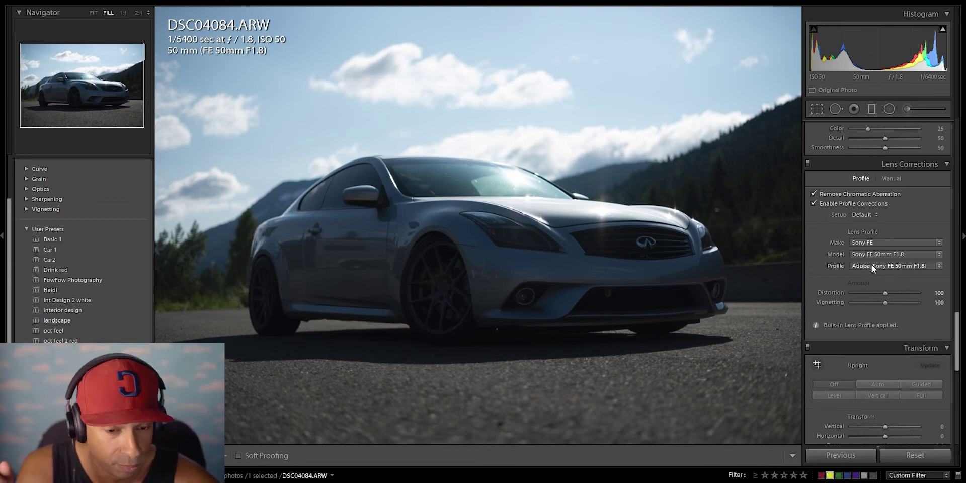
# Step: Raise the purple Defringe amount to 5 in the manual lens corrections and return to the profile corrections
pyautogui.scroll(3, 873, 262)
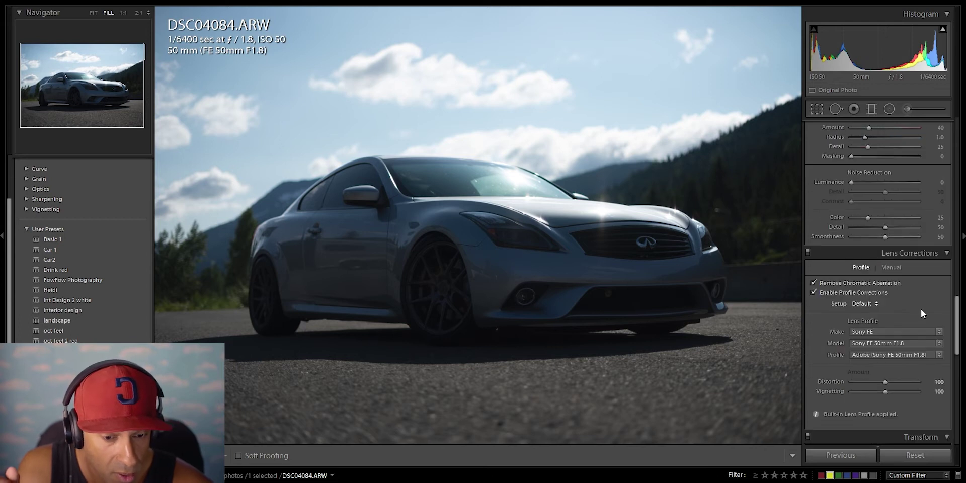
pyautogui.click(889, 268)
pyautogui.scroll(-5, 878, 312)
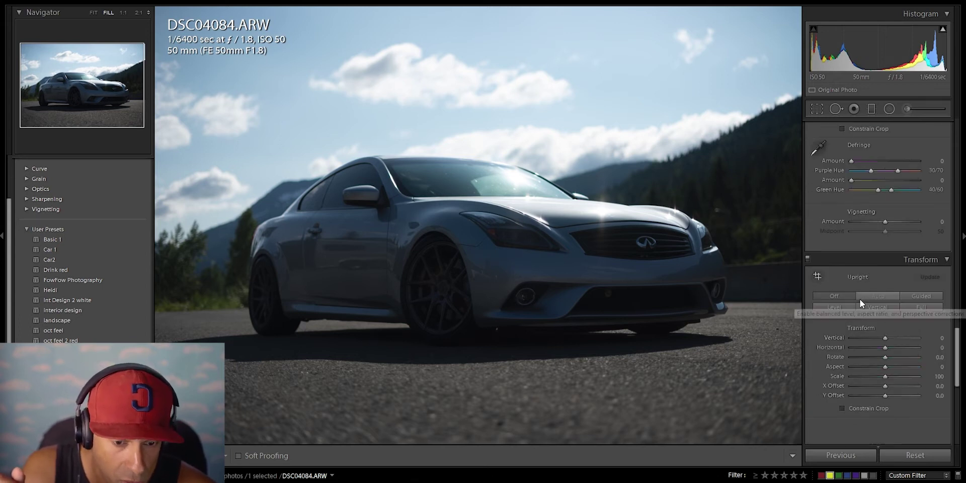
pyautogui.scroll(3, 858, 302)
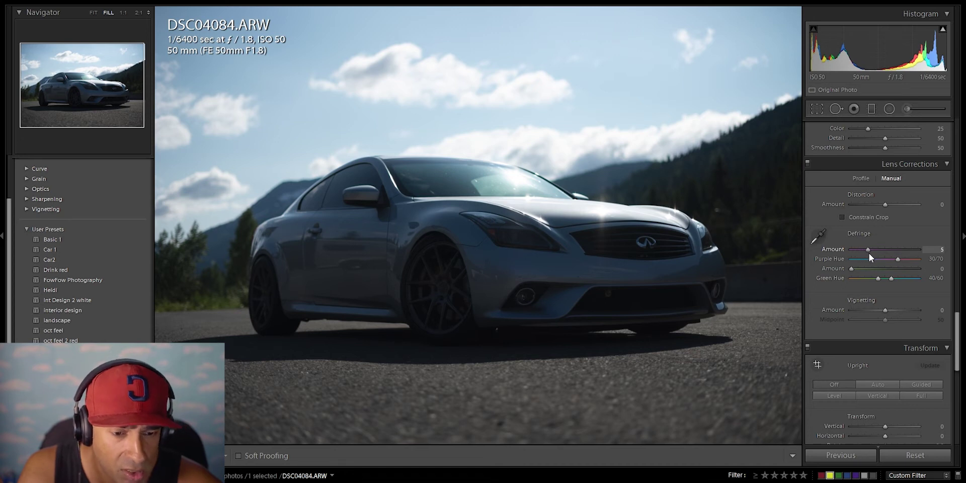
pyautogui.scroll(2, 890, 212)
pyautogui.scroll(-2, 895, 235)
pyautogui.click(863, 180)
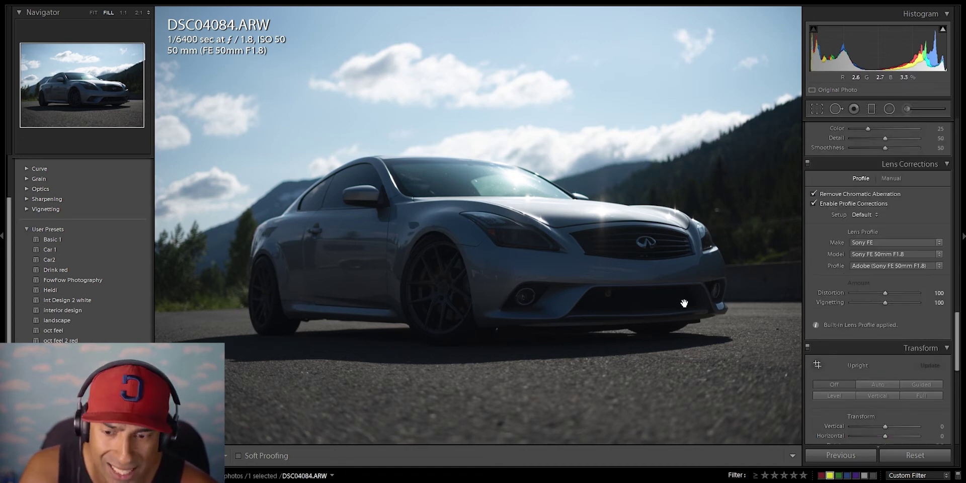
# Step: Check the photo's available color profiles and open the Profile Browser to see all of them
pyautogui.scroll(3, 905, 299)
pyautogui.scroll(10, 903, 305)
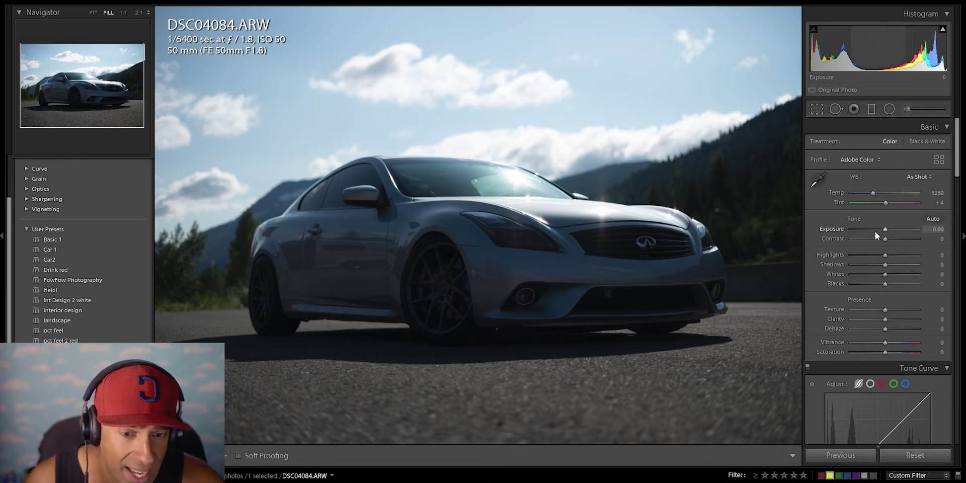
pyautogui.click(867, 160)
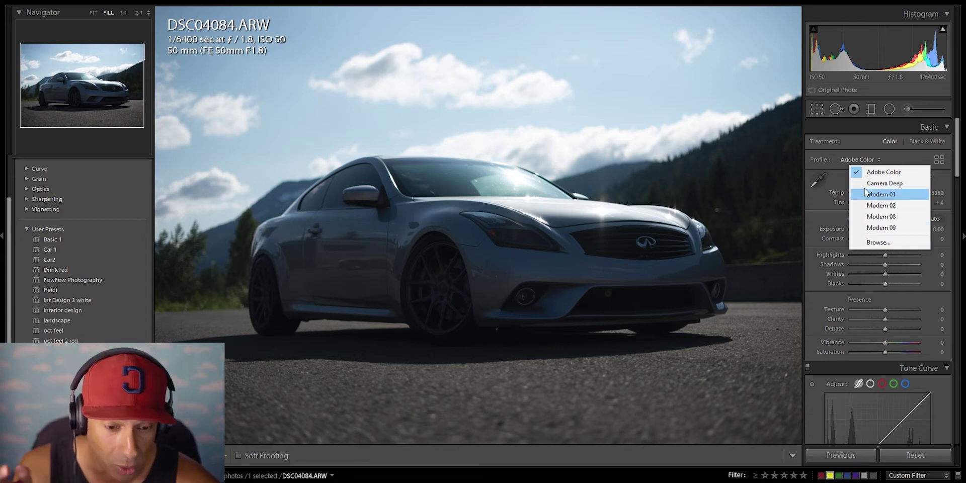
pyautogui.click(852, 160)
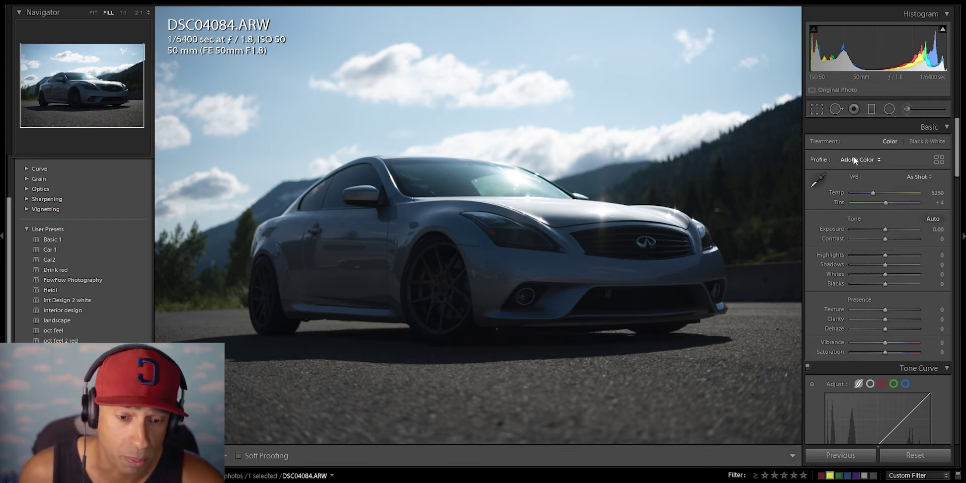
pyautogui.click(859, 158)
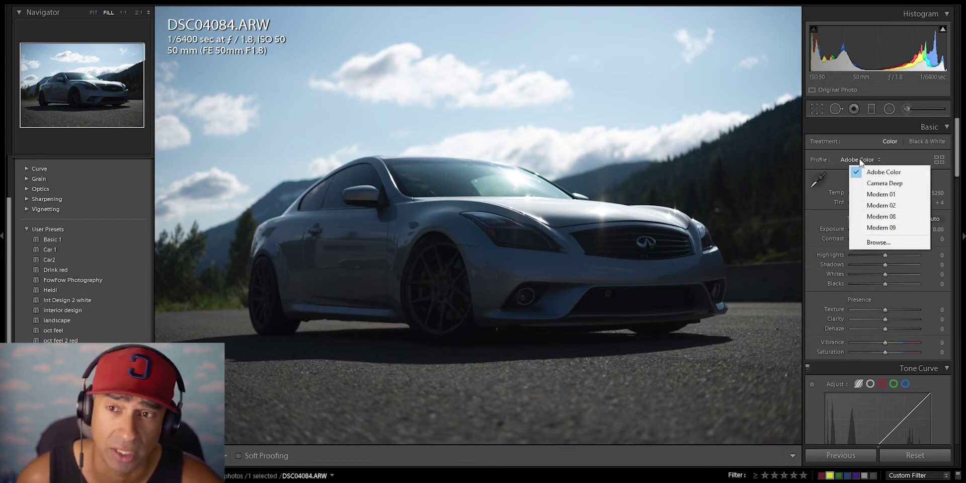
pyautogui.click(876, 242)
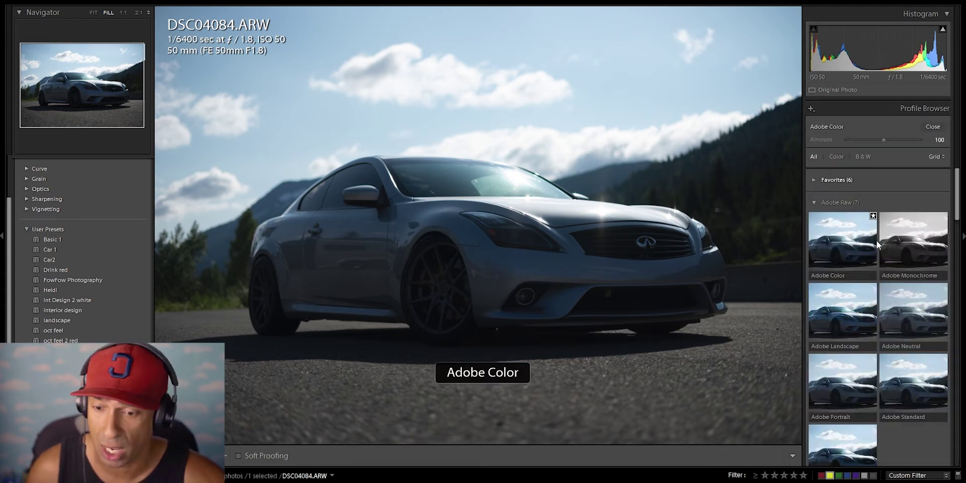
# Step: Browse the Favorites and Adobe Raw profile groups, previewing Adobe Landscape and Adobe Neutral on the photo
pyautogui.click(828, 182)
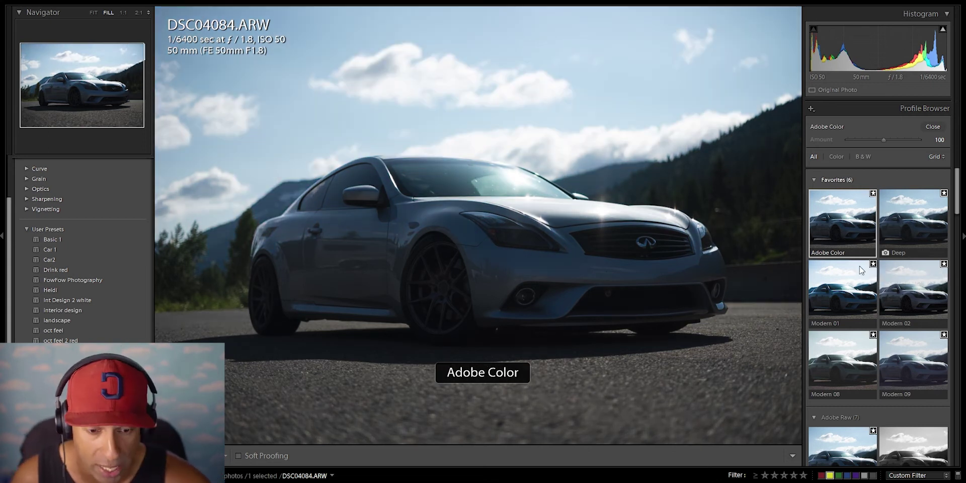
pyautogui.click(814, 182)
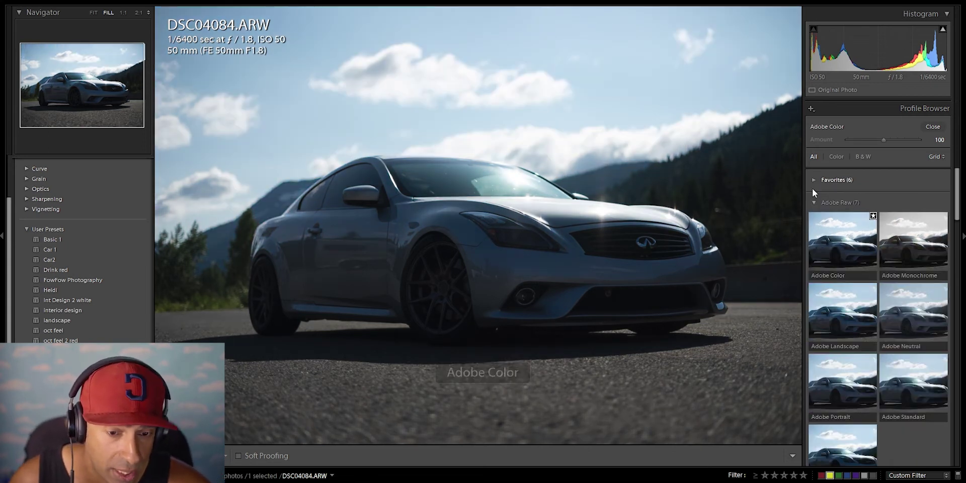
pyautogui.click(815, 180)
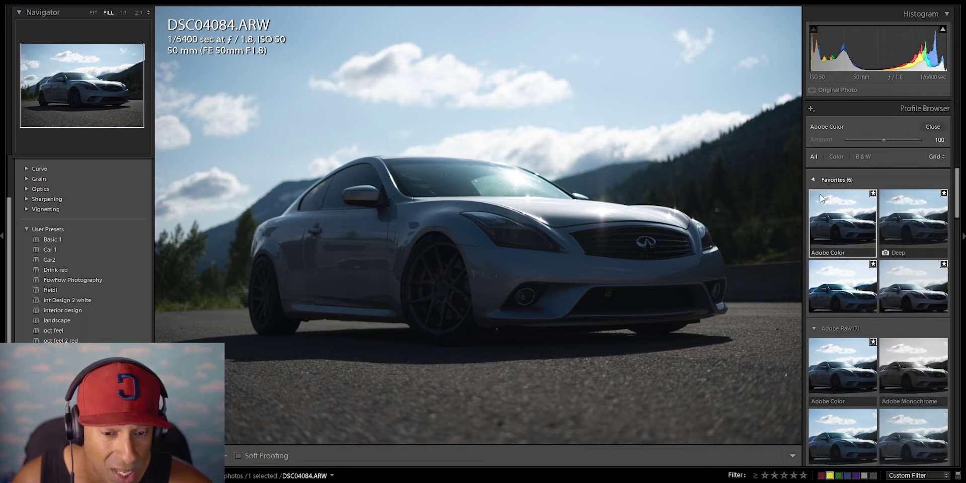
pyautogui.click(815, 180)
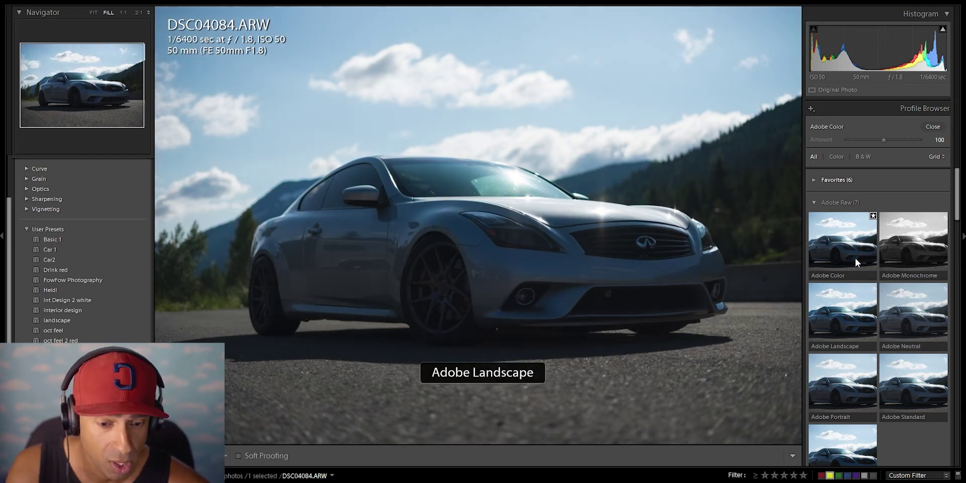
pyautogui.scroll(-5, 866, 307)
pyautogui.scroll(5, 867, 325)
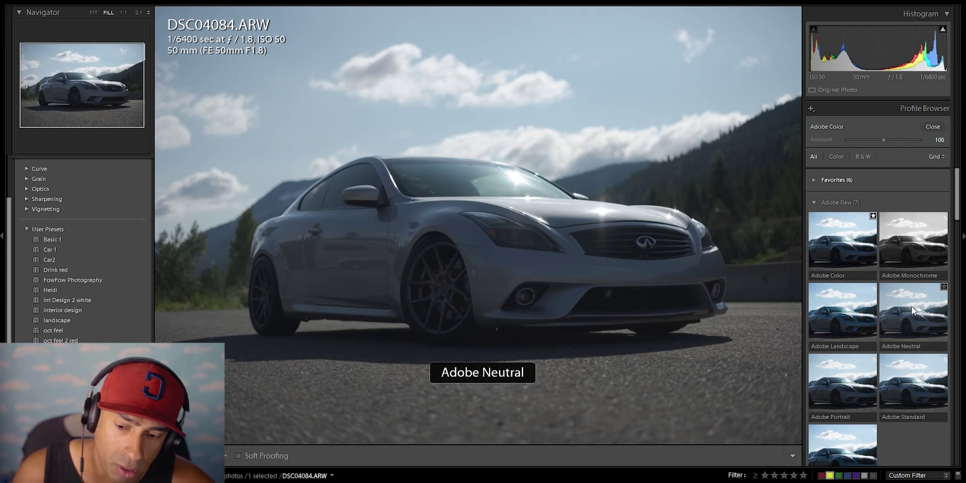
pyautogui.click(840, 202)
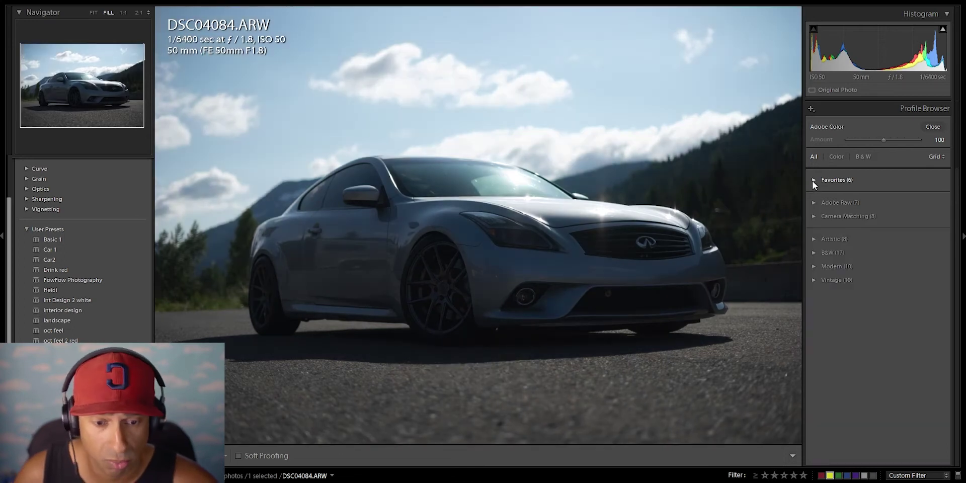
pyautogui.click(813, 181)
# Step: Close the Profile Browser and apply the Modern 09 profile to the photo
pyautogui.click(931, 127)
pyautogui.click(857, 159)
pyautogui.click(888, 229)
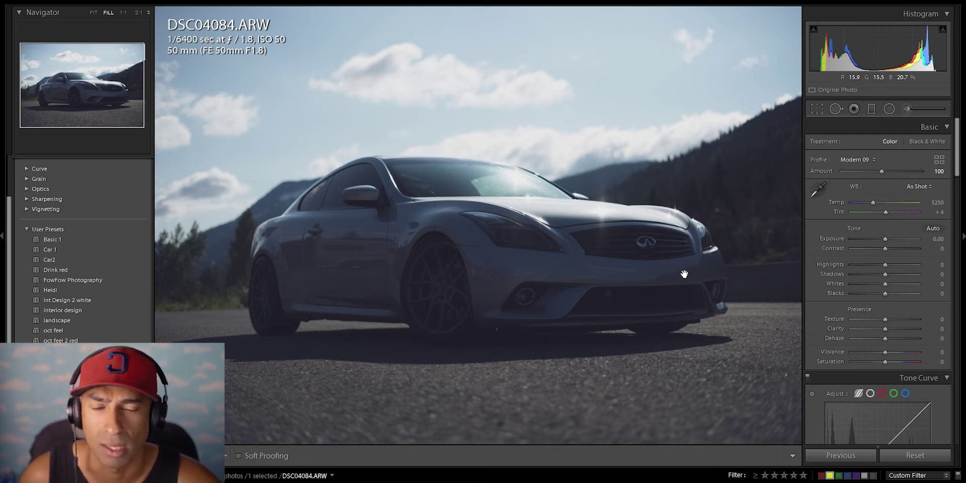
# Step: Set the white balance to Auto and adjust the temperature to 5800
pyautogui.moveTo(685, 273); pyautogui.dragTo(578, 236)
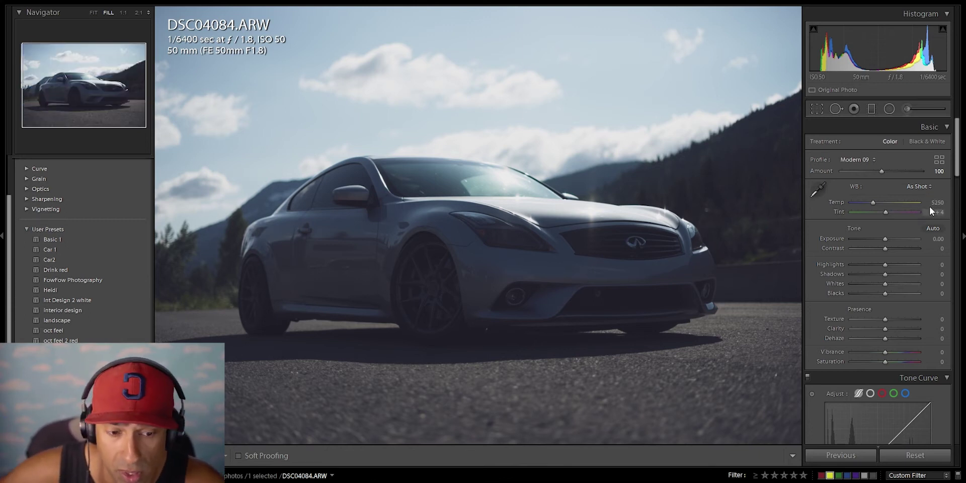
pyautogui.click(911, 188)
pyautogui.click(883, 210)
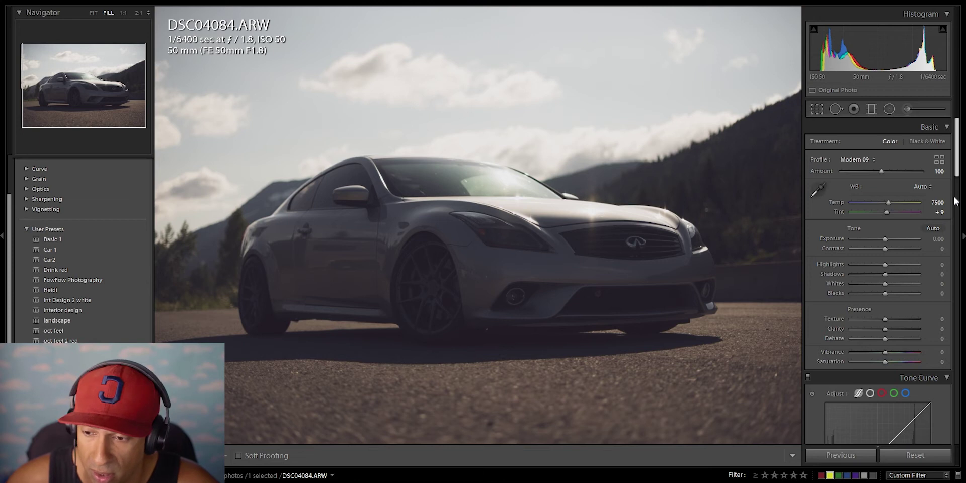
pyautogui.moveTo(889, 203); pyautogui.dragTo(877, 203)
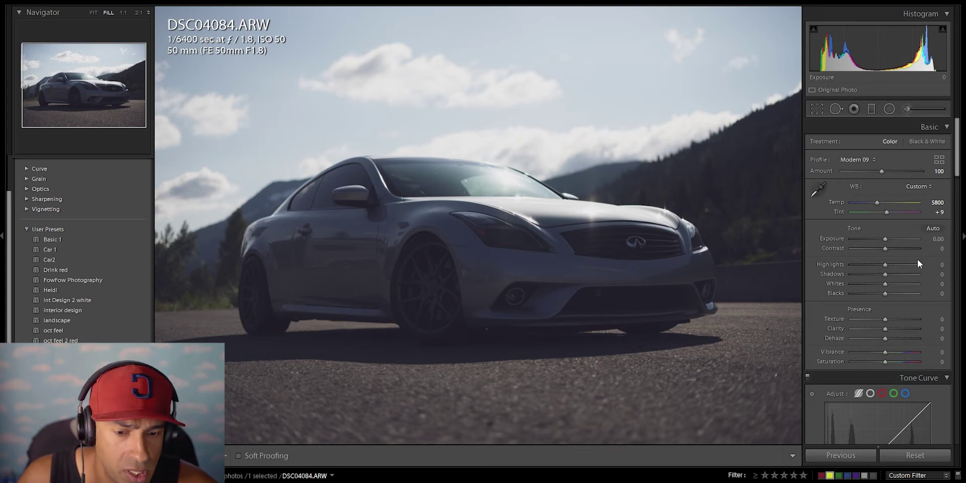
# Step: Set Highlights to -100, Shadows to +44 and Blacks to +44, leaving Whites at 0
pyautogui.scroll(-3, 900, 261)
pyautogui.scroll(3, 882, 261)
pyautogui.moveTo(881, 263); pyautogui.dragTo(859, 271)
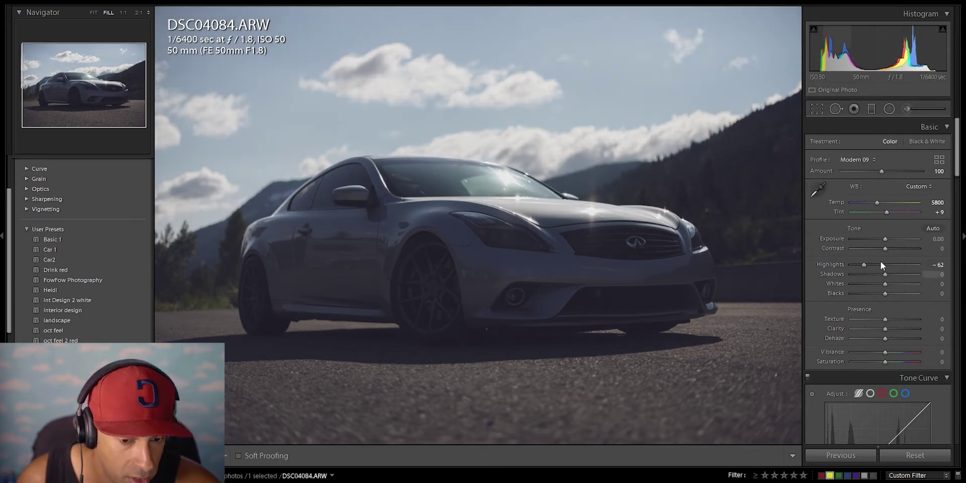
pyautogui.moveTo(866, 267); pyautogui.dragTo(908, 273)
pyautogui.moveTo(905, 273)
pyautogui.mouseDown()
pyautogui.moveTo(885, 273)
pyautogui.moveTo(914, 276)
pyautogui.moveTo(890, 279)
pyautogui.moveTo(901, 279)
pyautogui.mouseUp()
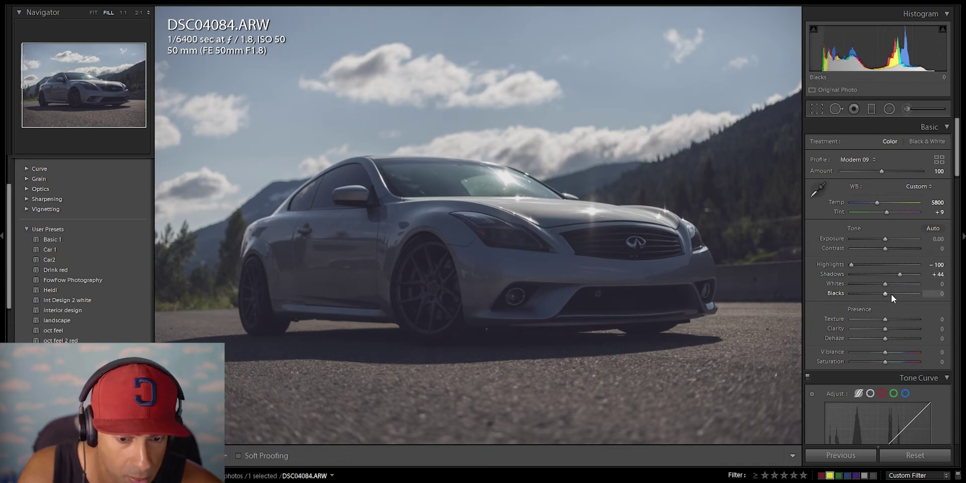
pyautogui.moveTo(884, 284); pyautogui.dragTo(897, 297)
pyautogui.doubleClick(879, 281)
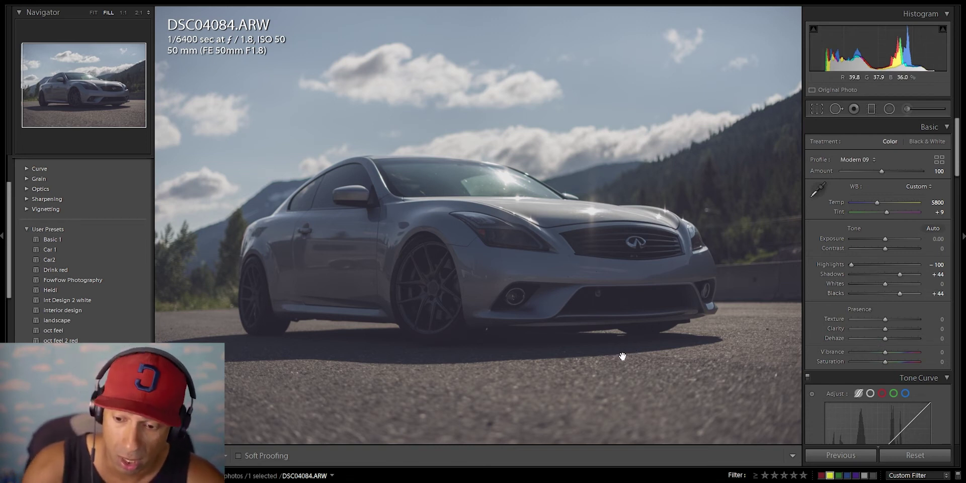
# Step: Set Texture to +40, Clarity to +22 and Dehaze to +16, keeping Contrast at 0
pyautogui.doubleClick(886, 319)
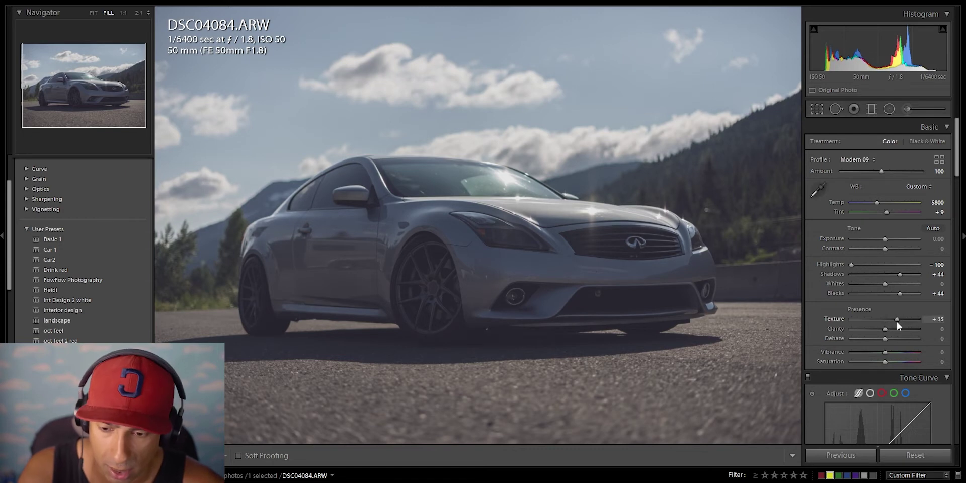
pyautogui.moveTo(901, 321)
pyautogui.mouseDown()
pyautogui.moveTo(887, 324)
pyautogui.moveTo(895, 325)
pyautogui.mouseUp()
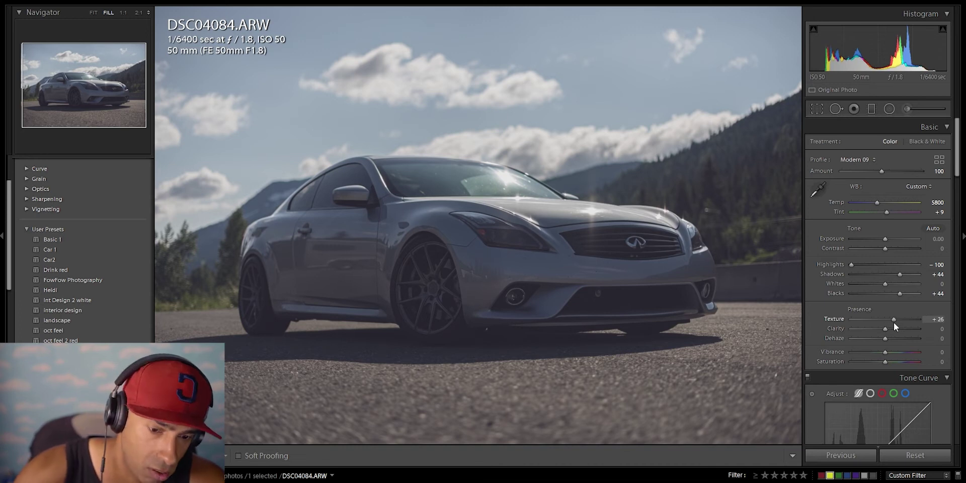
pyautogui.moveTo(888, 328); pyautogui.dragTo(892, 340)
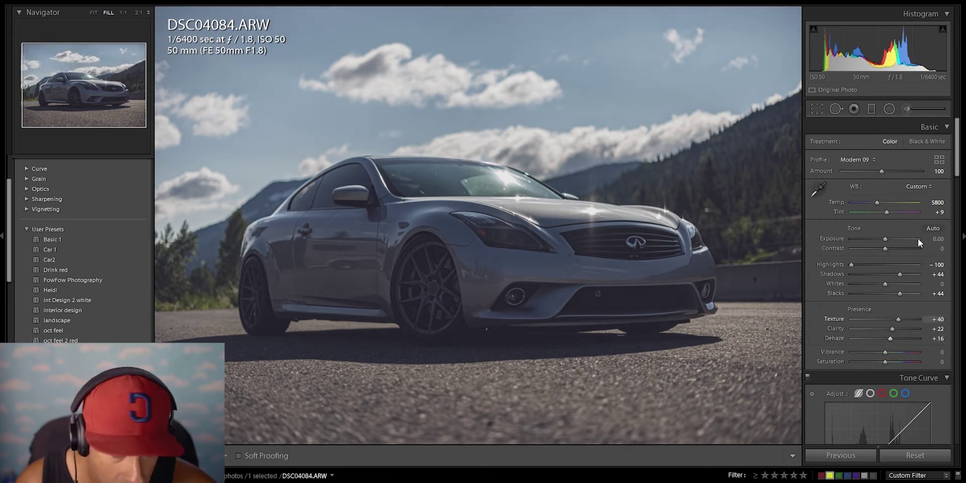
pyautogui.moveTo(885, 250); pyautogui.dragTo(887, 249)
pyautogui.doubleClick(888, 249)
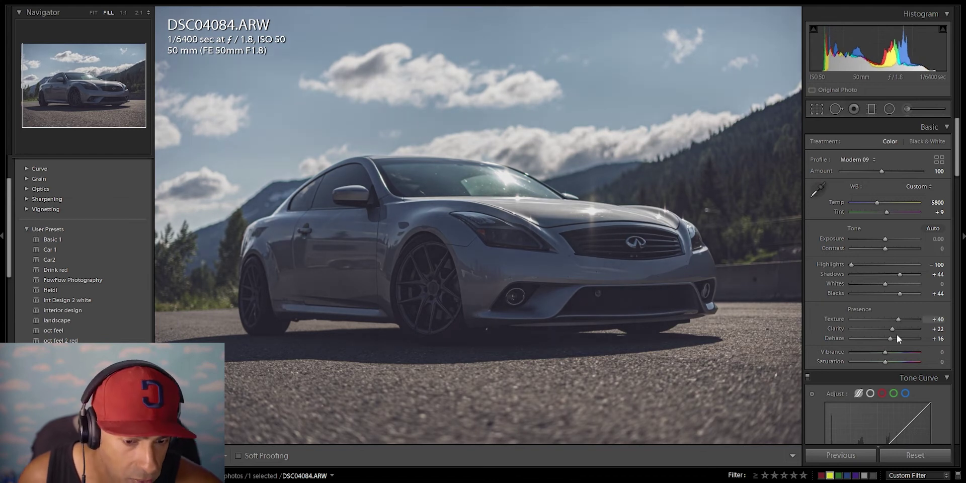
# Step: Set Vibrance to +8 and Saturation to +23
pyautogui.scroll(-3, 887, 375)
pyautogui.scroll(3, 877, 325)
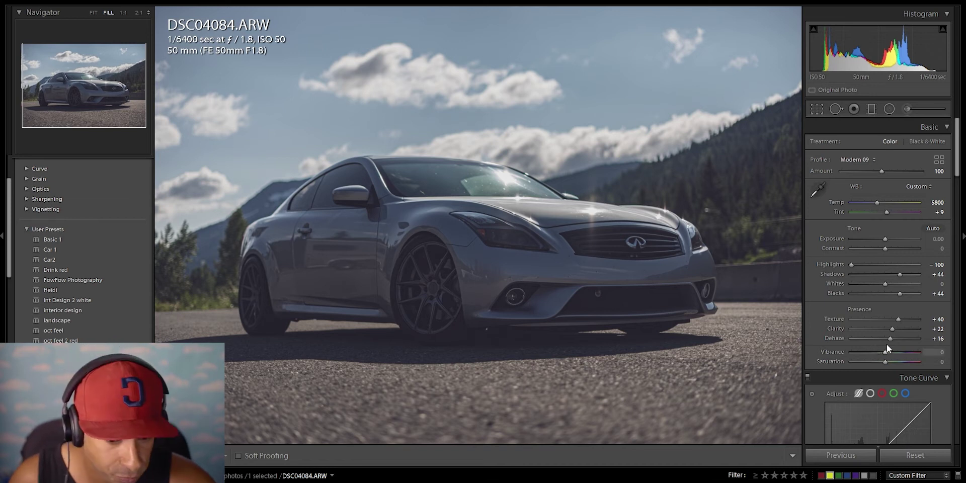
pyautogui.moveTo(885, 351); pyautogui.dragTo(888, 354)
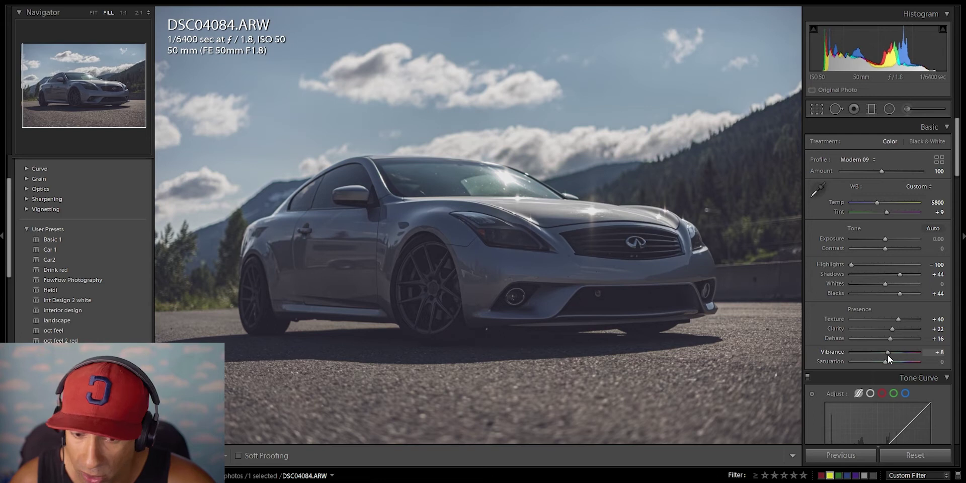
pyautogui.moveTo(884, 361); pyautogui.dragTo(892, 361)
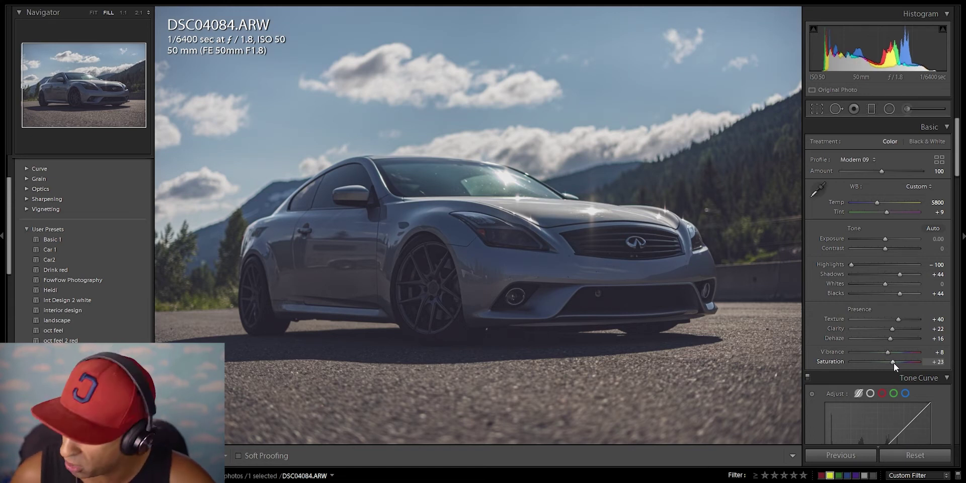
# Step: Set the tone curve's Highlights region to +27 and Lights to -16, with Darks at 0
pyautogui.scroll(-5, 905, 384)
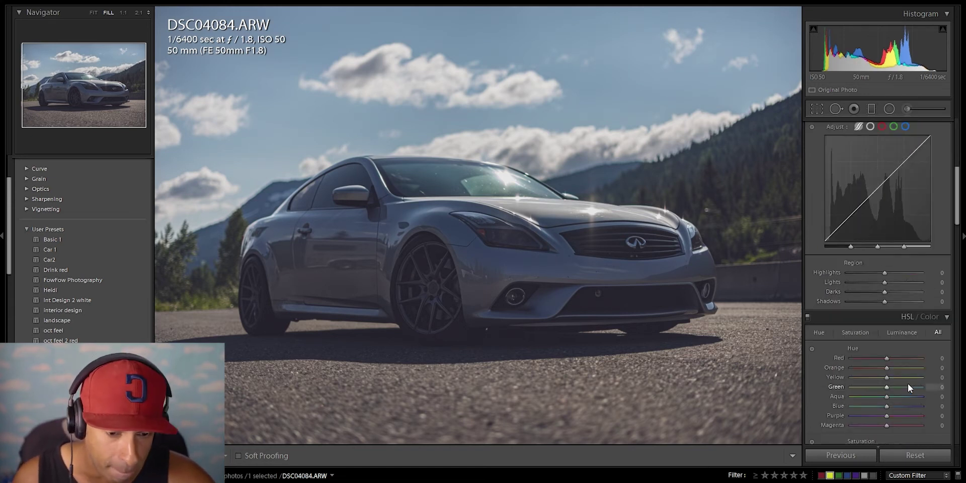
pyautogui.scroll(2, 906, 383)
pyautogui.scroll(2, 906, 382)
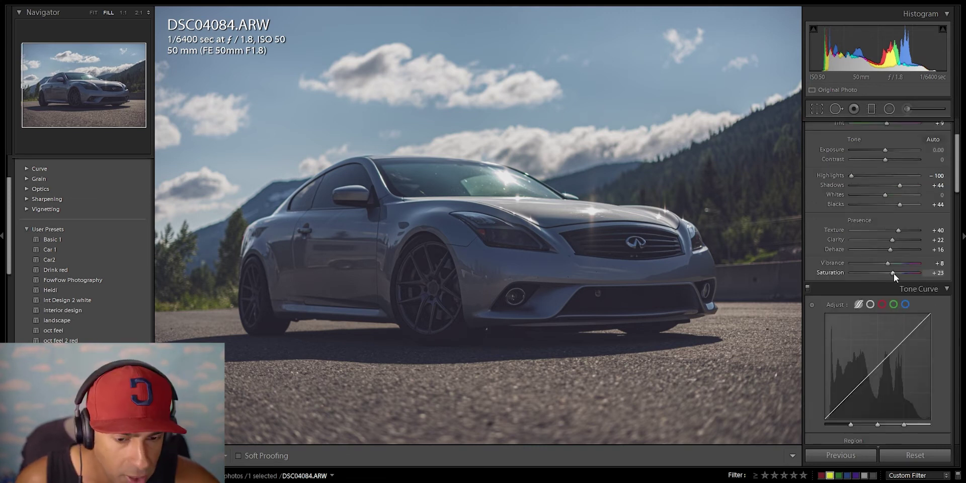
pyautogui.scroll(-4, 895, 275)
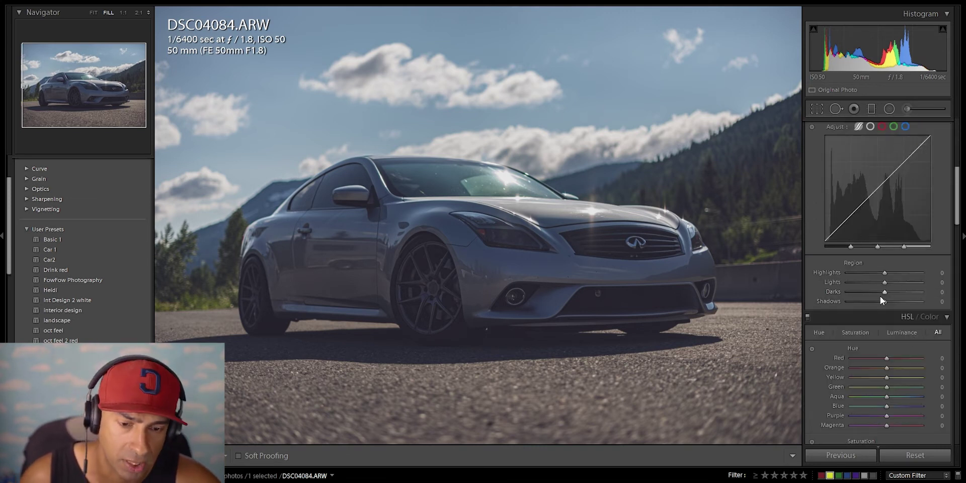
pyautogui.scroll(-2, 876, 302)
pyautogui.scroll(4, 874, 295)
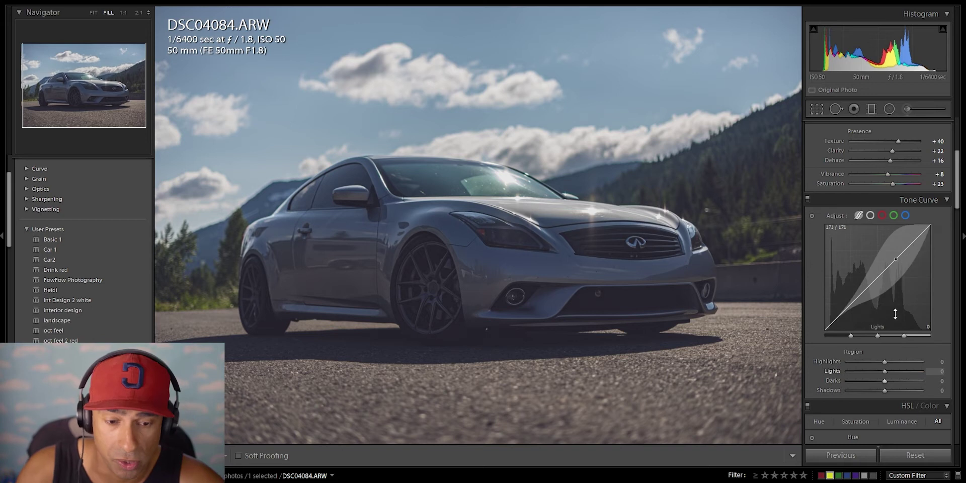
pyautogui.moveTo(884, 361)
pyautogui.mouseDown()
pyautogui.moveTo(861, 361)
pyautogui.moveTo(894, 361)
pyautogui.moveTo(874, 370)
pyautogui.mouseUp()
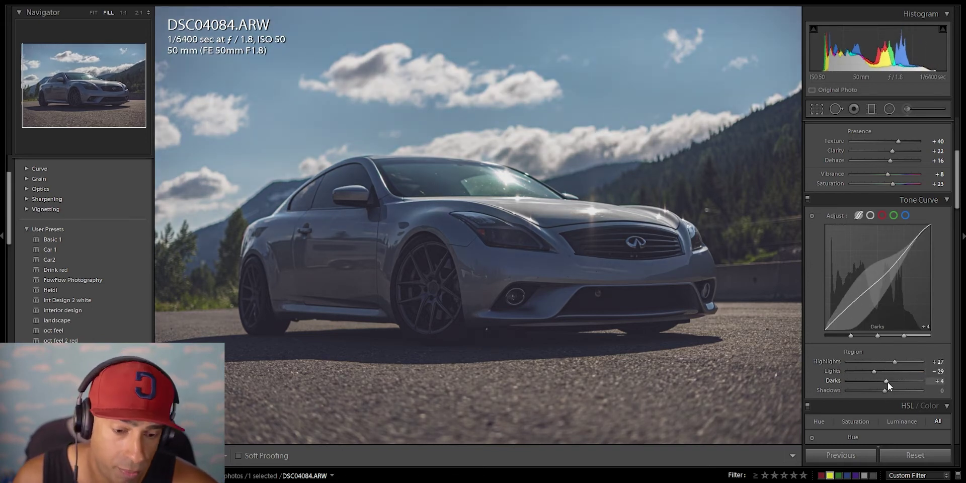
pyautogui.doubleClick(888, 371)
pyautogui.moveTo(886, 364)
pyautogui.mouseDown()
pyautogui.moveTo(910, 366)
pyautogui.moveTo(880, 375)
pyautogui.mouseUp()
pyautogui.doubleClick(879, 370)
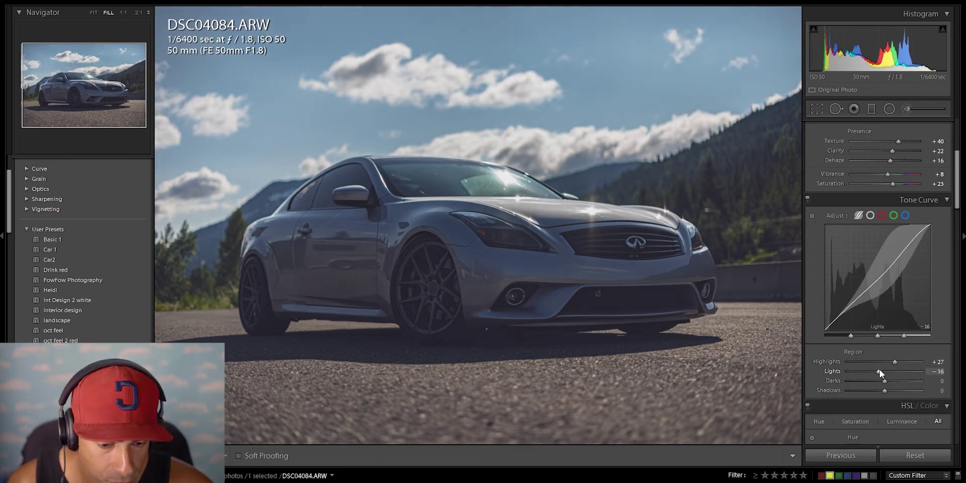
# Step: Reset the tone curve regions, then set Highlights to +29 and Shadows to +15, with Lights and Darks at 0
pyautogui.doubleClick(888, 364)
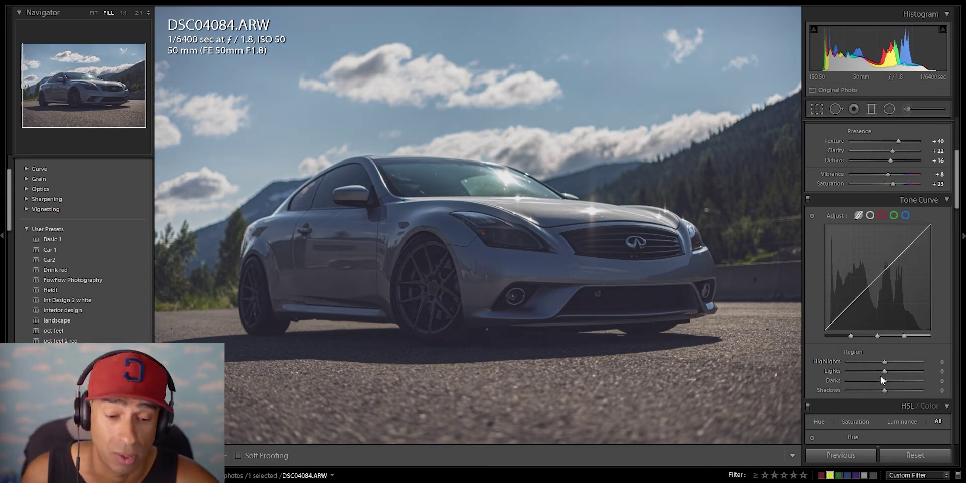
pyautogui.moveTo(885, 361); pyautogui.dragTo(895, 363)
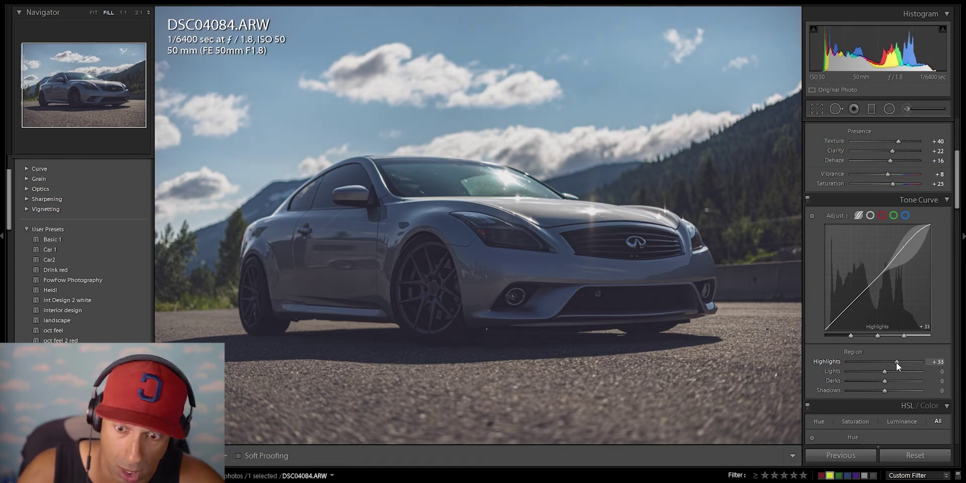
pyautogui.doubleClick(893, 363)
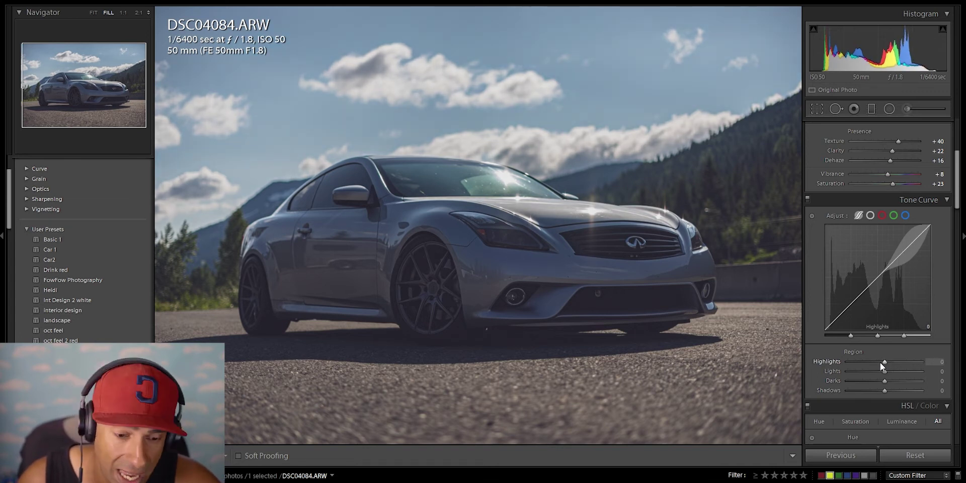
pyautogui.moveTo(885, 361); pyautogui.dragTo(883, 381)
pyautogui.doubleClick(892, 372)
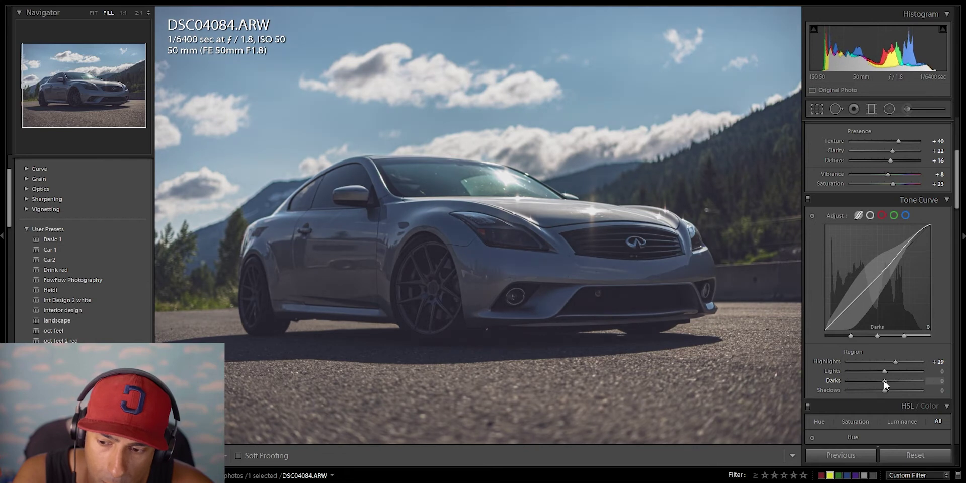
pyautogui.moveTo(884, 392); pyautogui.dragTo(889, 391)
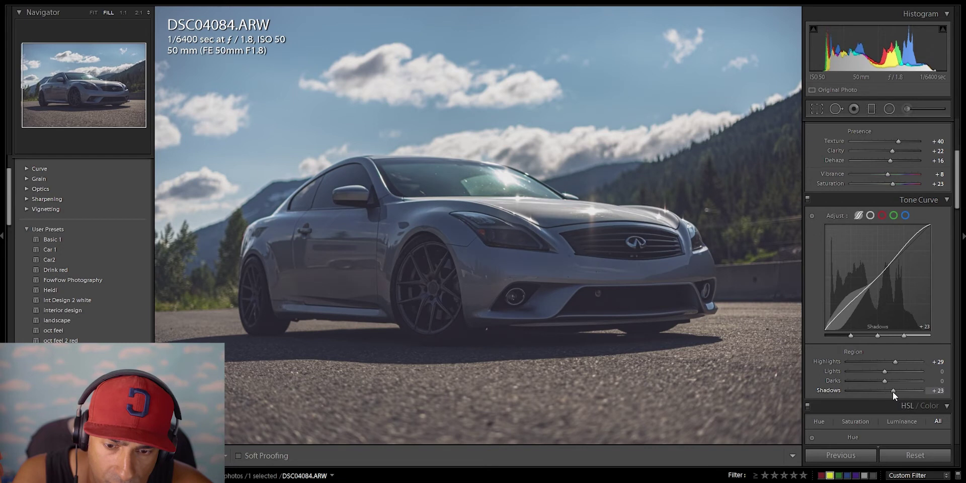
pyautogui.moveTo(891, 391); pyautogui.dragTo(889, 391)
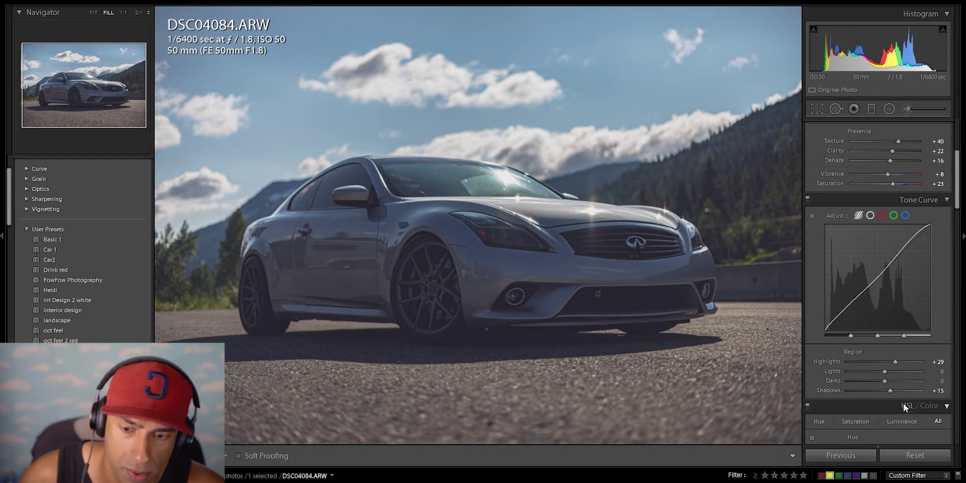
# Step: Shift the Blue hue to -11 in the HSL adjustments
pyautogui.scroll(-5, 900, 397)
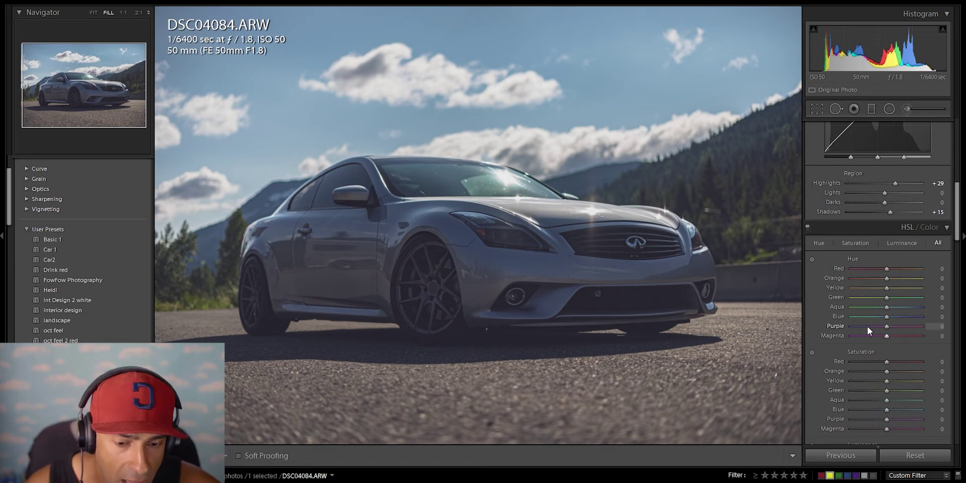
pyautogui.moveTo(884, 318); pyautogui.dragTo(880, 320)
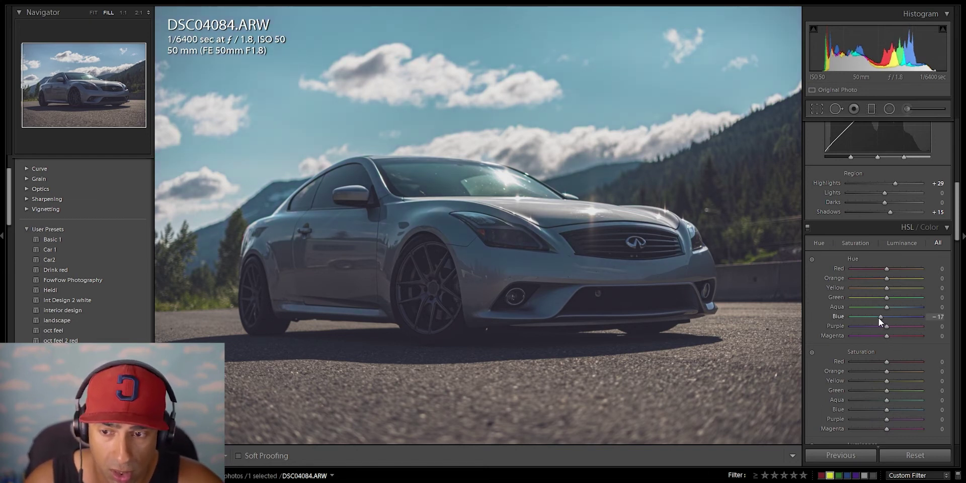
pyautogui.moveTo(881, 318); pyautogui.dragTo(881, 319)
pyautogui.doubleClick(882, 319)
pyautogui.moveTo(884, 317); pyautogui.dragTo(882, 318)
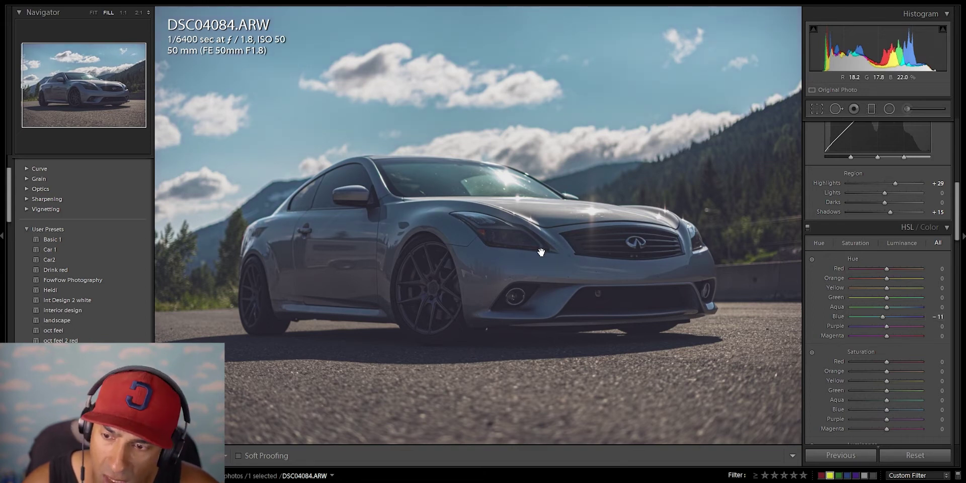
# Step: Raise the Blue saturation to +11 in the HSL adjustments
pyautogui.scroll(-3, 901, 347)
pyautogui.scroll(3, 901, 347)
pyautogui.scroll(-3, 902, 339)
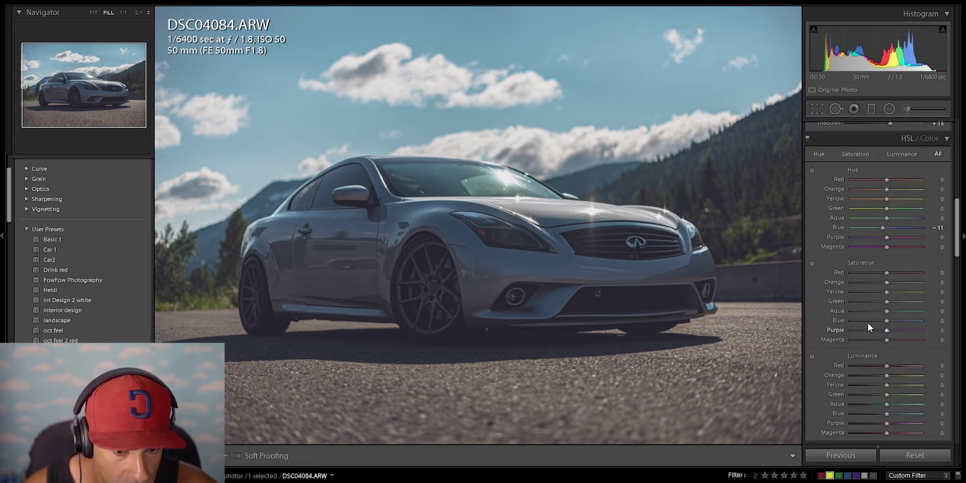
pyautogui.moveTo(886, 321); pyautogui.dragTo(890, 321)
# Step: Set the noise reduction Luminance to 31 and its Detail to 65
pyautogui.scroll(-6, 881, 350)
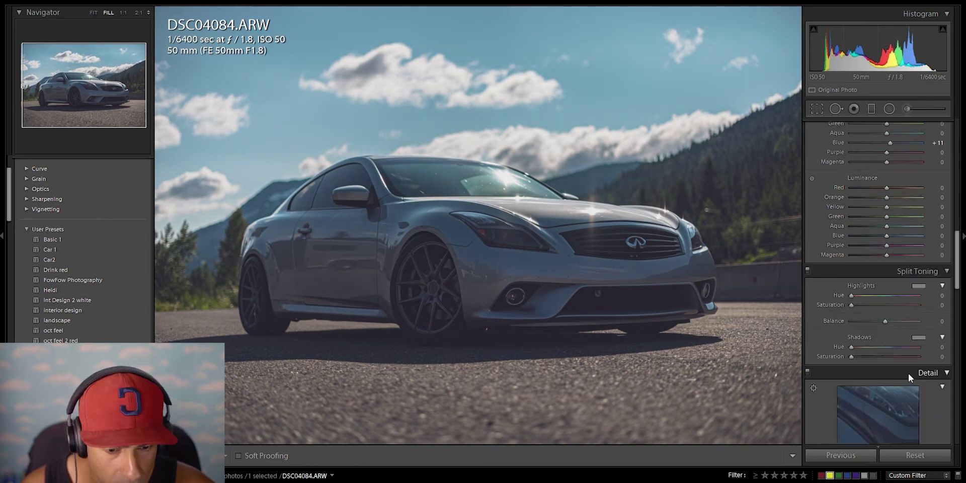
pyautogui.moveTo(851, 369); pyautogui.dragTo(869, 372)
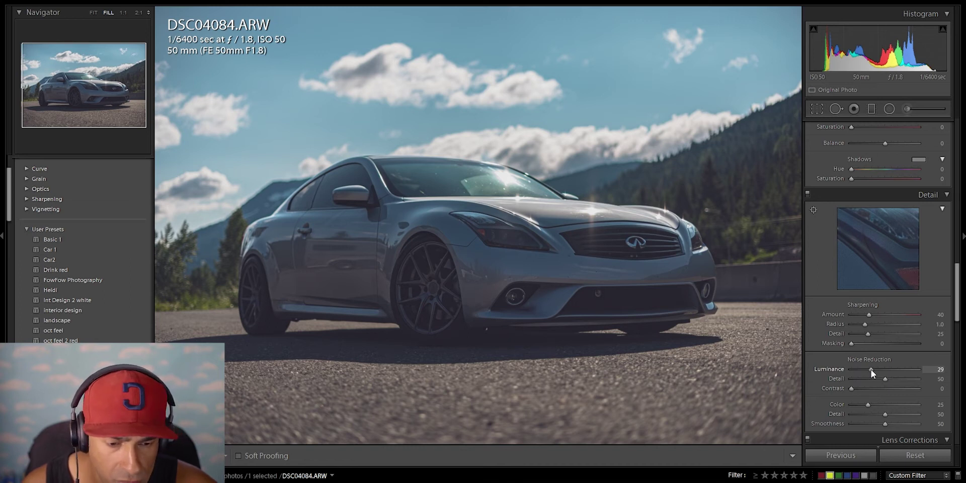
pyautogui.moveTo(874, 369); pyautogui.dragTo(896, 381)
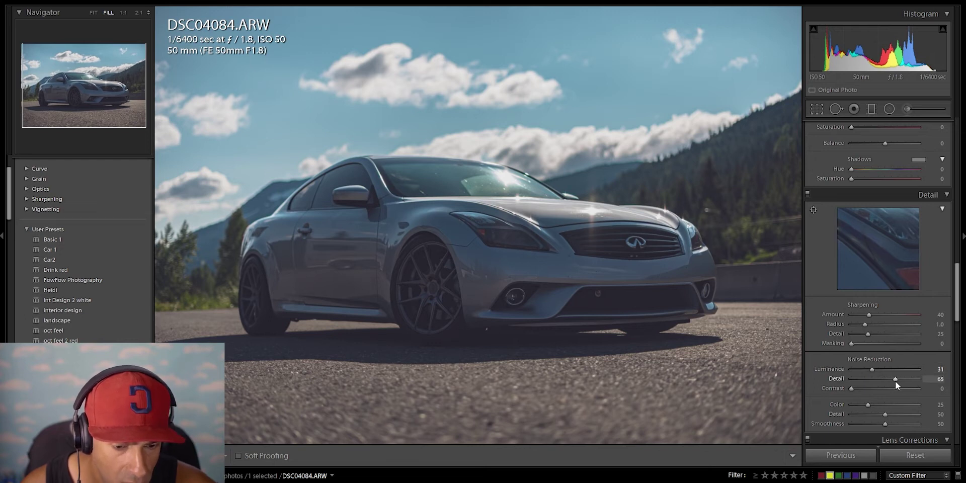
# Step: Examine the windshield, roof edge and windshield pillar up close for noise and color fringing
pyautogui.click(525, 211)
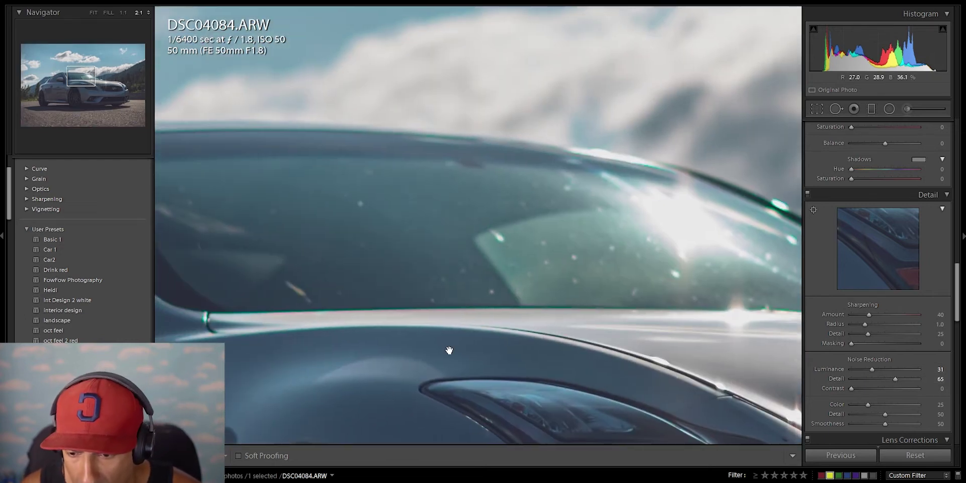
pyautogui.hotkey('ctrl', '=')
pyautogui.moveTo(476, 252); pyautogui.dragTo(715, 248)
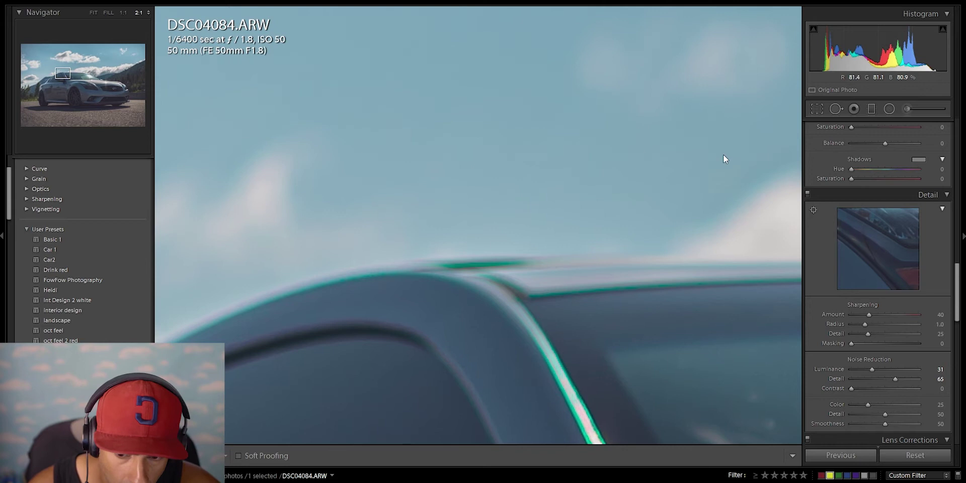
pyautogui.click(580, 195)
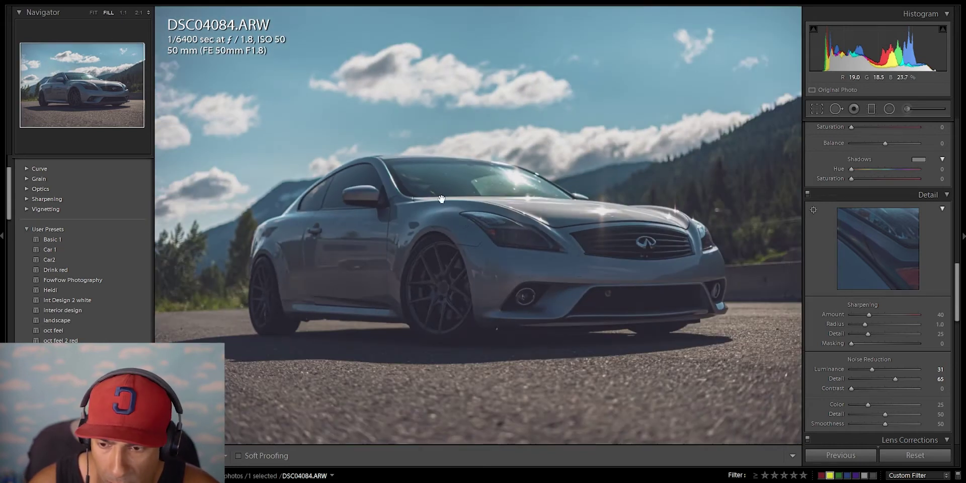
pyautogui.click(401, 179)
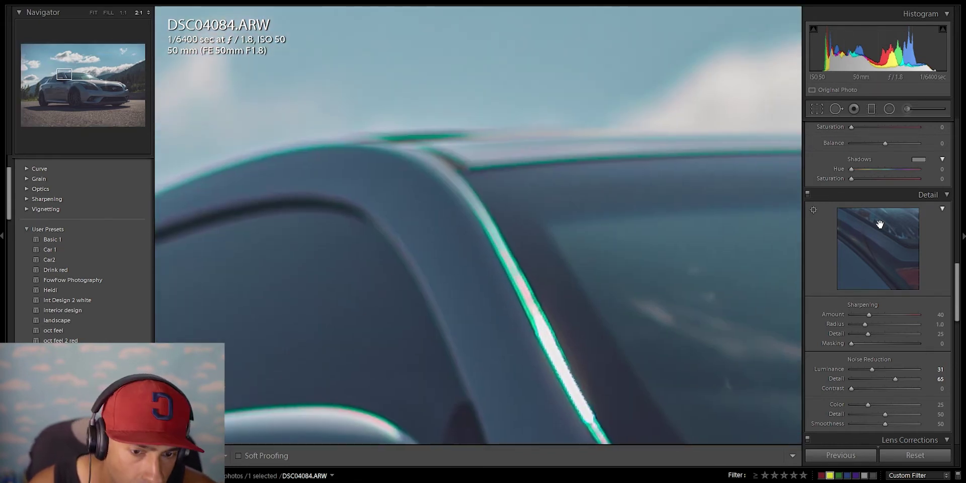
pyautogui.hotkey('ctrl', '-')
pyautogui.click(522, 242)
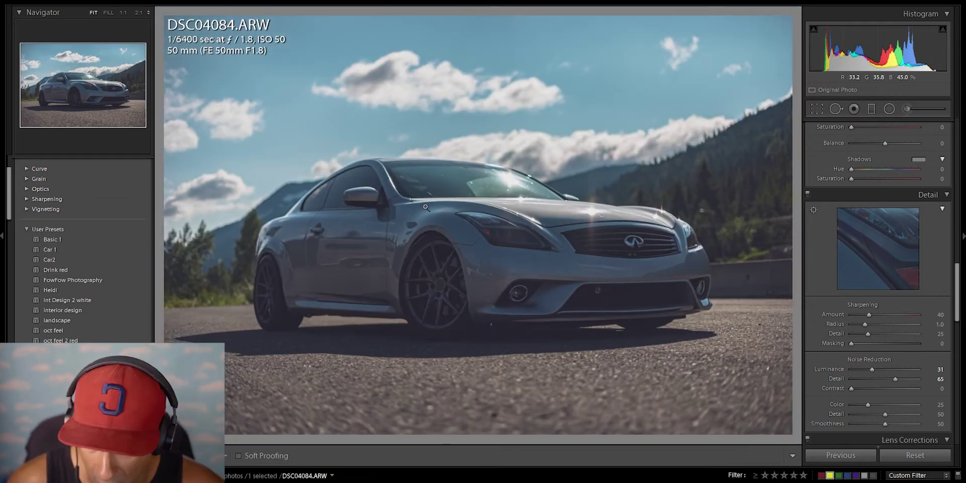
pyautogui.click(365, 166)
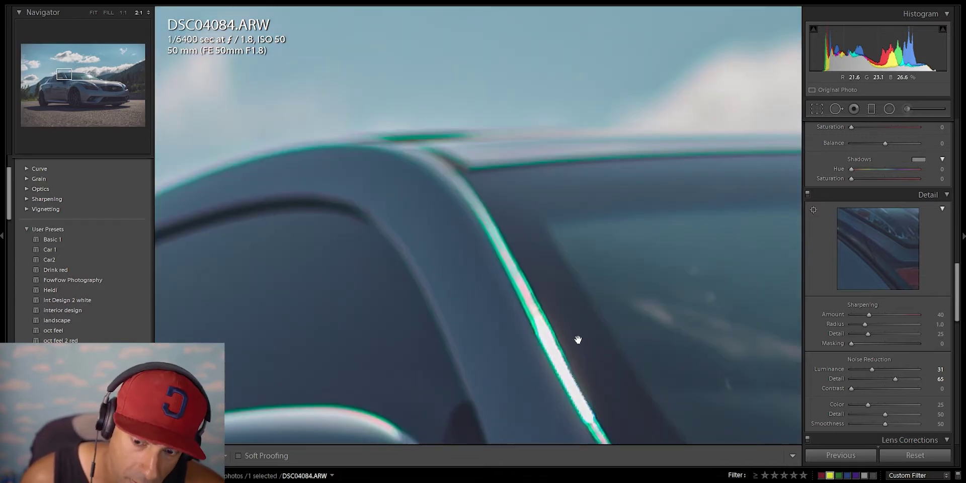
# Step: In the manual lens corrections, set both Defringe amounts to 5 and the Green Hue range to 41/87
pyautogui.scroll(-10, 920, 305)
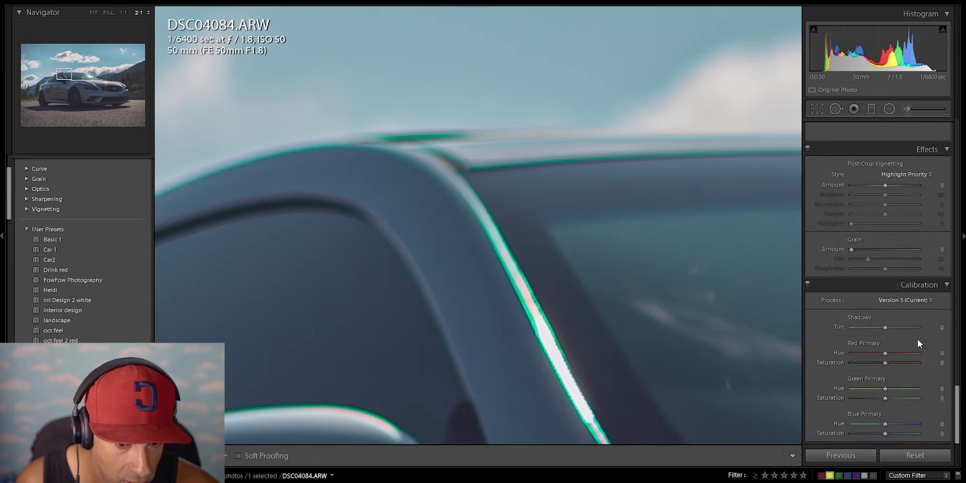
pyautogui.scroll(3, 921, 302)
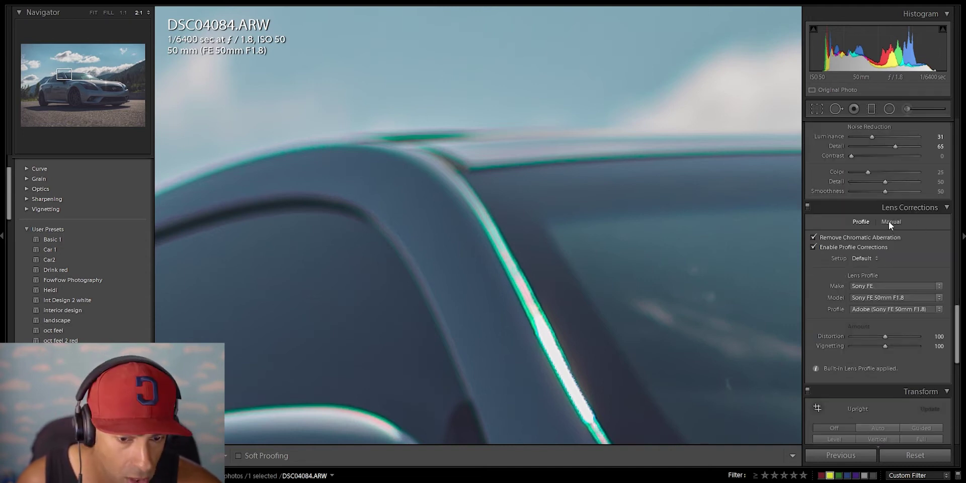
pyautogui.click(888, 221)
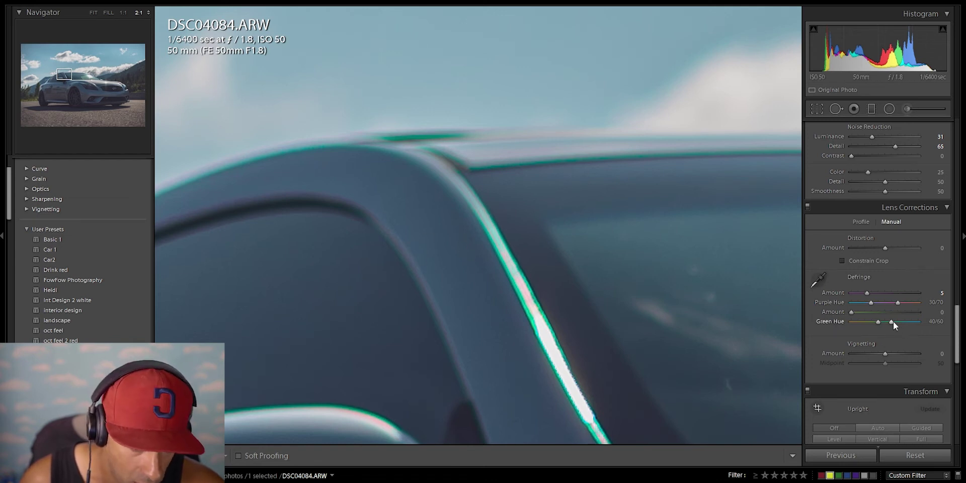
pyautogui.moveTo(910, 327); pyautogui.dragTo(916, 324)
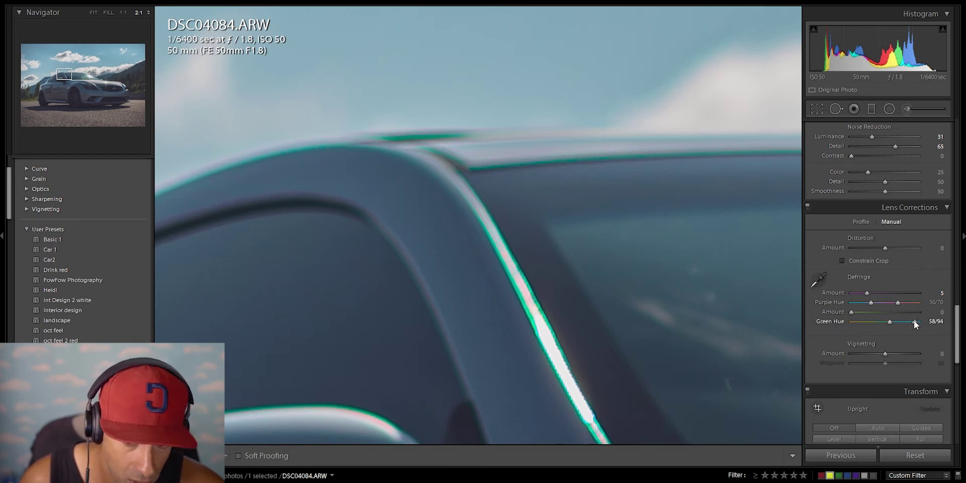
pyautogui.moveTo(851, 312); pyautogui.dragTo(866, 314)
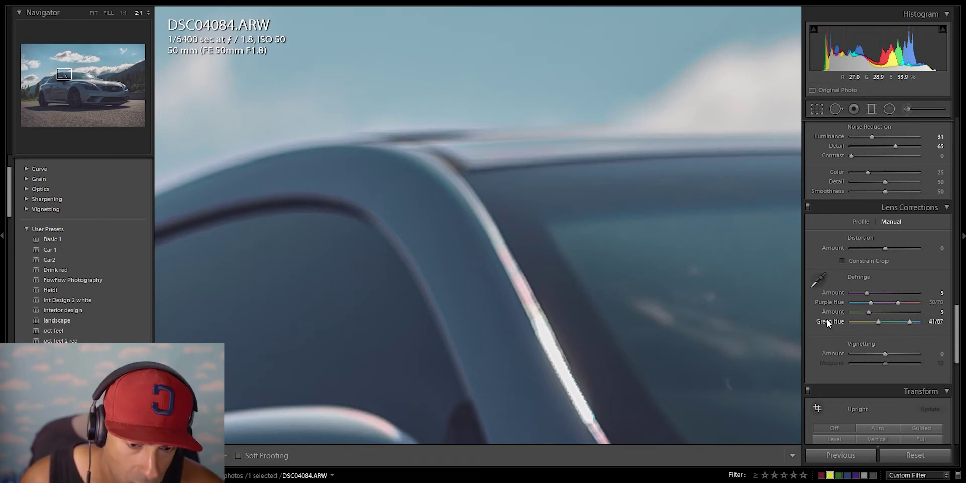
# Step: Reset the purple and green Defringe amounts to 0, comparing the full photo with the pillar close-up
pyautogui.doubleClick(867, 295)
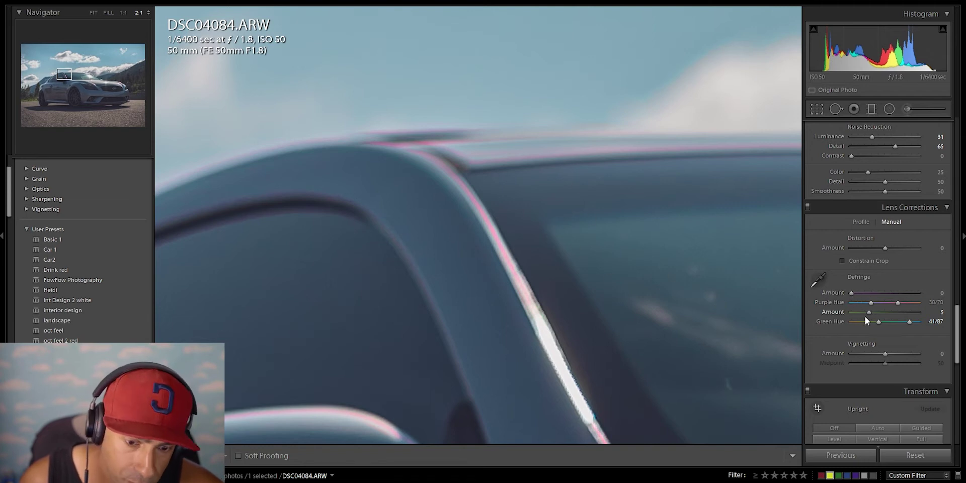
pyautogui.hotkey('ctrl', '-')
pyautogui.hotkey('ctrl', '-')
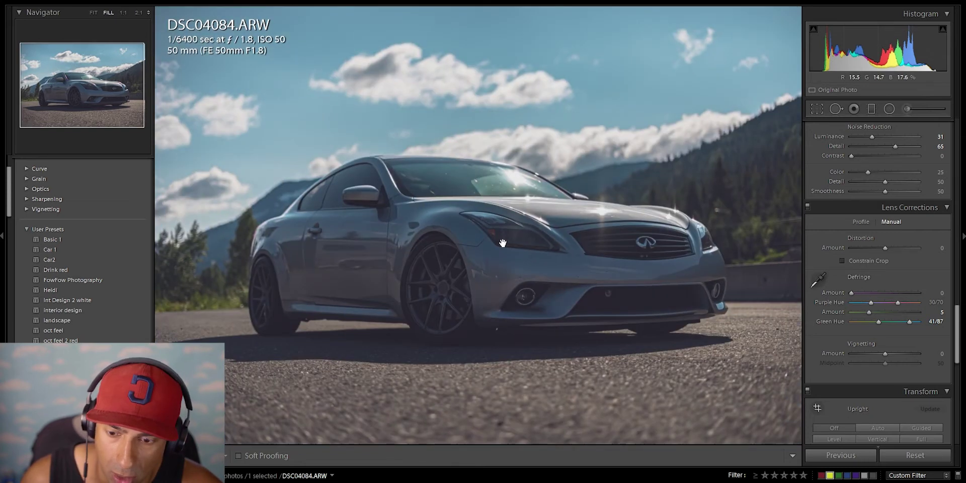
pyautogui.hotkey('ctrl', '=')
pyautogui.hotkey('ctrl', '=')
pyautogui.doubleClick(870, 312)
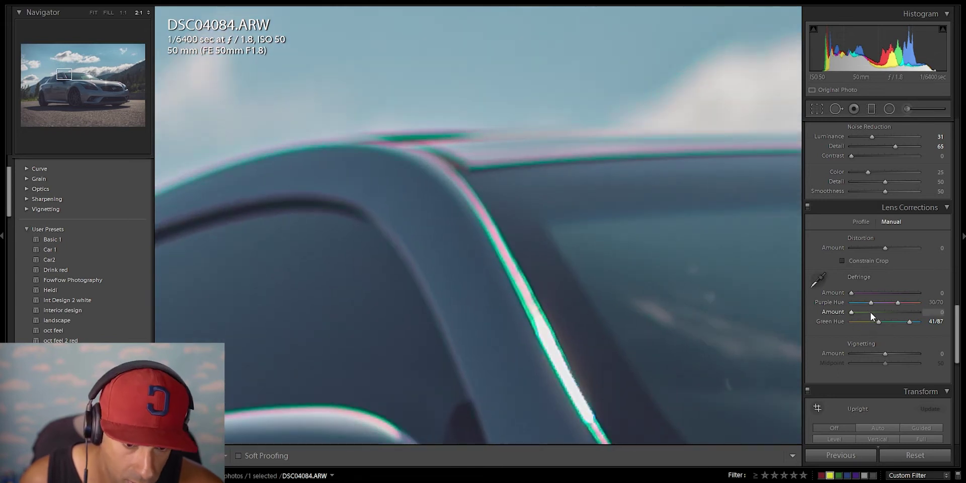
# Step: Set the Defringe amounts to 7 for purple and 8 for green, checking the windshield pillar's edges at several magnifications
pyautogui.click(505, 275)
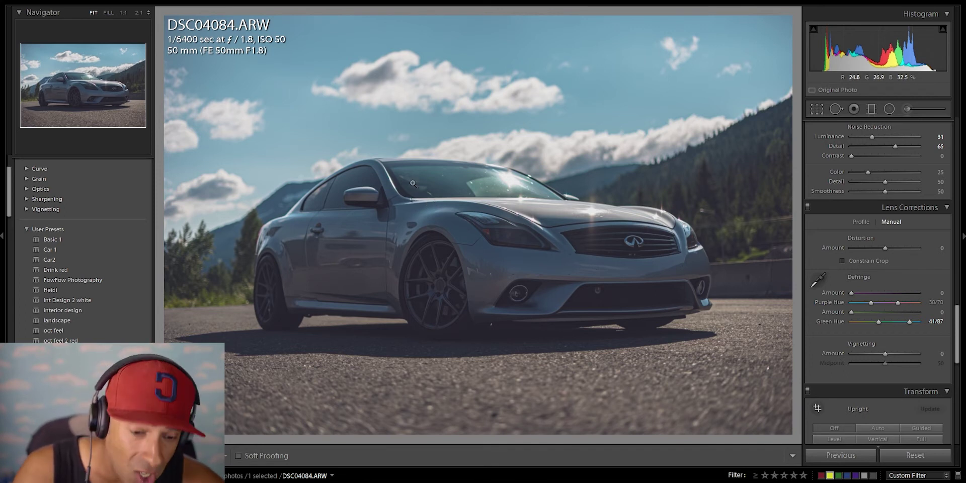
pyautogui.moveTo(388, 177); pyautogui.dragTo(551, 280)
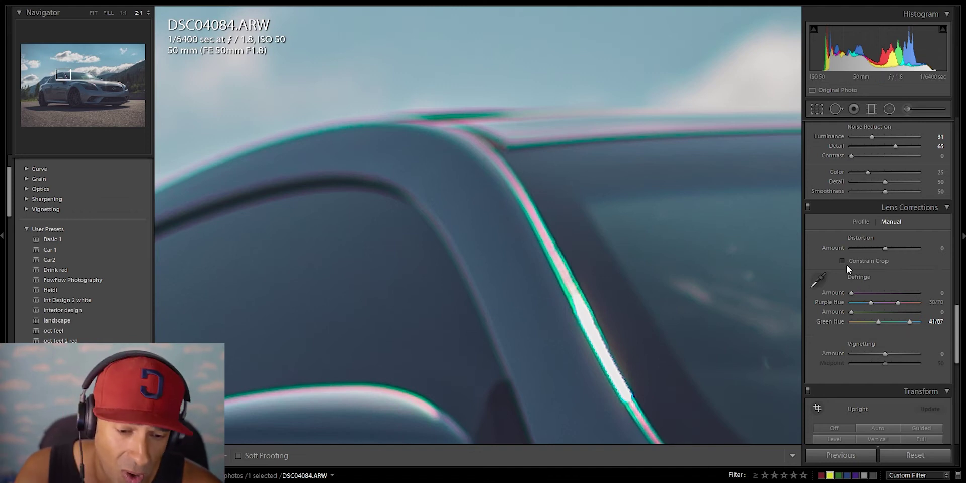
pyautogui.click(454, 206)
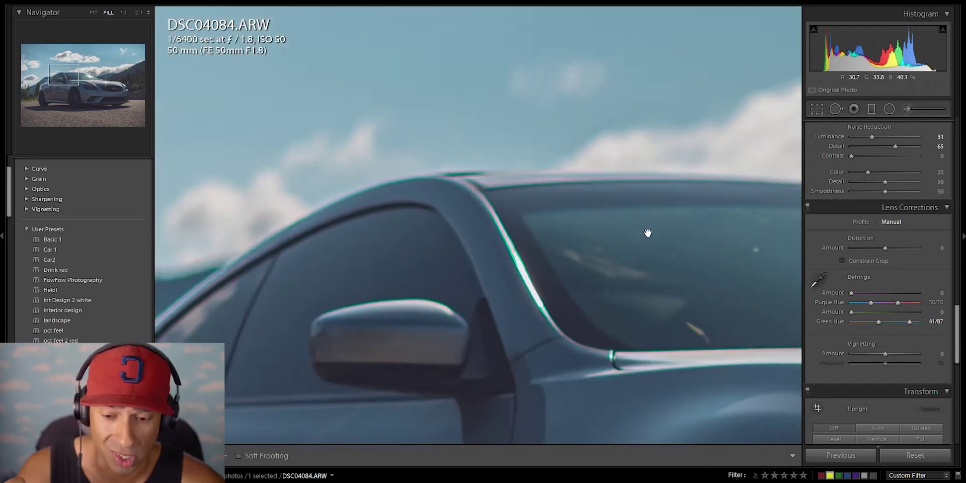
pyautogui.click(454, 206)
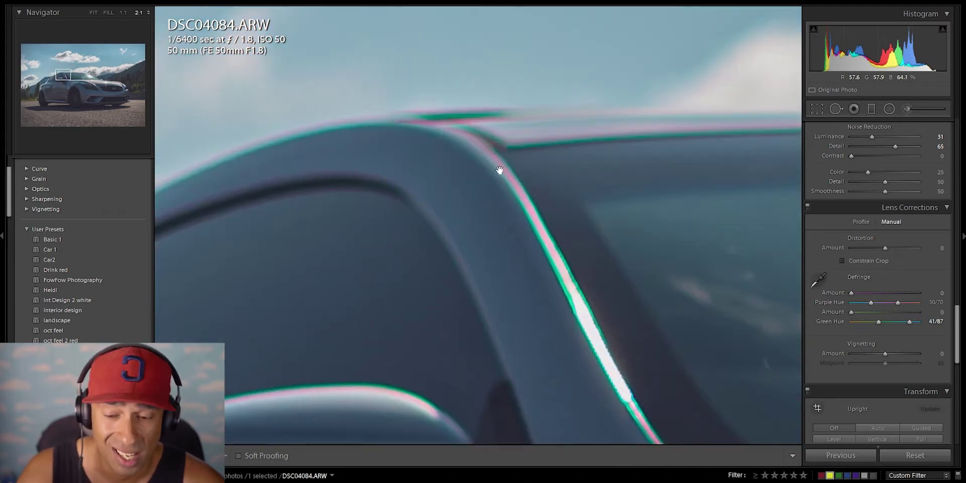
pyautogui.click(544, 179)
pyautogui.press('z')
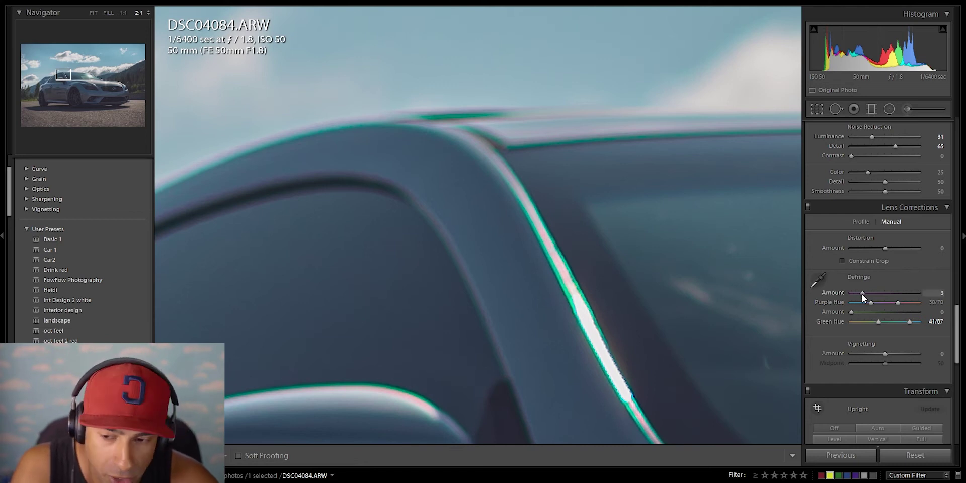
pyautogui.moveTo(870, 299); pyautogui.dragTo(877, 317)
pyautogui.click(587, 274)
pyautogui.click(406, 196)
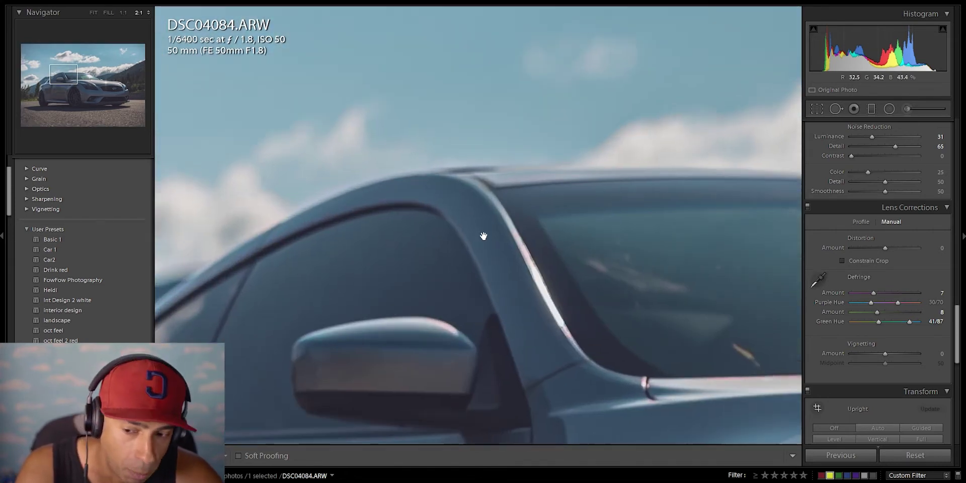
pyautogui.click(487, 233)
# Step: Start a new Adjustment Brush mask and paint it over the car's front fender, front wheel and door with a size 22 brush
pyautogui.scroll(10, 891, 285)
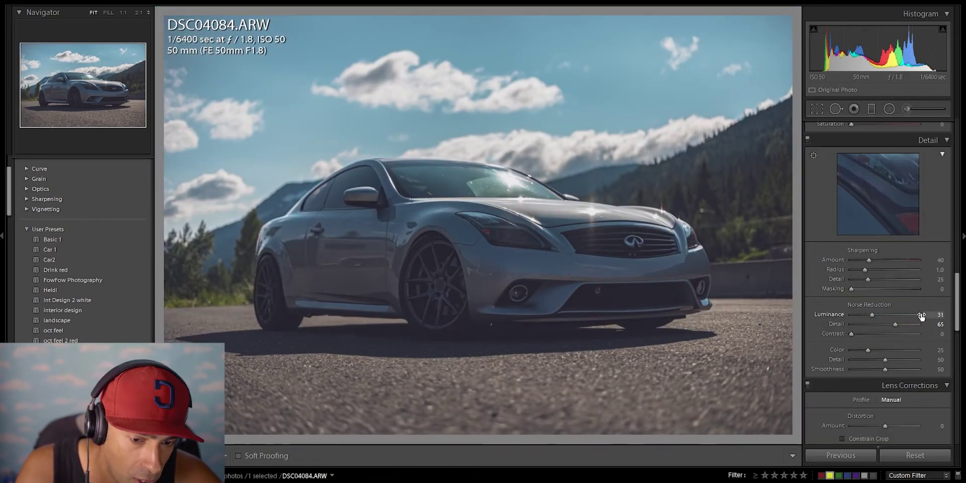
pyautogui.scroll(1, 888, 328)
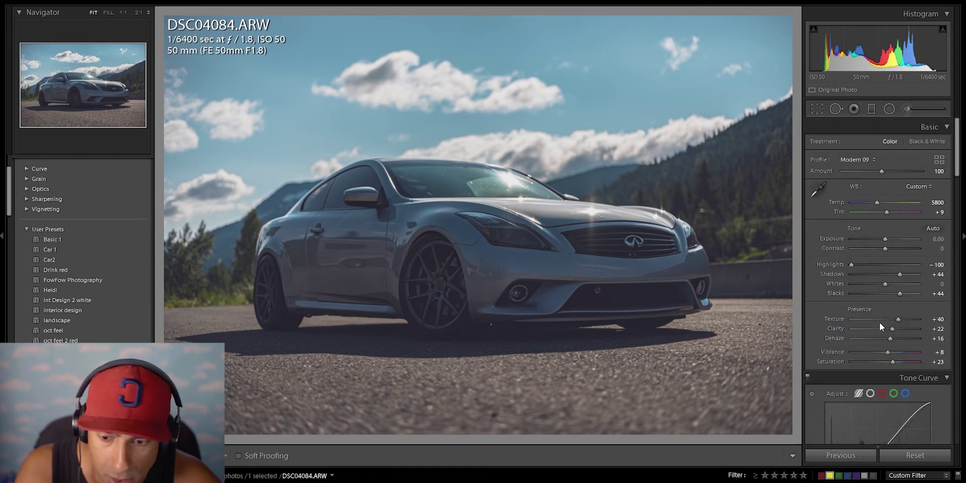
pyautogui.click(906, 110)
pyautogui.press('k')
pyautogui.press('k')
pyautogui.press('k')
pyautogui.press('k')
pyautogui.press('k')
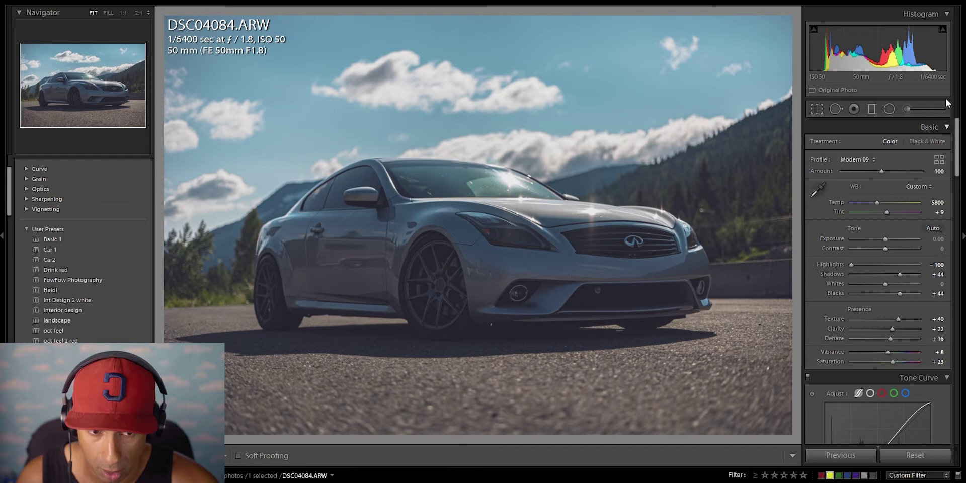
pyautogui.click(907, 110)
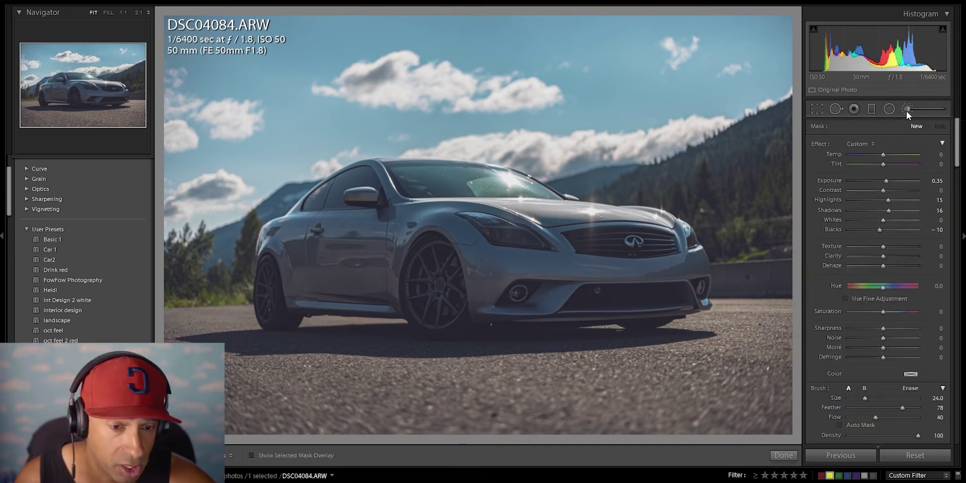
pyautogui.scroll(-3, 705, 229)
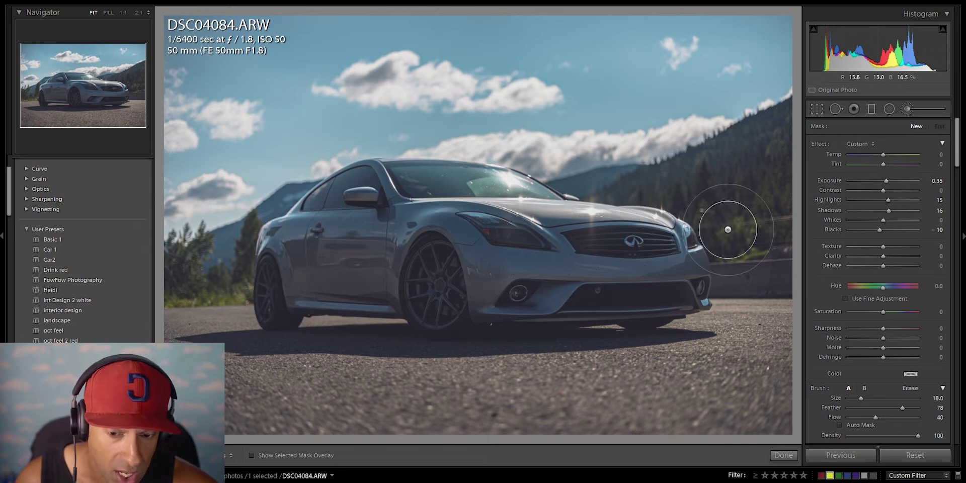
pyautogui.click(782, 246)
pyautogui.scroll(2, 501, 273)
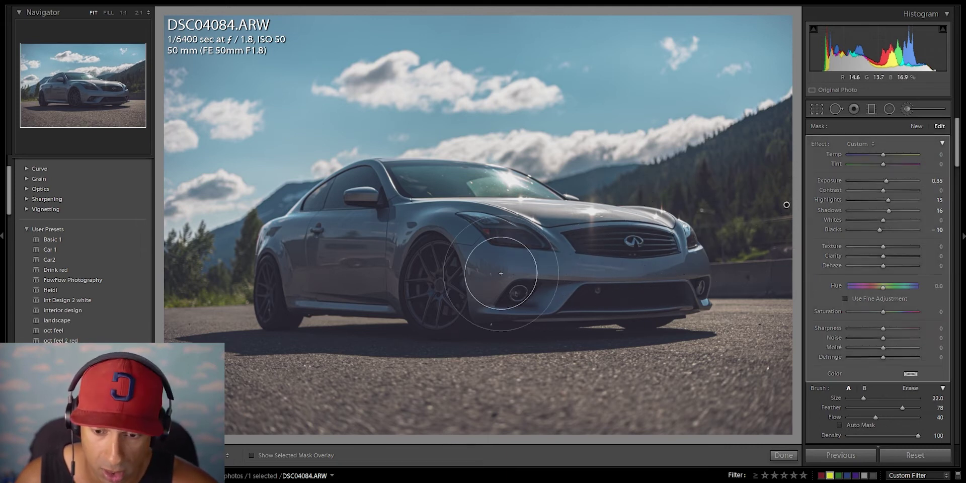
pyautogui.moveTo(424, 232)
pyautogui.mouseDown()
pyautogui.moveTo(518, 276)
pyautogui.moveTo(370, 291)
pyautogui.mouseUp()
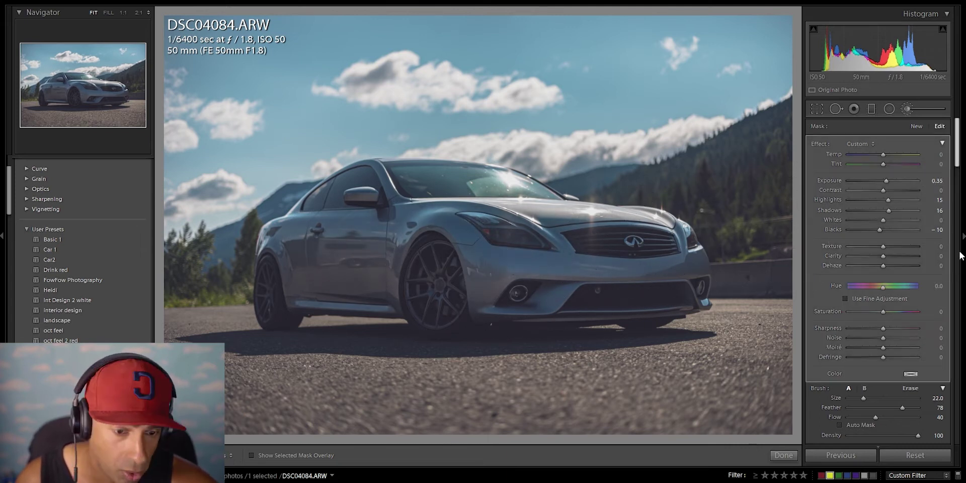
# Step: Reset the brush mask's Exposure, Highlights, Shadows and Blacks to 0
pyautogui.doubleClick(880, 231)
pyautogui.doubleClick(887, 209)
pyautogui.doubleClick(885, 181)
pyautogui.doubleClick(886, 203)
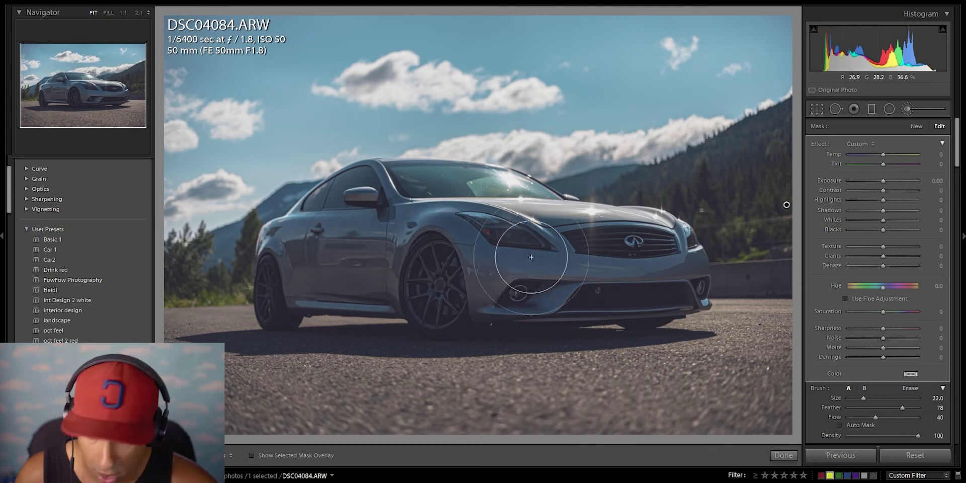
# Step: Turn on the selected mask overlay, cycle through its colors and compare the photo with and without it
pyautogui.press('o')
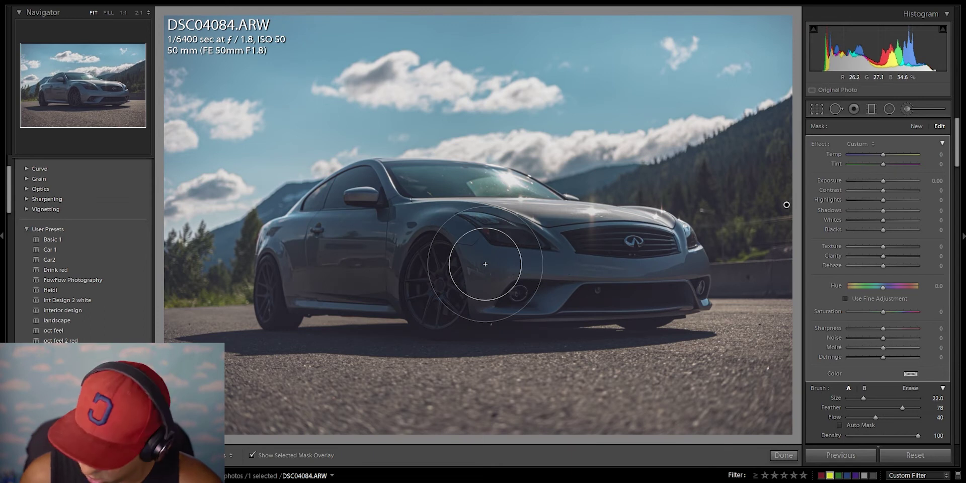
pyautogui.hotkey('shift', 'o')
pyautogui.hotkey('shift', 'o')
pyautogui.hotkey('shift', 'o')
pyautogui.hotkey('shift', 'o')
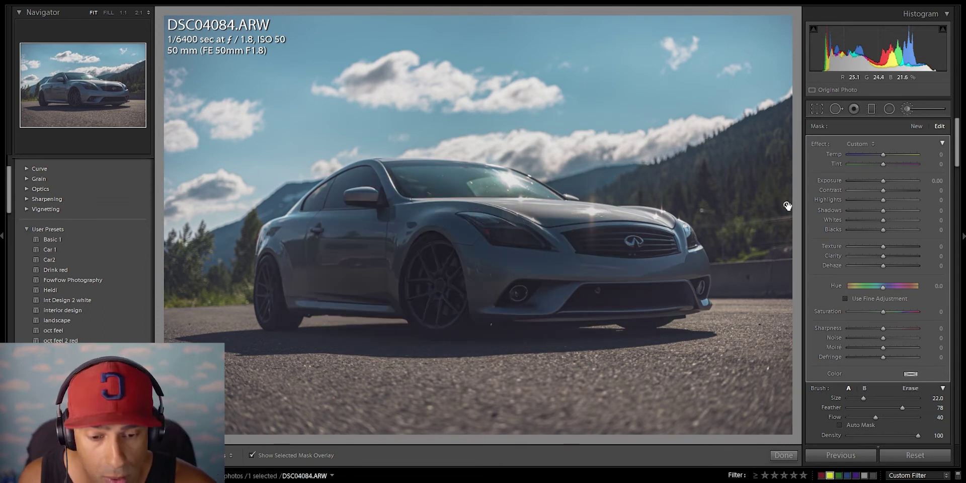
pyautogui.press('o')
pyautogui.press('o')
pyautogui.press('o')
pyautogui.press('o')
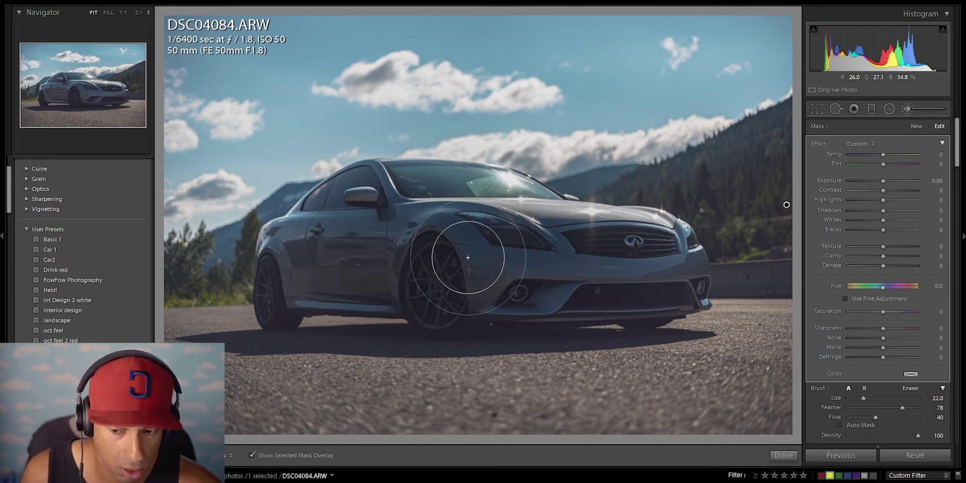
pyautogui.press('o')
pyautogui.press('o')
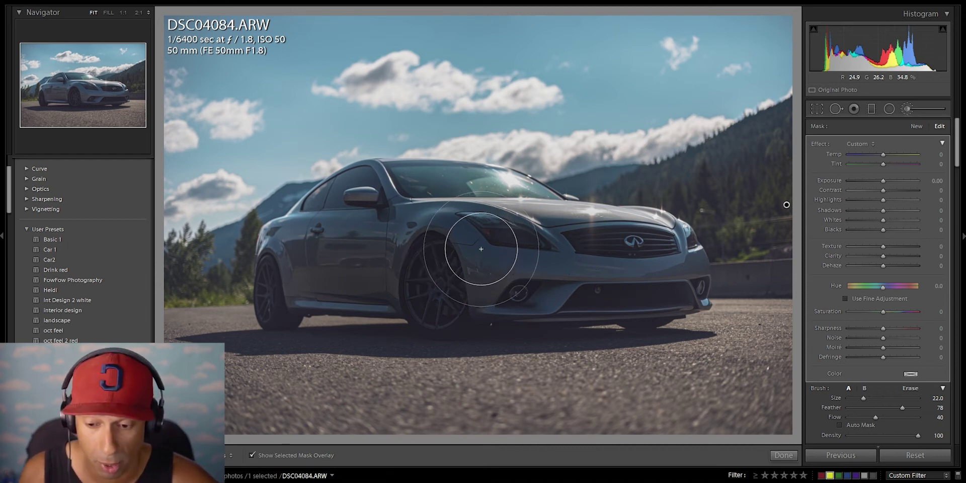
# Step: Set the mask overlay color to red after trying the white and black overlays, and keep the overlay shown
pyautogui.hotkey('shift', 'o')
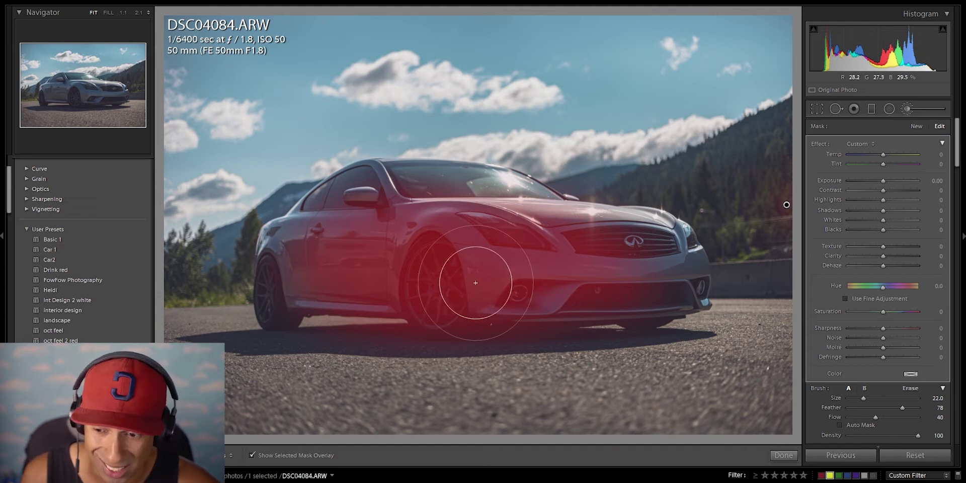
pyautogui.hotkey('shift', 'o')
pyautogui.hotkey('shift', 'o')
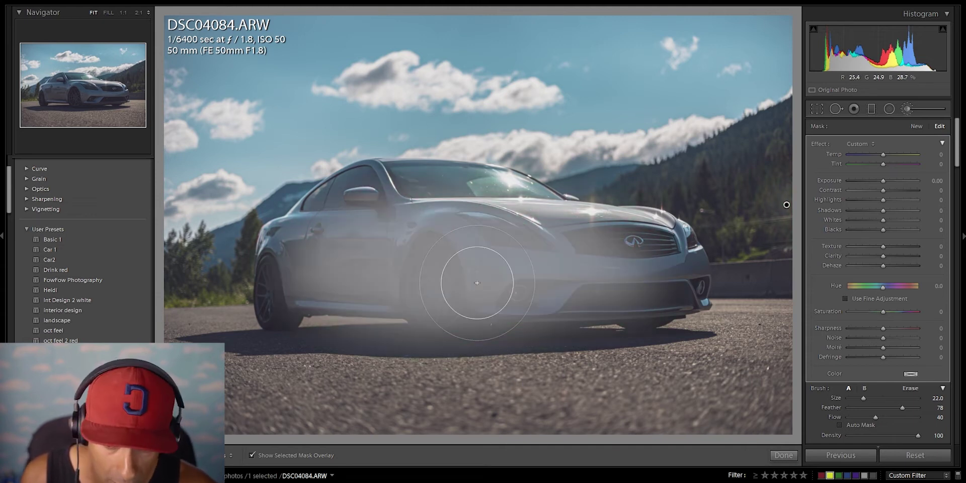
pyautogui.hotkey('shift', 'o')
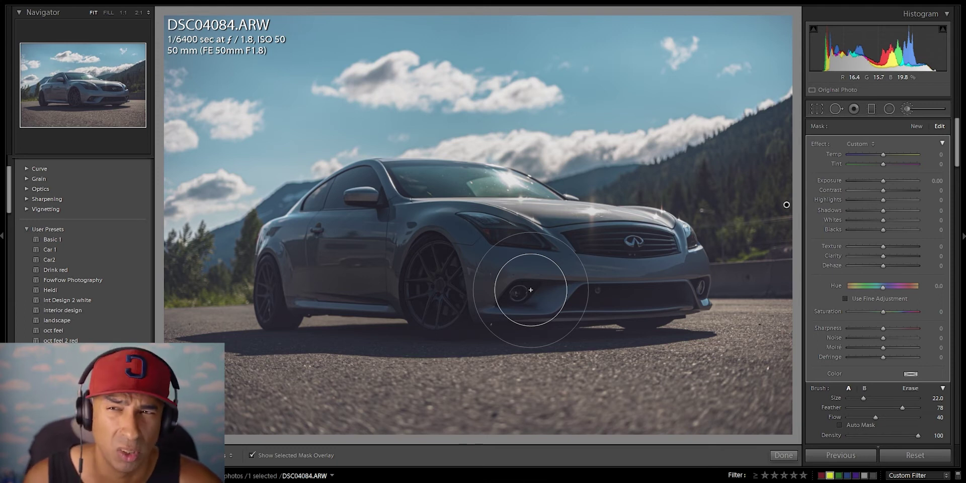
pyautogui.hotkey('shift', 'o')
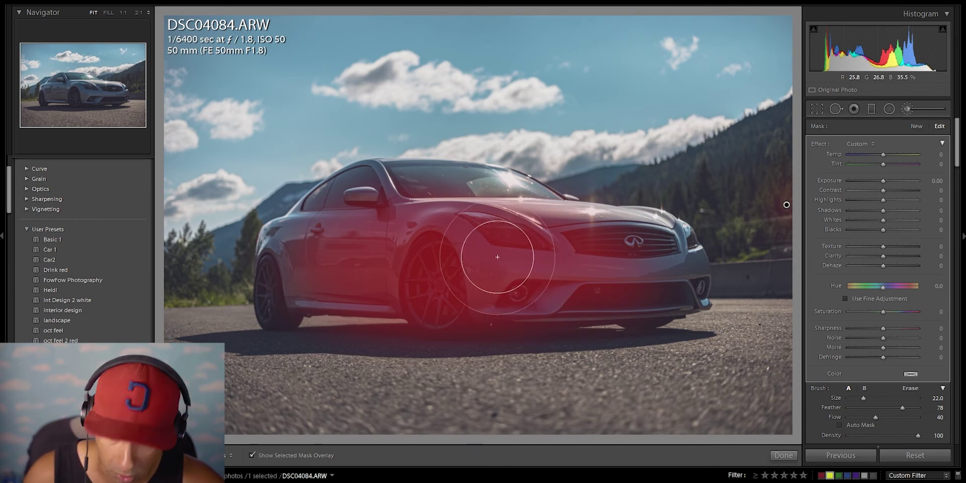
pyautogui.press('o')
pyautogui.press('o')
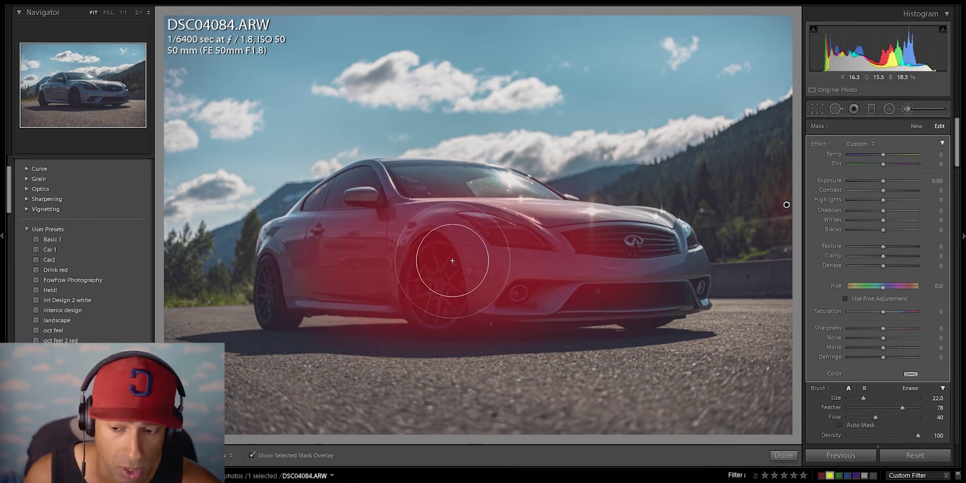
pyautogui.press('o')
pyautogui.moveTo(786, 205)
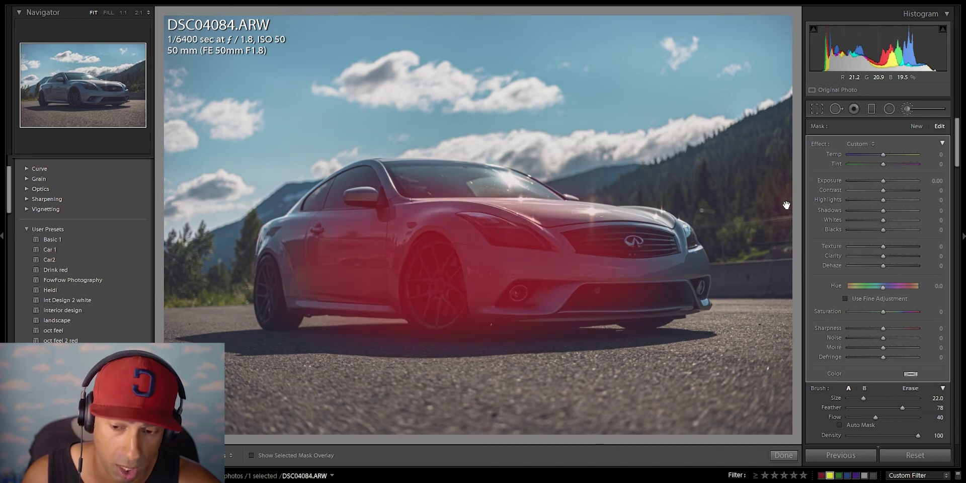
pyautogui.press('o')
# Step: Erase the mask over the car's door, front wheel and front fender with a size 24 eraser
pyautogui.press('alt')
pyautogui.scroll(4, 733, 175)
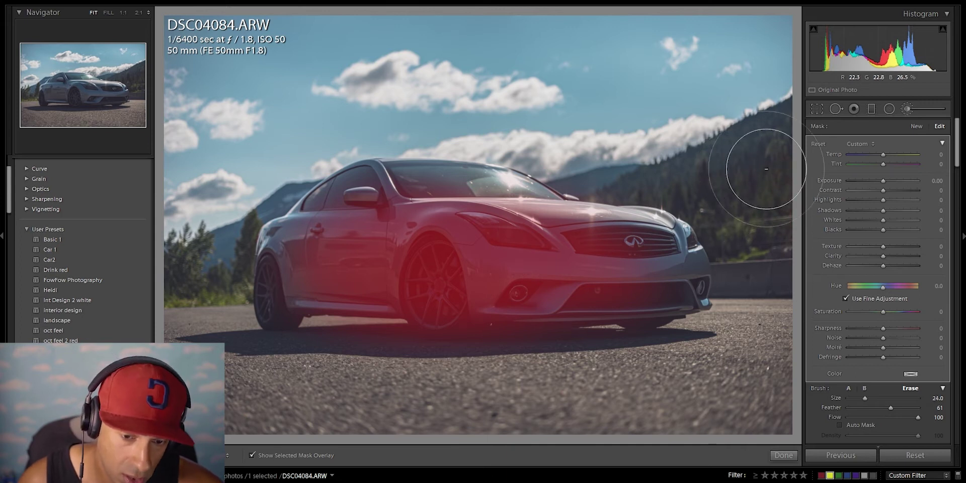
pyautogui.moveTo(669, 322)
pyautogui.mouseDown()
pyautogui.moveTo(496, 291)
pyautogui.moveTo(349, 328)
pyautogui.moveTo(339, 351)
pyautogui.moveTo(405, 357)
pyautogui.moveTo(328, 232)
pyautogui.moveTo(493, 328)
pyautogui.moveTo(480, 249)
pyautogui.mouseUp()
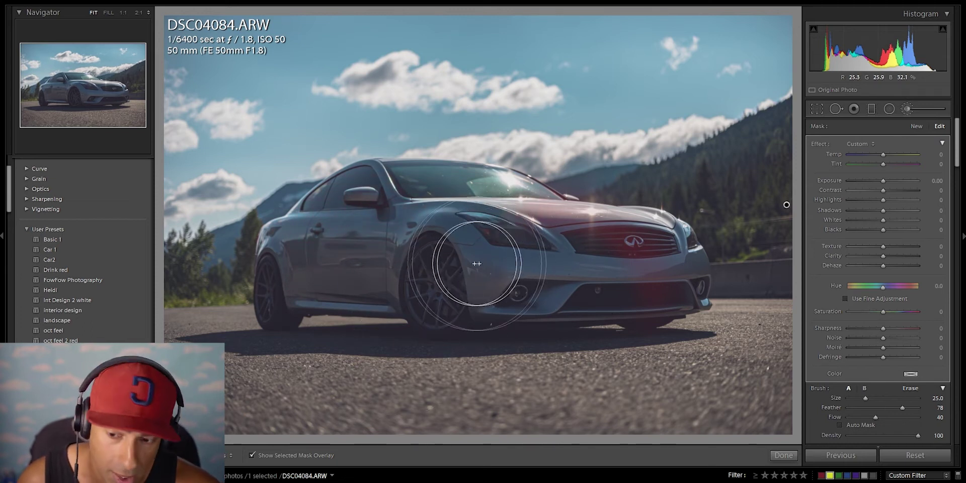
# Step: Set the brush Feather to 62 and paint the mask over the entire car, using brush sizes between 23 and 28
pyautogui.scroll(-5, 871, 275)
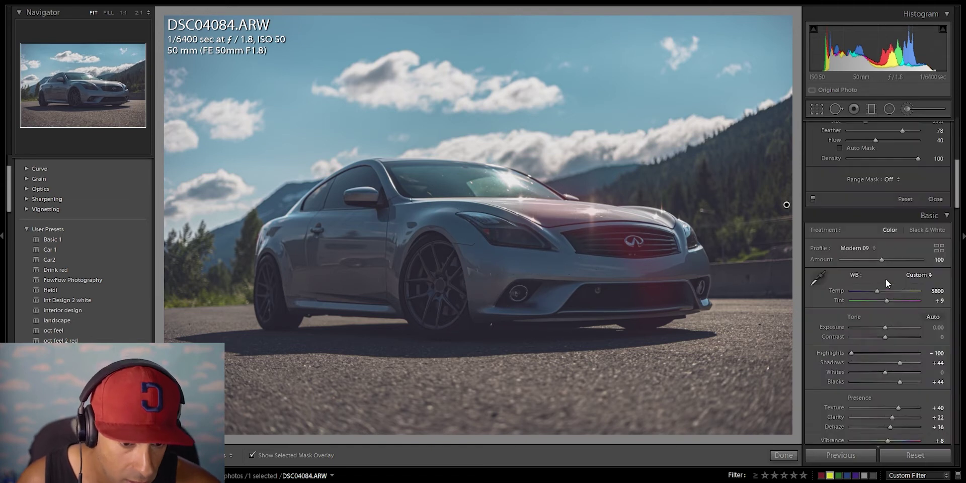
pyautogui.scroll(4, 883, 280)
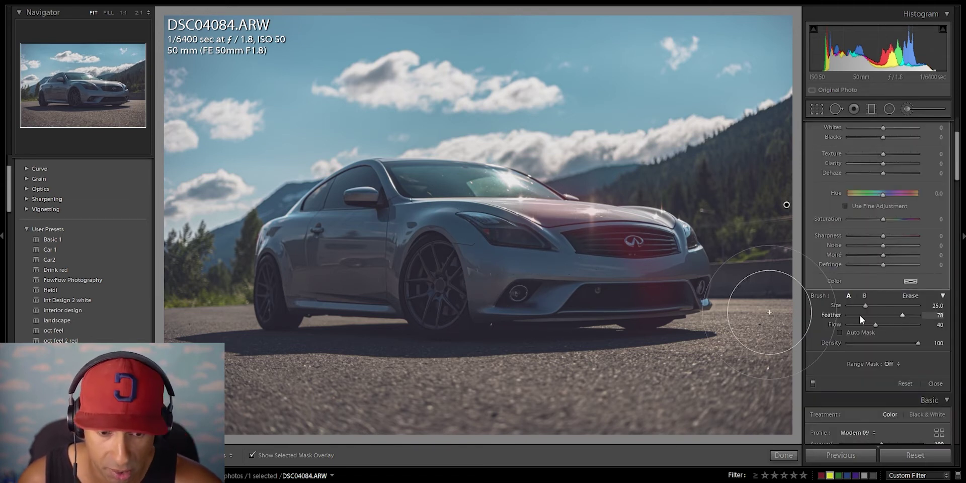
pyautogui.moveTo(901, 315)
pyautogui.mouseDown()
pyautogui.moveTo(870, 316)
pyautogui.moveTo(891, 316)
pyautogui.mouseUp()
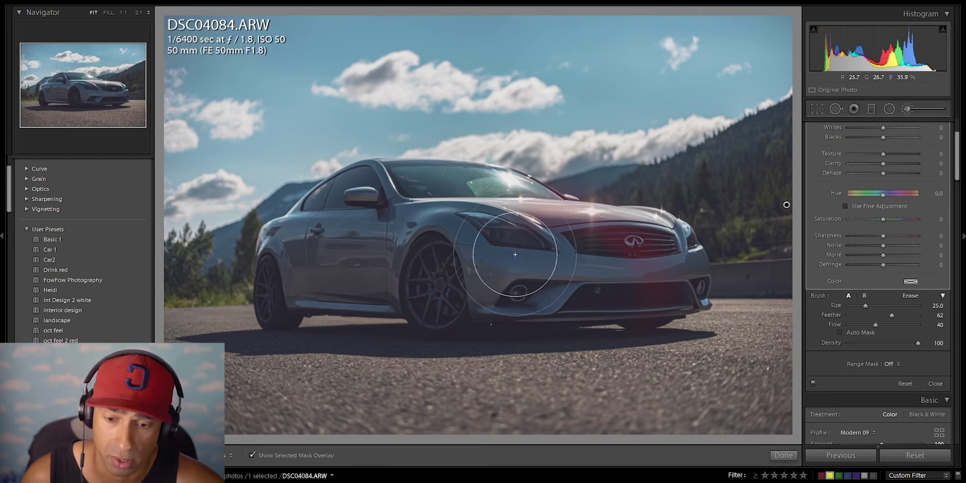
pyautogui.moveTo(583, 262); pyautogui.dragTo(449, 251)
pyautogui.moveTo(409, 262)
pyautogui.mouseDown()
pyautogui.moveTo(391, 272)
pyautogui.moveTo(488, 301)
pyautogui.moveTo(412, 264)
pyautogui.moveTo(478, 266)
pyautogui.moveTo(400, 240)
pyautogui.moveTo(355, 252)
pyautogui.moveTo(409, 246)
pyautogui.moveTo(334, 259)
pyautogui.mouseUp()
pyautogui.scroll(-4, 334, 259)
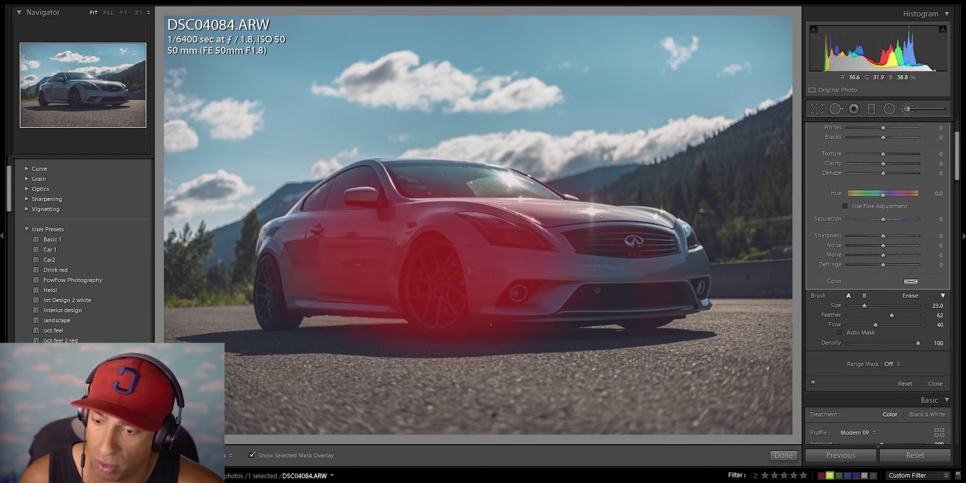
pyautogui.moveTo(332, 220)
pyautogui.mouseDown()
pyautogui.moveTo(377, 182)
pyautogui.moveTo(334, 208)
pyautogui.moveTo(340, 253)
pyautogui.moveTo(310, 241)
pyautogui.moveTo(279, 285)
pyautogui.moveTo(296, 289)
pyautogui.moveTo(281, 295)
pyautogui.moveTo(408, 243)
pyautogui.moveTo(357, 293)
pyautogui.moveTo(552, 287)
pyautogui.moveTo(526, 290)
pyautogui.moveTo(615, 267)
pyautogui.moveTo(613, 251)
pyautogui.moveTo(592, 270)
pyautogui.moveTo(435, 246)
pyautogui.moveTo(500, 249)
pyautogui.moveTo(460, 211)
pyautogui.moveTo(392, 212)
pyautogui.moveTo(576, 220)
pyautogui.moveTo(591, 238)
pyautogui.moveTo(534, 262)
pyautogui.moveTo(628, 308)
pyautogui.moveTo(673, 287)
pyautogui.moveTo(684, 312)
pyautogui.moveTo(680, 284)
pyautogui.moveTo(490, 251)
pyautogui.moveTo(571, 250)
pyautogui.moveTo(493, 204)
pyautogui.moveTo(368, 245)
pyautogui.moveTo(360, 281)
pyautogui.moveTo(334, 245)
pyautogui.moveTo(486, 168)
pyautogui.moveTo(502, 127)
pyautogui.moveTo(617, 292)
pyautogui.moveTo(676, 299)
pyautogui.mouseUp()
pyautogui.scroll(3, 618, 252)
pyautogui.scroll(2, 499, 275)
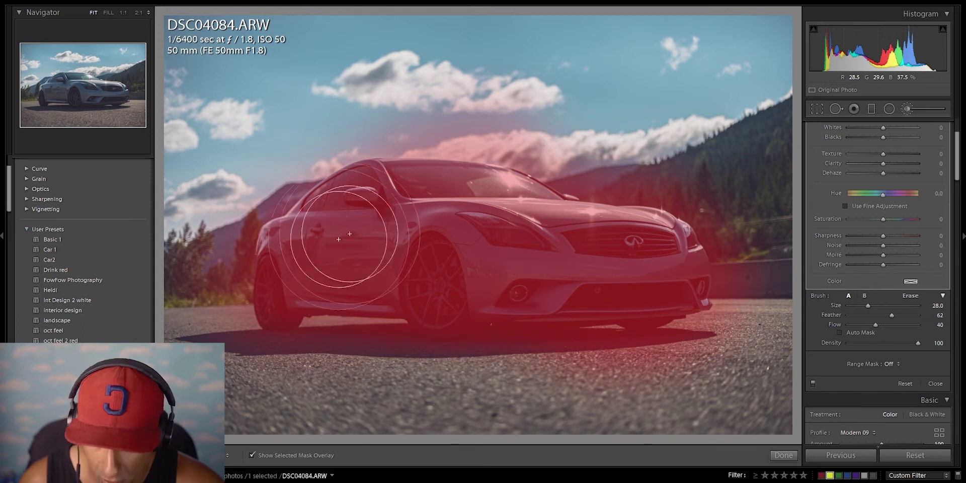
# Step: Erase the mask spill from the sky, mountains, trees and road around the car with a size 17 eraser
pyautogui.press('alt')
pyautogui.scroll(-3, 231, 156)
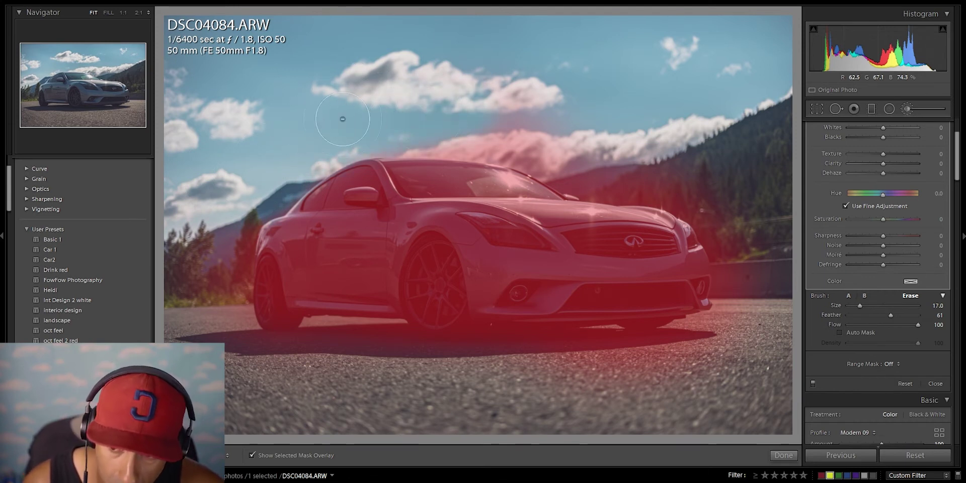
pyautogui.moveTo(350, 125)
pyautogui.mouseDown()
pyautogui.moveTo(541, 114)
pyautogui.moveTo(384, 101)
pyautogui.moveTo(594, 145)
pyautogui.moveTo(579, 158)
pyautogui.moveTo(671, 161)
pyautogui.moveTo(658, 158)
pyautogui.moveTo(736, 219)
pyautogui.moveTo(760, 336)
pyautogui.moveTo(698, 359)
pyautogui.moveTo(496, 388)
pyautogui.moveTo(268, 360)
pyautogui.moveTo(230, 366)
pyautogui.moveTo(290, 377)
pyautogui.moveTo(312, 358)
pyautogui.moveTo(355, 353)
pyautogui.moveTo(393, 371)
pyautogui.moveTo(511, 376)
pyautogui.moveTo(694, 365)
pyautogui.moveTo(663, 361)
pyautogui.mouseUp()
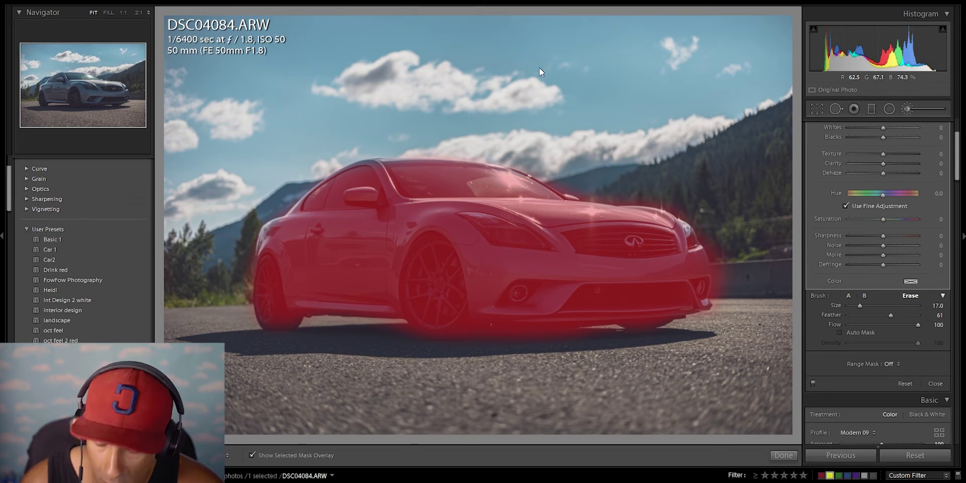
# Step: Check the car mask's coverage in the different overlay colors and return to the red overlay
pyautogui.hotkey('shift', 'o')
pyautogui.hotkey('shift', 'o')
pyautogui.hotkey('shift', 'o')
pyautogui.hotkey('shift', 'o')
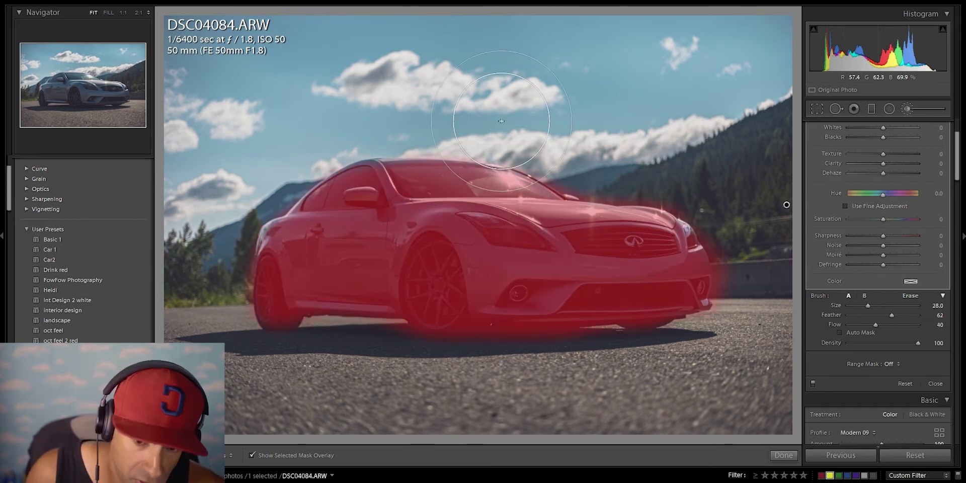
pyautogui.press('alt')
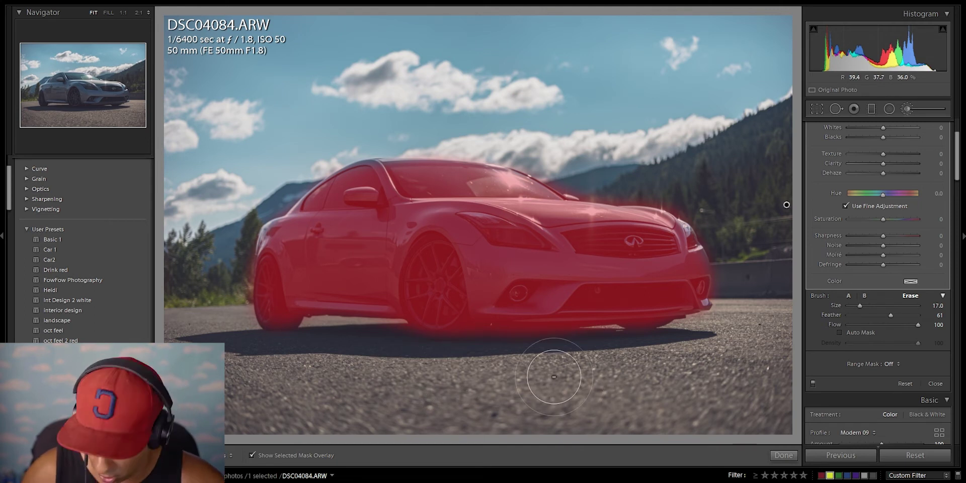
pyautogui.press('alt')
pyautogui.hotkey('shift', 'o')
pyautogui.hotkey('shift', 'o')
pyautogui.hotkey('shift', 'o')
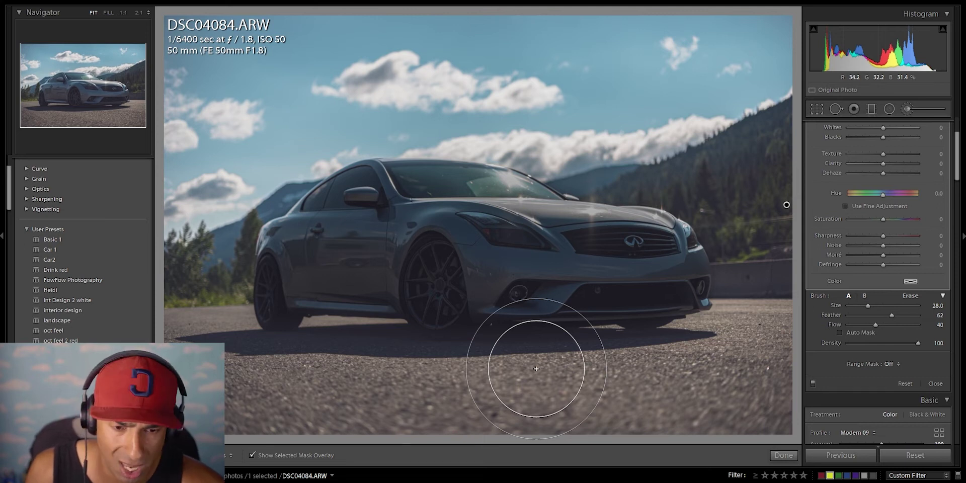
pyautogui.hotkey('shift', 'o')
# Step: Examine the mask close up along the hood, grille and headlights, and return to the full photo
pyautogui.scroll(-9, 631, 274)
pyautogui.press('z')
pyautogui.moveTo(666, 253); pyautogui.dragTo(326, 263)
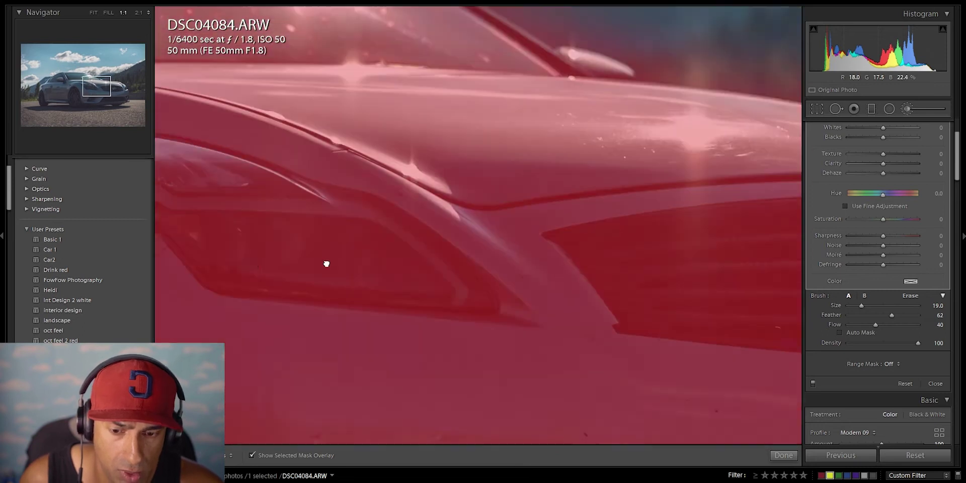
pyautogui.moveTo(615, 280); pyautogui.dragTo(431, 237)
pyautogui.scroll(2, 570, 271)
pyautogui.scroll(2, 566, 264)
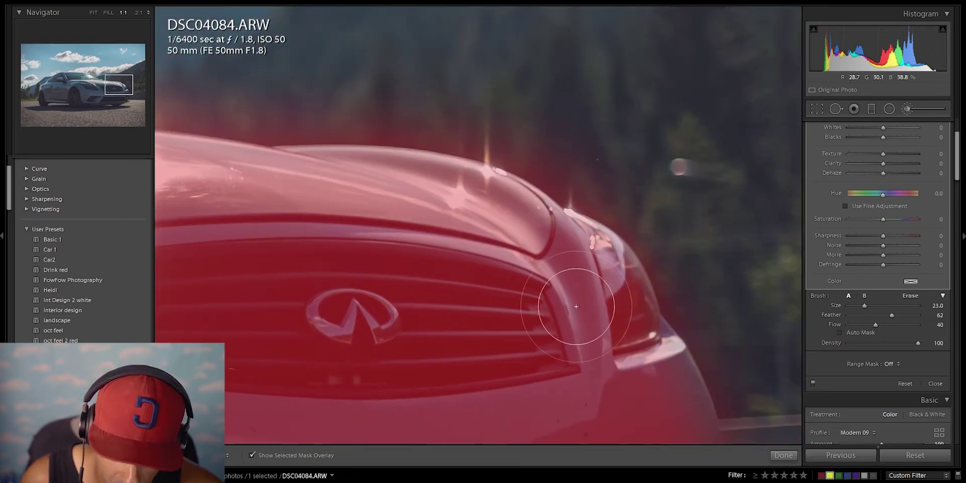
pyautogui.press('z')
pyautogui.scroll(-5, 600, 226)
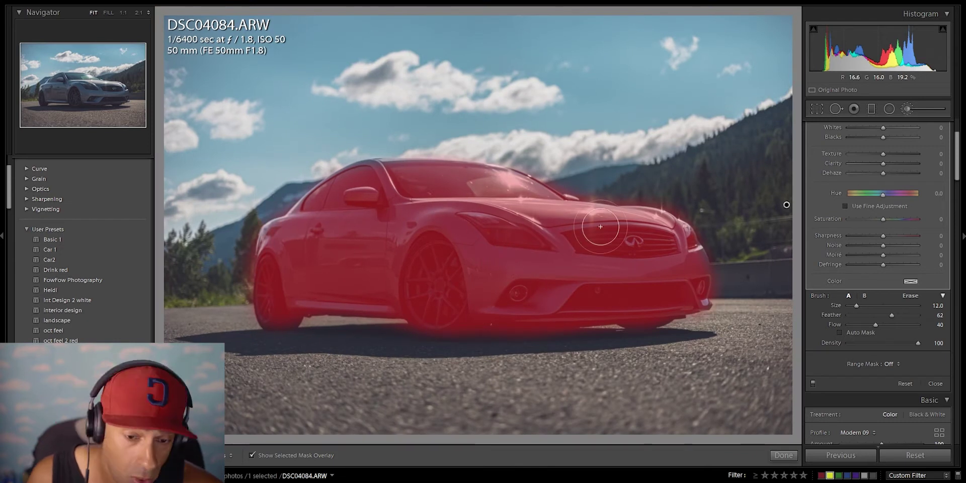
# Step: Set the brush size to 17 and hide the mask overlay
pyautogui.scroll(3, 835, 238)
pyautogui.scroll(5, 527, 260)
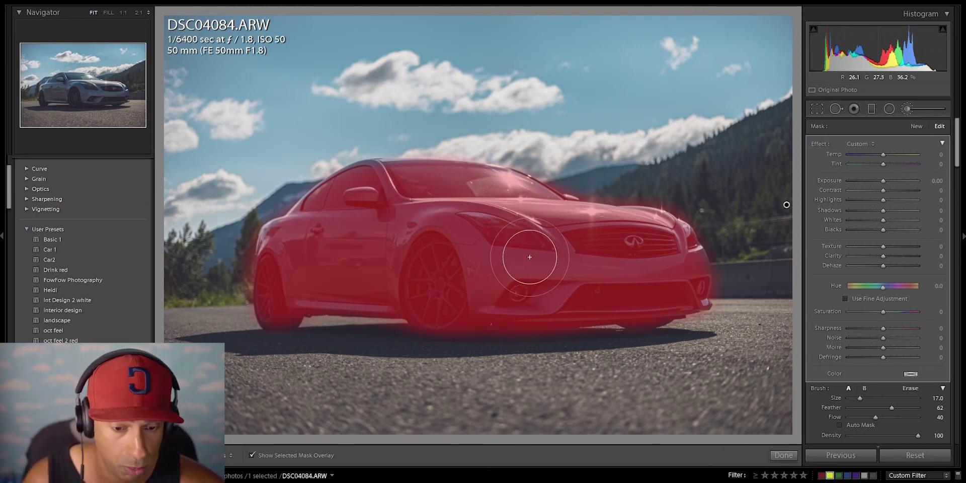
pyautogui.press('o')
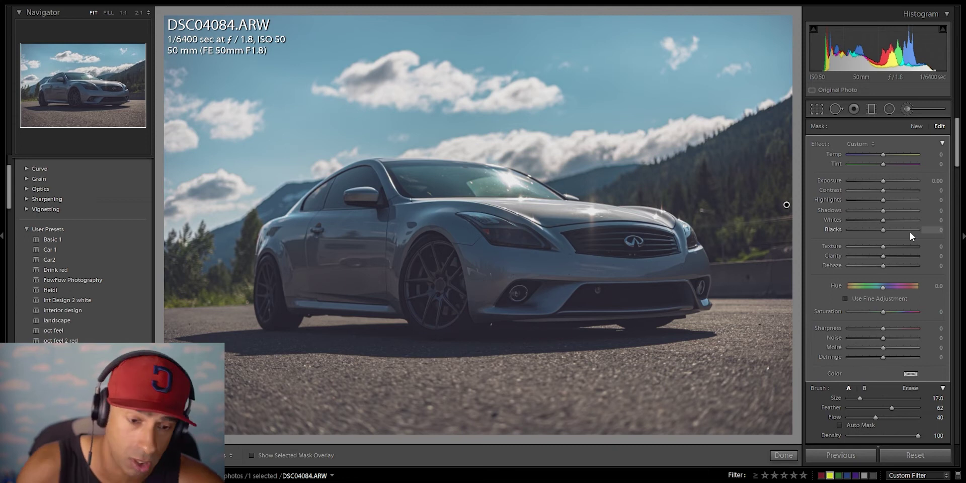
# Step: Raise the car mask's exposure to 2.82 and touch up the mask around the wheels, side mirror and roofline
pyautogui.moveTo(880, 185)
pyautogui.mouseDown()
pyautogui.moveTo(916, 183)
pyautogui.moveTo(908, 187)
pyautogui.mouseUp()
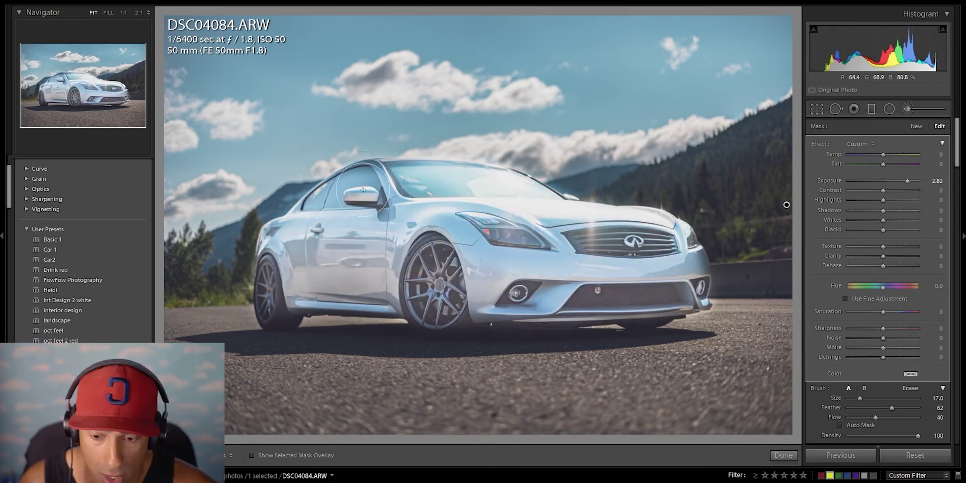
pyautogui.press('[')
pyautogui.moveTo(453, 303)
pyautogui.mouseDown()
pyautogui.moveTo(437, 299)
pyautogui.moveTo(445, 305)
pyautogui.mouseUp()
pyautogui.moveTo(279, 276); pyautogui.dragTo(288, 282)
pyautogui.moveTo(374, 182); pyautogui.dragTo(361, 187)
pyautogui.press('alt')
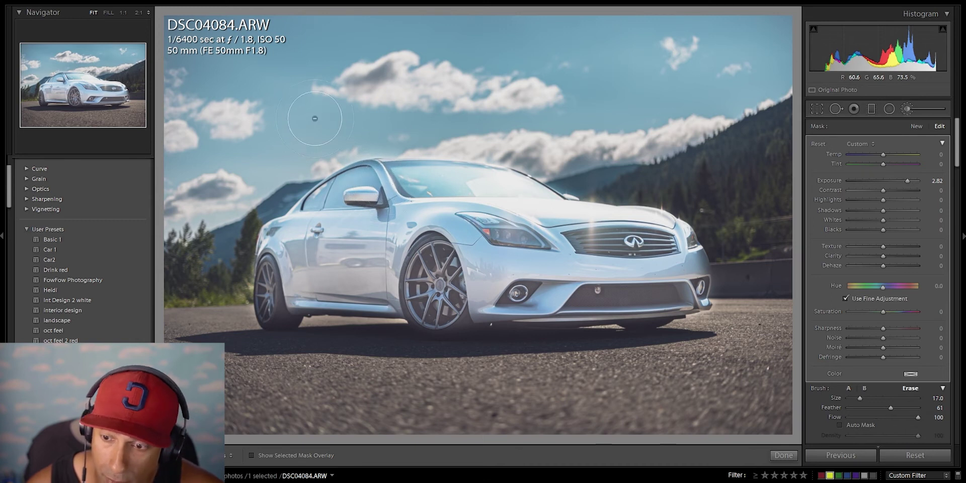
pyautogui.moveTo(360, 171); pyautogui.dragTo(463, 271)
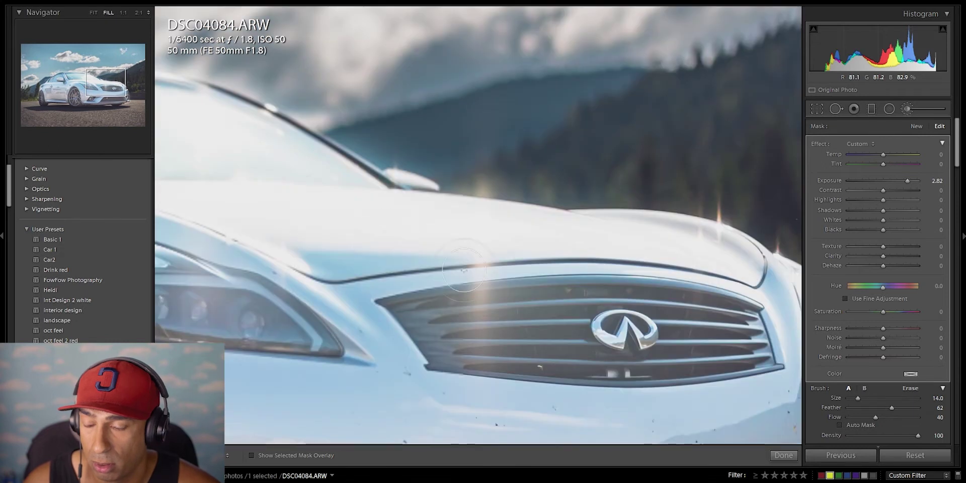
# Step: Refine the mask edge close up along the roof, side windows and windshield pillar, and return to the full photo
pyautogui.press('z')
pyautogui.press('z')
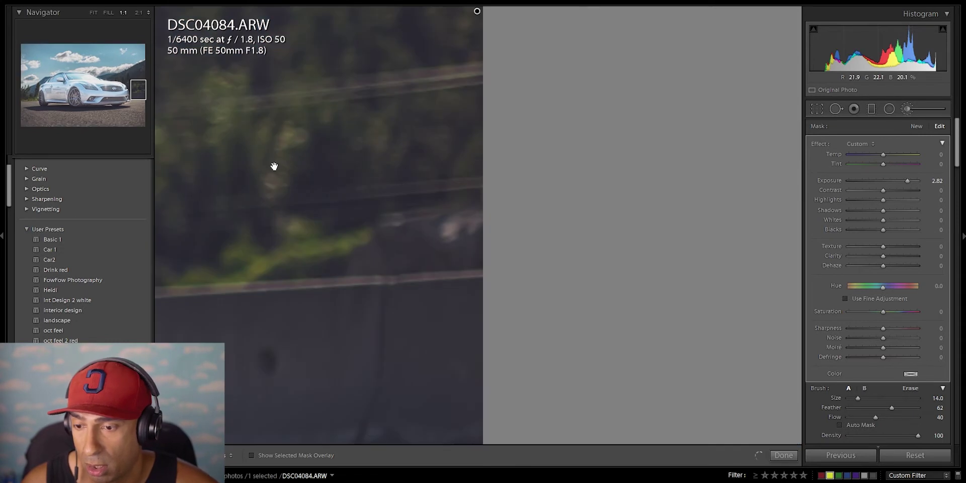
pyautogui.press('z')
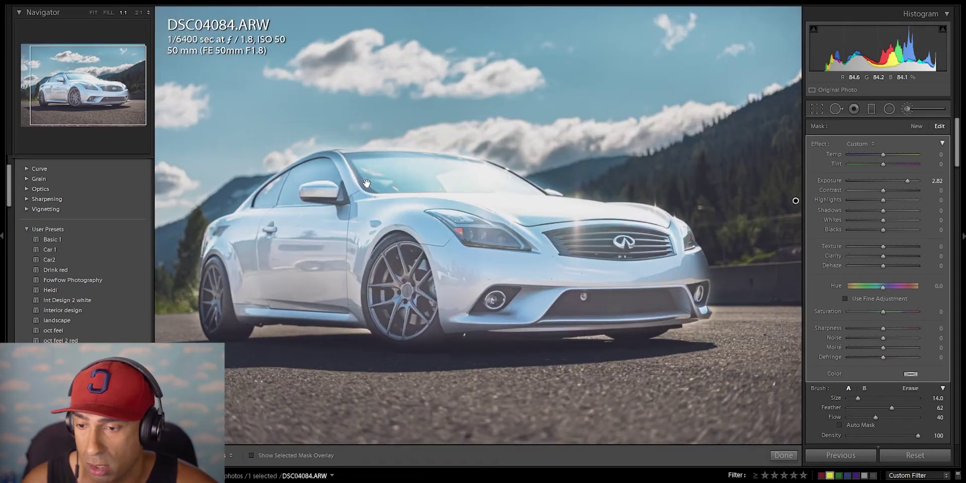
pyautogui.press('z')
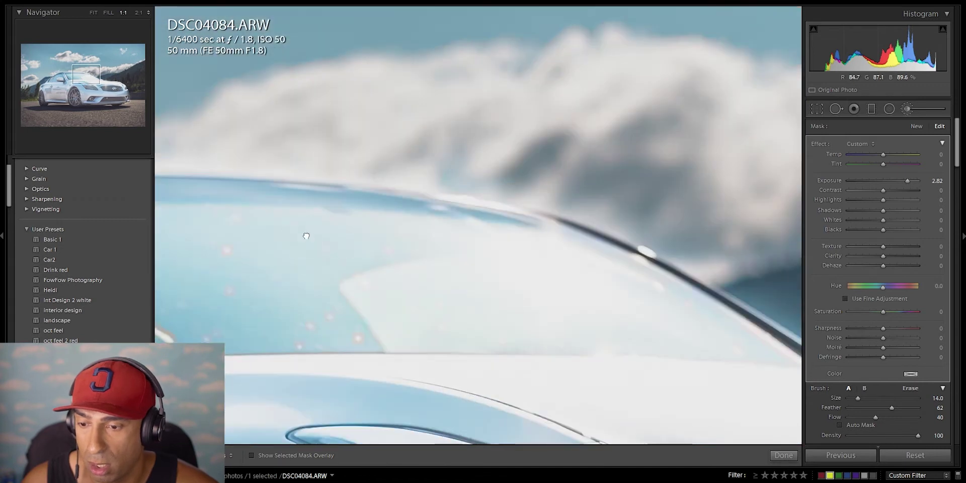
pyautogui.moveTo(306, 235)
pyautogui.mouseDown()
pyautogui.moveTo(483, 276)
pyautogui.moveTo(503, 302)
pyautogui.moveTo(528, 241)
pyautogui.mouseUp()
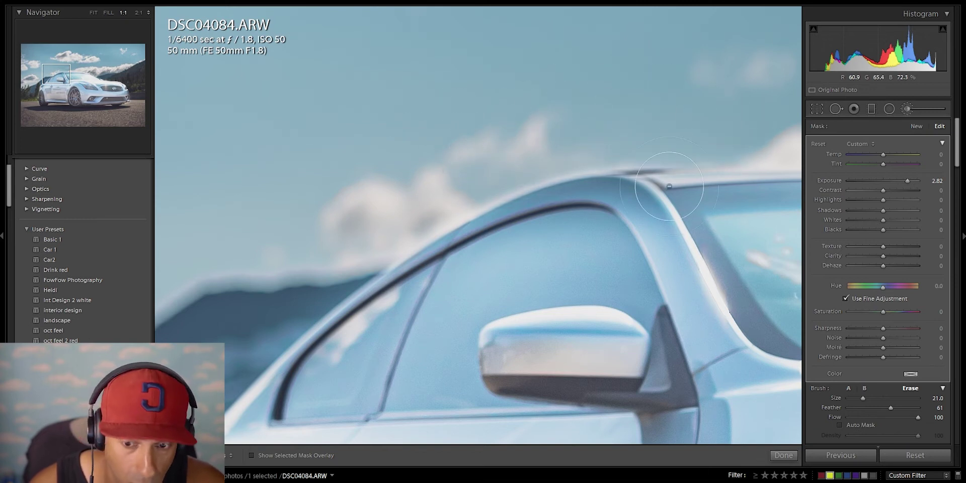
pyautogui.press('alt')
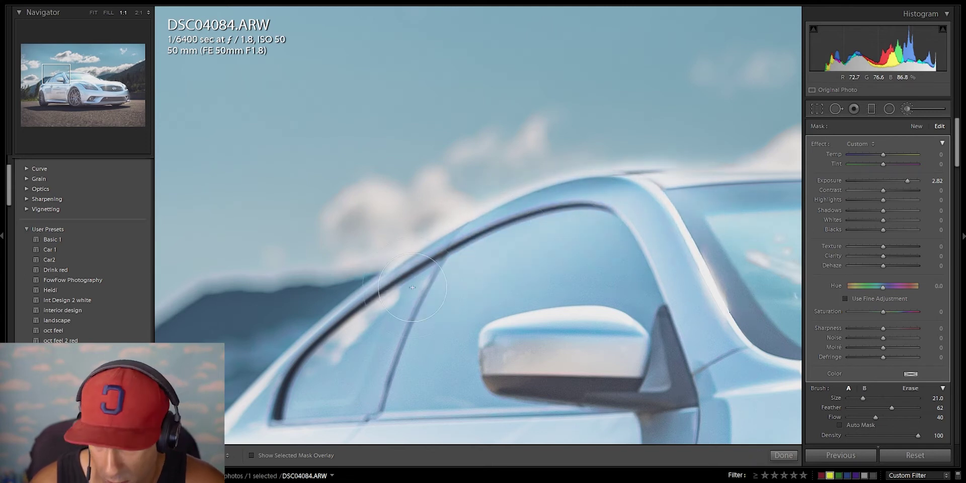
pyautogui.press('alt')
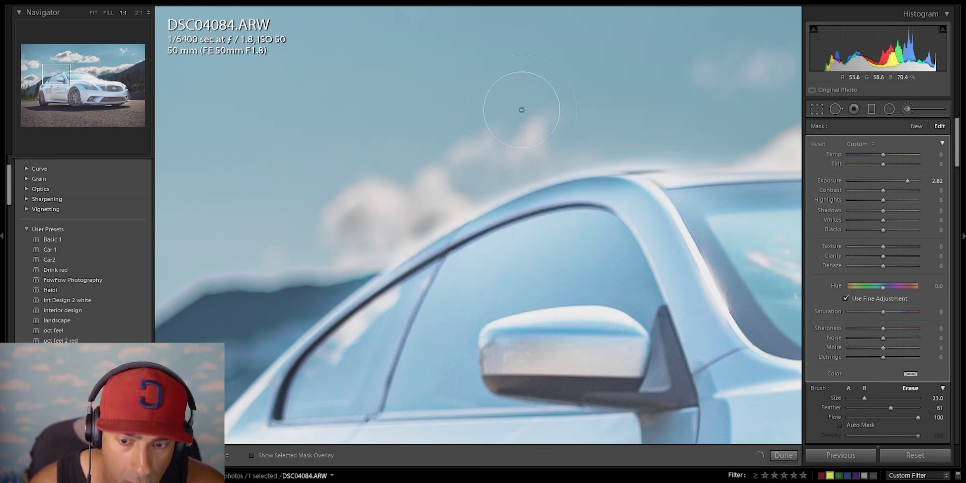
pyautogui.press('z')
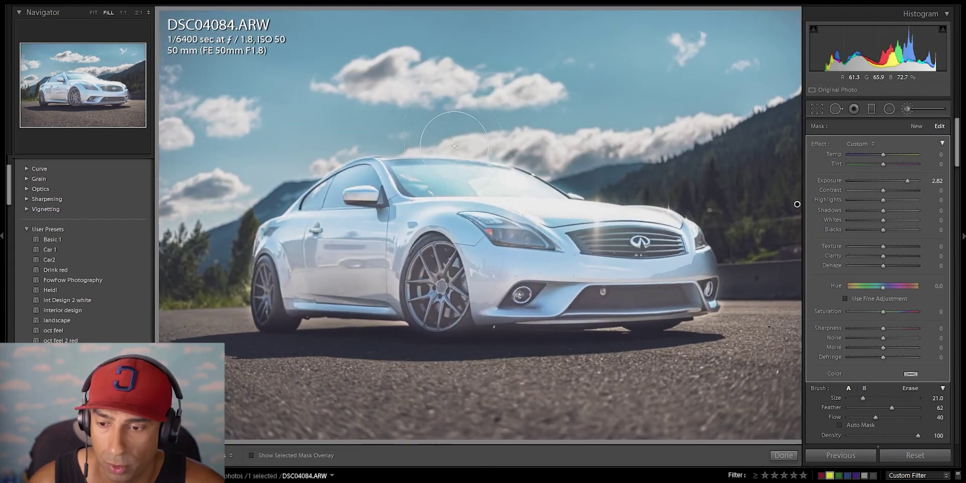
pyautogui.press('z')
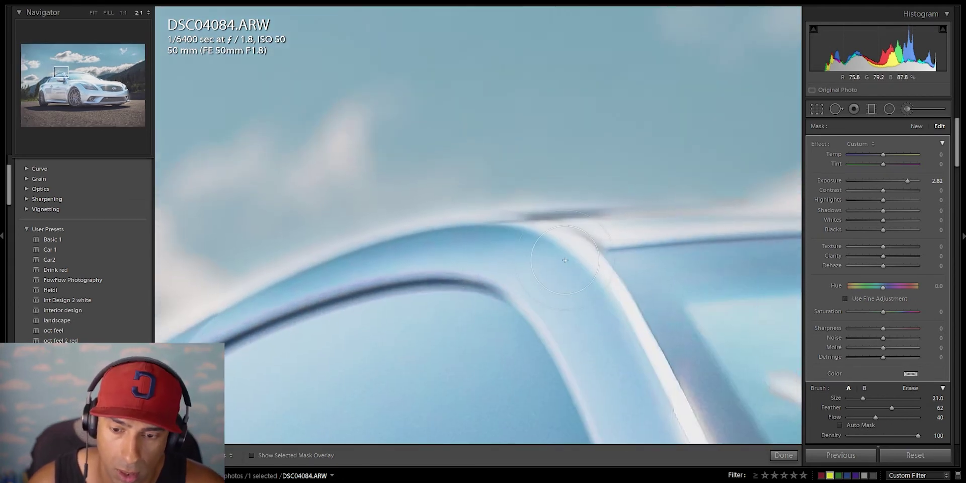
pyautogui.moveTo(549, 285)
pyautogui.mouseDown()
pyautogui.moveTo(574, 268)
pyautogui.moveTo(571, 287)
pyautogui.moveTo(532, 324)
pyautogui.moveTo(503, 319)
pyautogui.moveTo(513, 280)
pyautogui.moveTo(496, 275)
pyautogui.moveTo(583, 344)
pyautogui.mouseUp()
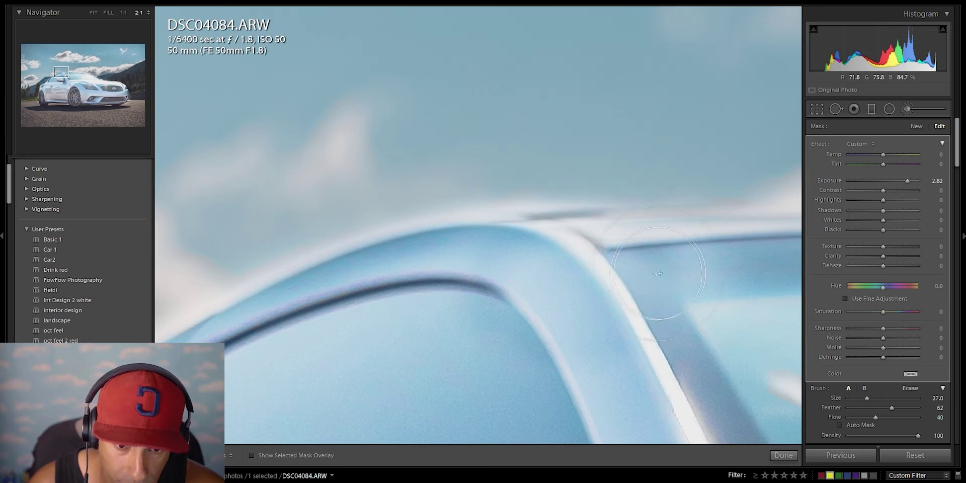
pyautogui.press('z')
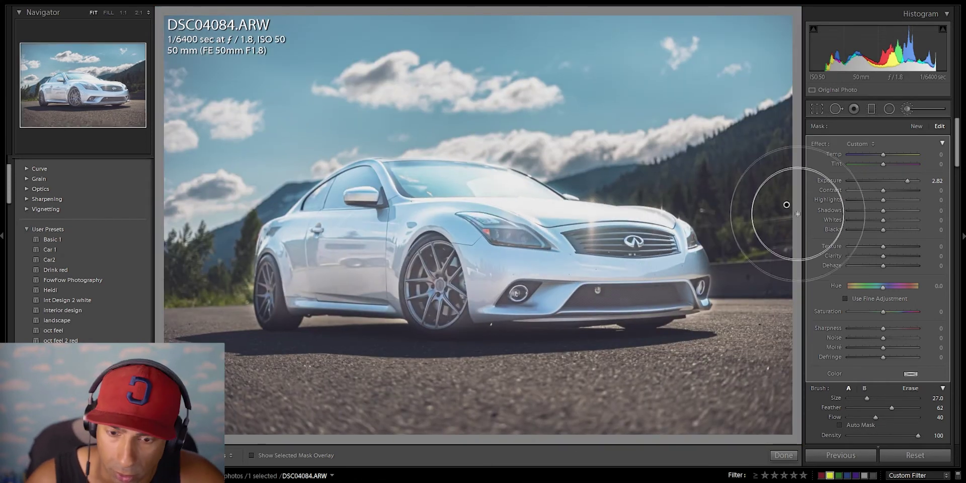
# Step: Reset the car mask's exposure to 0 and raise its highlights to 50
pyautogui.doubleClick(907, 182)
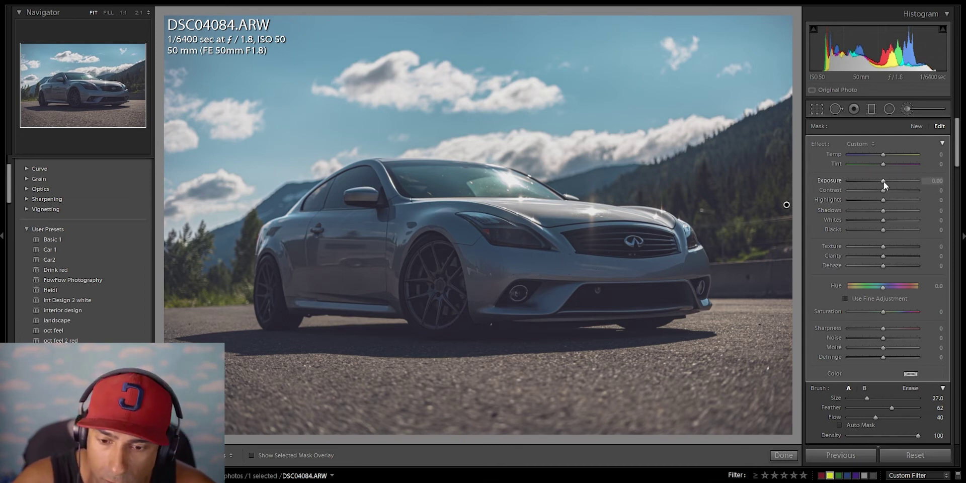
pyautogui.moveTo(883, 201); pyautogui.dragTo(899, 199)
# Step: Show the mask overlay, refine the mask beside the hood's far edge with a smaller eraser, and hide the overlay
pyautogui.press('alt')
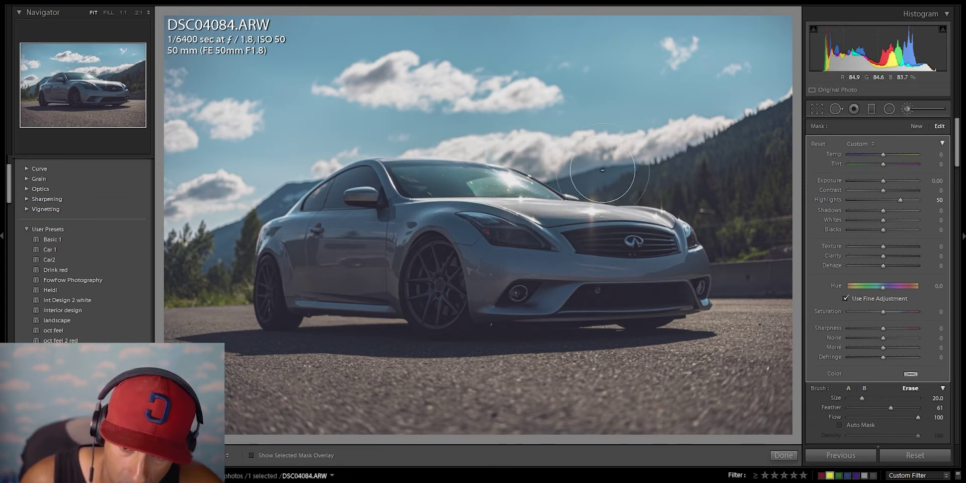
pyautogui.press('o')
pyautogui.scroll(-2, 529, 140)
pyautogui.scroll(-3, 506, 171)
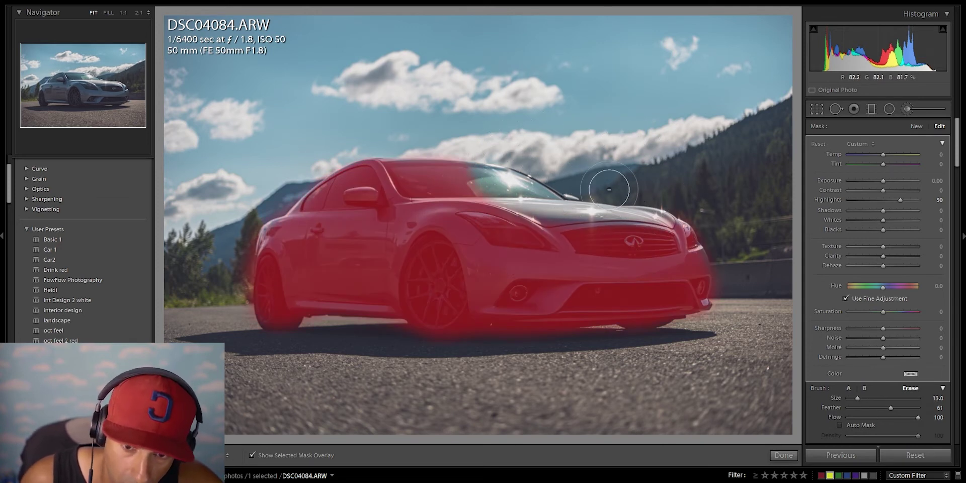
pyautogui.press('alt')
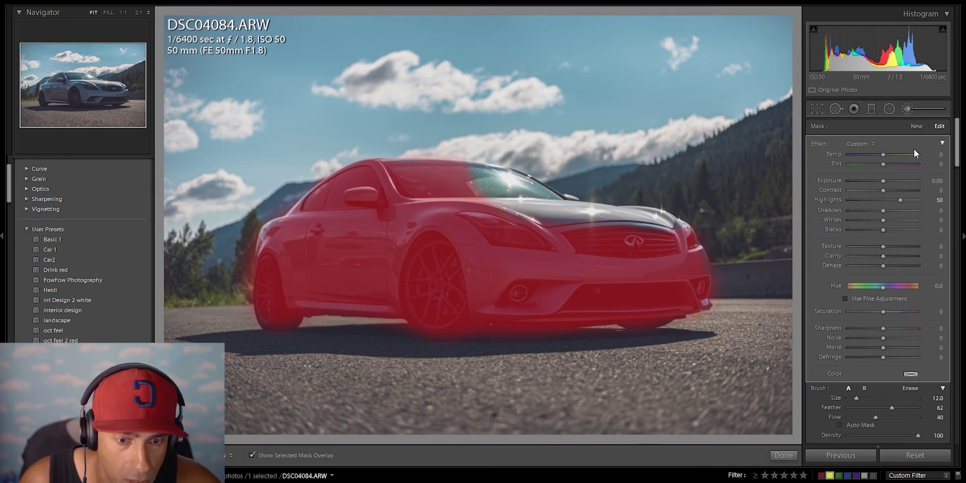
pyautogui.press('o')
# Step: Reset the car mask's highlights and set them to 60
pyautogui.doubleClick(900, 200)
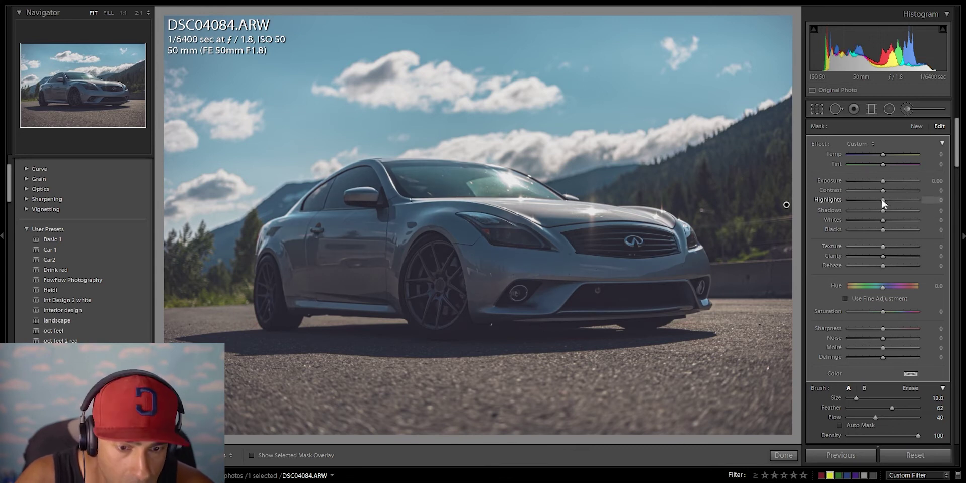
pyautogui.moveTo(887, 201); pyautogui.dragTo(924, 198)
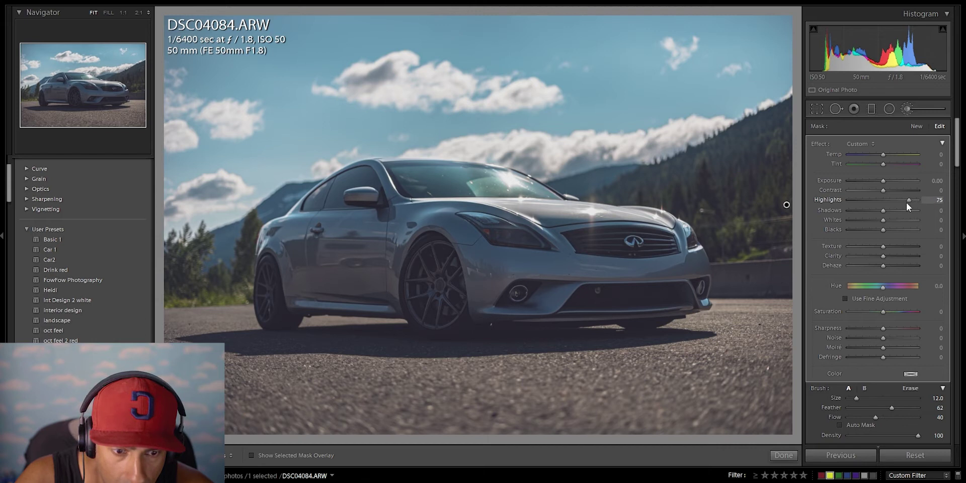
pyautogui.moveTo(911, 200); pyautogui.dragTo(904, 200)
pyautogui.press('alt')
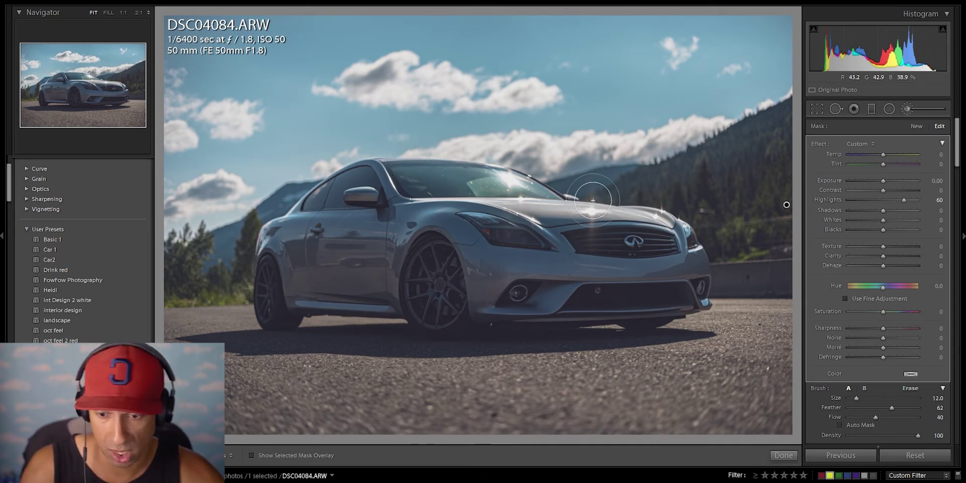
pyautogui.press('alt')
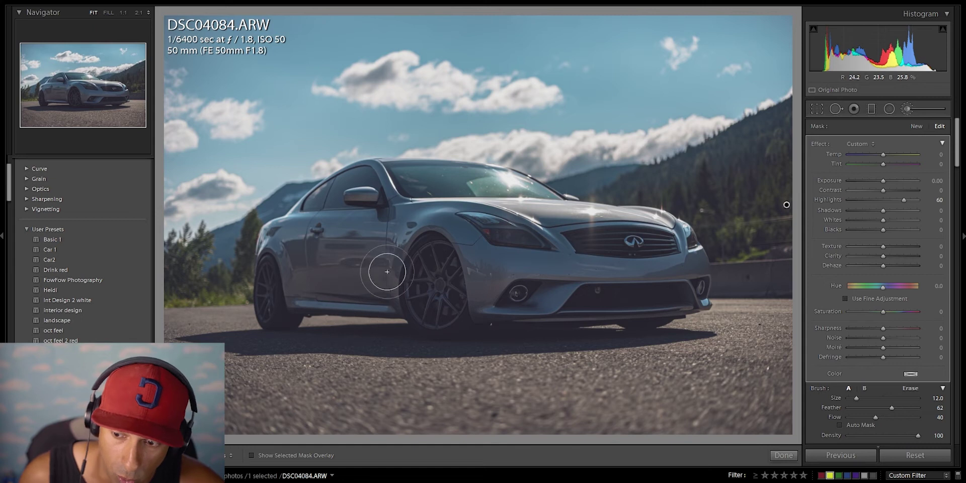
# Step: Close the adjustment brush and examine the car's door, front wheel and bumper close up
pyautogui.press('k')
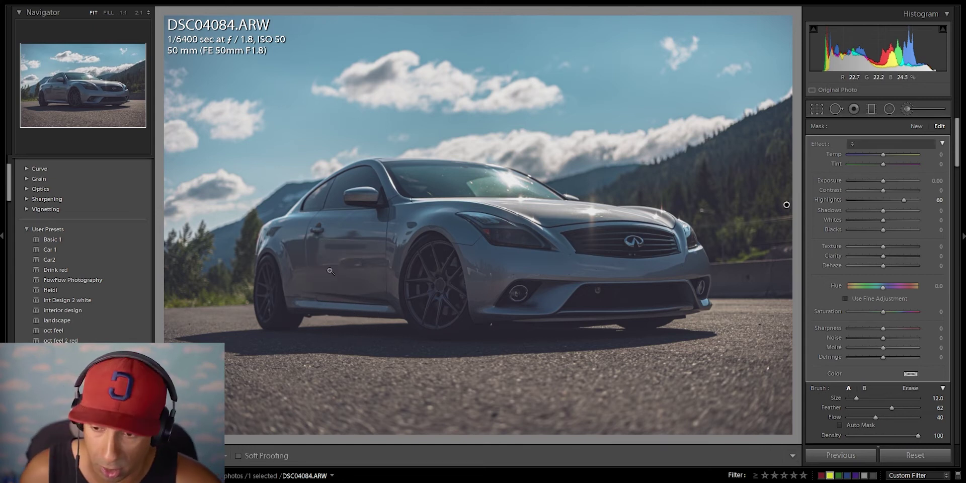
pyautogui.click(333, 249)
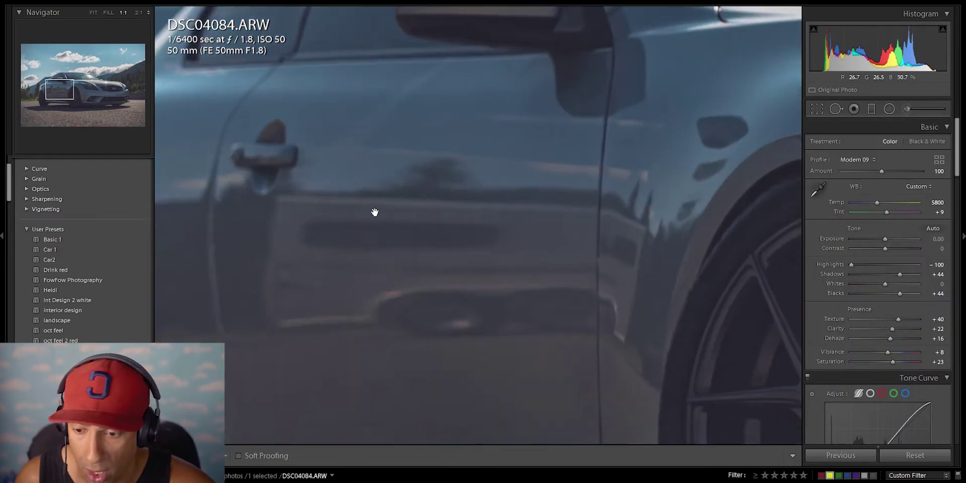
pyautogui.click(340, 275)
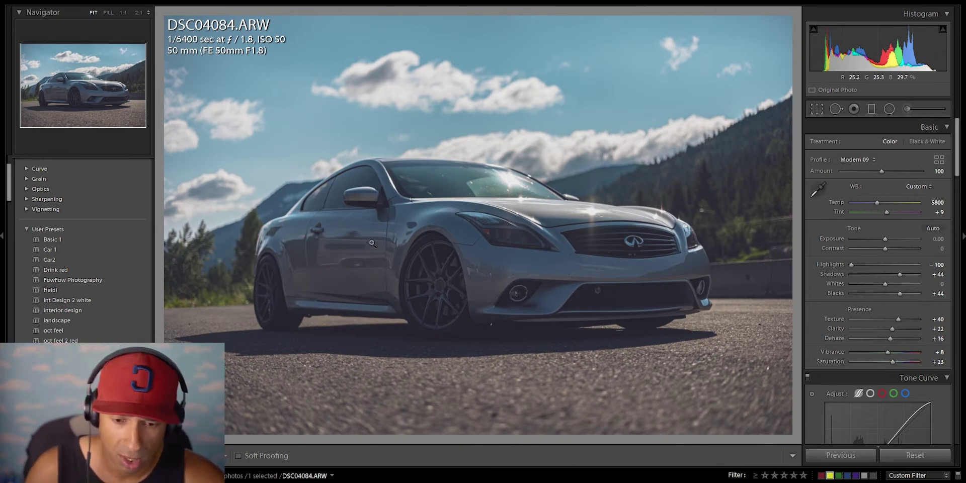
pyautogui.click(361, 259)
pyautogui.click(355, 223)
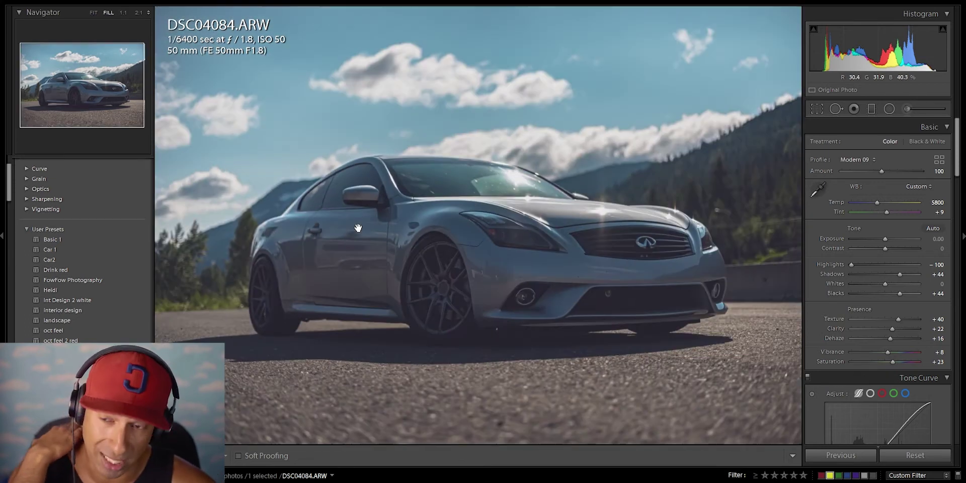
pyautogui.click(420, 242)
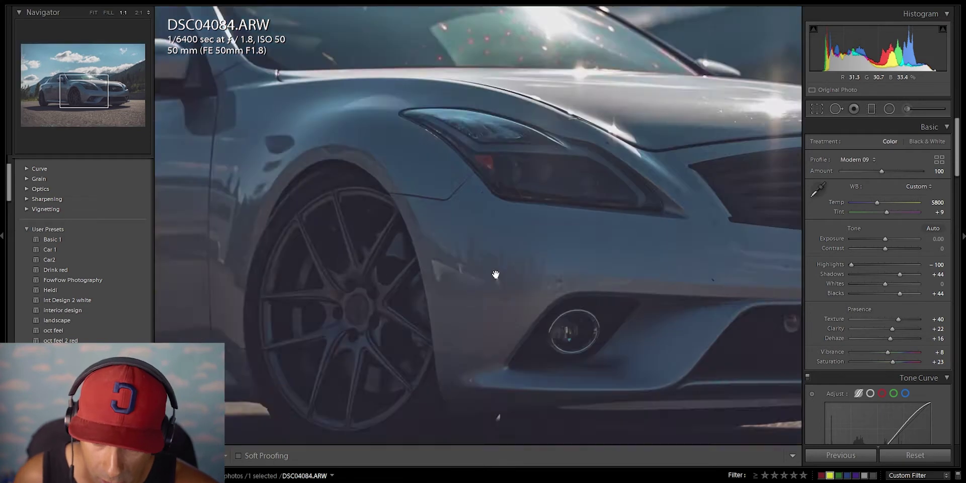
pyautogui.click(461, 274)
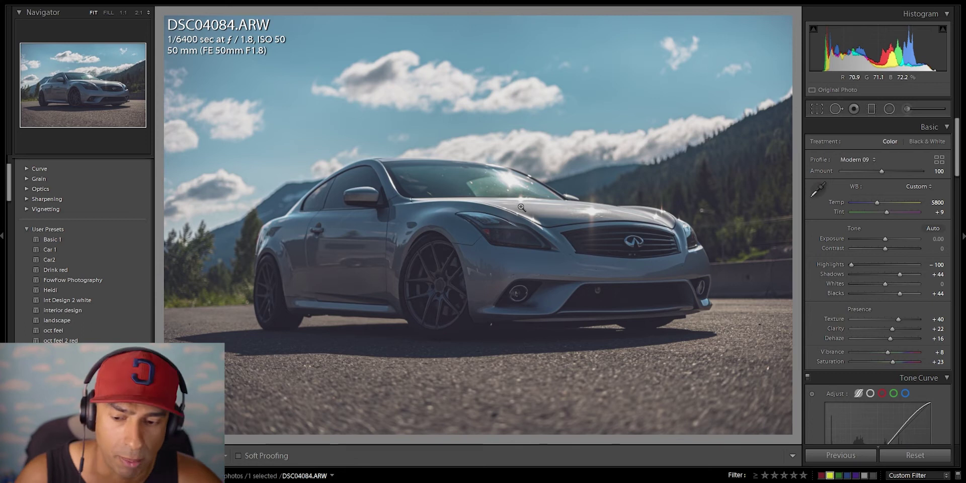
pyautogui.click(327, 262)
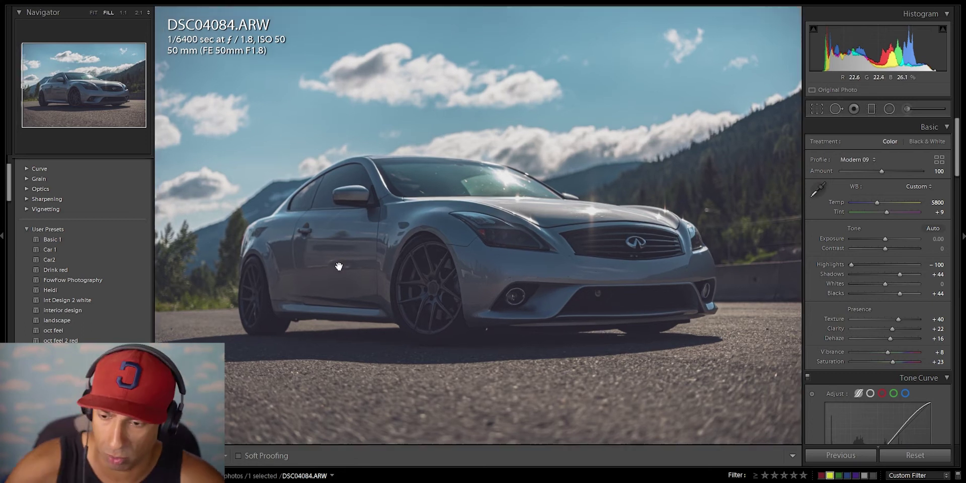
pyautogui.click(355, 267)
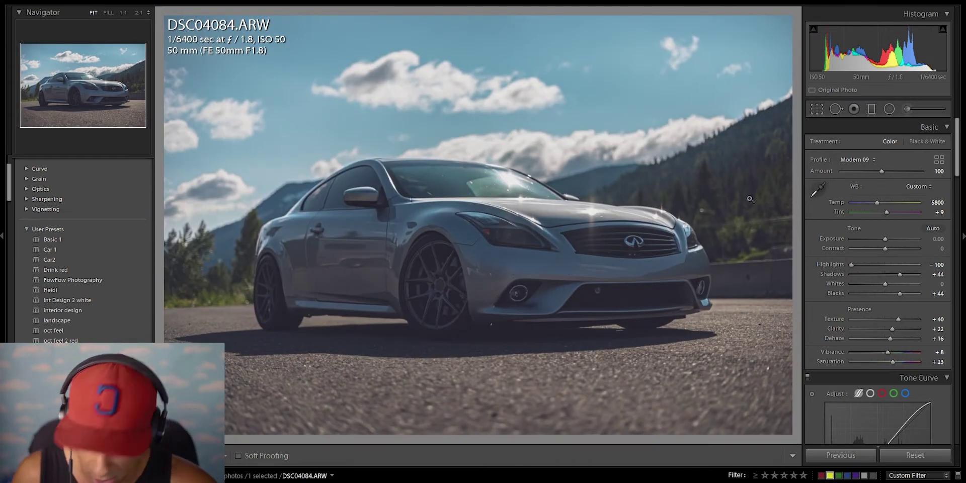
# Step: Reselect the car's brush adjustment and set its shadows to 40
pyautogui.click(906, 109)
pyautogui.click(787, 206)
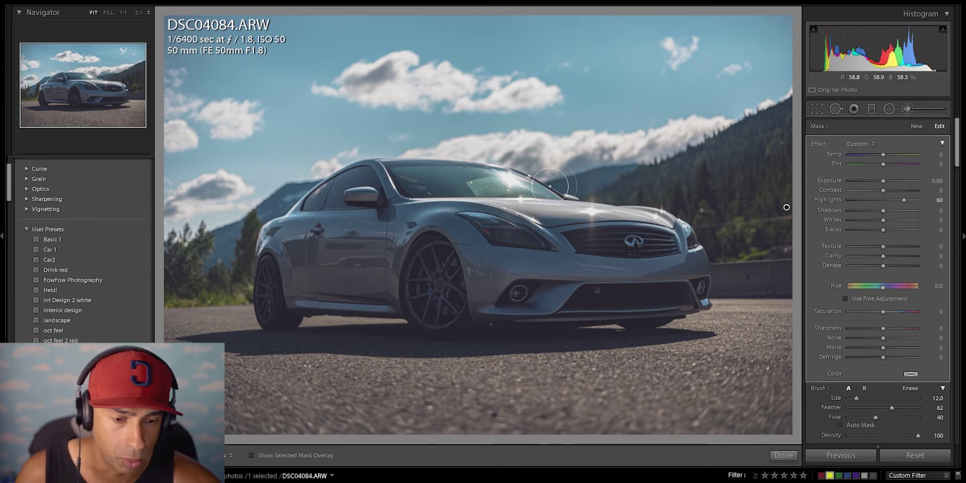
pyautogui.moveTo(886, 211); pyautogui.dragTo(904, 213)
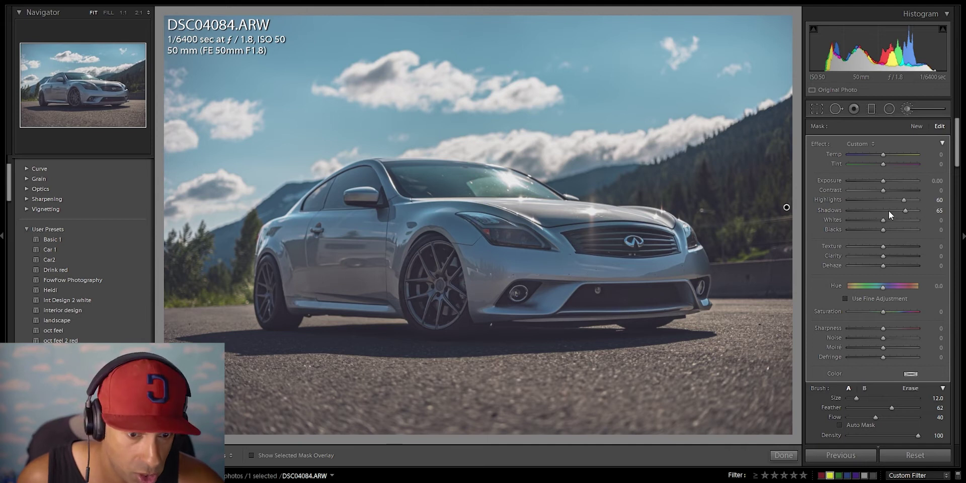
pyautogui.moveTo(897, 210); pyautogui.dragTo(895, 212)
# Step: Examine the shadow adjustment close up on the car's side and wheels, and return to the full photo
pyautogui.hotkey('ctrl', '=')
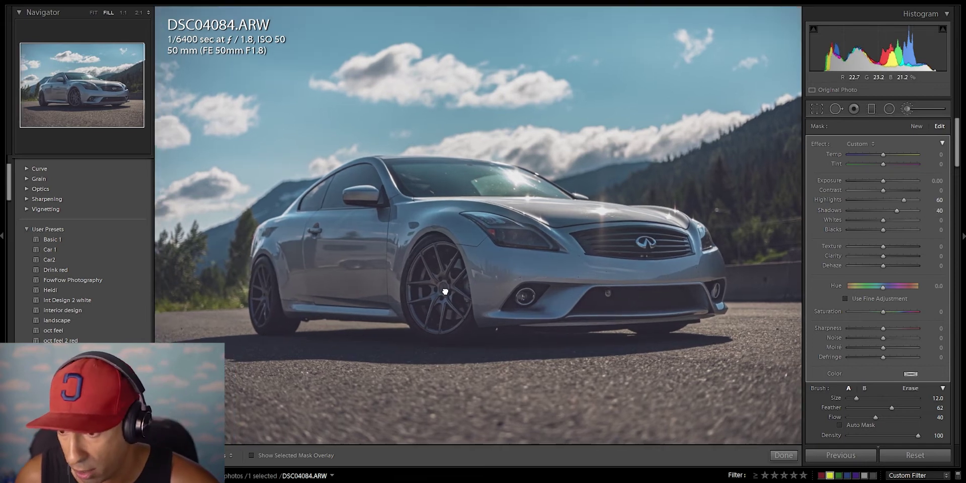
pyautogui.hotkey('ctrl', '=')
pyautogui.hotkey('ctrl', '=')
pyautogui.moveTo(237, 274); pyautogui.dragTo(511, 243)
pyautogui.hotkey('ctrl', '-')
pyautogui.hotkey('ctrl', '-')
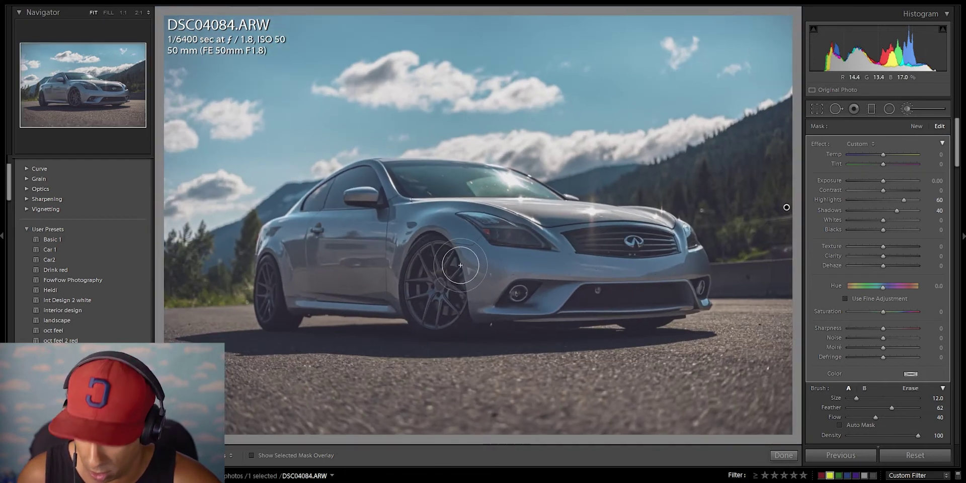
# Step: Erase the car mask's overspill from the trees and ground beside the rear wheel with a size 28 eraser
pyautogui.hotkey('ctrl', '=')
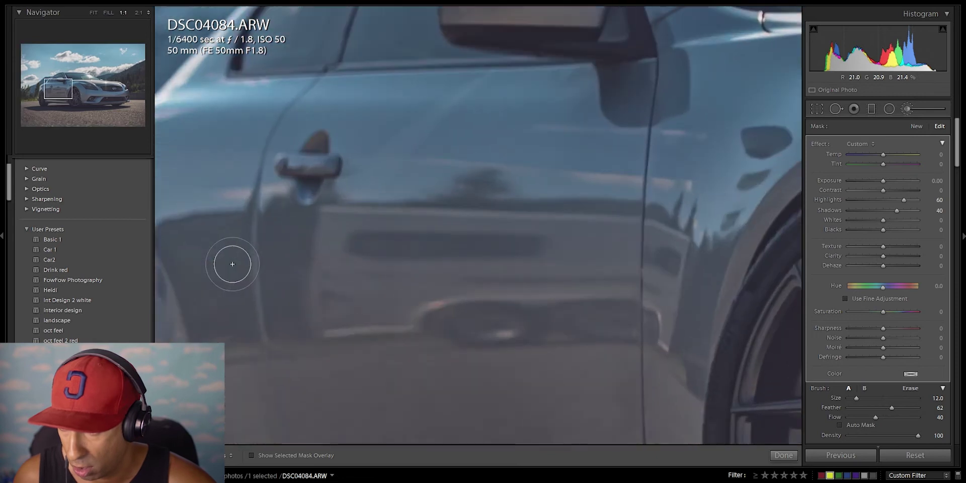
pyautogui.moveTo(231, 262); pyautogui.dragTo(632, 263)
pyautogui.moveTo(407, 280); pyautogui.dragTo(526, 160)
pyautogui.scroll(8, 459, 156)
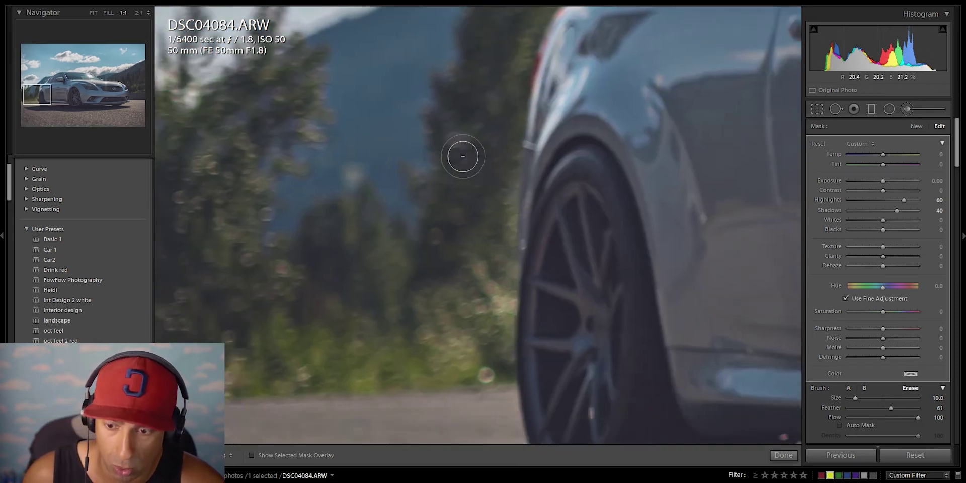
pyautogui.press('alt')
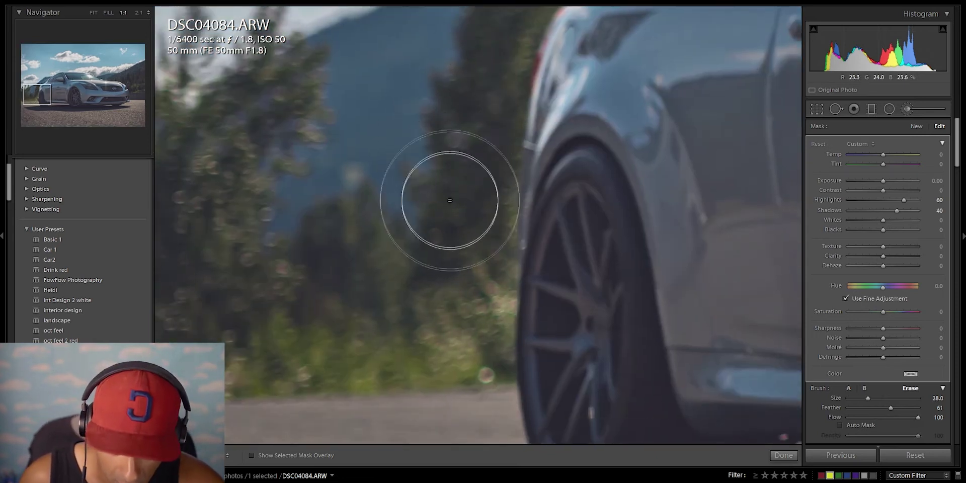
pyautogui.moveTo(434, 378)
pyautogui.mouseDown()
pyautogui.moveTo(431, 410)
pyautogui.moveTo(423, 367)
pyautogui.moveTo(427, 182)
pyautogui.moveTo(400, 322)
pyautogui.mouseUp()
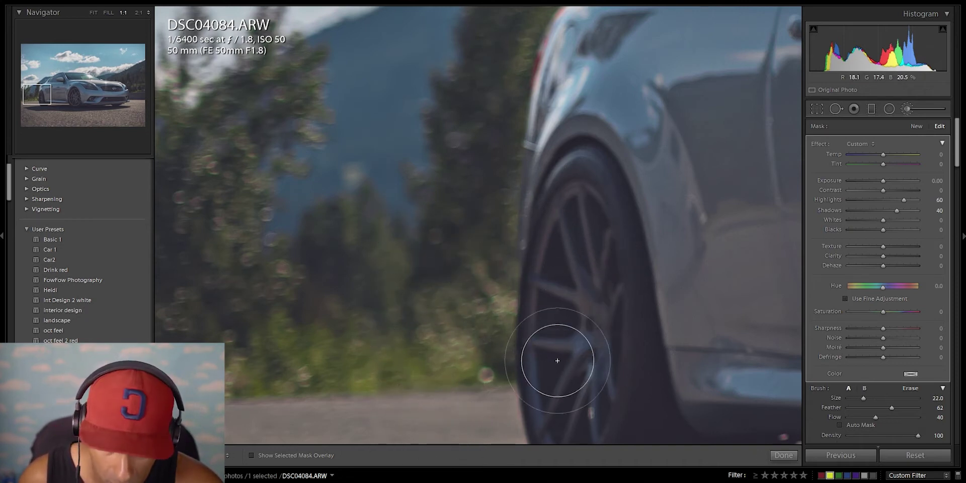
pyautogui.press('z')
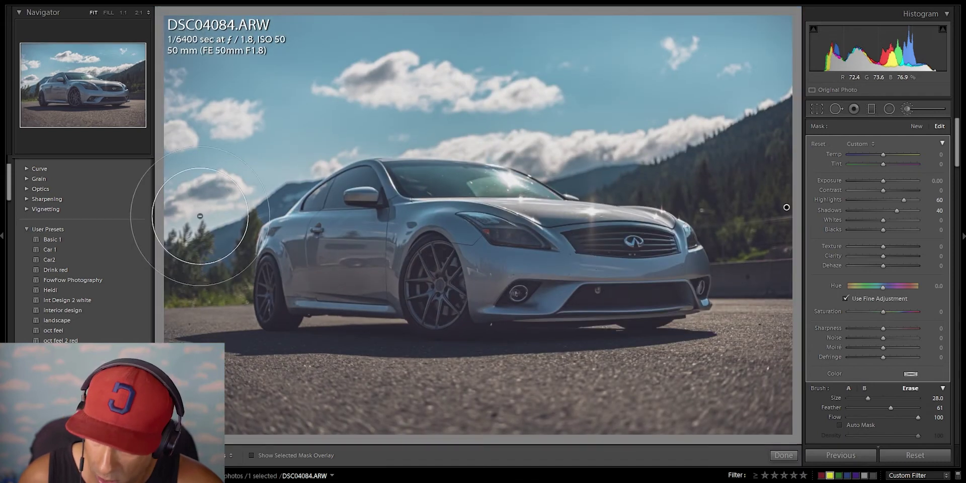
pyautogui.press('alt')
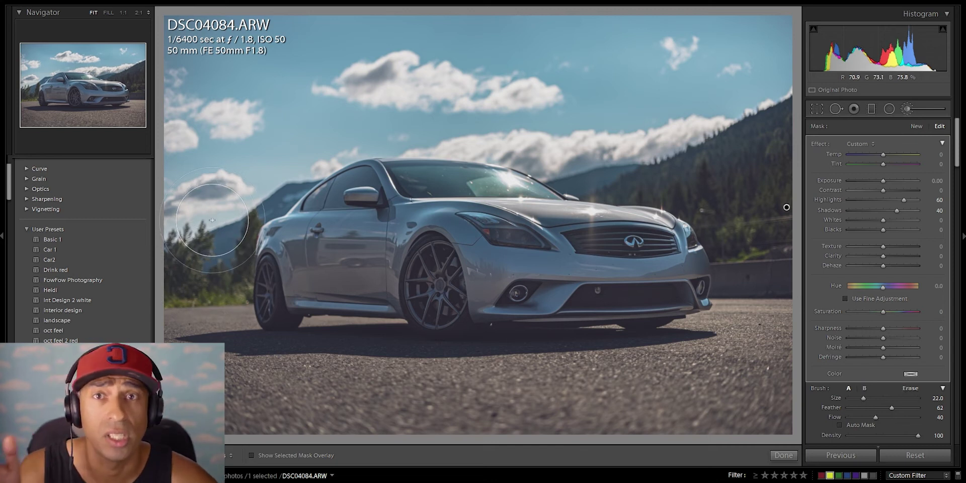
# Step: Set the car mask's blacks to -22
pyautogui.scroll(-3, 209, 236)
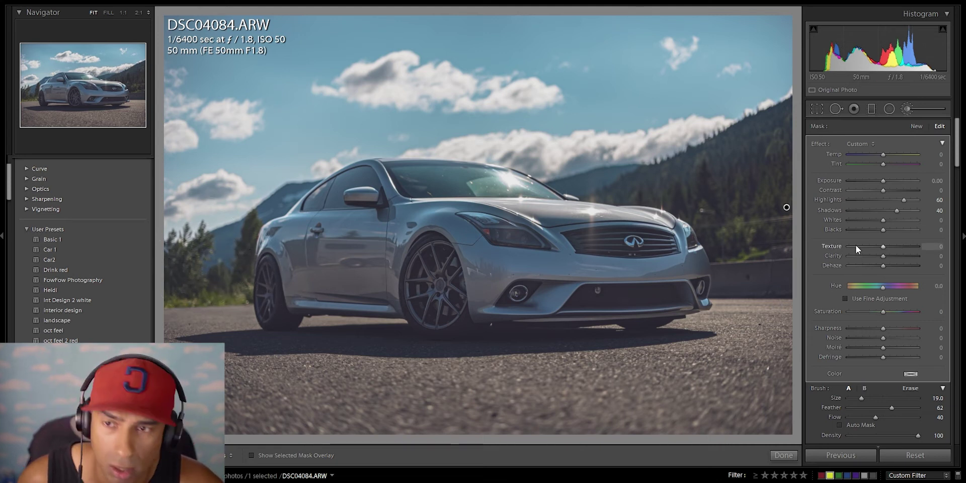
pyautogui.moveTo(881, 230); pyautogui.dragTo(875, 230)
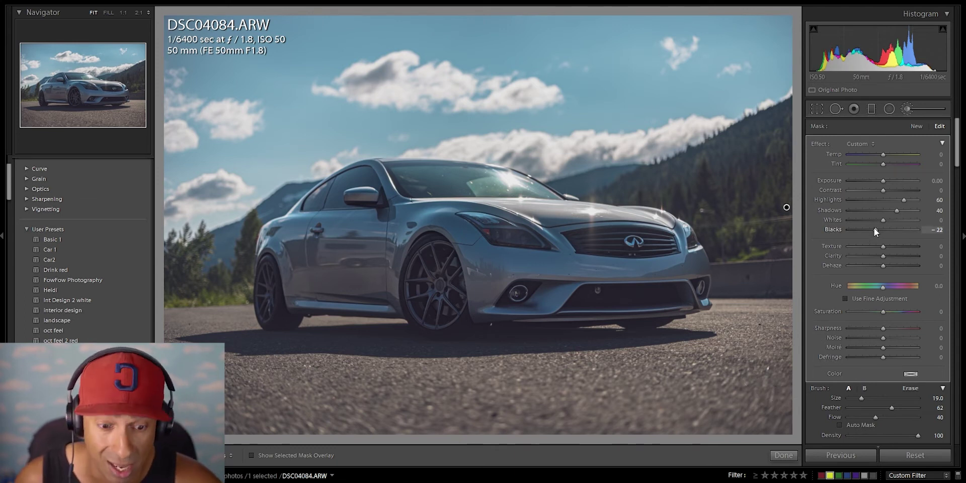
pyautogui.moveTo(872, 228); pyautogui.dragTo(872, 229)
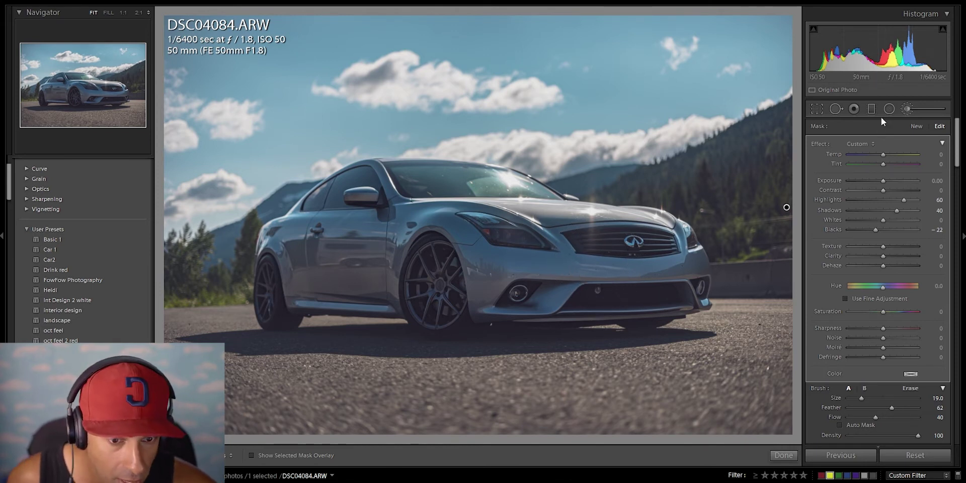
# Step: Add a graduated filter rising from the road, center it just below the front wheel and level it horizontally
pyautogui.click(821, 109)
pyautogui.click(820, 107)
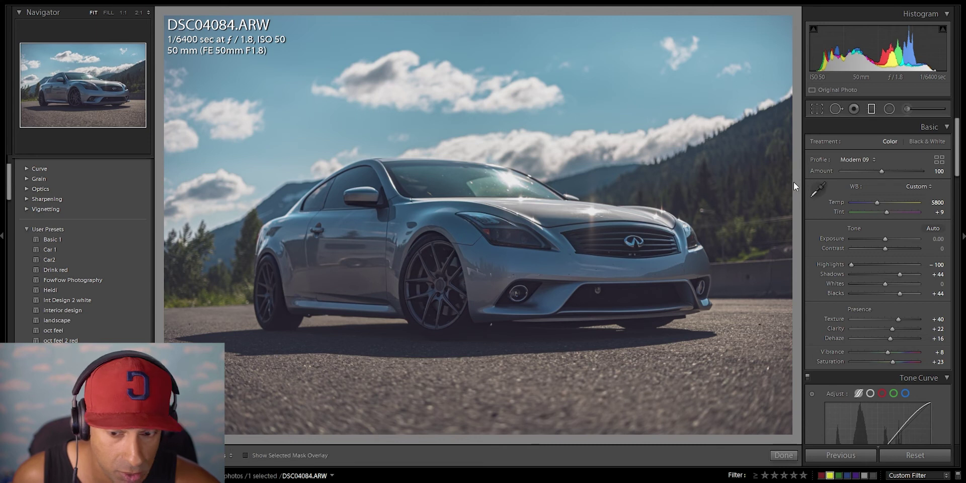
pyautogui.press('m')
pyautogui.moveTo(475, 427); pyautogui.dragTo(467, 81)
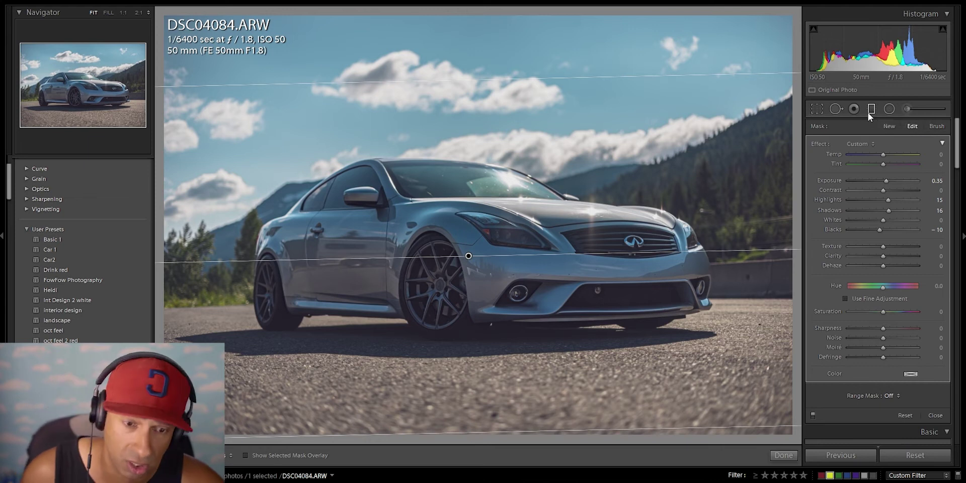
pyautogui.moveTo(471, 291); pyautogui.dragTo(466, 372)
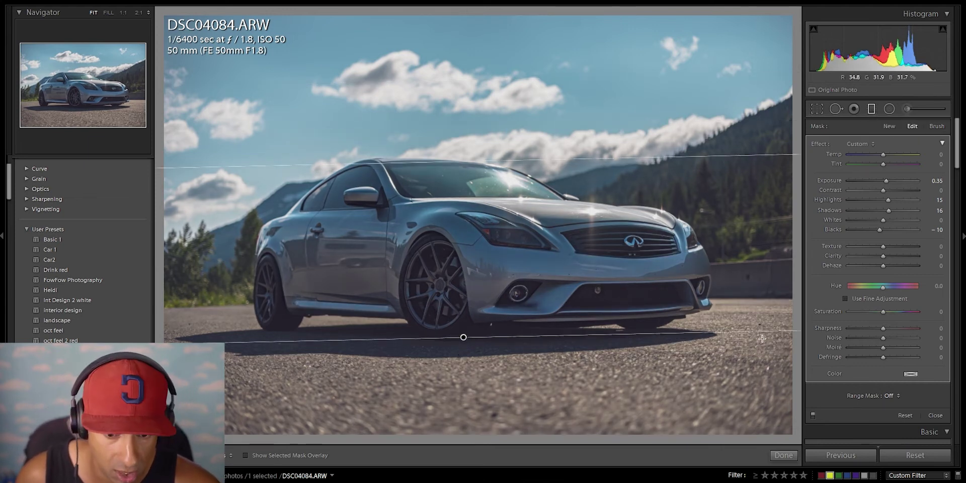
pyautogui.moveTo(769, 334); pyautogui.dragTo(770, 337)
# Step: Reset the gradient's exposure, highlights and shadows, set contrast 3, whites 1 and blacks -43, and shift the gradient slightly upward
pyautogui.doubleClick(888, 210)
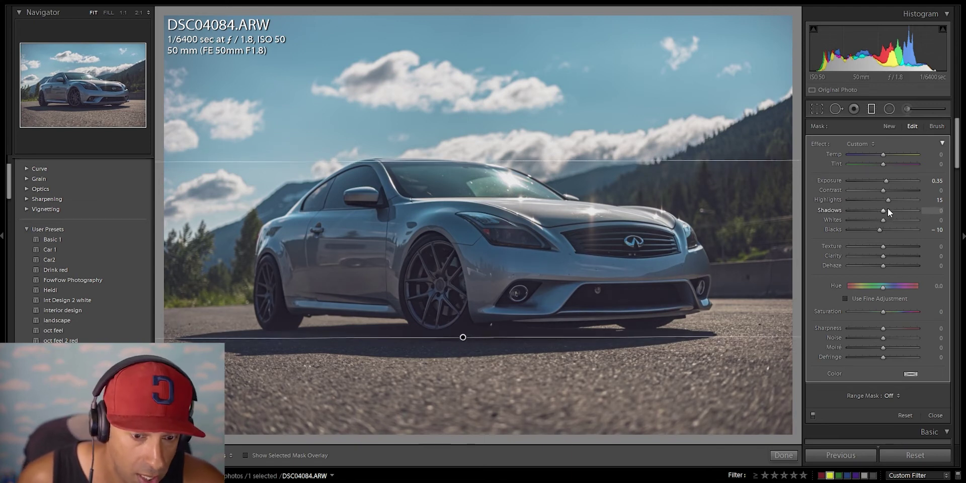
pyautogui.doubleClick(887, 199)
pyautogui.click(884, 190)
pyautogui.doubleClick(886, 180)
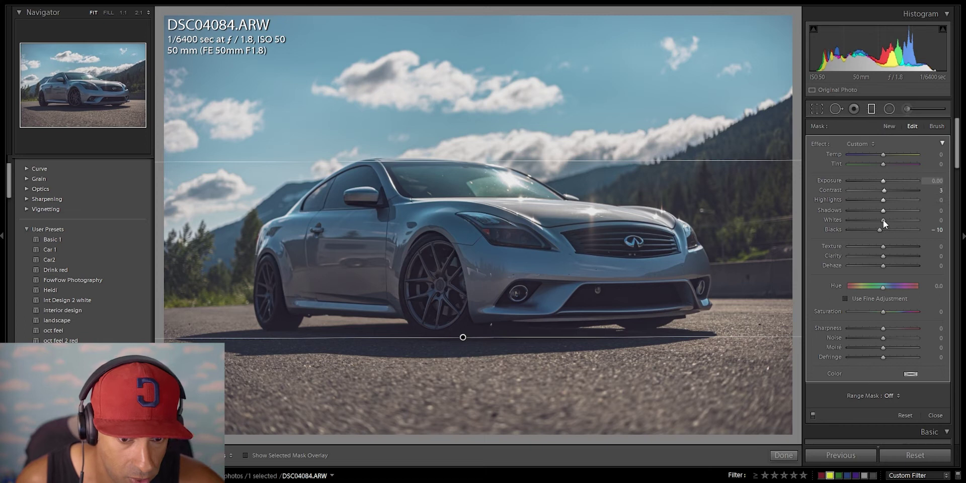
pyautogui.click(883, 220)
pyautogui.moveTo(877, 231)
pyautogui.mouseDown()
pyautogui.moveTo(887, 234)
pyautogui.moveTo(868, 233)
pyautogui.mouseUp()
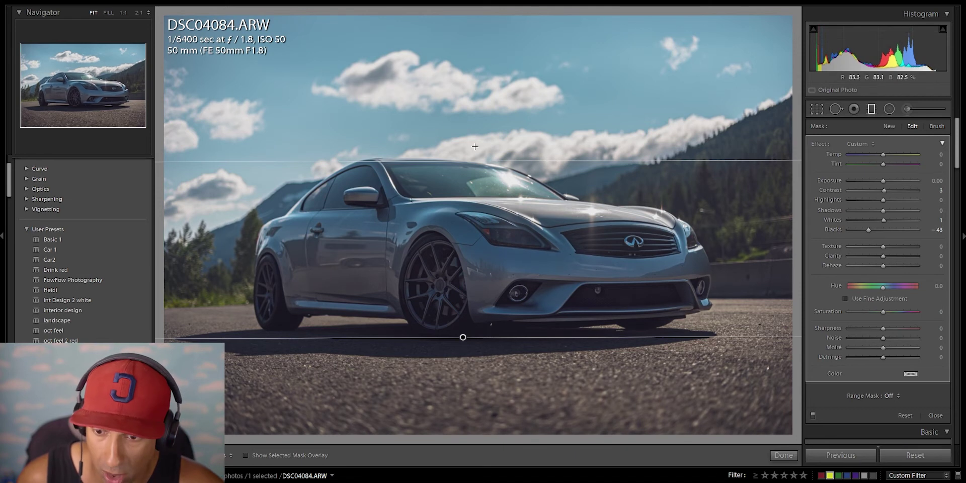
pyautogui.moveTo(476, 161); pyautogui.dragTo(477, 145)
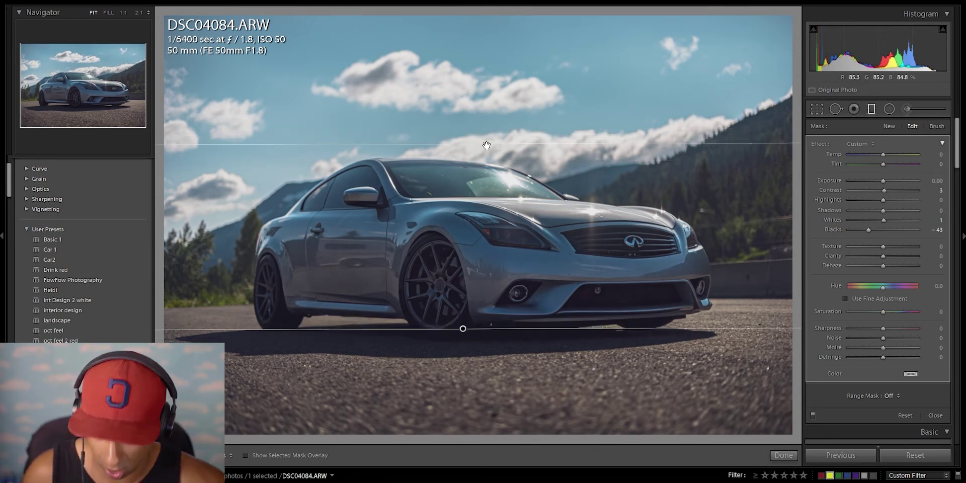
pyautogui.press('Return')
# Step: Compare the photo before and after the edits, including the road darkened by the graduated filter
pyautogui.press('\\')
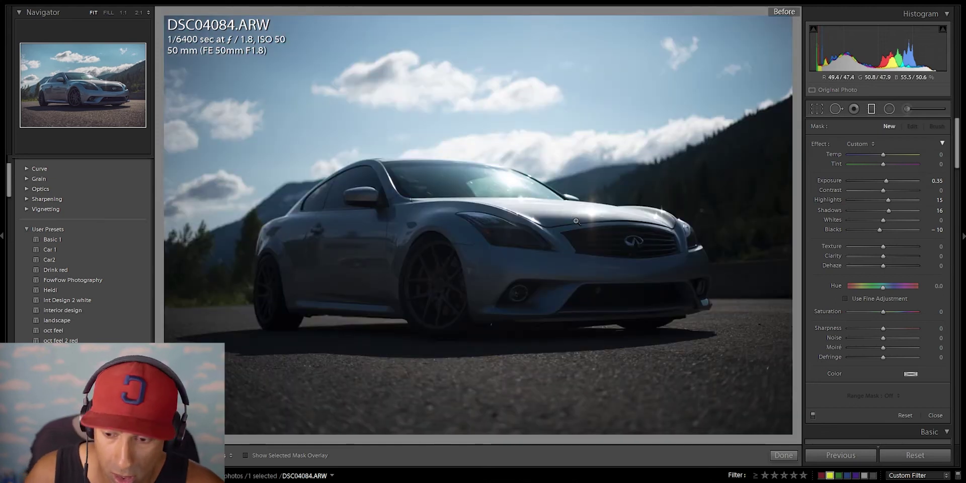
pyautogui.press('\\')
pyautogui.press('\\')
pyautogui.press('\\')
pyautogui.press('\\')
pyautogui.press('\\')
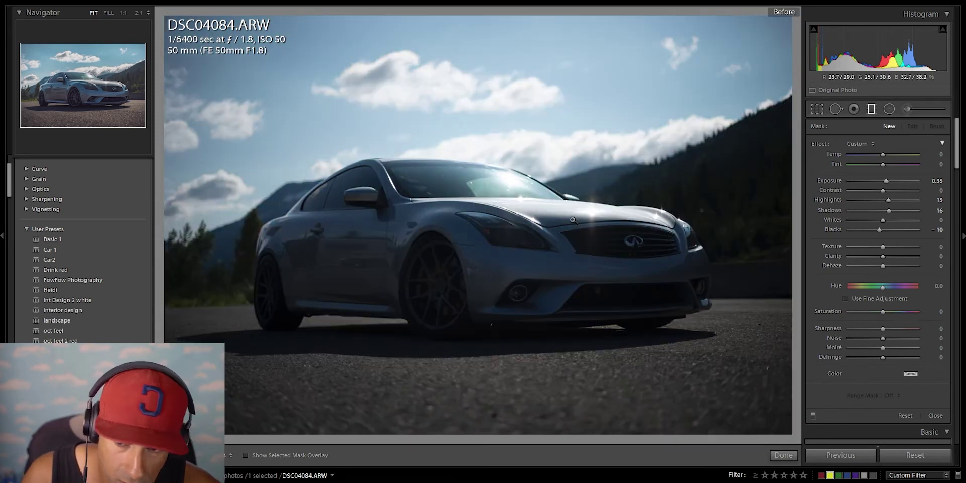
pyautogui.press('\\')
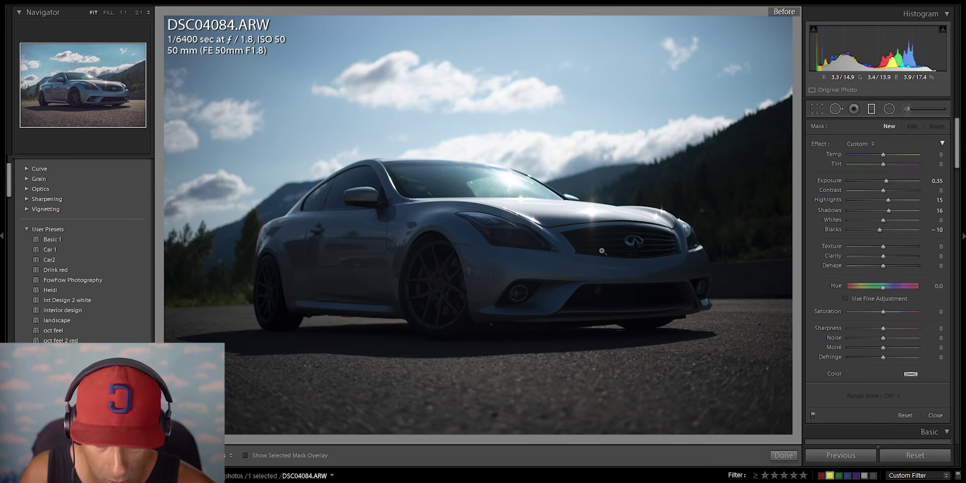
pyautogui.press('\\')
pyautogui.press('t')
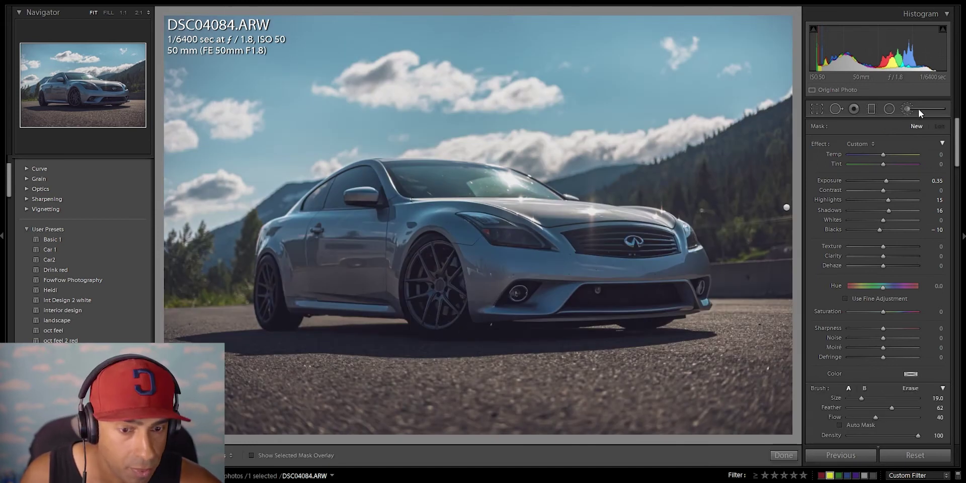
pyautogui.click(889, 109)
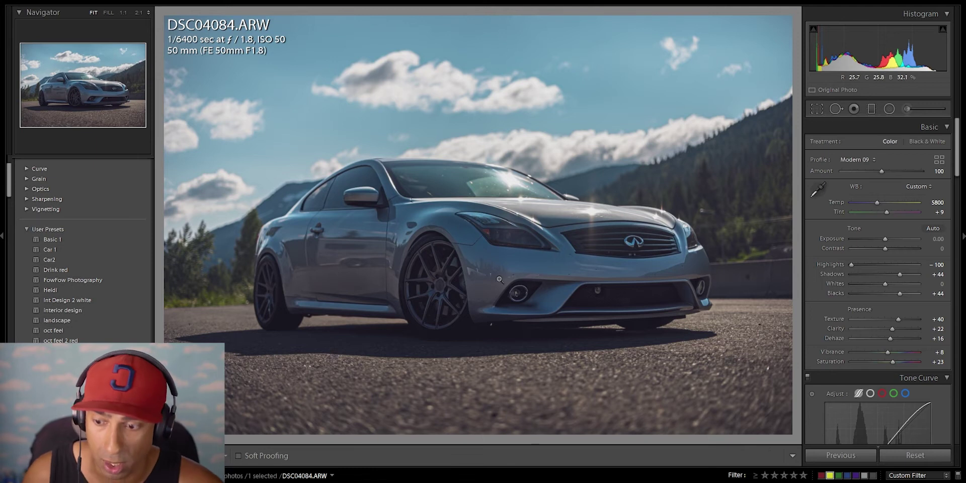
# Step: Try adjusting the photo's global exposure and reset it
pyautogui.moveTo(883, 240); pyautogui.dragTo(885, 240)
pyautogui.doubleClick(885, 242)
pyautogui.moveTo(885, 245)
pyautogui.mouseDown()
pyautogui.moveTo(893, 249)
pyautogui.moveTo(887, 240)
pyautogui.mouseUp()
pyautogui.doubleClick(887, 240)
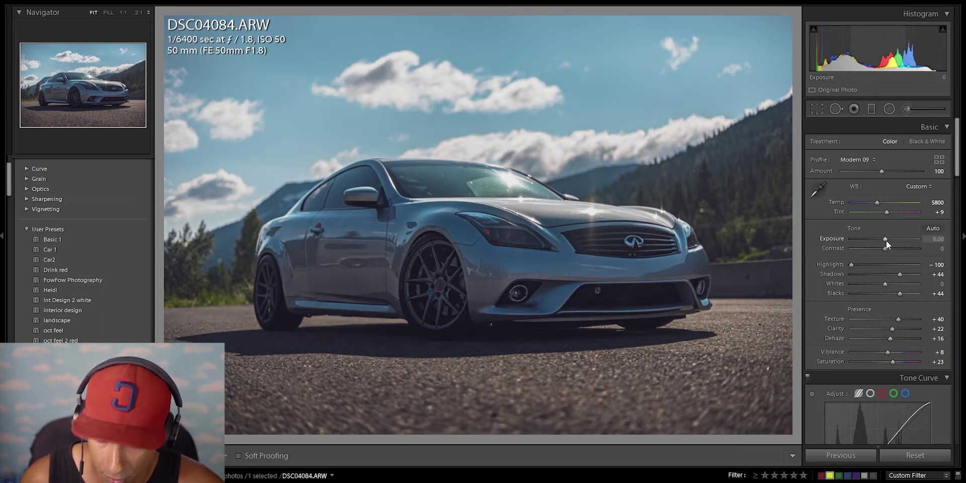
# Step: Compare the original photo with the current edit again, checking the car's overall brightness
pyautogui.press('\\')
pyautogui.press('\\')
pyautogui.press('\\')
pyautogui.press('\\')
pyautogui.press('\\')
pyautogui.press('\\')
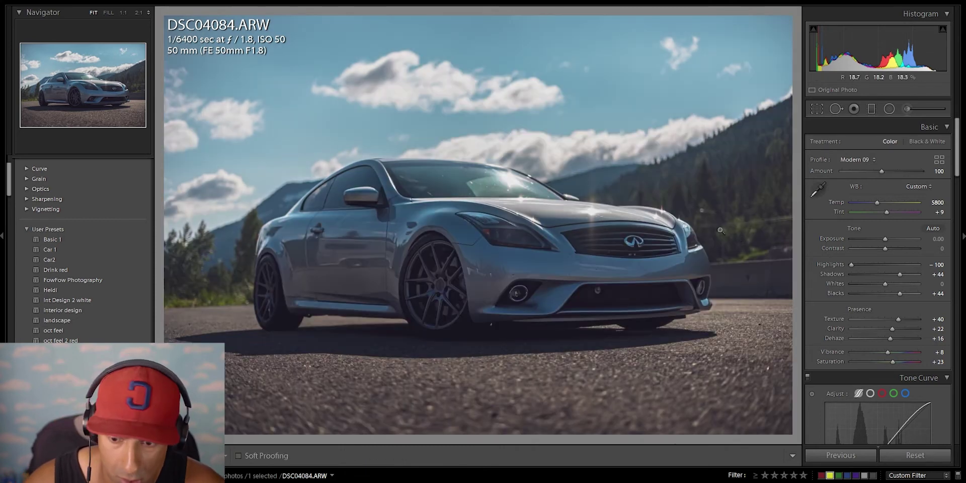
pyautogui.press('\\')
pyautogui.press('\\')
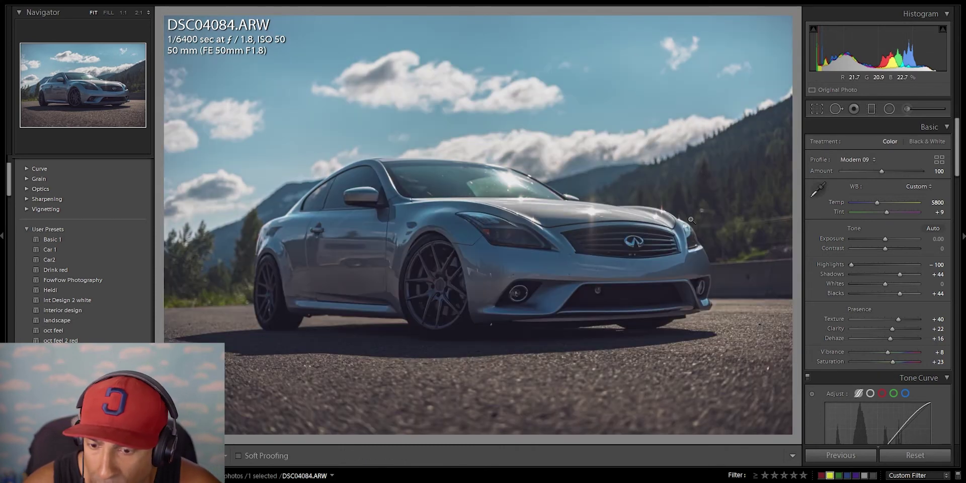
# Step: Start a new adjustment brush with blacks, shadows and highlights reset and exposure set to 0.29
pyautogui.click(907, 108)
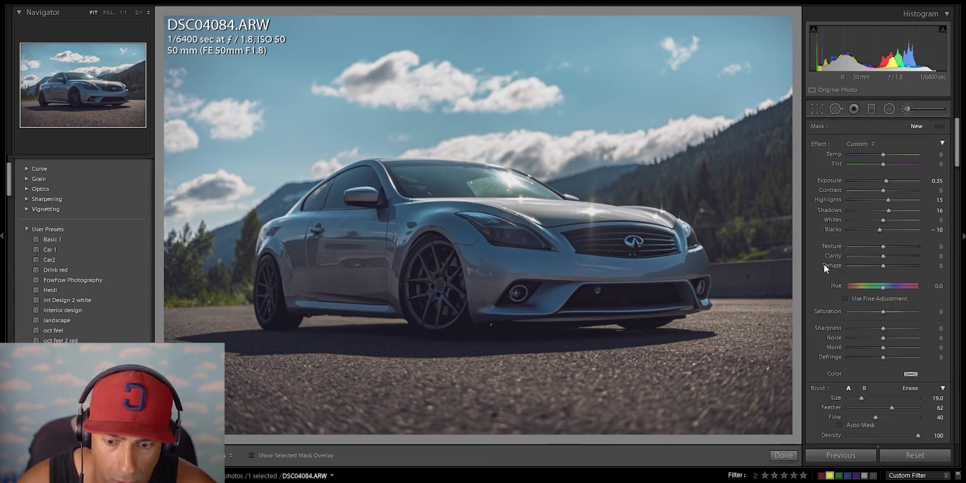
pyautogui.doubleClick(879, 229)
pyautogui.doubleClick(889, 210)
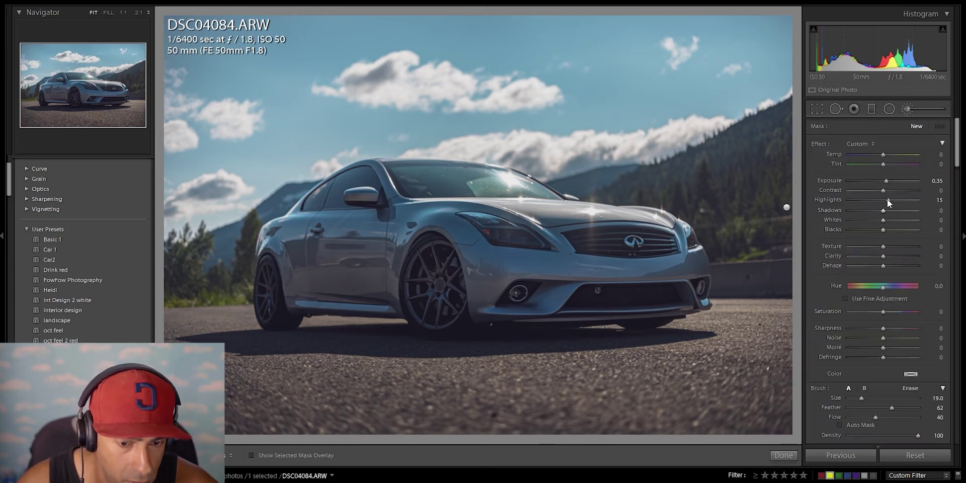
pyautogui.moveTo(885, 180); pyautogui.dragTo(887, 180)
# Step: Paint the exposure brush over the car's body, wheels, windows and windshield at about size 18, checking coverage with the mask overlay
pyautogui.click(749, 275)
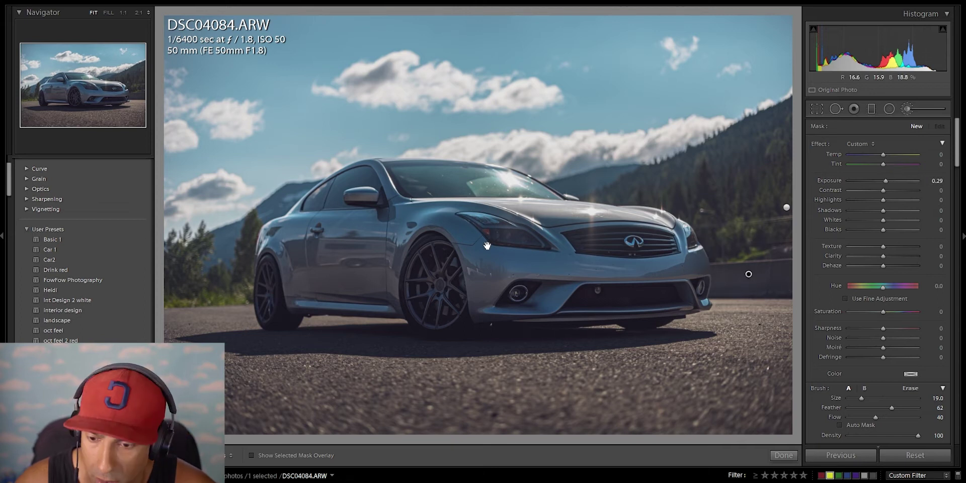
pyautogui.press('[')
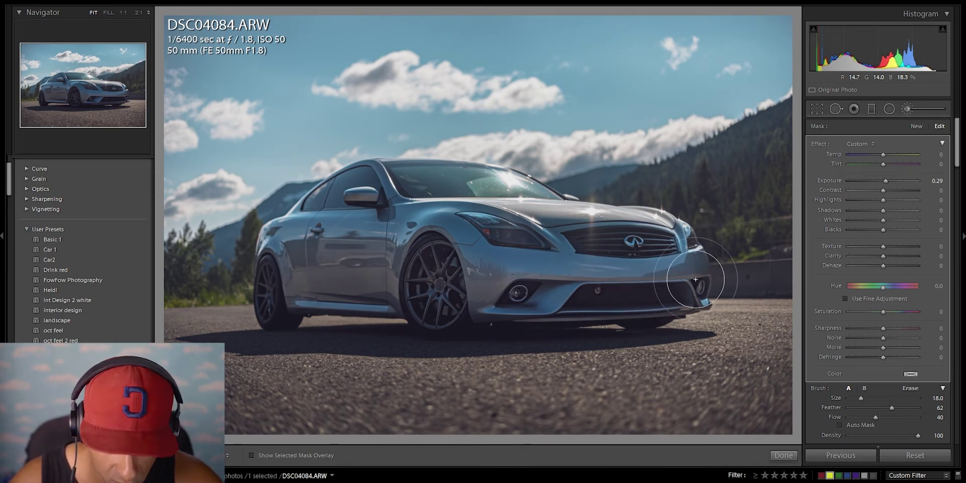
pyautogui.press('o')
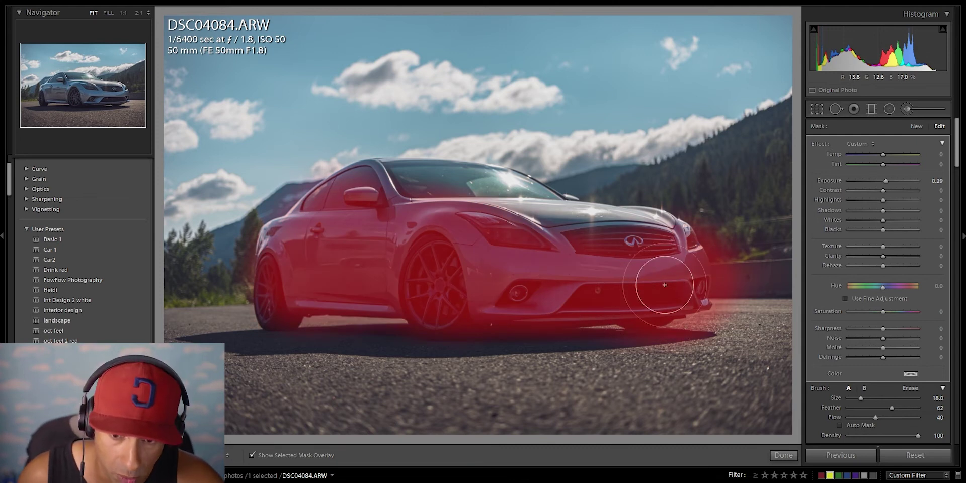
pyautogui.moveTo(381, 186)
pyautogui.mouseDown()
pyautogui.moveTo(366, 171)
pyautogui.moveTo(434, 164)
pyautogui.moveTo(414, 184)
pyautogui.moveTo(447, 187)
pyautogui.moveTo(327, 195)
pyautogui.mouseUp()
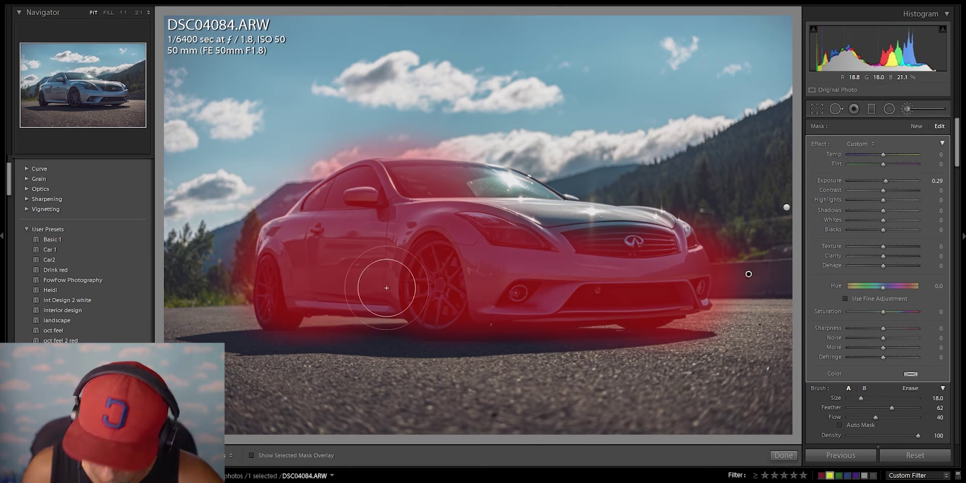
pyautogui.press('o')
# Step: Erase the exposure mask's overspill from the surroundings of the car with a size 16 eraser and close the brush
pyautogui.press('alt')
pyautogui.scroll(-3, 742, 224)
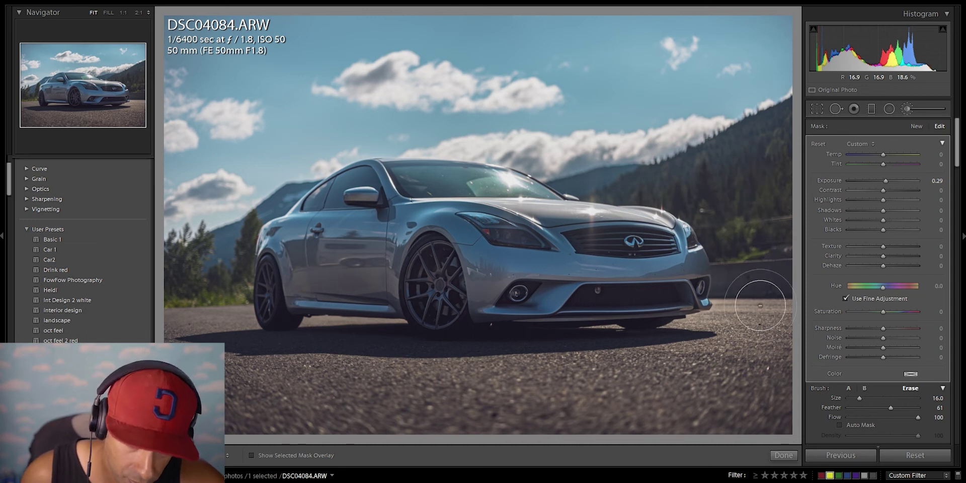
pyautogui.moveTo(234, 186)
pyautogui.mouseDown()
pyautogui.moveTo(190, 255)
pyautogui.moveTo(205, 263)
pyautogui.moveTo(190, 255)
pyautogui.mouseUp()
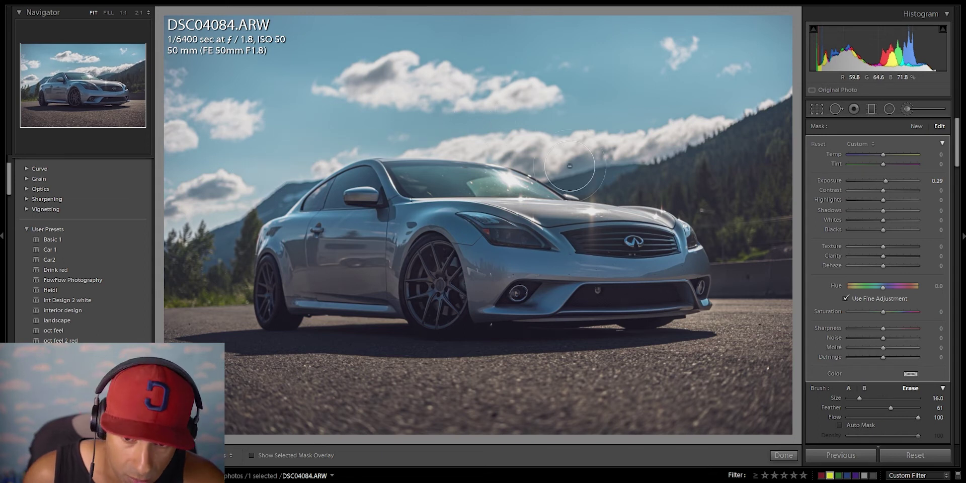
pyautogui.click(907, 109)
# Step: Examine the car's rear wheel and side close up, and compare the full photo before and after the edits
pyautogui.click(269, 292)
pyautogui.moveTo(591, 293); pyautogui.dragTo(426, 242)
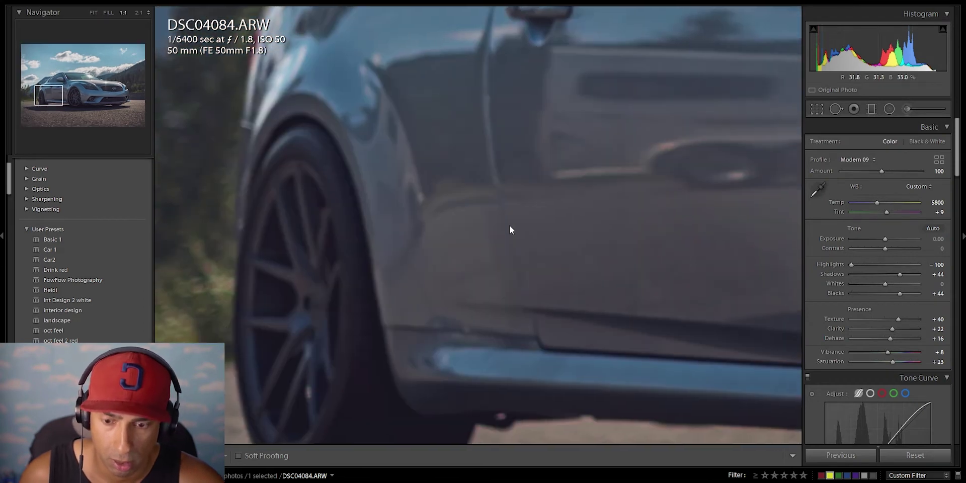
pyautogui.click(426, 241)
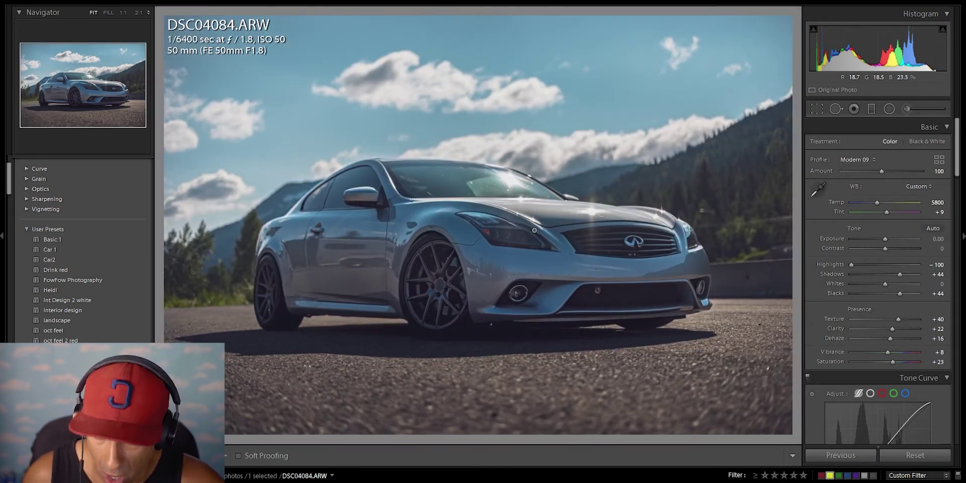
pyautogui.press('\\')
pyautogui.press('\\')
pyautogui.press('\\')
pyautogui.press('\\')
pyautogui.press('\\')
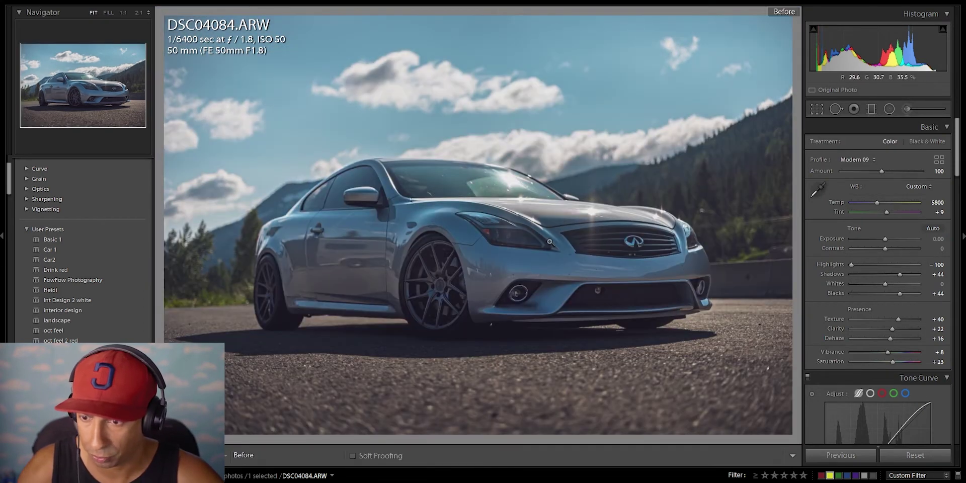
# Step: Compare the photo before and after the edits, and examine the front wheel, headlight and front bumper close up
pyautogui.press('\\')
pyautogui.press('\\')
pyautogui.press('\\')
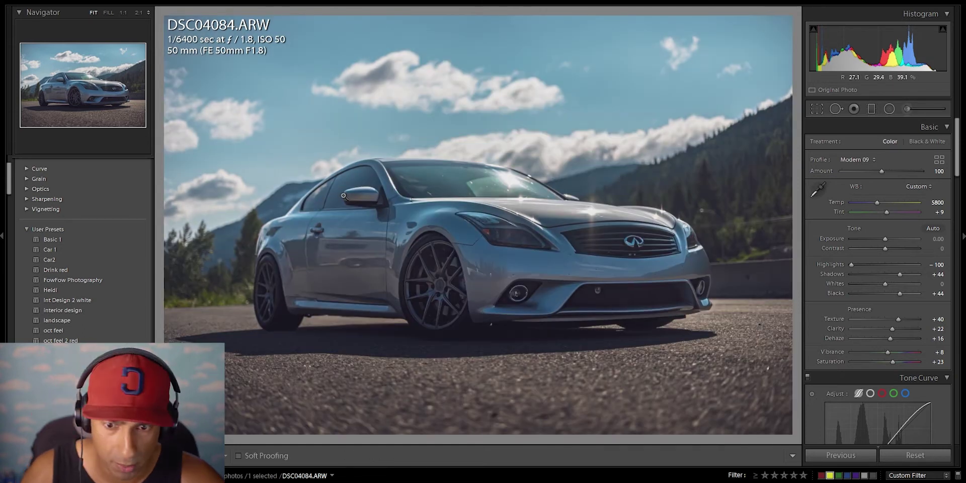
pyautogui.moveTo(561, 270); pyautogui.dragTo(523, 287)
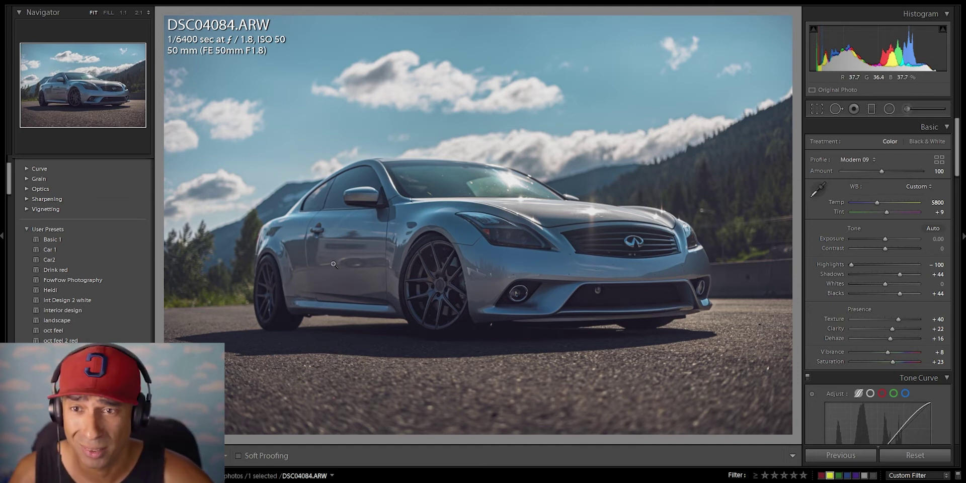
pyautogui.moveTo(571, 288); pyautogui.dragTo(234, 251)
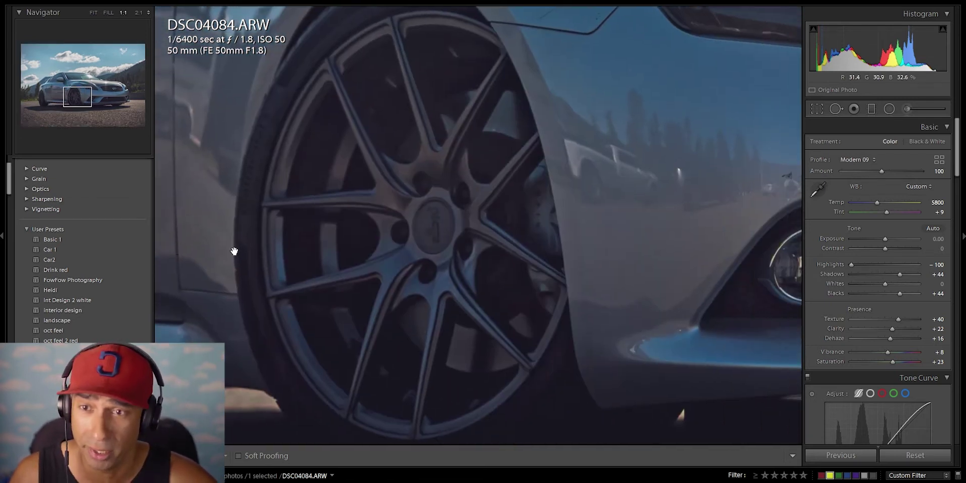
pyautogui.click(409, 244)
pyautogui.click(538, 254)
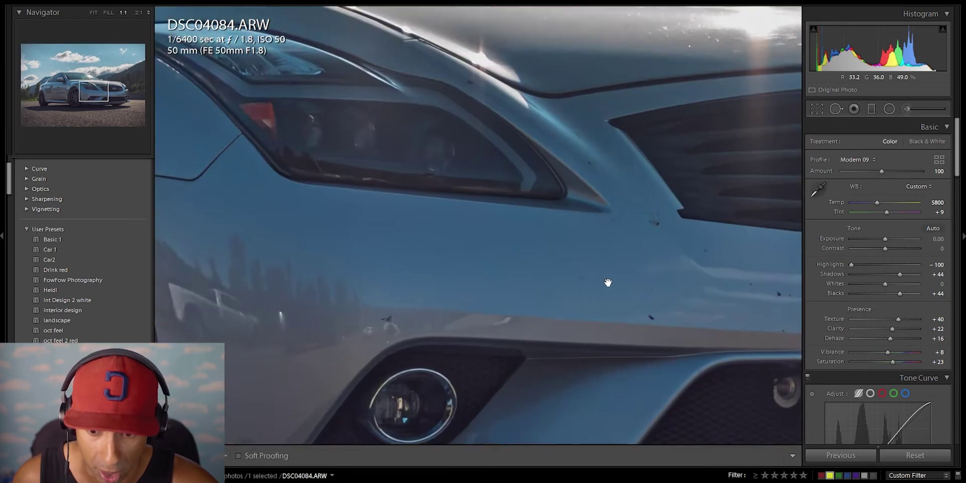
pyautogui.moveTo(610, 282); pyautogui.dragTo(608, 250)
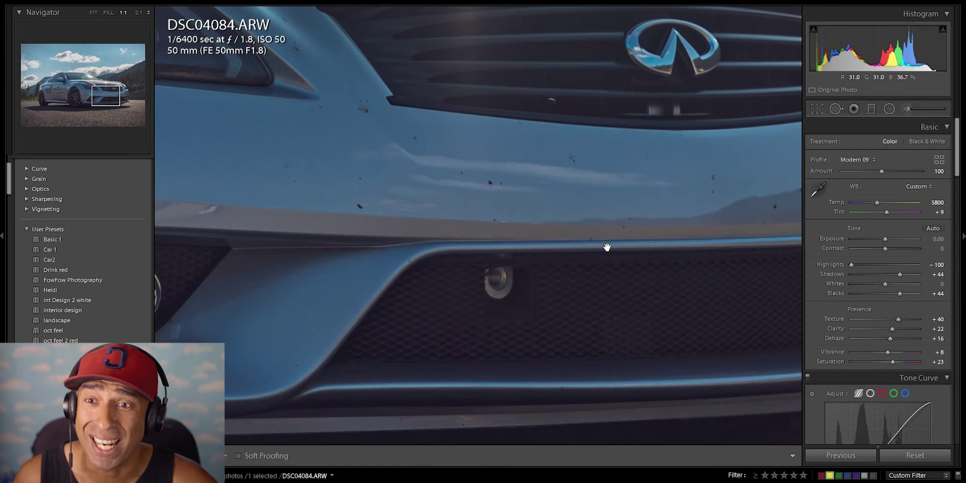
pyautogui.click(606, 250)
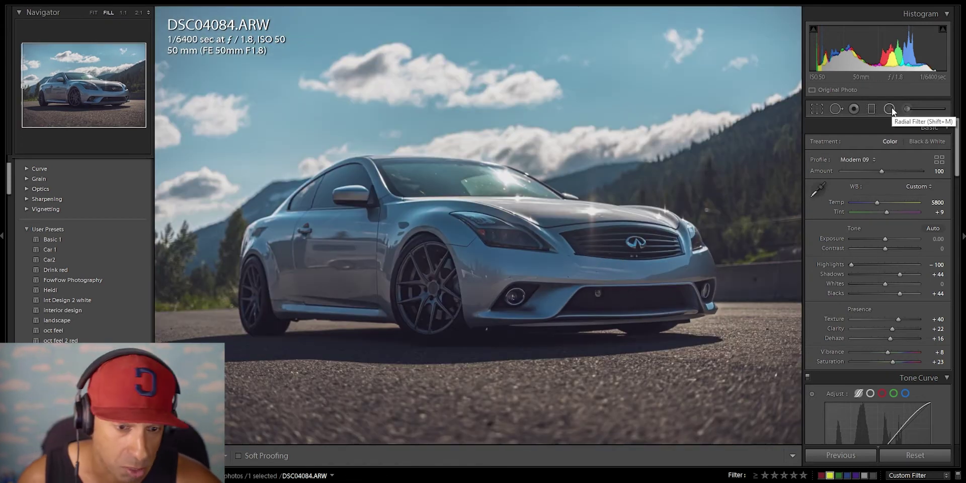
# Step: Start the Spot Removal tool in Heal mode over the front bumper and set its feather to 34
pyautogui.click(833, 109)
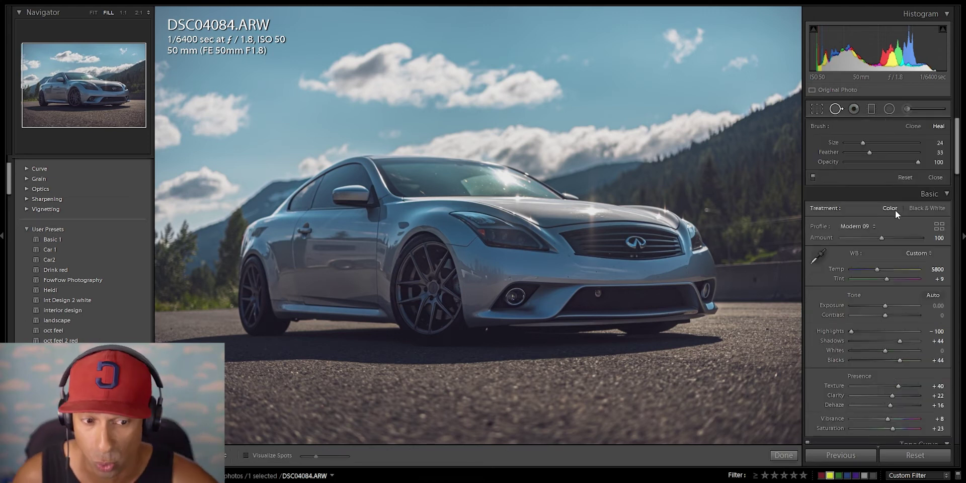
pyautogui.scroll(-5, 556, 278)
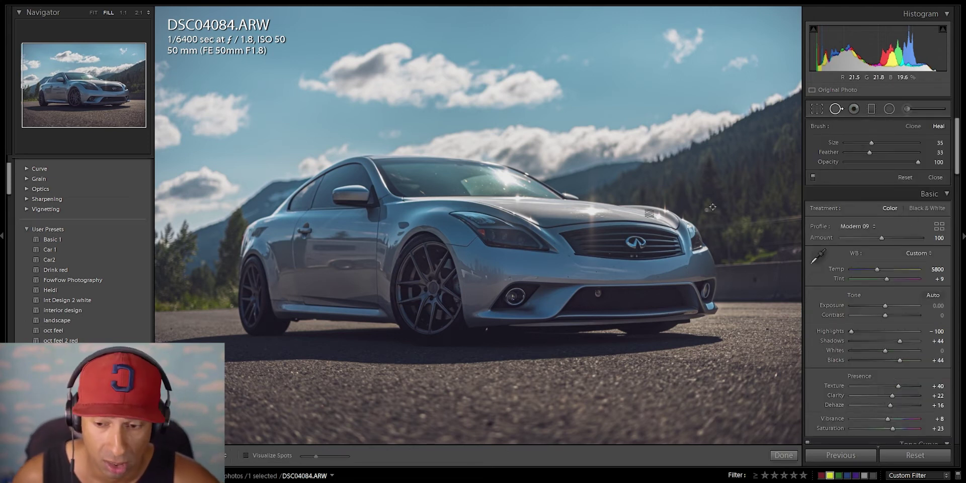
pyautogui.scroll(-6, 369, 241)
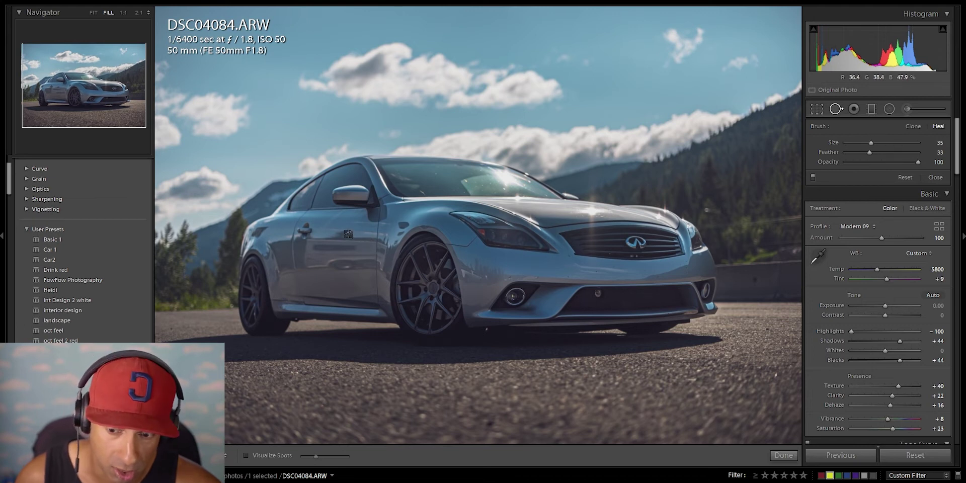
pyautogui.press('z')
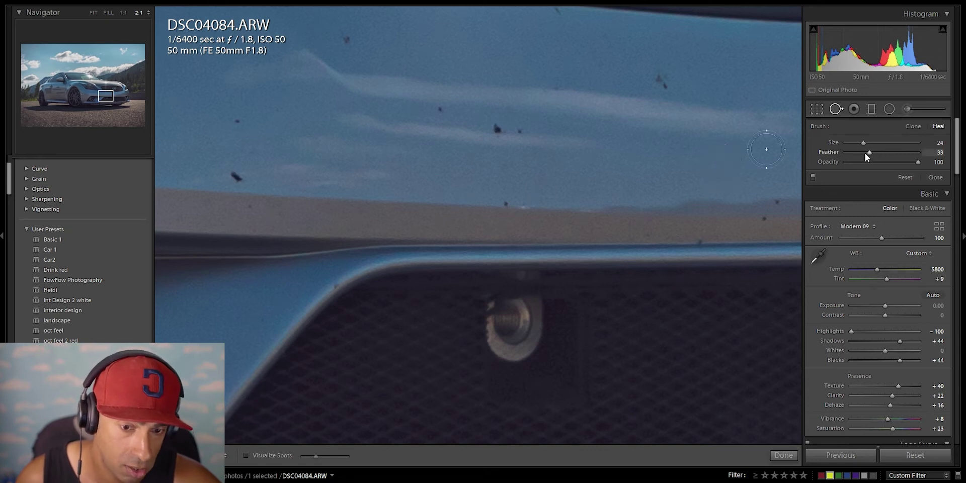
pyautogui.moveTo(861, 153); pyautogui.dragTo(891, 153)
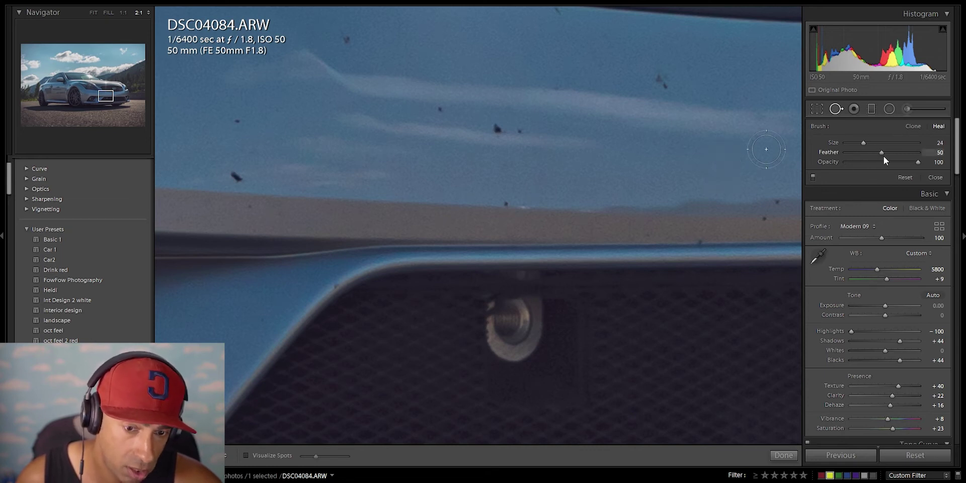
pyautogui.moveTo(867, 156); pyautogui.dragTo(870, 155)
pyautogui.press('[')
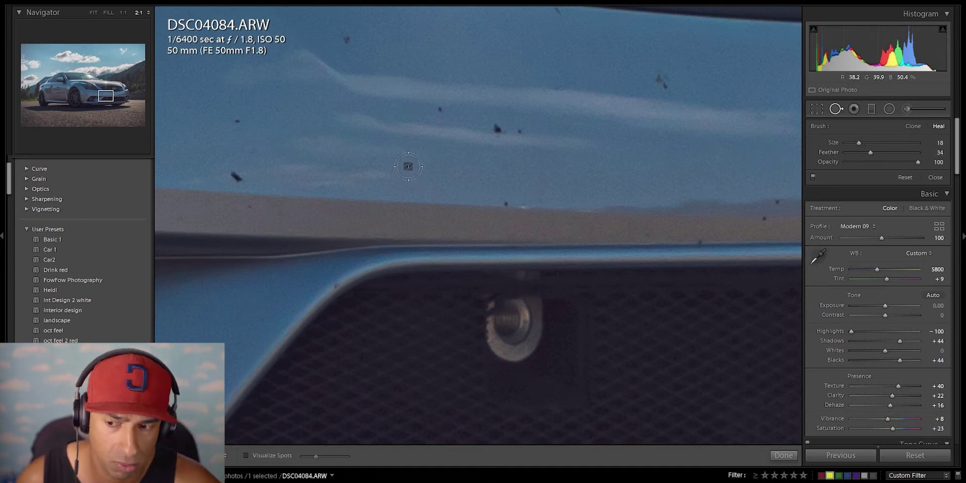
# Step: Try to heal the round tow hook in the lower front grille with a single size 39 spot, and undo it
pyautogui.hotkey('ctrl', '-')
pyautogui.press('[')
pyautogui.press(']')
pyautogui.press(']')
pyautogui.press(']')
pyautogui.press(']')
pyautogui.press(']')
pyautogui.press(']')
pyautogui.press(']')
pyautogui.press(']')
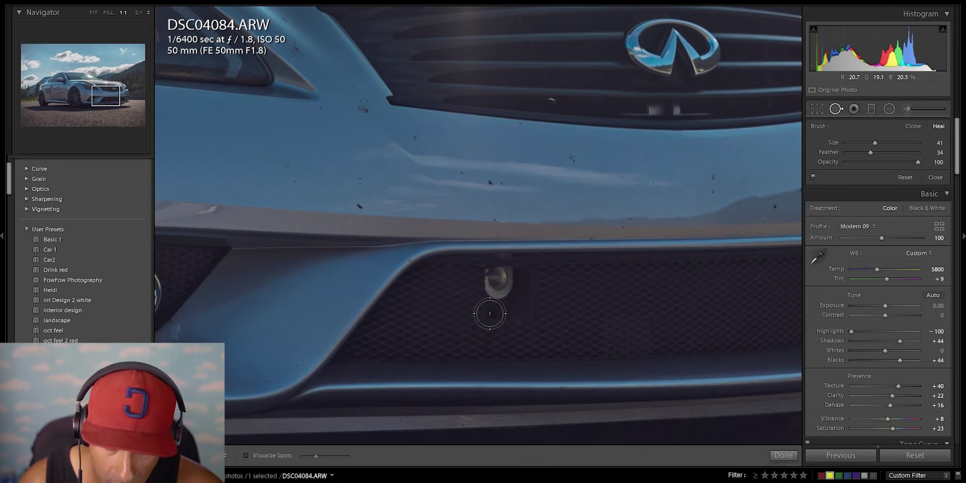
pyautogui.hotkey('ctrl', '-')
pyautogui.press('z')
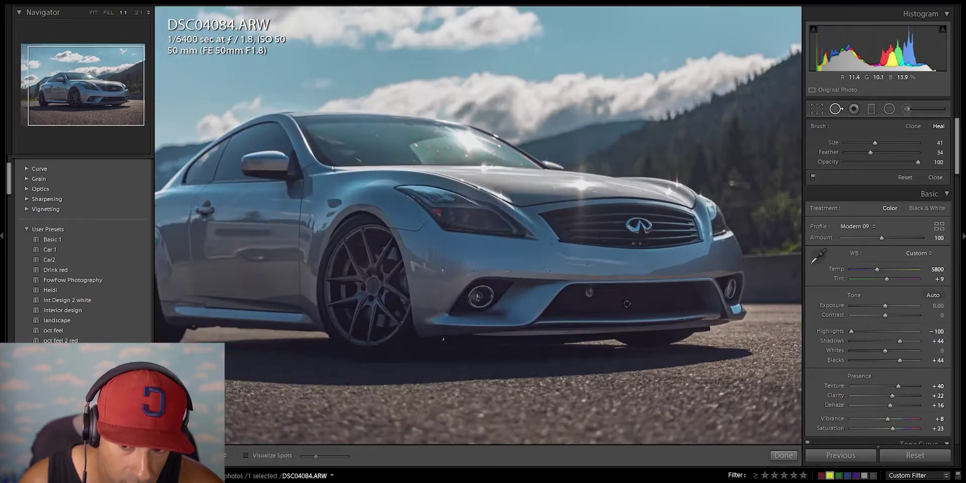
pyautogui.hotkey('ctrl', '-')
pyautogui.click(500, 284)
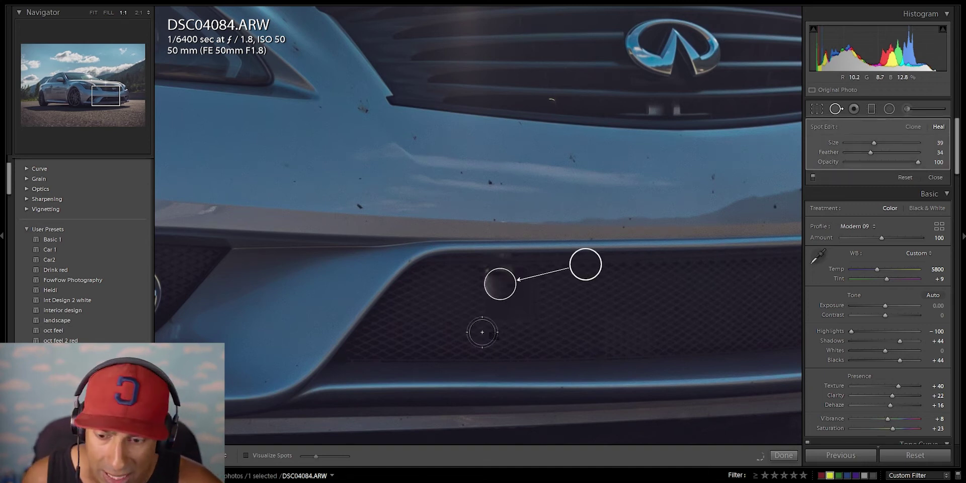
pyautogui.hotkey('ctrl', 'z')
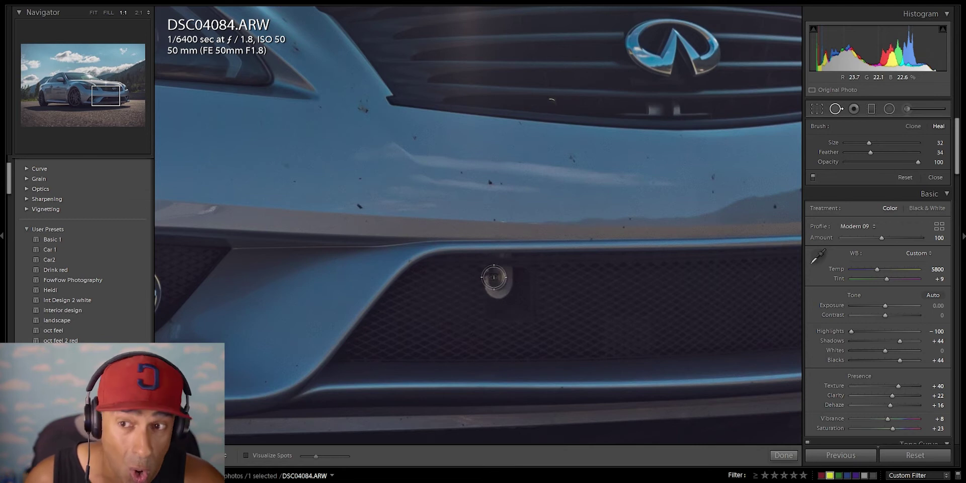
# Step: Paint a size 32 Heal stroke over the whole tow hook in the lower grille, and check the patched mesh close up
pyautogui.moveTo(493, 276)
pyautogui.mouseDown()
pyautogui.moveTo(491, 314)
pyautogui.moveTo(532, 314)
pyautogui.moveTo(531, 275)
pyautogui.moveTo(506, 270)
pyautogui.mouseUp()
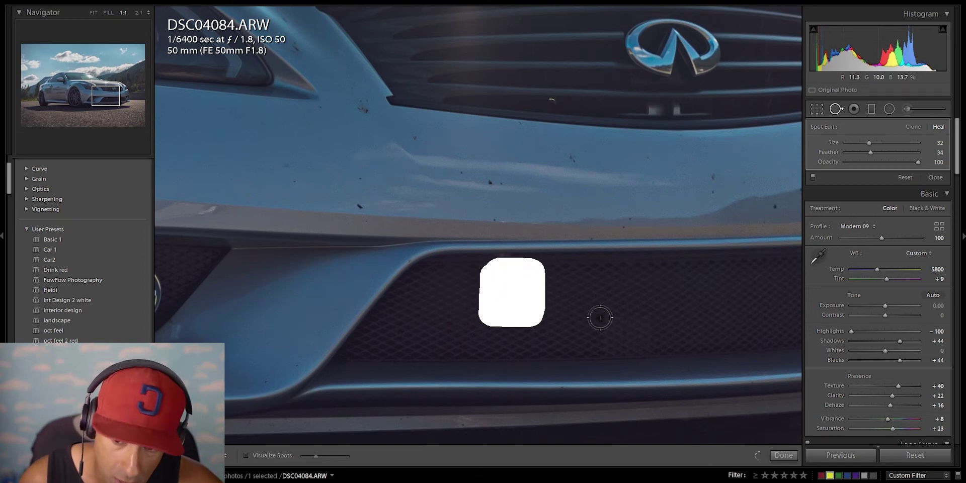
pyautogui.press('q')
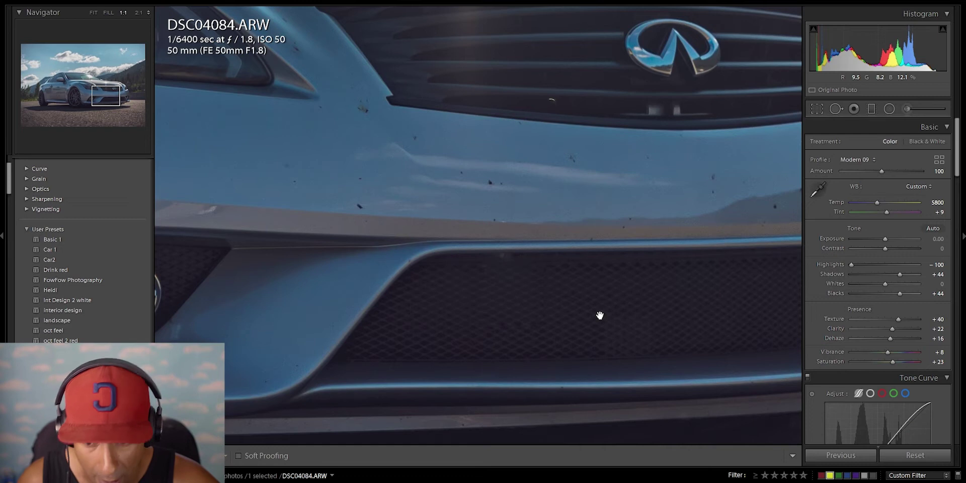
pyautogui.click(600, 315)
pyautogui.click(618, 317)
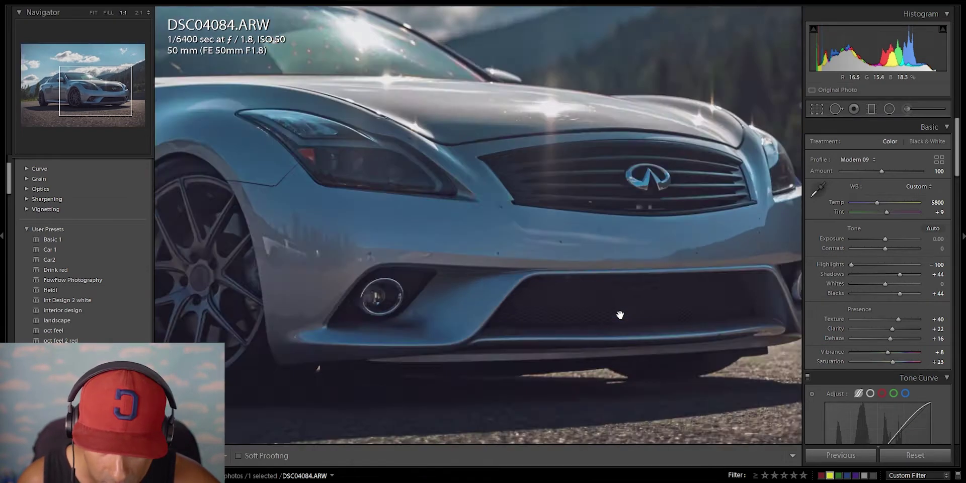
pyautogui.moveTo(606, 381); pyautogui.dragTo(582, 254)
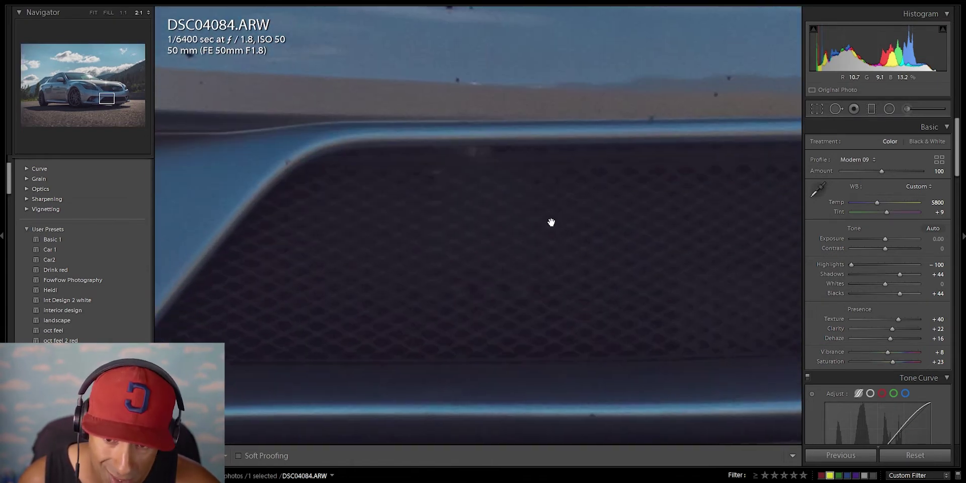
pyautogui.click(521, 233)
pyautogui.click(601, 289)
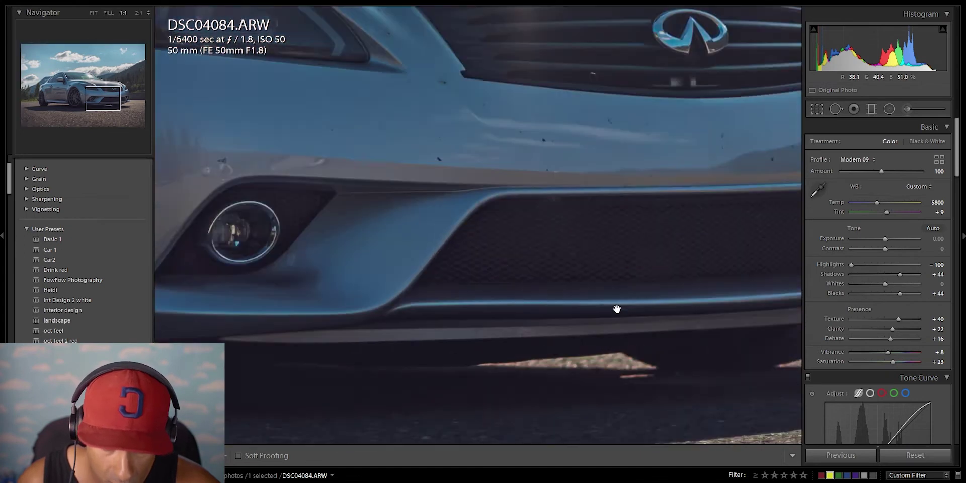
# Step: Move the source of the grille's healing patch further right onto clean mesh, fine-tuning its position to blend the pattern
pyautogui.press('q')
pyautogui.click(527, 230)
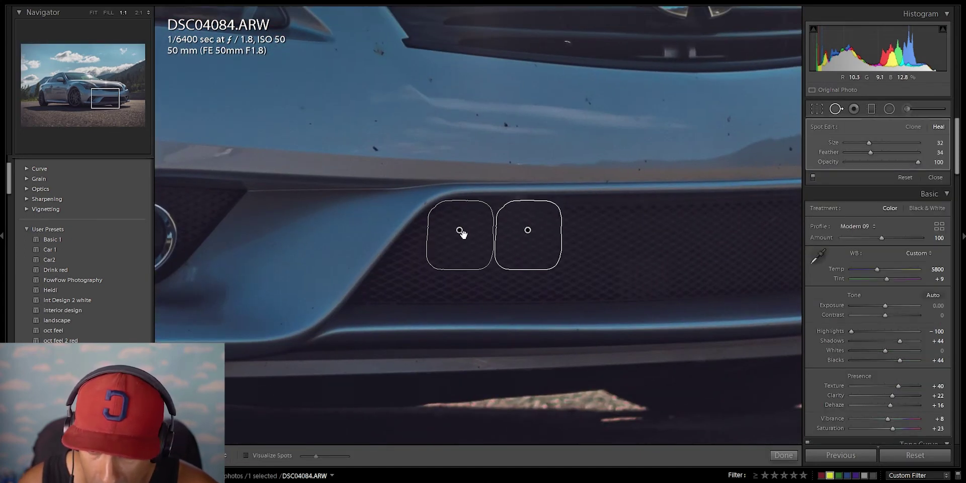
pyautogui.moveTo(614, 229)
pyautogui.mouseDown()
pyautogui.moveTo(623, 224)
pyautogui.moveTo(621, 244)
pyautogui.mouseUp()
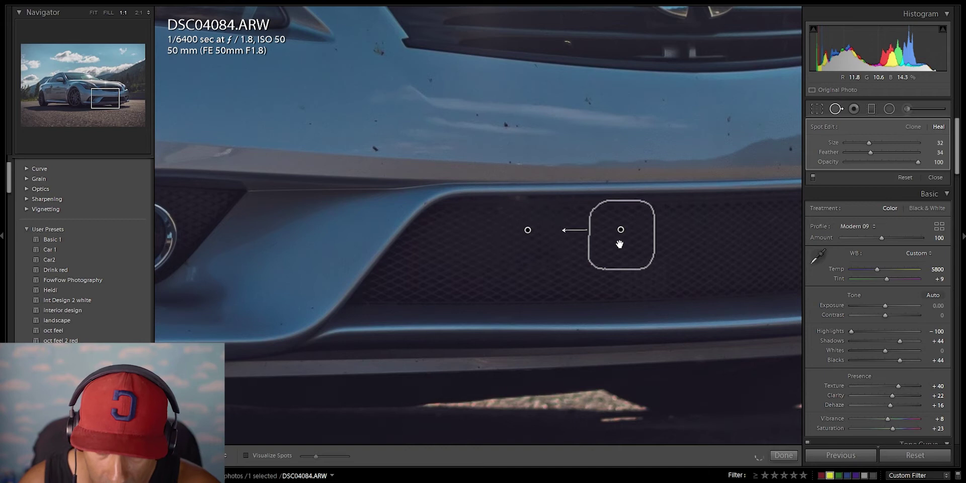
pyautogui.press('q')
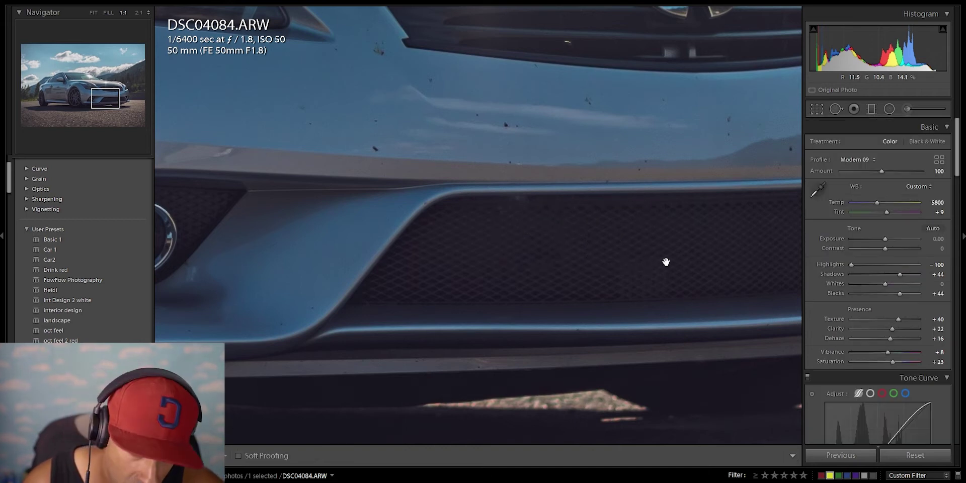
pyautogui.press('q')
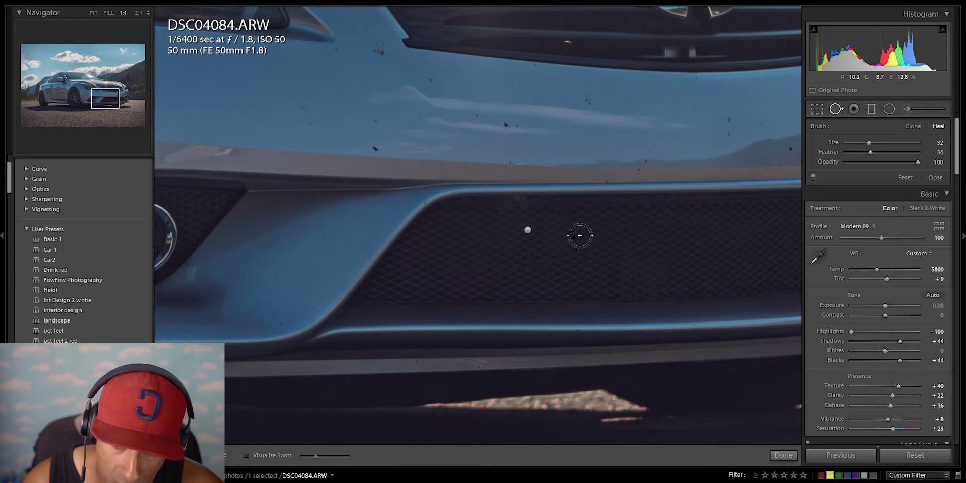
pyautogui.click(527, 229)
pyautogui.moveTo(619, 246); pyautogui.dragTo(627, 245)
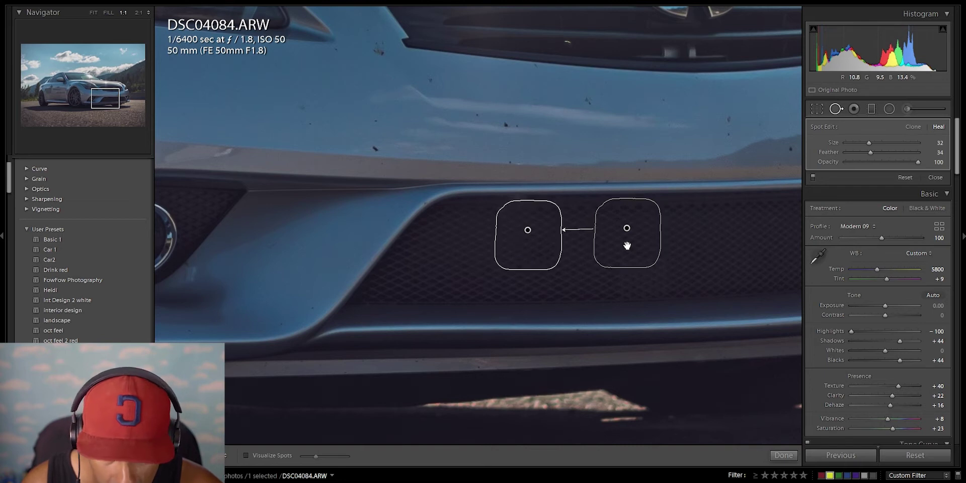
pyautogui.press('q')
pyautogui.hotkey('ctrl', '=')
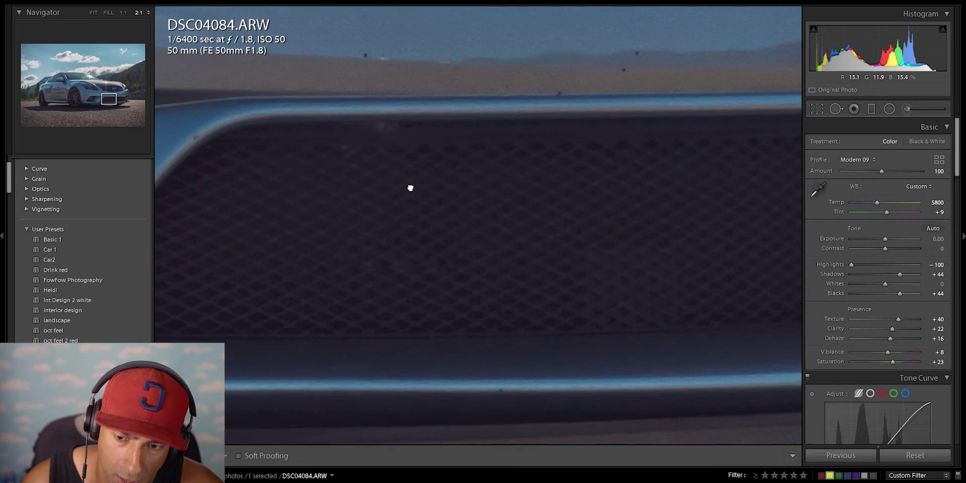
pyautogui.hotkey('ctrl', '-')
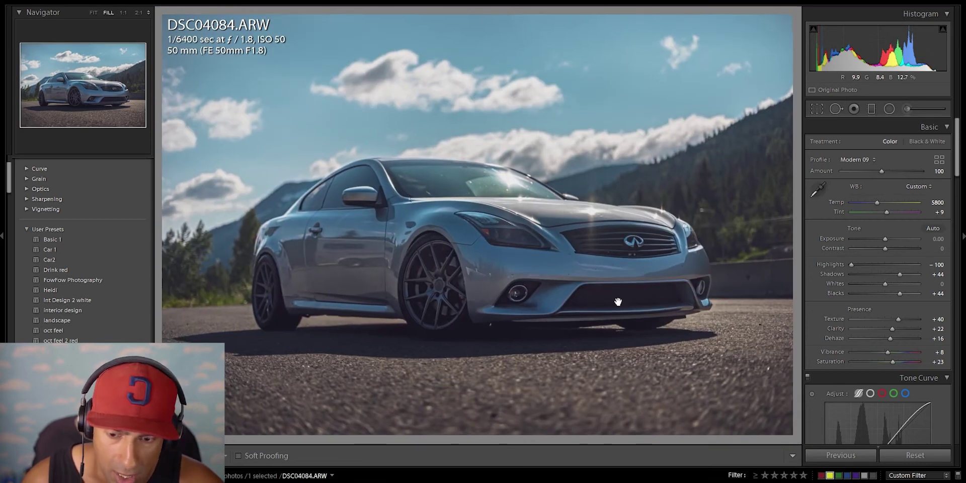
# Step: Heal the leftover light mark along the upper edge of the lower grille with a short size 11 brush stroke
pyautogui.click(623, 300)
pyautogui.moveTo(642, 329); pyautogui.dragTo(571, 226)
pyautogui.press('q')
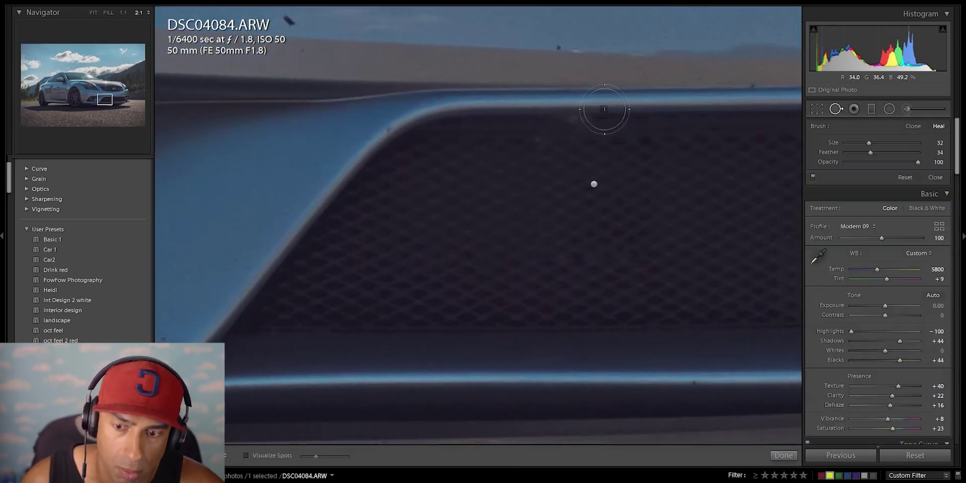
pyautogui.scroll(4, 551, 120)
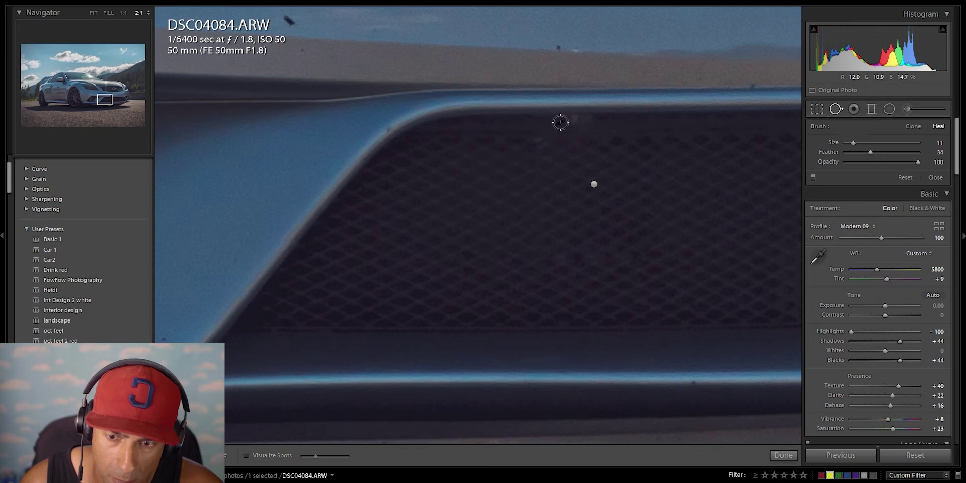
pyautogui.moveTo(553, 120); pyautogui.dragTo(595, 121)
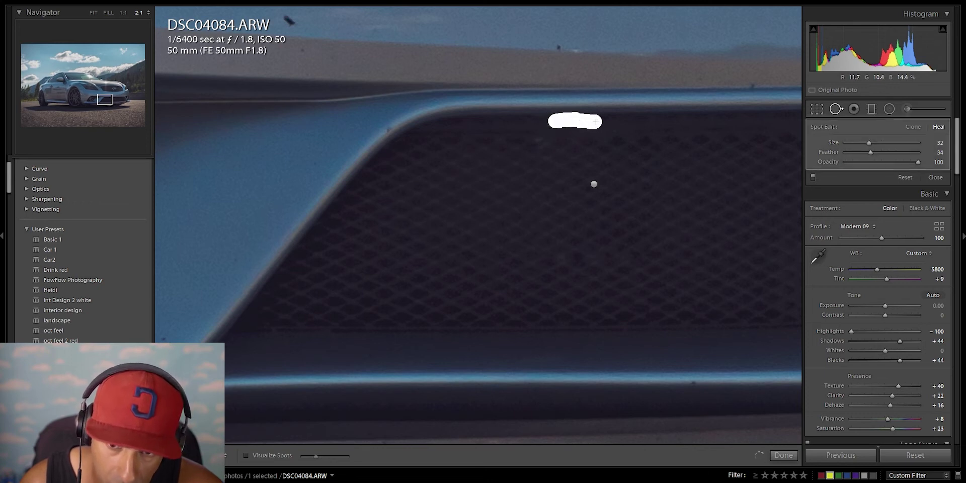
pyautogui.scroll(-5, 672, 157)
pyautogui.press('q')
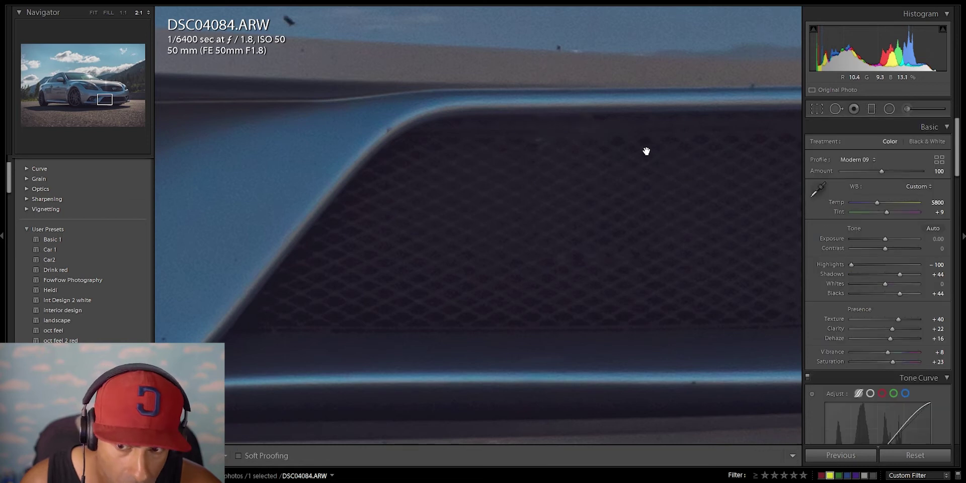
# Step: Heal the dark speck on the front bumper between the fog light and the main grille with a size 17 spot
pyautogui.hotkey('ctrl', '-')
pyautogui.moveTo(633, 243); pyautogui.dragTo(675, 323)
pyautogui.press('q')
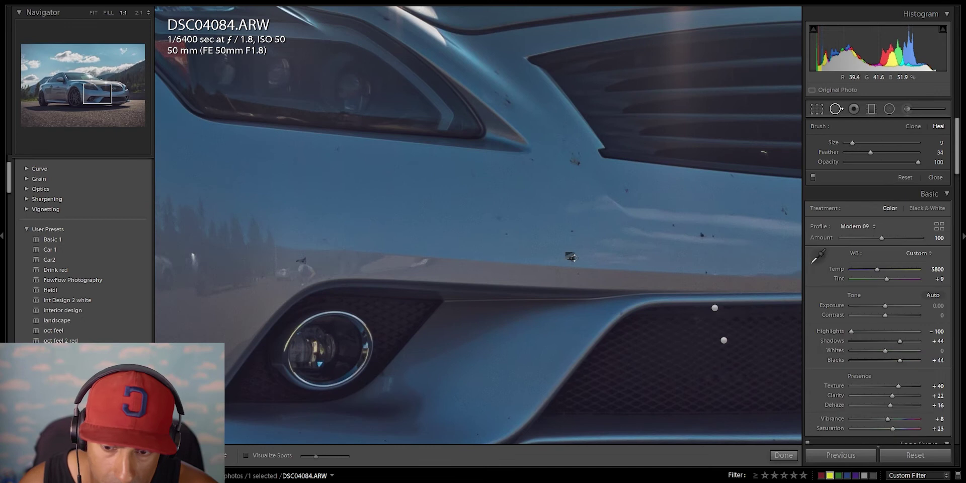
pyautogui.click(570, 259)
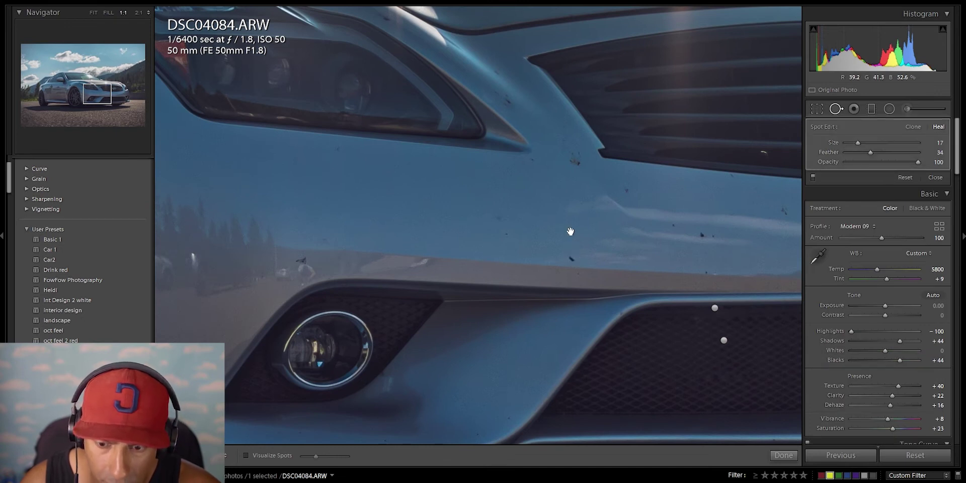
pyautogui.click(571, 232)
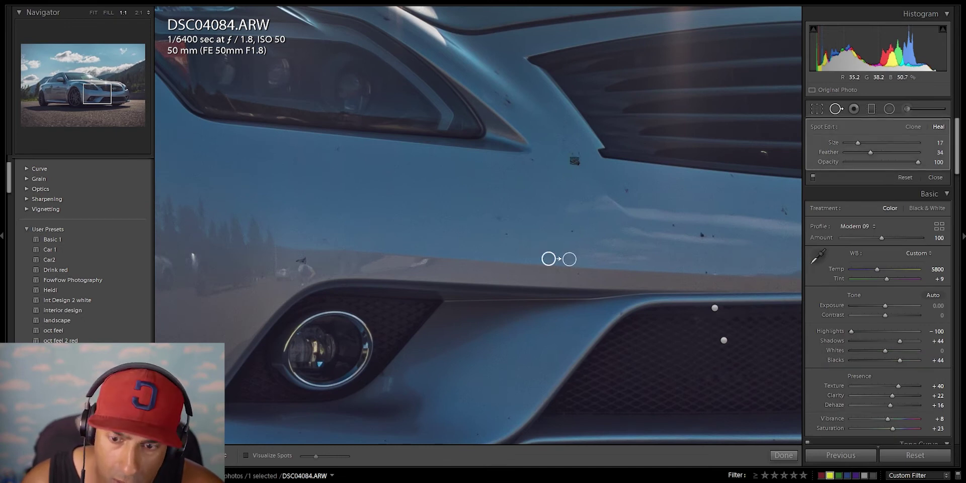
# Step: Heal the specks on the bumper below the main grille's lower corner and beside the white cloud reflection, using size 12 for the small ones
pyautogui.click(578, 161)
pyautogui.press('Escape')
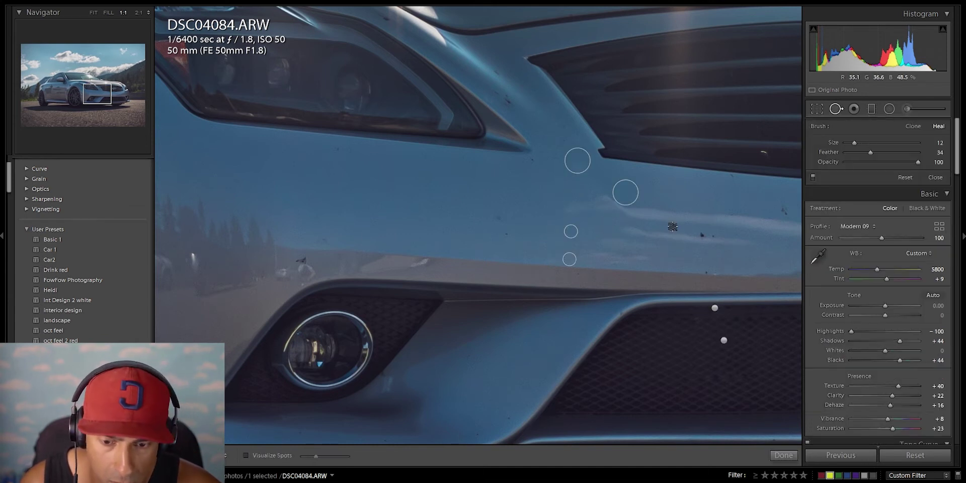
pyautogui.click(673, 227)
pyautogui.hotkey('ctrl', '=')
pyautogui.moveTo(754, 233); pyautogui.dragTo(498, 236)
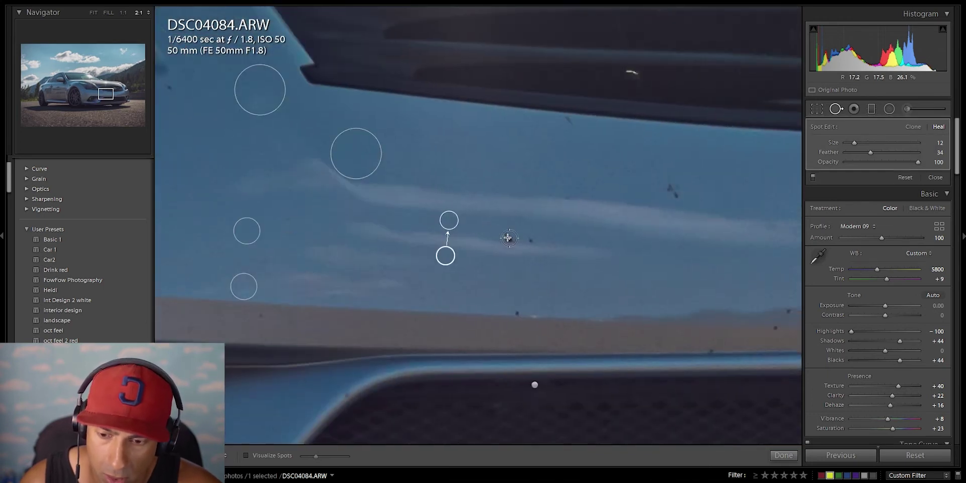
pyautogui.click(509, 237)
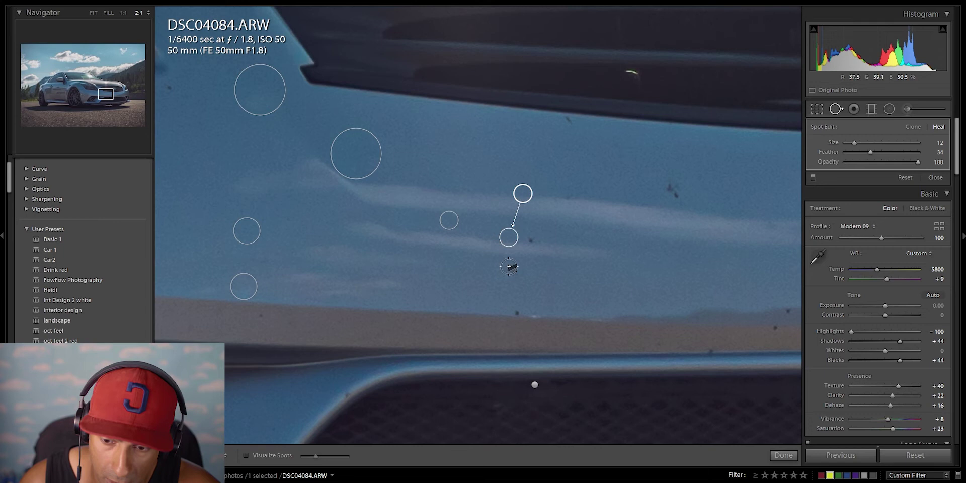
pyautogui.press('q')
pyautogui.press('q')
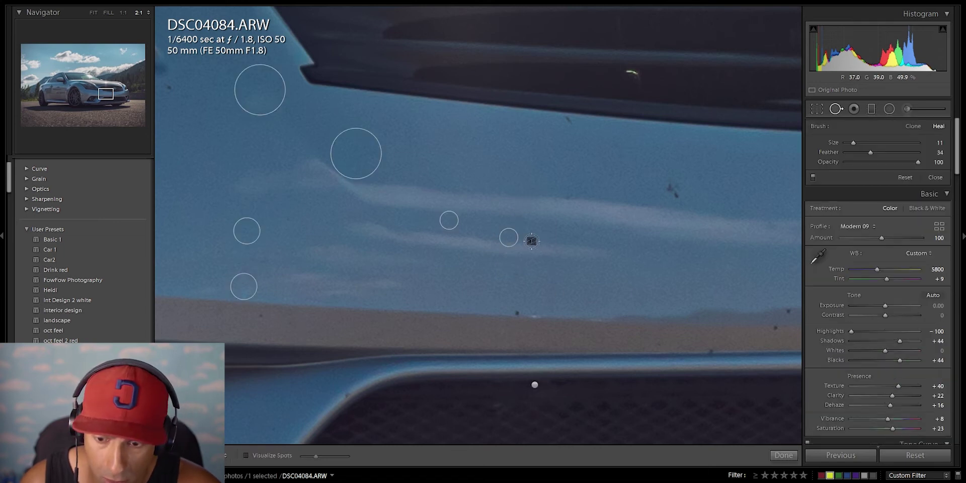
# Step: Heal the specks at the end of the lower cloud reflection and along the tan reflection's edge with size 11 spots, and check the paint without overlays
pyautogui.click(531, 240)
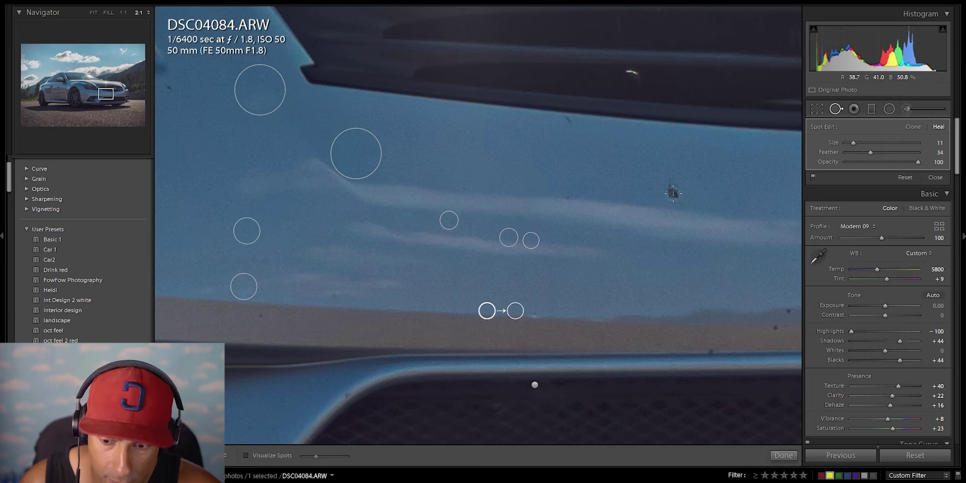
pyautogui.press('q')
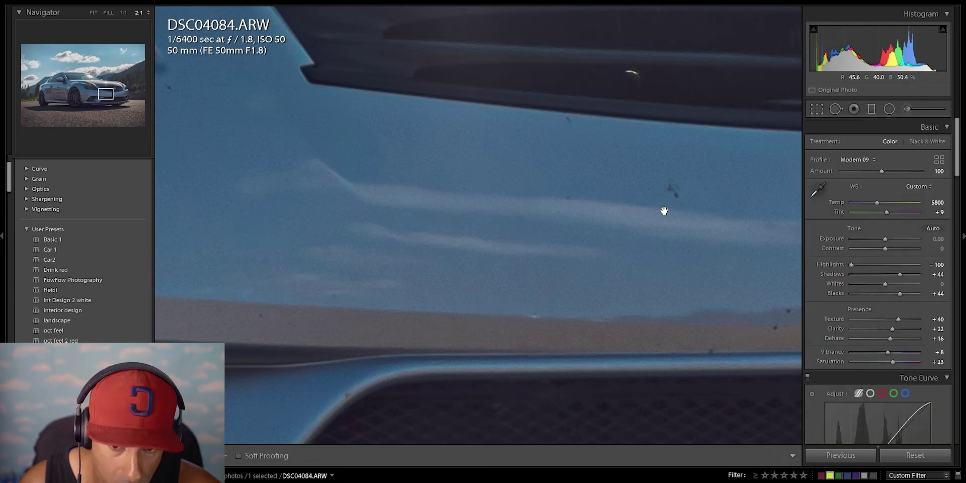
pyautogui.press('q')
pyautogui.press('q')
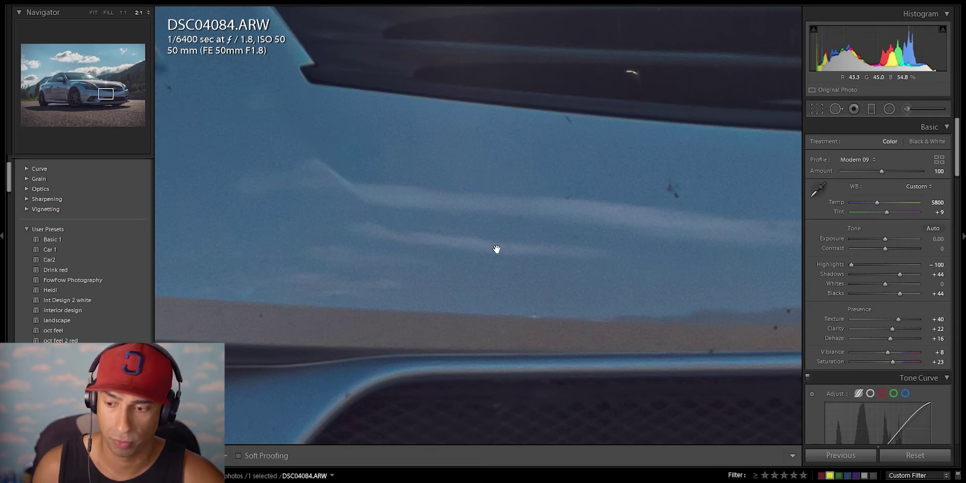
pyautogui.press('q')
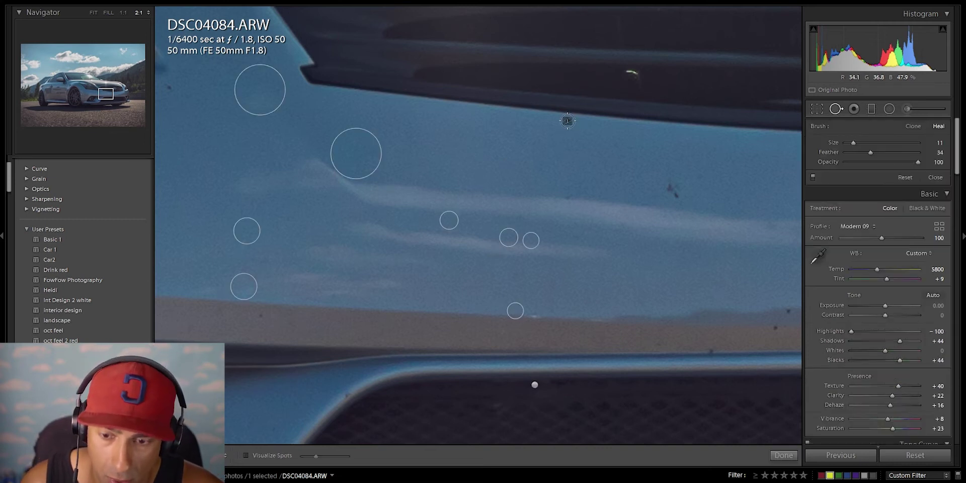
pyautogui.press('q')
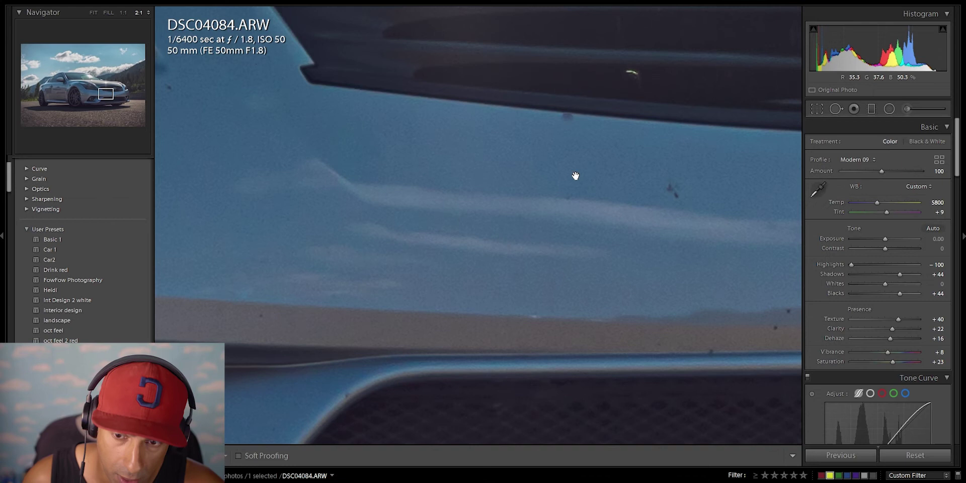
# Step: Heal the speck touching the main grille's lower edge with a size 11 spot and move its source to clean paint further along that edge
pyautogui.press('q')
pyautogui.click(567, 118)
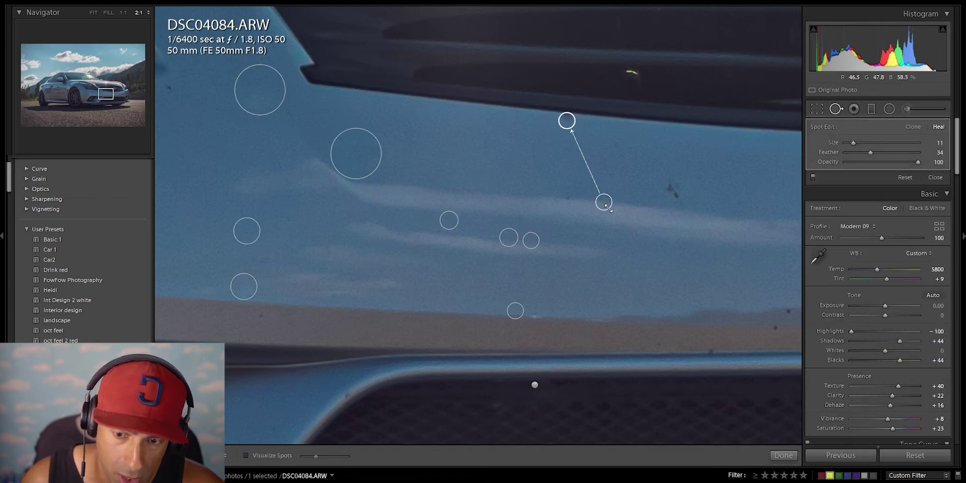
pyautogui.moveTo(606, 198); pyautogui.dragTo(608, 125)
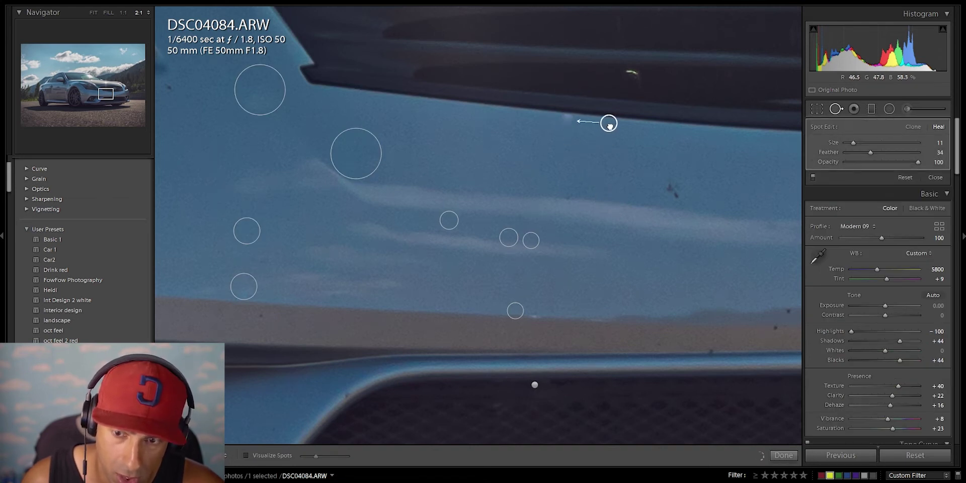
pyautogui.moveTo(608, 127); pyautogui.dragTo(610, 127)
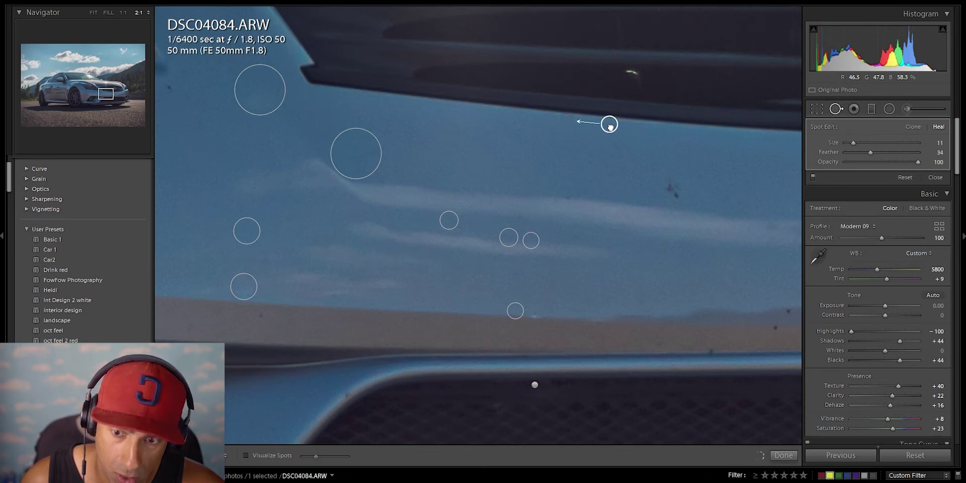
# Step: Heal the specks above and across the white cloud reflection with a short diagonal size 17 stroke, and check the result without overlays
pyautogui.moveTo(735, 185); pyautogui.dragTo(526, 156)
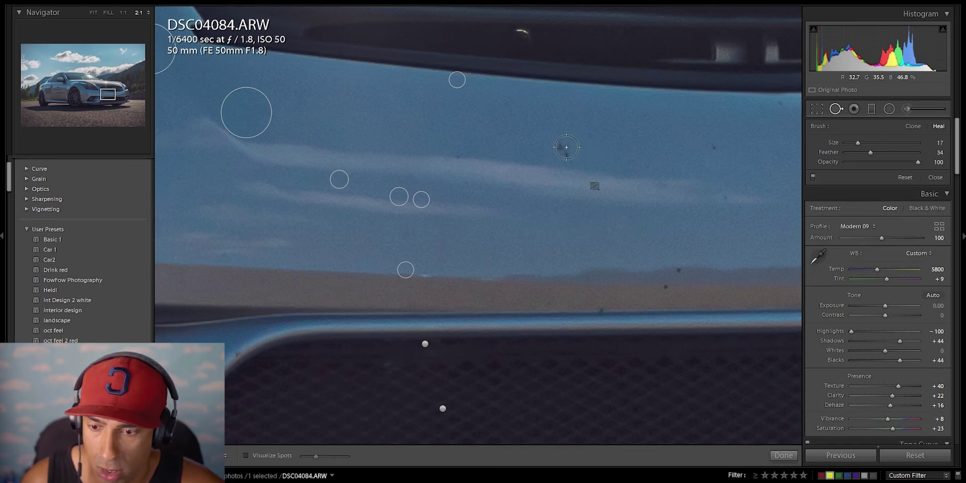
pyautogui.press('q')
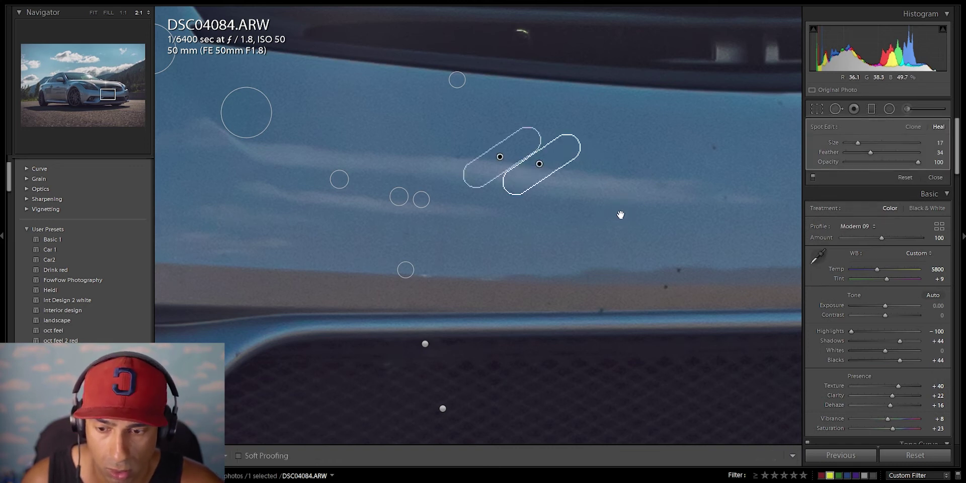
pyautogui.press('q')
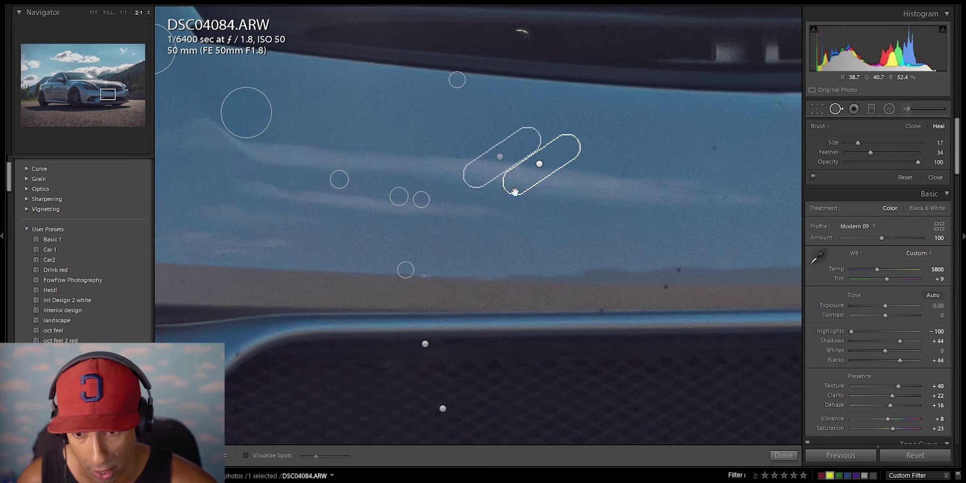
pyautogui.press('q')
# Step: Heal the scattered specks on the central bumper between the two grilles and along the tan reflection with size 12 and 14 spots
pyautogui.moveTo(644, 230); pyautogui.dragTo(550, 237)
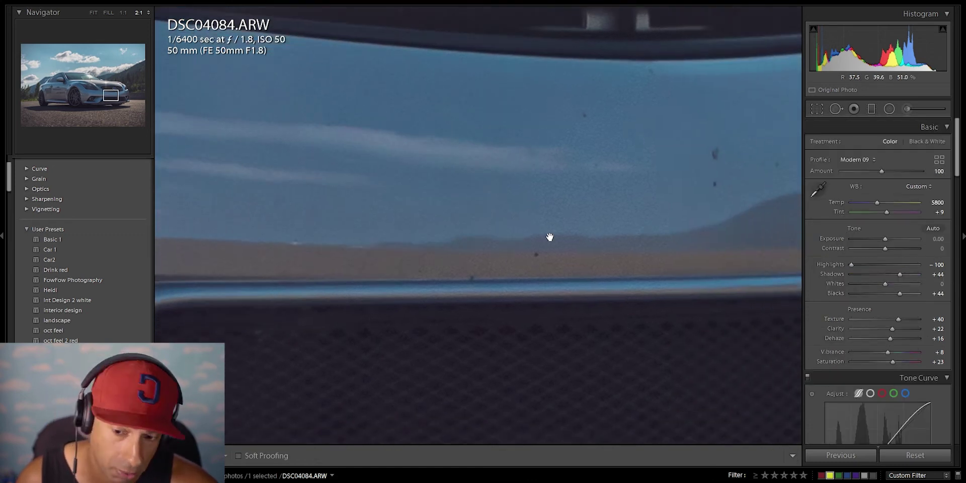
pyautogui.press('q')
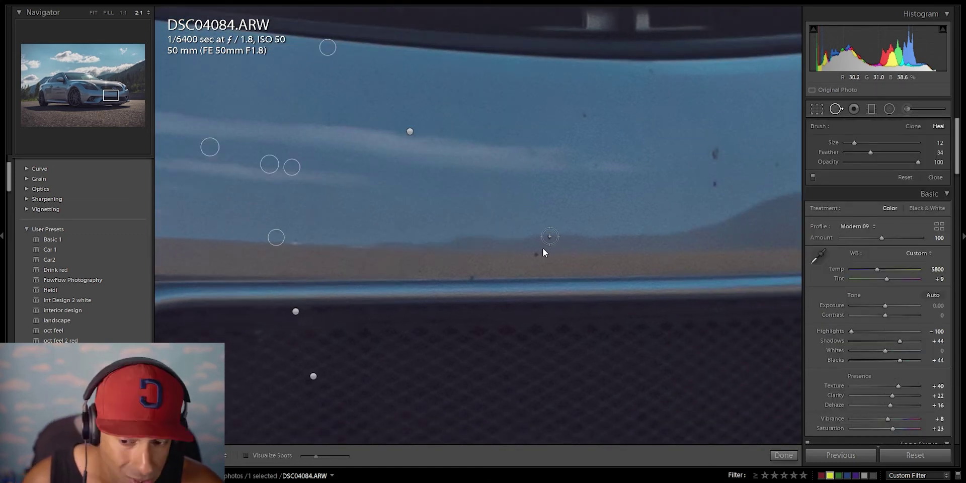
pyautogui.click(550, 236)
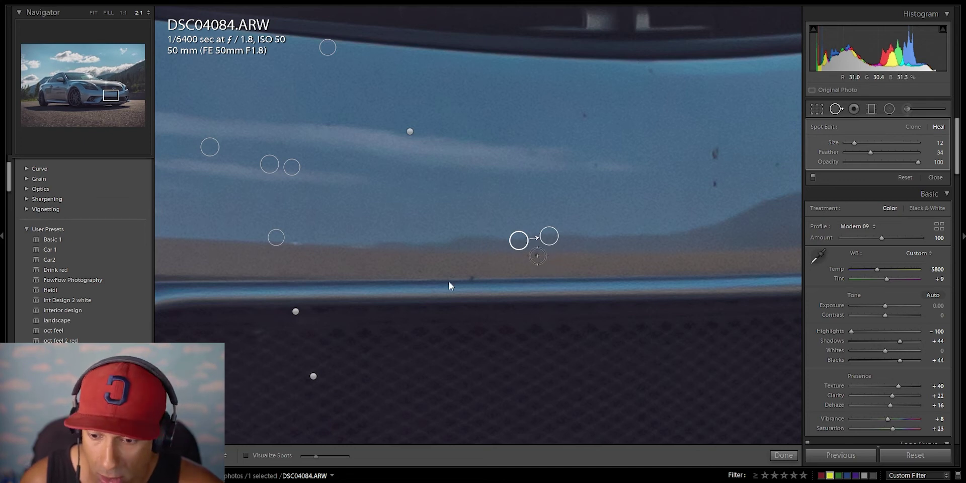
pyautogui.click(712, 151)
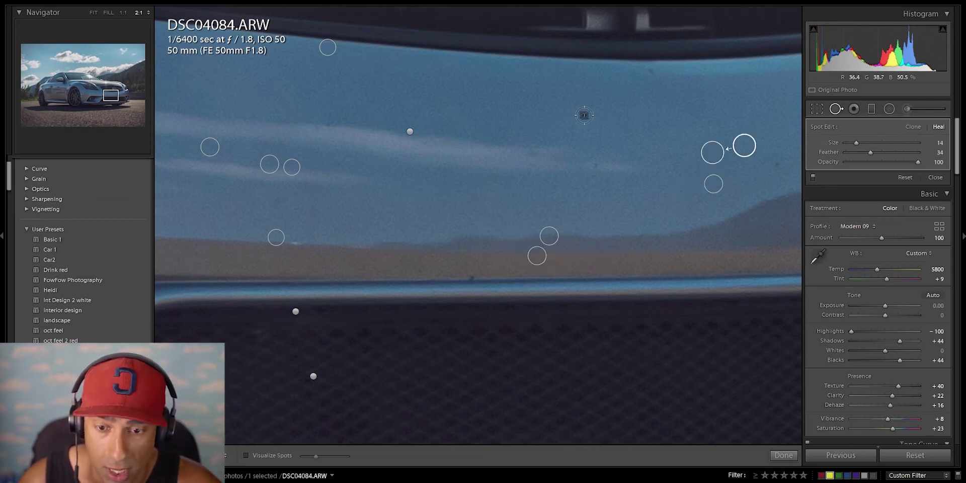
pyautogui.click(584, 116)
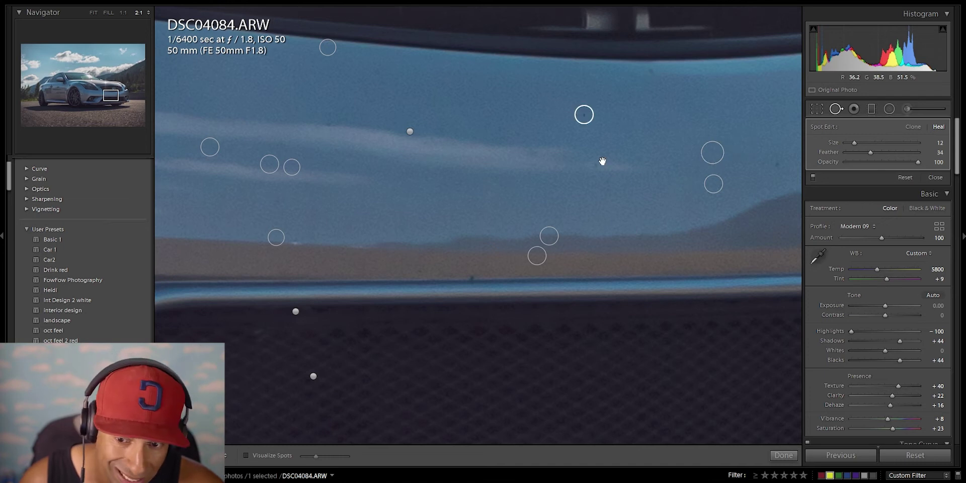
pyautogui.click(774, 166)
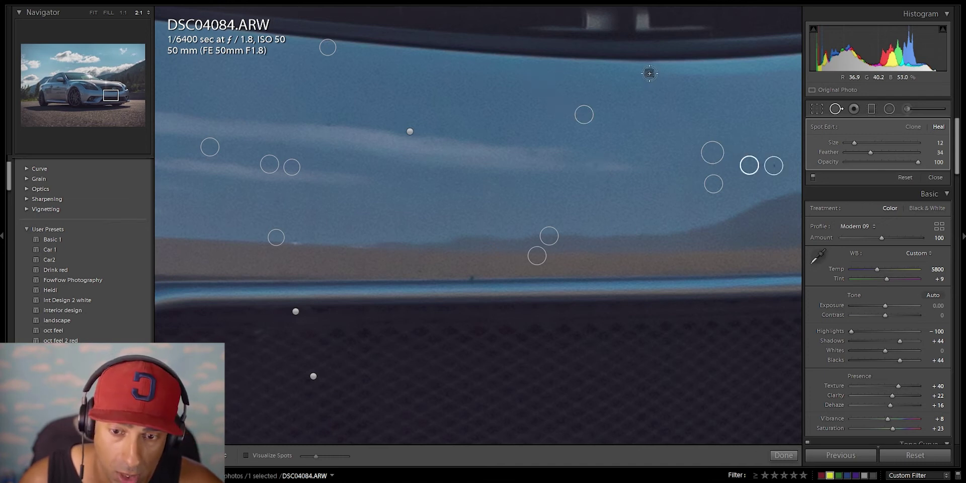
pyautogui.click(649, 73)
# Step: Heal the small speck at the end of the cloud reflection with a size 9 spot, and the speck on the lower grille's upper lip
pyautogui.scroll(-1, 595, 166)
pyautogui.scroll(-2, 595, 167)
pyautogui.click(595, 166)
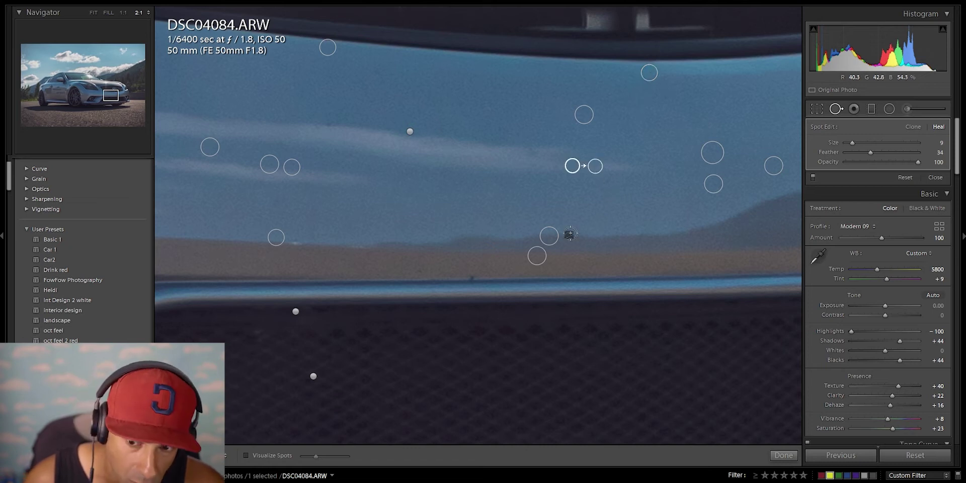
pyautogui.click(470, 278)
pyautogui.press('q')
# Step: Heal the speck on the dark hill reflection's edge with a size 14 spot, align its source with that edge, and heal the two specks beneath it
pyautogui.moveTo(536, 259); pyautogui.dragTo(605, 248)
pyautogui.hotkey('ctrl', '-')
pyautogui.moveTo(502, 259)
pyautogui.mouseDown()
pyautogui.moveTo(671, 200)
pyautogui.moveTo(535, 210)
pyautogui.moveTo(510, 244)
pyautogui.mouseUp()
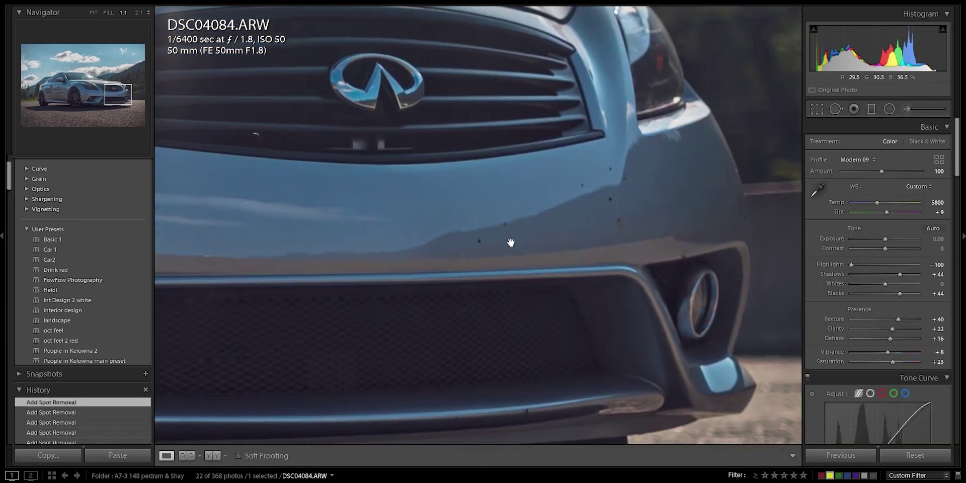
pyautogui.press('q')
pyautogui.hotkey('ctrl', '=')
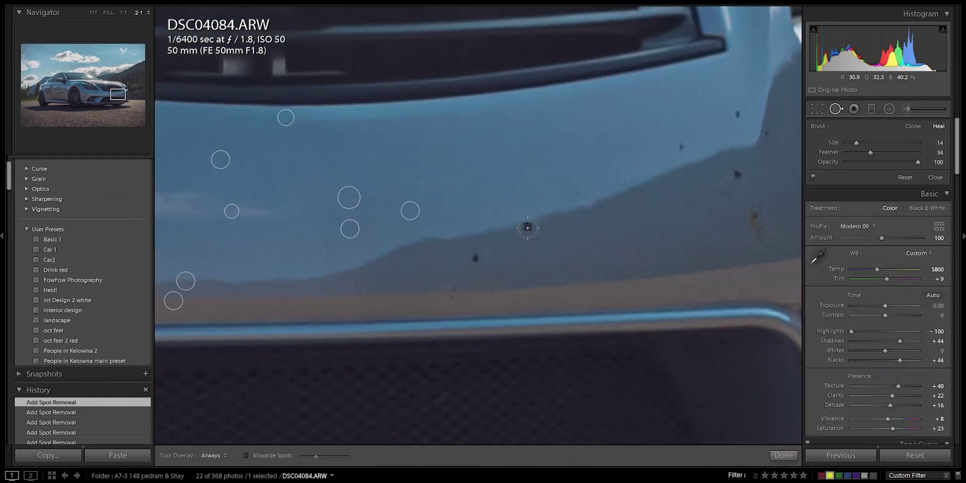
pyautogui.click(528, 225)
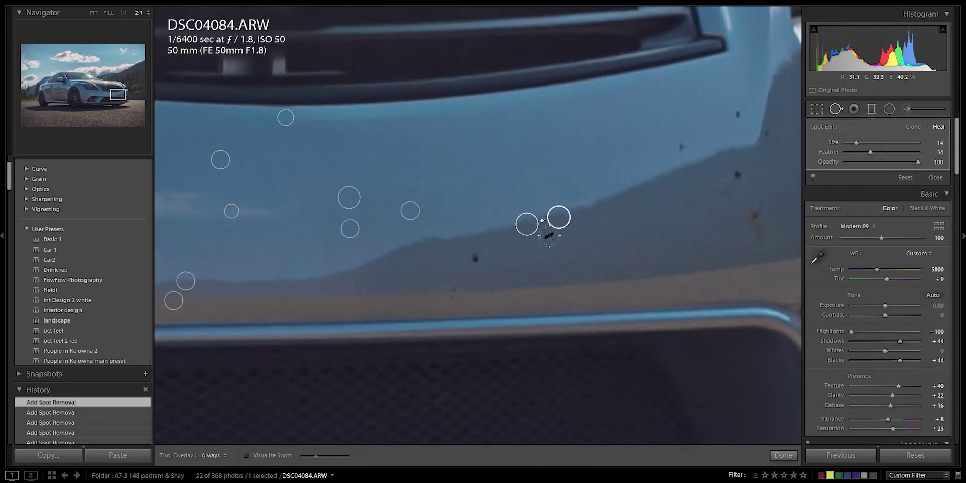
pyautogui.moveTo(559, 219); pyautogui.dragTo(558, 214)
pyautogui.click(541, 222)
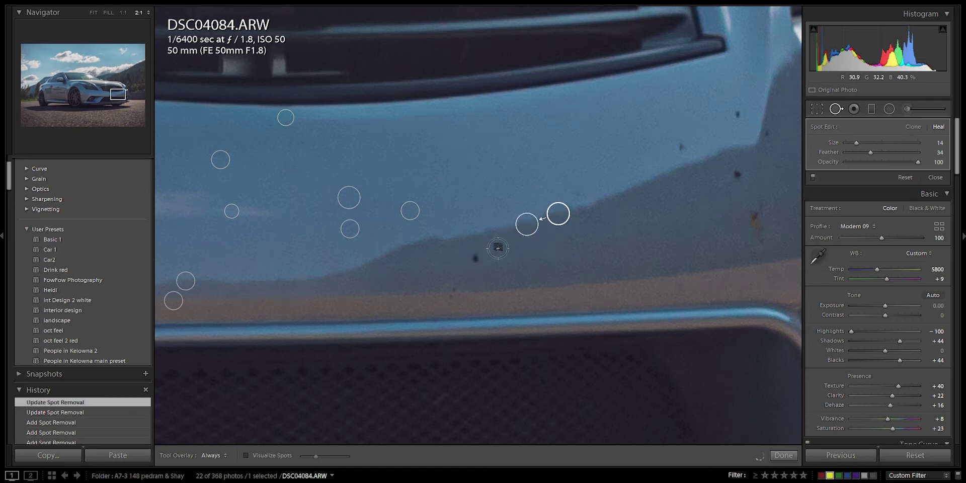
pyautogui.click(474, 259)
pyautogui.click(451, 291)
# Step: Heal the marks and specks on the bumper corner around the hill reflection and above the far fog light with size 16 spots
pyautogui.moveTo(727, 226)
pyautogui.mouseDown()
pyautogui.moveTo(532, 257)
pyautogui.moveTo(577, 248)
pyautogui.moveTo(582, 263)
pyautogui.mouseUp()
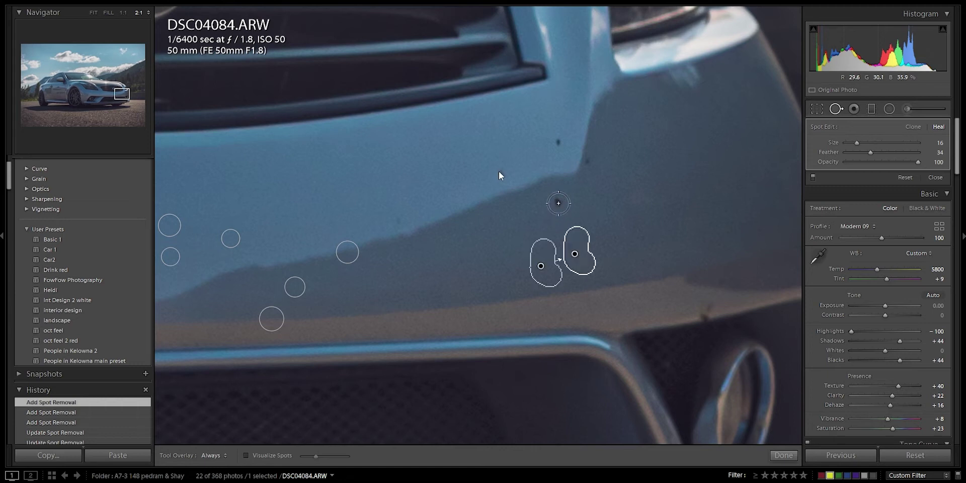
pyautogui.click(558, 203)
pyautogui.click(500, 175)
pyautogui.click(557, 141)
pyautogui.click(587, 162)
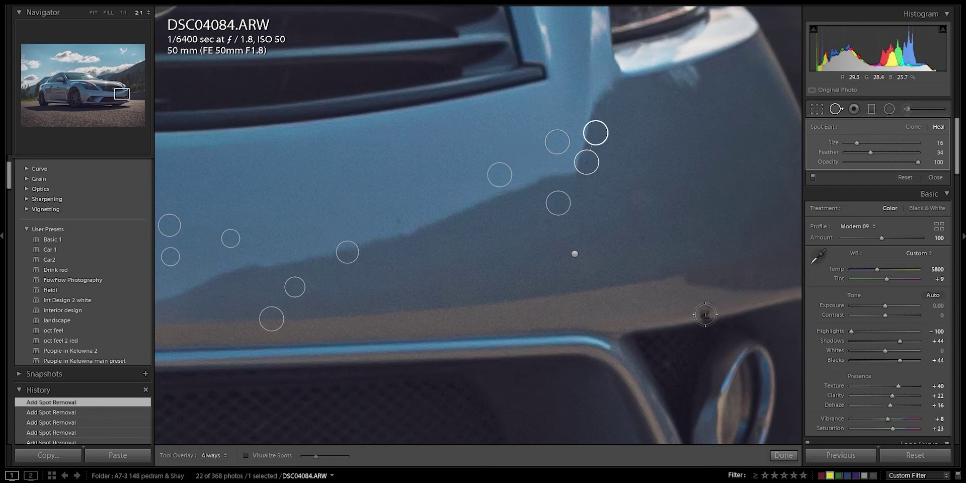
pyautogui.click(706, 313)
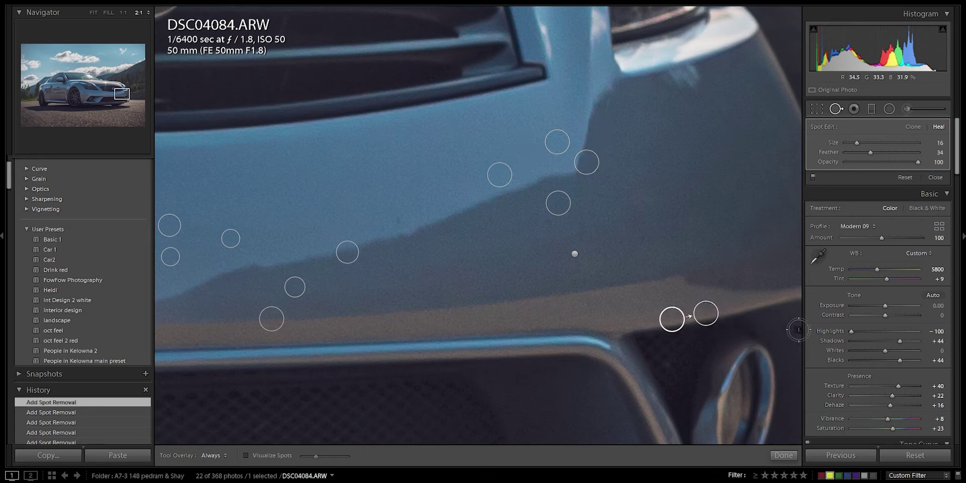
pyautogui.press('q')
# Step: Heal the dark mark above the near fog light with a size 19 spot and reposition its source to blend with the reflected horizon
pyautogui.moveTo(567, 248); pyautogui.dragTo(596, 191)
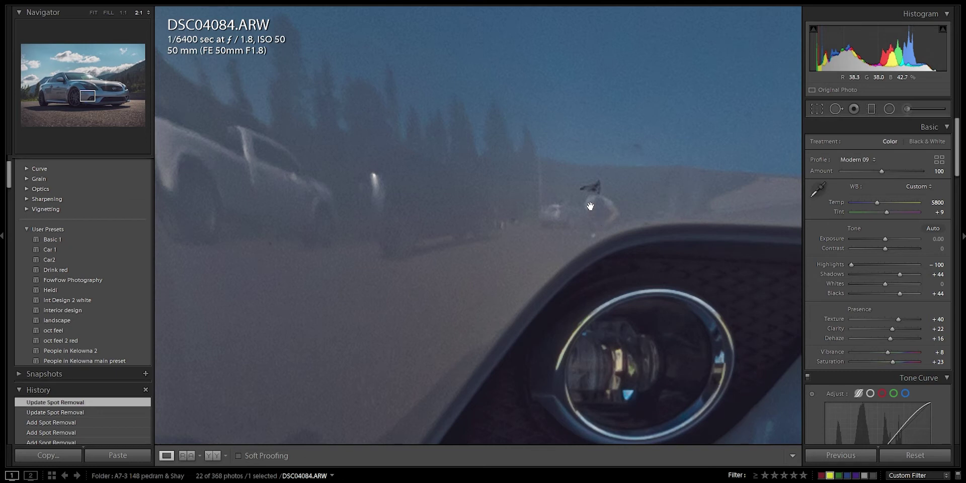
pyautogui.press('q')
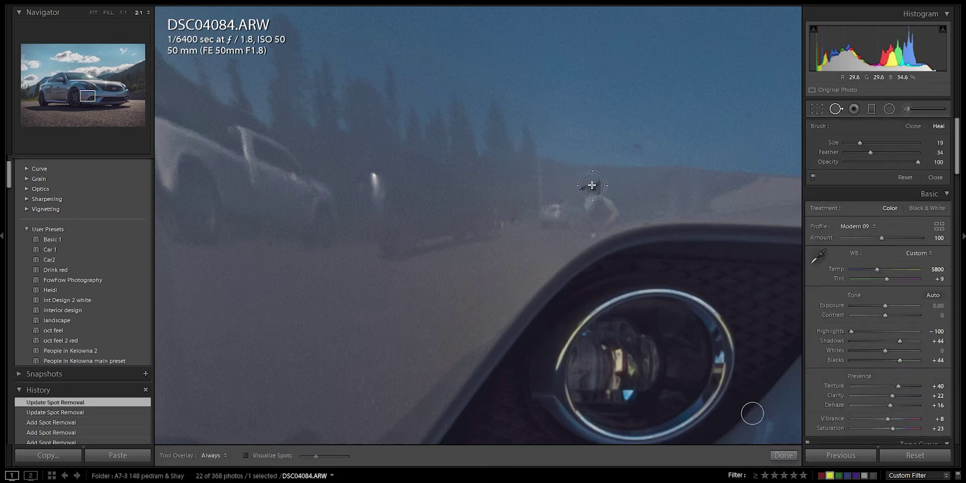
pyautogui.click(592, 186)
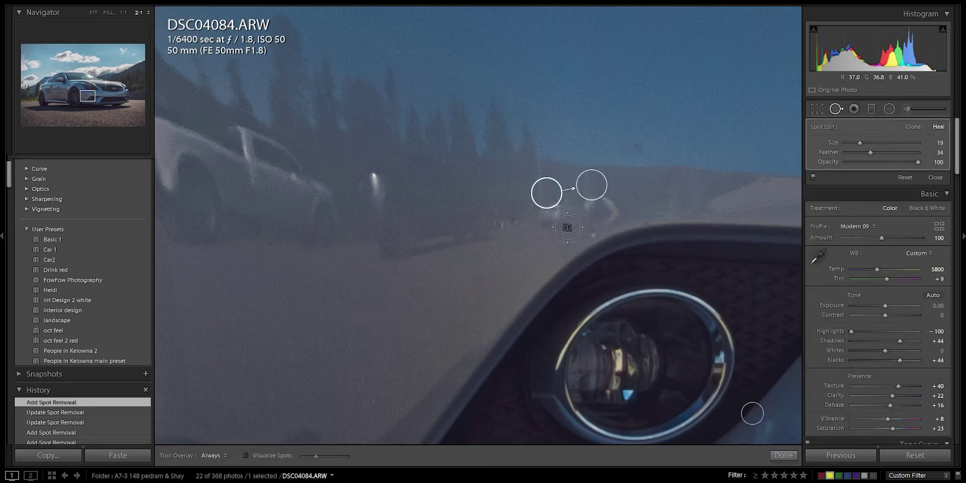
pyautogui.hotkey('ctrl', 'z')
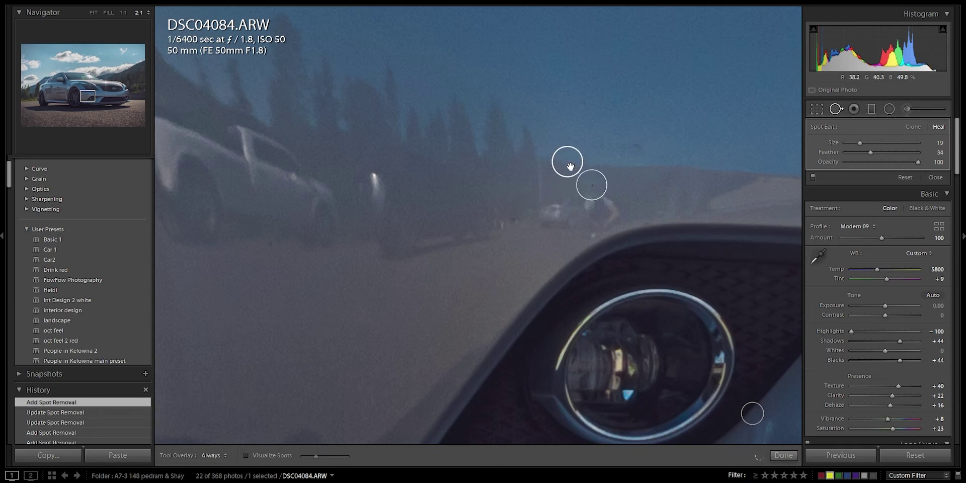
pyautogui.moveTo(567, 161); pyautogui.dragTo(624, 189)
pyautogui.press('q')
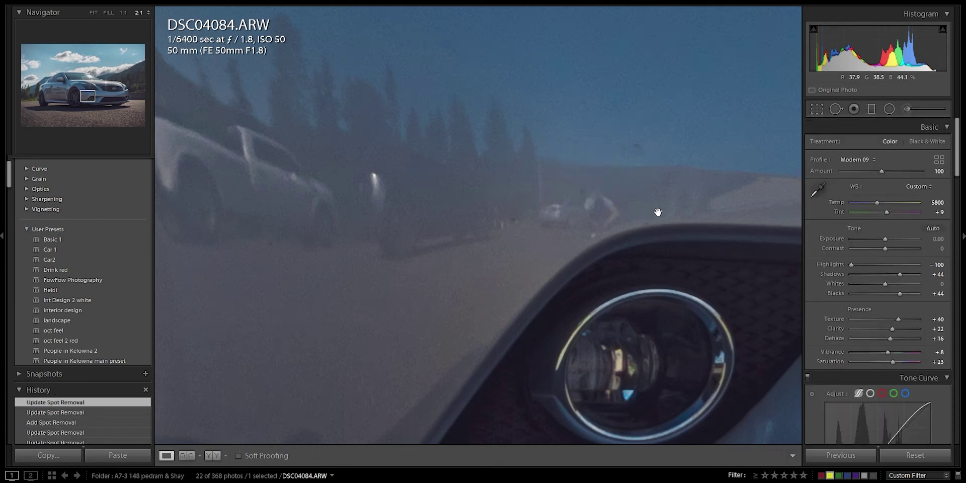
# Step: Heal the speck on the sky reflection just above the hill reflection with a size 16 spot
pyautogui.click(658, 212)
pyautogui.click(569, 247)
pyautogui.press('q')
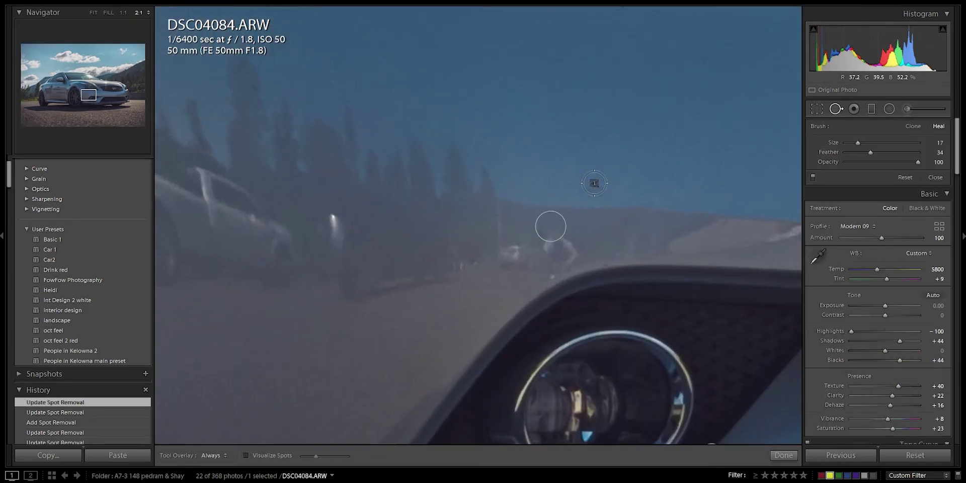
pyautogui.click(596, 183)
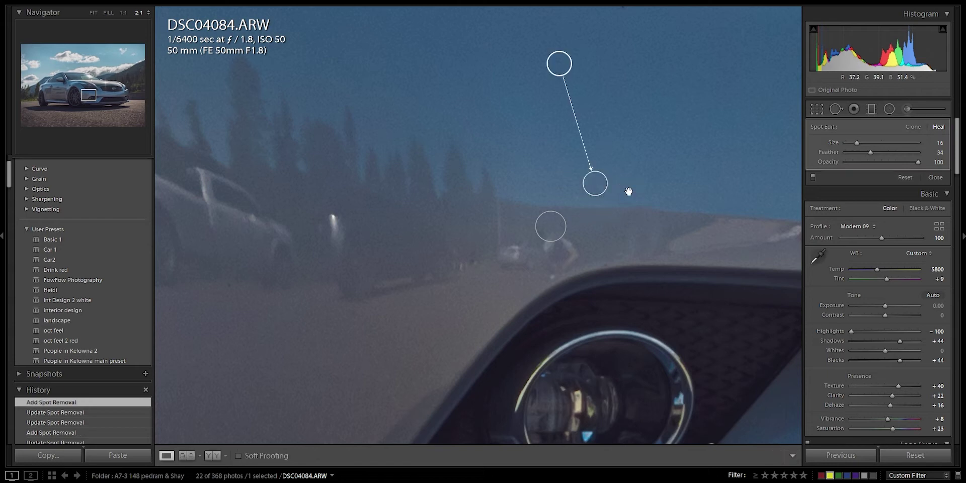
pyautogui.press('q')
# Step: Check the whole car, and heal the specks on the front fender around the seam between the wheel arch and the headlight
pyautogui.hotkey('ctrl', '-')
pyautogui.hotkey('ctrl', '-')
pyautogui.hotkey('ctrl', '-')
pyautogui.hotkey('ctrl', '-')
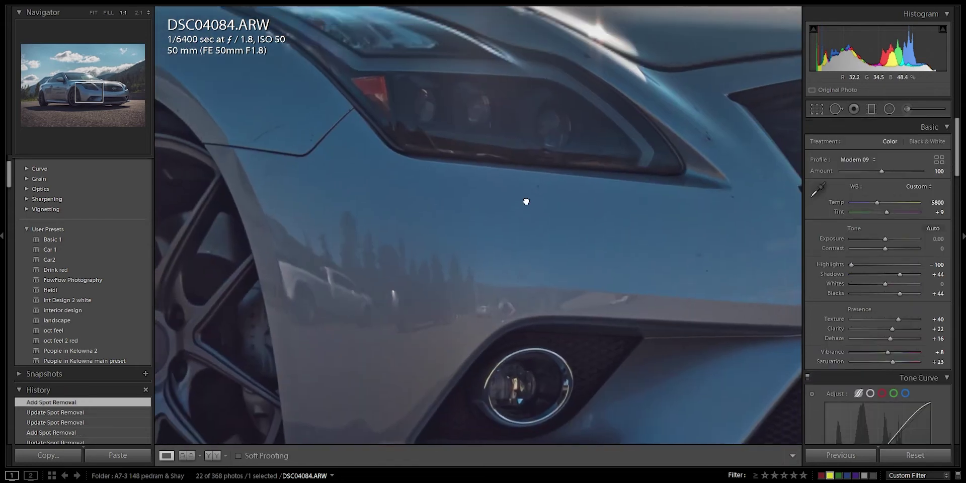
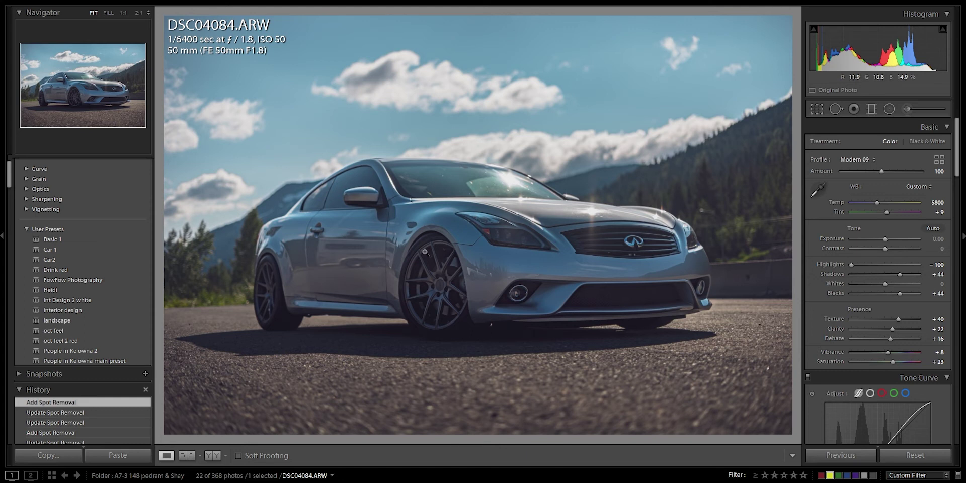
pyautogui.click(452, 269)
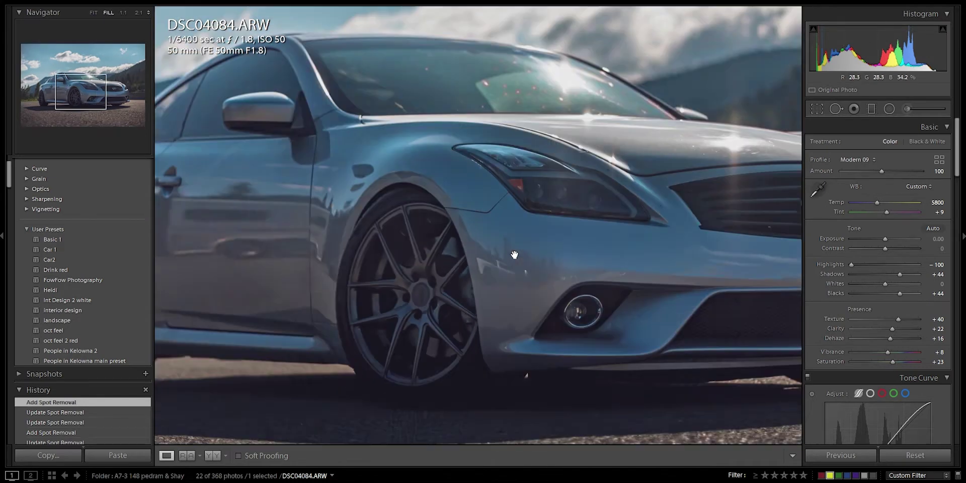
pyautogui.click(515, 255)
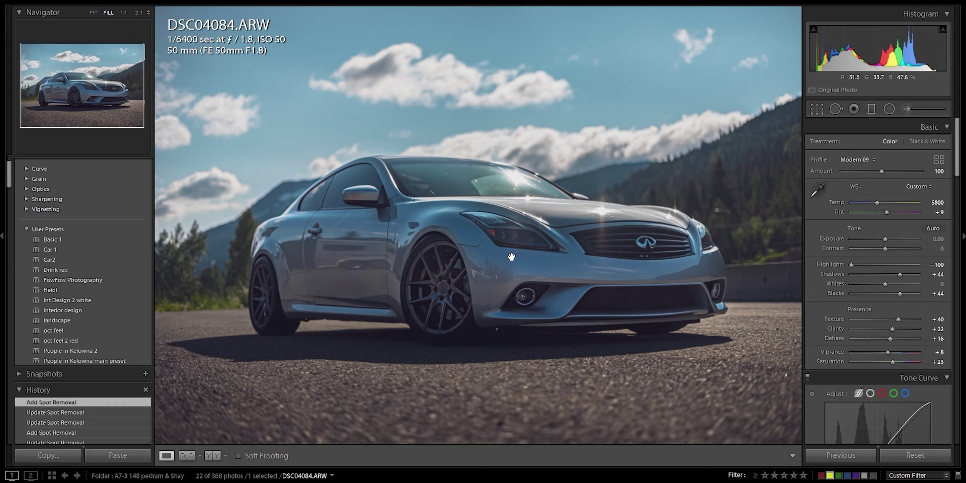
pyautogui.moveTo(519, 240); pyautogui.dragTo(534, 276)
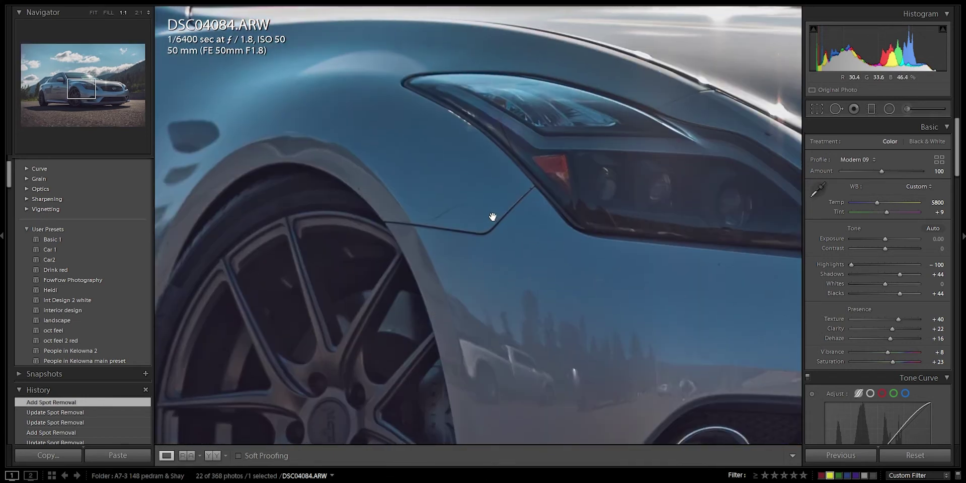
pyautogui.hotkey('ctrl', '=')
pyautogui.press('q')
pyautogui.scroll(1, 502, 196)
pyautogui.click(502, 197)
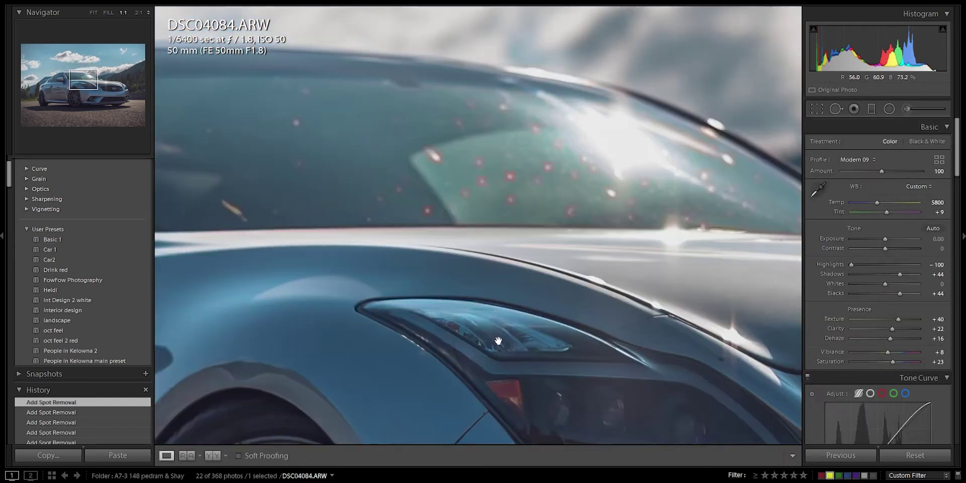
# Step: Compare the edited photo with its unedited version, first close up on the bumper and also across the full car
pyautogui.scroll(-10, 466, 272)
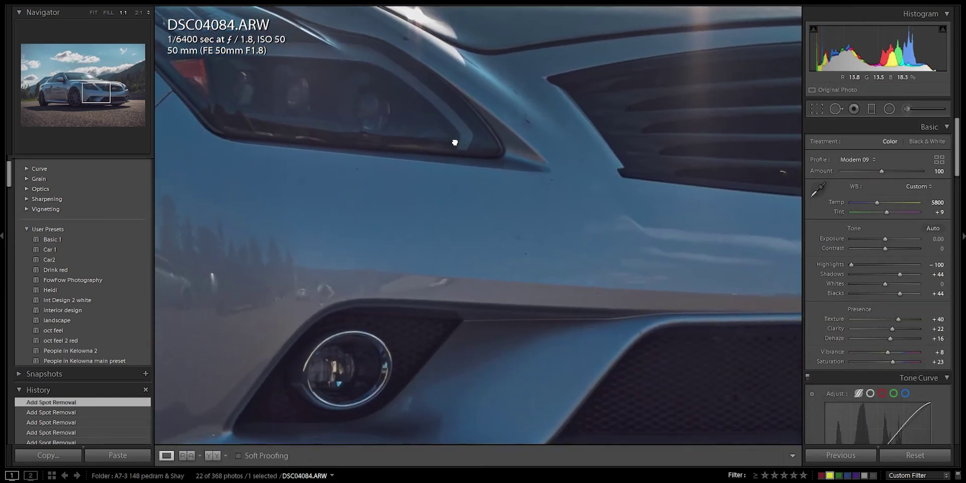
pyautogui.scroll(-1, 503, 202)
pyautogui.scroll(2, 510, 217)
pyautogui.press('\\')
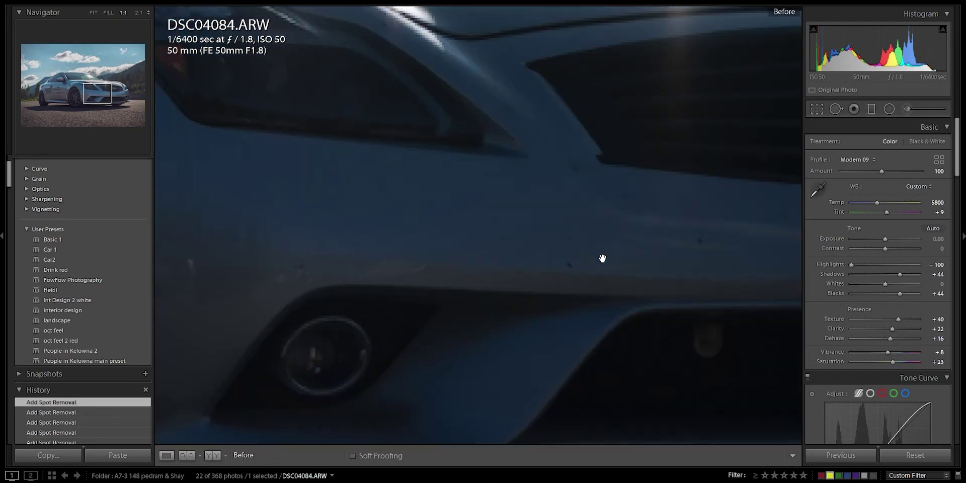
pyautogui.press('\\')
pyautogui.click(649, 260)
pyautogui.press('\\')
pyautogui.press('\\')
pyautogui.press('\\')
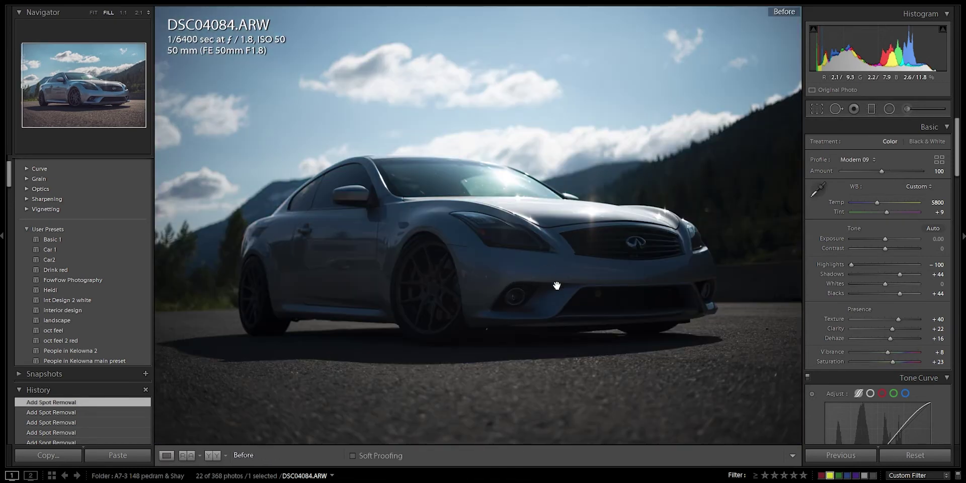
pyautogui.press('\\')
# Step: Heal the specks on the bumper face between the headlight and the lower grille, using spots of sizes such as 11 and 13
pyautogui.click(571, 254)
pyautogui.moveTo(568, 198); pyautogui.dragTo(575, 250)
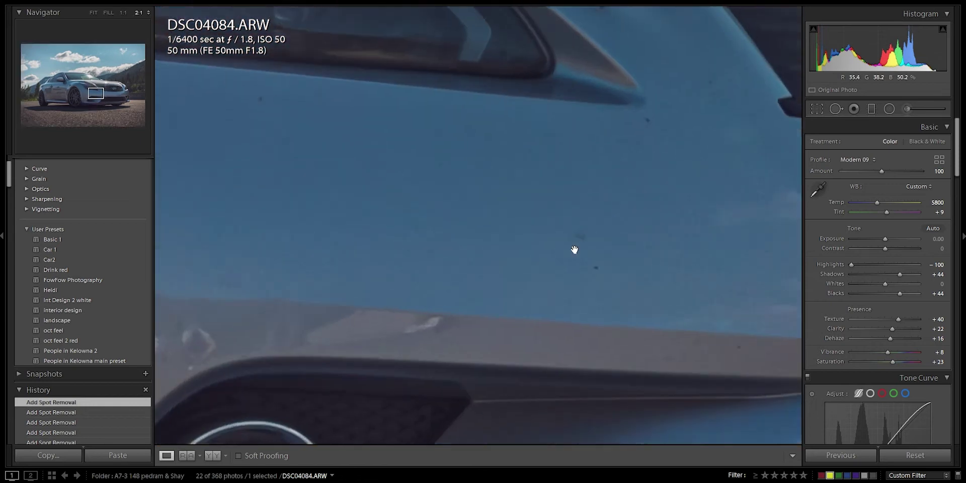
pyautogui.press('q')
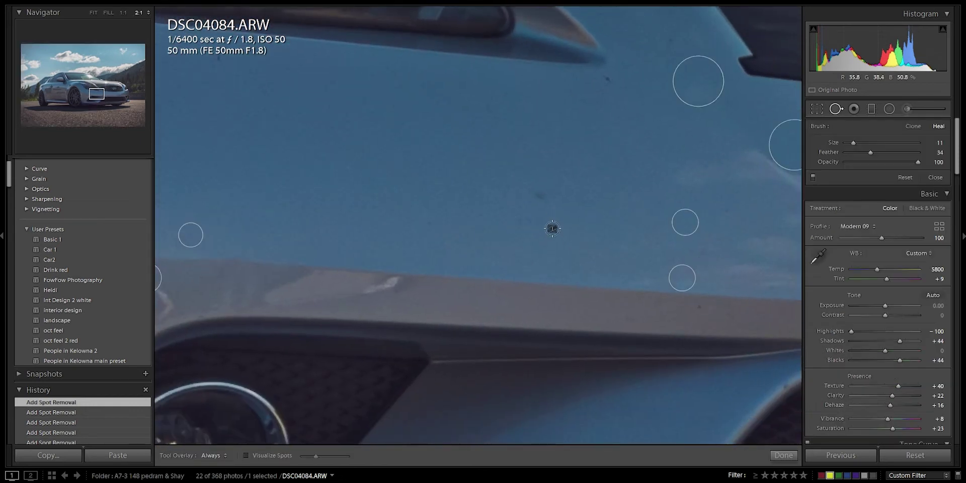
pyautogui.click(554, 228)
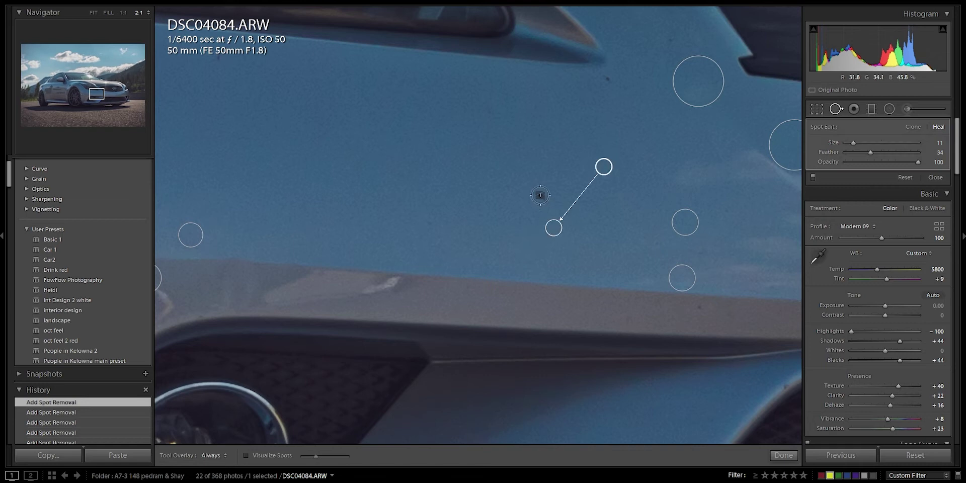
pyautogui.click(541, 196)
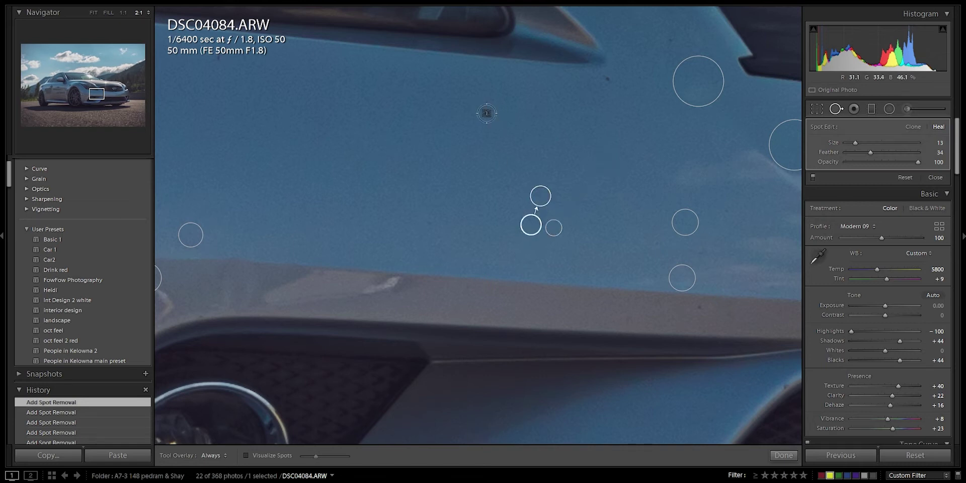
pyautogui.click(604, 80)
pyautogui.click(670, 40)
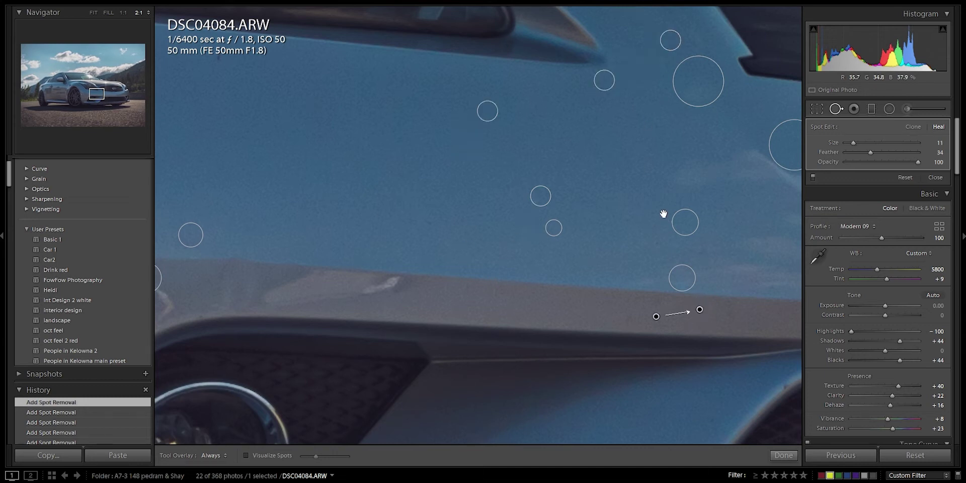
pyautogui.press('q')
# Step: Heal the speck on the curved rim of the lower grille opening with a size 9 spot
pyautogui.moveTo(744, 190); pyautogui.dragTo(560, 86)
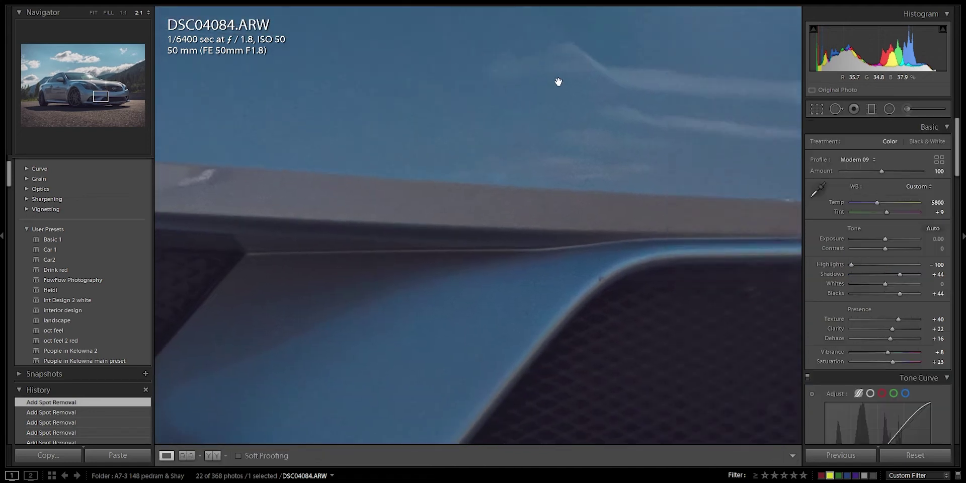
pyautogui.press('q')
pyautogui.click(600, 279)
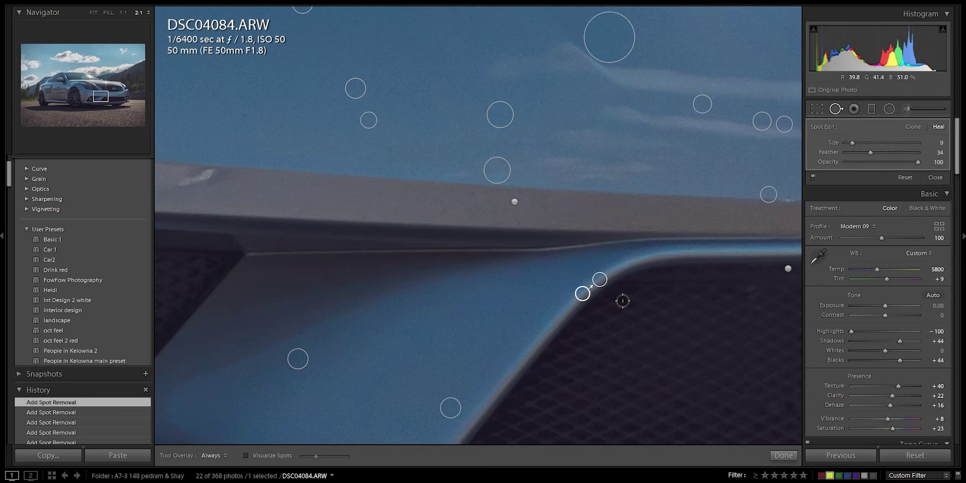
pyautogui.press('q')
# Step: Heal the three marks on the panel between the headlight tip and the upper grille with size 17 and 14 spots
pyautogui.moveTo(642, 229)
pyautogui.mouseDown()
pyautogui.moveTo(658, 272)
pyautogui.moveTo(578, 252)
pyautogui.moveTo(614, 233)
pyautogui.moveTo(479, 295)
pyautogui.moveTo(470, 334)
pyautogui.moveTo(500, 252)
pyautogui.mouseUp()
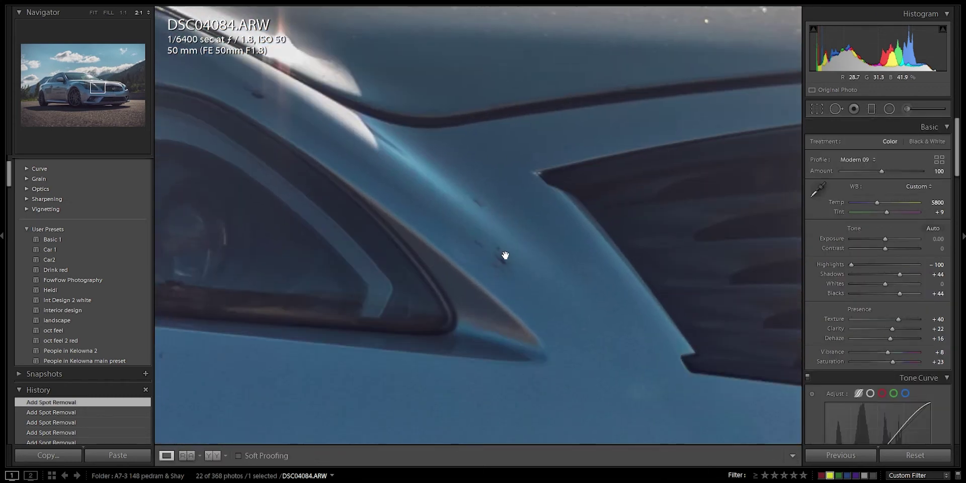
pyautogui.press('q')
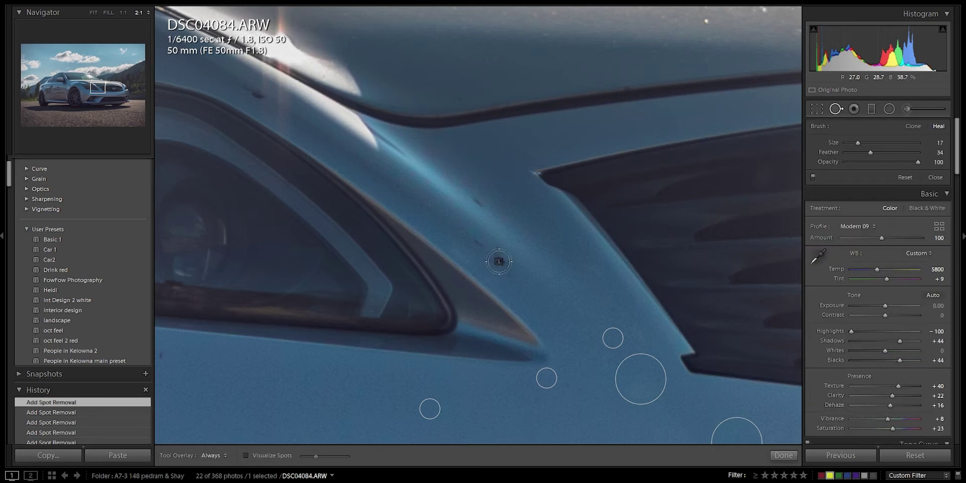
pyautogui.click(498, 260)
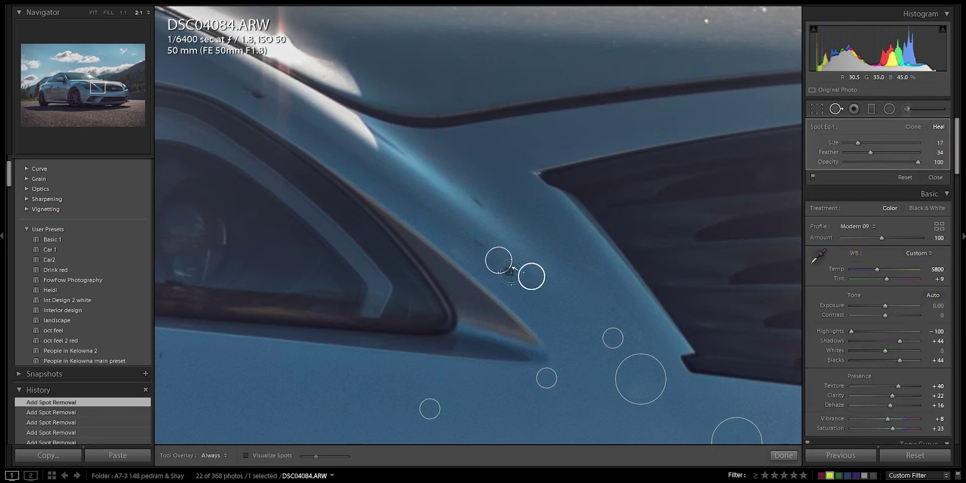
pyautogui.click(475, 246)
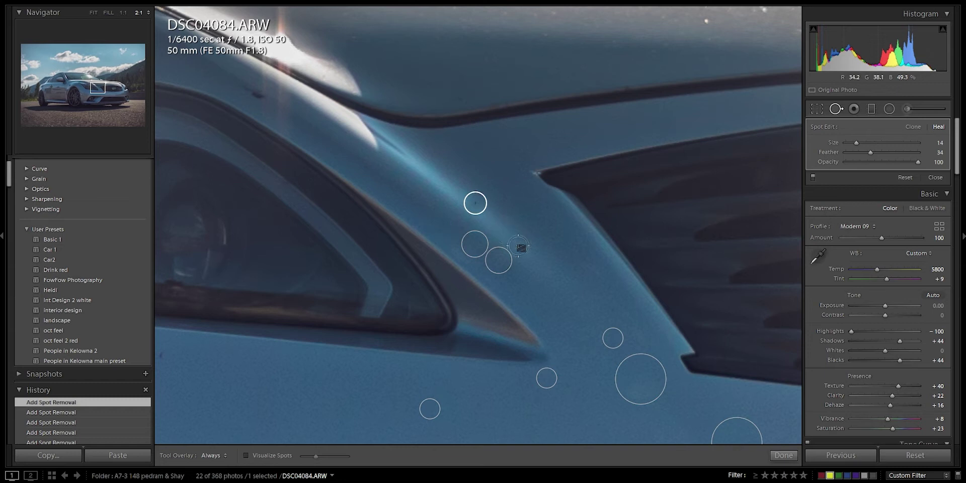
# Step: Check the healed panel without the spot overlays, and delete the size 14 healing spot nearest the hood
pyautogui.press('q')
pyautogui.press('q')
pyautogui.press('q')
pyautogui.press('q')
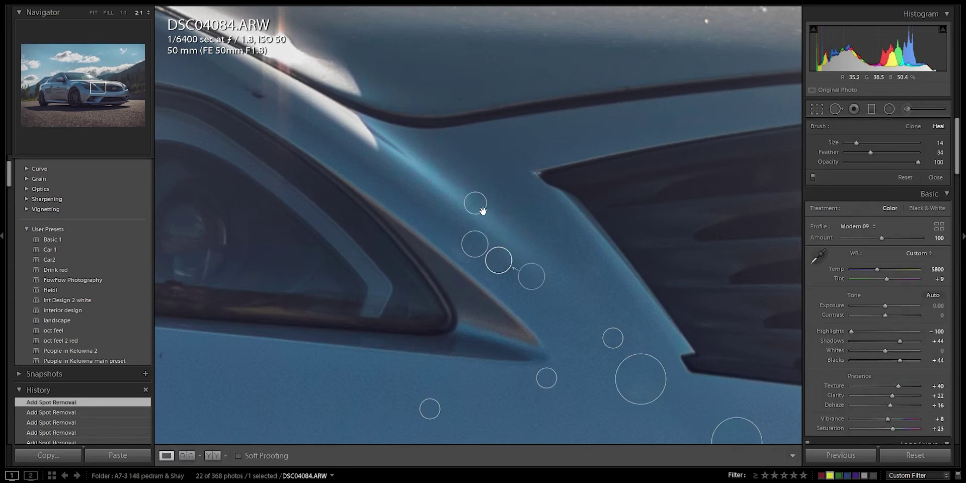
pyautogui.press('Delete')
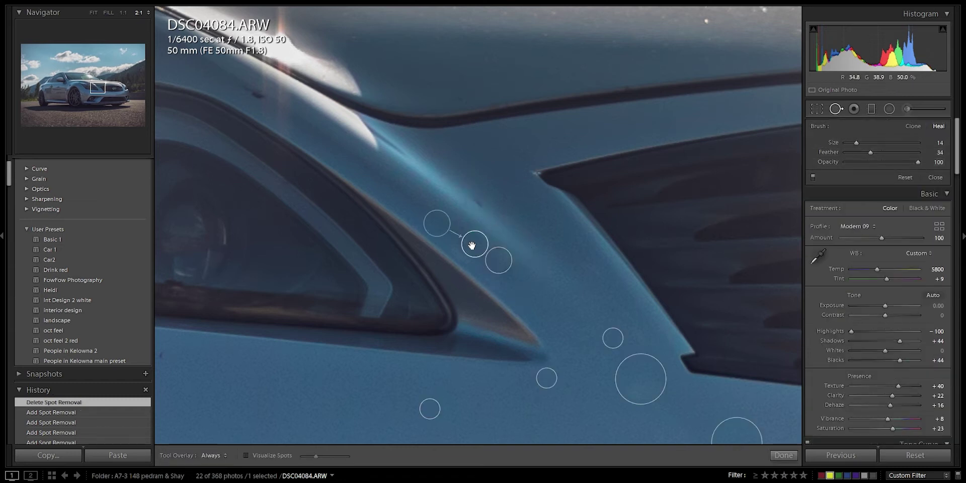
# Step: Delete the lowest healing spot beside the headlight tip and heal that mark with a short size 12 brush stroke instead
pyautogui.click(475, 243)
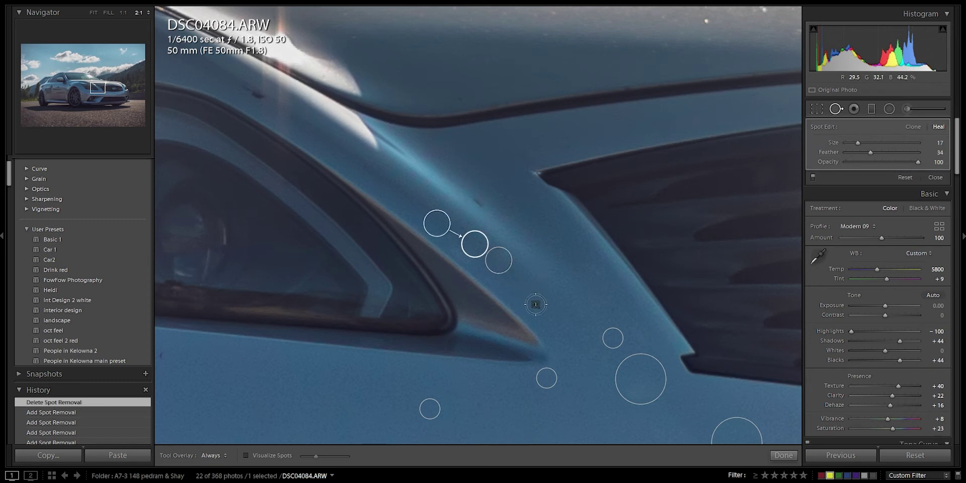
pyautogui.press('q')
pyautogui.press('q')
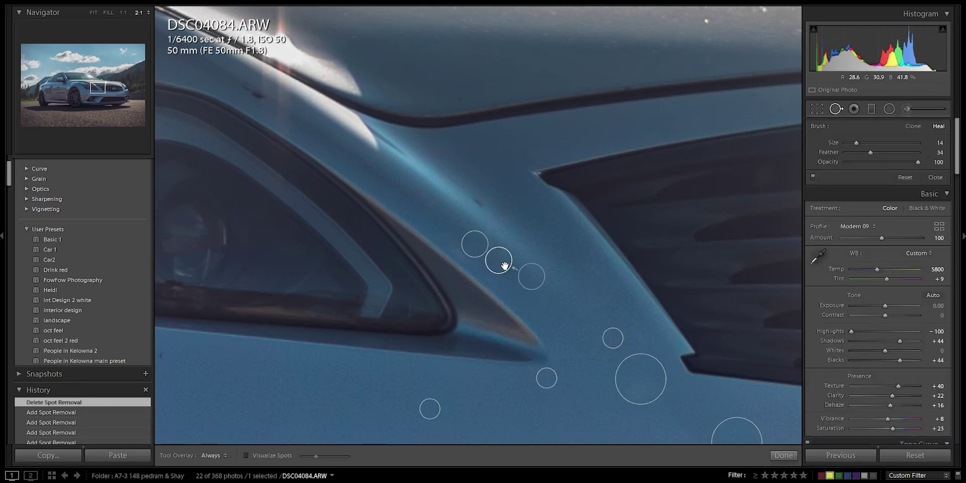
pyautogui.click(500, 261)
pyautogui.click(502, 261)
pyautogui.press('Delete')
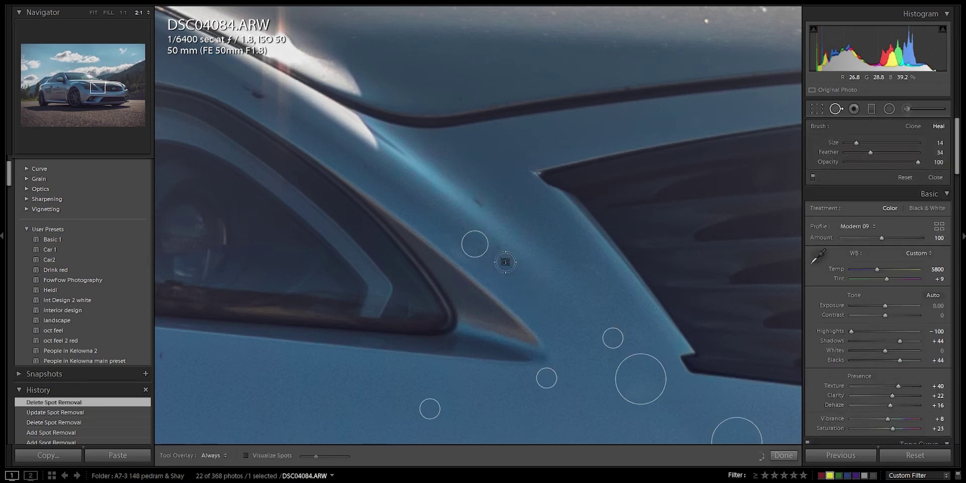
pyautogui.moveTo(496, 263); pyautogui.dragTo(498, 252)
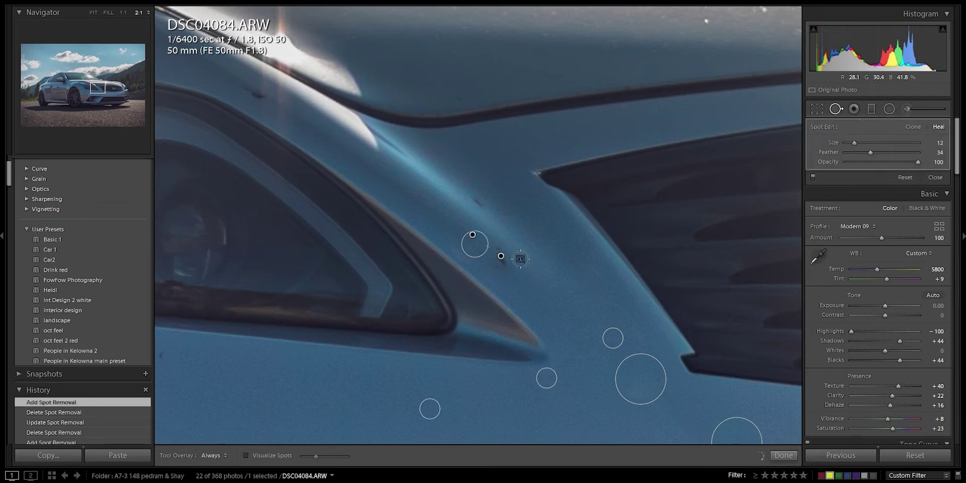
pyautogui.press('q')
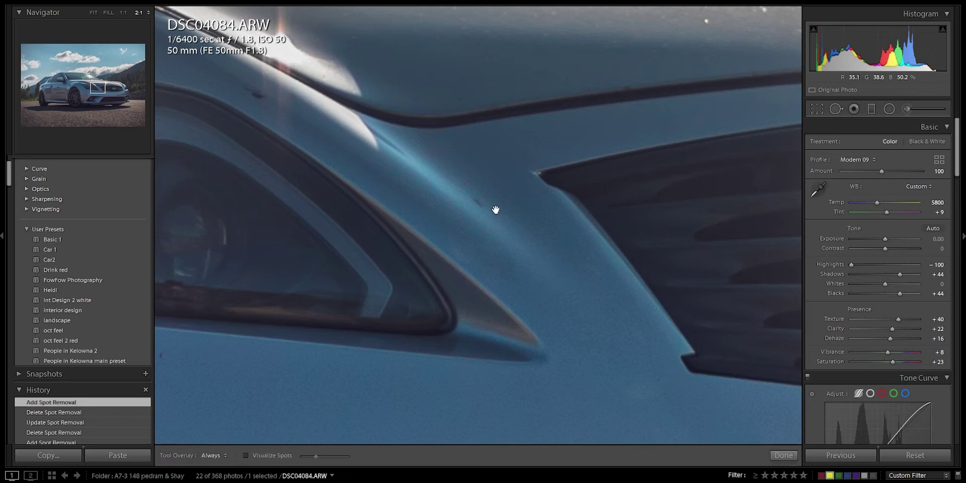
# Step: Heal the mark on the panel highlight nearest the hood with a short size 7 brush stroke
pyautogui.press('q')
pyautogui.click(475, 202)
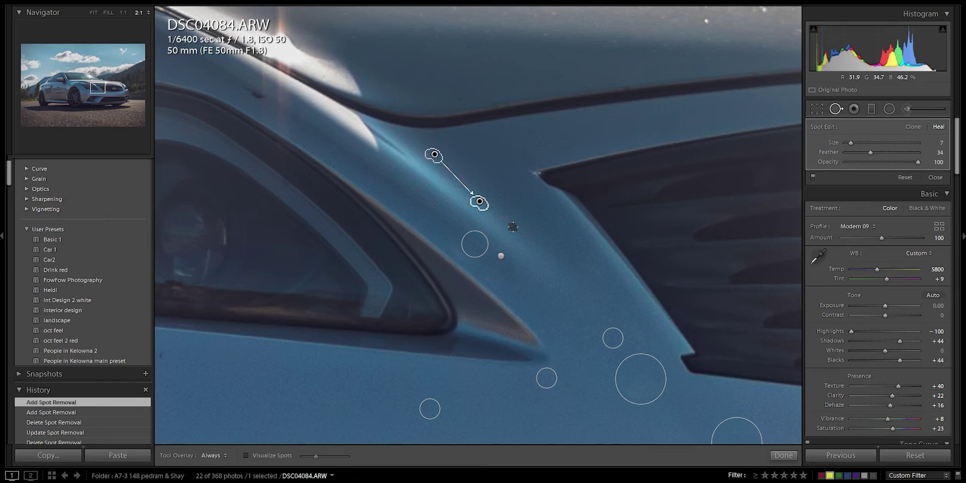
pyautogui.press('q')
# Step: Inspect the headlight and lower bumper, and heal the speck directly beneath the headlight with a size 12 spot
pyautogui.scroll(10, 498, 202)
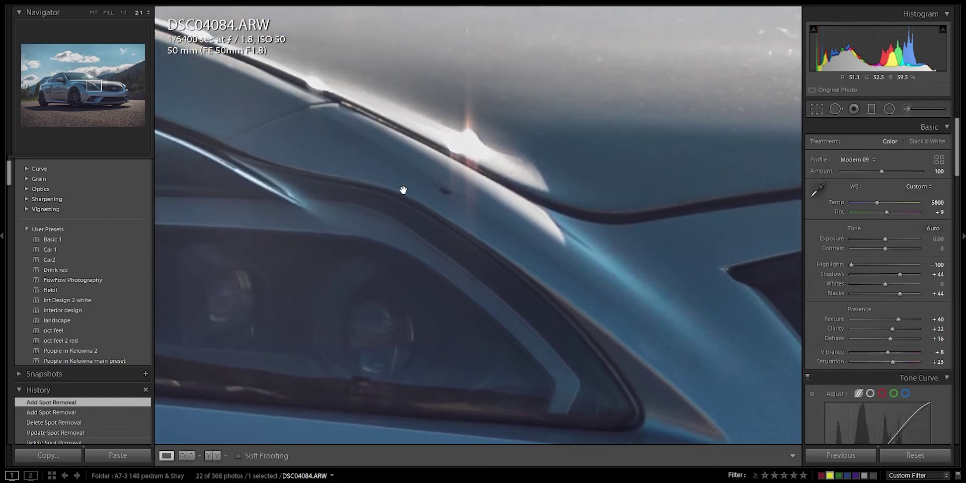
pyautogui.scroll(-8, 493, 201)
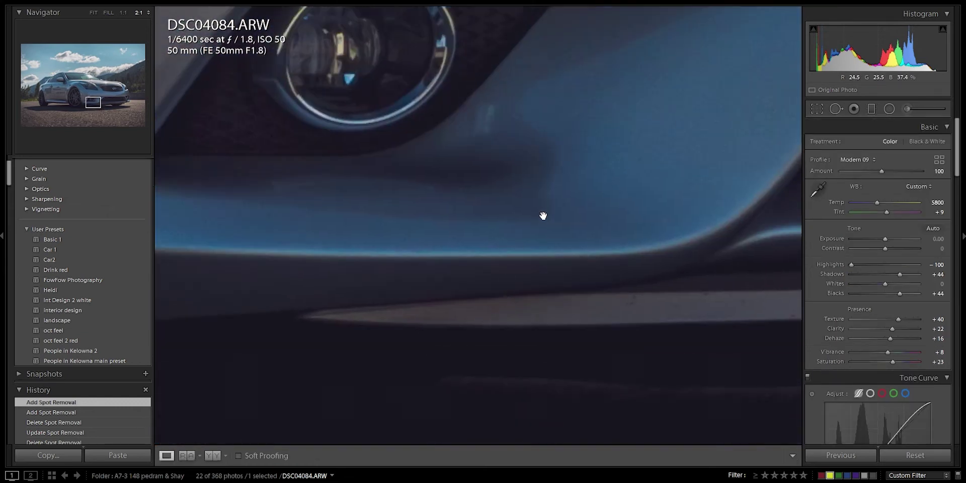
pyautogui.click(538, 216)
pyautogui.click(523, 256)
pyautogui.scroll(8, 524, 205)
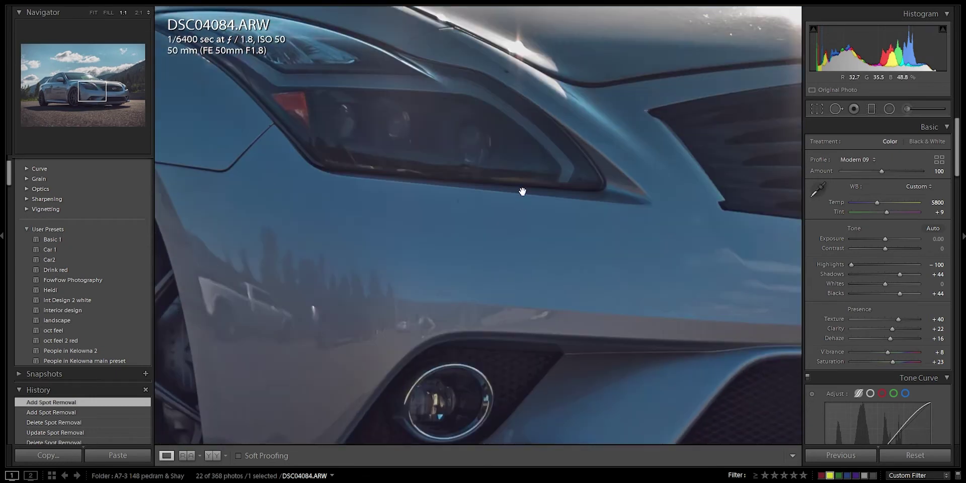
pyautogui.hotkey('ctrl', '=')
pyautogui.moveTo(503, 384); pyautogui.dragTo(500, 216)
pyautogui.press('q')
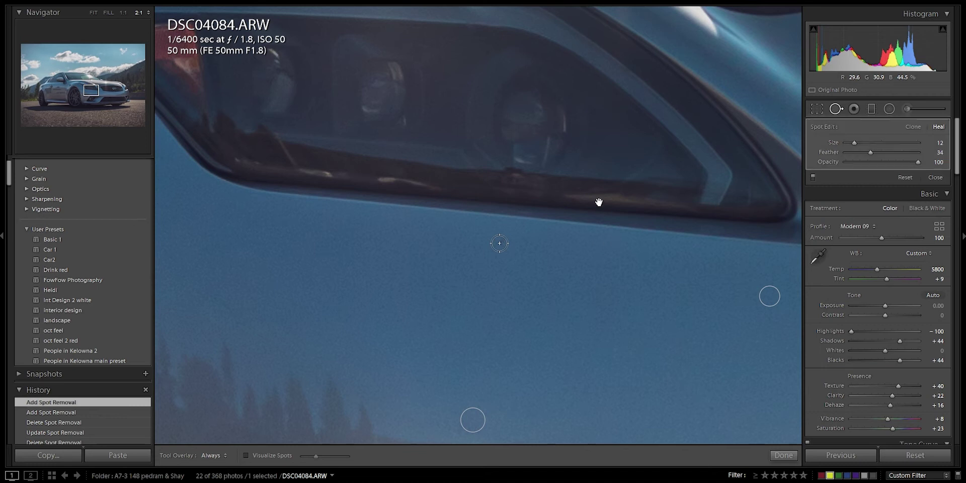
pyautogui.press('q')
pyautogui.scroll(5, 641, 176)
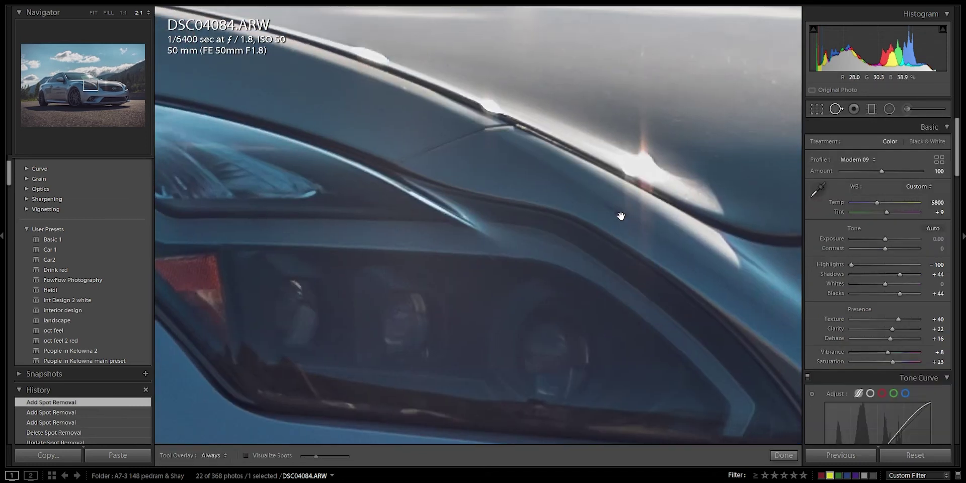
# Step: Heal the mark on the body panel above the headlight with a short size 9 healing brush stroke
pyautogui.press('q')
pyautogui.scroll(-1, 624, 214)
pyautogui.moveTo(623, 215); pyautogui.dragTo(614, 213)
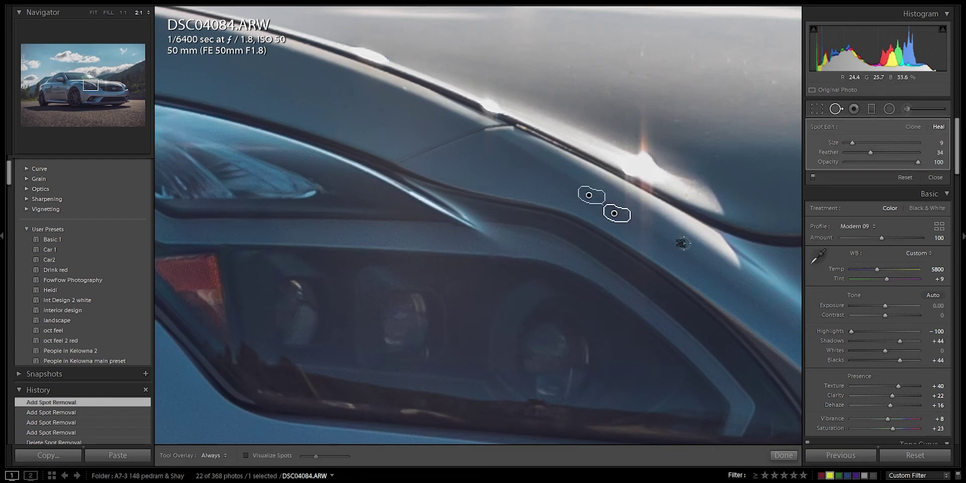
pyautogui.press('q')
# Step: Examine the hood, grille, badge and front bumper up close for remaining specks
pyautogui.hotkey('ctrl', '-')
pyautogui.moveTo(534, 183); pyautogui.dragTo(718, 265)
pyautogui.hscroll(15, 404, 214)
pyautogui.scroll(-5, 404, 213)
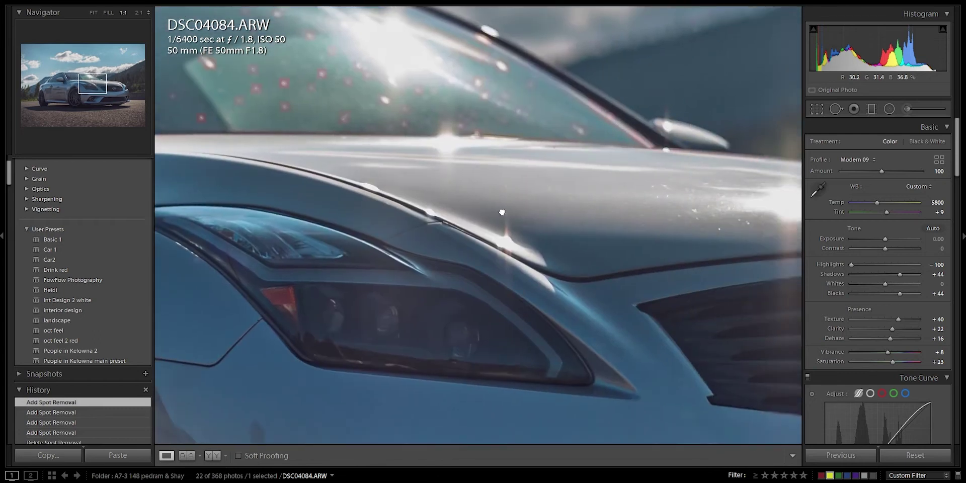
pyautogui.scroll(-4, 468, 134)
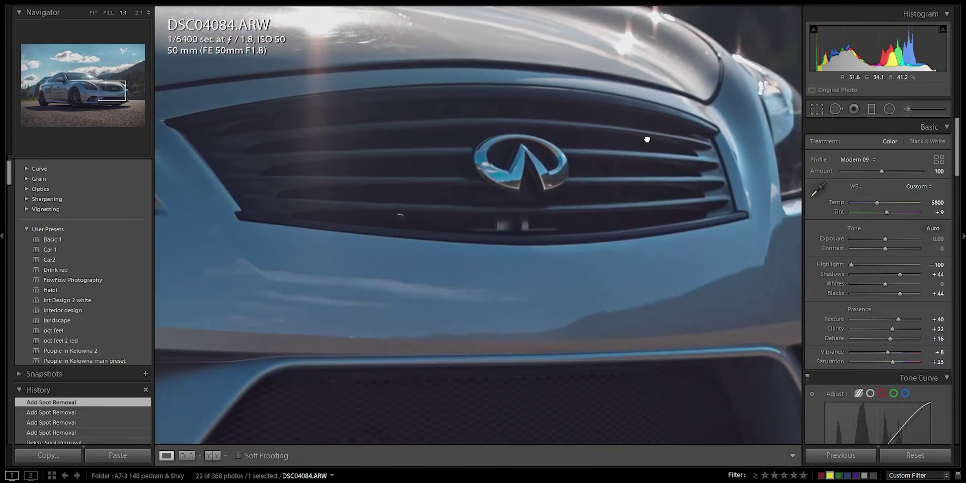
pyautogui.scroll(6, 646, 138)
pyautogui.hscroll(10, 625, 190)
pyautogui.scroll(-3, 625, 189)
pyautogui.hscroll(4, 514, 162)
pyautogui.scroll(-10, 514, 161)
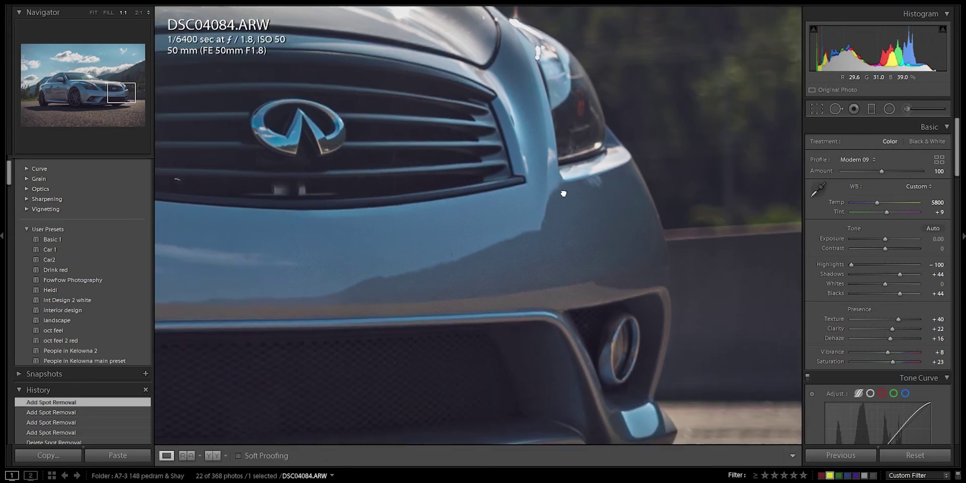
# Step: Heal the dark mark under the blue lip of the lower grille with a size 12 spot, and nudge its source slightly away
pyautogui.hotkey('ctrl', '=')
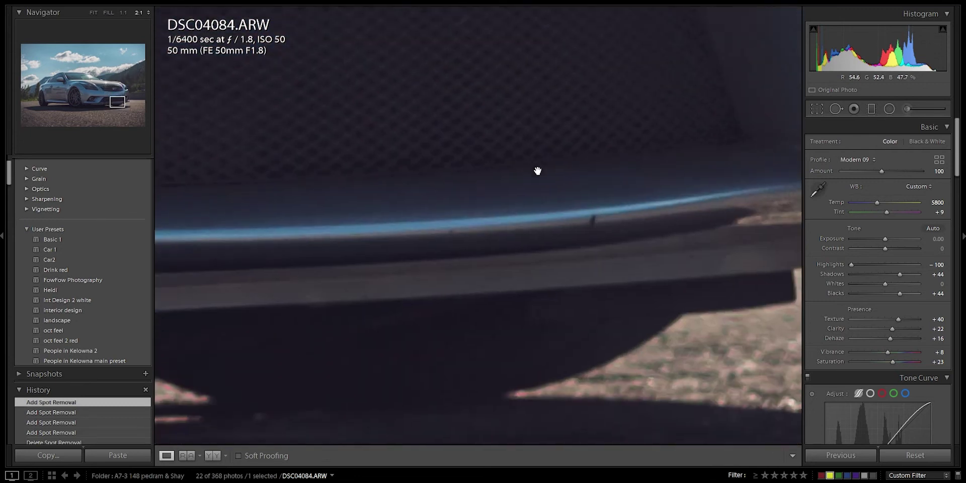
pyautogui.press('q')
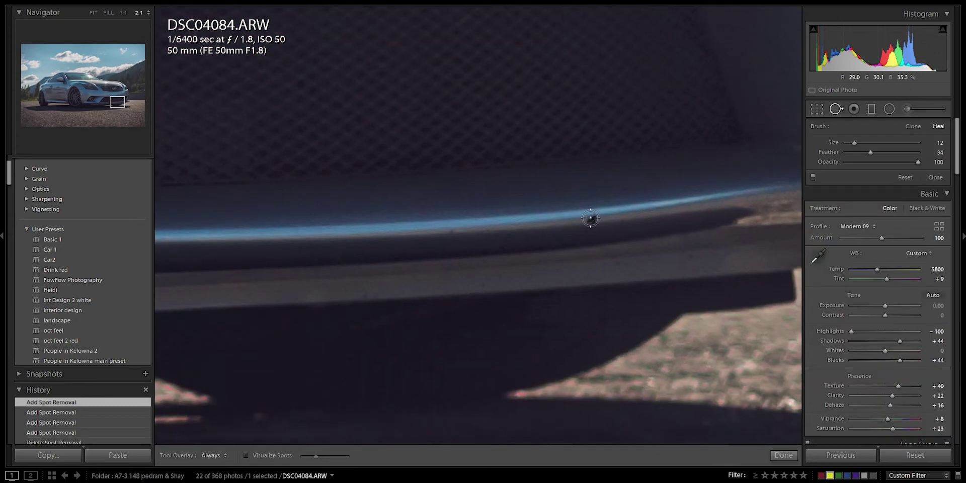
pyautogui.click(592, 220)
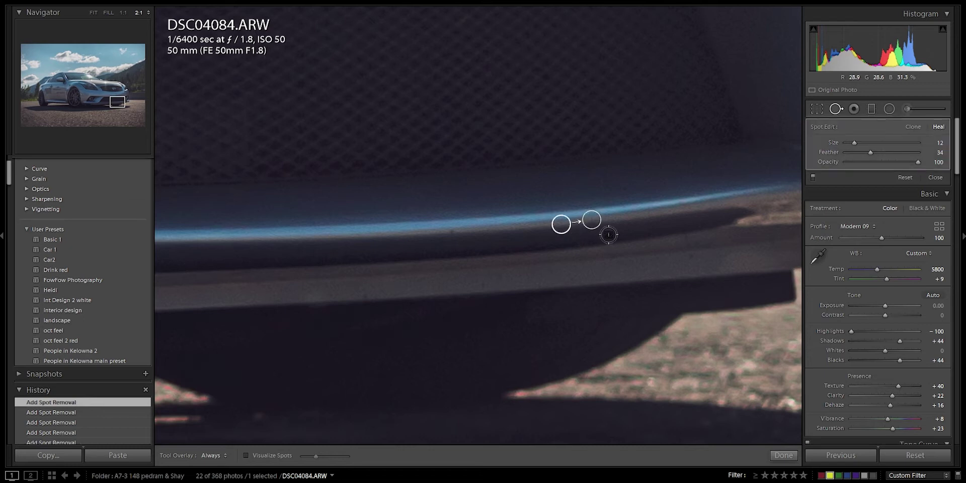
pyautogui.press('h')
pyautogui.press('h')
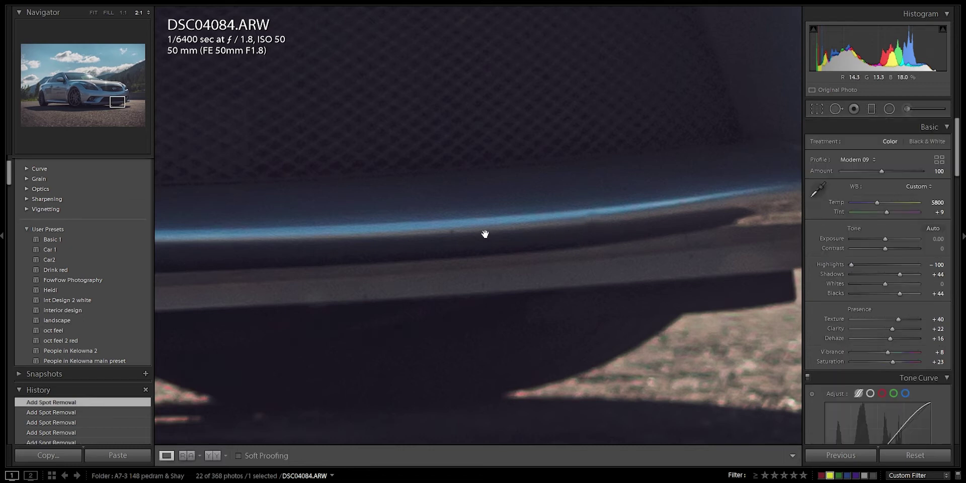
pyautogui.moveTo(590, 220); pyautogui.dragTo(558, 224)
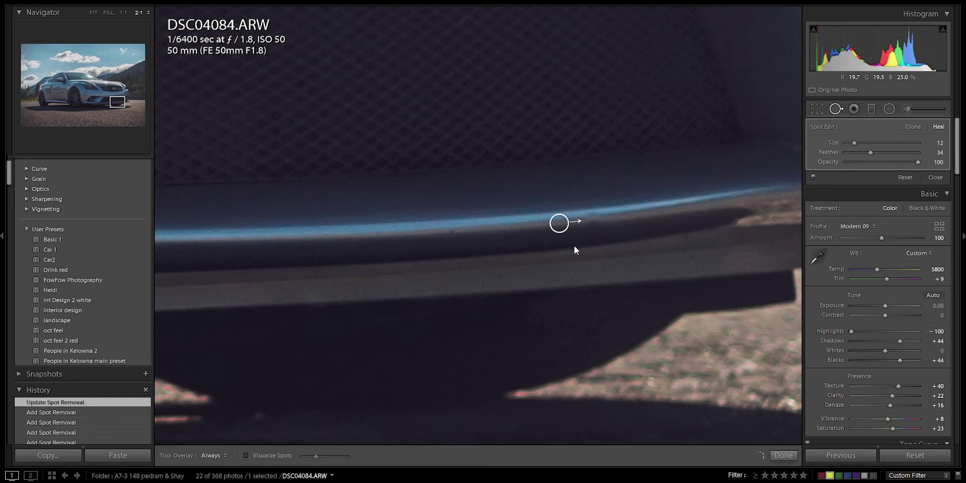
pyautogui.press('space')
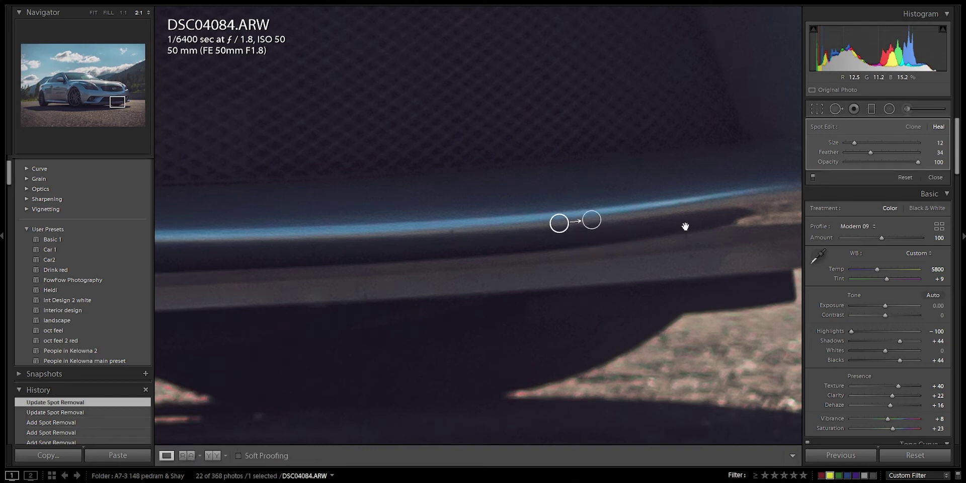
# Step: Heal the specks on the lower grille's blue lip and on the grey splitter beneath it with size 9 spots
pyautogui.click(525, 217)
pyautogui.click(500, 253)
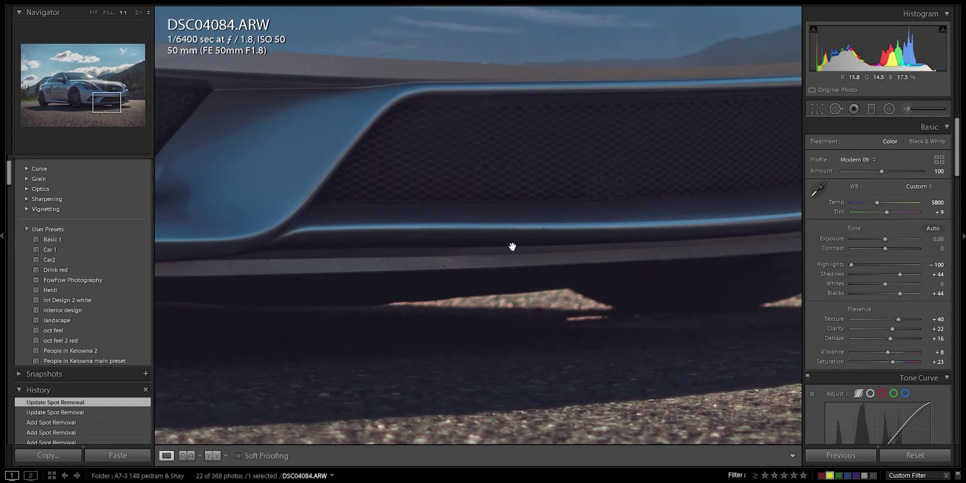
pyautogui.click(507, 251)
pyautogui.press('q')
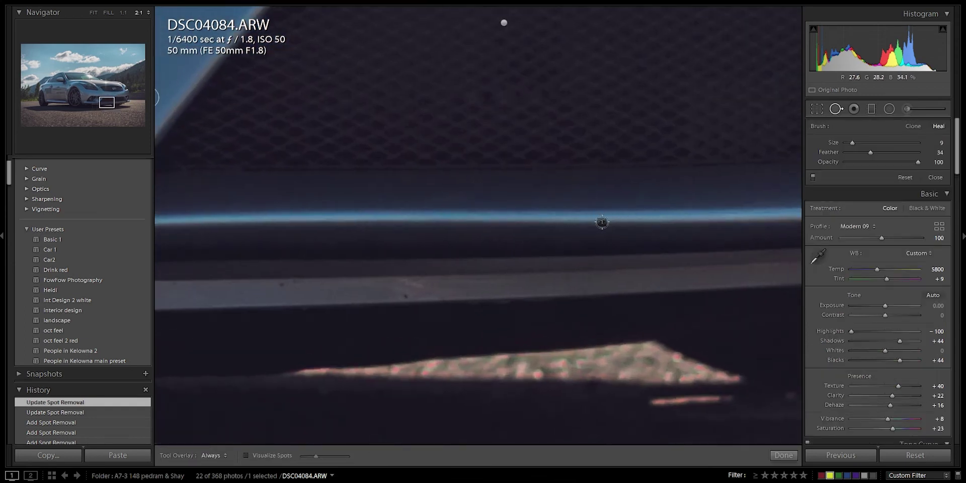
pyautogui.click(403, 296)
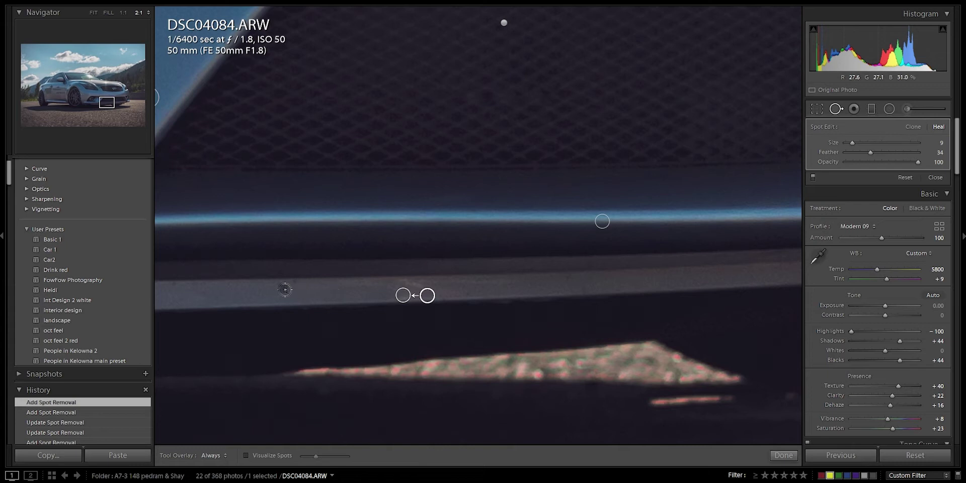
pyautogui.press('q')
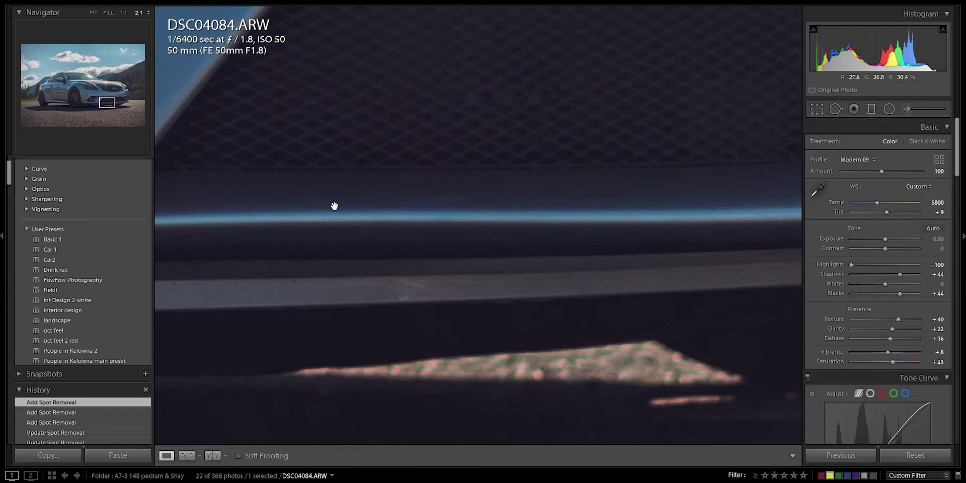
# Step: Examine the front wheel, fender, headlight, mirror and windshield, comparing close views with the whole car for remaining specks
pyautogui.click(327, 203)
pyautogui.moveTo(409, 241); pyautogui.dragTo(569, 200)
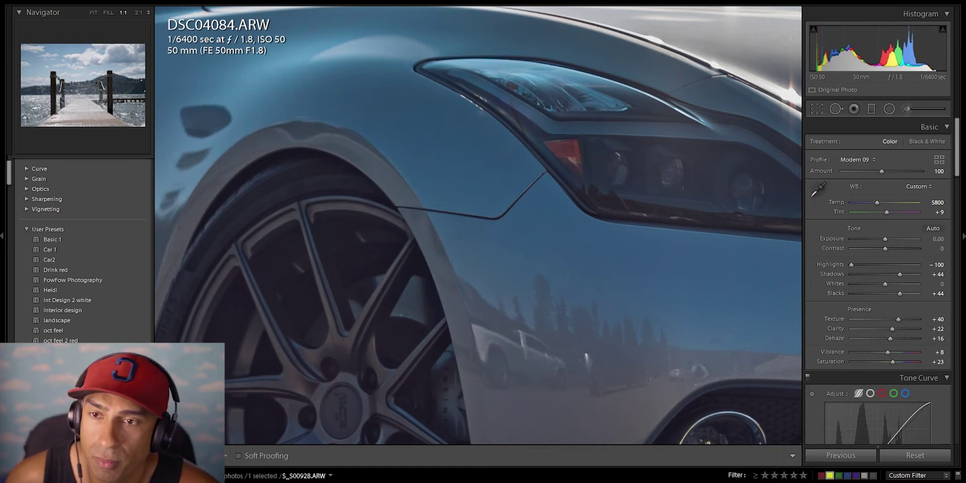
pyautogui.click(357, 338)
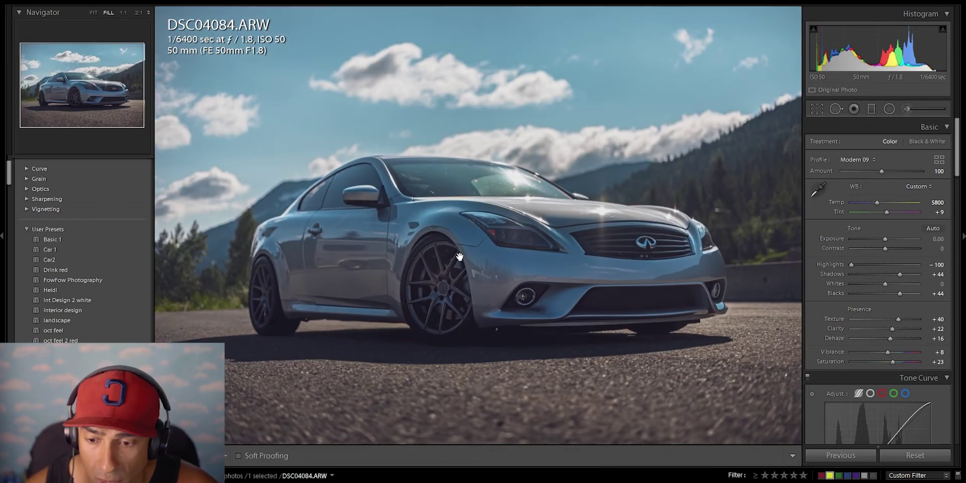
pyautogui.click(458, 204)
pyautogui.hotkey('ctrl', '-')
pyautogui.moveTo(519, 360); pyautogui.dragTo(582, 334)
pyautogui.click(531, 242)
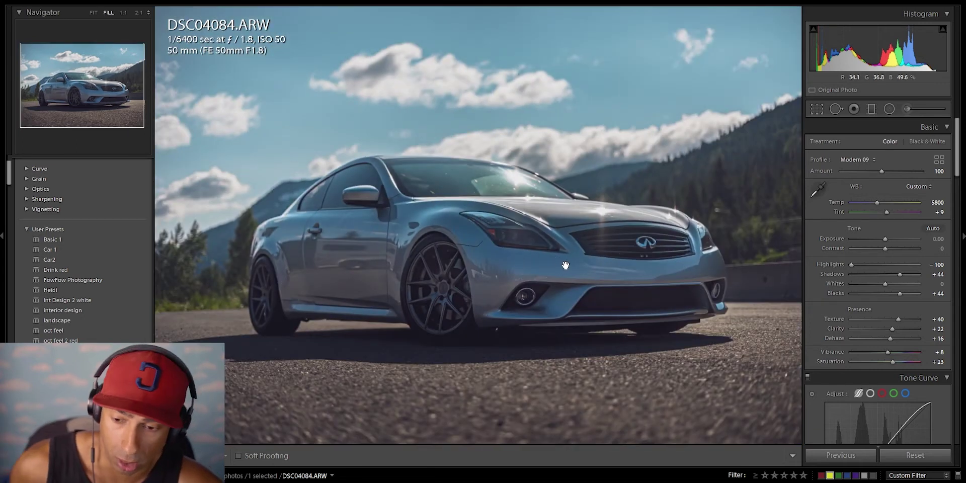
pyautogui.click(561, 266)
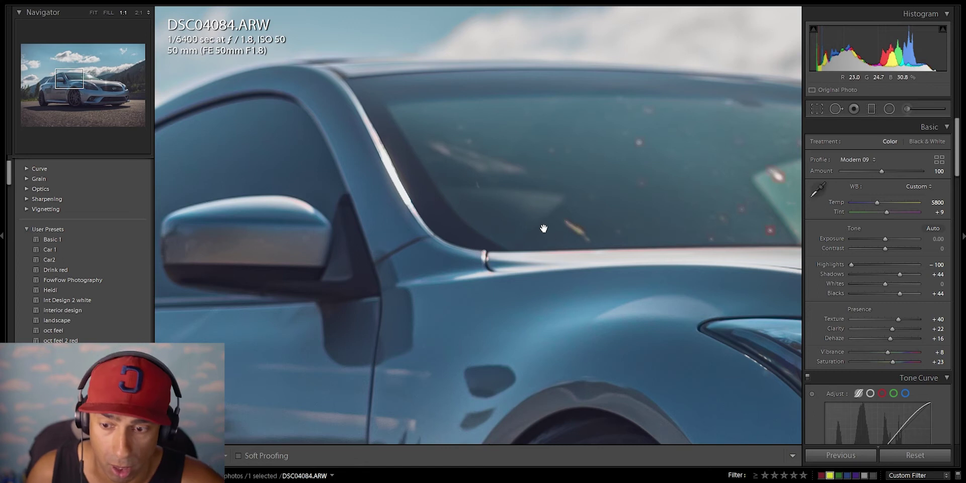
pyautogui.click(578, 221)
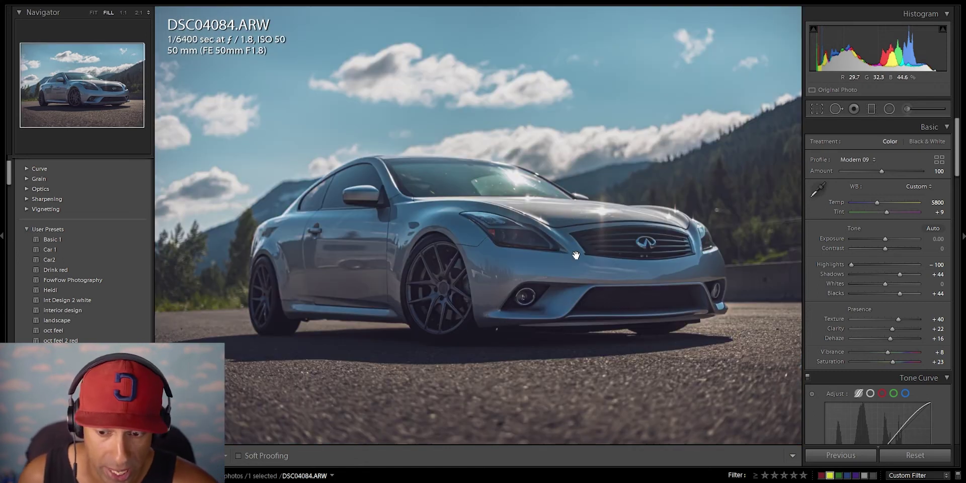
pyautogui.moveTo(394, 253); pyautogui.dragTo(508, 226)
pyautogui.moveTo(452, 294); pyautogui.dragTo(477, 410)
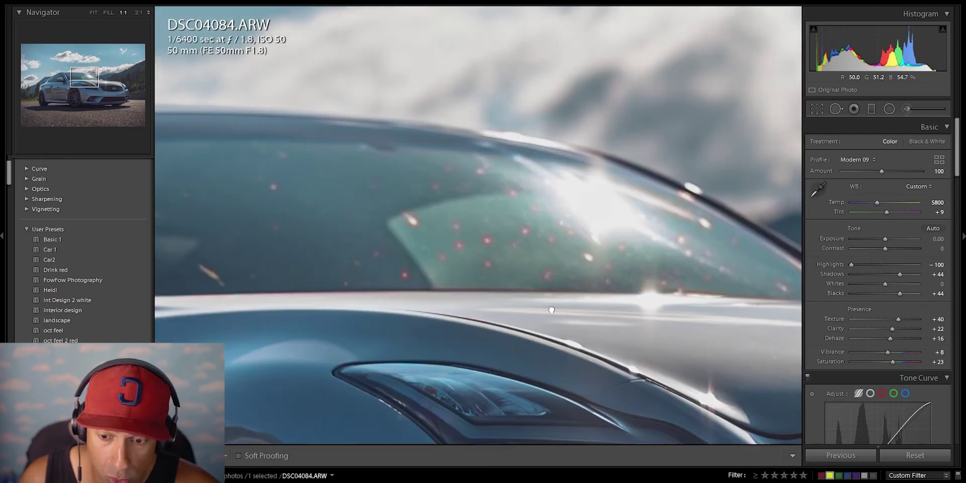
pyautogui.moveTo(619, 327); pyautogui.dragTo(690, 294)
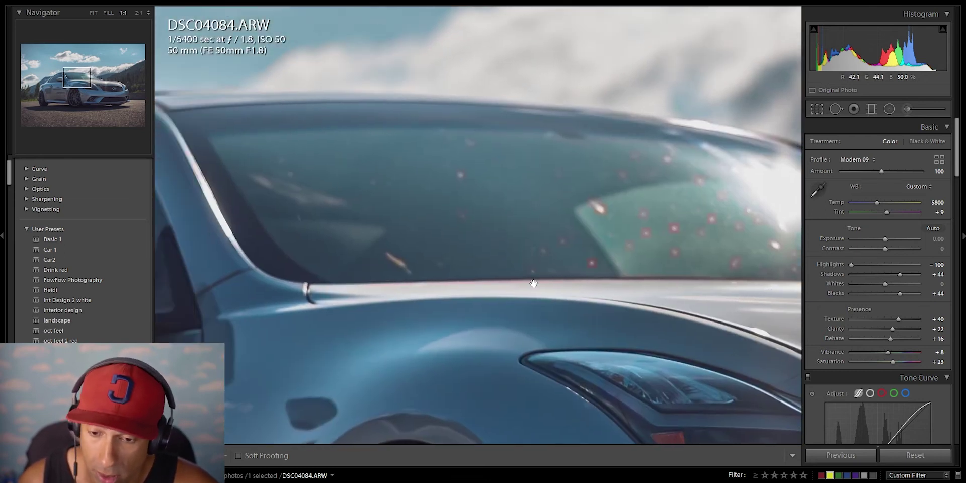
pyautogui.moveTo(565, 272)
pyautogui.mouseDown()
pyautogui.moveTo(542, 275)
pyautogui.moveTo(570, 256)
pyautogui.mouseUp()
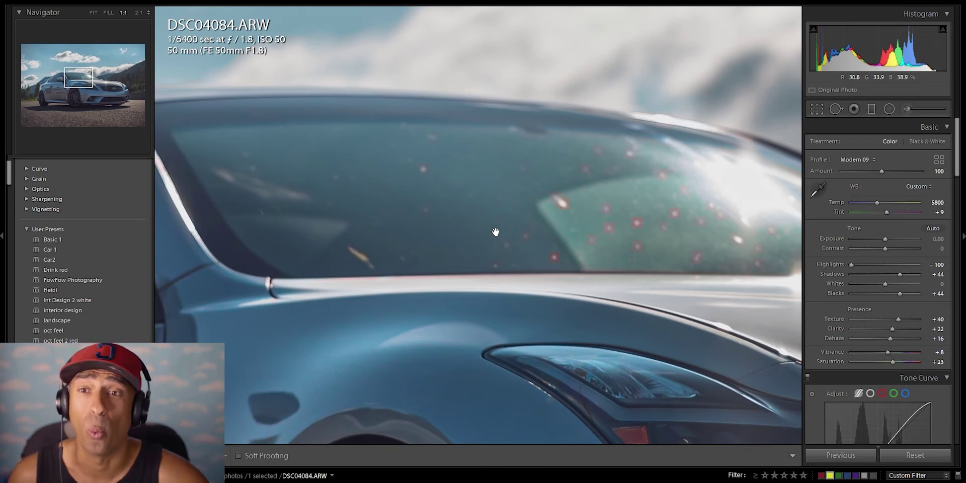
# Step: Heal two specks on the dark windshield glass with size 22 spots, and brush over the bright flare at the green reflection's edge
pyautogui.press('q')
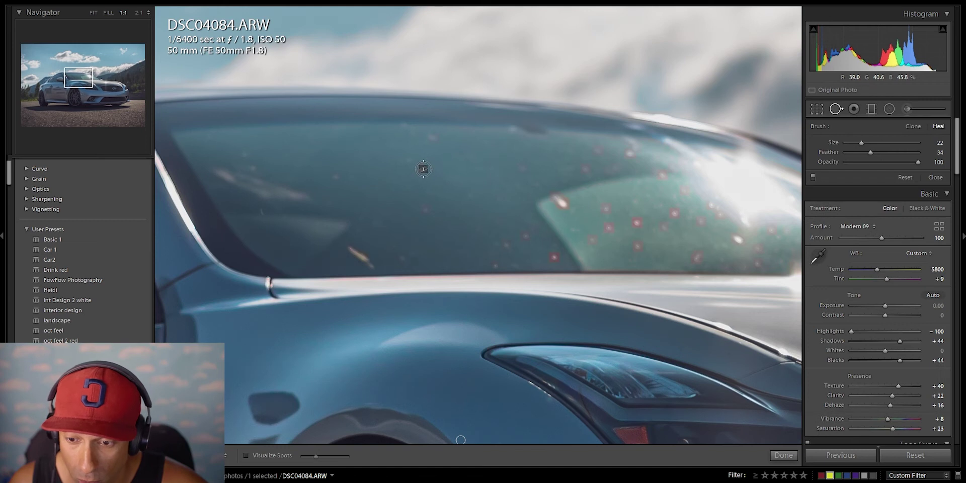
pyautogui.click(423, 169)
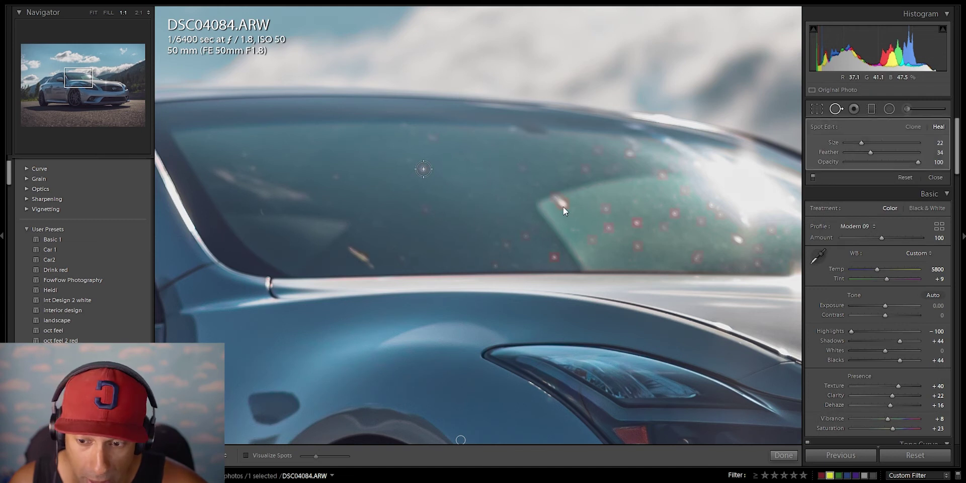
pyautogui.click(429, 207)
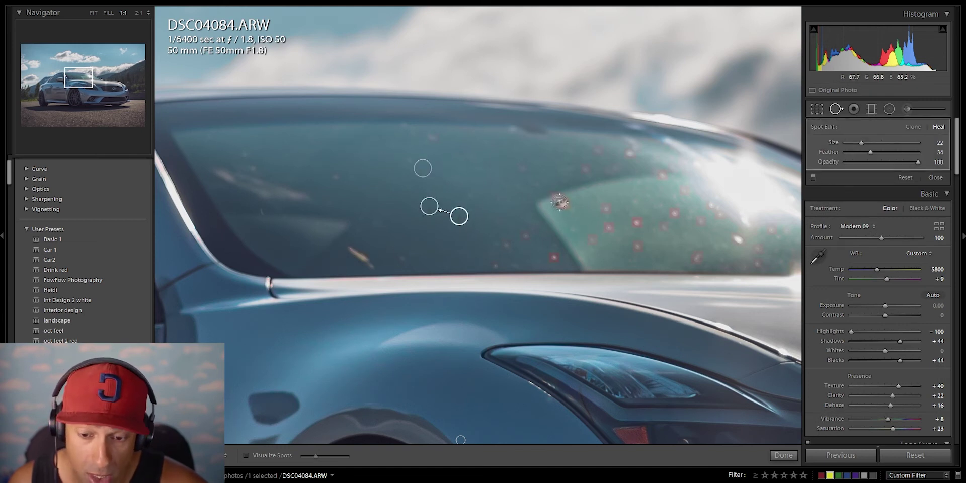
pyautogui.moveTo(564, 203); pyautogui.dragTo(554, 201)
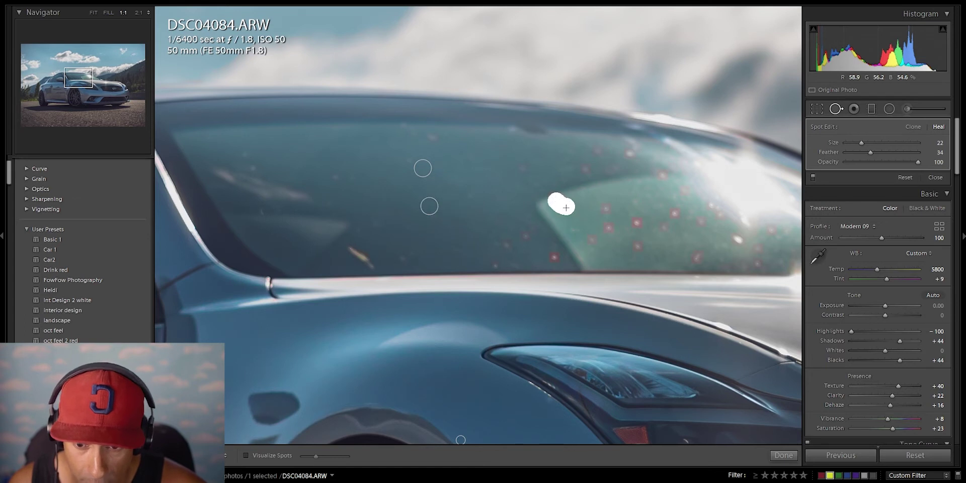
# Step: Heal the specks inside the green reflection's near edge and on the adjacent dark glass with size 22 spots
pyautogui.click(608, 229)
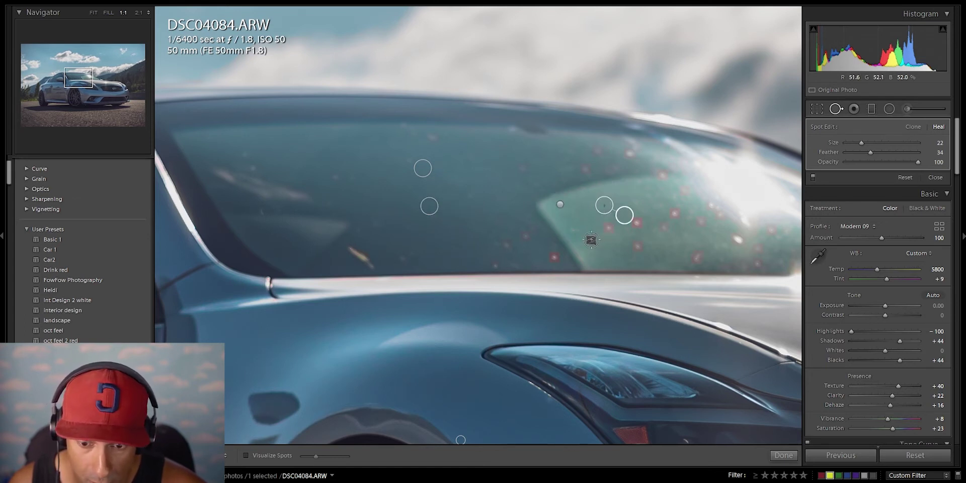
pyautogui.click(551, 257)
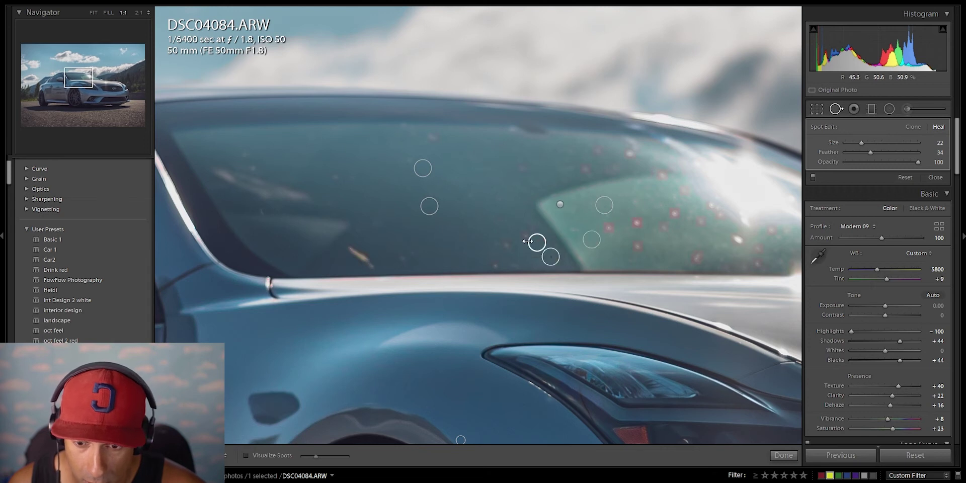
pyautogui.click(505, 245)
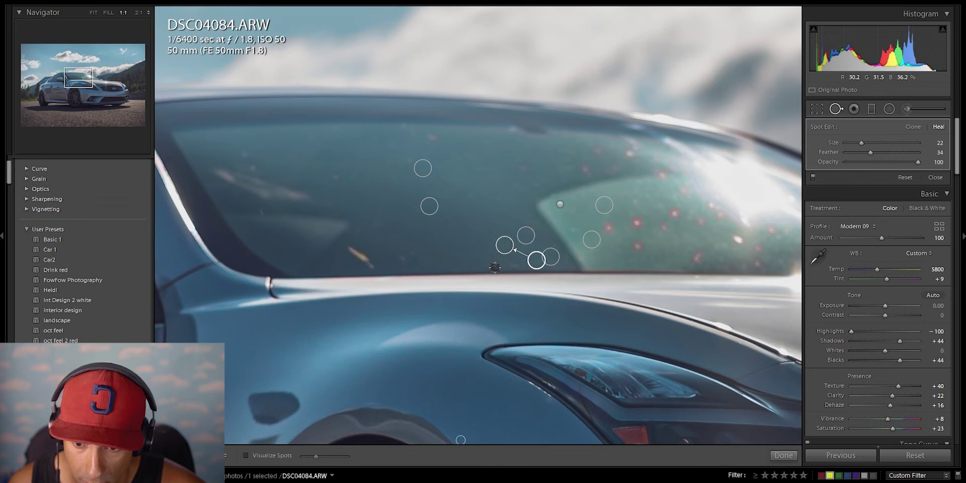
# Step: Try healing the speck at the windshield's lower edge with a size 14 spot, and move its source from the headlight onto the glass
pyautogui.click(495, 266)
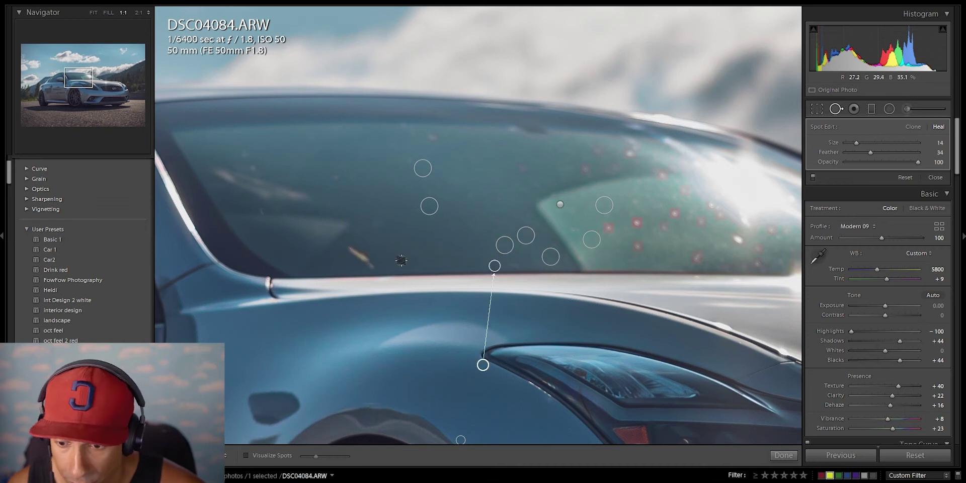
pyautogui.press('q')
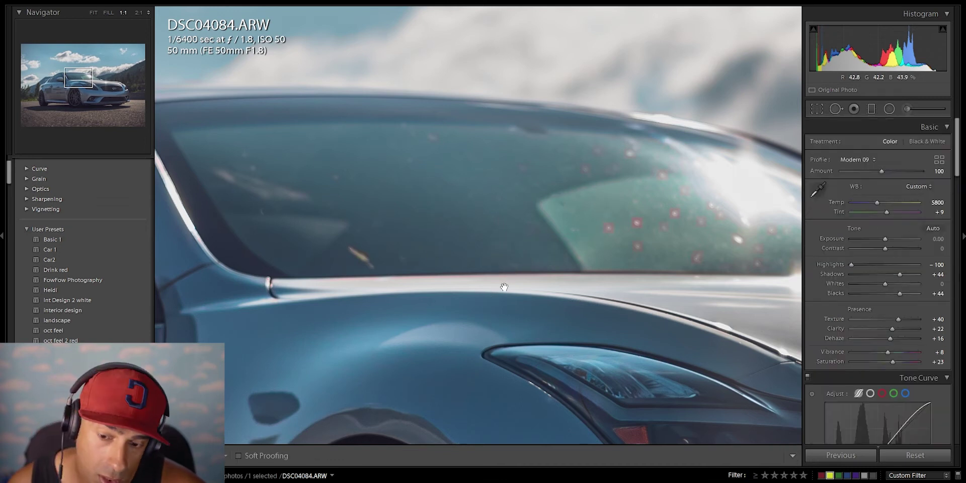
pyautogui.press('q')
pyautogui.click(495, 267)
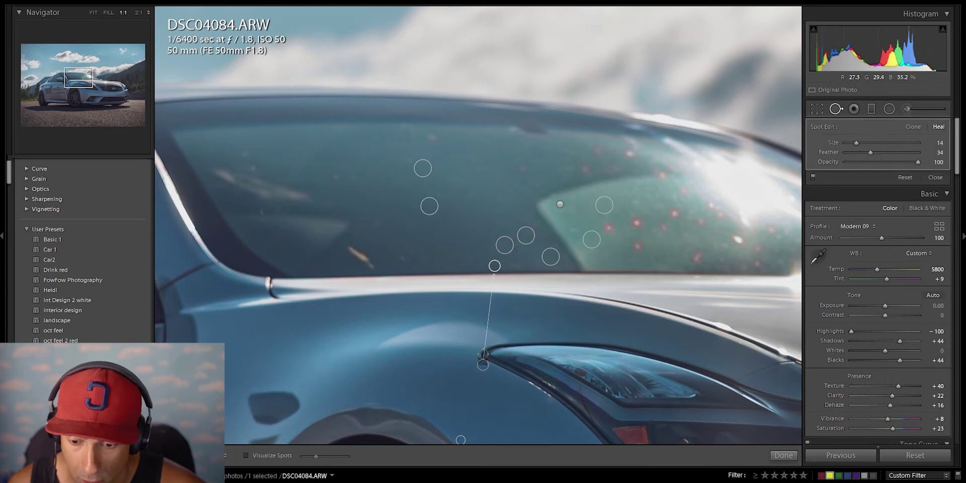
pyautogui.moveTo(482, 364)
pyautogui.mouseDown()
pyautogui.moveTo(477, 373)
pyautogui.moveTo(463, 239)
pyautogui.mouseUp()
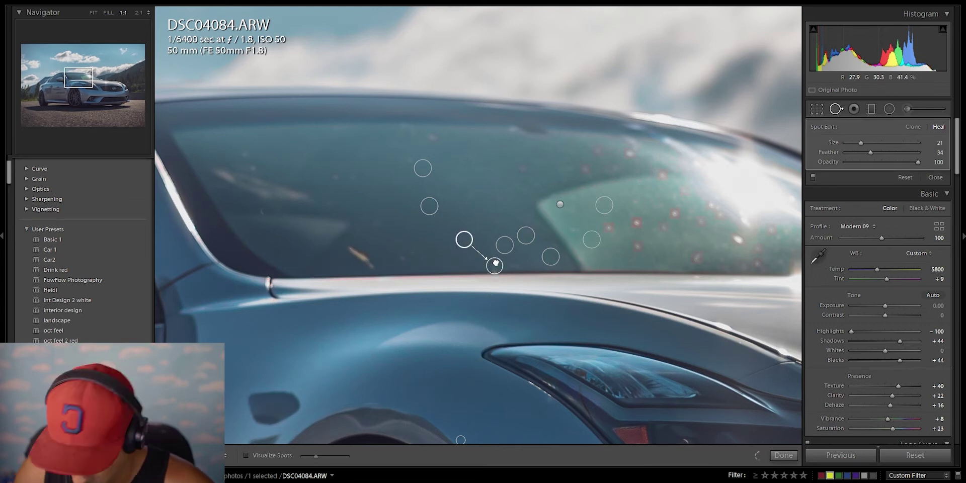
# Step: Delete the healing spot at the windshield's lower edge and heal that speck with a size 18 spot instead
pyautogui.press('Delete')
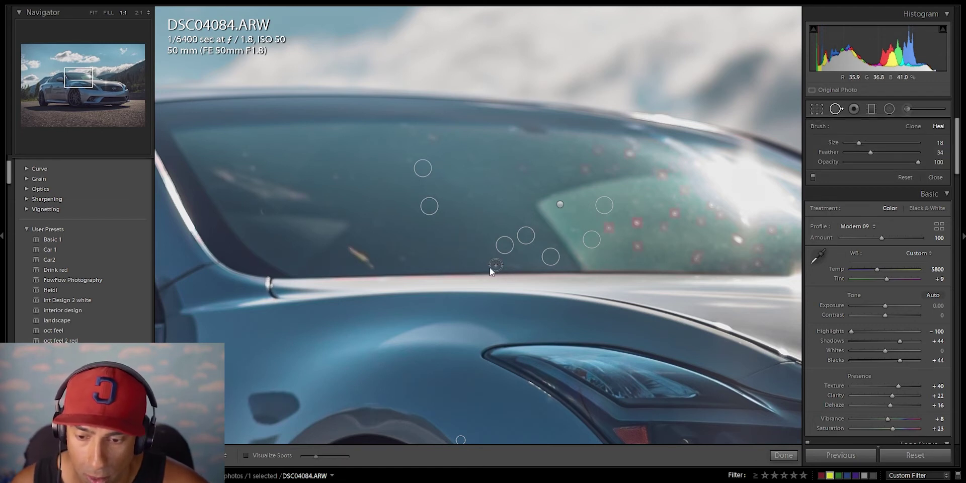
pyautogui.click(495, 265)
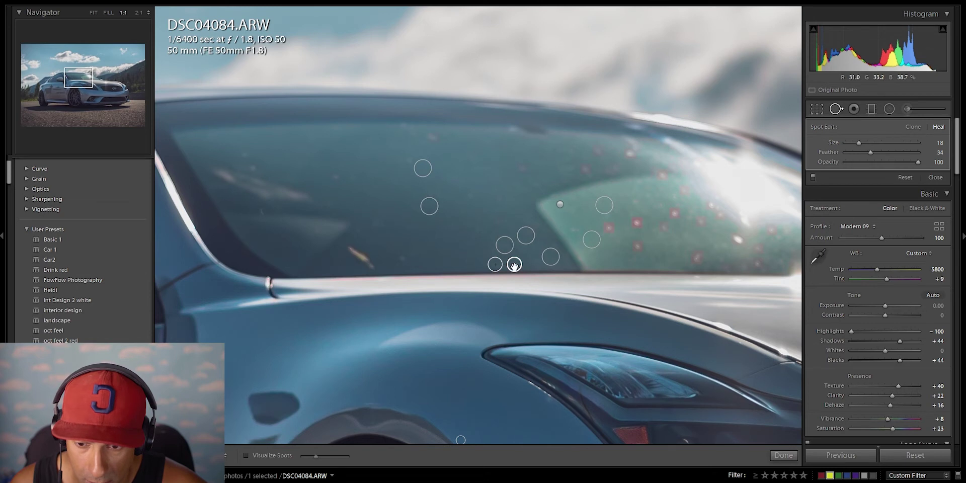
# Step: Move the lower-edge spot's source up on the dark glass, and heal two specks low in the green reflection with size 23 and 25 spots
pyautogui.moveTo(480, 251); pyautogui.dragTo(482, 254)
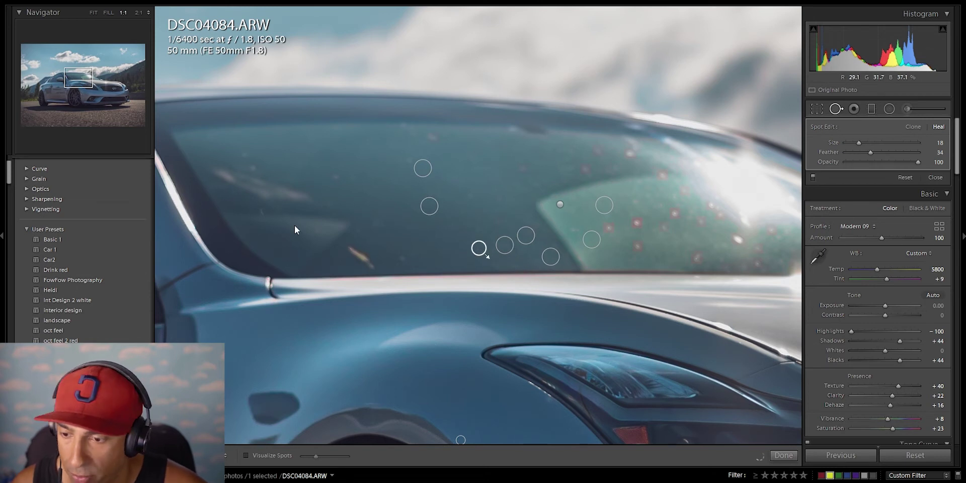
pyautogui.click(639, 246)
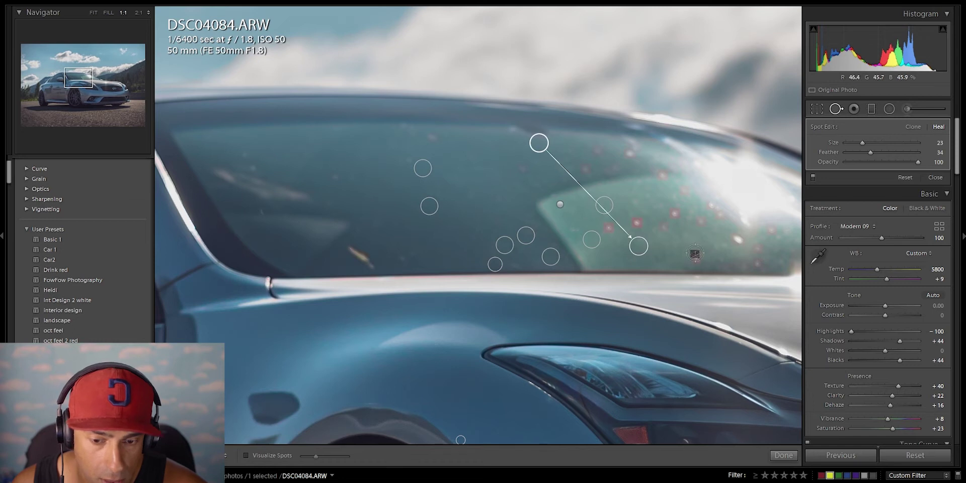
pyautogui.hotkey('ctrl', '=')
pyautogui.moveTo(733, 242); pyautogui.dragTo(404, 196)
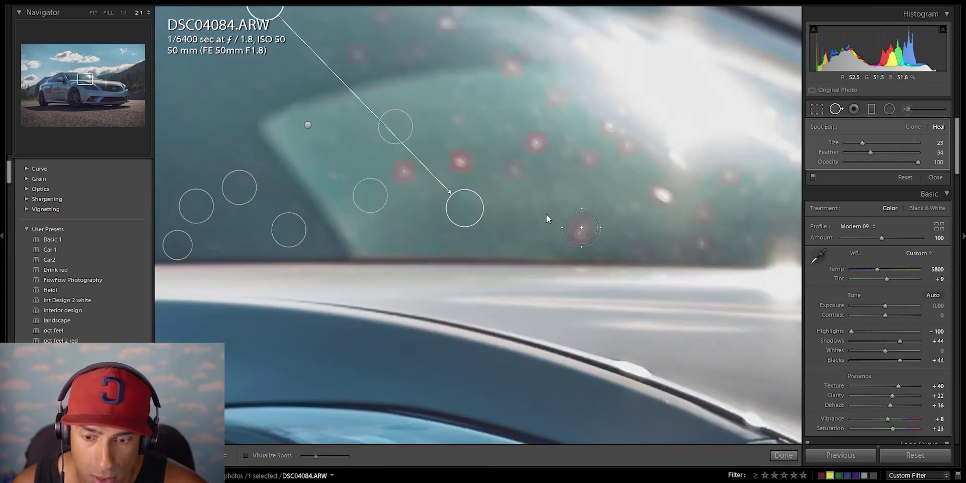
pyautogui.click(581, 228)
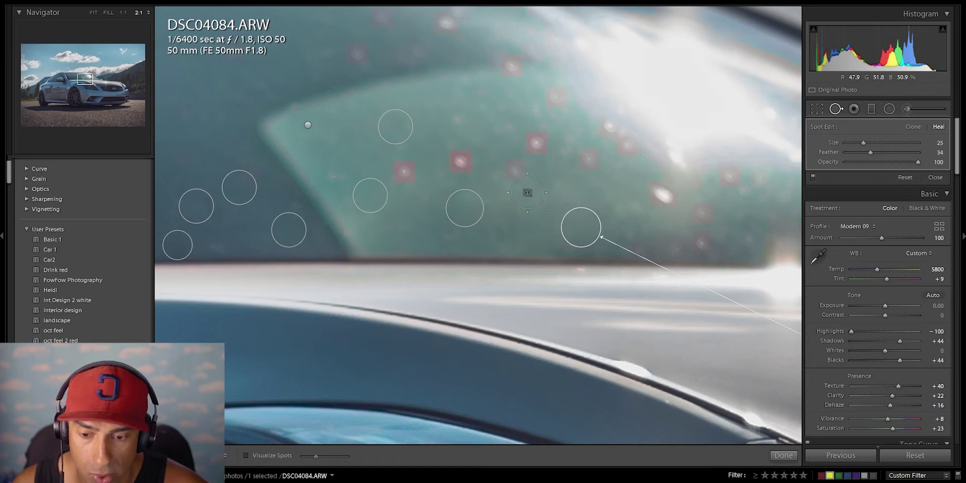
# Step: Heal four red specks across the middle of the green reflection with spots up to size 25, sourcing the last one from inside the reflection
pyautogui.click(511, 167)
pyautogui.click(460, 160)
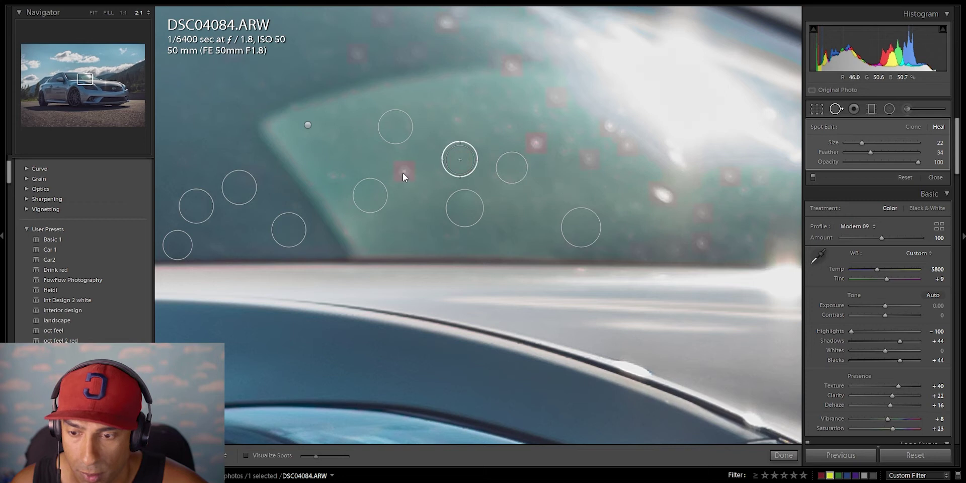
pyautogui.click(403, 171)
pyautogui.click(536, 144)
pyautogui.moveTo(593, 166); pyautogui.dragTo(559, 190)
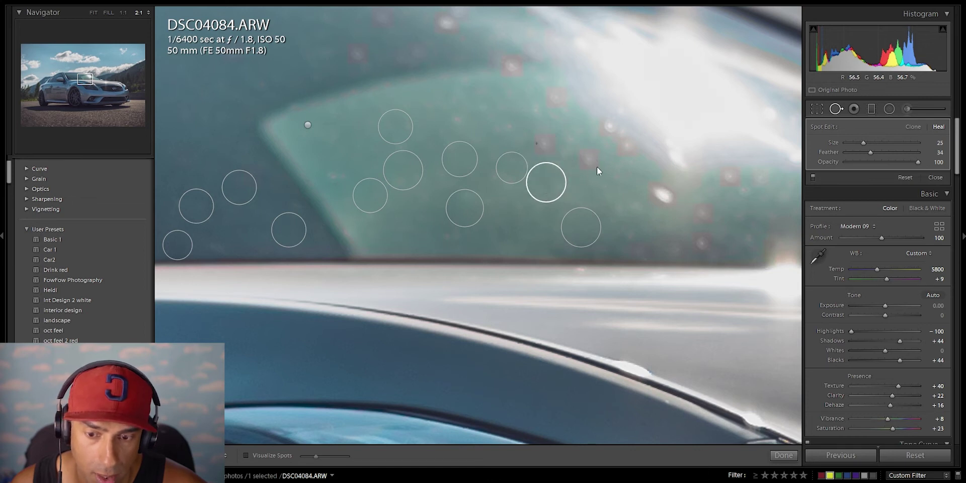
# Step: Heal two specks nearer the glare with size 25 spots, and move the first one's source onto clean glass within the green reflection
pyautogui.moveTo(590, 161); pyautogui.dragTo(586, 164)
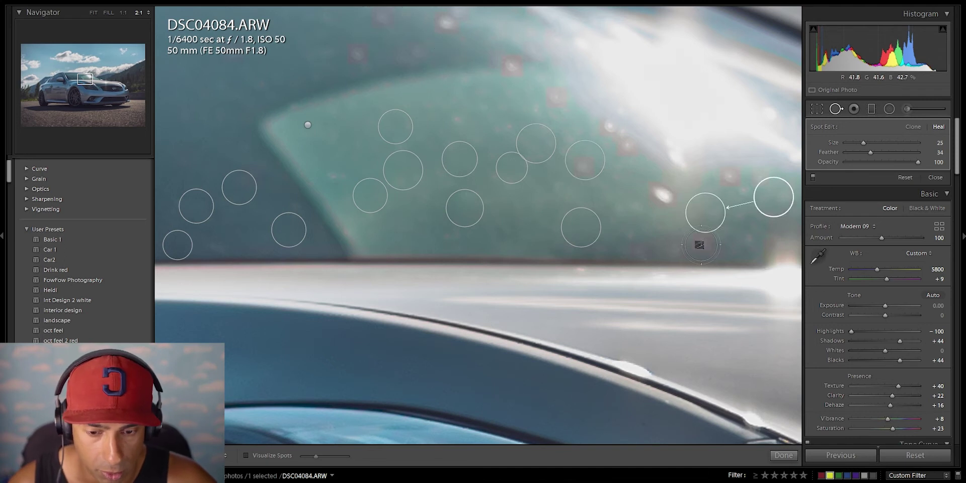
pyautogui.press('q')
pyautogui.press('q')
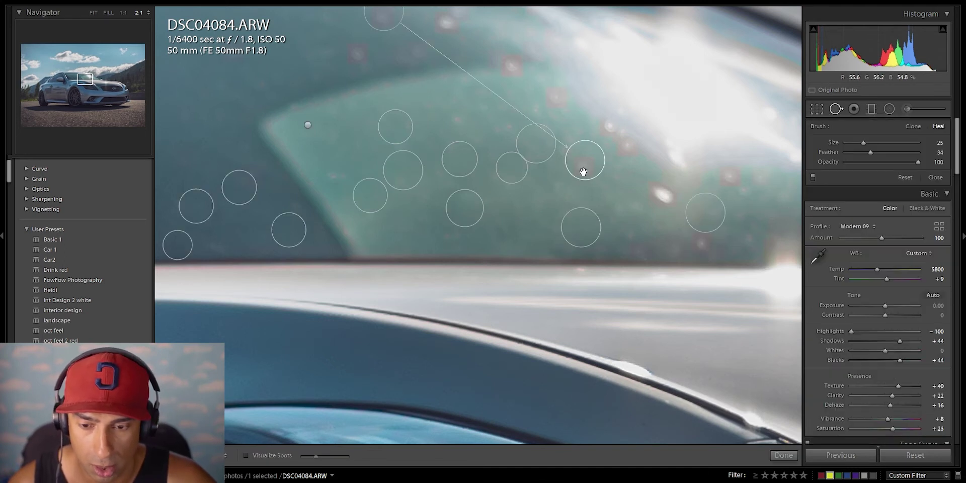
pyautogui.click(584, 168)
pyautogui.moveTo(381, 15)
pyautogui.mouseDown()
pyautogui.moveTo(464, 105)
pyautogui.moveTo(412, 99)
pyautogui.moveTo(421, 108)
pyautogui.mouseUp()
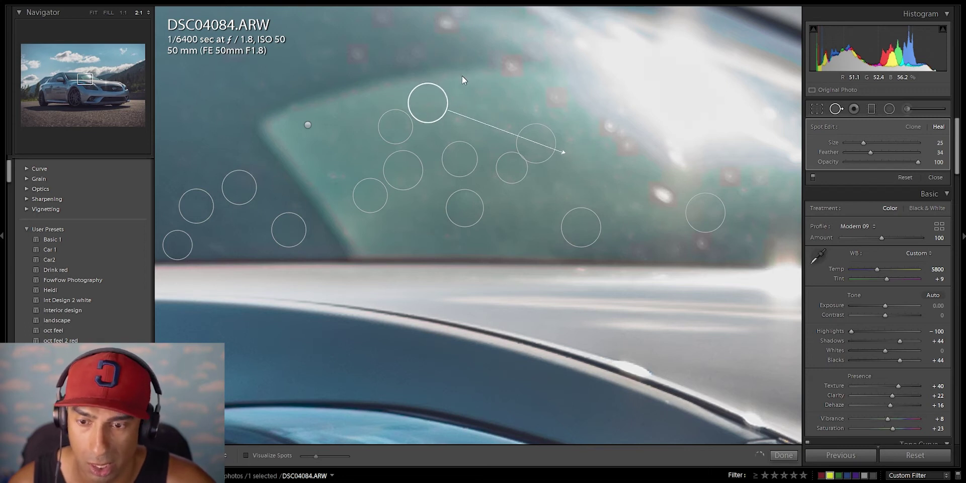
pyautogui.press('q')
# Step: Heal the two red specks on the darker glass above the green reflection with size 26 spots
pyautogui.moveTo(471, 71); pyautogui.dragTo(476, 200)
pyautogui.press('q')
pyautogui.press('q')
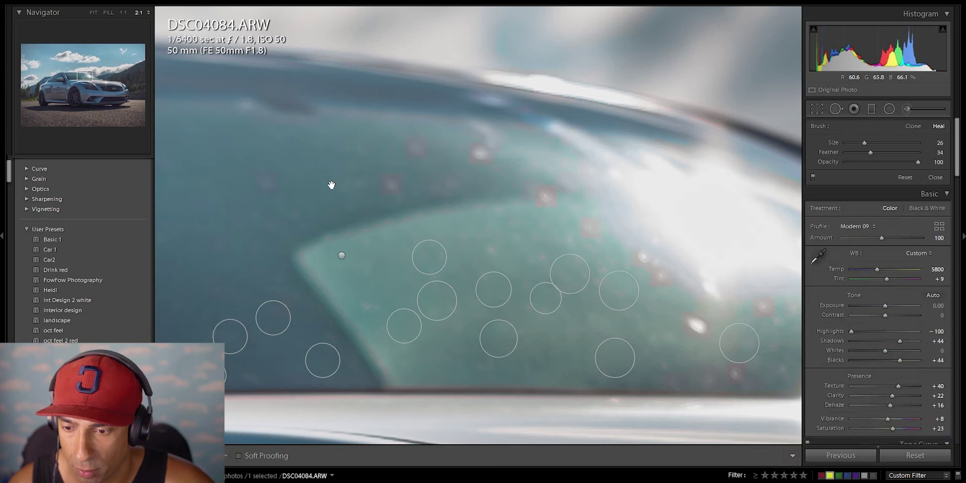
pyautogui.press('q')
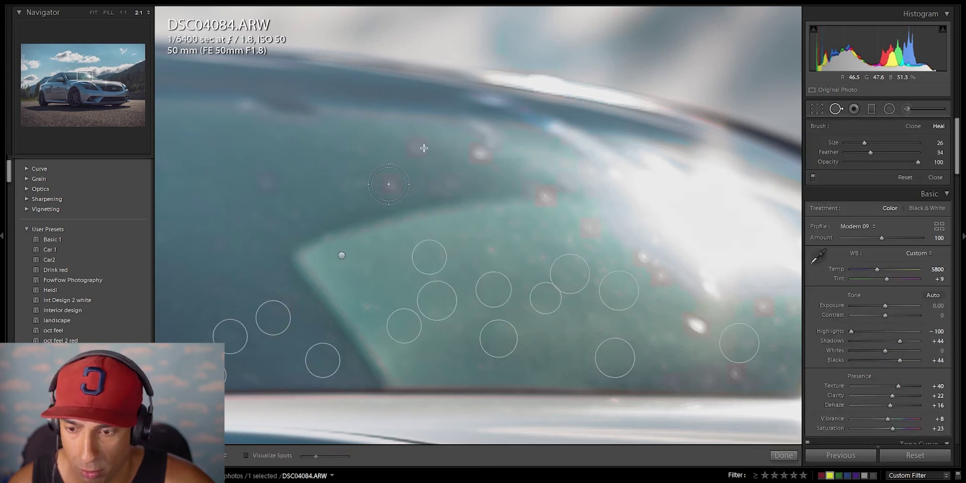
pyautogui.click(388, 184)
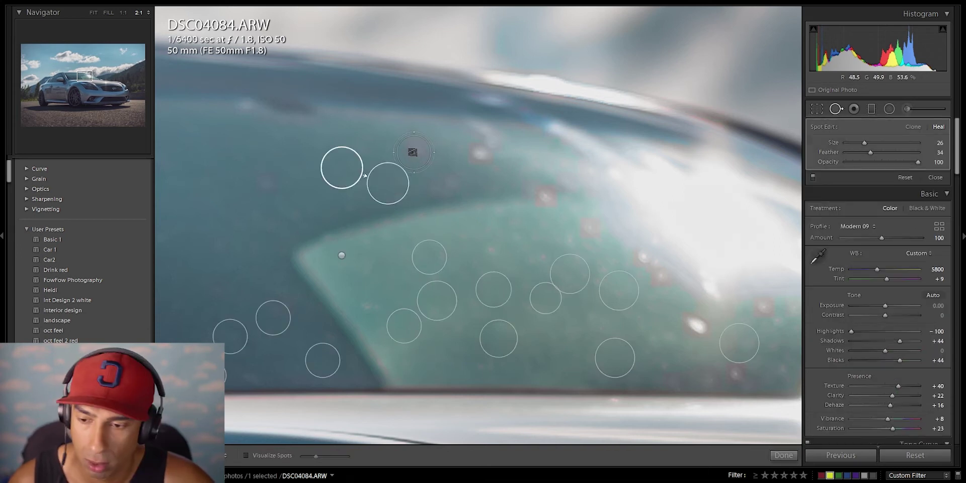
pyautogui.click(417, 148)
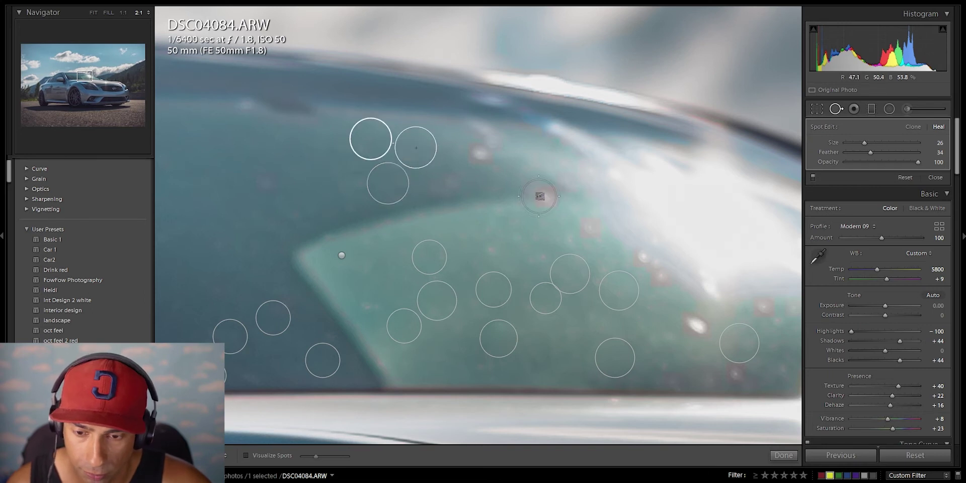
# Step: Heal the speck on the green reflection's upper edge with a size 27 spot sourced along that edge, and brush over the bright speck above
pyautogui.click(538, 195)
pyautogui.moveTo(485, 198); pyautogui.dragTo(486, 202)
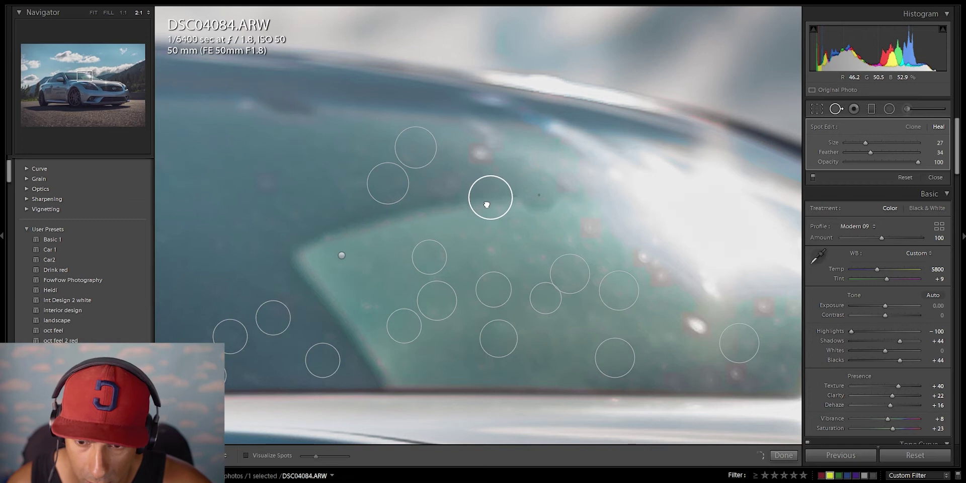
pyautogui.press('q')
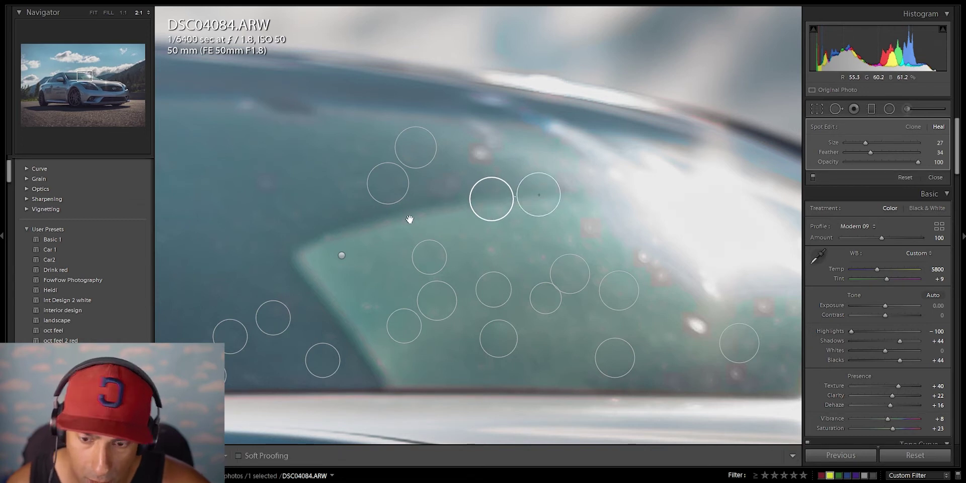
pyautogui.press('q')
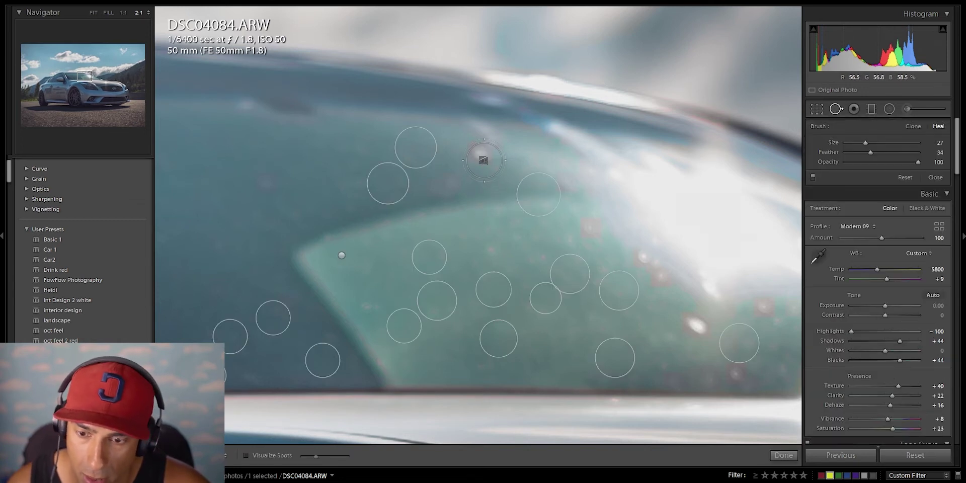
pyautogui.moveTo(477, 157); pyautogui.dragTo(479, 138)
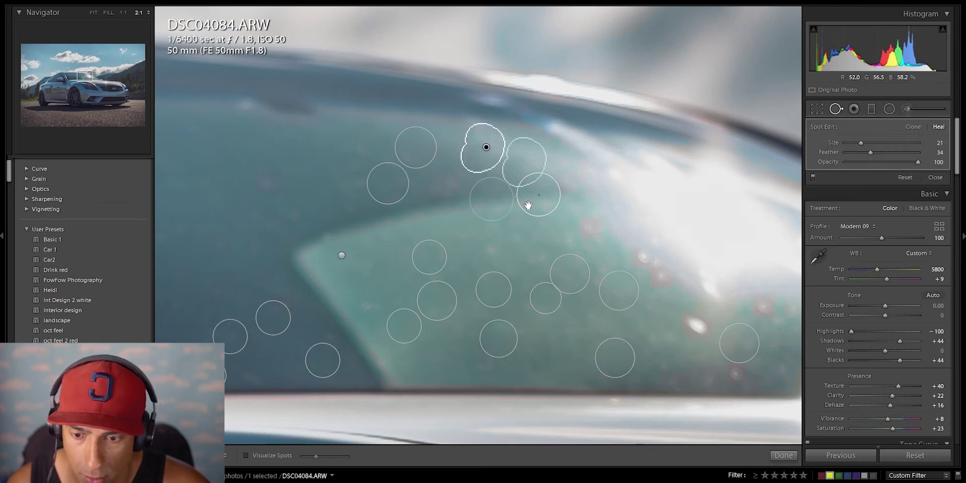
# Step: Heal the blemish along the edge of the green windshield reflection with a size 21 spot
pyautogui.press('q')
pyautogui.press('q')
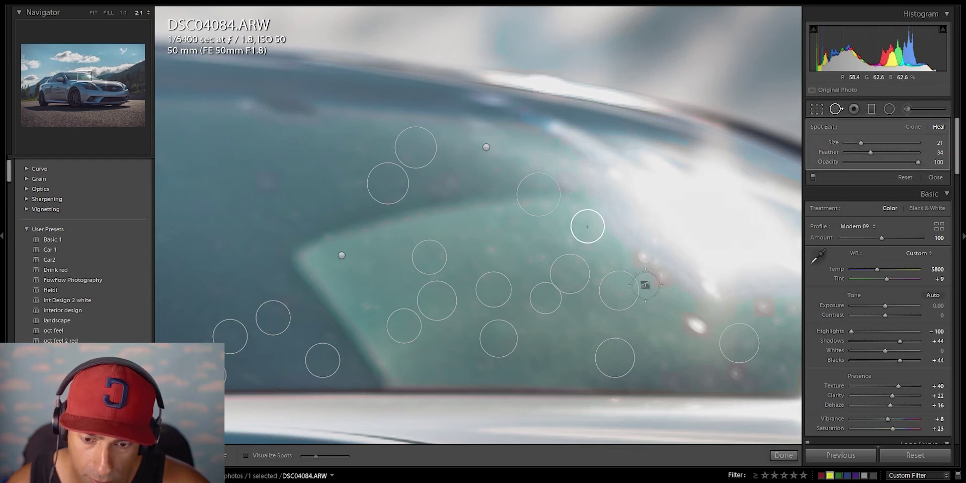
pyautogui.press('q')
pyautogui.hotkey('ctrl', '-')
pyautogui.hotkey('ctrl', '-')
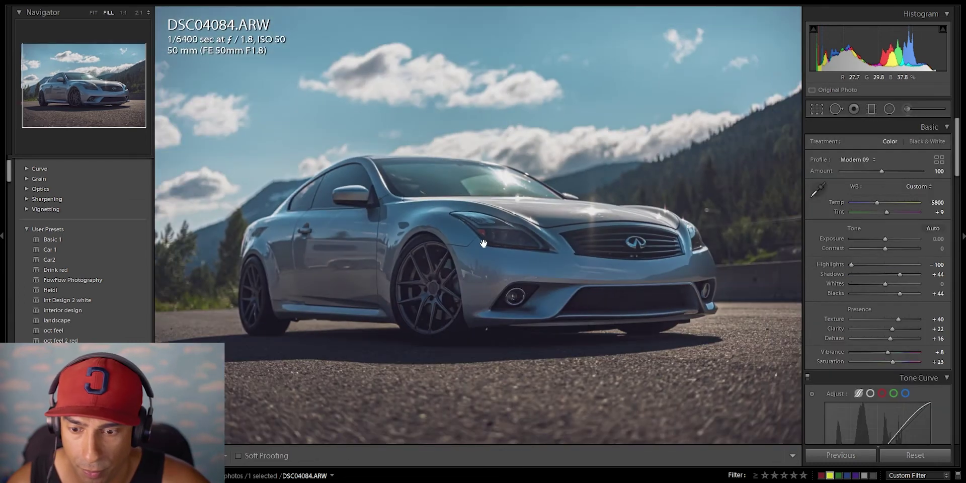
# Step: Heal the small orange streak near the windshield's lower edge, using a size 11 healing brush
pyautogui.click(449, 187)
pyautogui.hotkey('ctrl', '=')
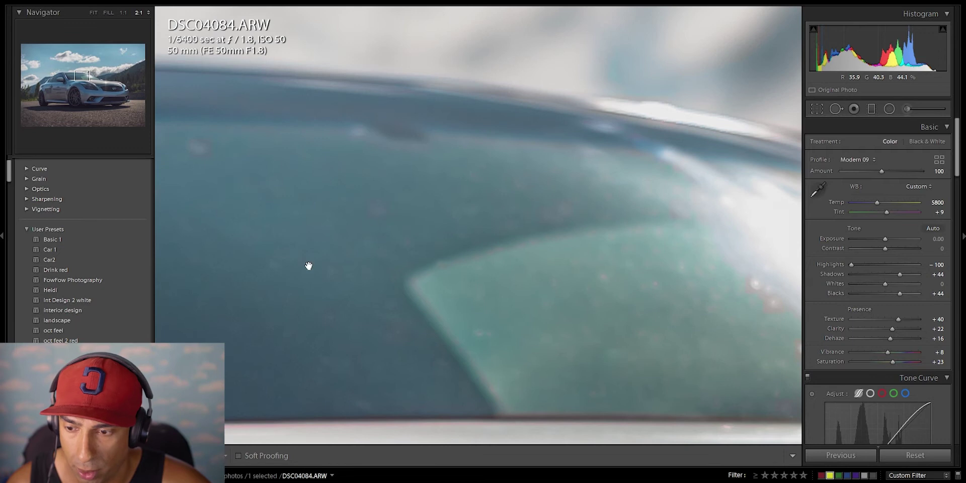
pyautogui.press('q')
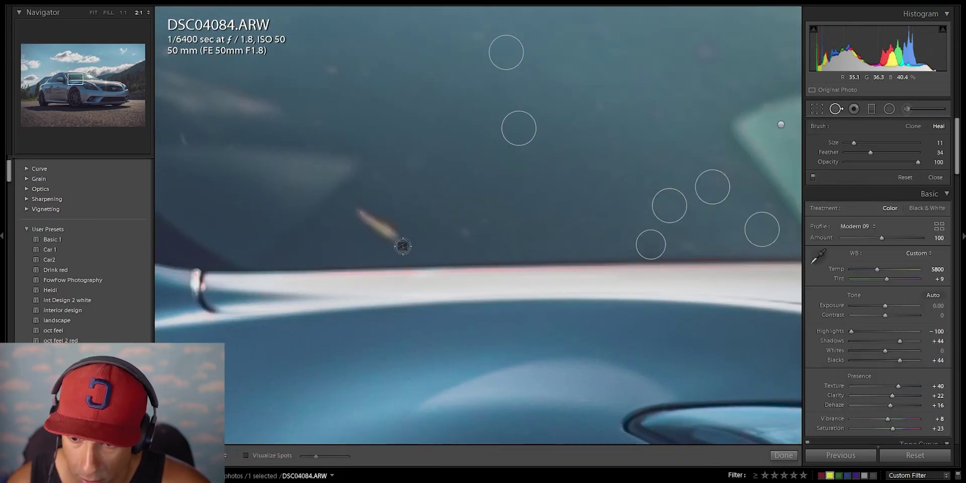
pyautogui.moveTo(404, 248)
pyautogui.mouseDown()
pyautogui.moveTo(358, 214)
pyautogui.moveTo(392, 228)
pyautogui.moveTo(394, 240)
pyautogui.mouseUp()
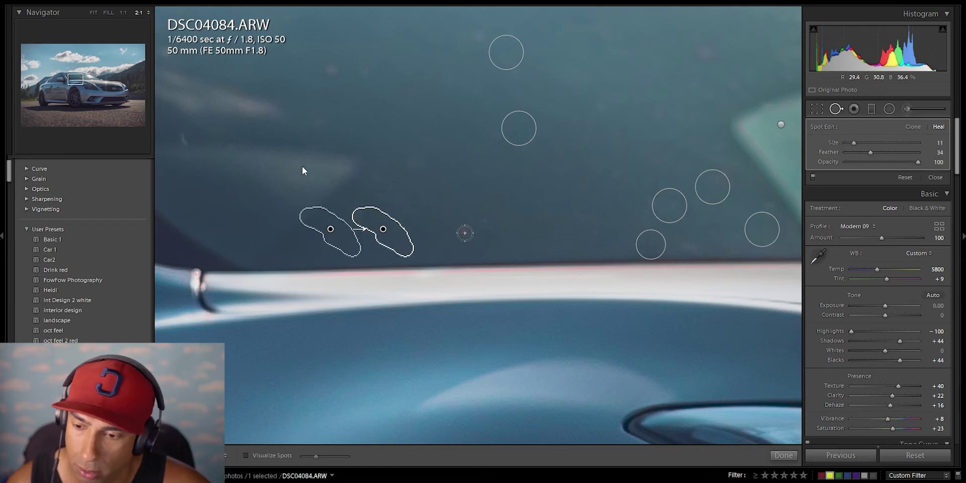
# Step: Heal the faint specks scattered across the upper part of the windshield glass
pyautogui.press('q')
pyautogui.moveTo(309, 136)
pyautogui.mouseDown()
pyautogui.moveTo(520, 194)
pyautogui.moveTo(492, 250)
pyautogui.mouseUp()
pyautogui.press('q')
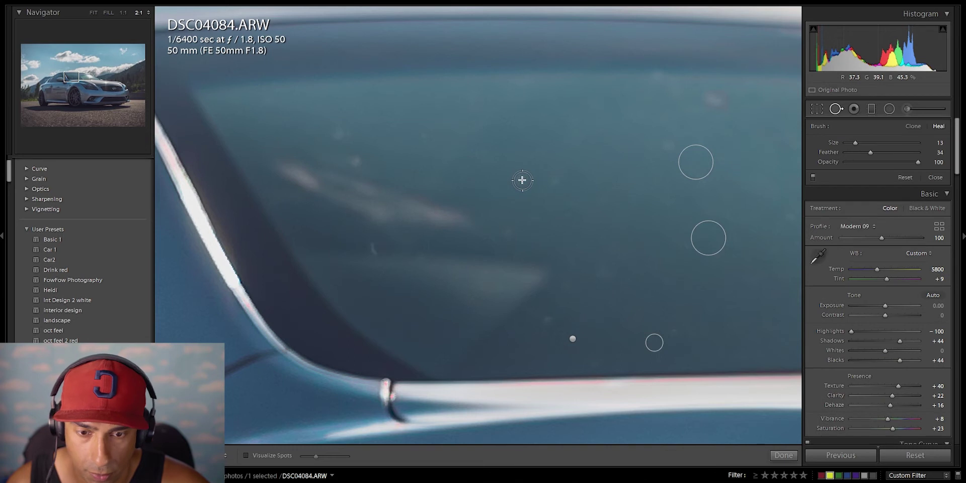
pyautogui.click(714, 98)
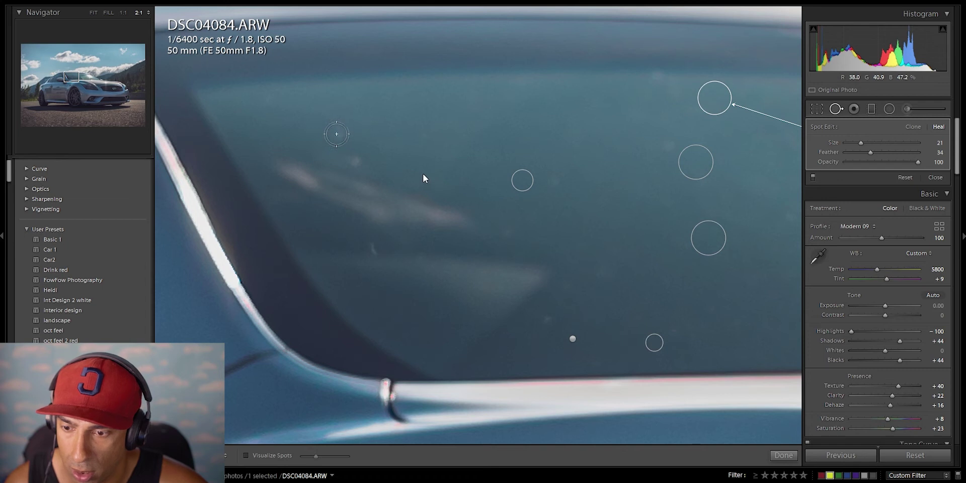
pyautogui.click(336, 132)
pyautogui.press('/')
pyautogui.press('q')
pyautogui.hotkey('ctrl', '-')
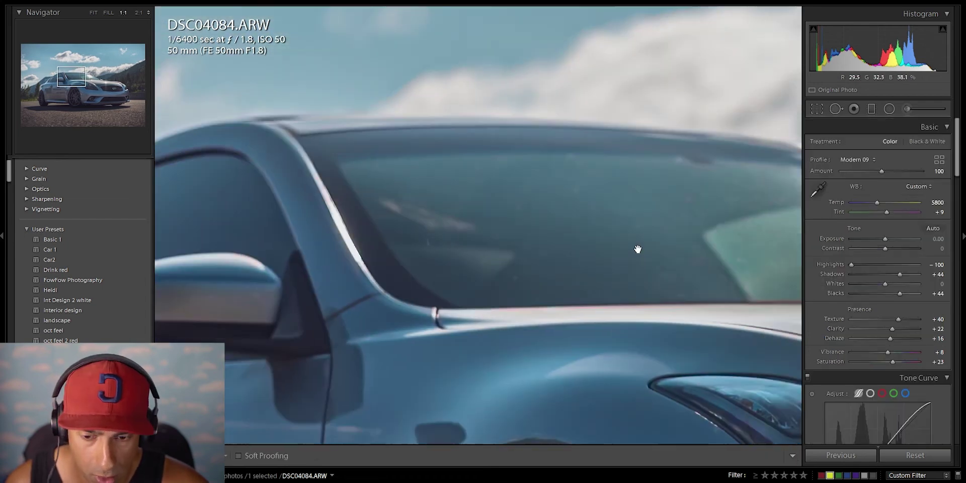
pyautogui.hotkey('ctrl', '=')
pyautogui.press('q')
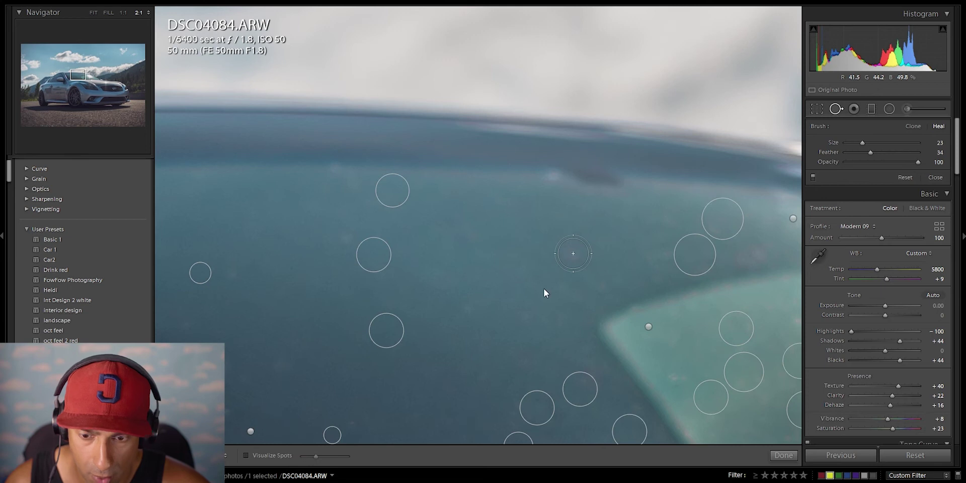
pyautogui.press('q')
# Step: Compare the edited car photo with its unedited version at full-frame view
pyautogui.click(482, 274)
pyautogui.click(483, 275)
pyautogui.press('\\')
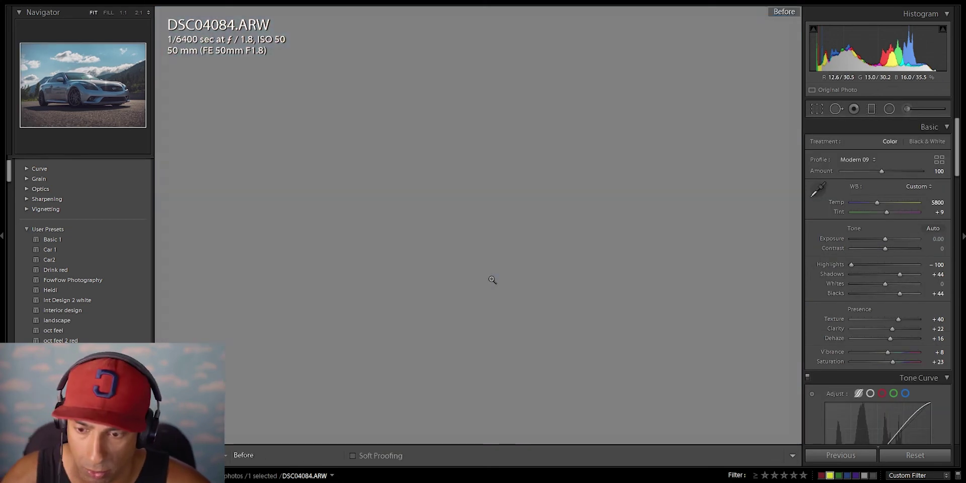
pyautogui.press('Delete')
pyautogui.click(550, 257)
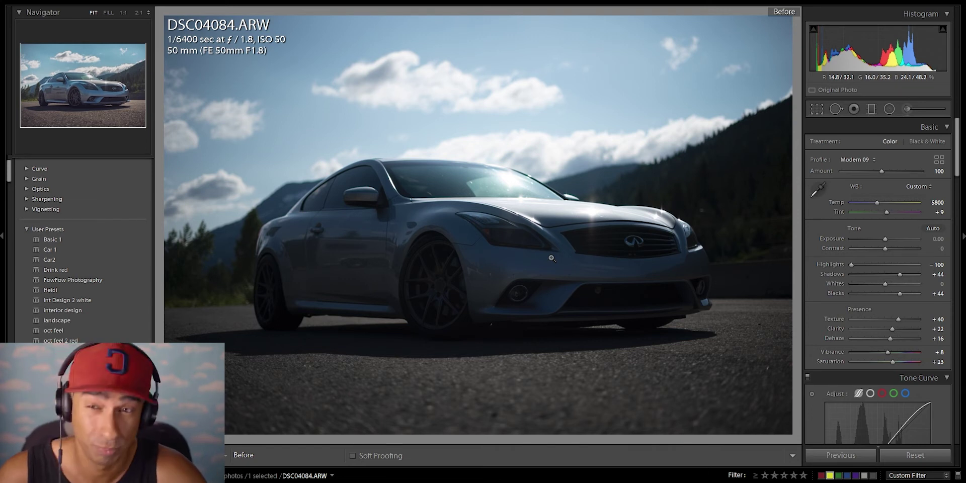
pyautogui.press('\\')
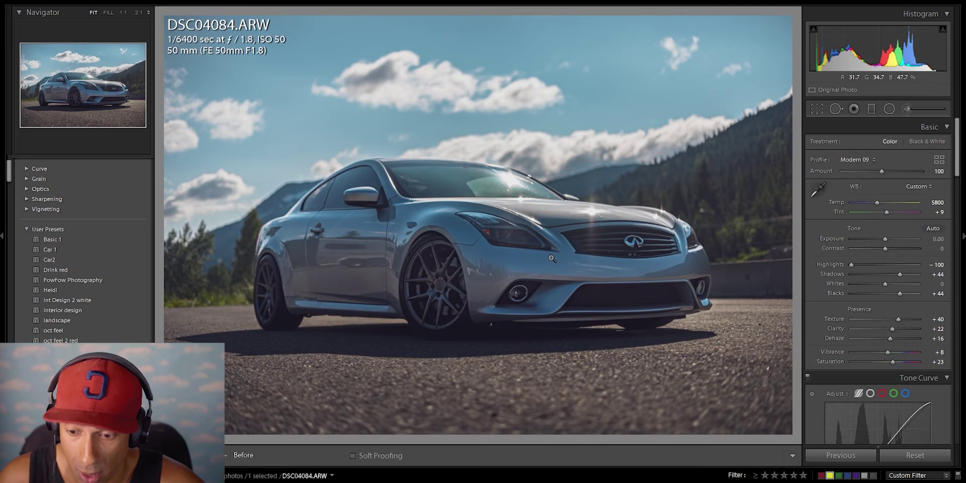
pyautogui.press('\\')
pyautogui.press('\\')
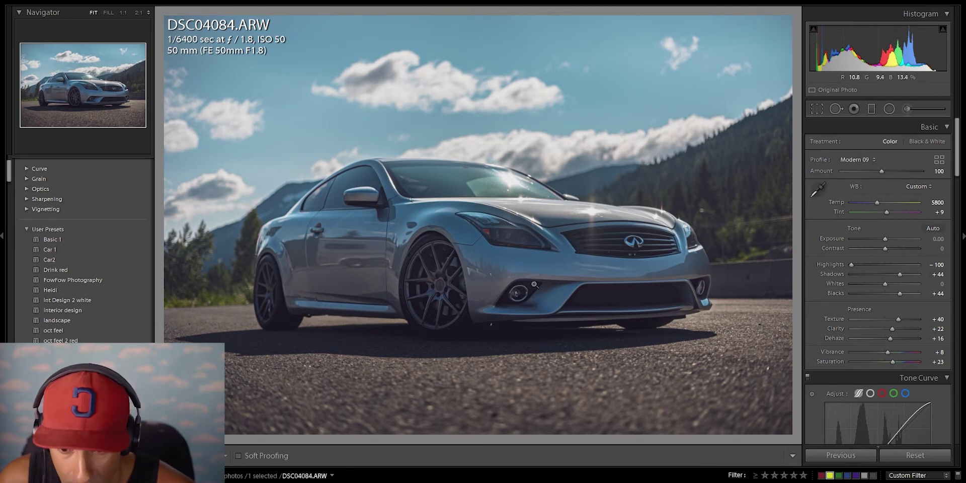
pyautogui.click(516, 283)
pyautogui.click(514, 291)
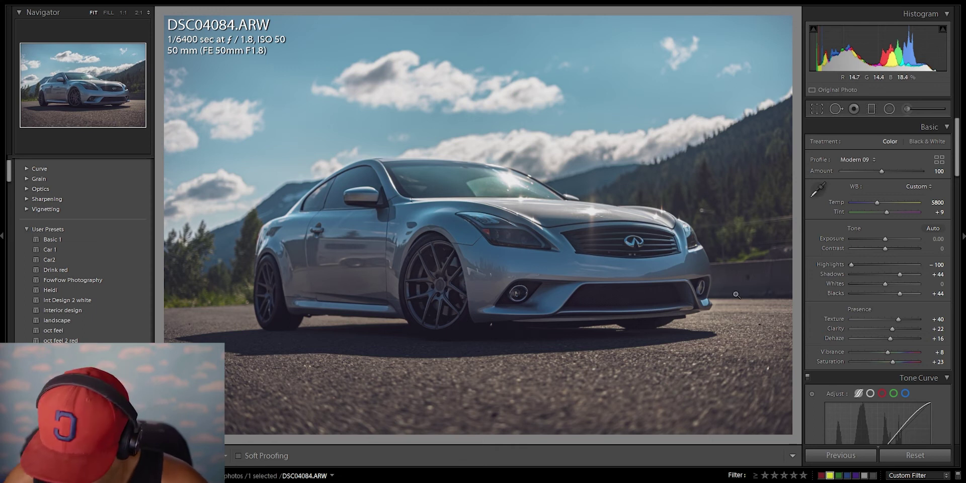
# Step: Set an adjustment brush to Exposure 0.47, Highlights 22, Shadows 25 and Blacks −9, and paint along the photo's far-right edge behind the car
pyautogui.press('k')
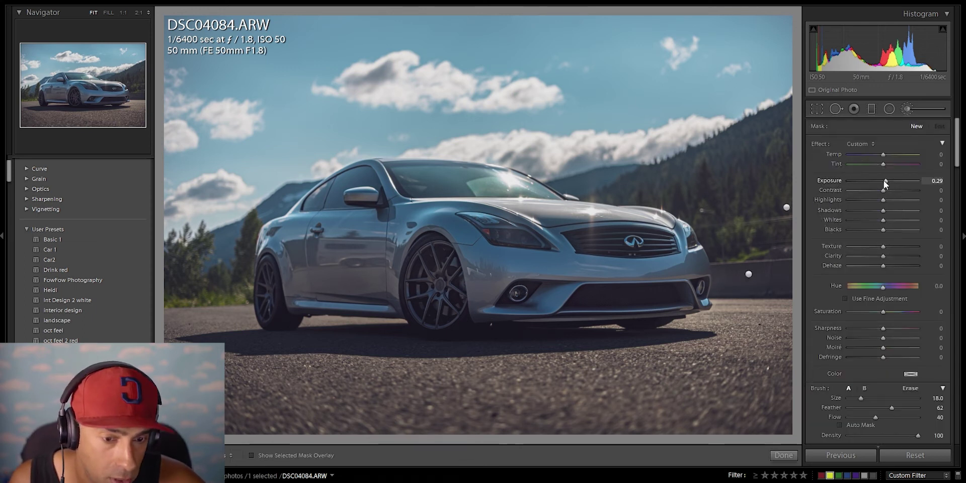
pyautogui.doubleClick(886, 180)
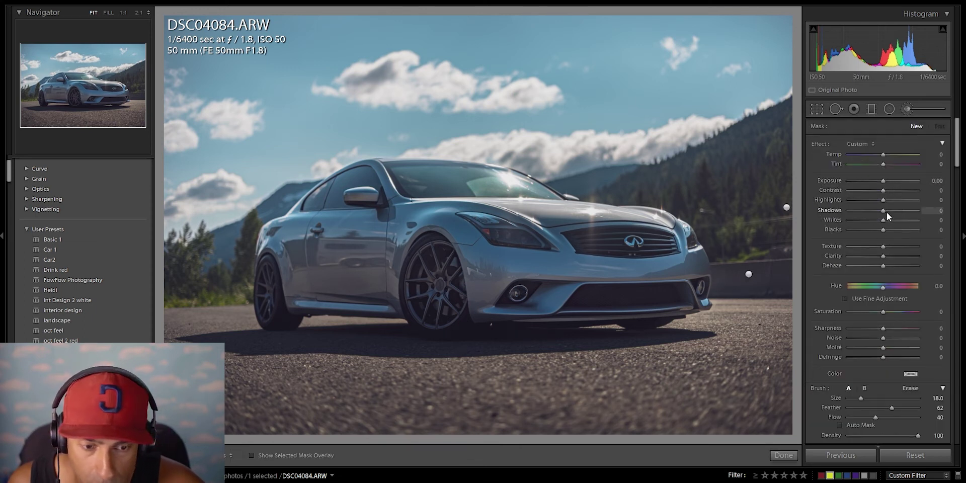
pyautogui.moveTo(883, 198); pyautogui.dragTo(890, 200)
pyautogui.moveTo(883, 230); pyautogui.dragTo(880, 230)
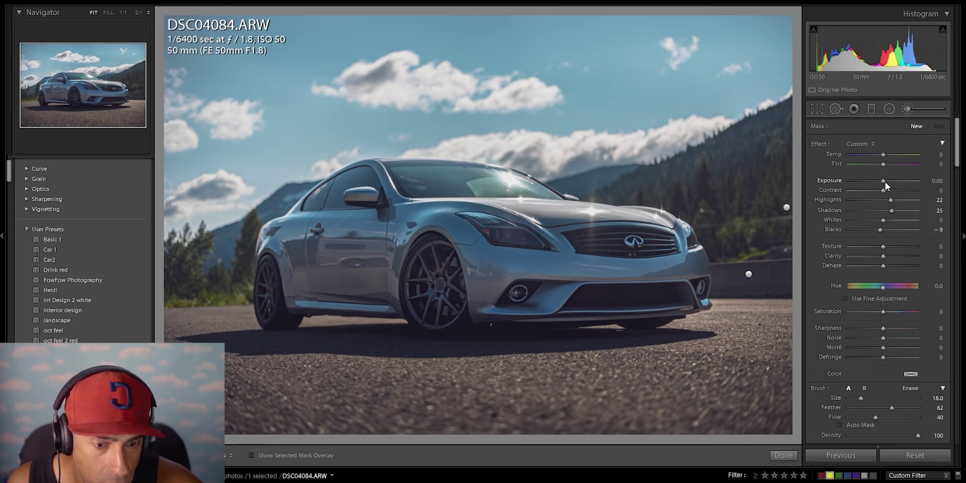
pyautogui.moveTo(886, 182); pyautogui.dragTo(889, 180)
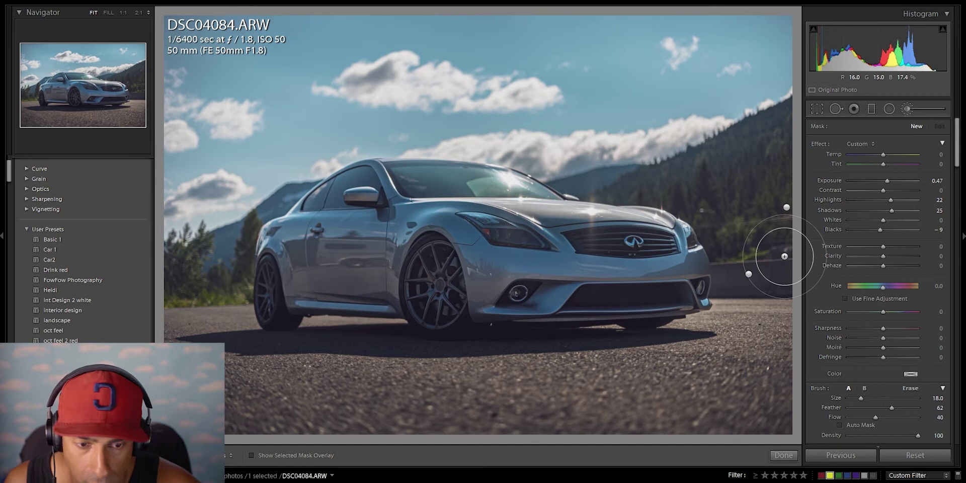
pyautogui.moveTo(780, 251); pyautogui.dragTo(788, 263)
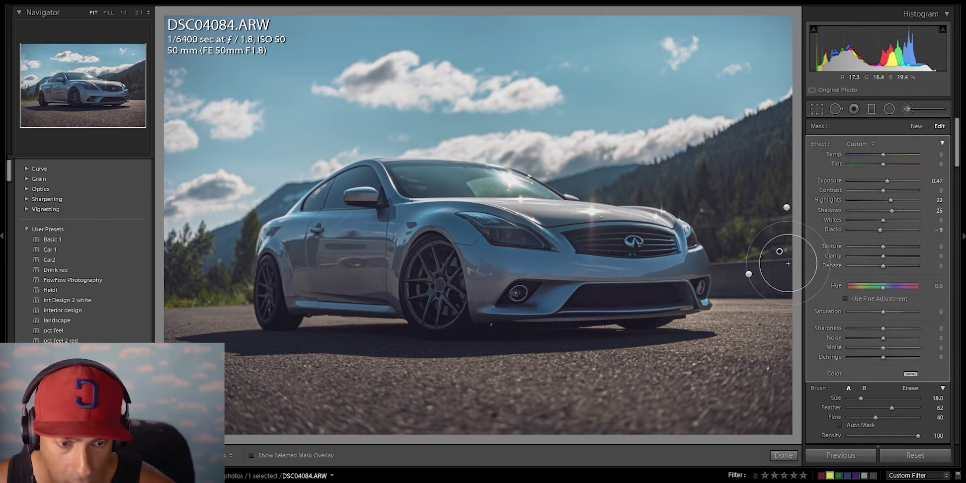
# Step: Paint the brush adjustment over the front wheel's rim and spokes, enlarging the brush to size 32
pyautogui.scroll(-3, 788, 262)
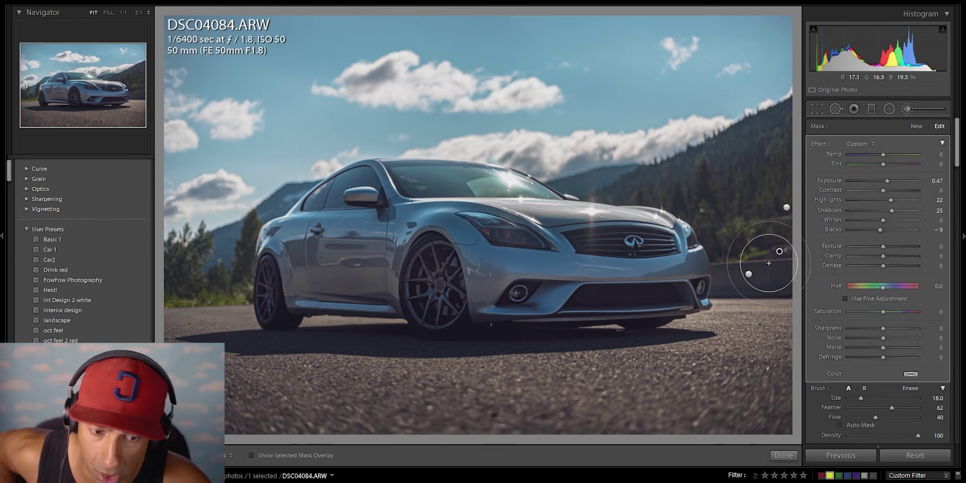
pyautogui.press('z')
pyautogui.moveTo(486, 349); pyautogui.dragTo(511, 220)
pyautogui.scroll(5, 498, 216)
pyautogui.press('z')
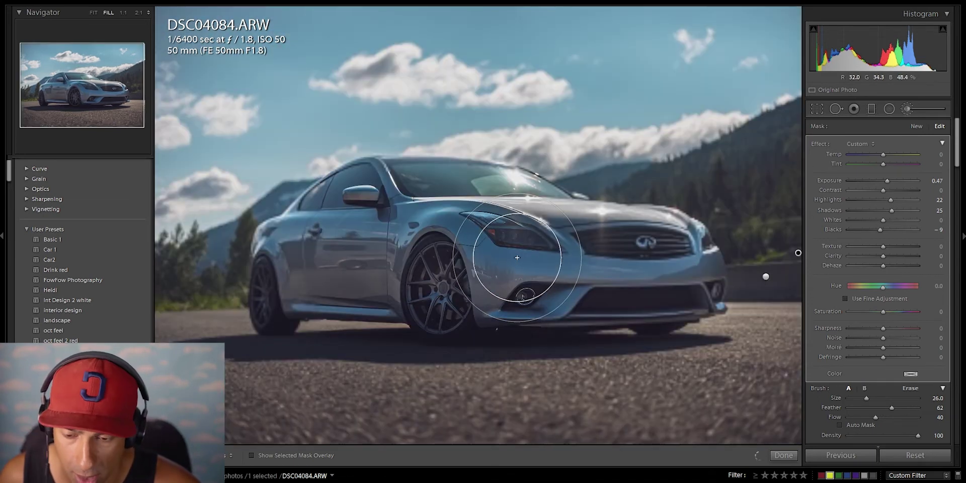
pyautogui.press('z')
pyautogui.moveTo(482, 255)
pyautogui.mouseDown()
pyautogui.moveTo(470, 168)
pyautogui.moveTo(507, 140)
pyautogui.moveTo(464, 312)
pyautogui.moveTo(463, 367)
pyautogui.moveTo(511, 112)
pyautogui.moveTo(565, 183)
pyautogui.moveTo(576, 342)
pyautogui.mouseUp()
pyautogui.scroll(3, 462, 367)
pyautogui.moveTo(557, 287)
pyautogui.mouseDown()
pyautogui.moveTo(522, 222)
pyautogui.moveTo(526, 168)
pyautogui.mouseUp()
pyautogui.moveTo(587, 167)
pyautogui.mouseDown()
pyautogui.moveTo(523, 199)
pyautogui.moveTo(468, 183)
pyautogui.moveTo(463, 166)
pyautogui.moveTo(559, 137)
pyautogui.moveTo(528, 161)
pyautogui.moveTo(503, 277)
pyautogui.mouseUp()
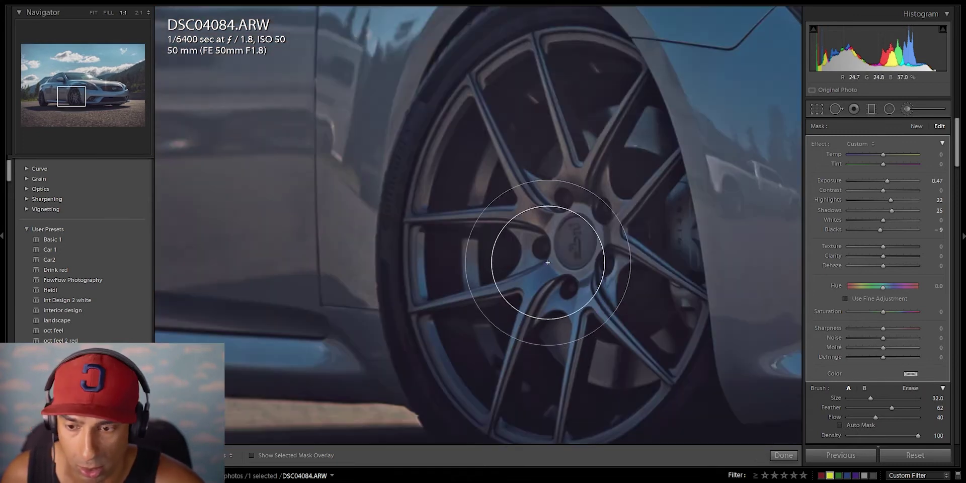
pyautogui.moveTo(551, 212)
pyautogui.mouseDown()
pyautogui.moveTo(576, 113)
pyautogui.moveTo(592, 193)
pyautogui.moveTo(597, 141)
pyautogui.moveTo(585, 129)
pyautogui.moveTo(582, 157)
pyautogui.moveTo(585, 117)
pyautogui.moveTo(612, 198)
pyautogui.moveTo(608, 136)
pyautogui.moveTo(628, 256)
pyautogui.moveTo(623, 294)
pyautogui.moveTo(589, 311)
pyautogui.mouseUp()
pyautogui.press('z')
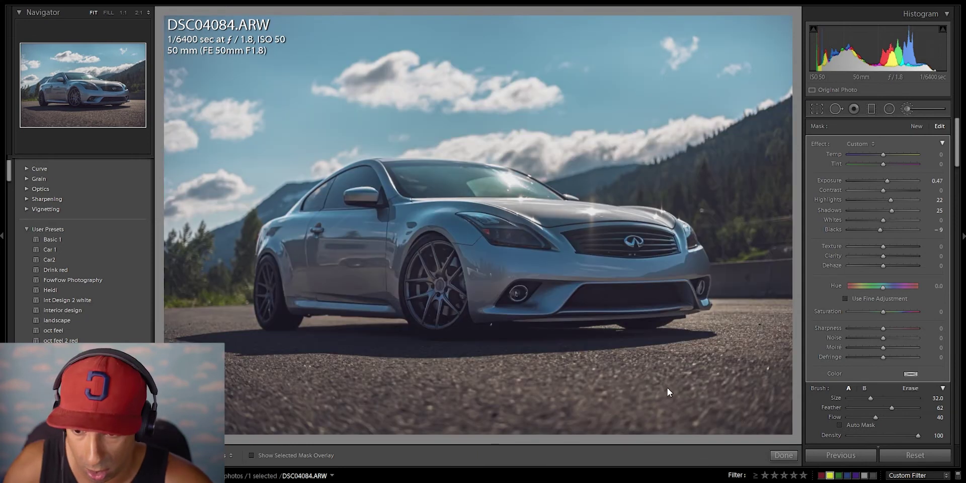
# Step: Paint the brush adjustment over the rear wheel's rim at size 23 and check the mask overlay
pyautogui.press('z')
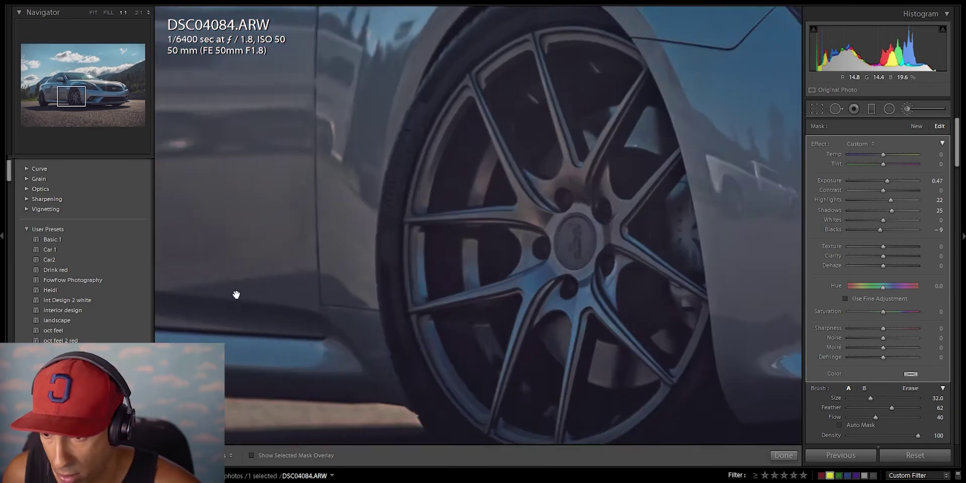
pyautogui.scroll(-3, 483, 240)
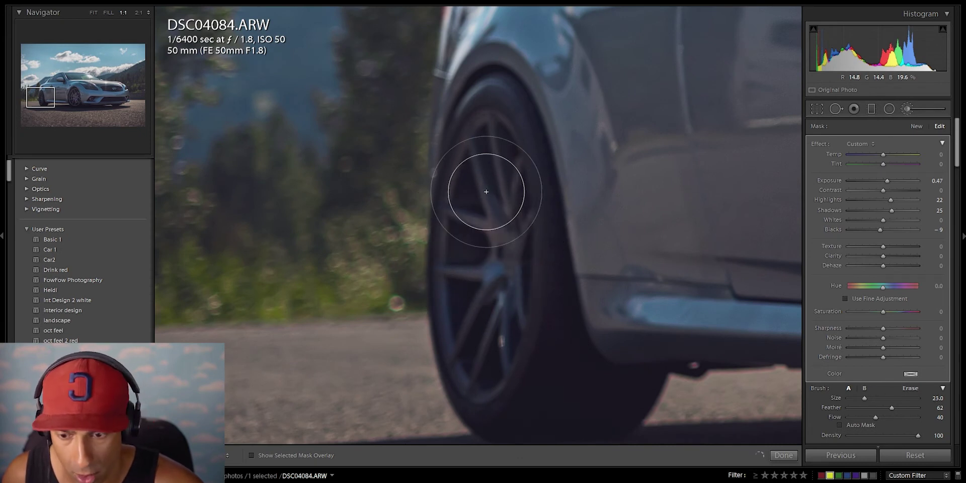
pyautogui.moveTo(481, 307)
pyautogui.mouseDown()
pyautogui.moveTo(485, 323)
pyautogui.moveTo(500, 324)
pyautogui.moveTo(479, 161)
pyautogui.moveTo(488, 272)
pyautogui.moveTo(496, 156)
pyautogui.moveTo(470, 168)
pyautogui.moveTo(478, 280)
pyautogui.moveTo(492, 227)
pyautogui.moveTo(470, 211)
pyautogui.moveTo(488, 287)
pyautogui.moveTo(485, 258)
pyautogui.moveTo(498, 284)
pyautogui.mouseUp()
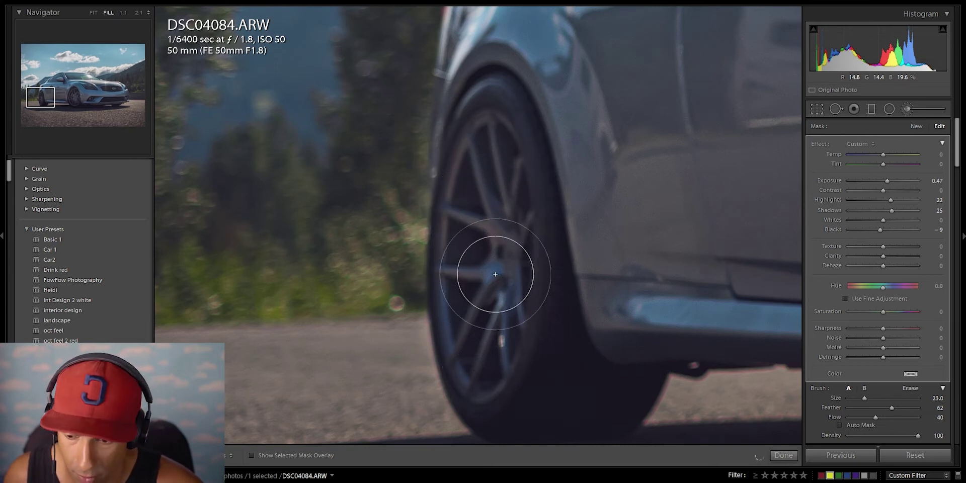
pyautogui.press('z')
pyautogui.press('o')
pyautogui.press('o')
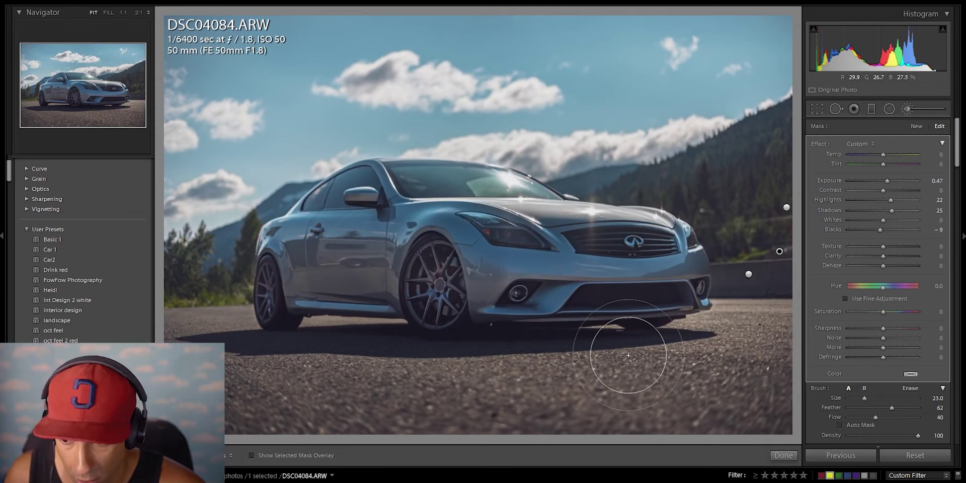
# Step: Paint the adjustment over the near headlight with a size 15 brush and reset the mask's Blacks to 0
pyautogui.press('z')
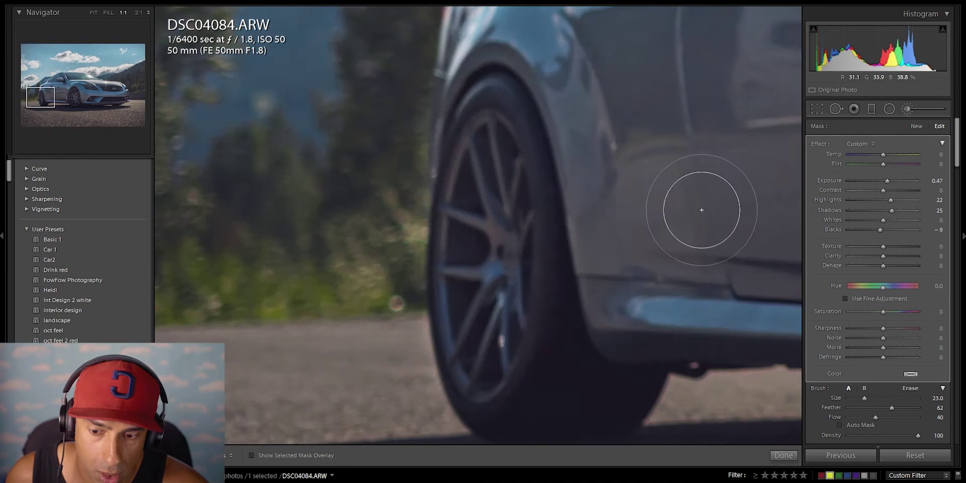
pyautogui.hscroll(10, 627, 233)
pyautogui.press('[')
pyautogui.press('[')
pyautogui.press('[')
pyautogui.press('[')
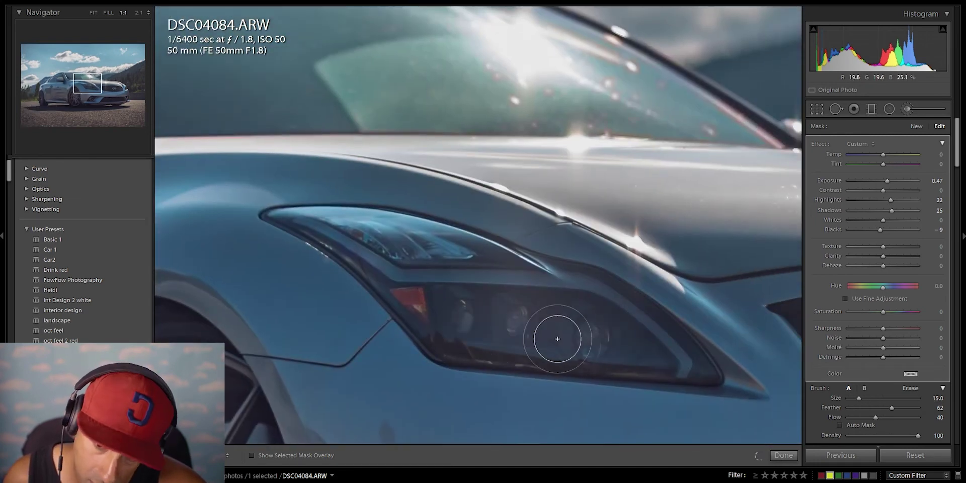
pyautogui.doubleClick(878, 231)
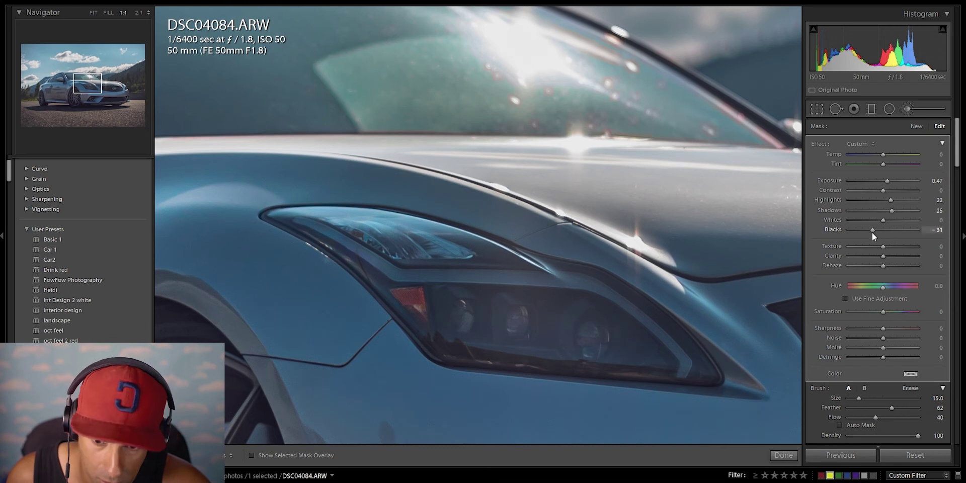
# Step: Try the brush mask with Highlights and Shadows reset to 0 and Blacks at 3
pyautogui.doubleClick(889, 200)
pyautogui.doubleClick(889, 209)
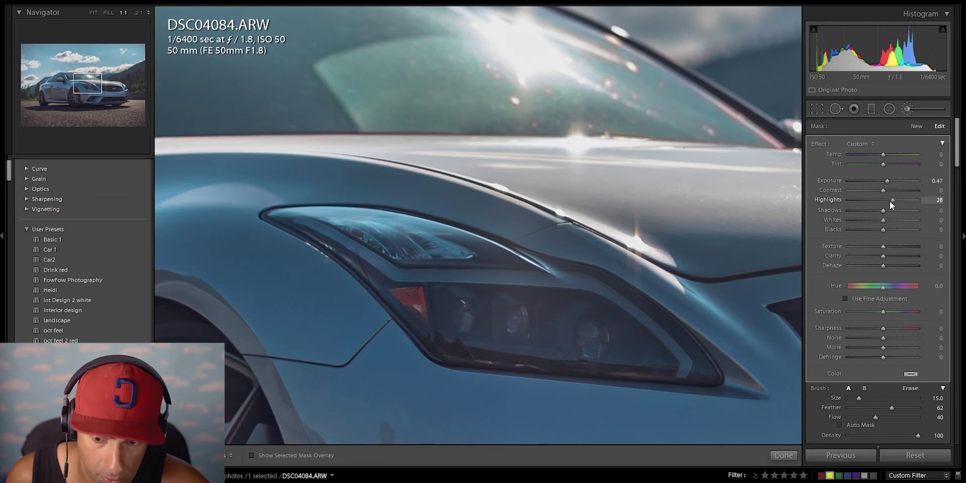
pyautogui.doubleClick(890, 201)
pyautogui.moveTo(874, 231); pyautogui.dragTo(883, 231)
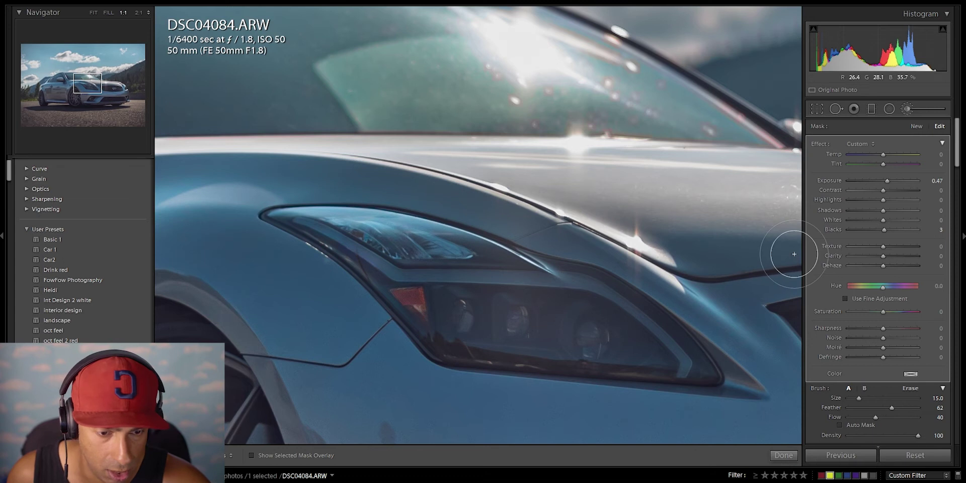
# Step: Undo the latest Blacks, Highlights and Shadows changes on the brush mask
pyautogui.hotkey('ctrl', 'z')
pyautogui.hotkey('ctrl', 'z')
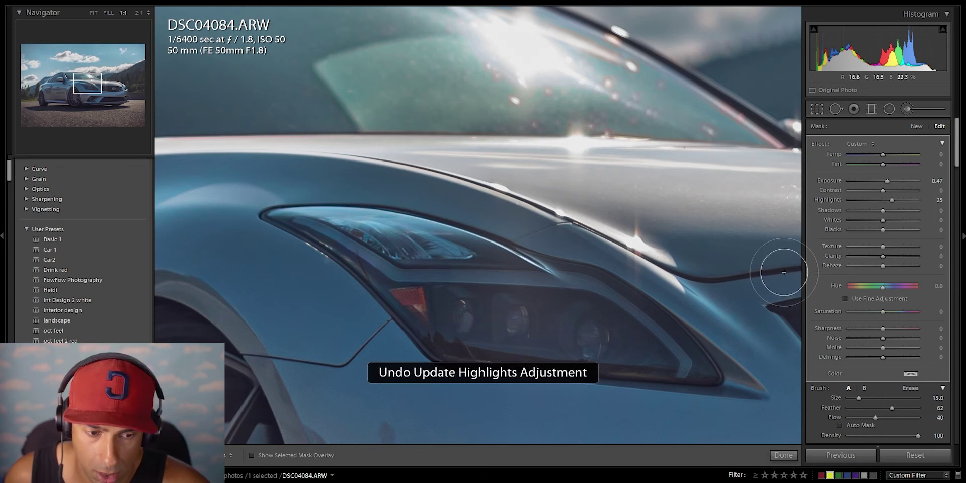
pyautogui.hotkey('ctrl', 'z')
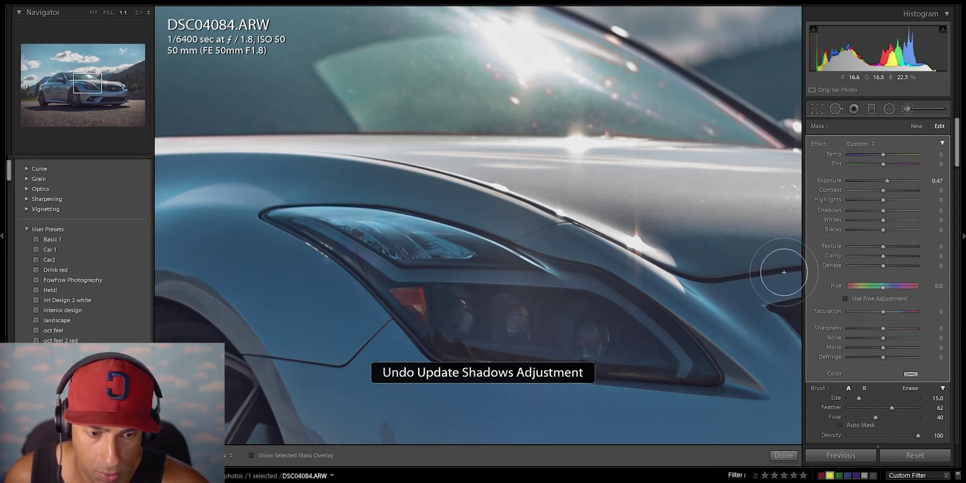
pyautogui.hotkey('ctrl', 'z')
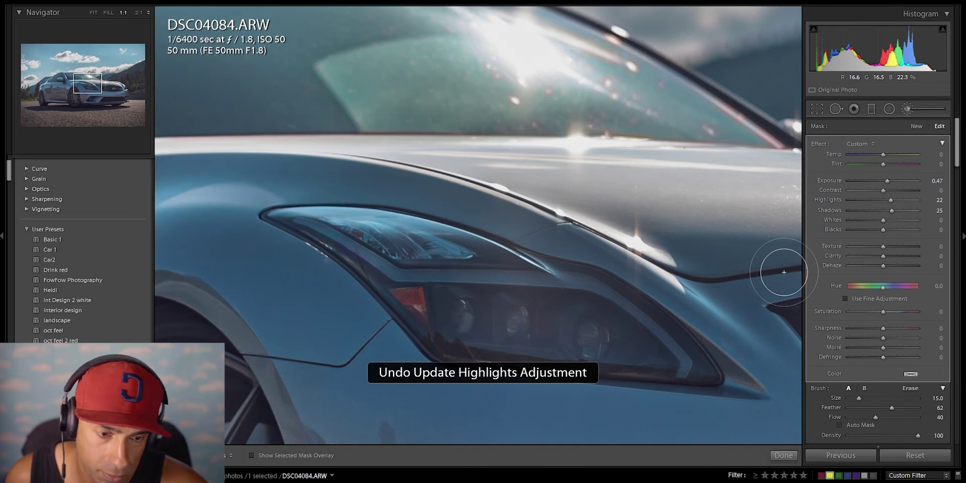
# Step: Undo the Blacks reset on the wheel and headlight mask, check its overlay, and set the mask's Blacks to -9
pyautogui.hotkey('ctrl', 'z')
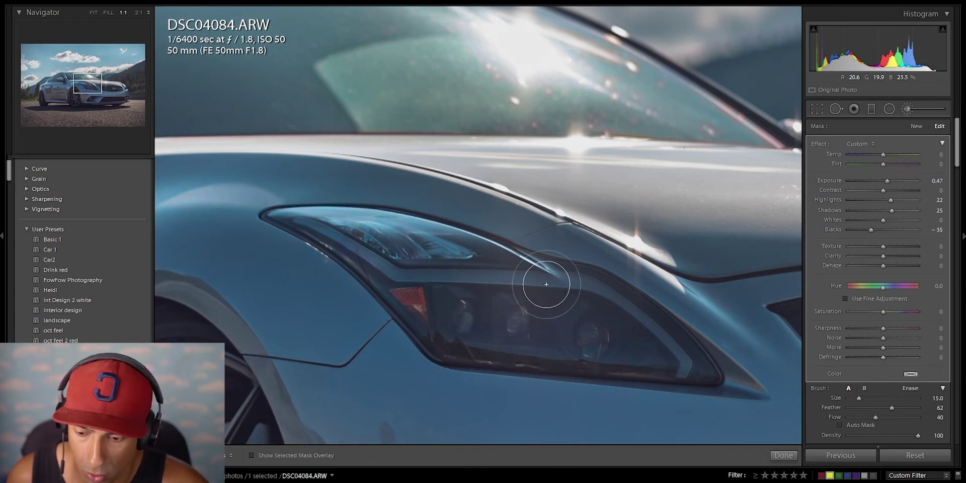
pyautogui.press('z')
pyautogui.press('o')
pyautogui.press('alt')
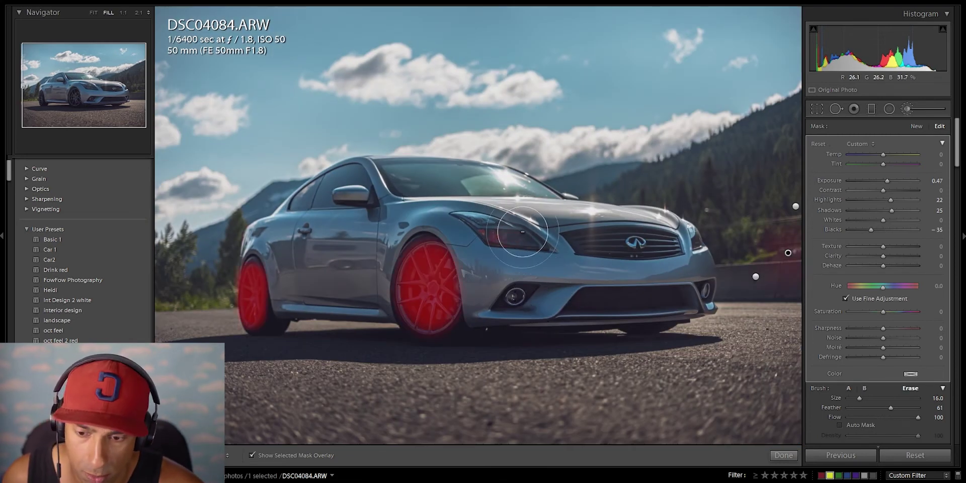
pyautogui.press('k')
pyautogui.press('k')
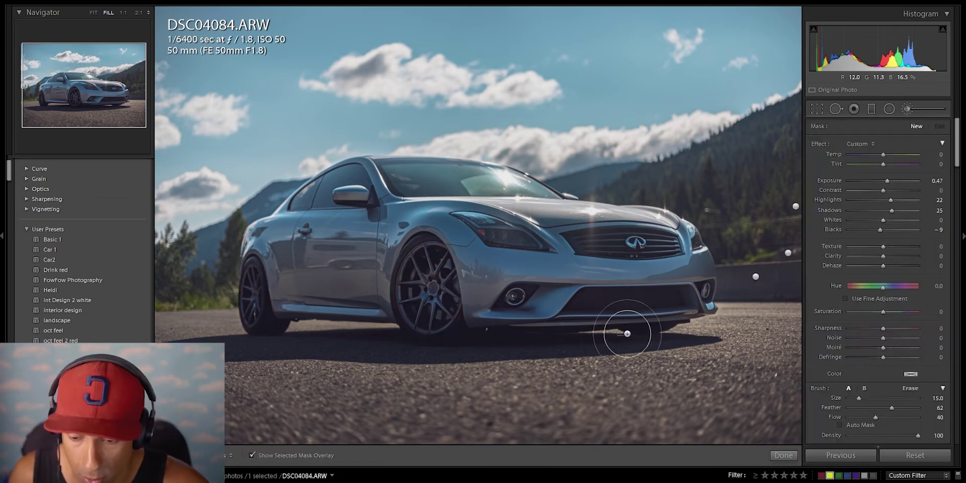
# Step: Start a new brush mask with Highlights 24, Shadows 0 and brush size 8, keeping the mask overlay hidden
pyautogui.press('k')
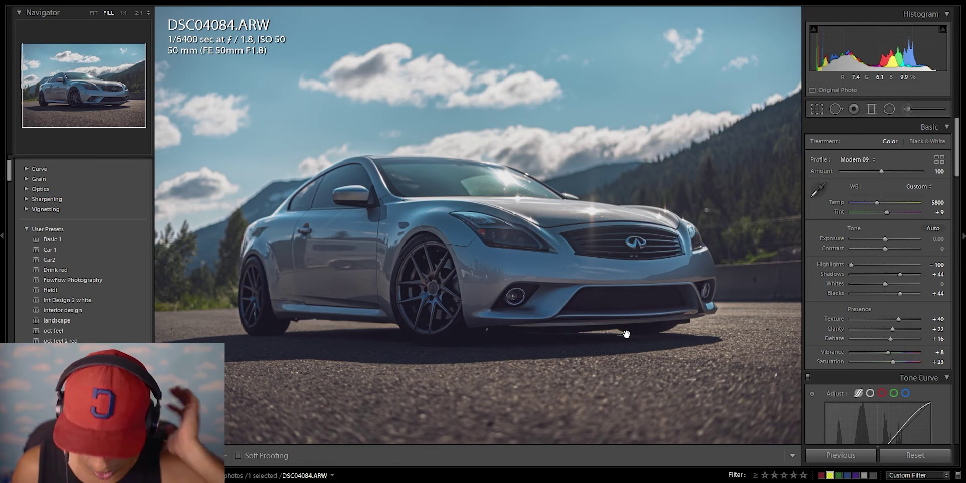
pyautogui.press('k')
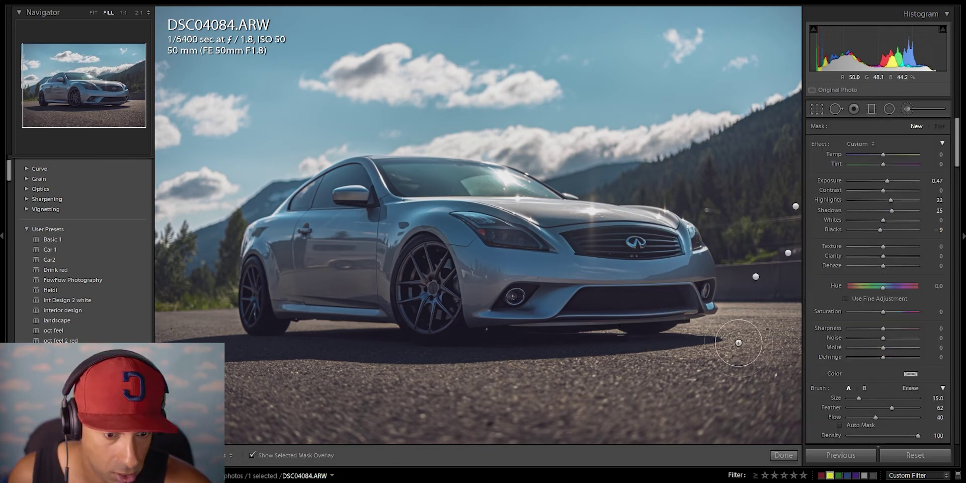
pyautogui.doubleClick(889, 211)
pyautogui.moveTo(884, 201); pyautogui.dragTo(891, 200)
pyautogui.scroll(-1, 630, 280)
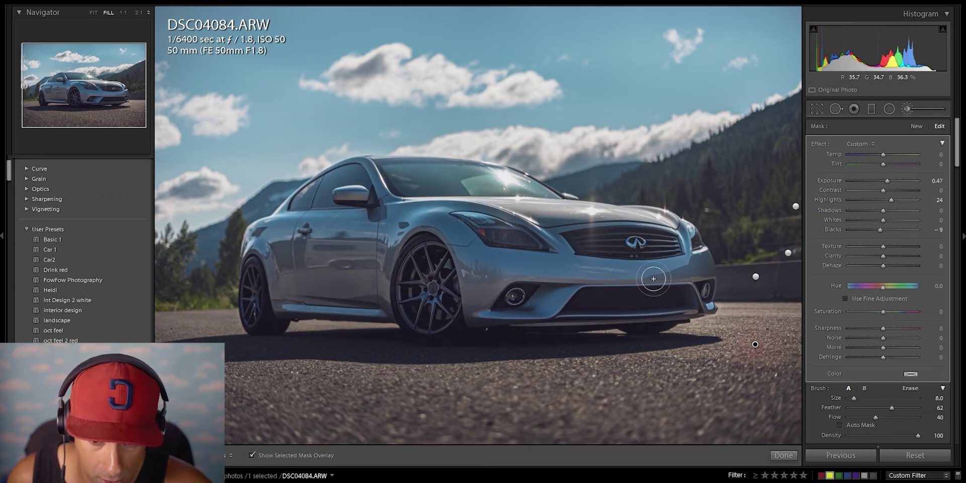
pyautogui.press('o')
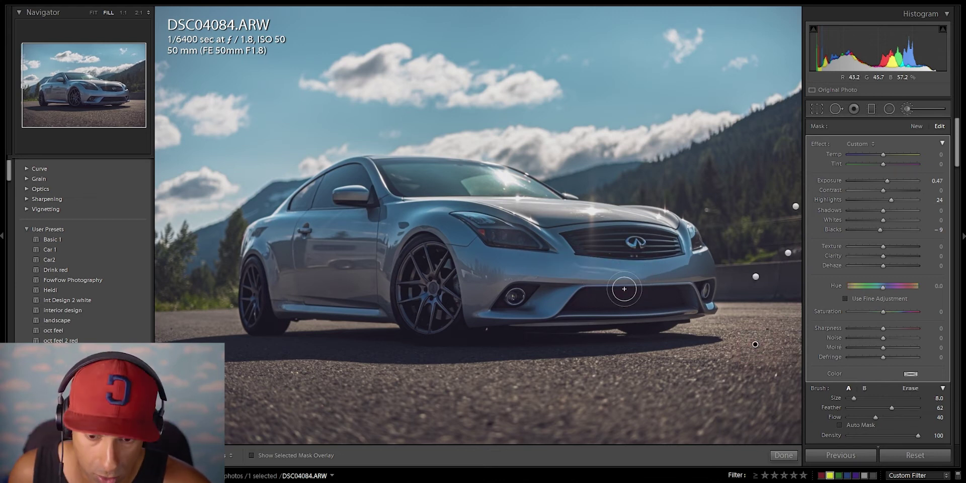
# Step: Paint the new mask over the front grilles and erase the spill around the near fog light with a size 23 eraser
pyautogui.moveTo(607, 285)
pyautogui.mouseDown()
pyautogui.moveTo(530, 266)
pyautogui.moveTo(670, 260)
pyautogui.moveTo(651, 270)
pyautogui.moveTo(659, 270)
pyautogui.moveTo(542, 258)
pyautogui.moveTo(627, 260)
pyautogui.moveTo(645, 269)
pyautogui.moveTo(692, 244)
pyautogui.moveTo(614, 260)
pyautogui.moveTo(663, 291)
pyautogui.moveTo(638, 245)
pyautogui.mouseUp()
pyautogui.moveTo(536, 241)
pyautogui.mouseDown()
pyautogui.moveTo(471, 228)
pyautogui.moveTo(544, 250)
pyautogui.mouseUp()
pyautogui.moveTo(578, 290)
pyautogui.mouseDown()
pyautogui.moveTo(530, 241)
pyautogui.moveTo(485, 277)
pyautogui.moveTo(536, 303)
pyautogui.moveTo(568, 299)
pyautogui.mouseUp()
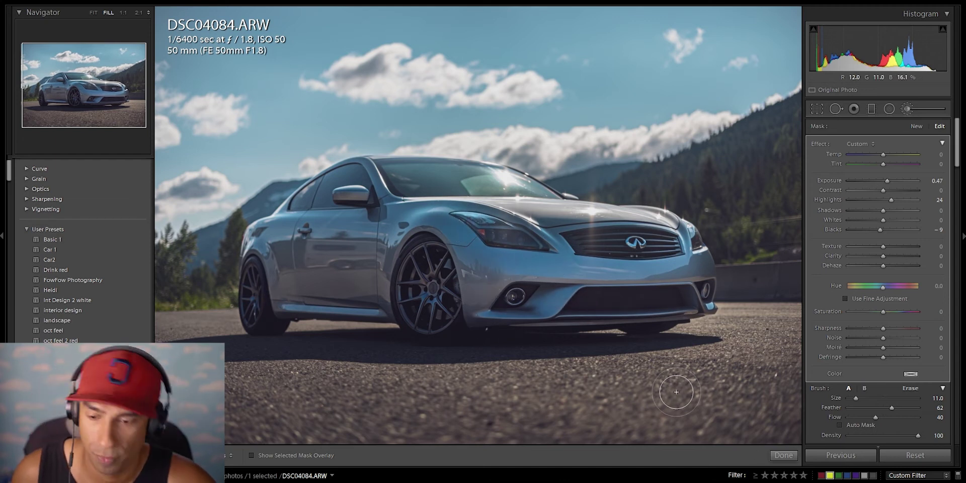
pyautogui.press('alt')
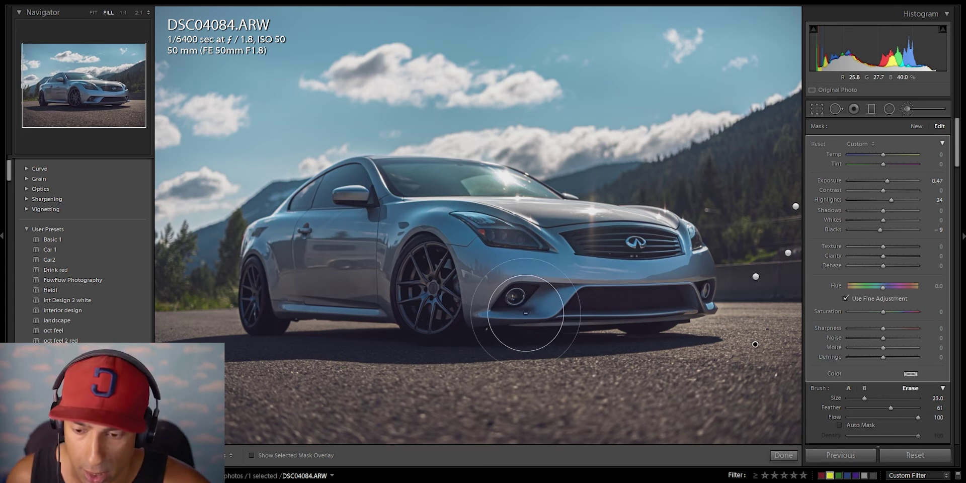
pyautogui.moveTo(502, 287)
pyautogui.mouseDown()
pyautogui.moveTo(495, 237)
pyautogui.moveTo(646, 291)
pyautogui.moveTo(724, 279)
pyautogui.moveTo(490, 247)
pyautogui.mouseUp()
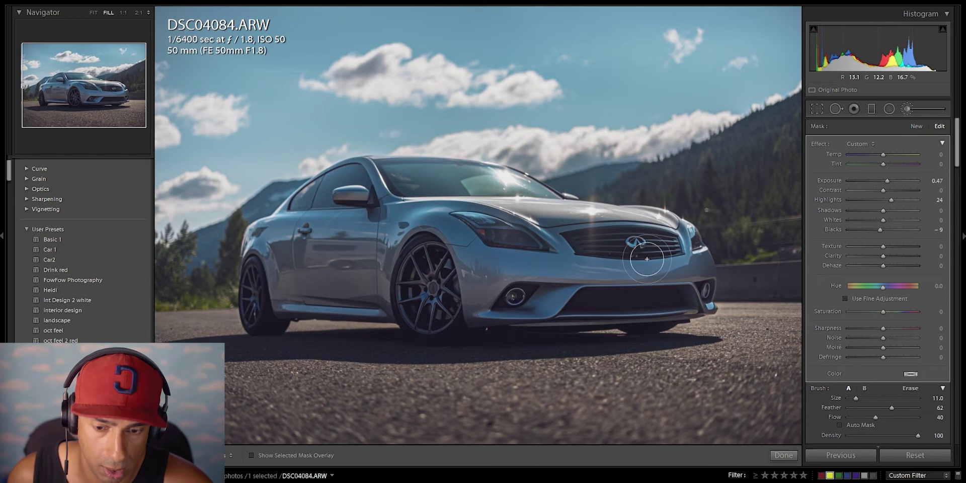
# Step: Paint the brush adjustment over the upper grille and the Infiniti badge, enlarging the brush to size 16
pyautogui.press('z')
pyautogui.moveTo(676, 250)
pyautogui.mouseDown()
pyautogui.moveTo(407, 213)
pyautogui.moveTo(567, 228)
pyautogui.moveTo(676, 257)
pyautogui.mouseUp()
pyautogui.moveTo(692, 289); pyautogui.dragTo(291, 258)
pyautogui.press(']')
pyautogui.press(']')
pyautogui.moveTo(449, 217)
pyautogui.mouseDown()
pyautogui.moveTo(423, 208)
pyautogui.moveTo(420, 241)
pyautogui.moveTo(482, 244)
pyautogui.moveTo(478, 255)
pyautogui.moveTo(478, 225)
pyautogui.moveTo(539, 259)
pyautogui.moveTo(562, 209)
pyautogui.moveTo(474, 192)
pyautogui.moveTo(518, 224)
pyautogui.mouseUp()
pyautogui.press('z')
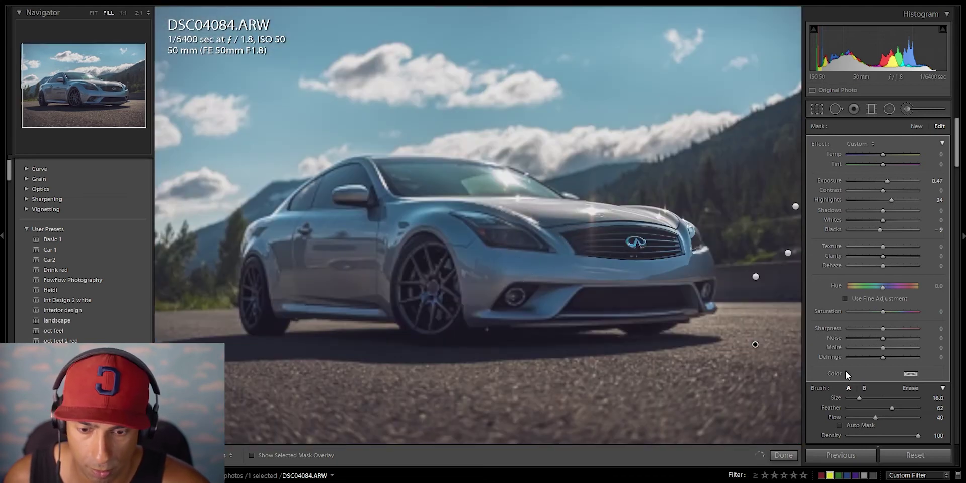
pyautogui.press('z')
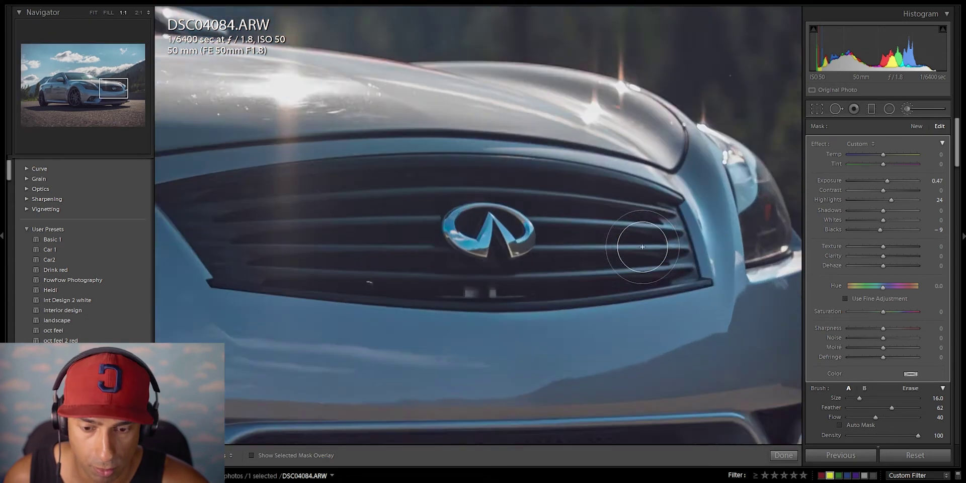
pyautogui.moveTo(433, 197)
pyautogui.mouseDown()
pyautogui.moveTo(541, 194)
pyautogui.moveTo(509, 223)
pyautogui.mouseUp()
pyautogui.press('z')
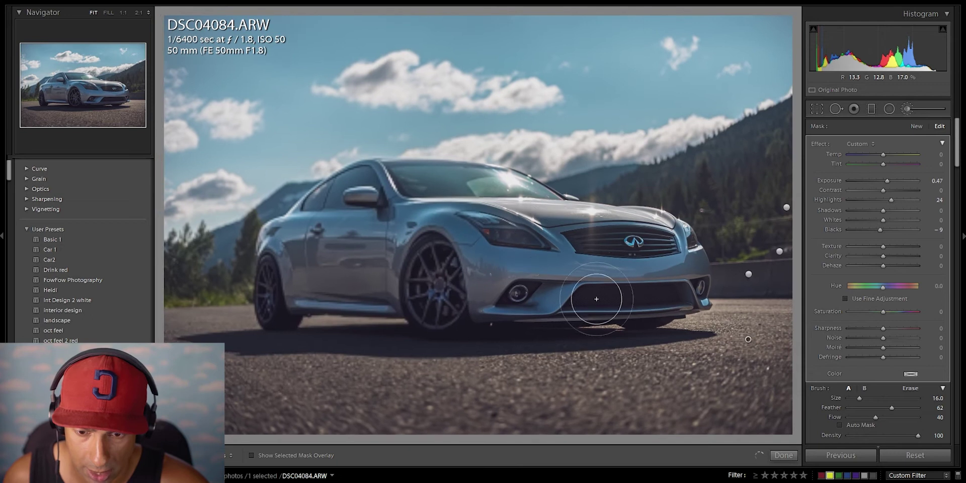
# Step: Paint the brush adjustment over the far headlight with a size 13 brush
pyautogui.press('z')
pyautogui.press('[')
pyautogui.press('[')
pyautogui.press('[')
pyautogui.moveTo(435, 291); pyautogui.dragTo(436, 275)
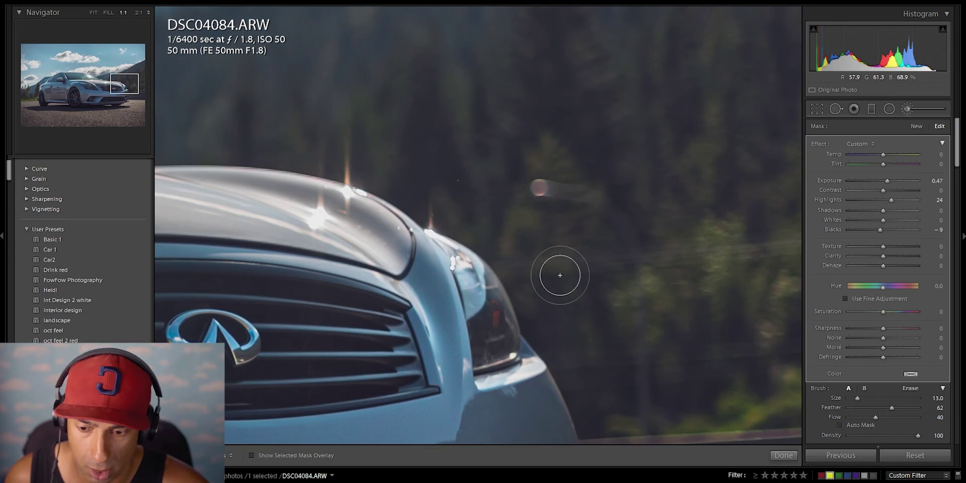
pyautogui.press('z')
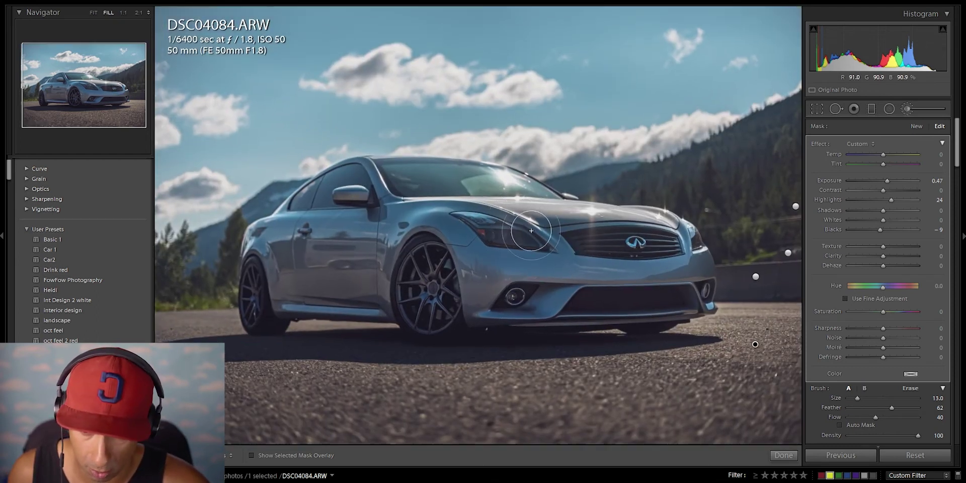
# Step: Examine the sun glare and specks on the hood and the lower corner of the windshield up close
pyautogui.press('z')
pyautogui.moveTo(534, 230); pyautogui.dragTo(668, 337)
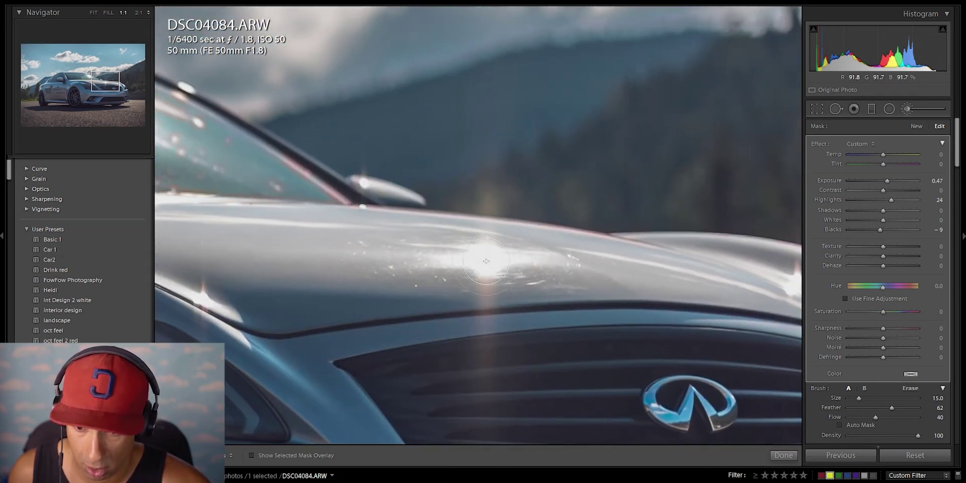
pyautogui.press('alt')
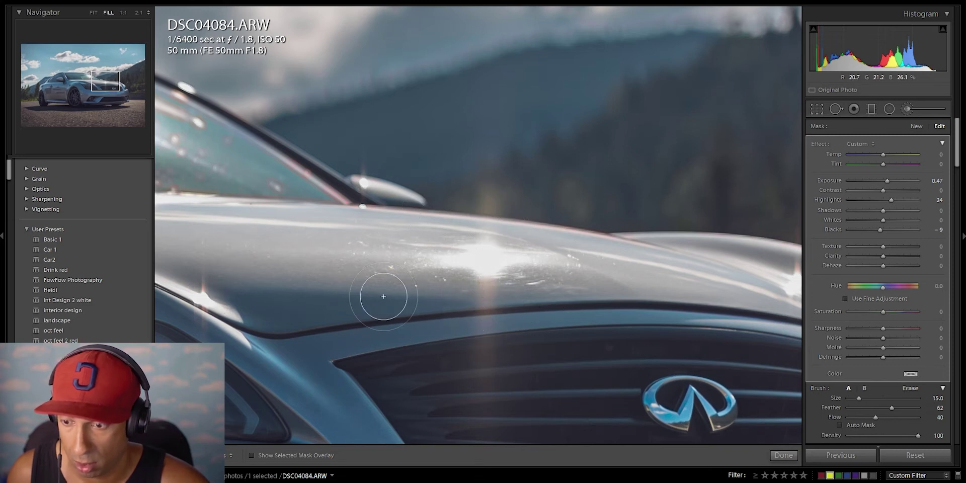
pyautogui.press('z')
pyautogui.press('z')
pyautogui.press('space')
pyautogui.moveTo(325, 191); pyautogui.dragTo(537, 339)
# Step: Heal two blemishes near the windshield's lower far corner with a size 16 healing brush and return to the full photo
pyautogui.press('q')
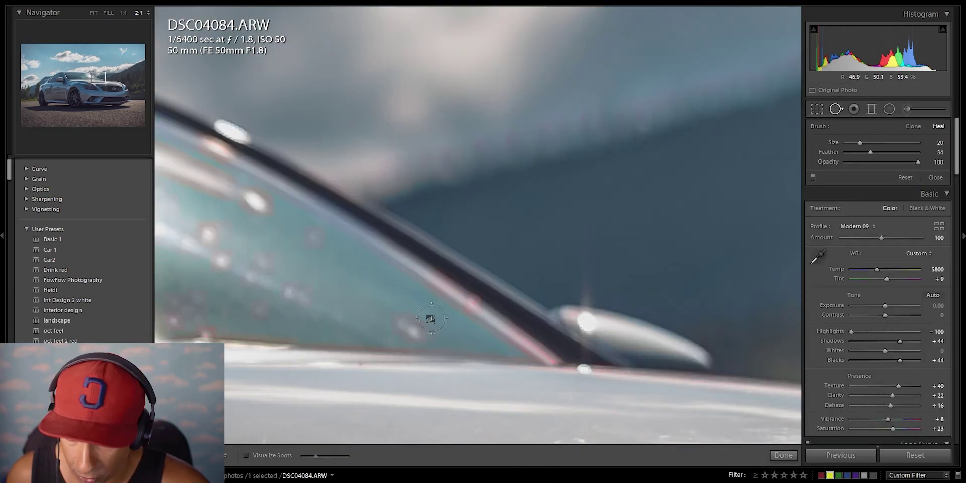
pyautogui.moveTo(417, 334); pyautogui.dragTo(400, 326)
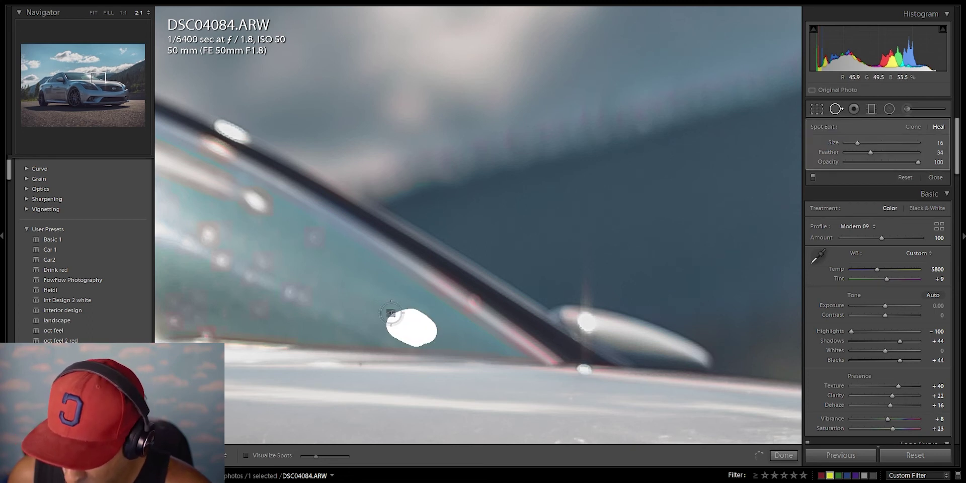
pyautogui.moveTo(391, 313); pyautogui.dragTo(391, 314)
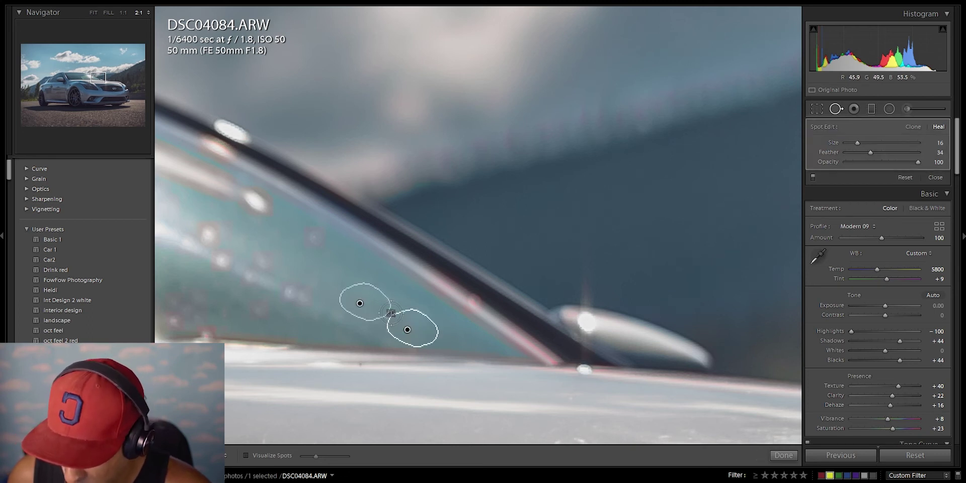
pyautogui.click(312, 238)
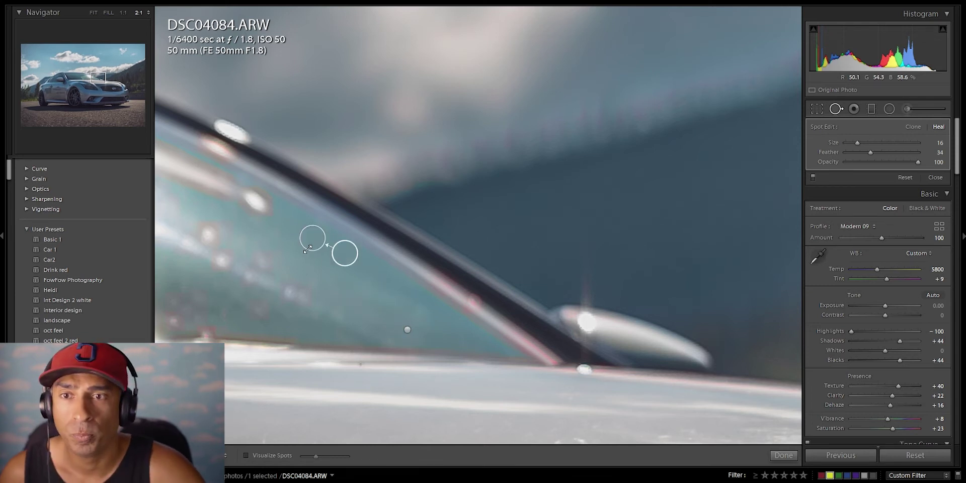
pyautogui.moveTo(278, 253); pyautogui.dragTo(520, 289)
pyautogui.moveTo(342, 272)
pyautogui.mouseDown()
pyautogui.moveTo(437, 248)
pyautogui.moveTo(437, 298)
pyautogui.mouseUp()
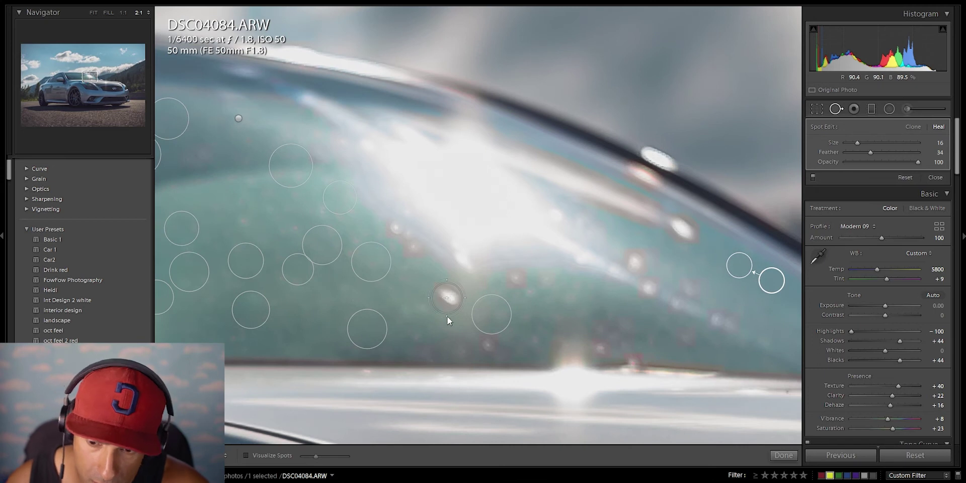
pyautogui.press('q')
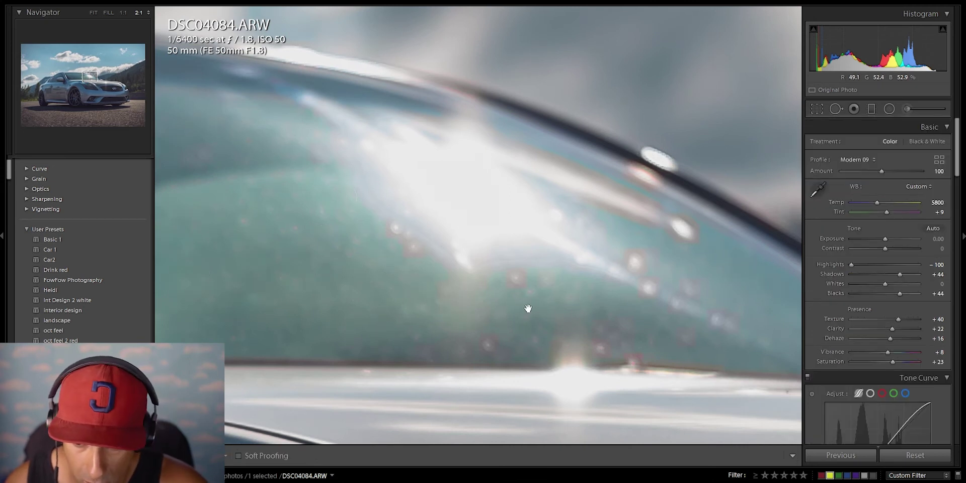
pyautogui.click(507, 307)
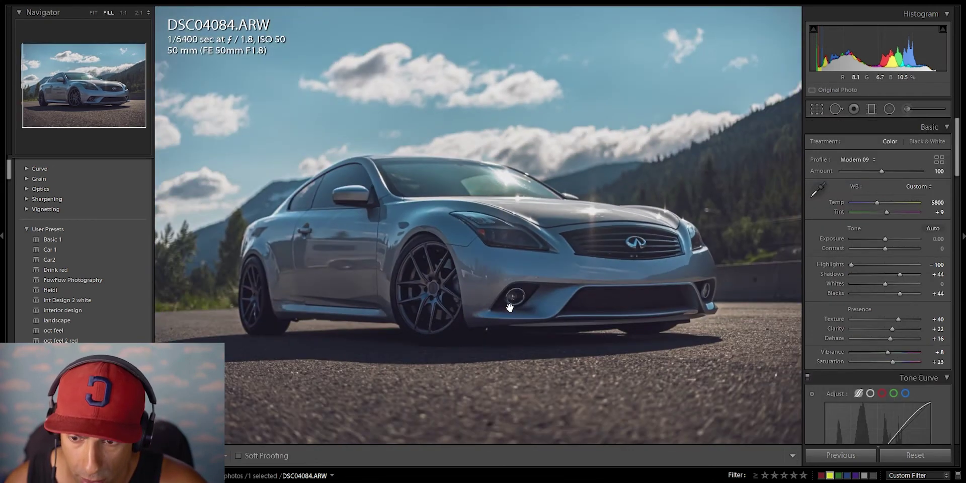
pyautogui.hotkey('ctrl', '-')
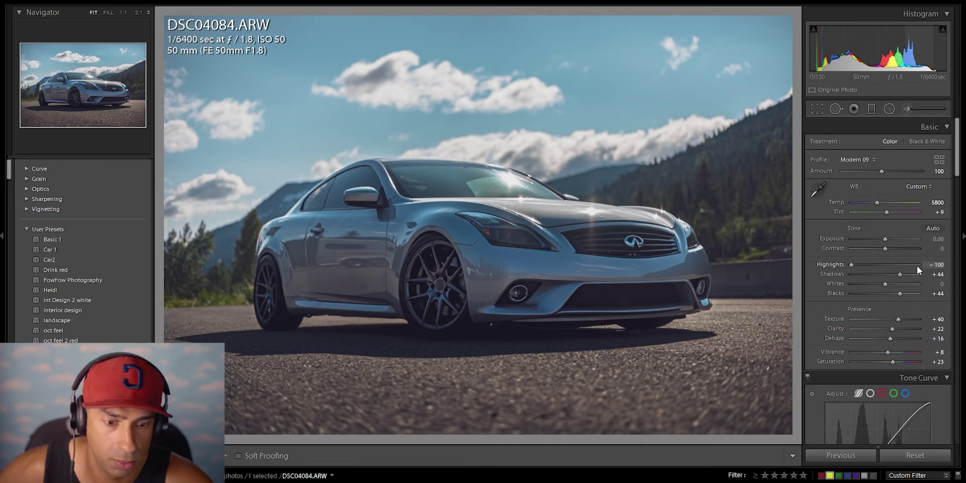
# Step: Set the photo's overall Exposure to -0.19 and Blacks to +47, and compare the result with the original
pyautogui.moveTo(886, 239); pyautogui.dragTo(884, 241)
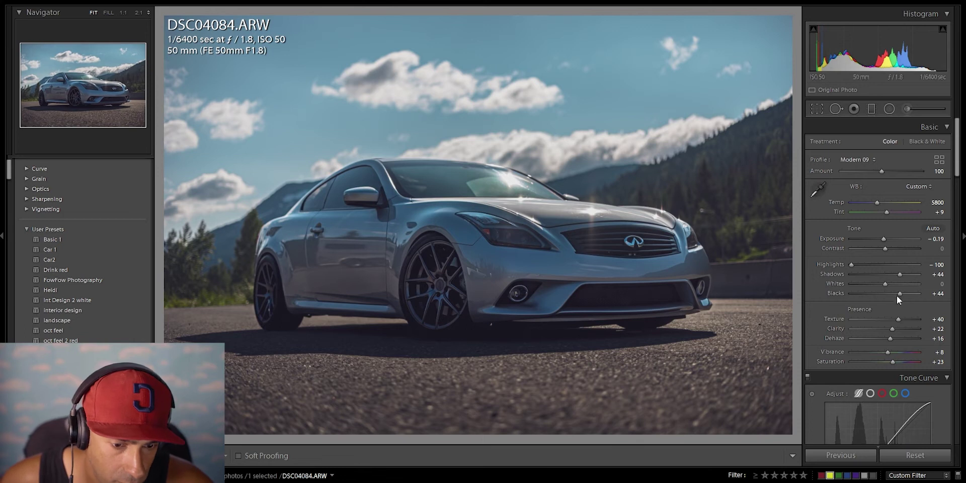
pyautogui.moveTo(901, 294); pyautogui.dragTo(898, 294)
pyautogui.press('\\')
pyautogui.press('\\')
pyautogui.click(504, 197)
pyautogui.click(451, 284)
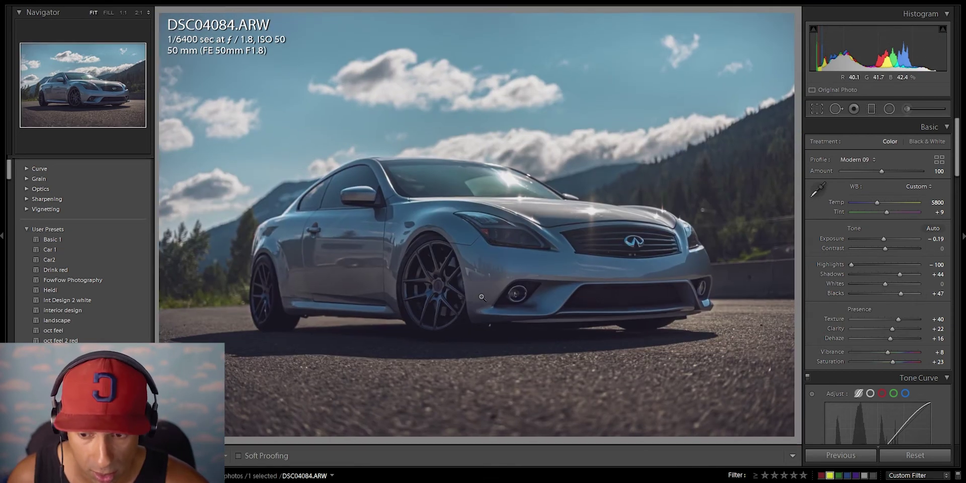
# Step: Try automatic straightening on the photo, then reset the crop
pyautogui.click(816, 108)
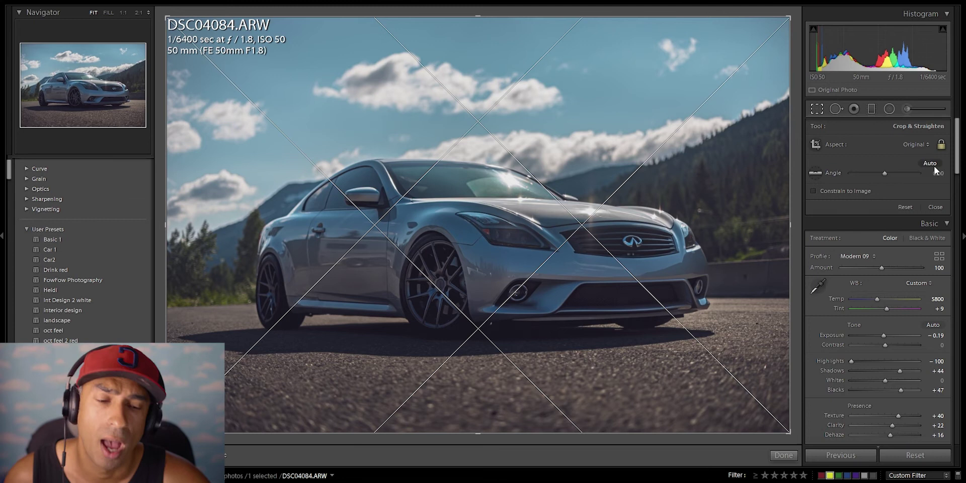
pyautogui.click(930, 164)
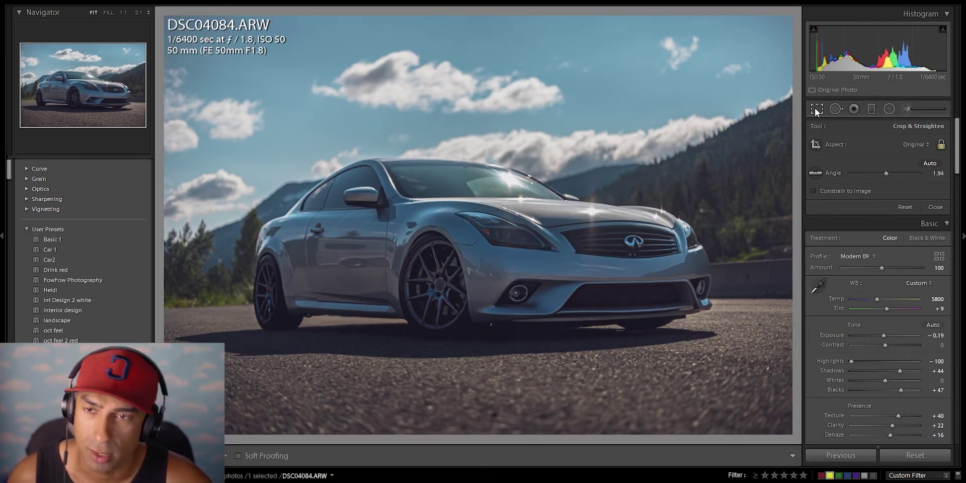
pyautogui.click(814, 108)
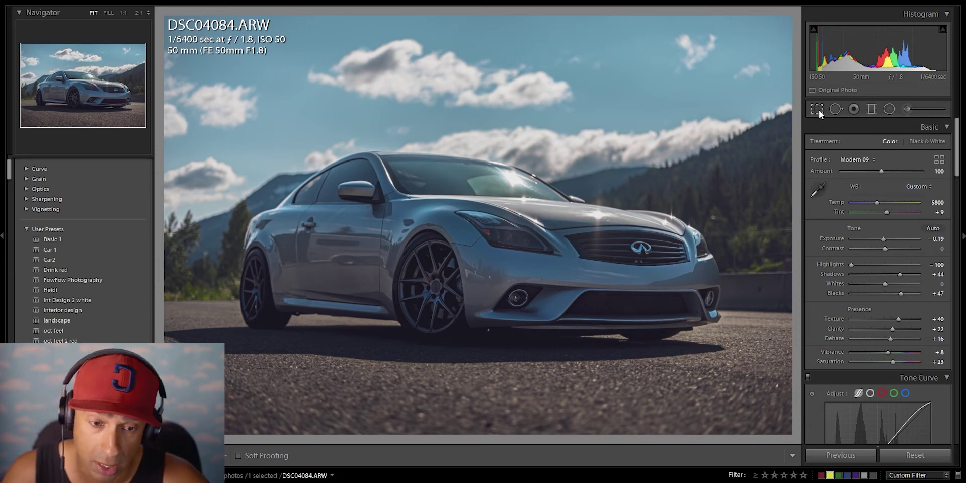
pyautogui.click(817, 109)
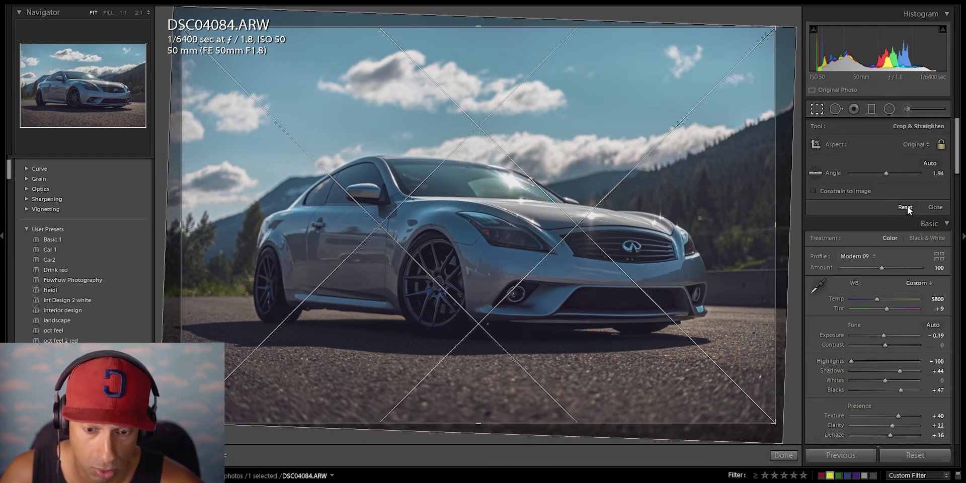
pyautogui.click(906, 207)
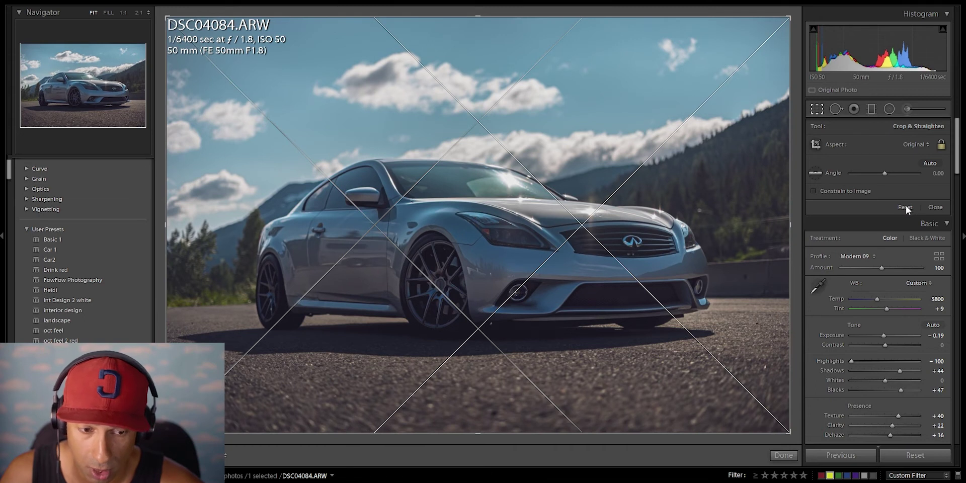
pyautogui.click(930, 164)
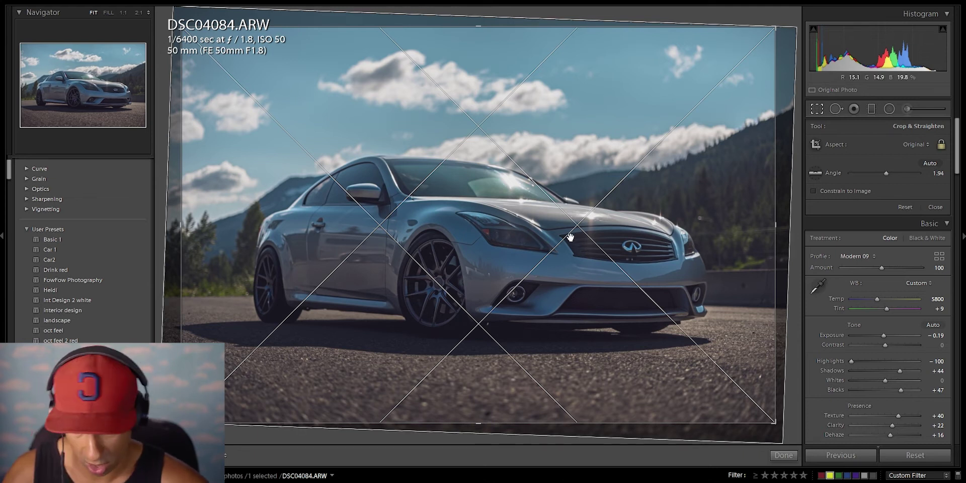
pyautogui.press('Return')
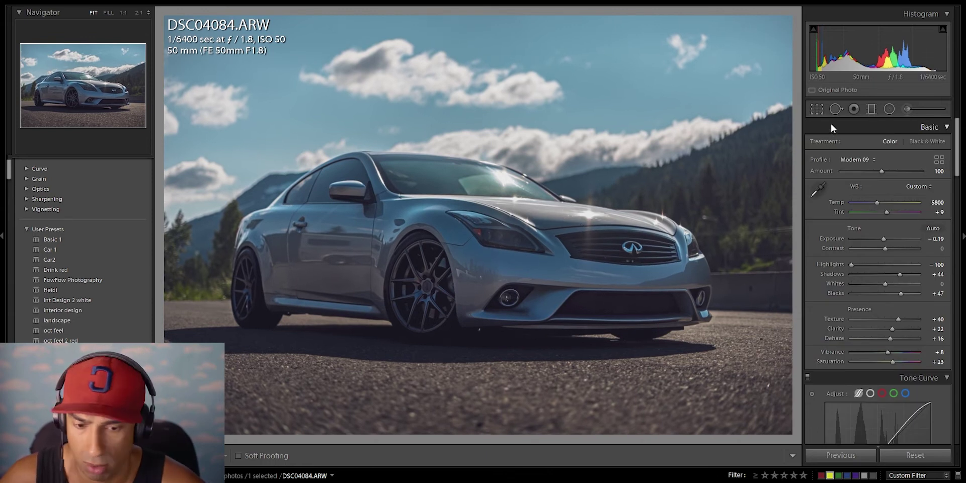
pyautogui.click(817, 109)
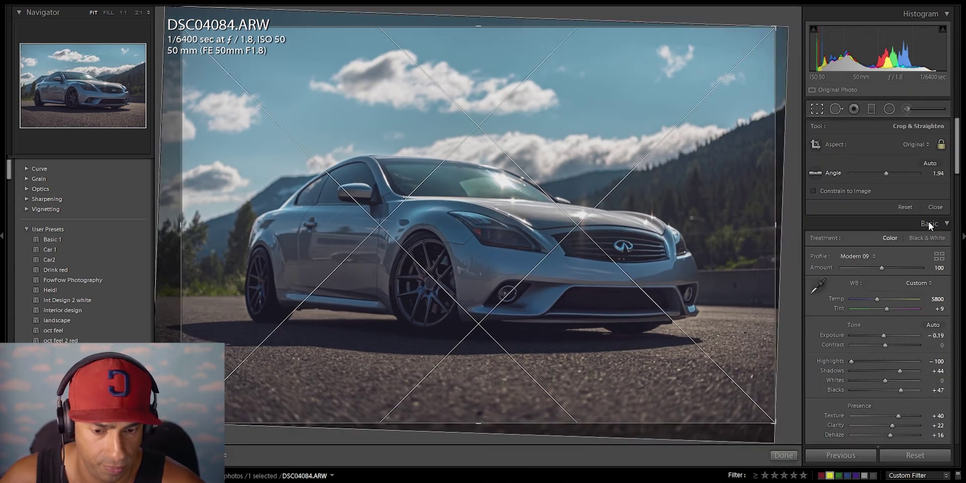
pyautogui.click(904, 208)
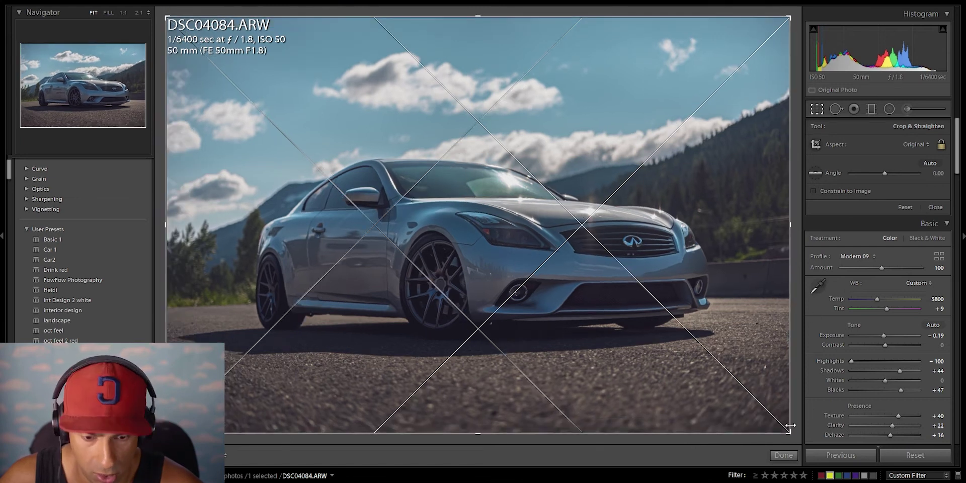
# Step: Crop the car photo slightly tighter from its lower corner and apply the crop
pyautogui.moveTo(796, 432)
pyautogui.mouseDown()
pyautogui.moveTo(774, 441)
pyautogui.moveTo(797, 419)
pyautogui.moveTo(786, 428)
pyautogui.mouseUp()
pyautogui.press('Return')
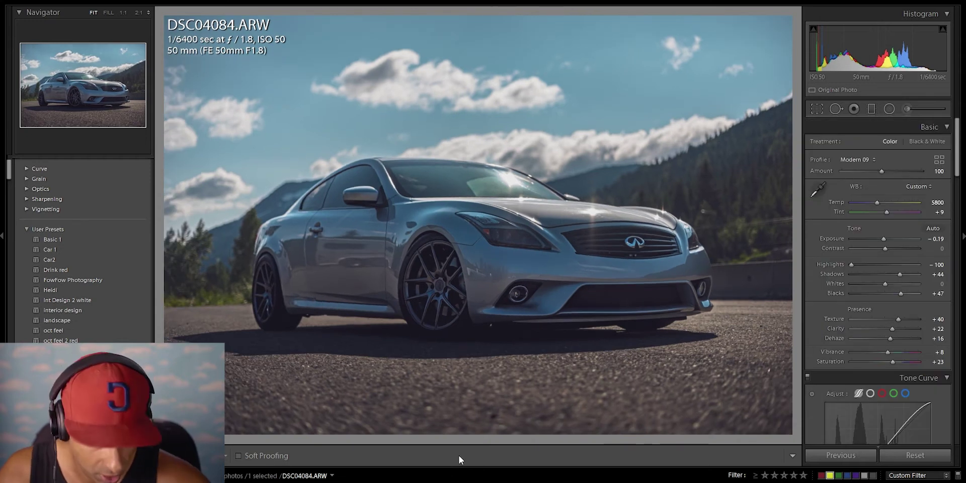
pyautogui.press('4')
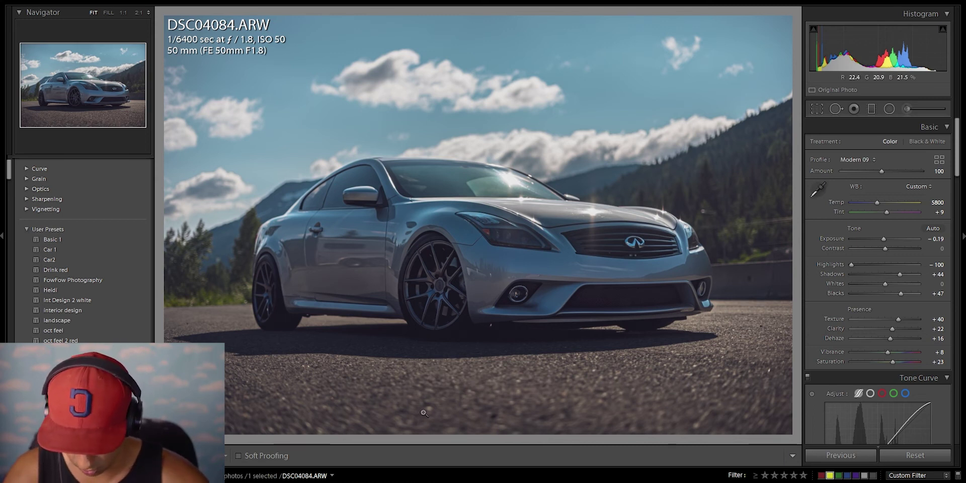
# Step: Compare the edited car photo with its original, both as a split view and full frame
pyautogui.hotkey('shift', 'y')
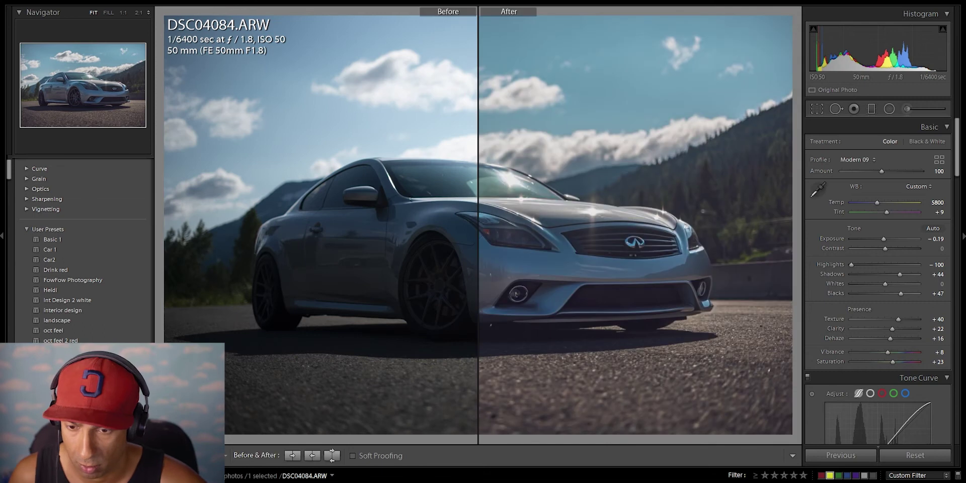
pyautogui.press('\\')
pyautogui.press('\\')
pyautogui.press('\\')
pyautogui.press('\\')
pyautogui.press('\\')
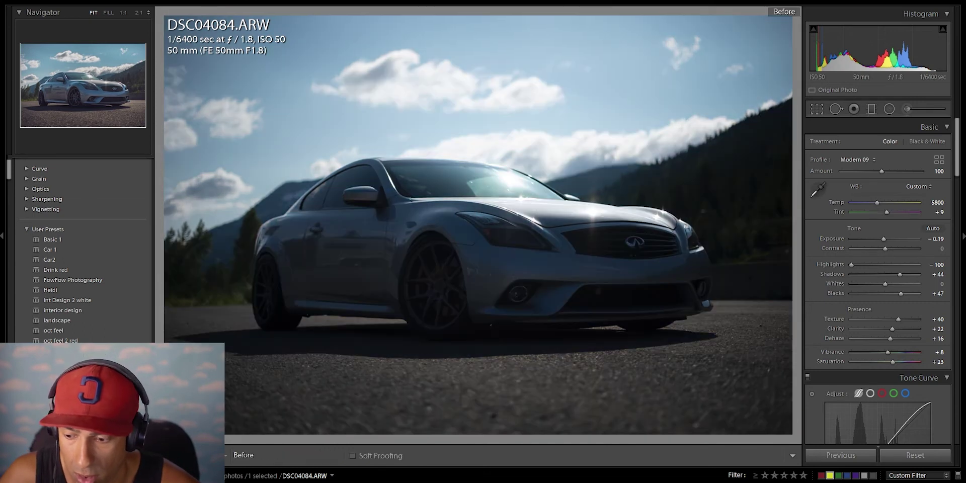
pyautogui.hotkey('shift', 'y')
pyautogui.press('\\')
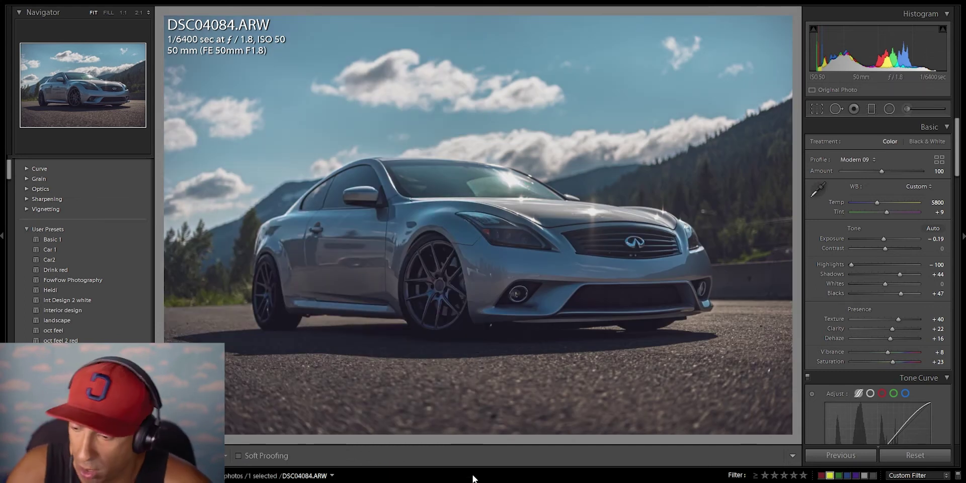
# Step: Open the bottle photo S_S00942.ARW and examine the label and bottle edges up close at 2:1
pyautogui.press('Right')
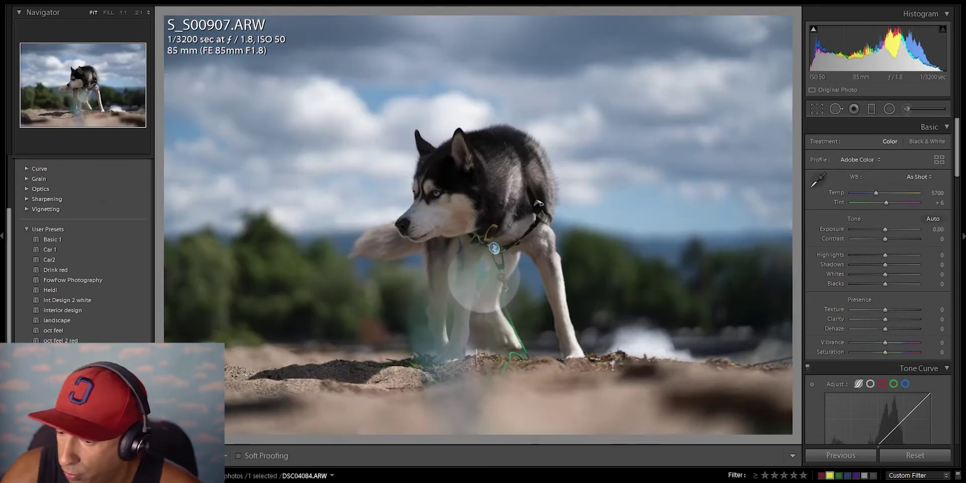
pyautogui.press('Right')
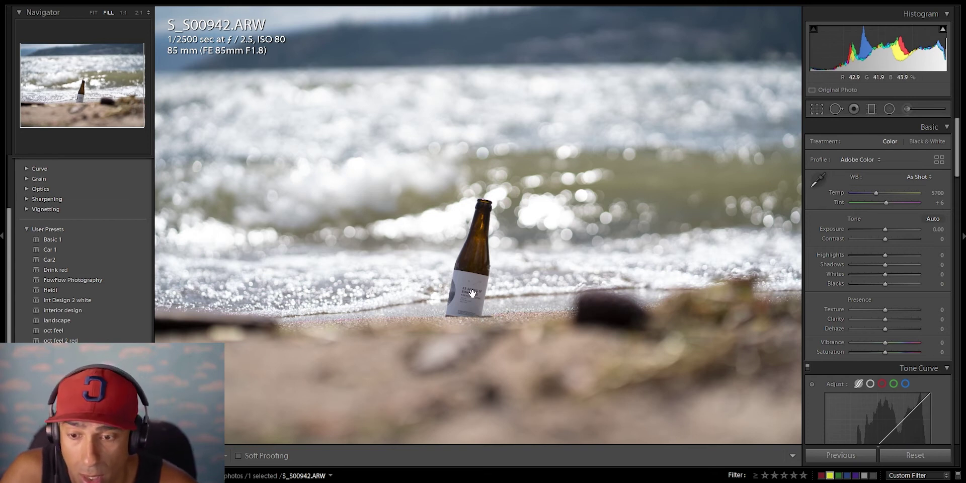
pyautogui.click(478, 299)
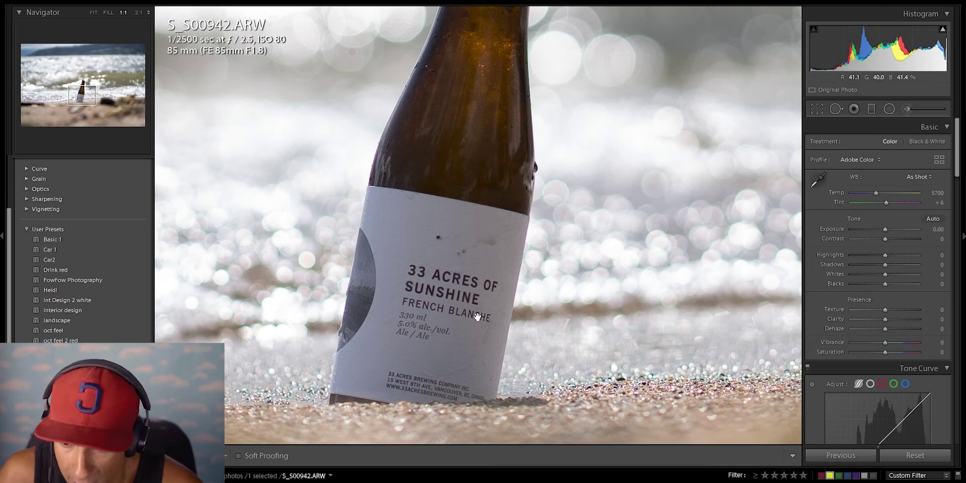
pyautogui.hotkey('ctrl', '=')
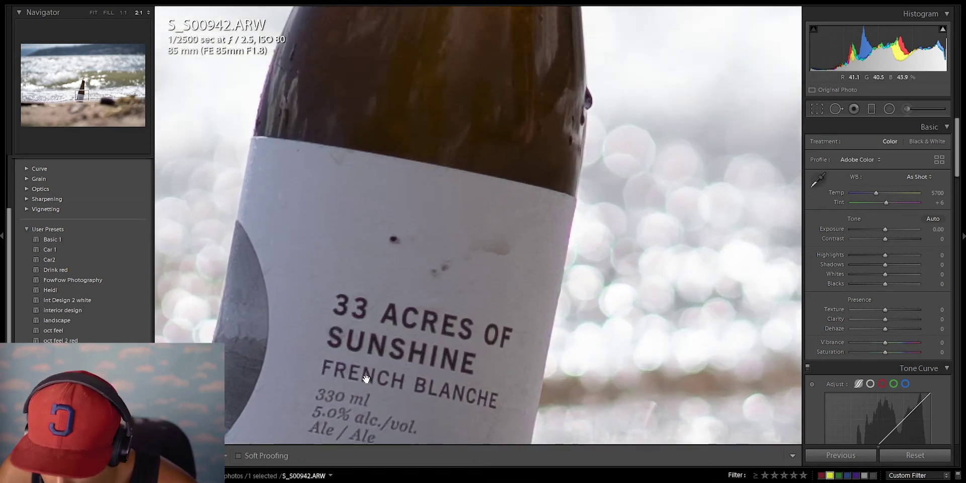
pyautogui.moveTo(293, 347); pyautogui.dragTo(523, 262)
pyautogui.hotkey('ctrl', '-')
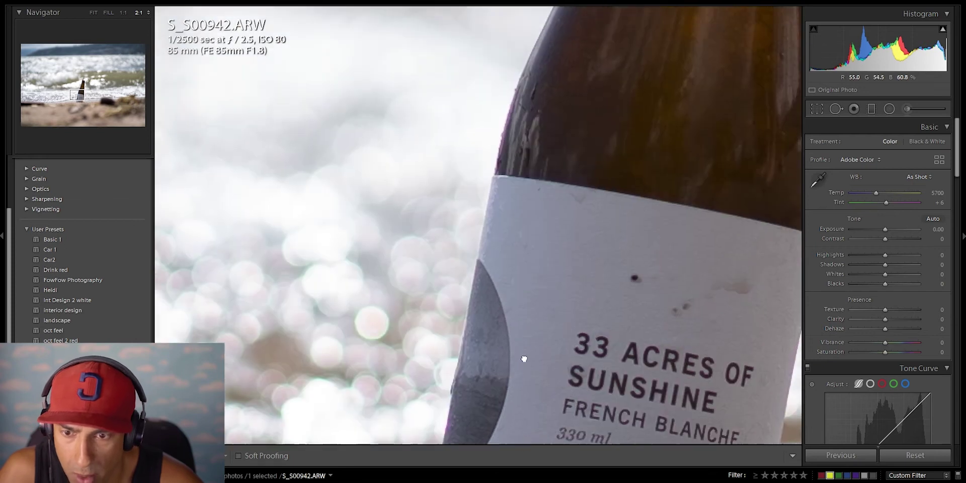
pyautogui.hotkey('ctrl', '-')
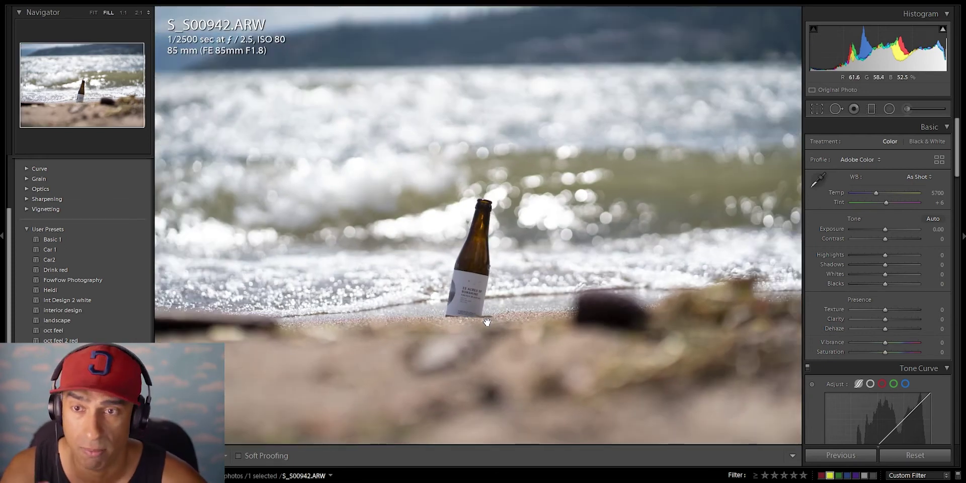
# Step: Show the whole bottle photo S_S00942.ARW and apply the Modern 09 profile to it
pyautogui.press('Right')
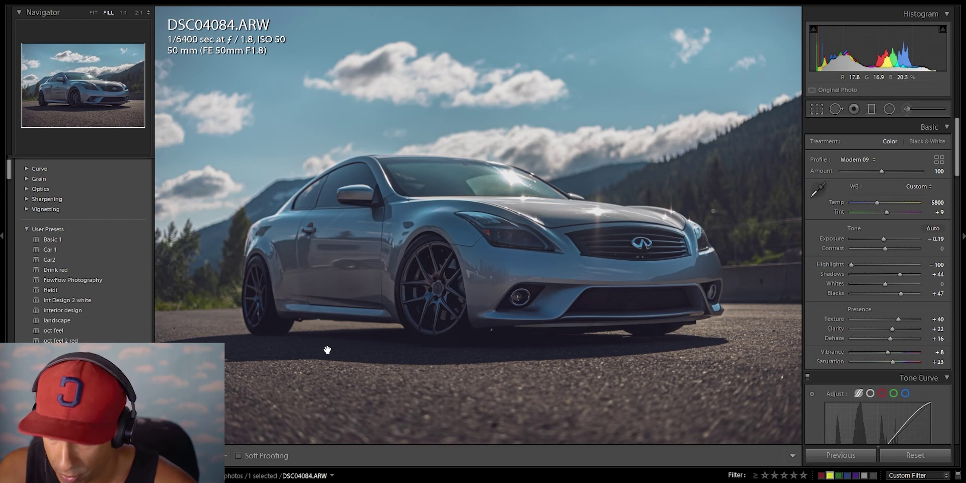
pyautogui.click(342, 482)
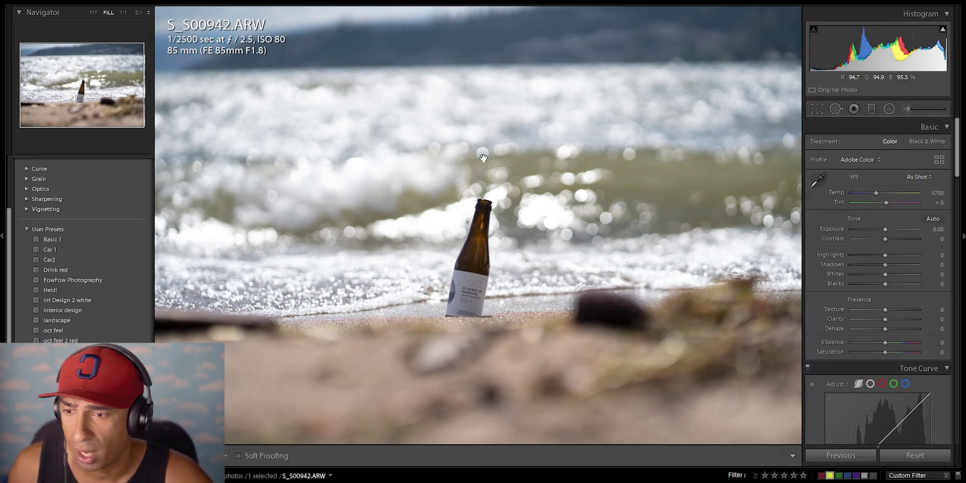
pyautogui.hotkey('ctrl', '-')
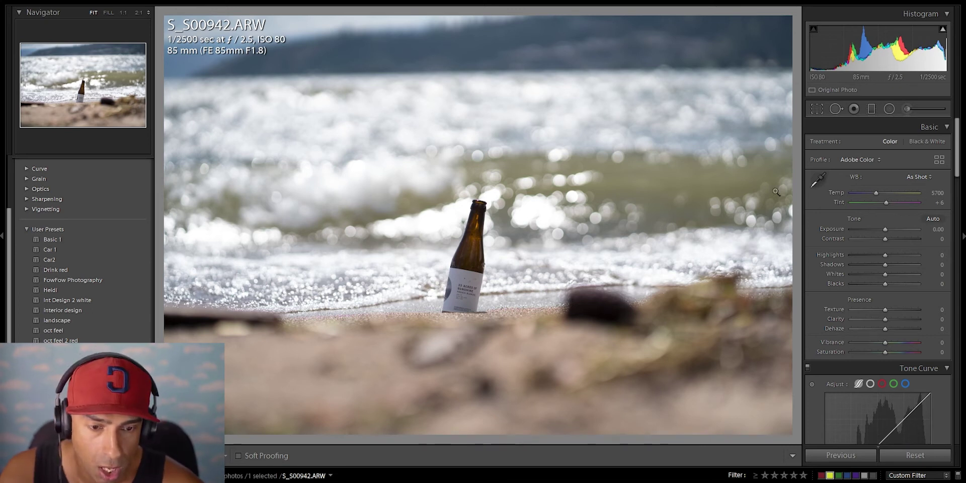
pyautogui.click(855, 160)
pyautogui.click(877, 224)
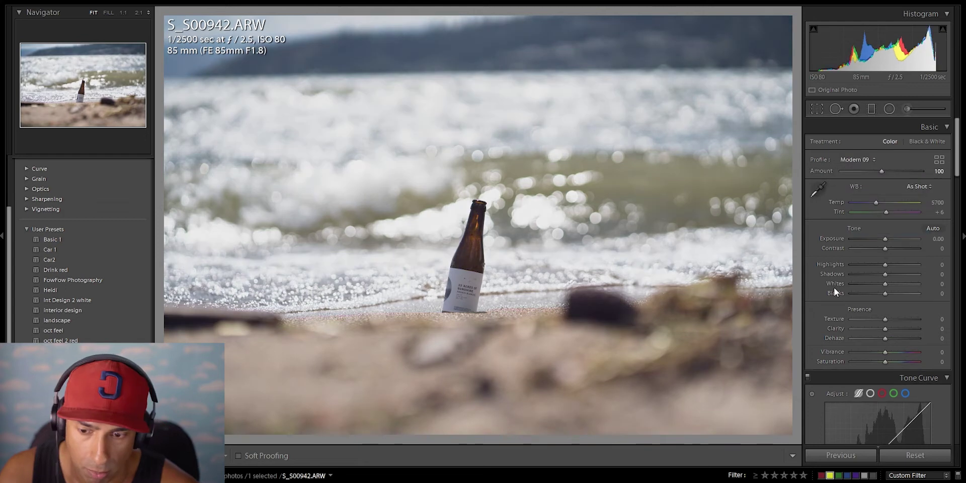
# Step: Turn on Remove Chromatic Aberration and Enable Profile Corrections in the bottle photo's lens corrections
pyautogui.scroll(-15, 892, 275)
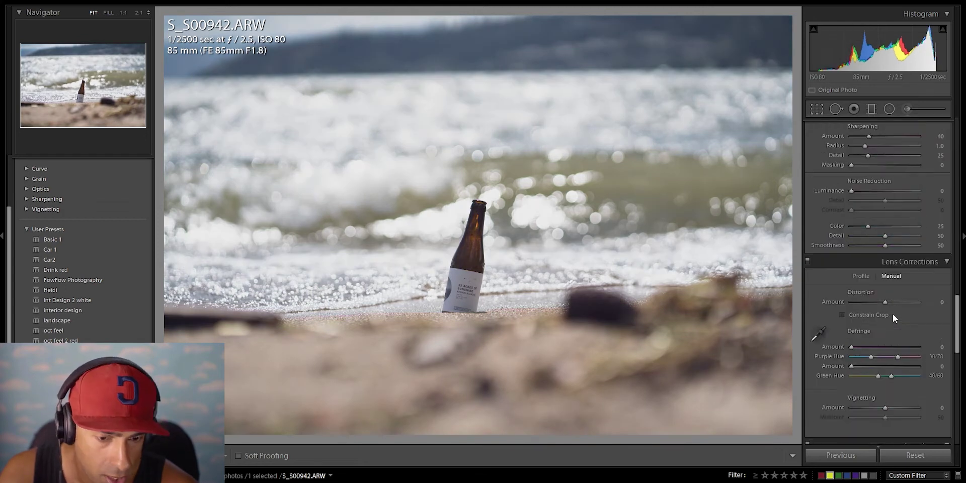
pyautogui.scroll(5, 870, 284)
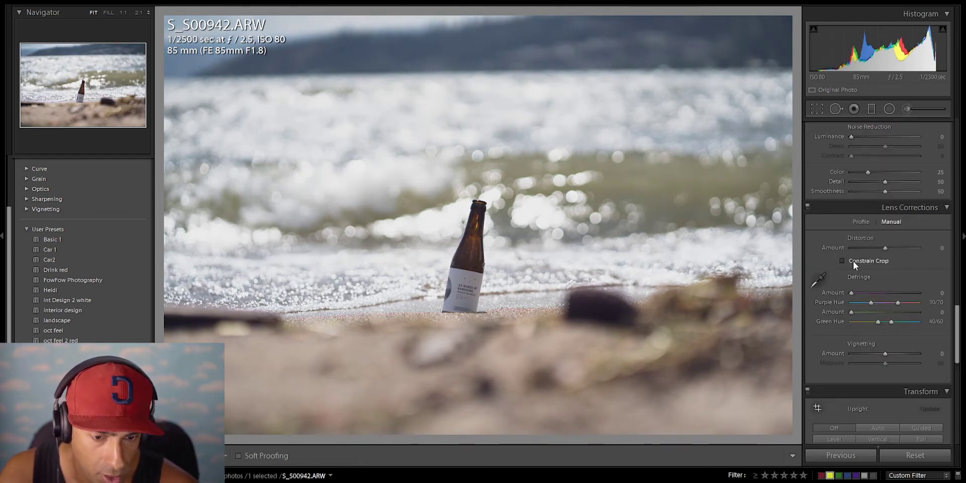
pyautogui.click(860, 222)
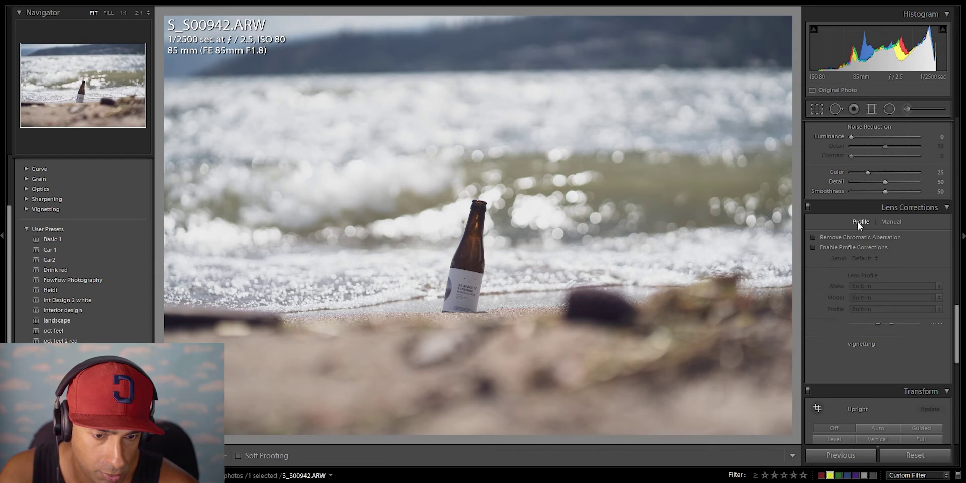
pyautogui.click(849, 246)
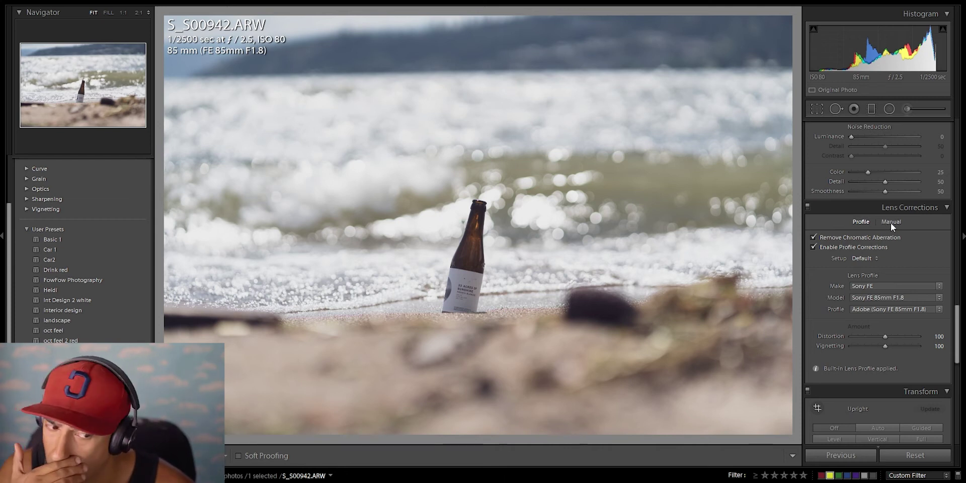
# Step: Set the purple Defringe Amount to 3 in the manual lens corrections and inspect the bottle's edges up close
pyautogui.click(891, 222)
pyautogui.click(452, 289)
pyautogui.moveTo(487, 291); pyautogui.dragTo(560, 211)
pyautogui.hotkey('ctrl', '=')
pyautogui.moveTo(560, 238); pyautogui.dragTo(408, 174)
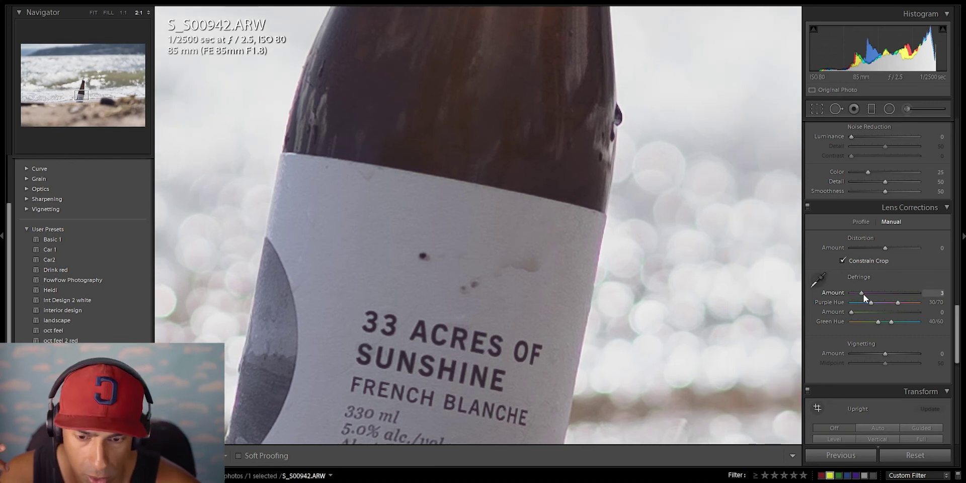
pyautogui.moveTo(704, 302); pyautogui.dragTo(767, 186)
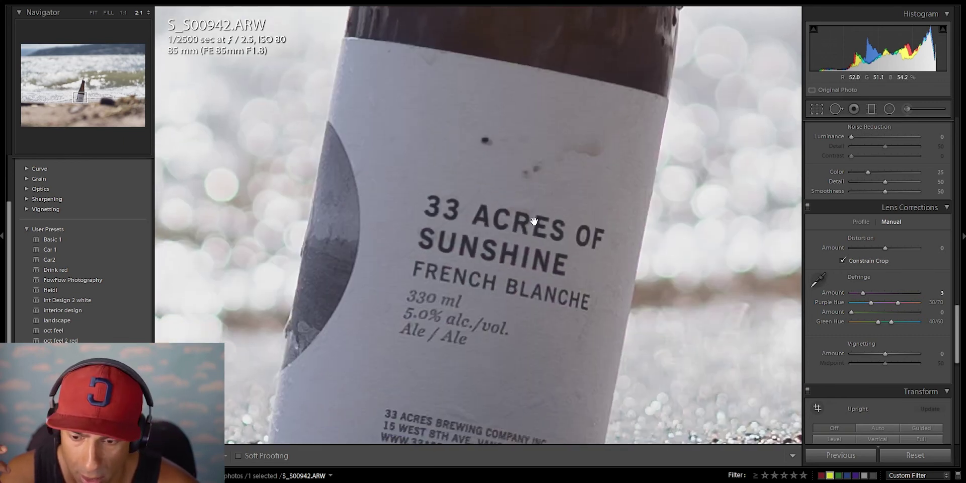
pyautogui.moveTo(392, 254); pyautogui.dragTo(670, 231)
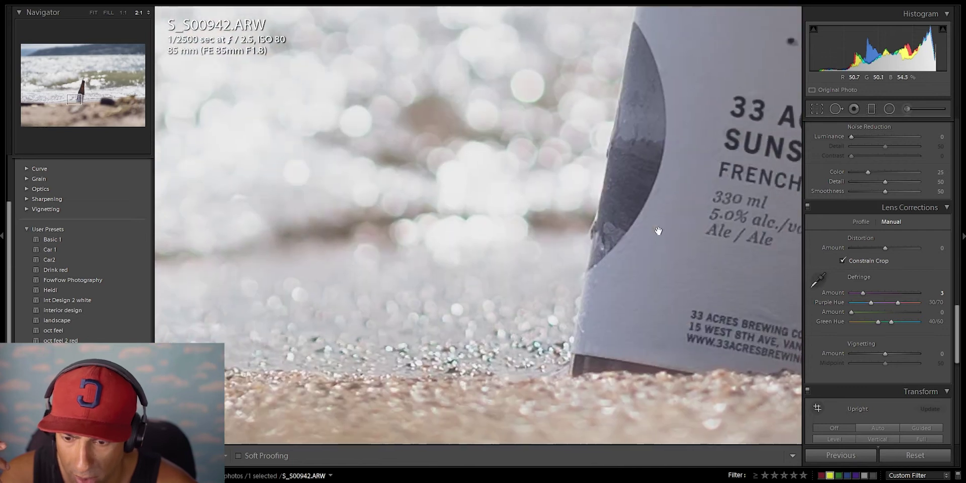
pyautogui.hotkey('ctrl', '-')
pyautogui.hotkey('ctrl', '=')
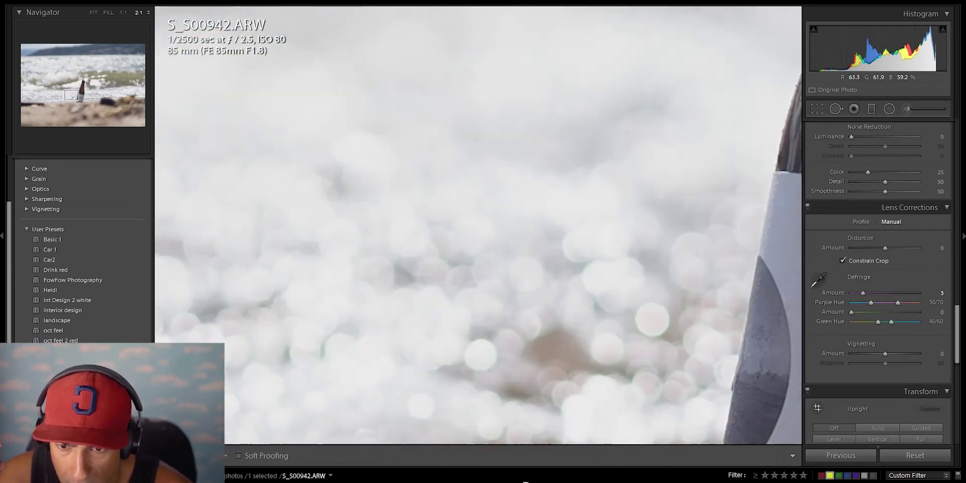
# Step: Set the green Defringe Amount to 3 and the Green Hue range to 40/69 for the background highlights
pyautogui.moveTo(559, 266); pyautogui.dragTo(409, 259)
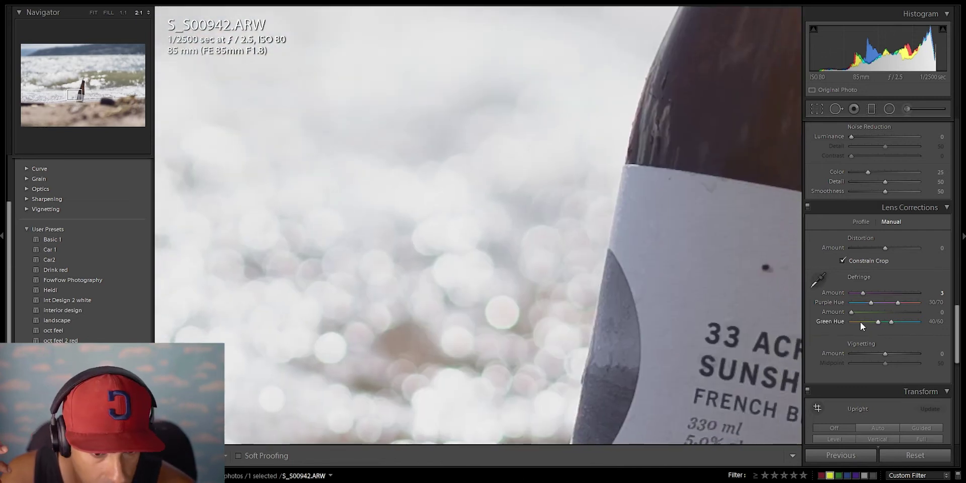
pyautogui.moveTo(878, 321); pyautogui.dragTo(877, 322)
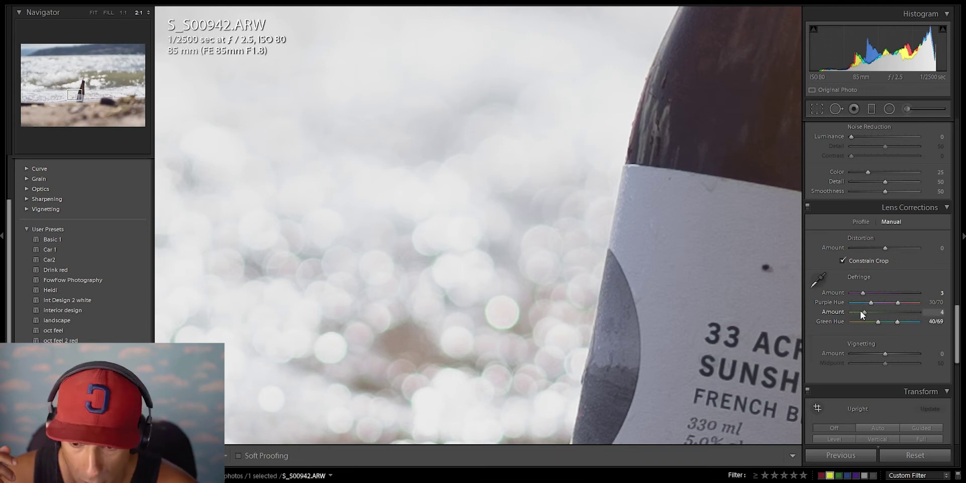
pyautogui.moveTo(843, 318); pyautogui.dragTo(858, 318)
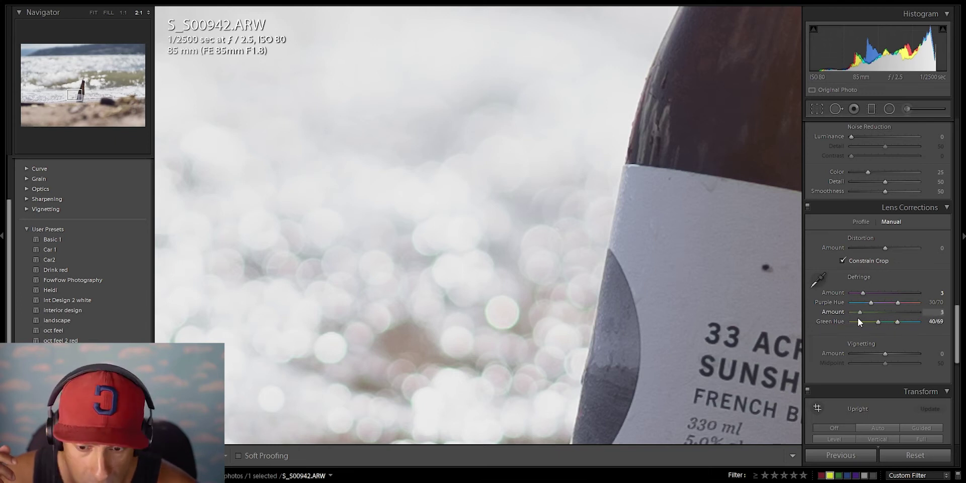
pyautogui.moveTo(543, 375); pyautogui.dragTo(584, 266)
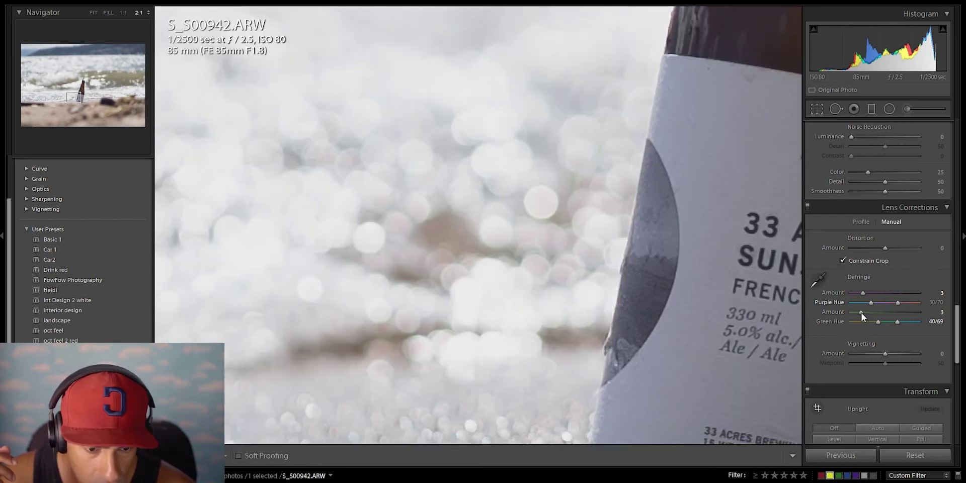
pyautogui.moveTo(858, 315)
pyautogui.mouseDown()
pyautogui.moveTo(849, 315)
pyautogui.moveTo(872, 315)
pyautogui.moveTo(853, 312)
pyautogui.moveTo(862, 315)
pyautogui.mouseUp()
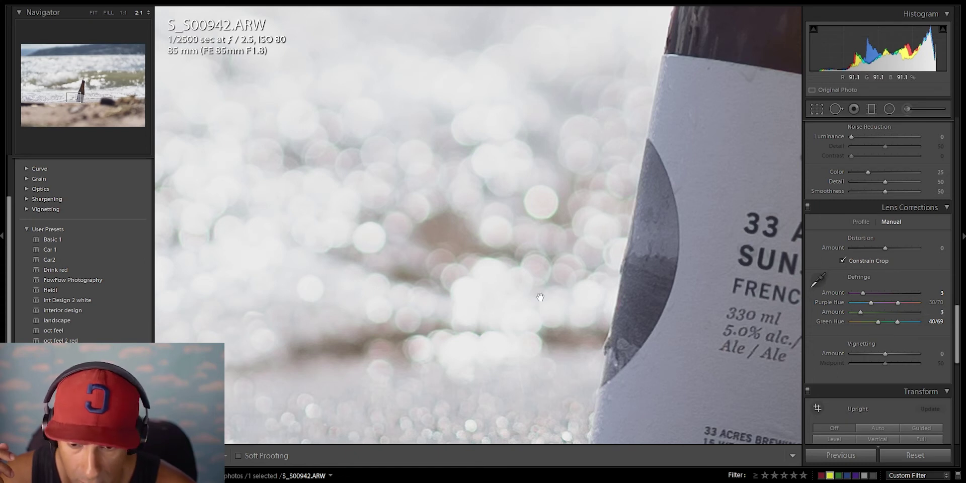
# Step: Straighten the bottle photo with automatic leveling and apply the crop
pyautogui.click(420, 234)
pyautogui.press('r')
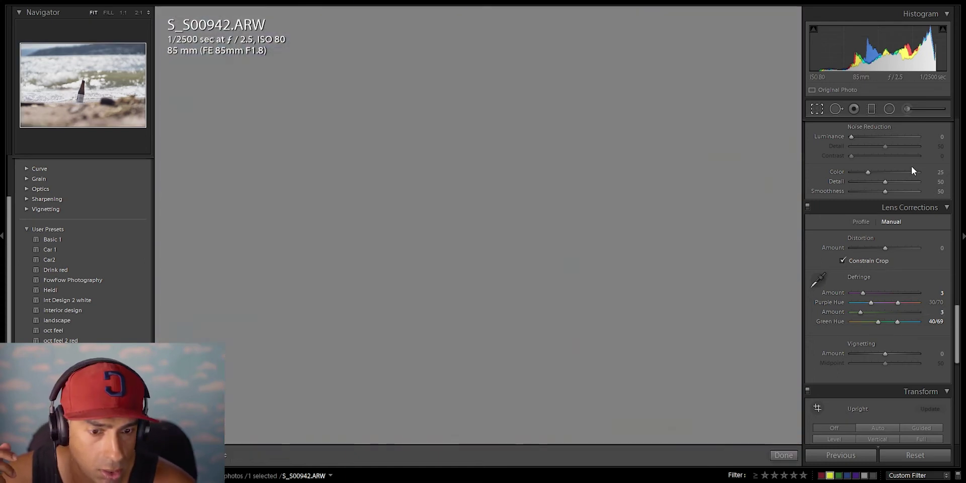
pyautogui.click(929, 164)
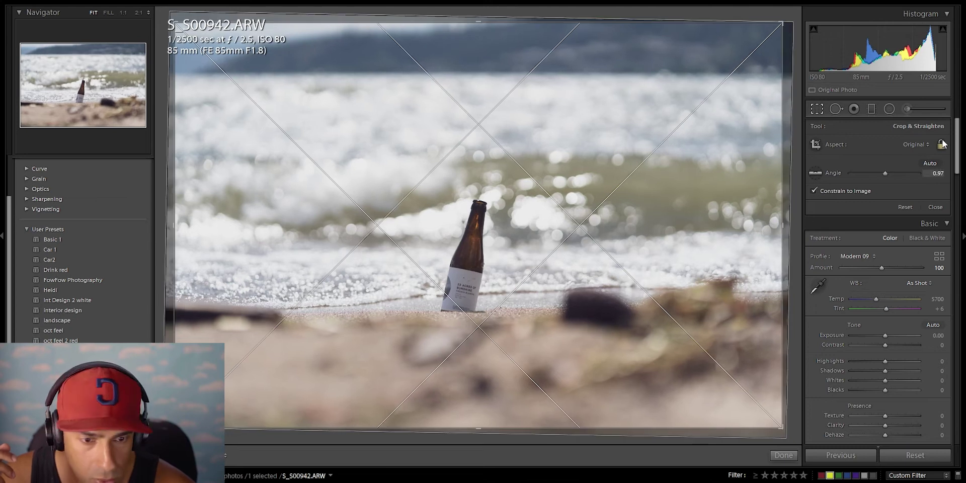
pyautogui.press('Return')
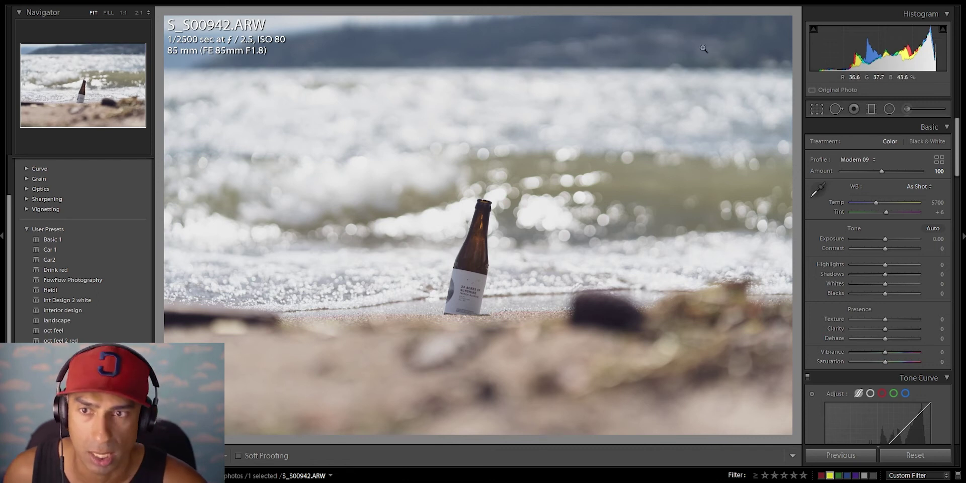
# Step: Try a 4 x 5 / 8 x 10 landscape crop on the bottle photo and reset the crop
pyautogui.click(870, 160)
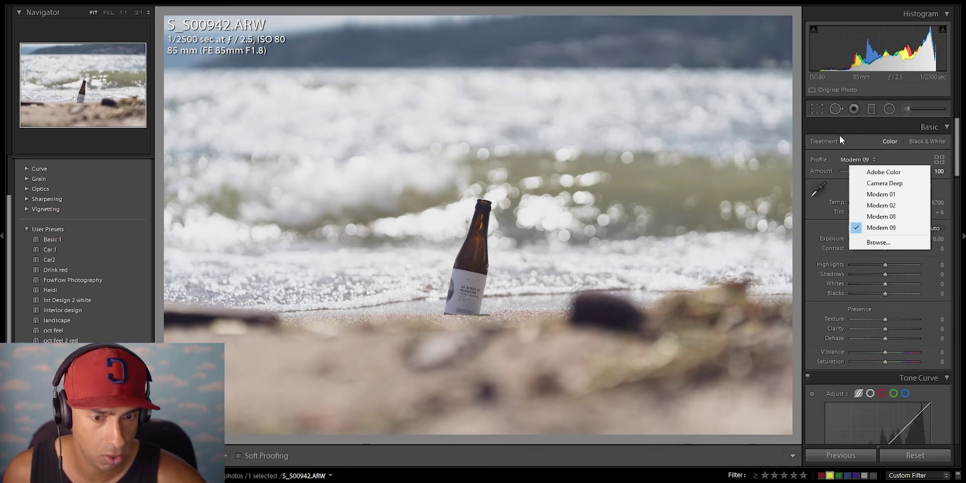
pyautogui.press('Escape')
pyautogui.press('r')
pyautogui.click(912, 144)
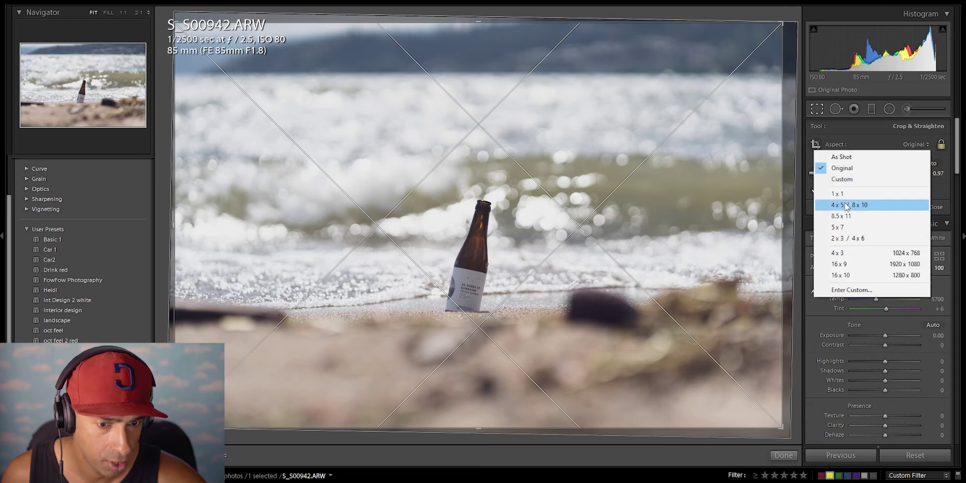
pyautogui.click(865, 206)
pyautogui.moveTo(569, 167)
pyautogui.mouseDown()
pyautogui.moveTo(561, 166)
pyautogui.moveTo(580, 166)
pyautogui.moveTo(461, 164)
pyautogui.moveTo(569, 165)
pyautogui.mouseUp()
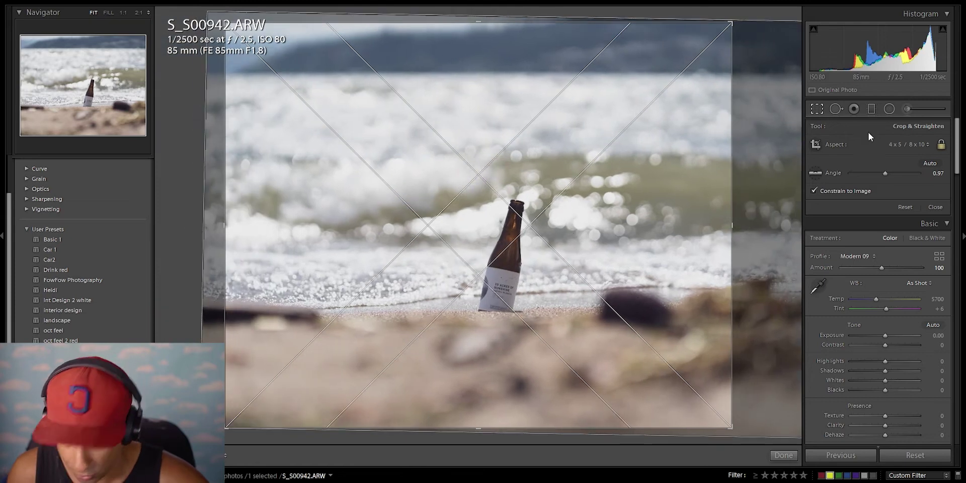
pyautogui.click(817, 108)
pyautogui.click(816, 108)
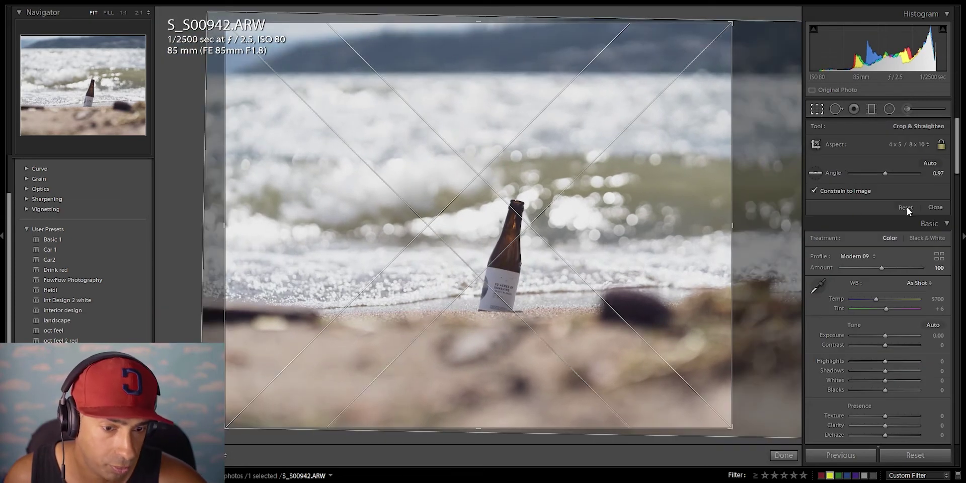
pyautogui.click(905, 206)
# Step: Turn off Constrain to Image for the bottle photo's crop and set the crop aspect to 4 x 5 / 8 x 10
pyautogui.click(850, 191)
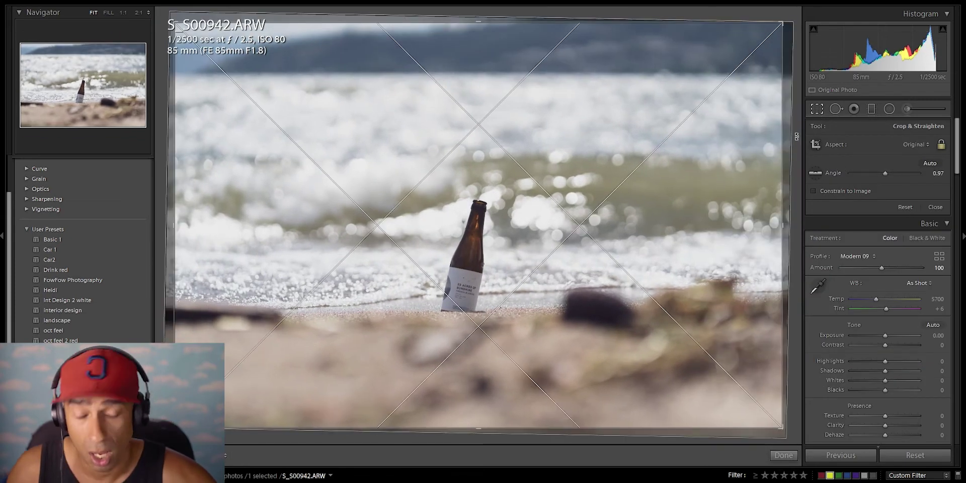
pyautogui.click(916, 148)
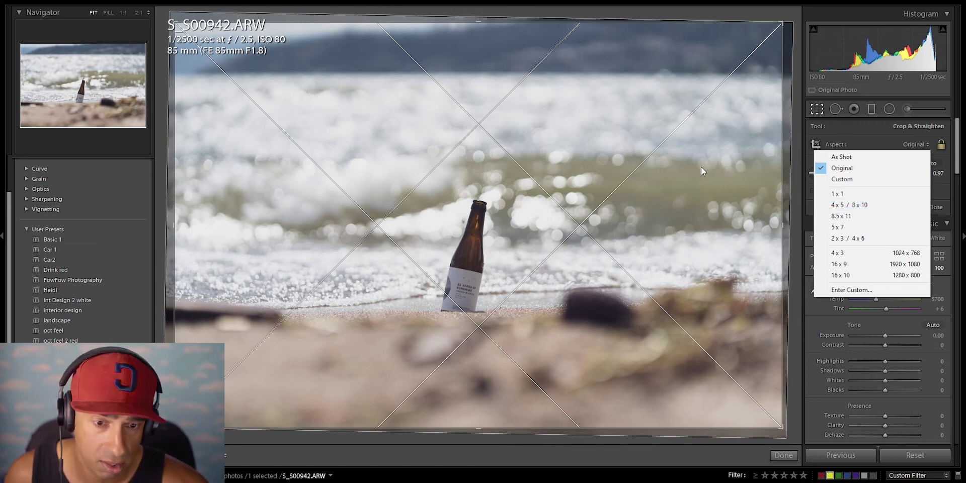
pyautogui.press('Escape')
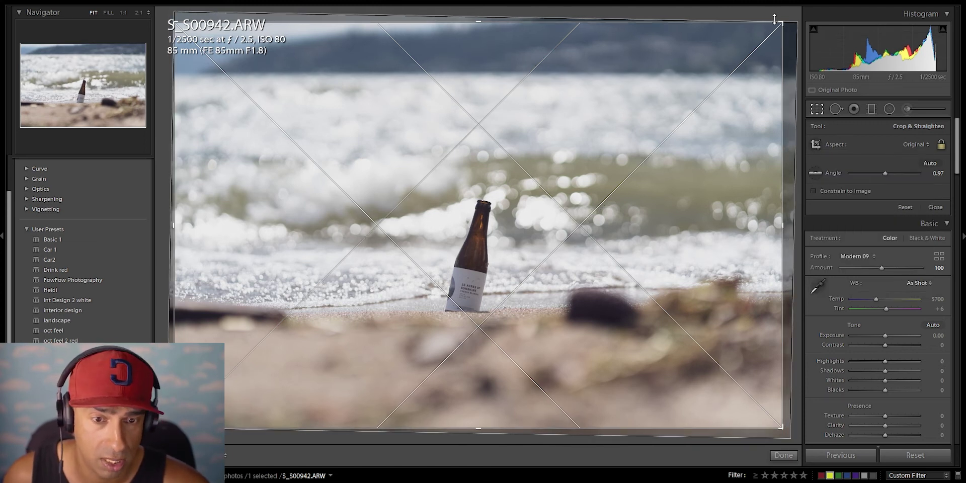
pyautogui.moveTo(781, 22)
pyautogui.mouseDown()
pyautogui.moveTo(773, 34)
pyautogui.moveTo(782, 24)
pyautogui.mouseUp()
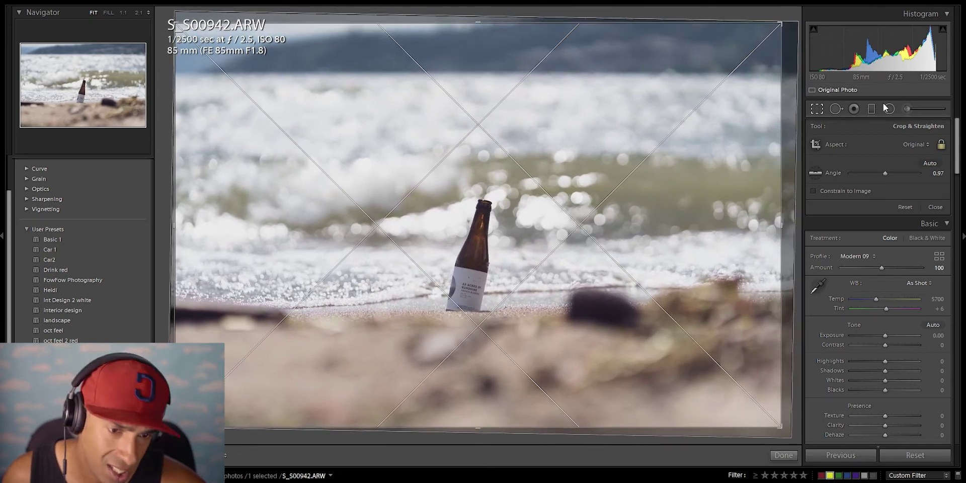
pyautogui.click(915, 144)
pyautogui.click(863, 205)
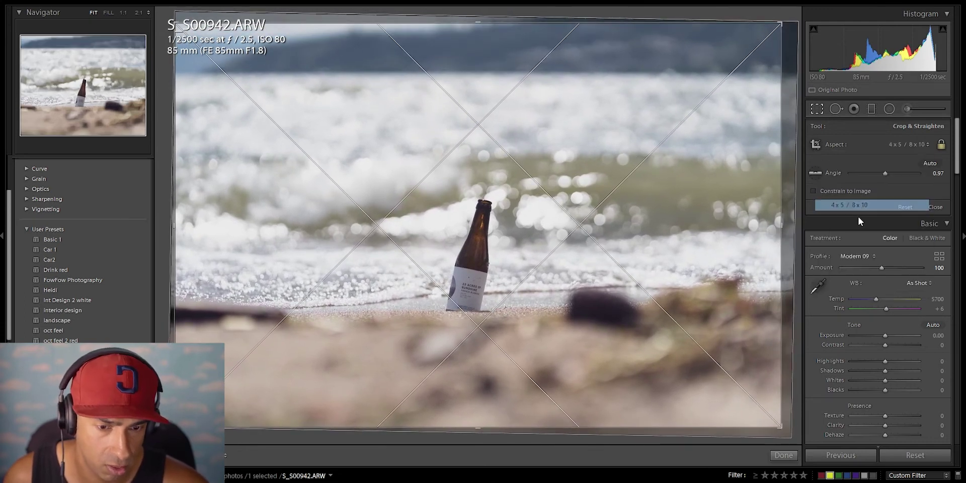
# Step: Switch the crop to portrait orientation, center it around the bottle and apply it
pyautogui.moveTo(649, 98); pyautogui.dragTo(621, 128)
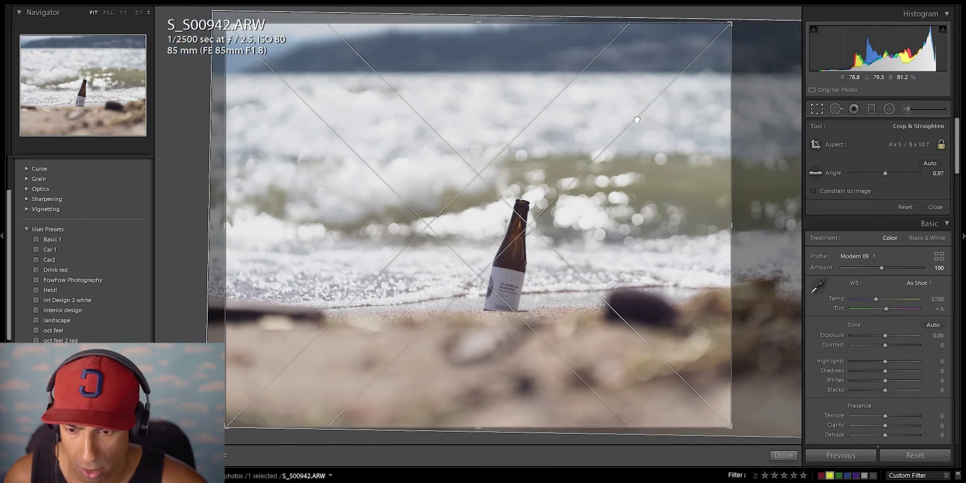
pyautogui.press('x')
pyautogui.moveTo(539, 82); pyautogui.dragTo(431, 81)
pyautogui.press('Return')
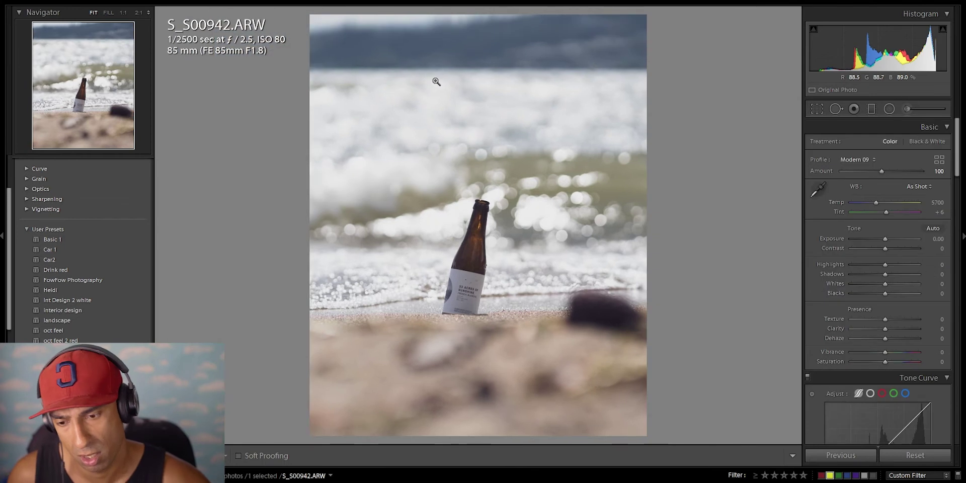
# Step: Reopen the crop, reset it and frame the bottle photo in landscape with the 4 x 5 / 8 x 10 aspect
pyautogui.press('r')
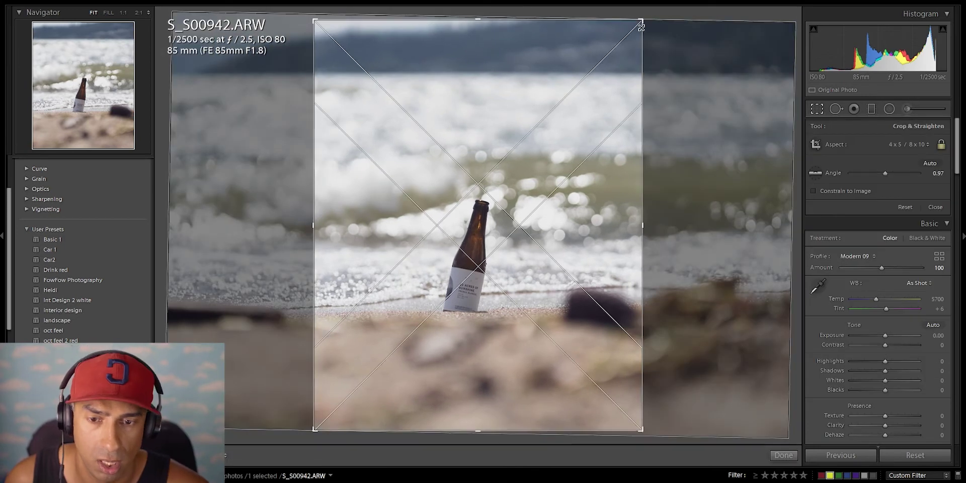
pyautogui.press('x')
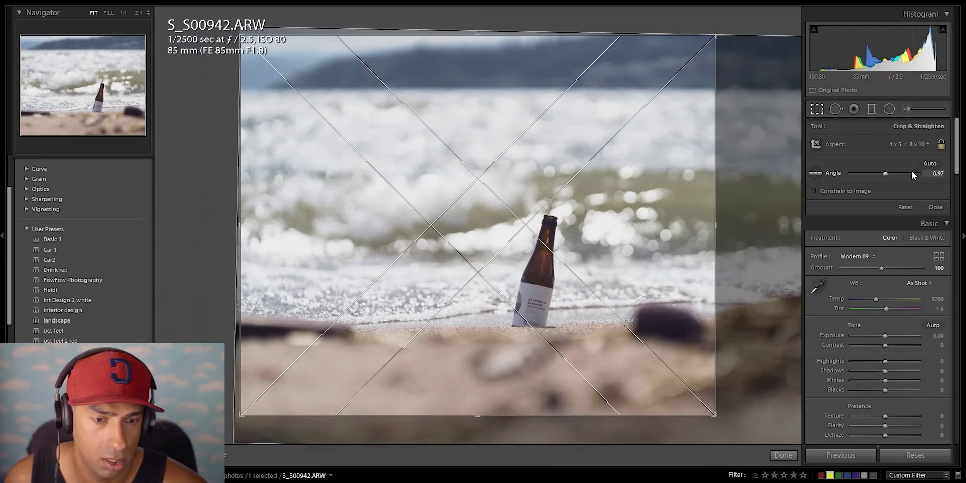
pyautogui.click(858, 150)
pyautogui.click(874, 158)
pyautogui.click(904, 152)
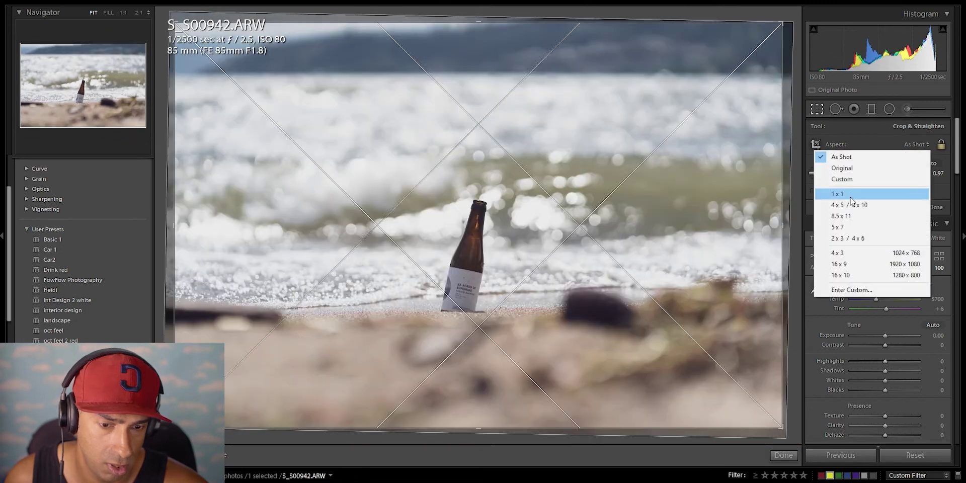
pyautogui.click(857, 206)
pyautogui.moveTo(558, 195); pyautogui.dragTo(600, 195)
# Step: Cycle through the crop guide overlays to compare how the bottle sits in each composition grid
pyautogui.press('o')
pyautogui.press('o')
pyautogui.press('o')
pyautogui.press('o')
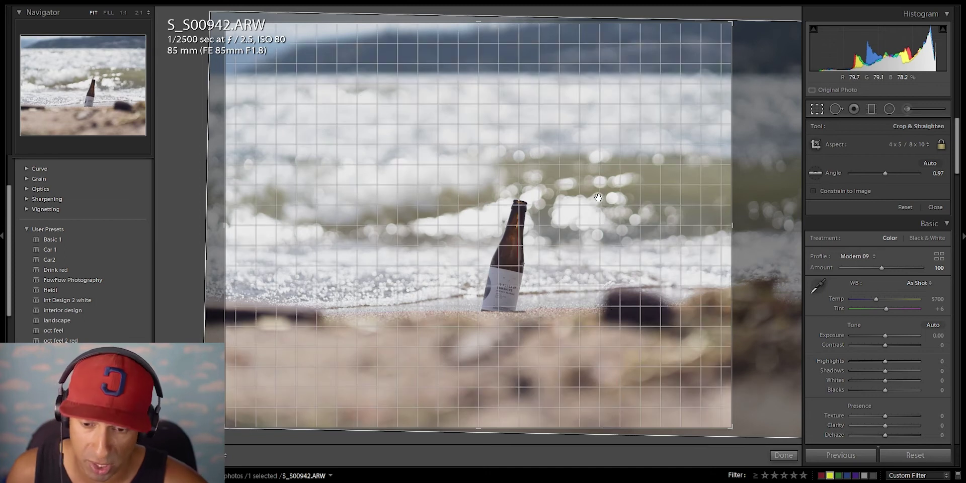
pyautogui.press('o')
pyautogui.press('o')
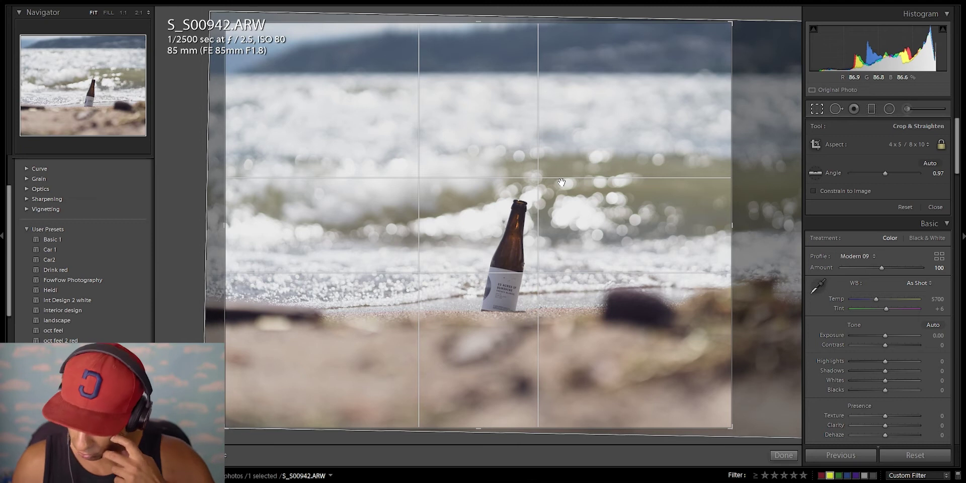
pyautogui.press('o')
pyautogui.press('o')
pyautogui.press('o')
pyautogui.press('o')
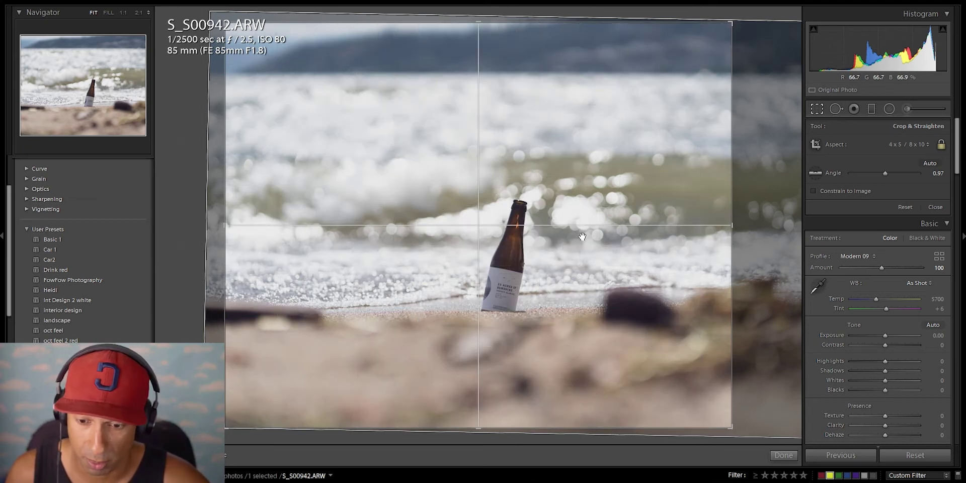
pyautogui.press('o')
# Step: Shift the photo within the crop so the bottle sits on the golden-ratio line right of center, and apply the crop
pyautogui.moveTo(582, 236); pyautogui.dragTo(597, 238)
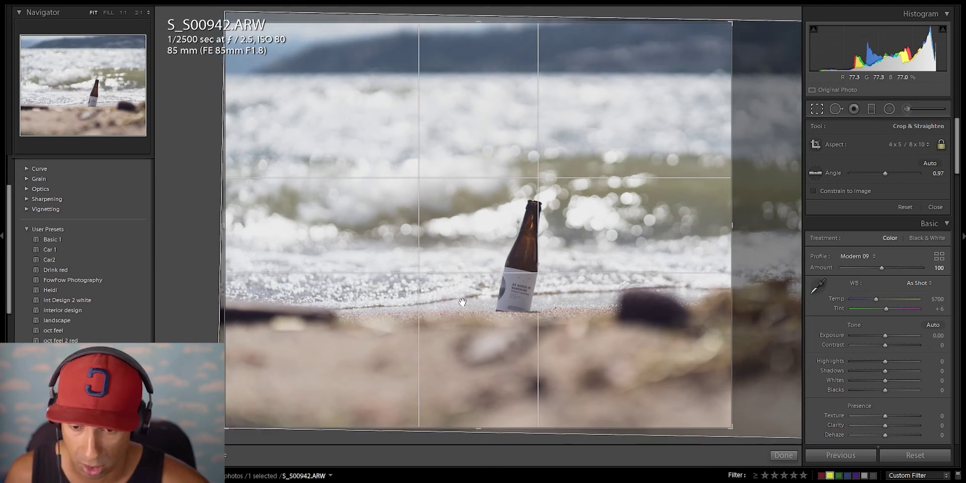
pyautogui.press('o')
pyautogui.press('o')
pyautogui.press('o')
pyautogui.press('o')
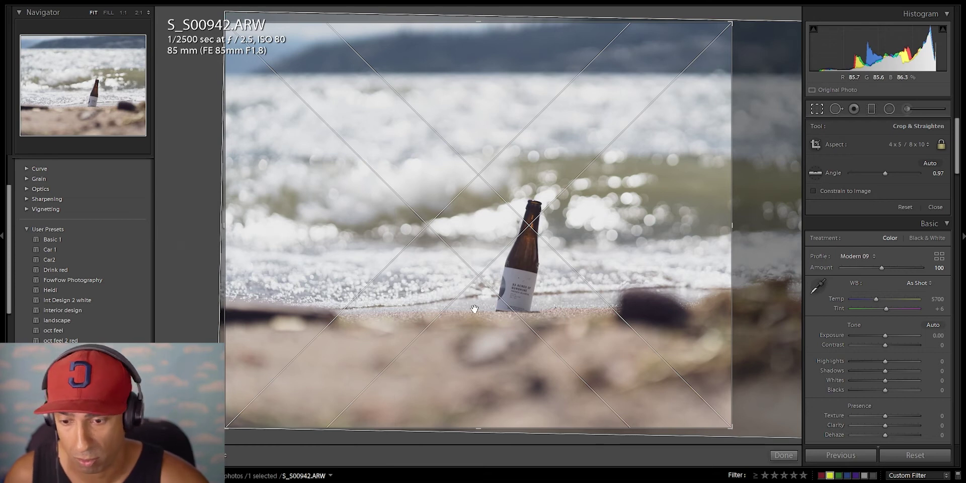
pyautogui.moveTo(550, 282); pyautogui.dragTo(522, 265)
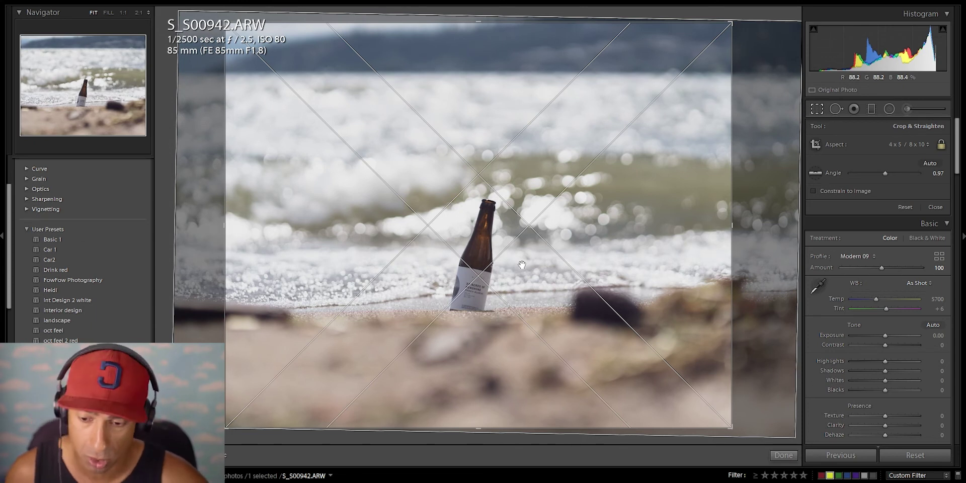
pyautogui.moveTo(521, 294); pyautogui.dragTo(593, 301)
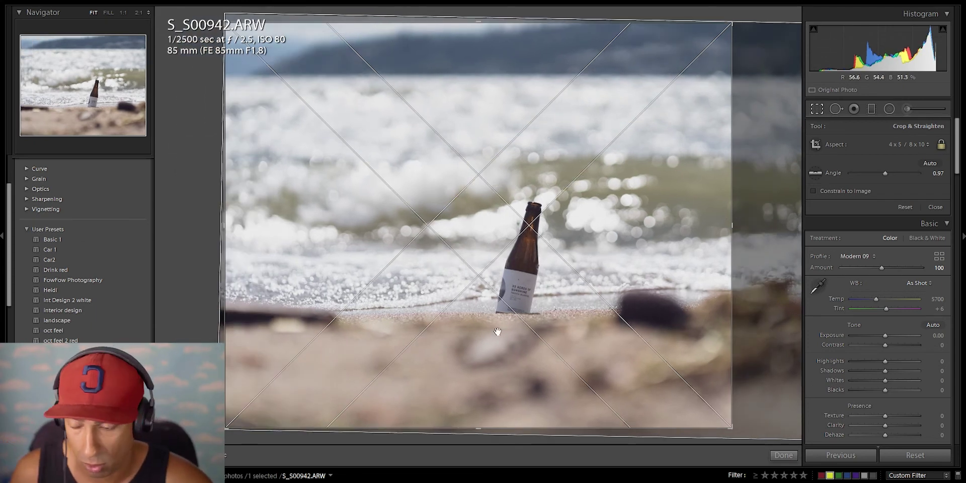
pyautogui.press('Return')
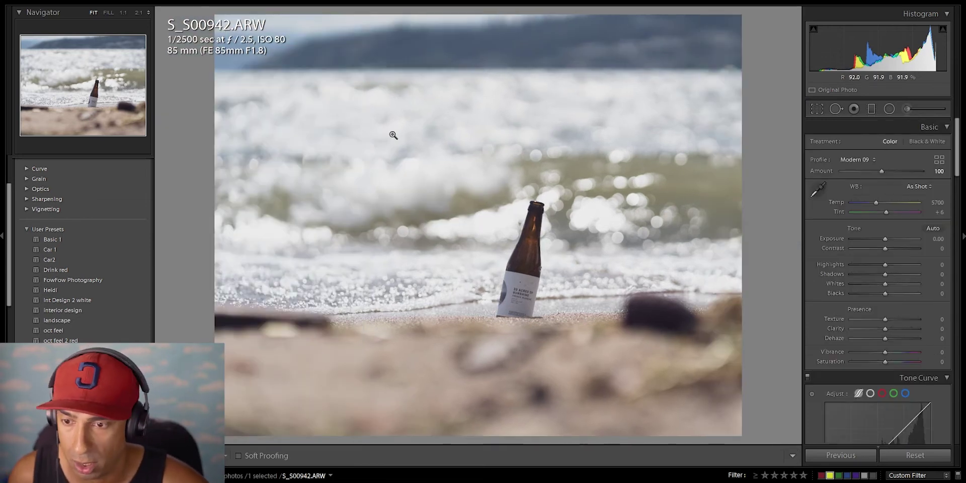
# Step: Try a slightly lower Exposure on the bottle photo and reset it to 0.00
pyautogui.scroll(-5, 895, 295)
pyautogui.scroll(5, 892, 291)
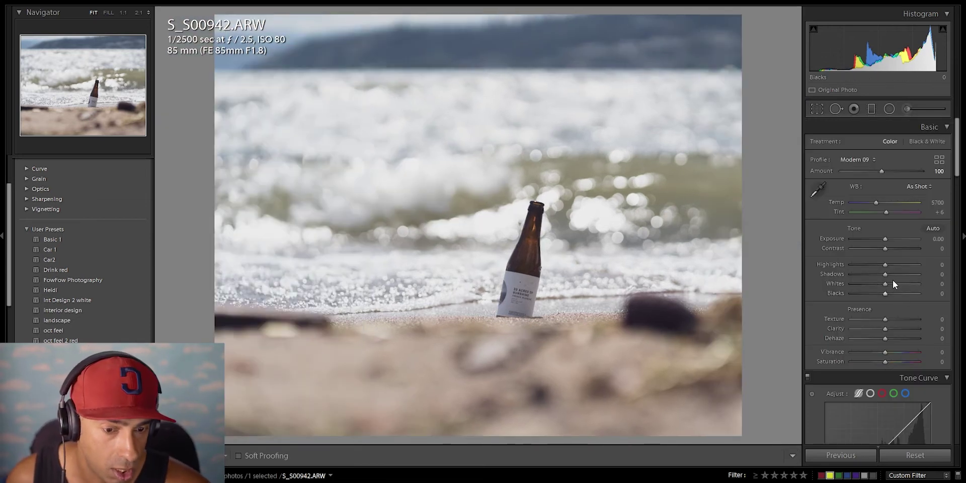
pyautogui.moveTo(885, 240)
pyautogui.mouseDown()
pyautogui.moveTo(877, 240)
pyautogui.moveTo(892, 286)
pyautogui.moveTo(885, 234)
pyautogui.mouseUp()
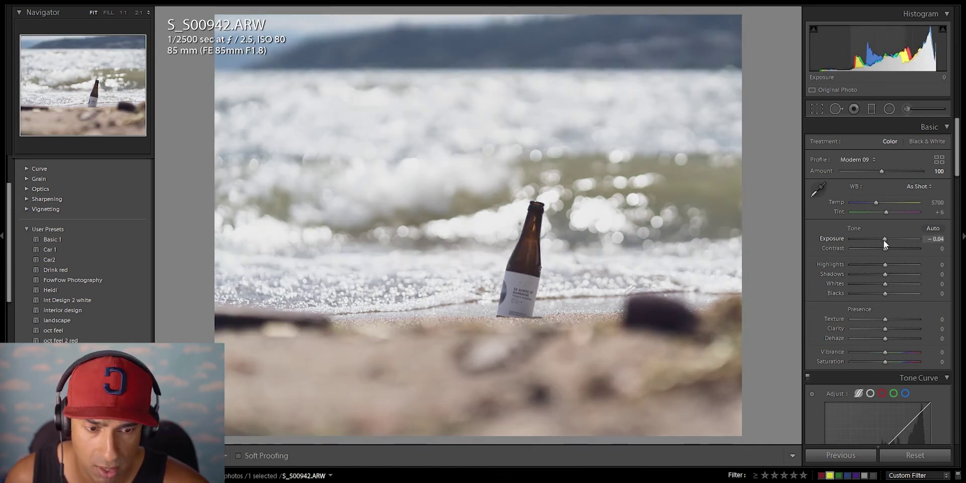
pyautogui.moveTo(885, 240); pyautogui.dragTo(882, 240)
pyautogui.doubleClick(882, 240)
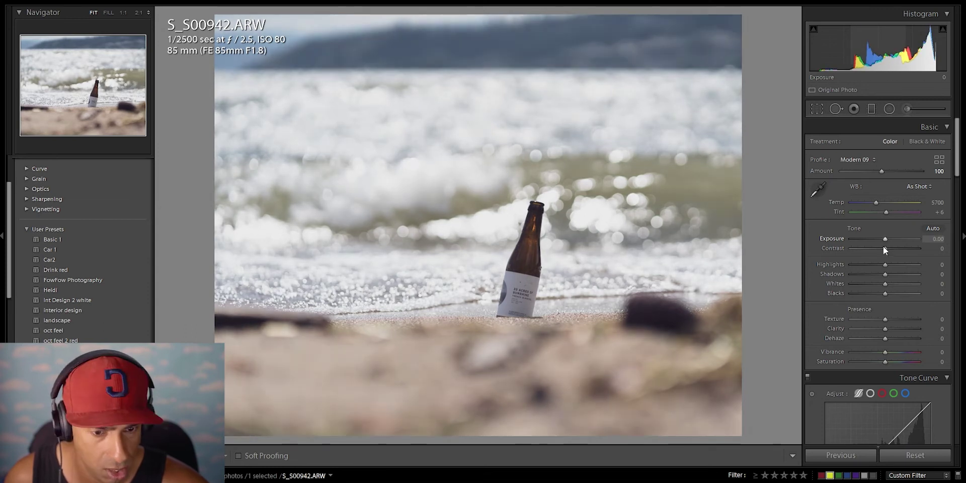
# Step: Set the bottle photo's Highlights to -100 and Blacks to -32, leaving Shadows and Whites at 0
pyautogui.moveTo(885, 267)
pyautogui.mouseDown()
pyautogui.moveTo(847, 269)
pyautogui.moveTo(896, 276)
pyautogui.mouseUp()
pyautogui.doubleClick(897, 277)
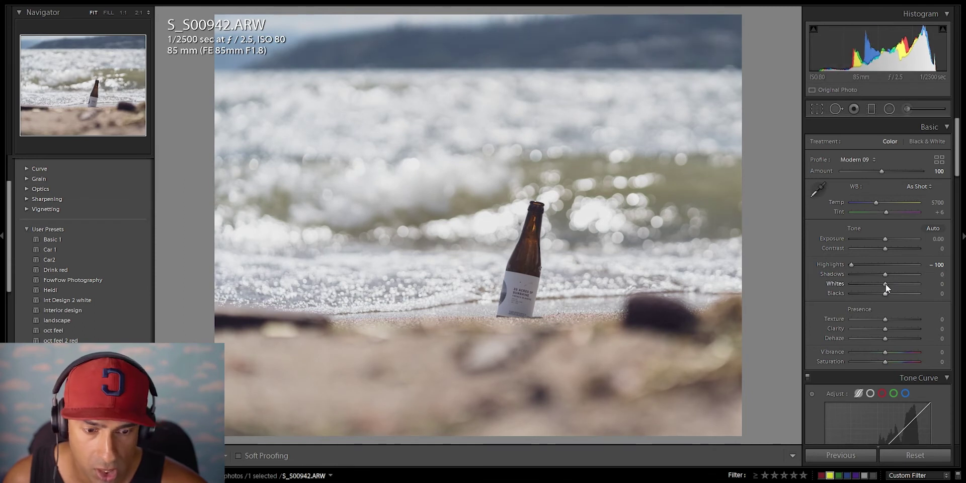
pyautogui.moveTo(884, 275); pyautogui.dragTo(872, 294)
pyautogui.doubleClick(896, 274)
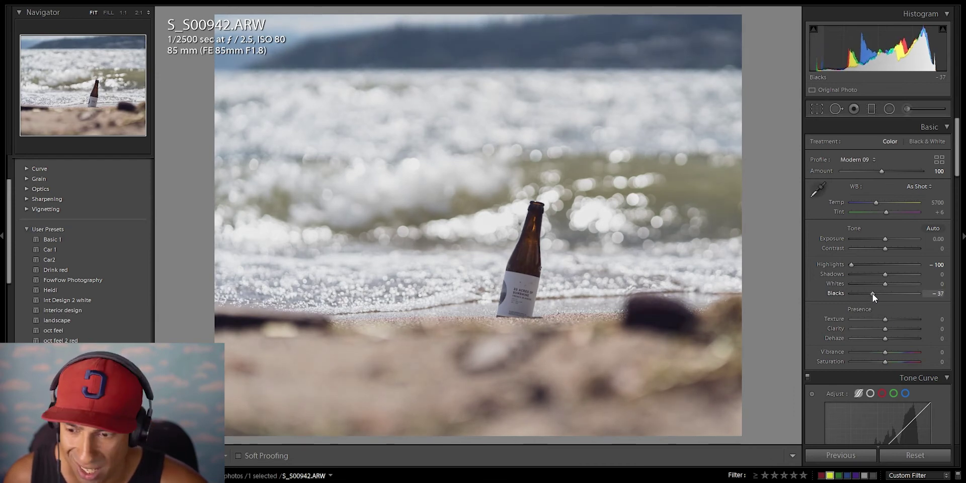
pyautogui.click(871, 294)
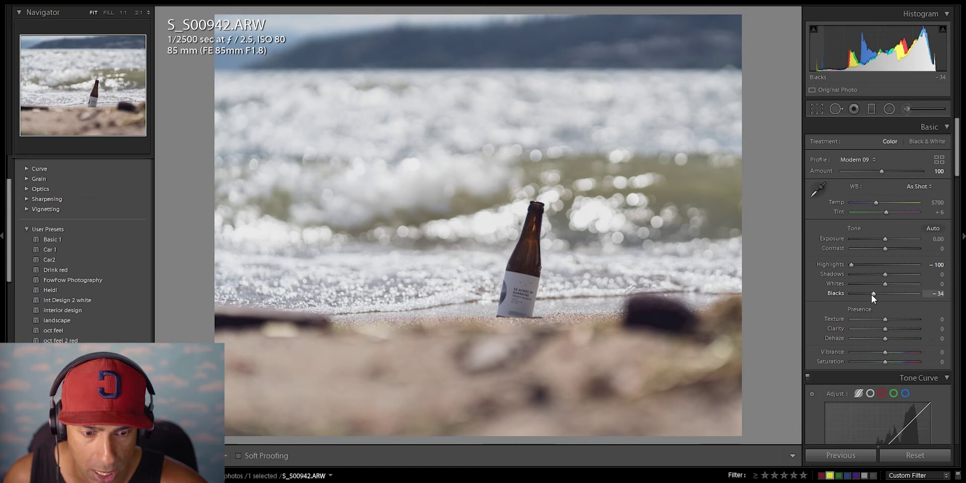
pyautogui.moveTo(872, 294); pyautogui.dragTo(871, 294)
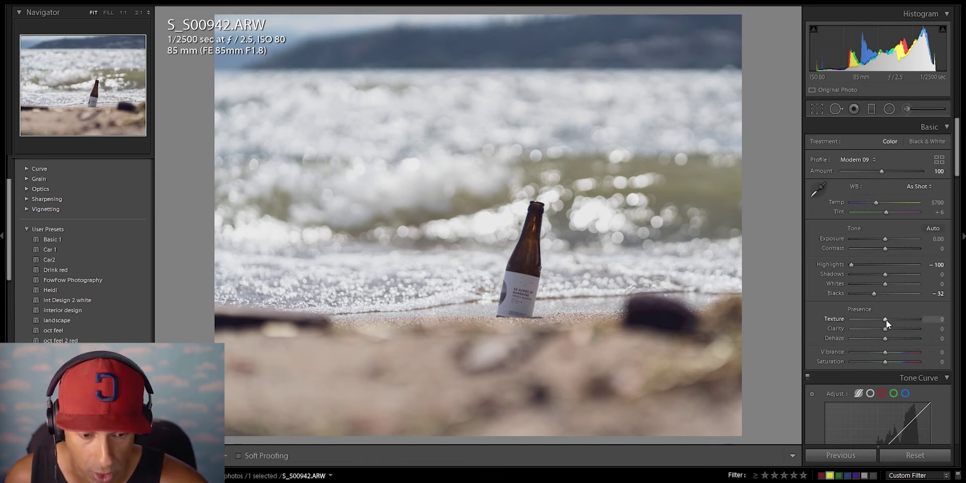
# Step: Set Texture to +44, Clarity to +11 and Dehaze to +29, checking the sand around the bottle up close
pyautogui.moveTo(885, 320); pyautogui.dragTo(905, 319)
pyautogui.click(474, 323)
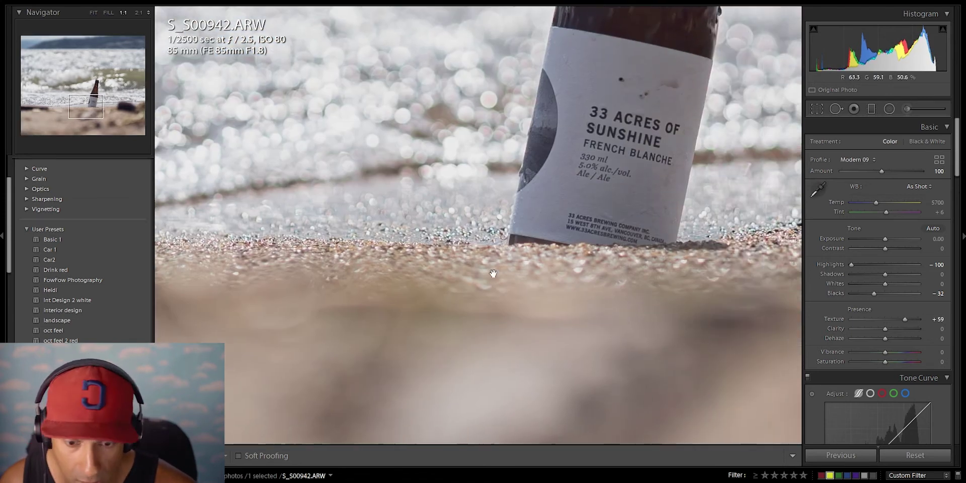
pyautogui.moveTo(415, 269); pyautogui.dragTo(604, 285)
pyautogui.click(612, 277)
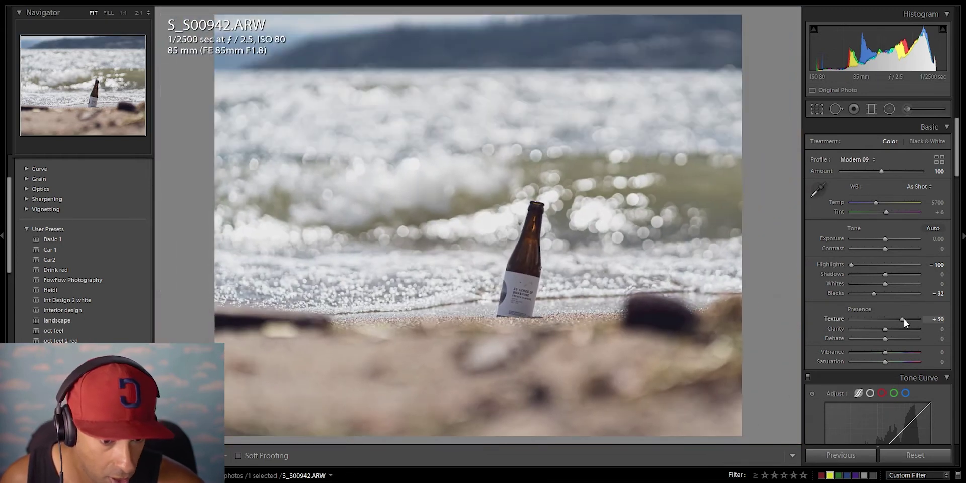
pyautogui.moveTo(903, 319); pyautogui.dragTo(895, 339)
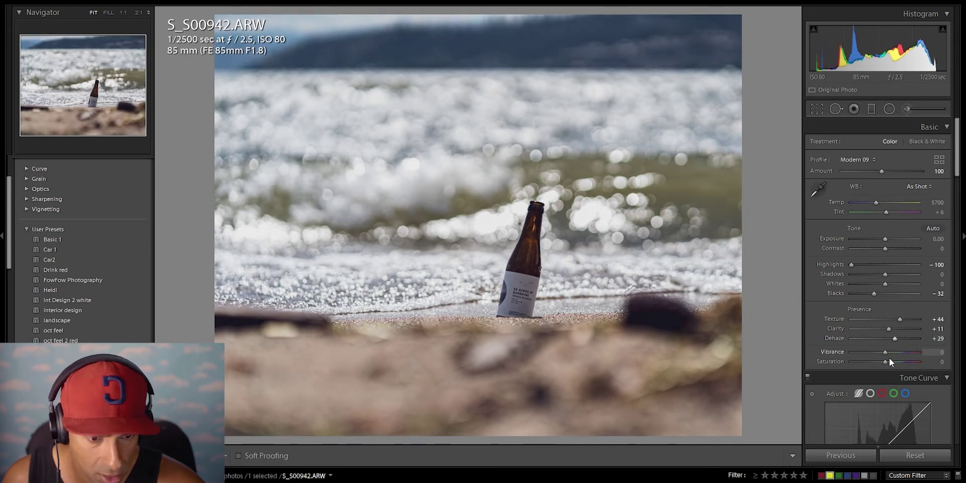
# Step: Set Vibrance and Saturation to +10 each and change the white balance to Auto
pyautogui.moveTo(885, 352); pyautogui.dragTo(892, 353)
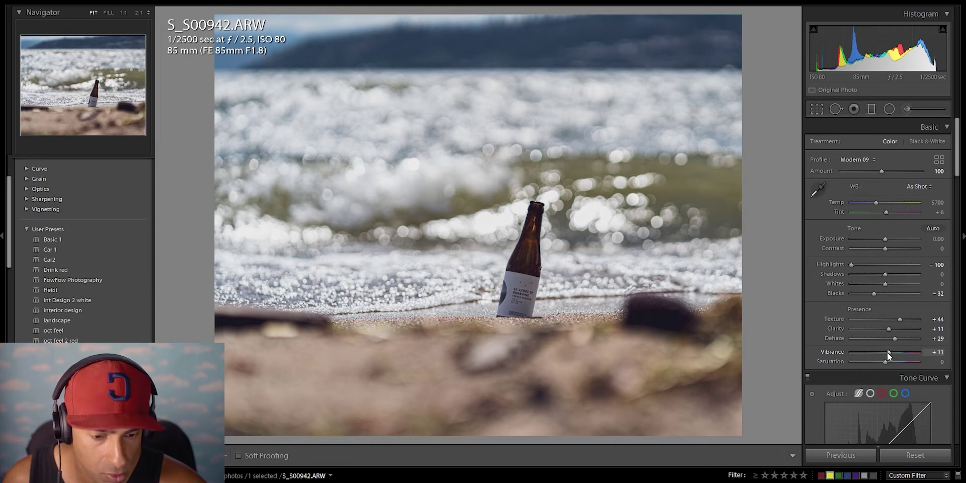
pyautogui.click(886, 352)
pyautogui.click(885, 363)
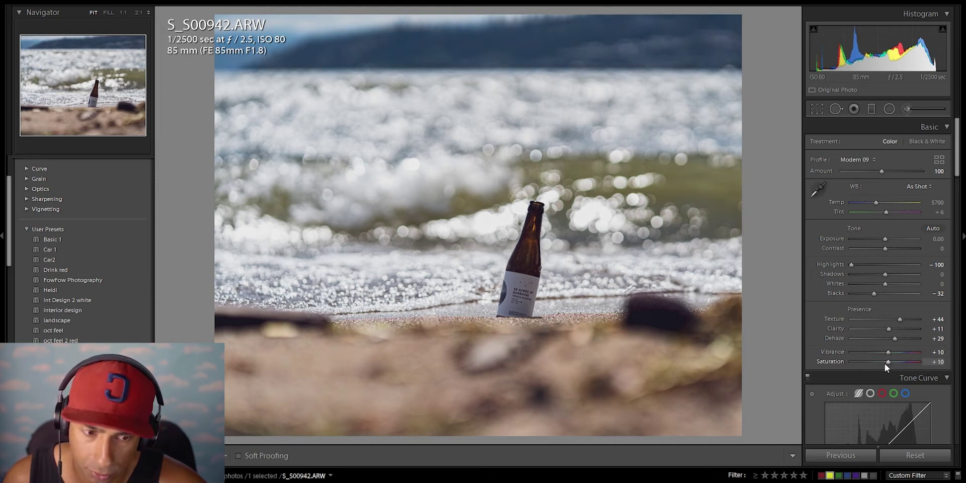
pyautogui.click(919, 188)
pyautogui.click(901, 208)
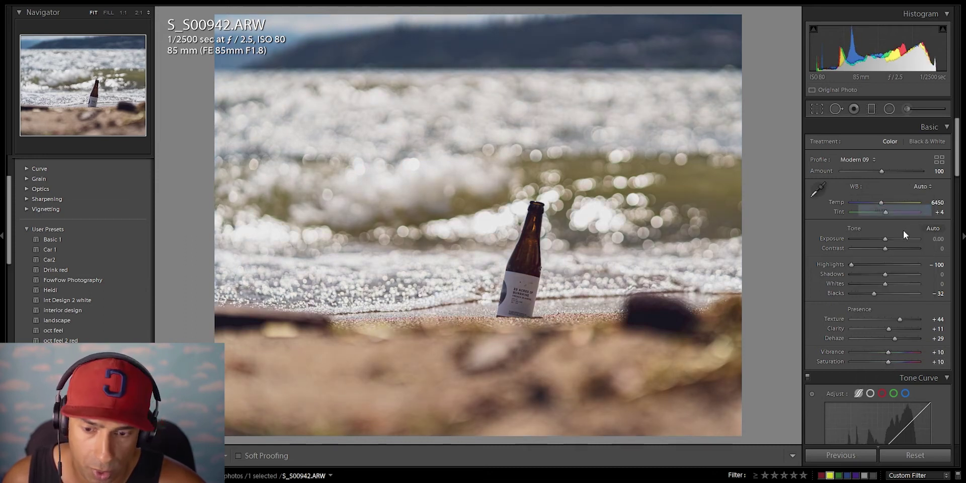
# Step: Switch the white balance to As Shot, warm Temp to 5800, and set Saturation to +11
pyautogui.click(922, 187)
pyautogui.click(901, 198)
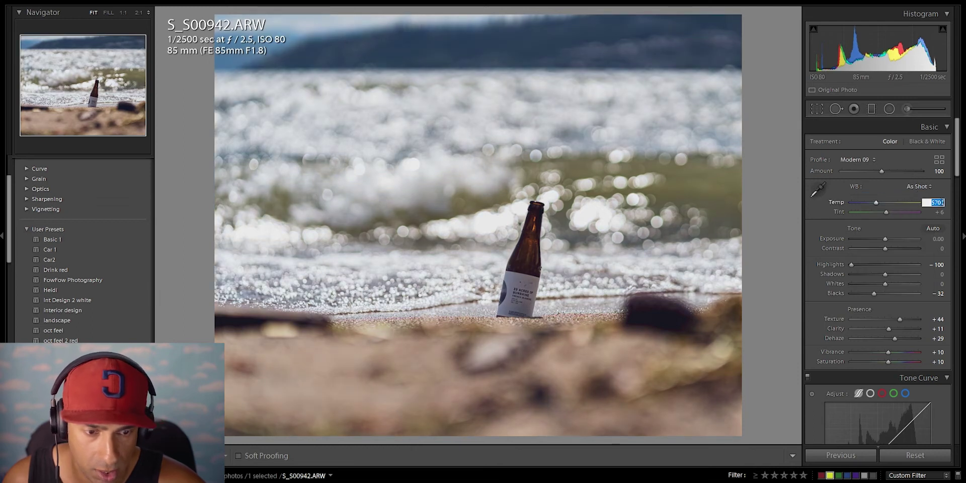
pyautogui.press('Return')
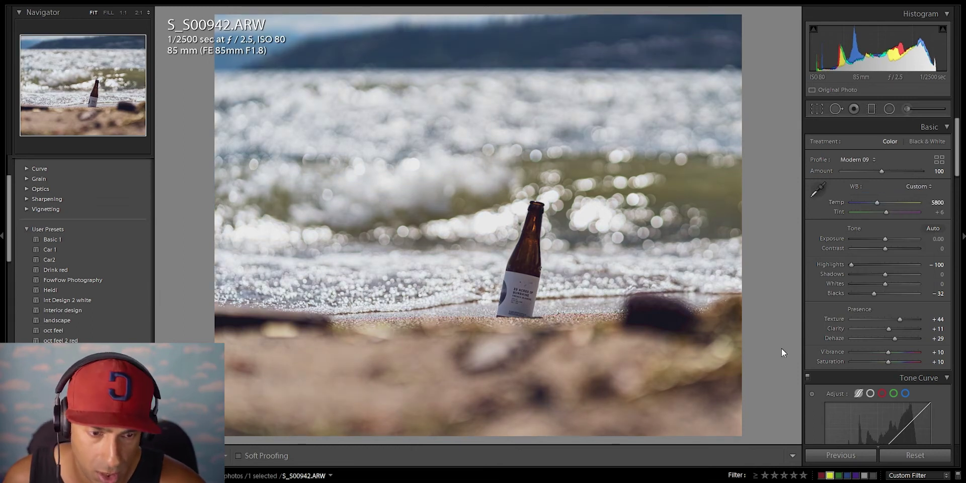
pyautogui.scroll(-5, 910, 338)
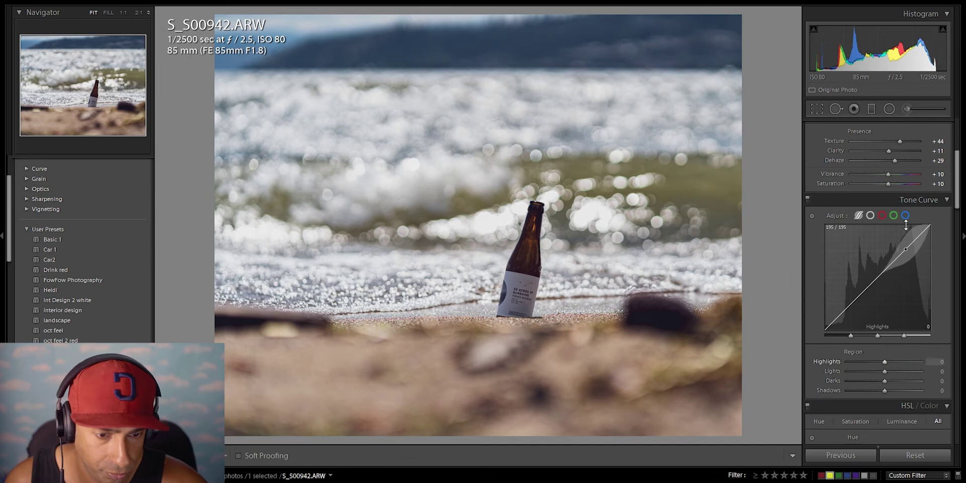
pyautogui.doubleClick(885, 183)
pyautogui.moveTo(885, 183); pyautogui.dragTo(889, 185)
# Step: Set the Tone Curve region Highlights to +18 and Darks to -14, leaving Shadows at 0
pyautogui.scroll(-4, 906, 282)
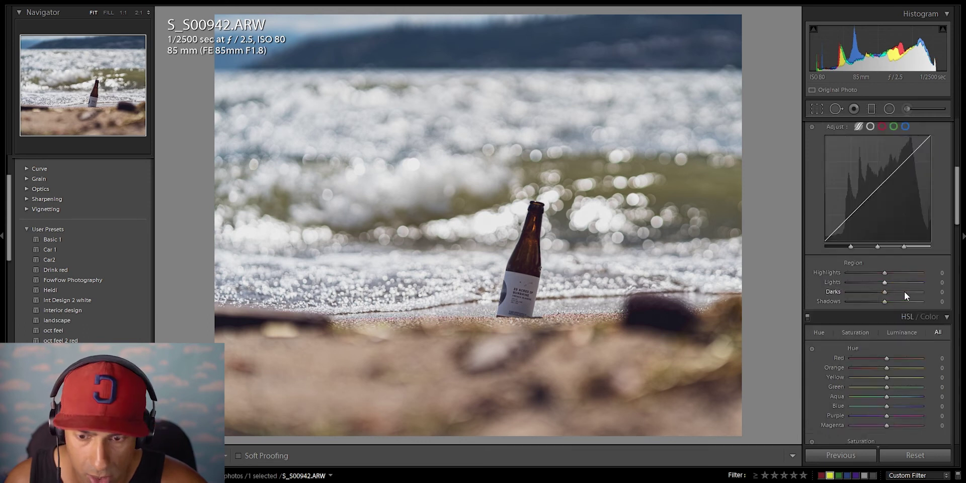
pyautogui.scroll(4, 891, 262)
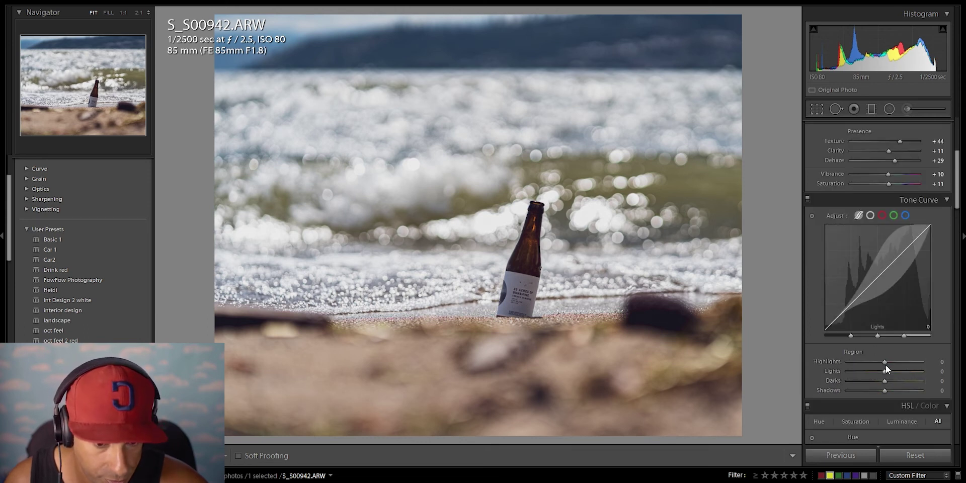
pyautogui.moveTo(883, 362); pyautogui.dragTo(880, 385)
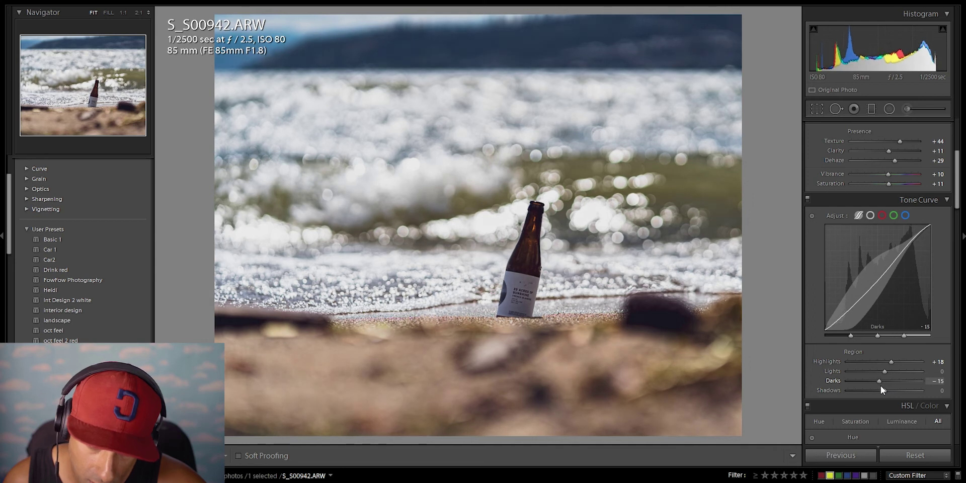
pyautogui.scroll(-5, 890, 402)
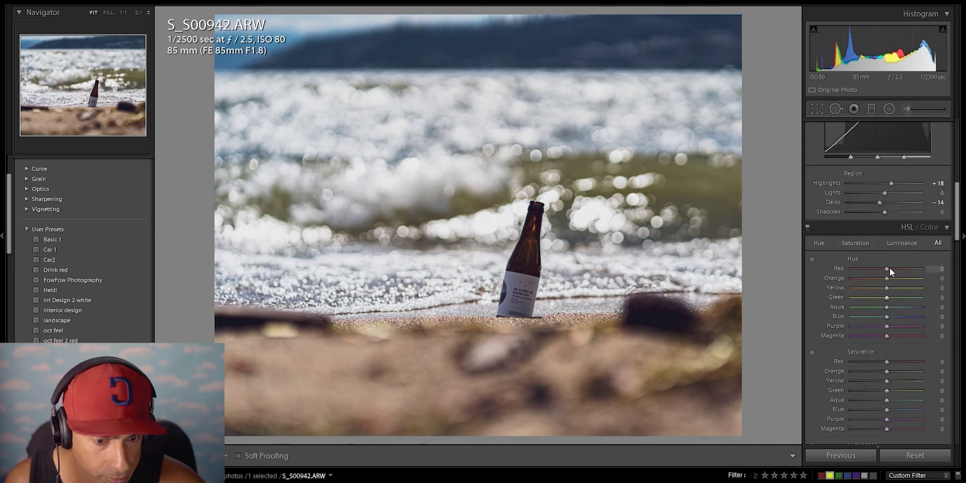
pyautogui.moveTo(886, 212); pyautogui.dragTo(883, 217)
pyautogui.doubleClick(883, 216)
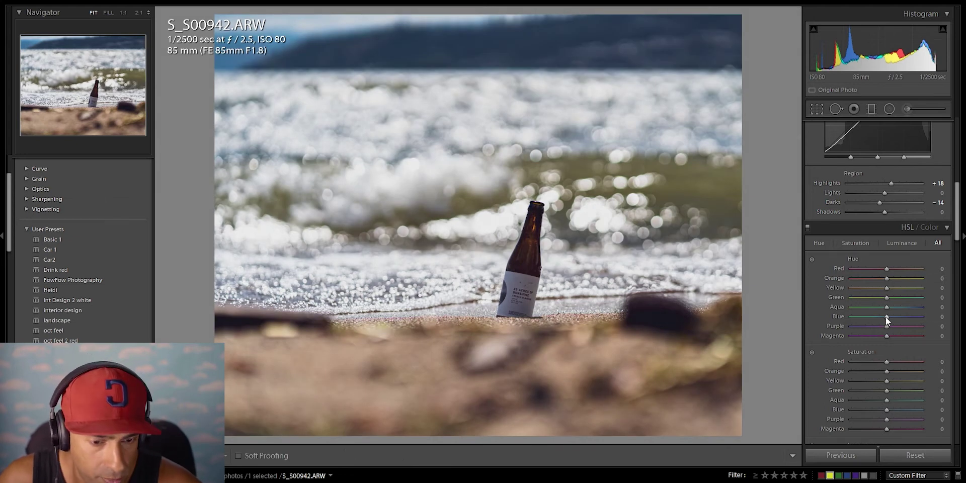
# Step: Try Blue hue shifts between -25 and -42, settle on -34, and compare the photo before and after
pyautogui.moveTo(883, 318)
pyautogui.mouseDown()
pyautogui.moveTo(871, 321)
pyautogui.moveTo(884, 317)
pyautogui.mouseUp()
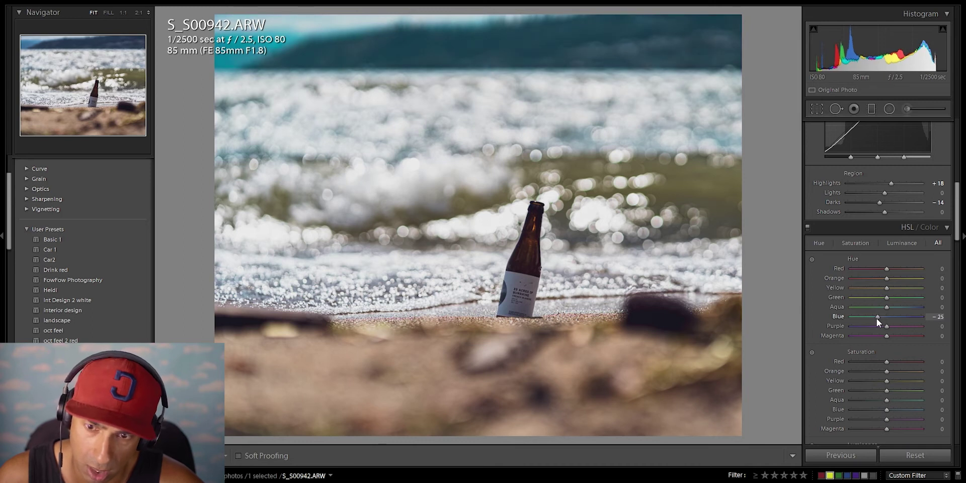
pyautogui.moveTo(876, 318); pyautogui.dragTo(875, 318)
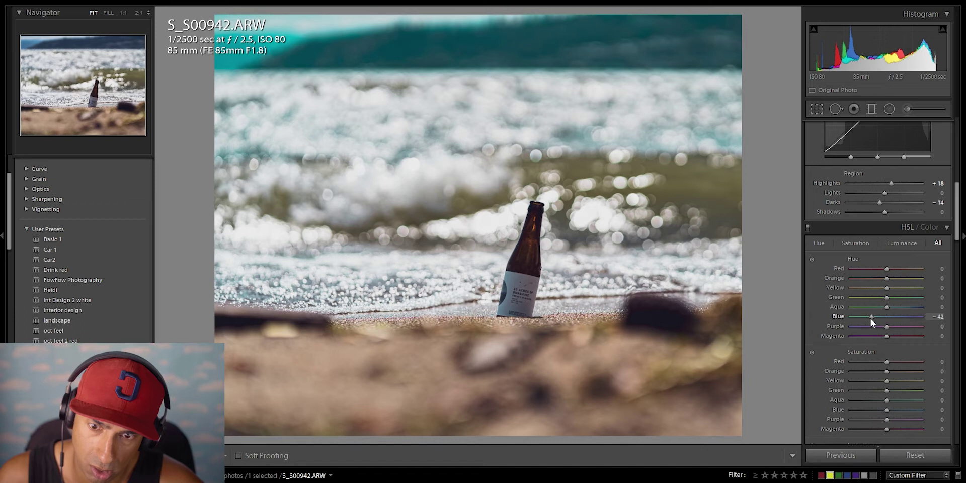
pyautogui.moveTo(874, 318); pyautogui.dragTo(874, 319)
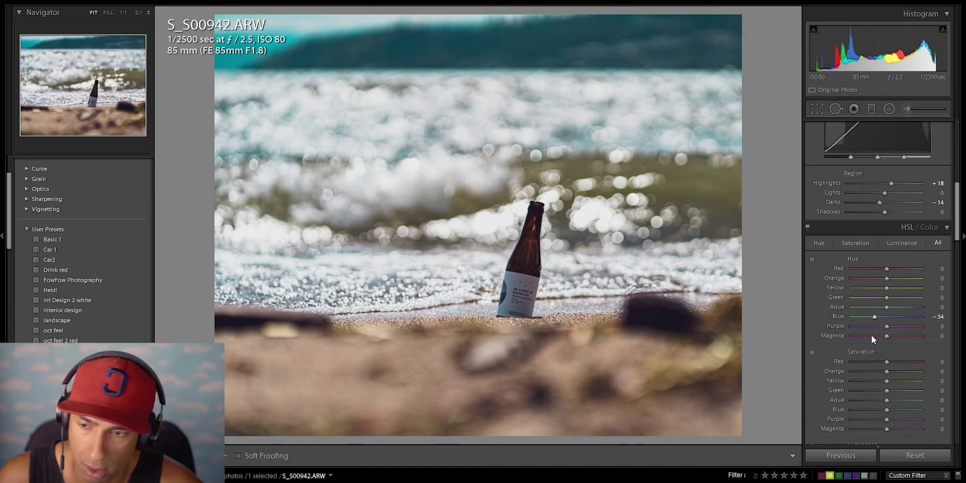
pyautogui.press('\\')
pyautogui.press('\\')
pyautogui.press('\\')
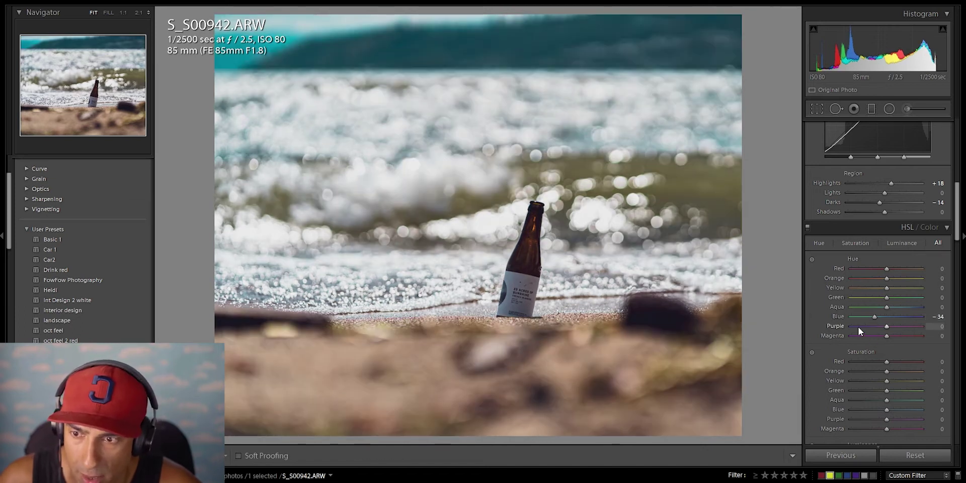
pyautogui.press('\\')
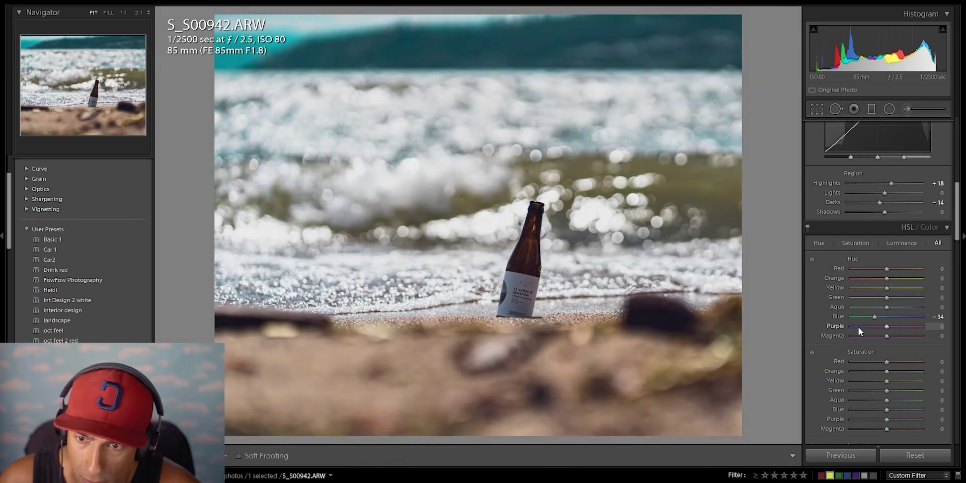
# Step: Set the HSL Blue hue to -22 and the Blue saturation to +21
pyautogui.moveTo(875, 317); pyautogui.dragTo(877, 317)
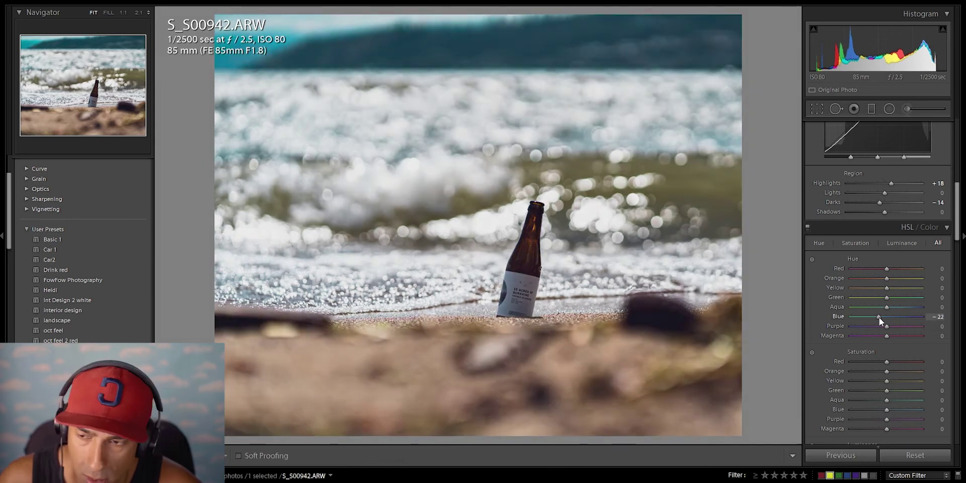
pyautogui.scroll(-3, 905, 349)
pyautogui.moveTo(892, 320)
pyautogui.mouseDown()
pyautogui.moveTo(876, 320)
pyautogui.moveTo(908, 322)
pyautogui.moveTo(875, 316)
pyautogui.moveTo(893, 316)
pyautogui.mouseUp()
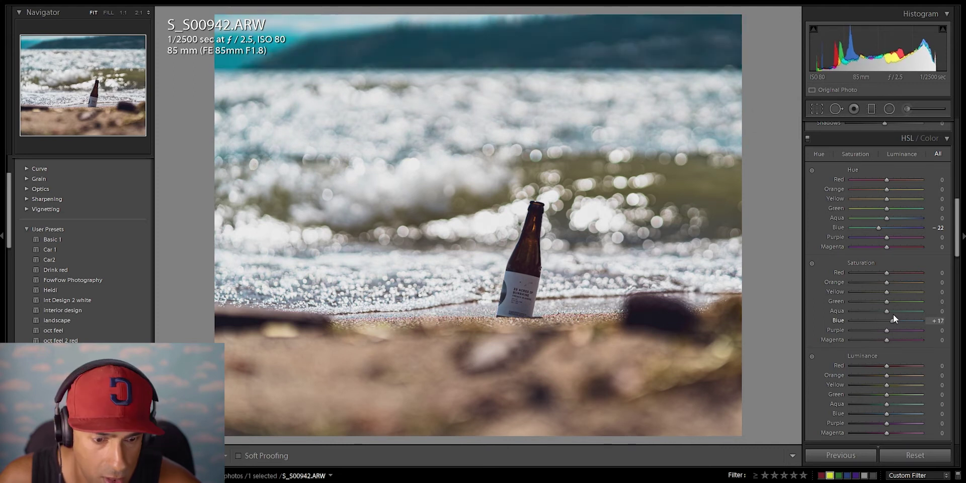
# Step: Try a tighter 4 x 5 crop around the bottle that cuts off the hills and sky
pyautogui.click(817, 108)
pyautogui.moveTo(732, 22); pyautogui.dragTo(697, 45)
pyautogui.moveTo(578, 138); pyautogui.dragTo(530, 139)
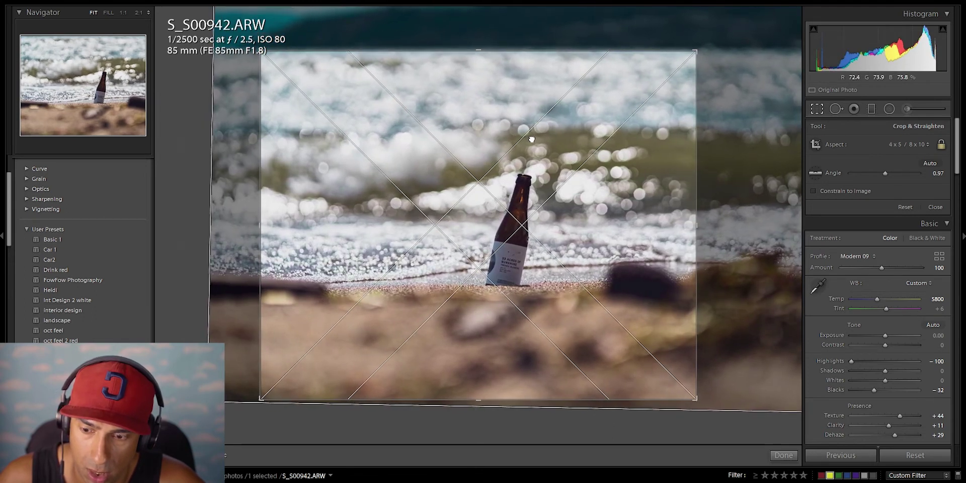
pyautogui.press('Return')
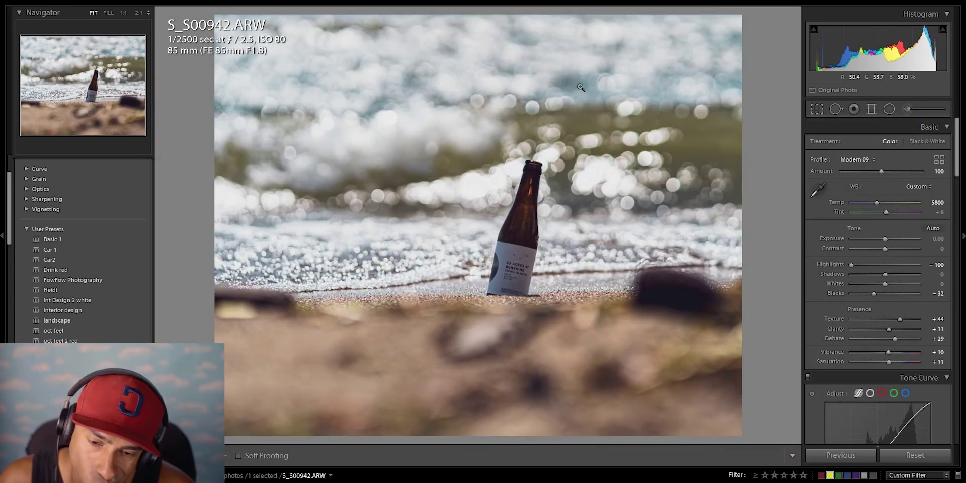
# Step: Reset the crop to As Shot, reapply the 4 x 5 / 8 x 10 aspect, and frame the bottle slightly right of centre
pyautogui.click(817, 109)
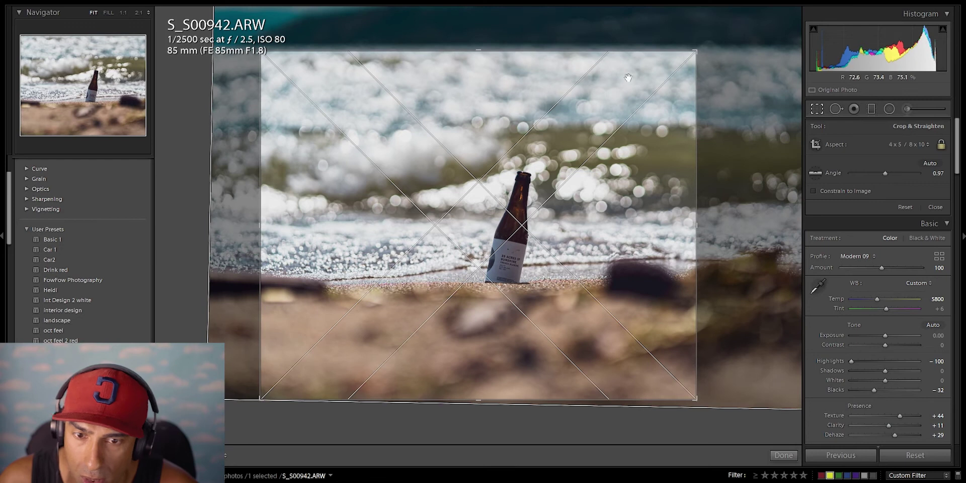
pyautogui.click(909, 145)
pyautogui.click(841, 156)
pyautogui.click(916, 144)
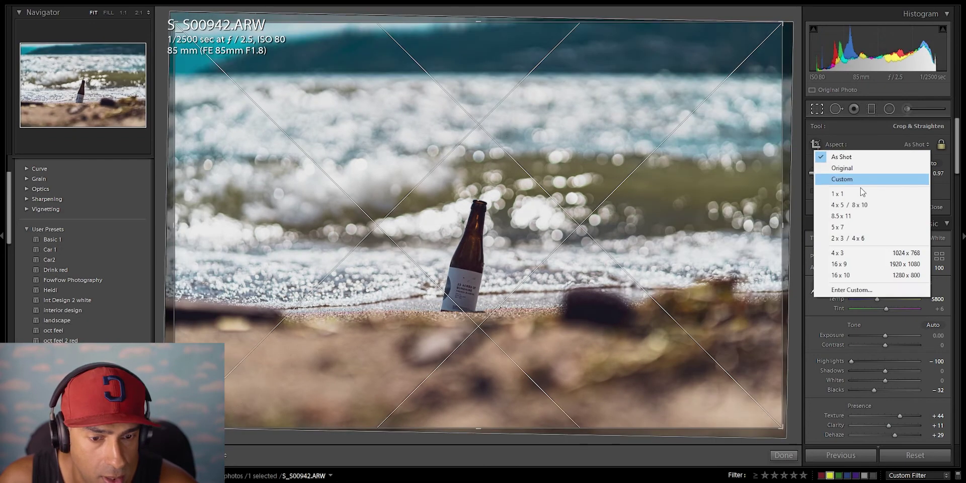
pyautogui.click(850, 205)
pyautogui.moveTo(652, 227); pyautogui.dragTo(710, 226)
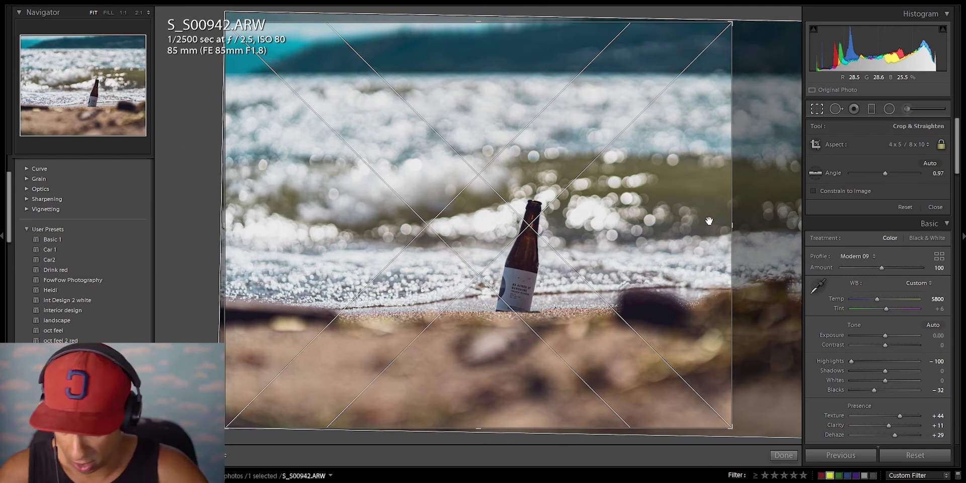
pyautogui.press('Return')
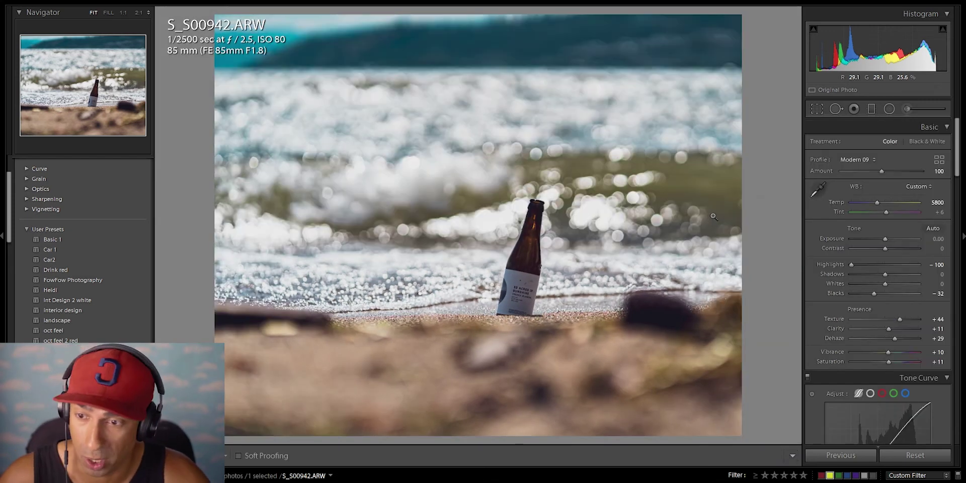
# Step: Set the HSL Blue hue to -5 and reset the Blue saturation to 0
pyautogui.scroll(-10, 891, 356)
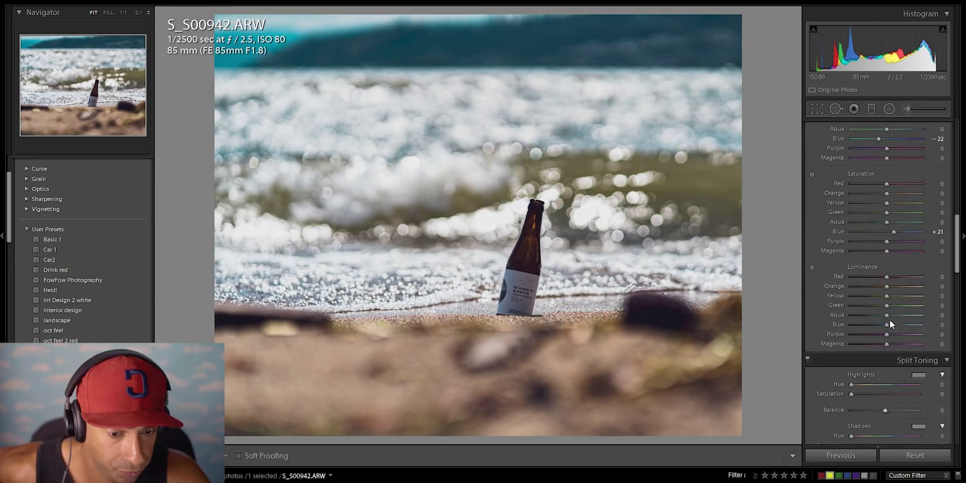
pyautogui.moveTo(878, 228); pyautogui.dragTo(883, 228)
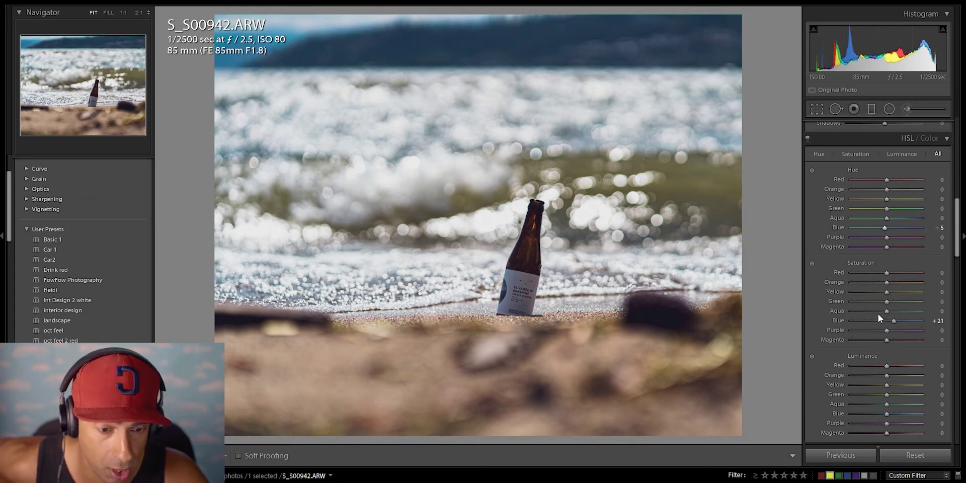
pyautogui.moveTo(892, 322); pyautogui.dragTo(892, 323)
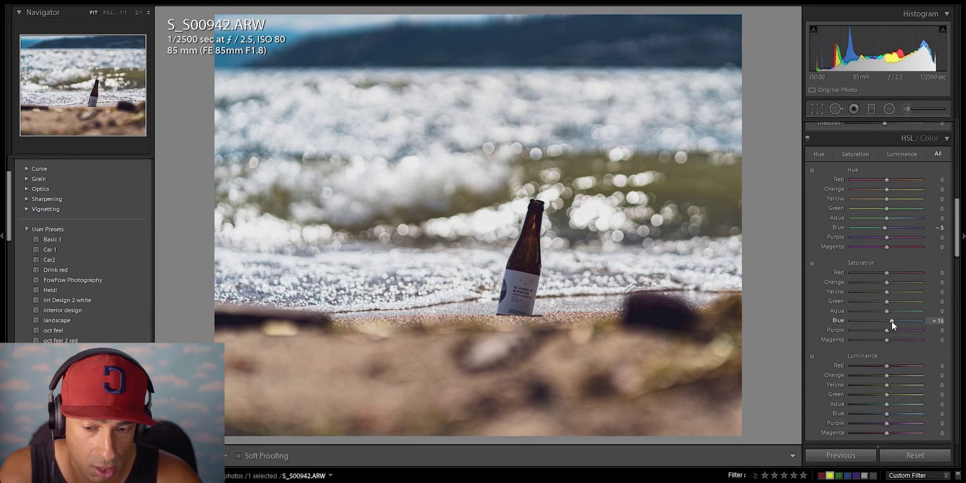
pyautogui.scroll(-4, 888, 337)
pyautogui.scroll(4, 892, 339)
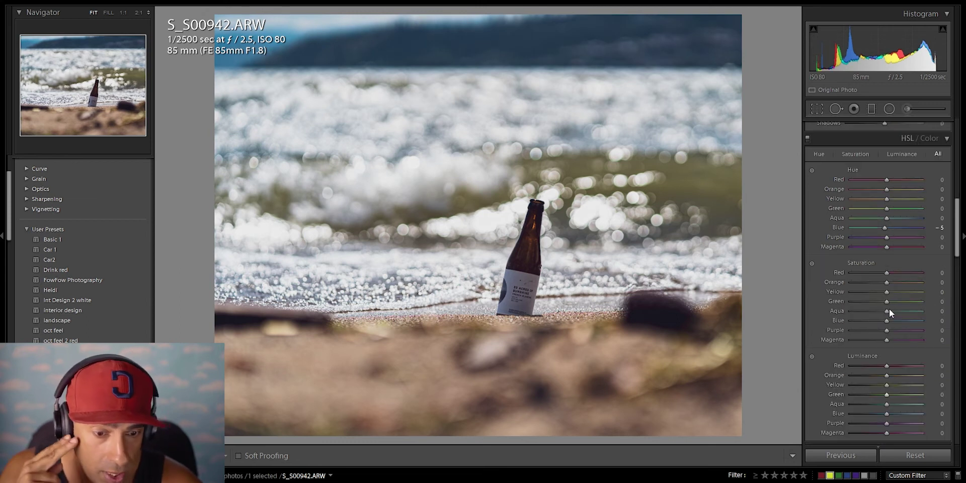
# Step: Try shifting the Orange hue and brightening and darkening the Orange luminance, then reset both to 0
pyautogui.moveTo(886, 188); pyautogui.dragTo(877, 189)
pyautogui.scroll(-4, 895, 320)
pyautogui.scroll(6, 867, 252)
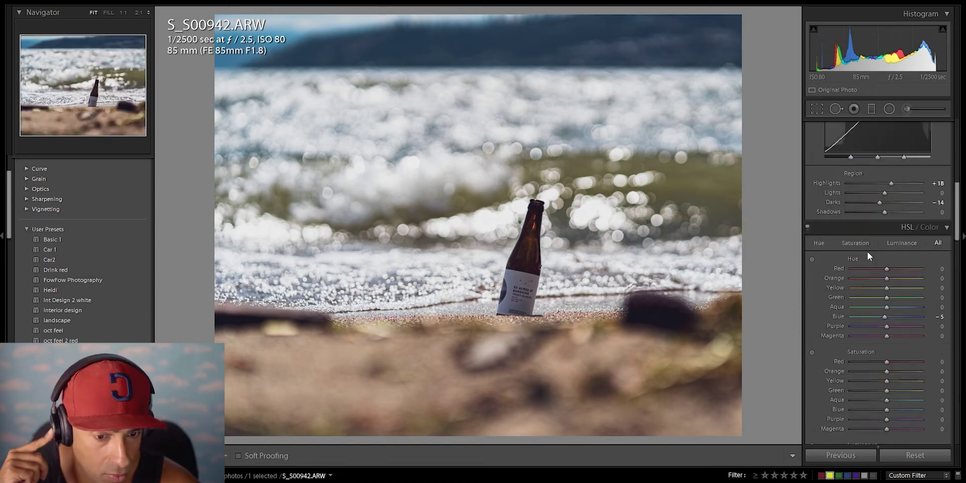
pyautogui.scroll(-5, 900, 258)
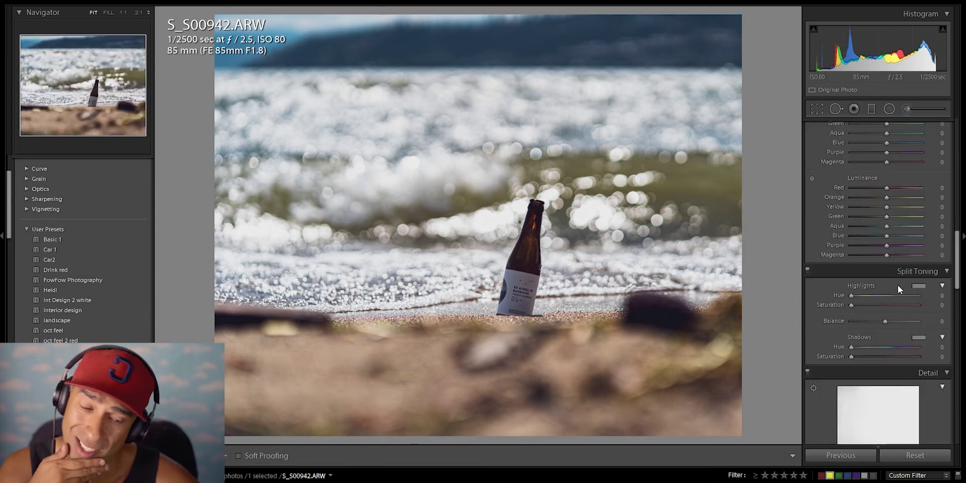
pyautogui.click(888, 197)
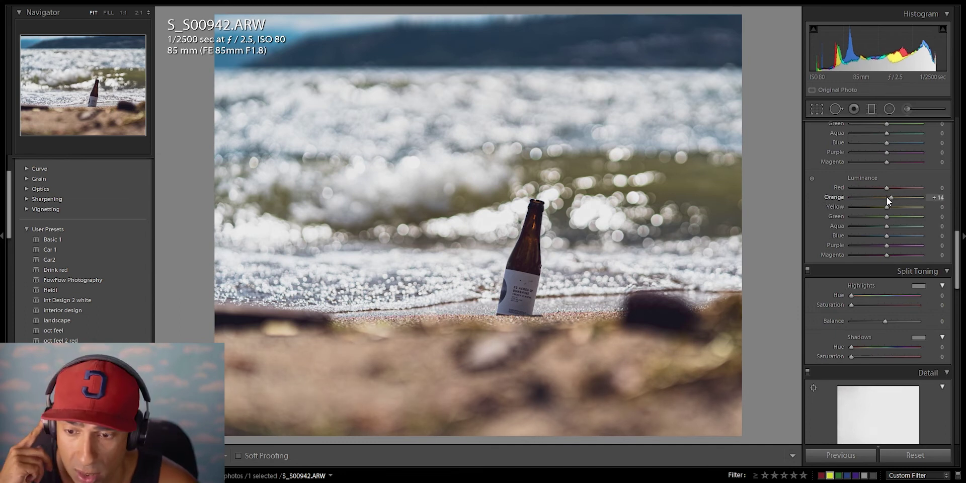
pyautogui.doubleClick(884, 201)
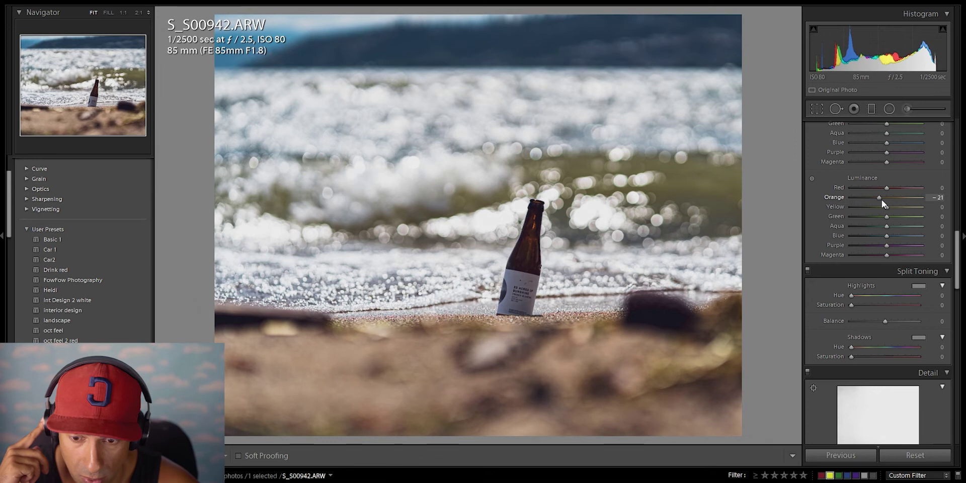
pyautogui.moveTo(887, 199); pyautogui.dragTo(890, 200)
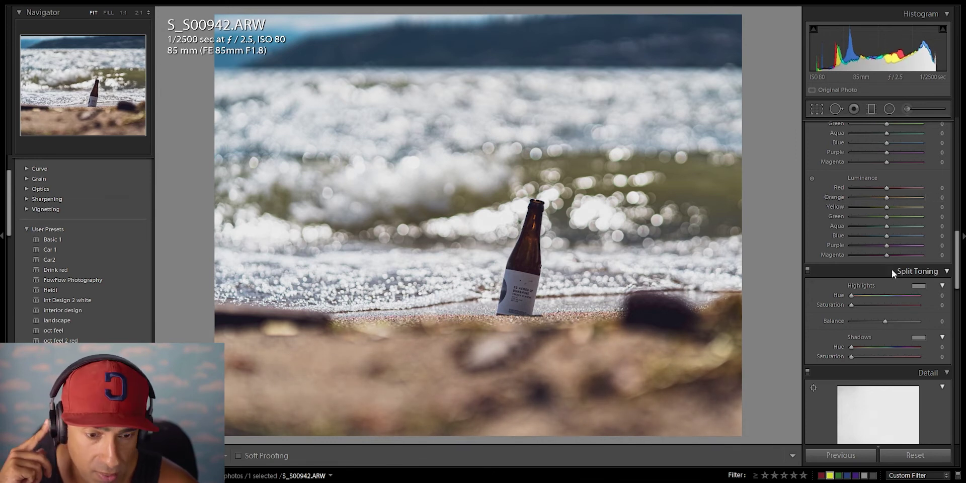
# Step: Set the Noise Reduction Luminance to 14 and check the lens profile correction settings
pyautogui.scroll(-5, 891, 269)
pyautogui.moveTo(851, 280); pyautogui.dragTo(858, 279)
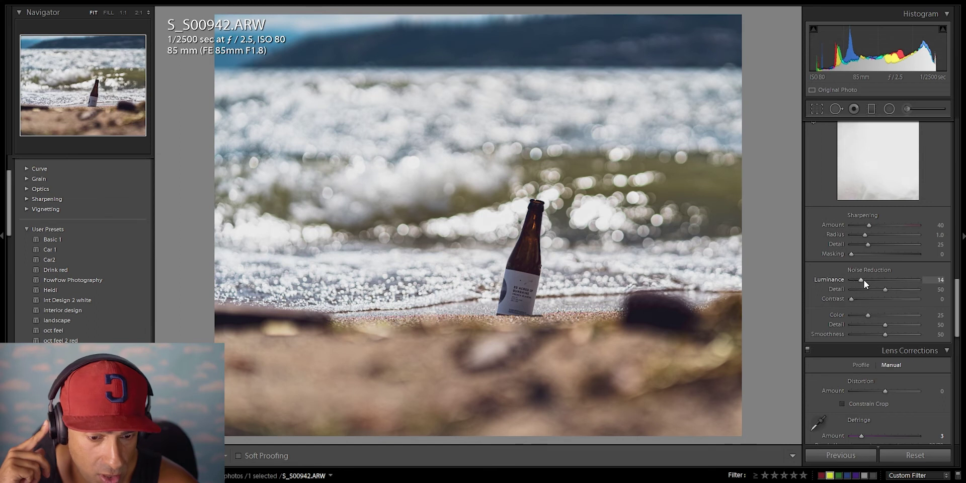
pyautogui.scroll(2, 878, 352)
pyautogui.scroll(2, 872, 325)
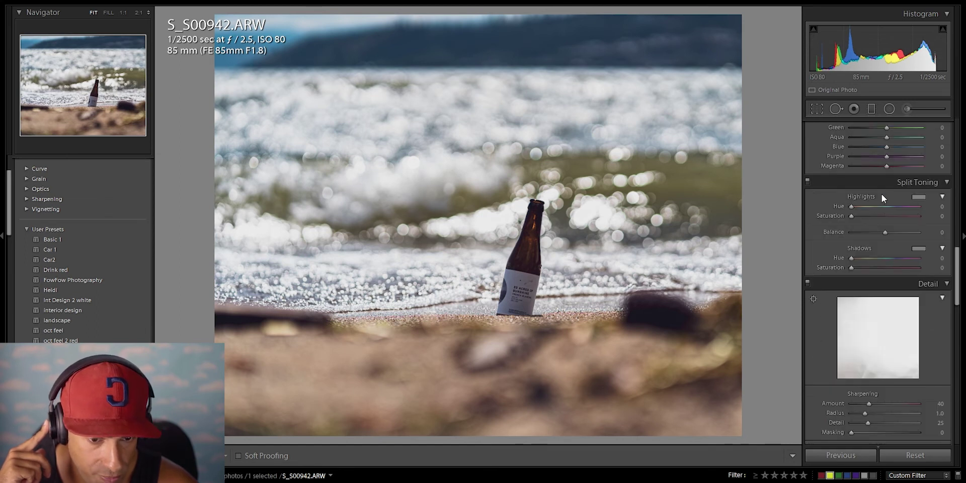
pyautogui.scroll(2, 871, 216)
pyautogui.scroll(-7, 856, 231)
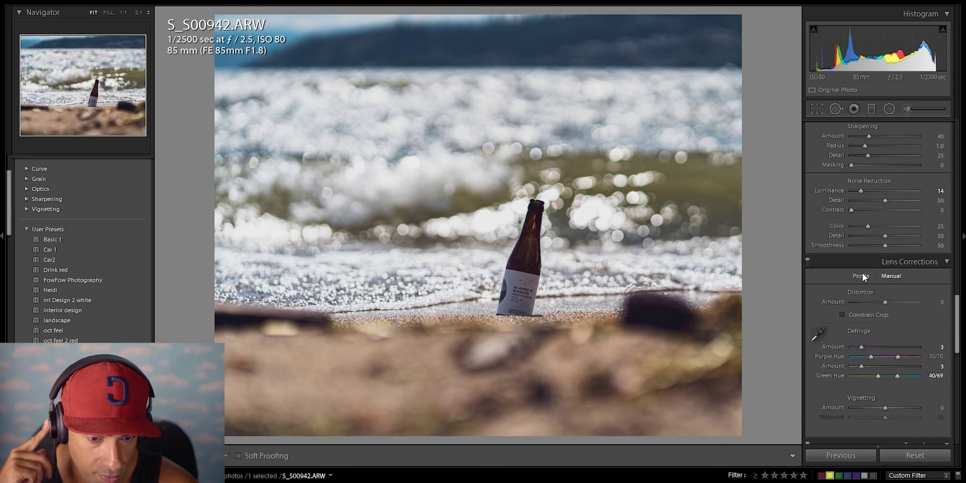
pyautogui.click(861, 275)
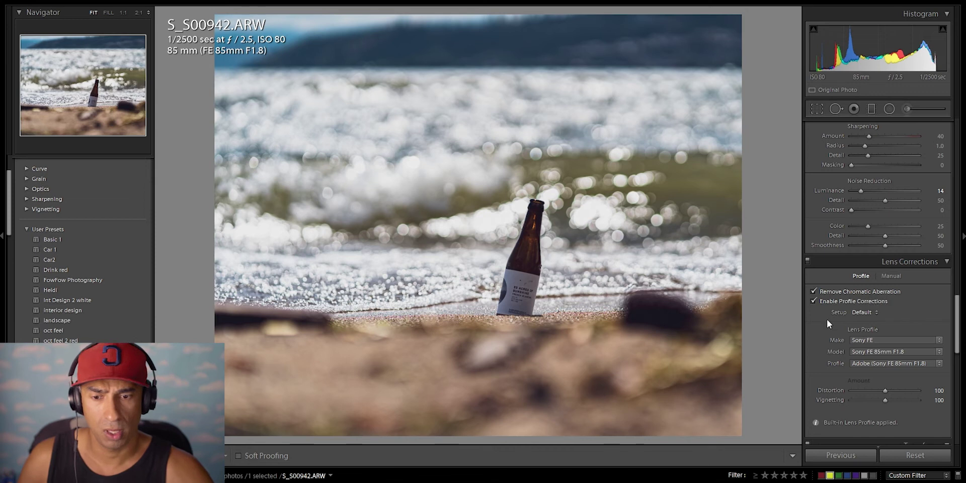
pyautogui.scroll(10, 890, 332)
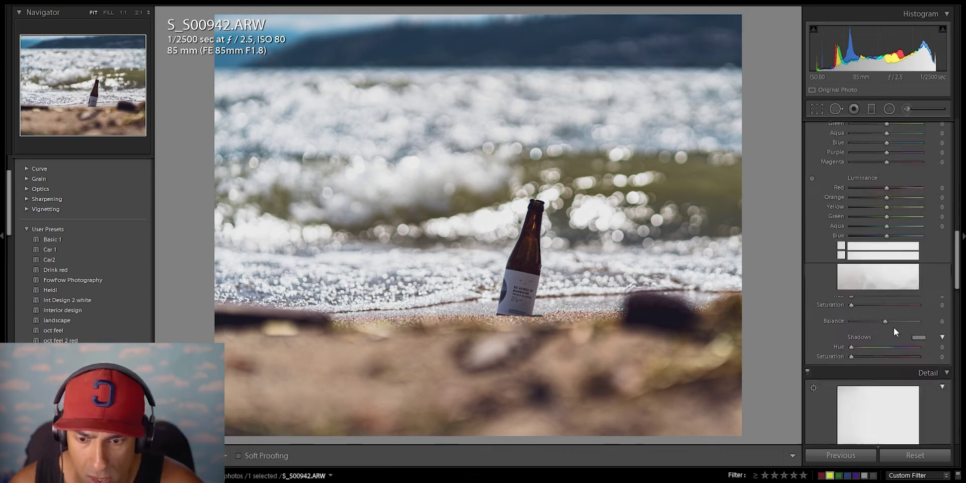
# Step: Start a new adjustment brush mask and paint over the bottle from its neck down to the label
pyautogui.press('k')
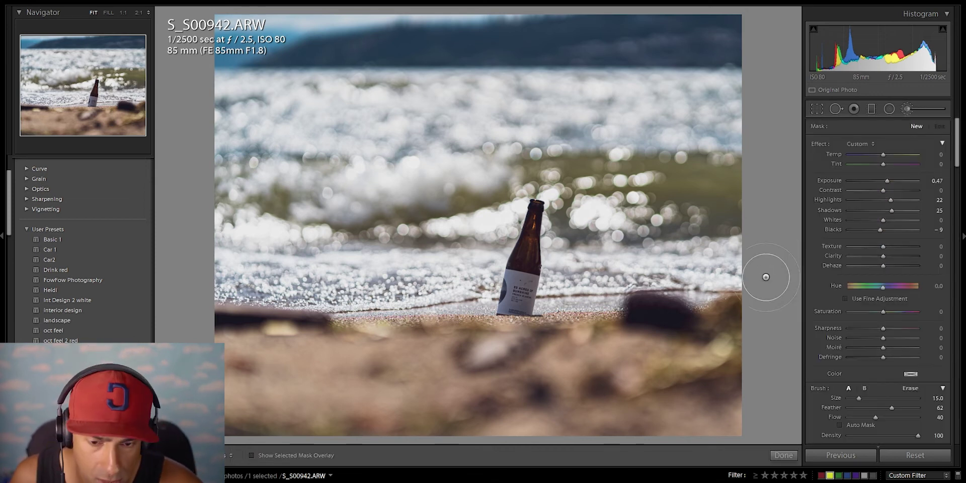
pyautogui.click(736, 291)
pyautogui.press('z')
pyautogui.press('z')
pyautogui.press('z')
pyautogui.moveTo(501, 168)
pyautogui.mouseDown()
pyautogui.moveTo(455, 206)
pyautogui.moveTo(466, 201)
pyautogui.moveTo(470, 168)
pyautogui.moveTo(397, 294)
pyautogui.moveTo(410, 258)
pyautogui.moveTo(414, 275)
pyautogui.mouseUp()
pyautogui.scroll(3, 466, 201)
pyautogui.press('z')
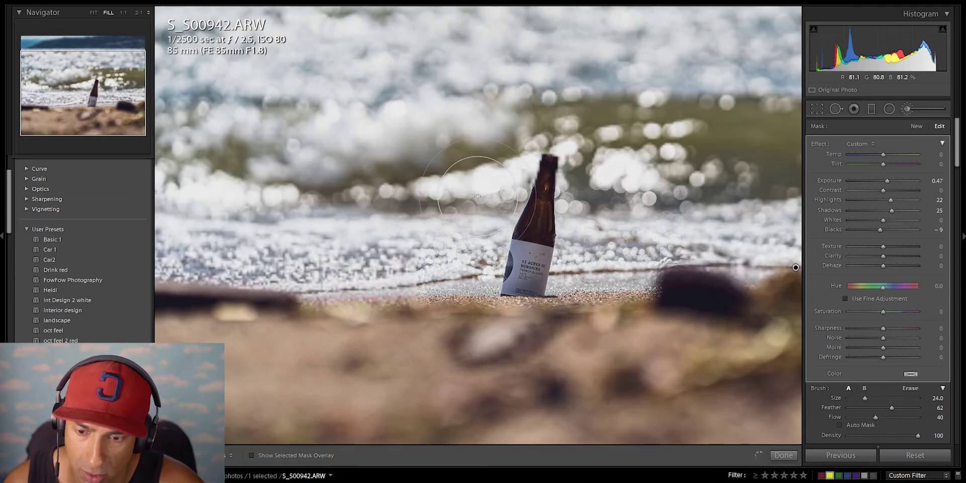
pyautogui.scroll(-3, 544, 177)
pyautogui.moveTo(544, 177); pyautogui.dragTo(544, 200)
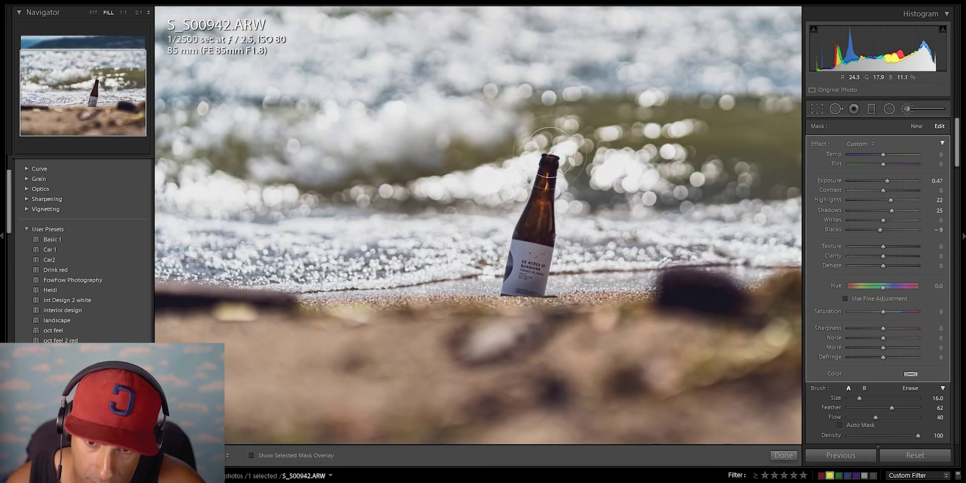
pyautogui.moveTo(527, 241)
pyautogui.mouseDown()
pyautogui.moveTo(527, 262)
pyautogui.moveTo(549, 251)
pyautogui.mouseUp()
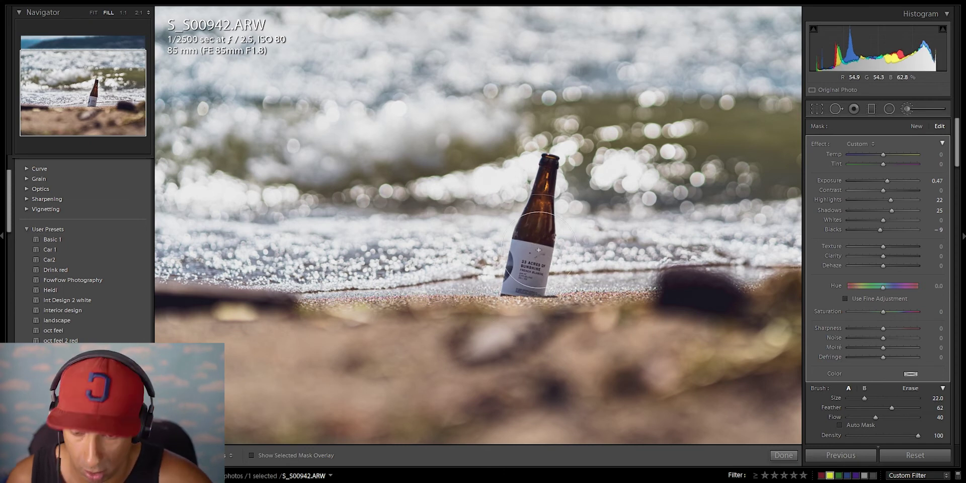
# Step: Show the mask overlay and fill in the rest of the bottle's mask with the brush at size 30
pyautogui.press('o')
pyautogui.scroll(3, 549, 226)
pyautogui.moveTo(549, 226)
pyautogui.mouseDown()
pyautogui.moveTo(527, 249)
pyautogui.moveTo(525, 275)
pyautogui.moveTo(526, 176)
pyautogui.moveTo(503, 251)
pyautogui.mouseUp()
pyautogui.scroll(1, 572, 225)
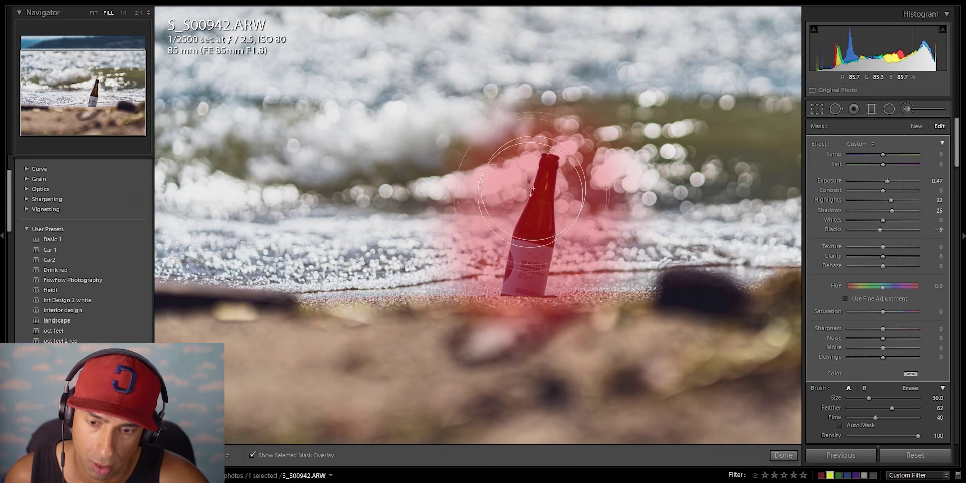
# Step: Erase the mask spill from the water around the bottle and the sand below its base
pyautogui.moveTo(543, 236)
pyautogui.mouseDown()
pyautogui.moveTo(517, 211)
pyautogui.moveTo(507, 255)
pyautogui.moveTo(443, 168)
pyautogui.moveTo(455, 143)
pyautogui.moveTo(443, 189)
pyautogui.moveTo(478, 123)
pyautogui.moveTo(452, 184)
pyautogui.mouseUp()
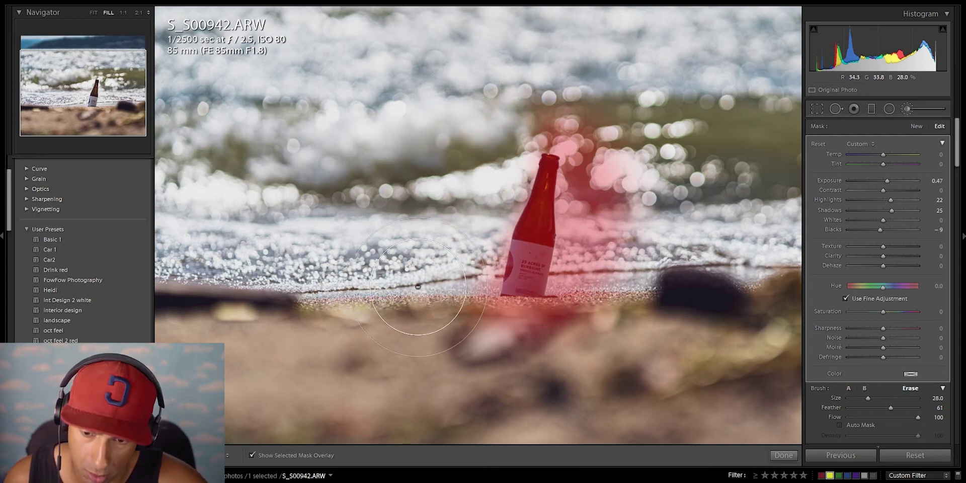
pyautogui.moveTo(553, 100)
pyautogui.mouseDown()
pyautogui.moveTo(634, 126)
pyautogui.moveTo(654, 171)
pyautogui.moveTo(629, 245)
pyautogui.mouseUp()
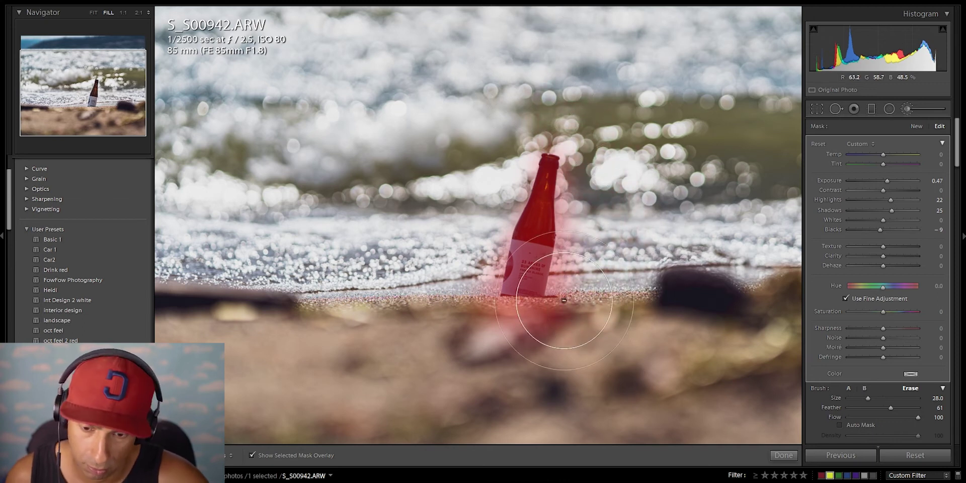
pyautogui.press('z')
pyautogui.scroll(-5, 552, 327)
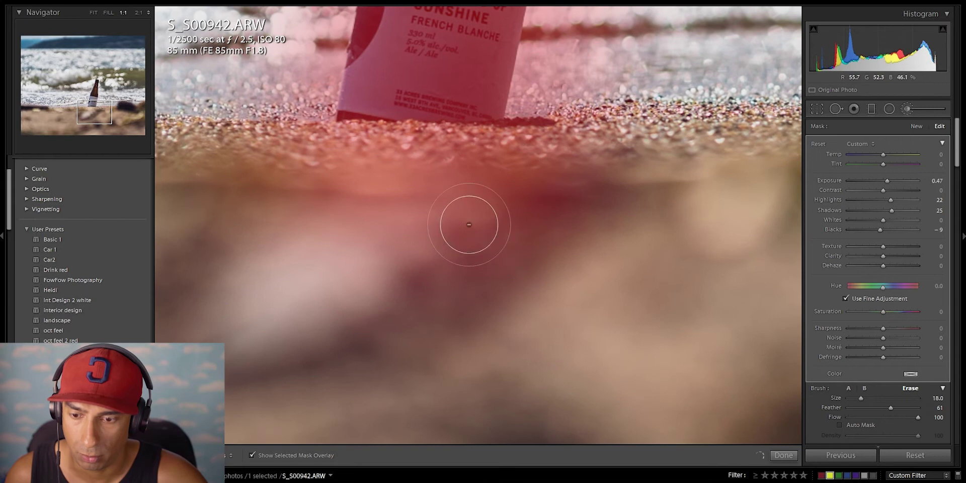
pyautogui.press('alt')
pyautogui.moveTo(328, 300)
pyautogui.mouseDown()
pyautogui.moveTo(210, 209)
pyautogui.moveTo(205, 168)
pyautogui.moveTo(328, 188)
pyautogui.moveTo(556, 193)
pyautogui.moveTo(410, 248)
pyautogui.moveTo(236, 151)
pyautogui.moveTo(299, 75)
pyautogui.moveTo(294, 175)
pyautogui.mouseUp()
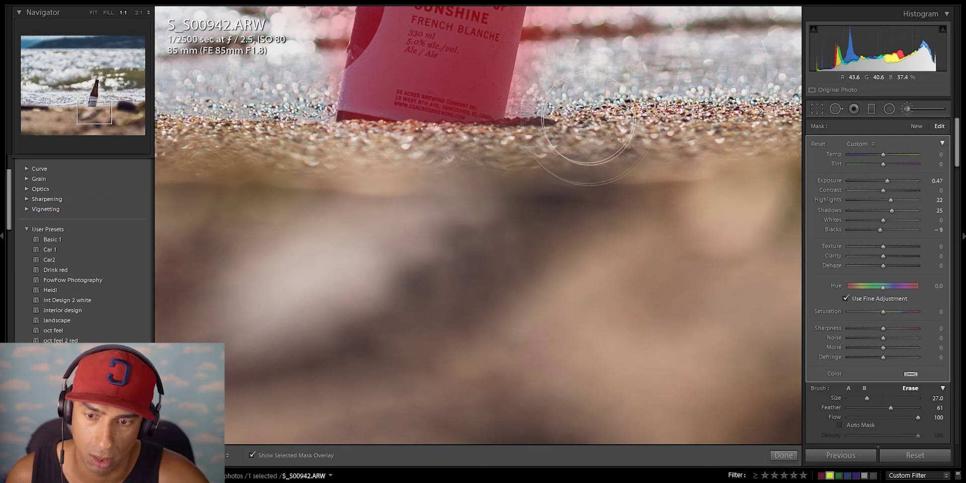
# Step: Erase the remaining mask spill along both sides of the bottle from base to neck with the size 27 eraser
pyautogui.scroll(5, 574, 217)
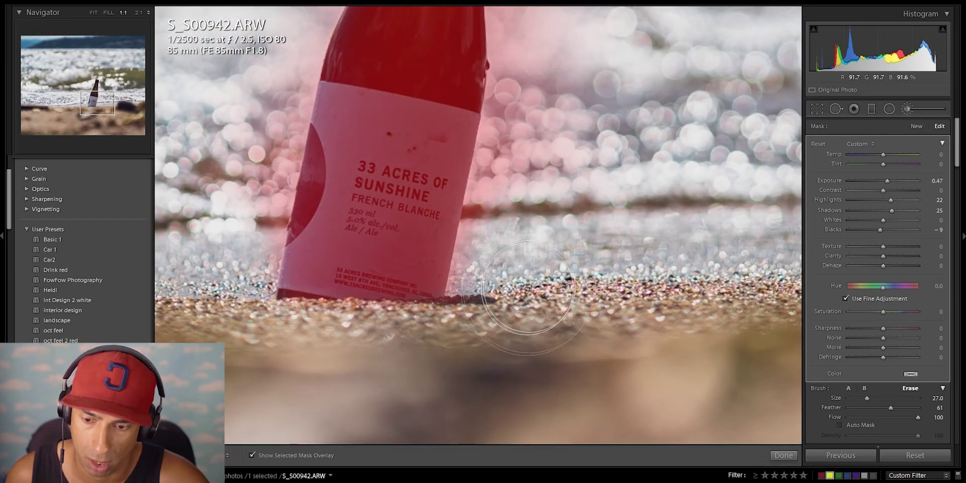
pyautogui.moveTo(567, 133)
pyautogui.mouseDown()
pyautogui.moveTo(513, 95)
pyautogui.moveTo(551, 199)
pyautogui.mouseUp()
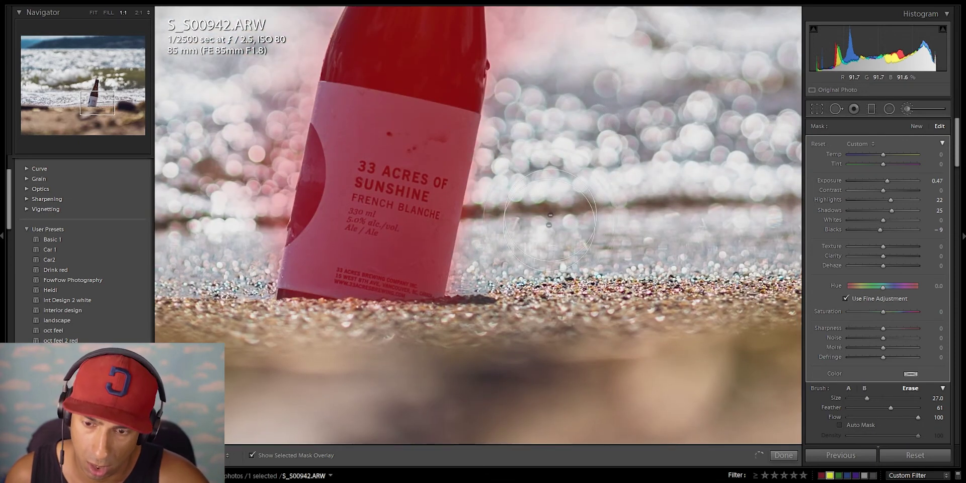
pyautogui.scroll(4, 599, 185)
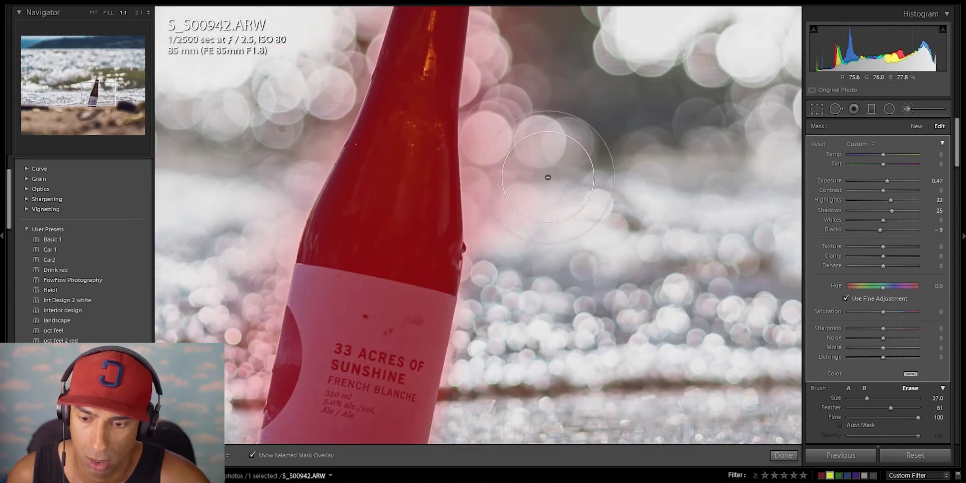
pyautogui.moveTo(533, 171)
pyautogui.mouseDown()
pyautogui.moveTo(554, 86)
pyautogui.moveTo(561, 97)
pyautogui.mouseUp()
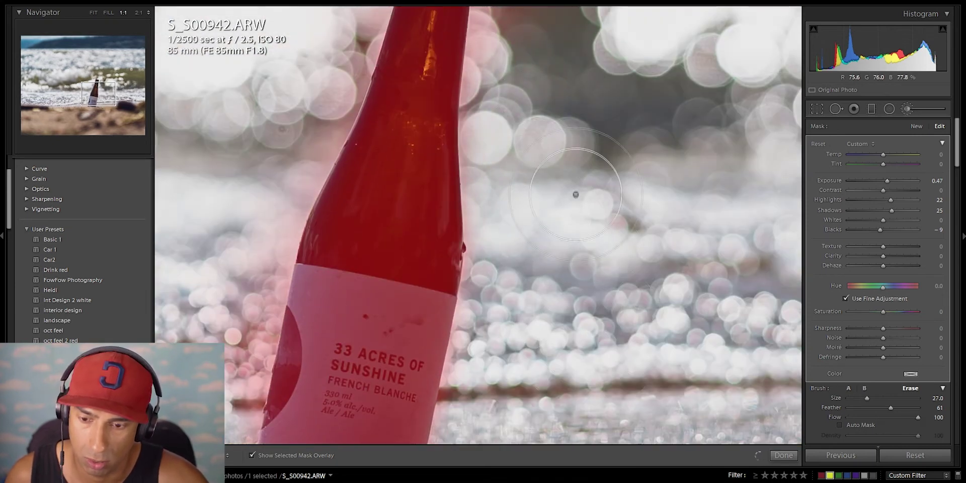
pyautogui.scroll(4, 596, 181)
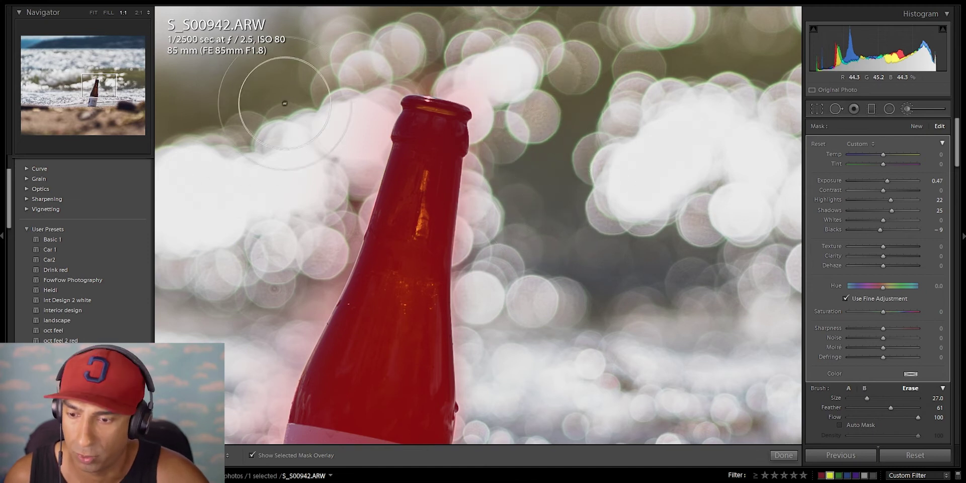
pyautogui.moveTo(215, 270)
pyautogui.mouseDown()
pyautogui.moveTo(252, 248)
pyautogui.moveTo(352, 82)
pyautogui.mouseUp()
pyautogui.press('alt')
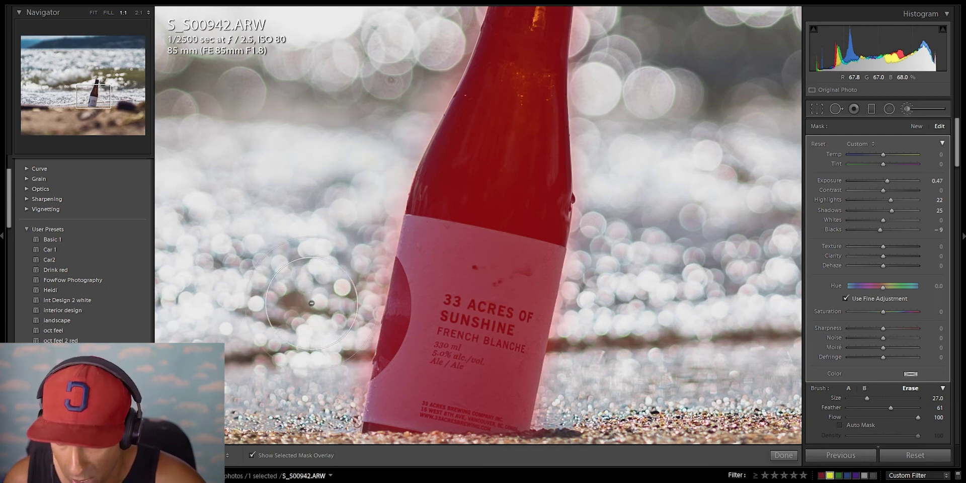
pyautogui.press('z')
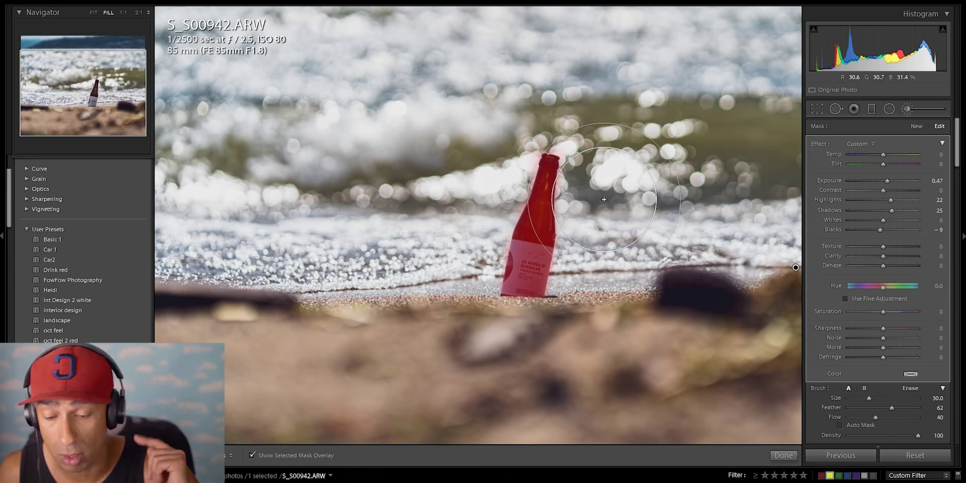
# Step: Hide the mask overlay, reset the bottle mask's Exposure, Highlights and Shadows to 0, and set Blacks to 1
pyautogui.press('o')
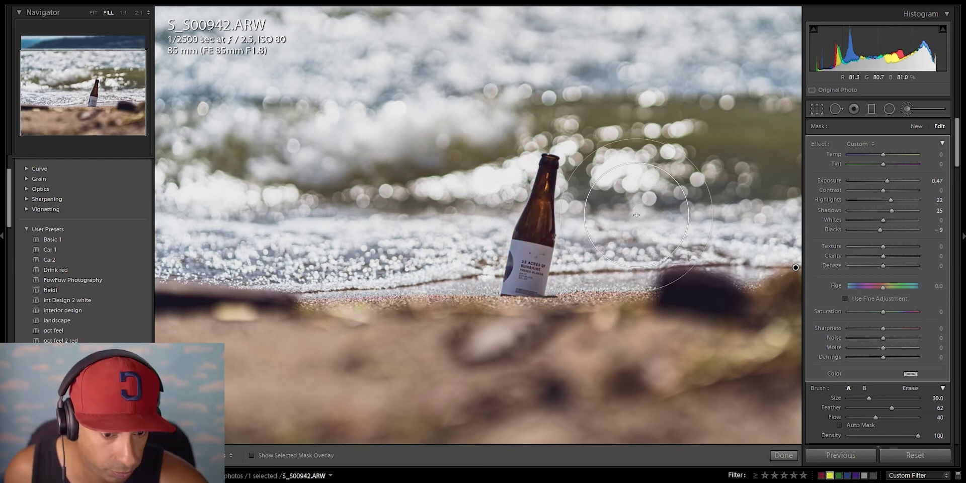
pyautogui.doubleClick(882, 229)
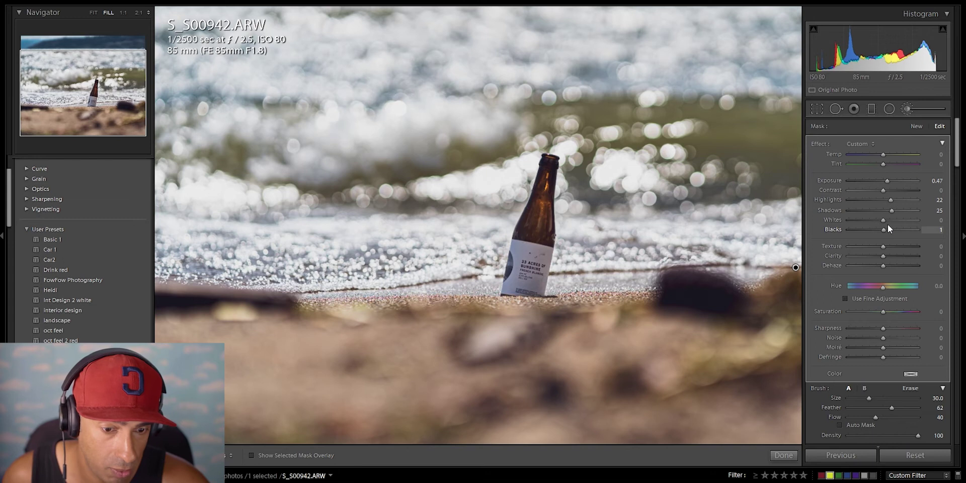
pyautogui.doubleClick(891, 211)
pyautogui.doubleClick(890, 199)
pyautogui.doubleClick(885, 181)
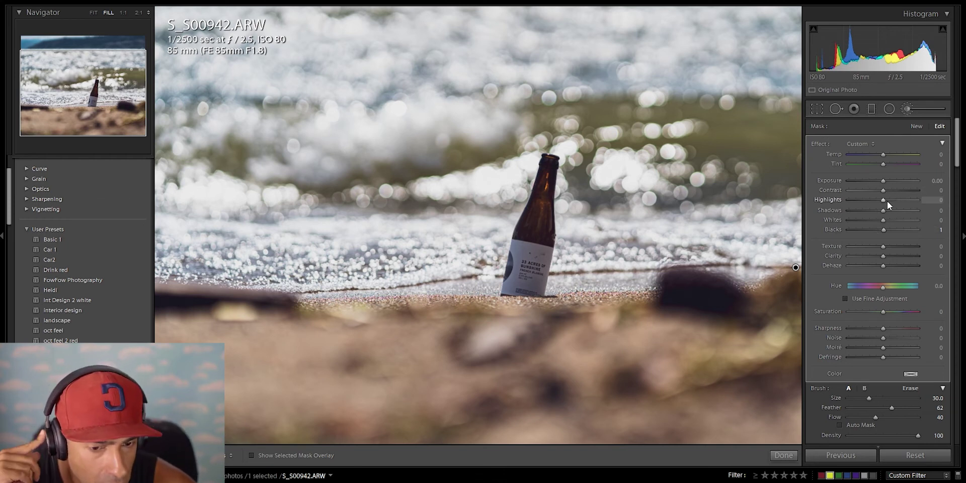
# Step: Set the bottle mask's Shadows to 75 and Blacks to 21, leaving Highlights at 0
pyautogui.moveTo(884, 200); pyautogui.dragTo(912, 213)
pyautogui.doubleClick(900, 200)
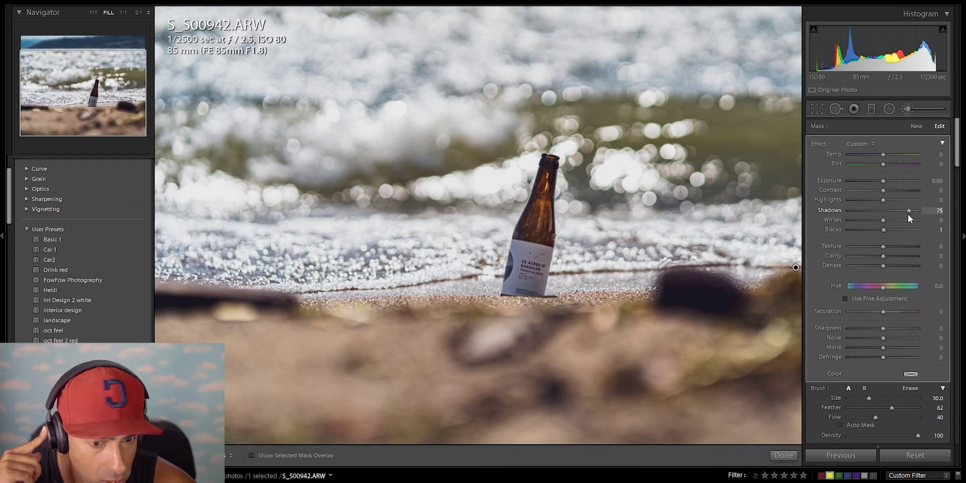
pyautogui.doubleClick(884, 230)
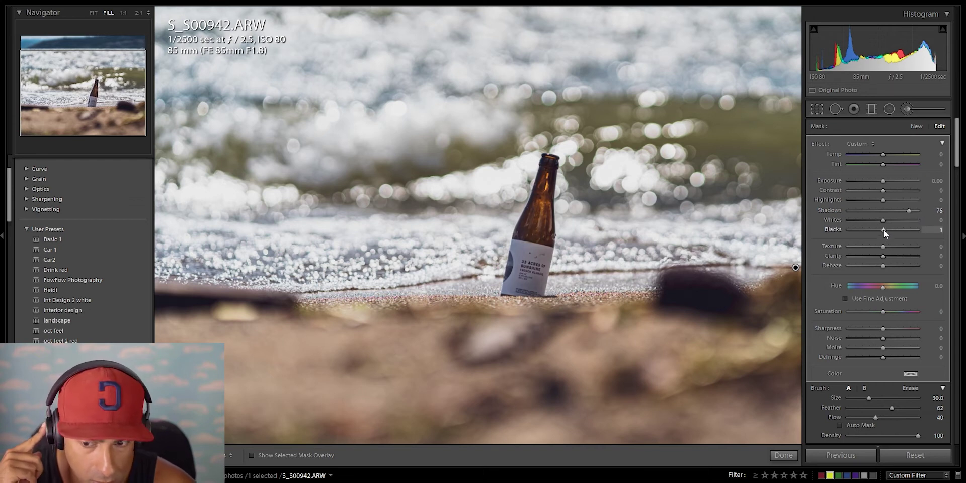
pyautogui.moveTo(890, 230); pyautogui.dragTo(891, 230)
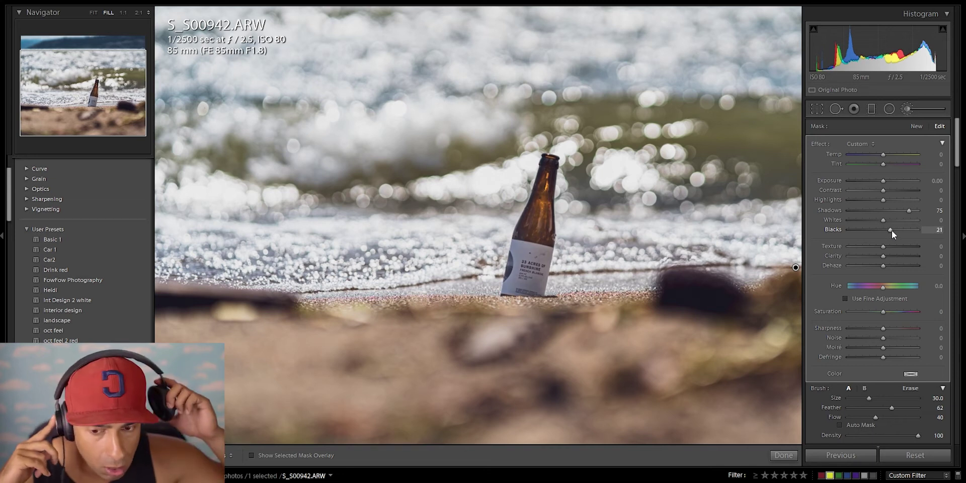
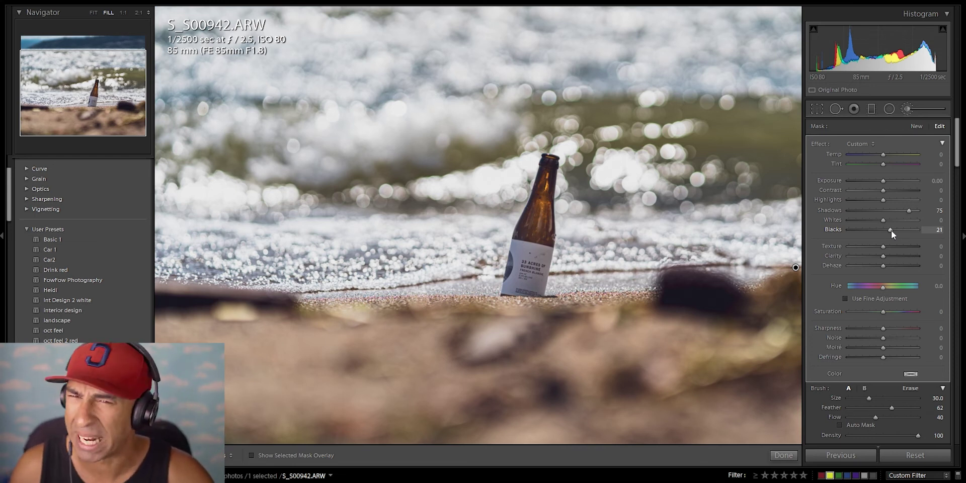
# Step: Reset the bottle mask's Blacks to 0, raise its Exposure to 0.65, and resize the brush to 16
pyautogui.press('[')
pyautogui.press('[')
pyautogui.press('[')
pyautogui.press('[')
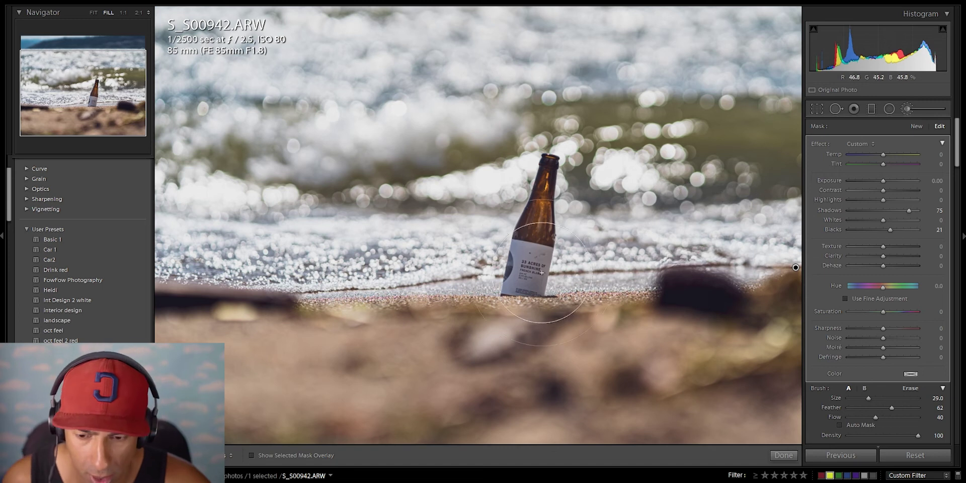
pyautogui.moveTo(890, 230); pyautogui.dragTo(887, 231)
pyautogui.doubleClick(890, 233)
pyautogui.moveTo(883, 180); pyautogui.dragTo(888, 179)
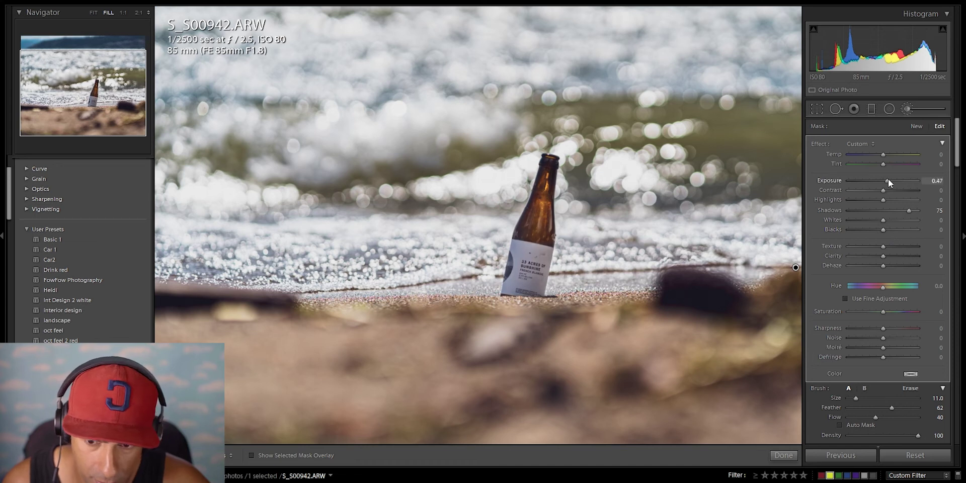
pyautogui.press('z')
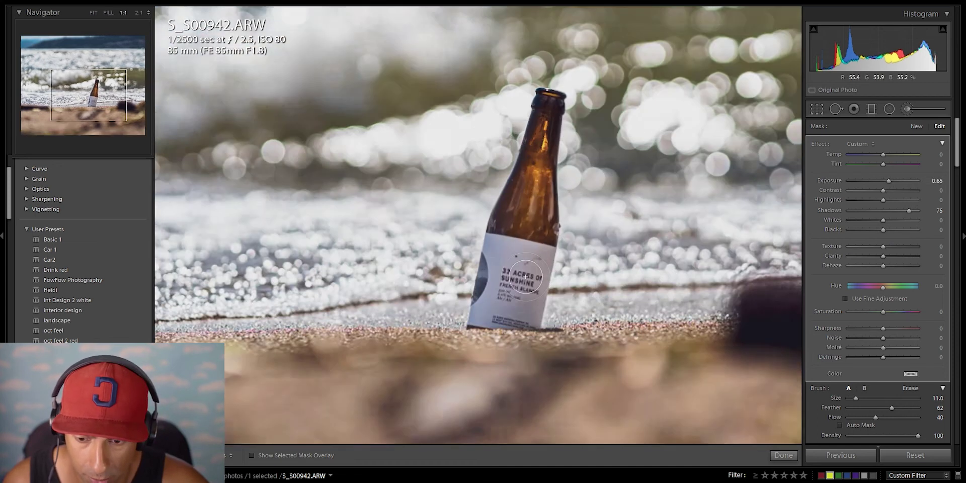
pyautogui.press(']')
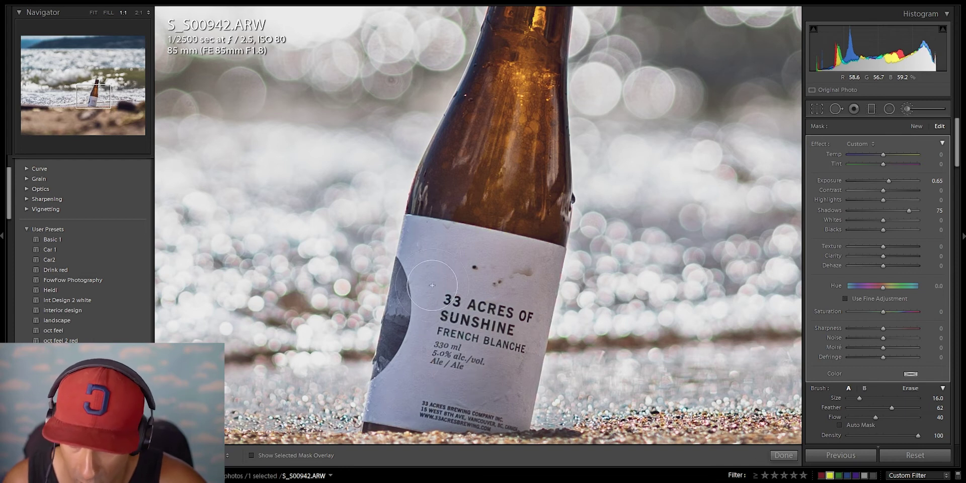
# Step: Close the adjustment brush and compare the whole photo before and after the edits
pyautogui.press('k')
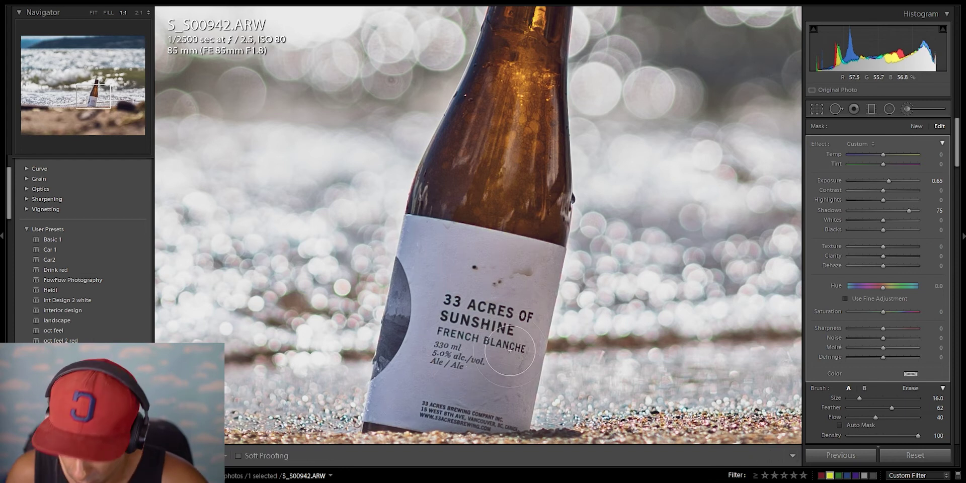
pyautogui.press('z')
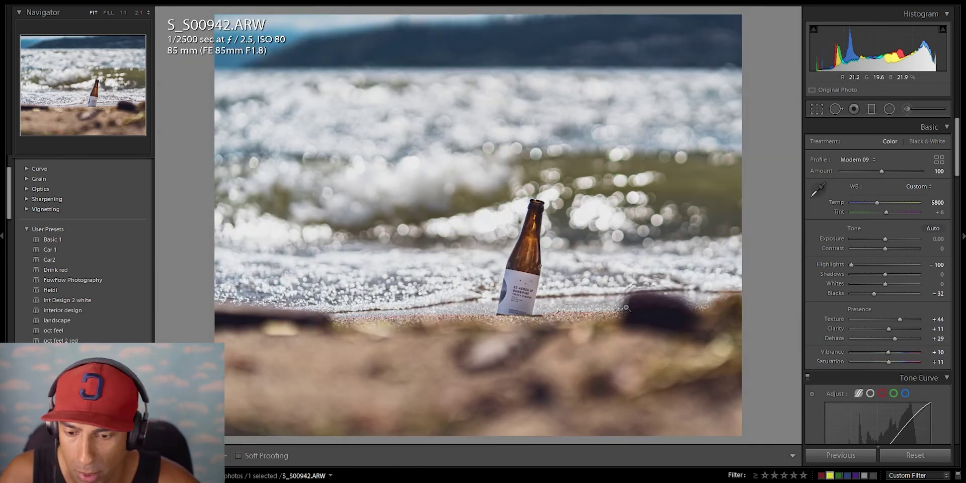
pyautogui.press('\\')
pyautogui.press('\\')
pyautogui.press('\\')
pyautogui.press('\\')
pyautogui.press('\\')
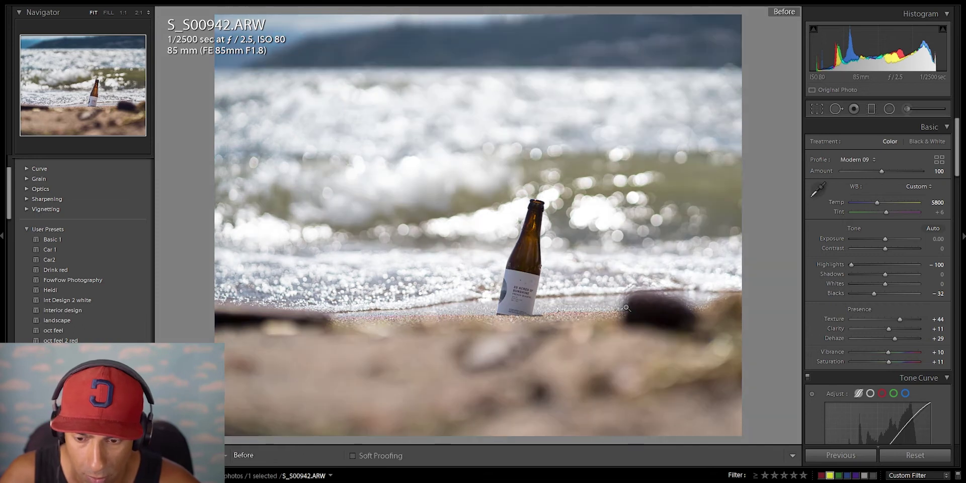
pyautogui.press('\\')
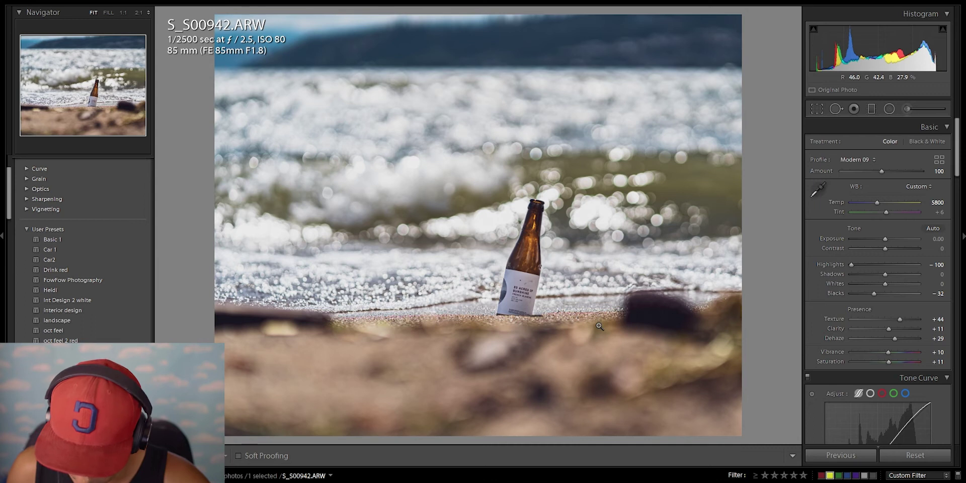
# Step: Reopen the bottle's adjustment brush mask and erase its spill just outside the bottle's right edge at flow 100
pyautogui.press('k')
pyautogui.click(734, 292)
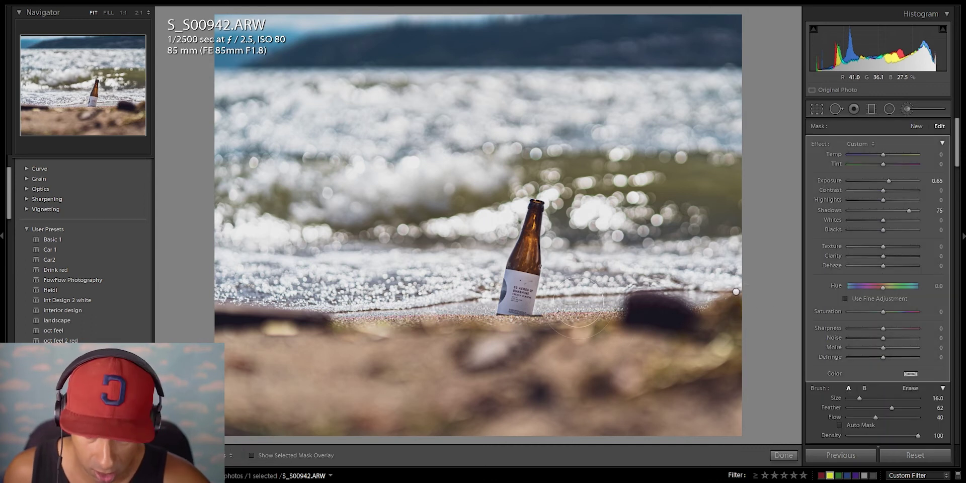
pyautogui.press('z')
pyautogui.hotkey('ctrl', 'z')
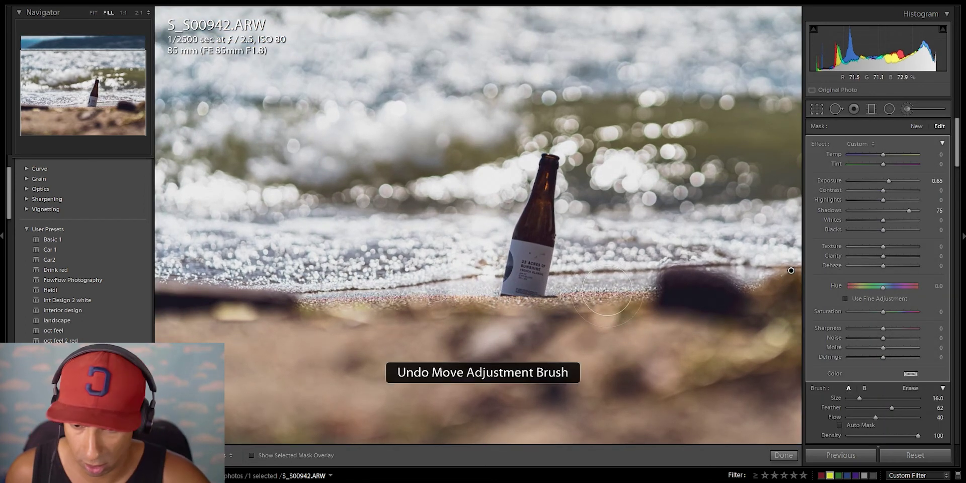
pyautogui.press('z')
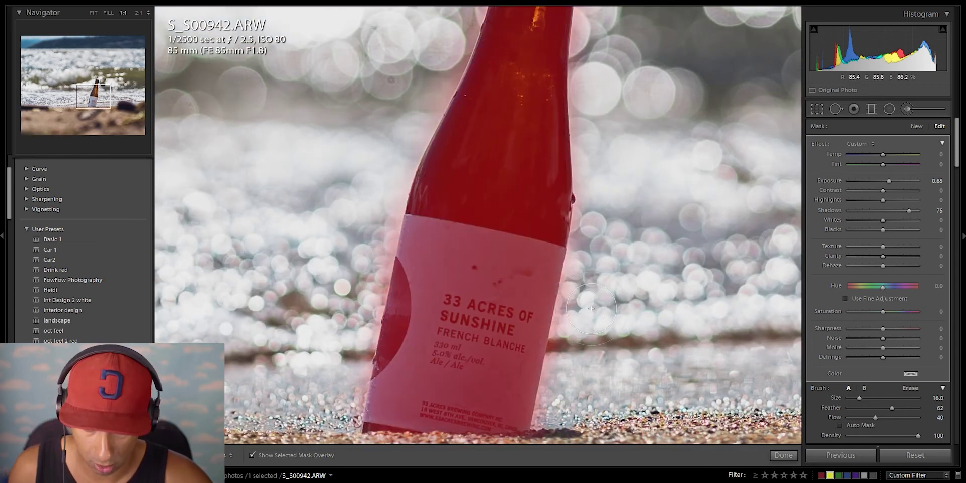
pyautogui.press('alt')
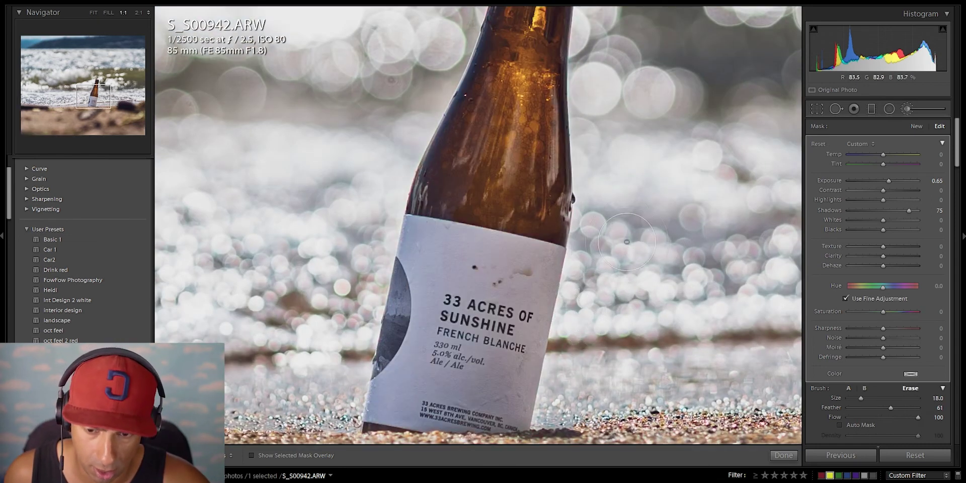
pyautogui.moveTo(559, 302); pyautogui.dragTo(592, 207)
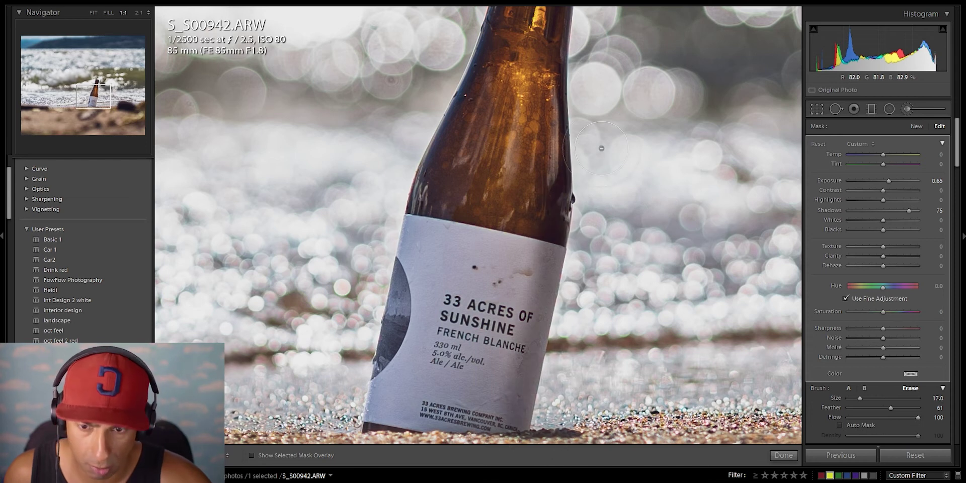
# Step: Examine the brightened bottle at close range, from the label and sandy base up to the neck and mouth
pyautogui.moveTo(541, 48); pyautogui.dragTo(523, 166)
pyautogui.press('z')
pyautogui.press('z')
pyautogui.scroll(5, 542, 71)
pyautogui.scroll(-4, 545, 48)
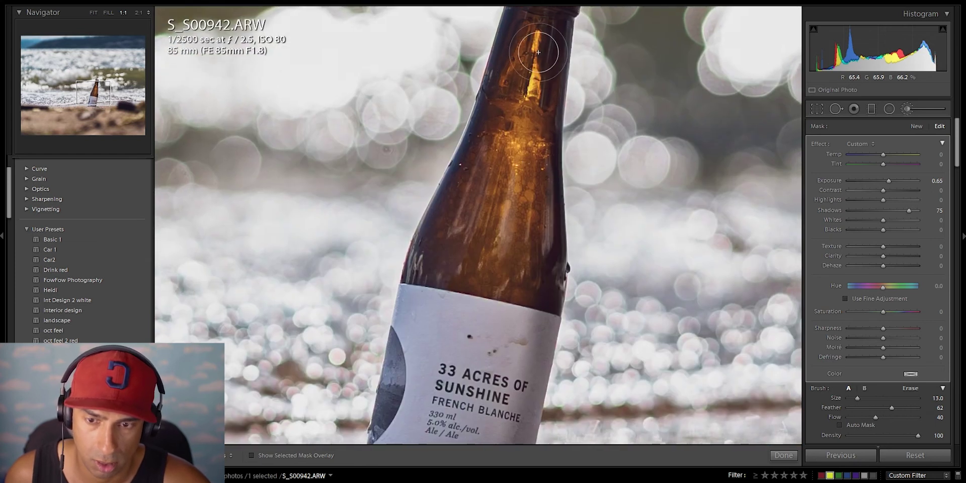
pyautogui.moveTo(539, 128)
pyautogui.mouseDown()
pyautogui.moveTo(529, 147)
pyautogui.moveTo(534, 137)
pyautogui.moveTo(538, 199)
pyautogui.moveTo(541, 171)
pyautogui.moveTo(517, 302)
pyautogui.mouseUp()
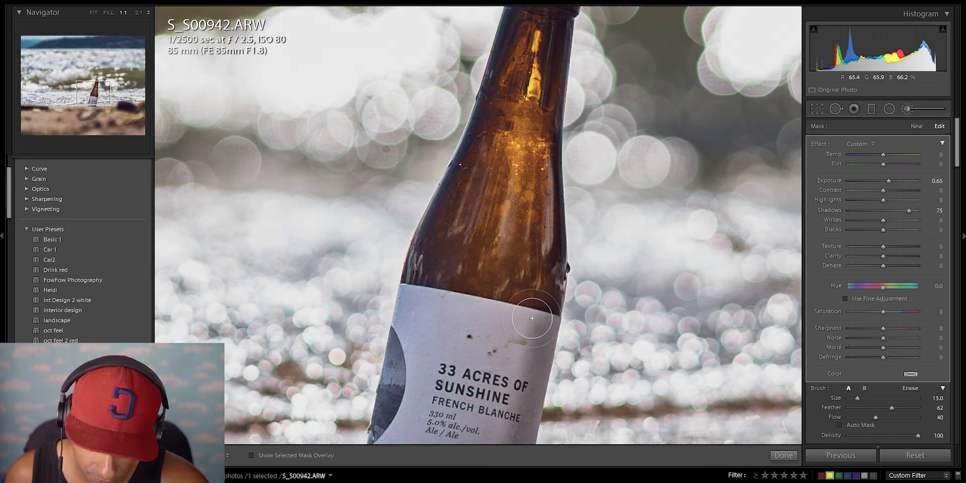
pyautogui.moveTo(492, 346); pyautogui.dragTo(494, 186)
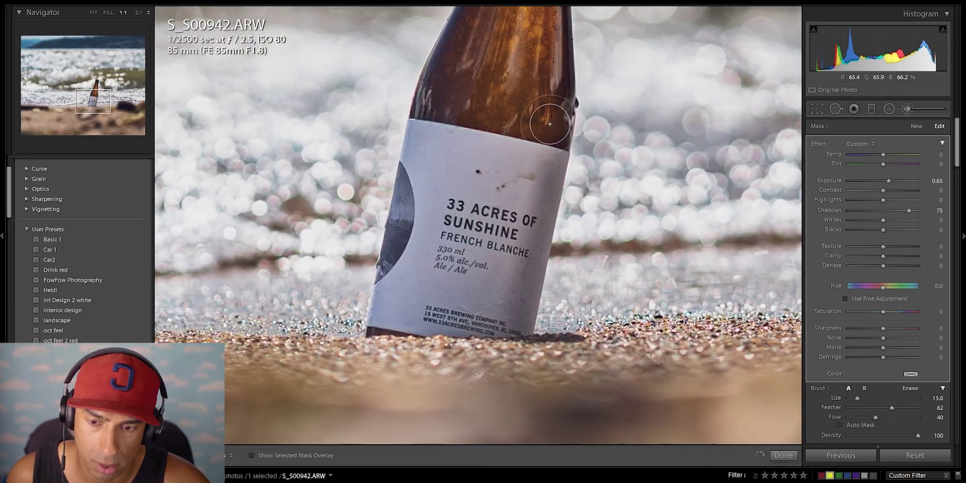
pyautogui.moveTo(492, 232); pyautogui.dragTo(491, 196)
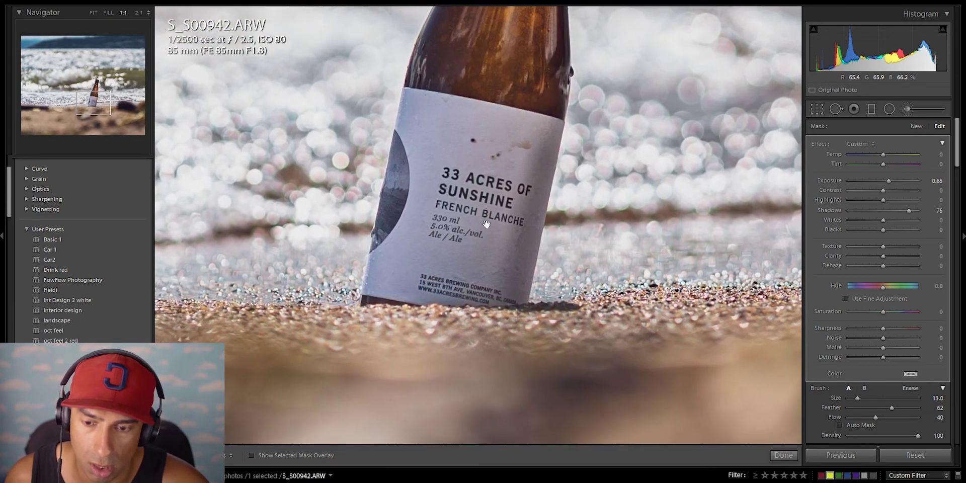
pyautogui.moveTo(534, 133); pyautogui.dragTo(521, 171)
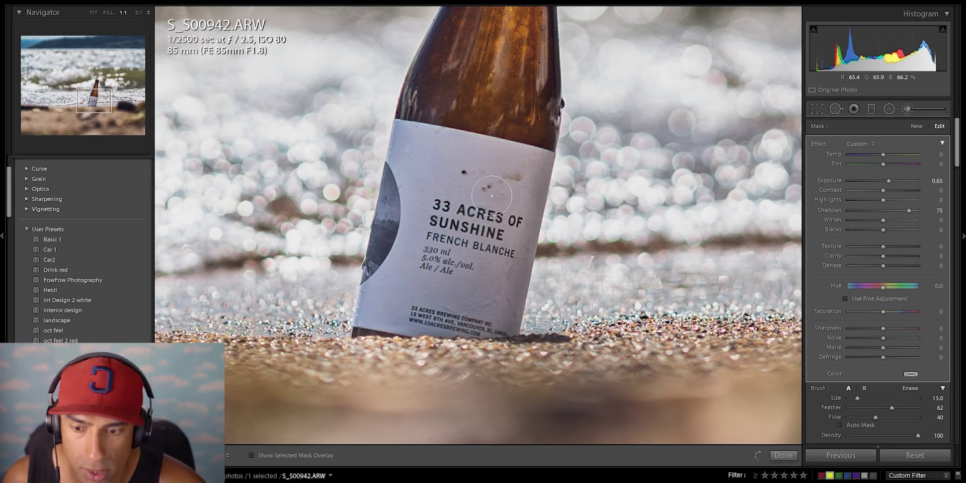
pyautogui.moveTo(486, 121); pyautogui.dragTo(484, 178)
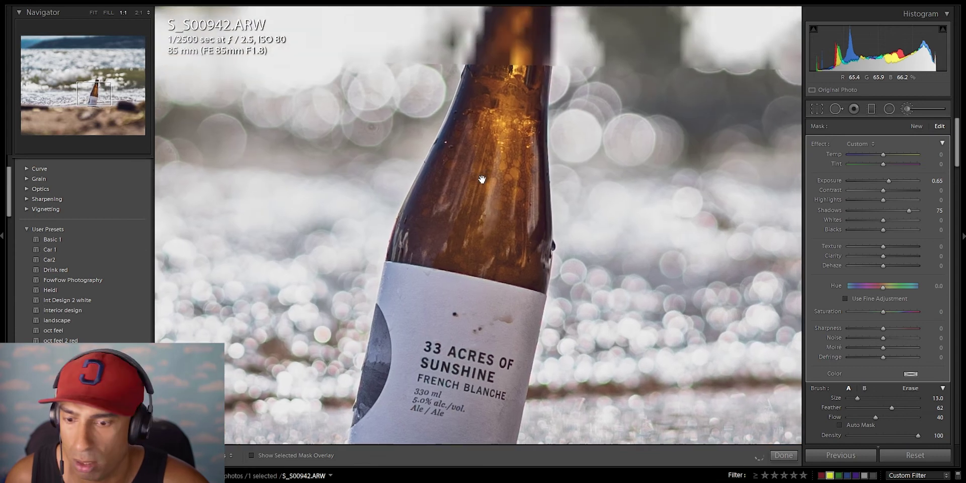
pyautogui.moveTo(463, 206); pyautogui.dragTo(477, 261)
pyautogui.moveTo(481, 190); pyautogui.dragTo(477, 237)
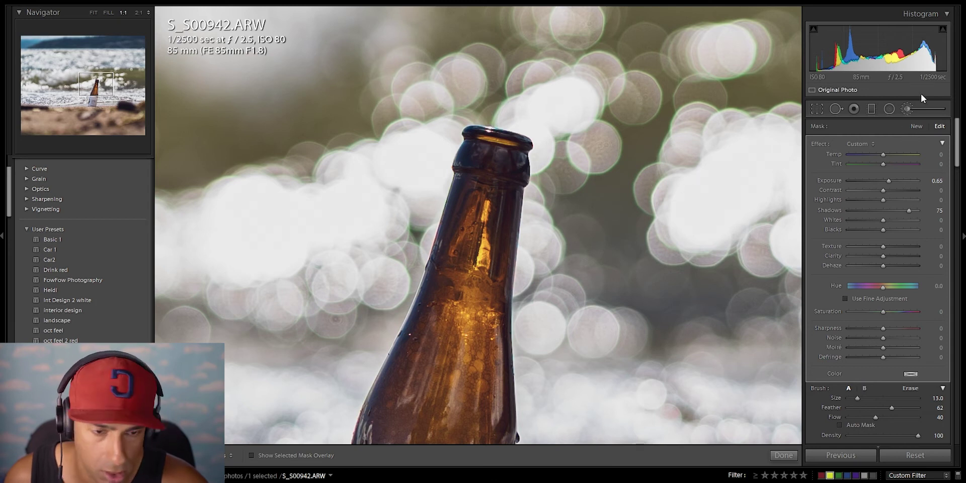
# Step: Close the adjustment brush and set the manual lens correction's green Defringe to amount 8 with hue range 16/69
pyautogui.click(905, 111)
pyautogui.scroll(-15, 888, 263)
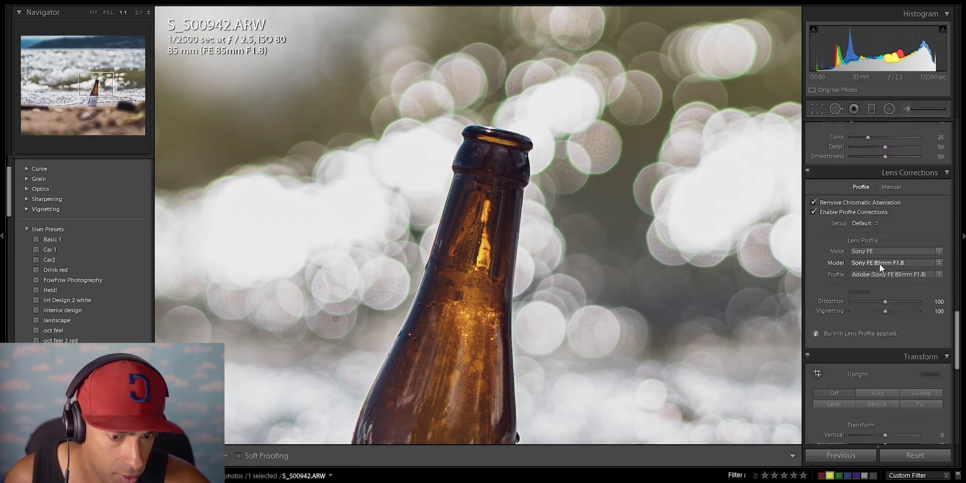
pyautogui.scroll(6, 890, 277)
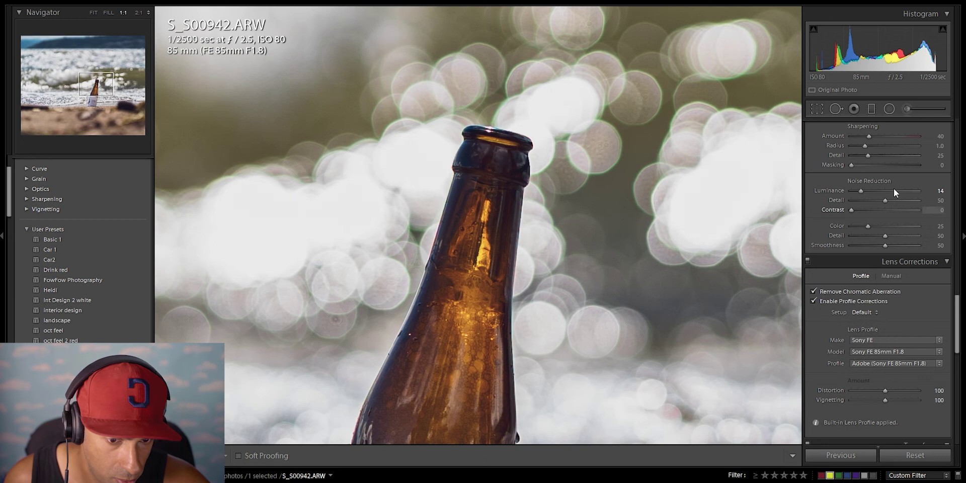
pyautogui.click(893, 276)
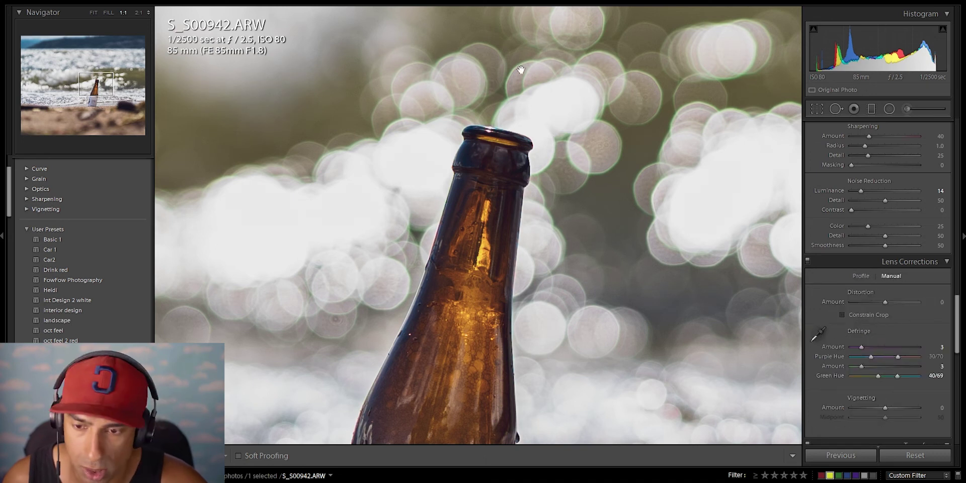
pyautogui.moveTo(864, 377); pyautogui.dragTo(862, 377)
pyautogui.doubleClick(861, 367)
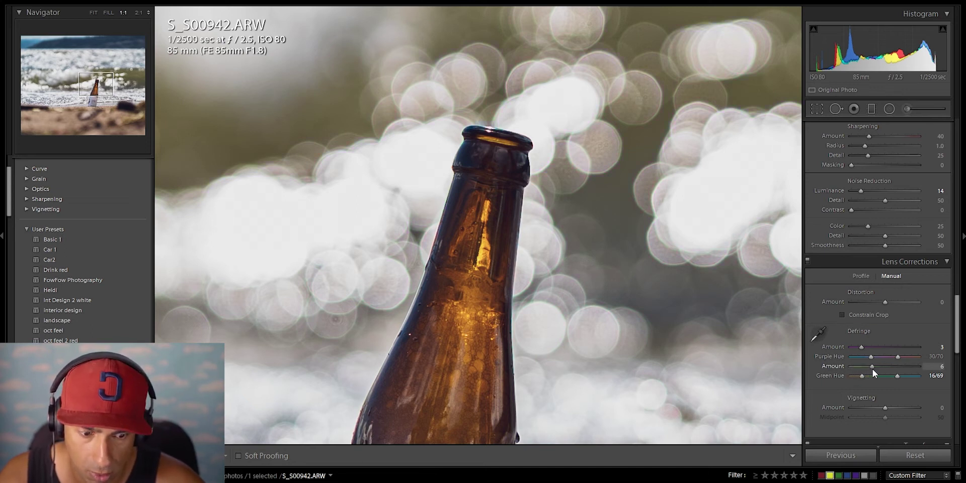
pyautogui.click(877, 370)
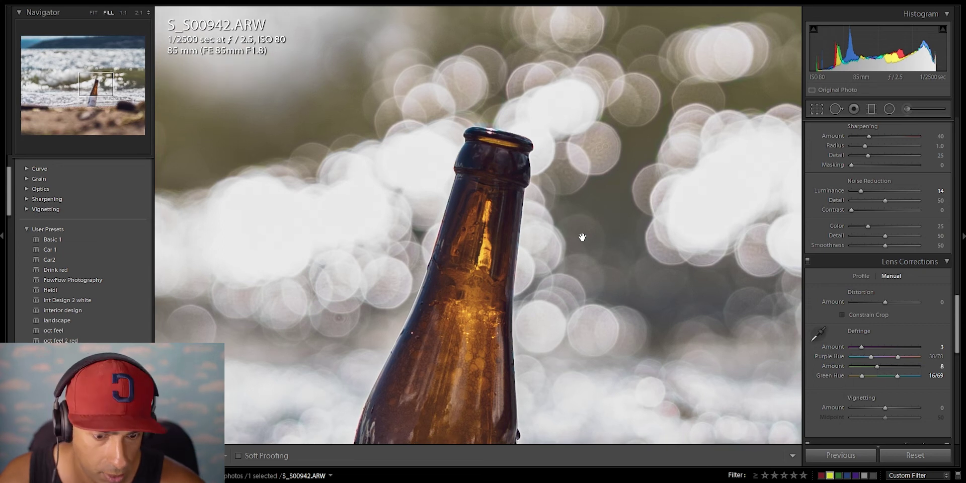
pyautogui.click(582, 236)
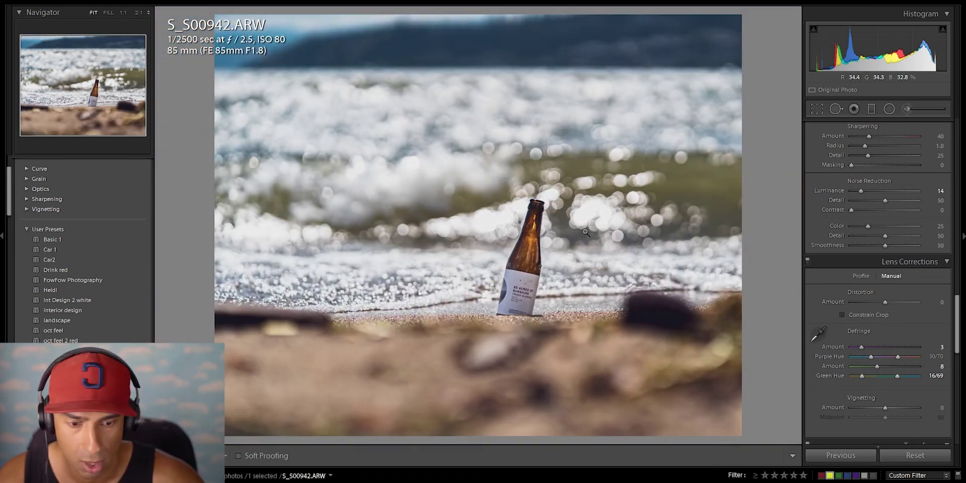
# Step: Heal the dark specks on the bottle label above the lettering using a spot removal brush of size 20, feather 34
pyautogui.scroll(10, 871, 222)
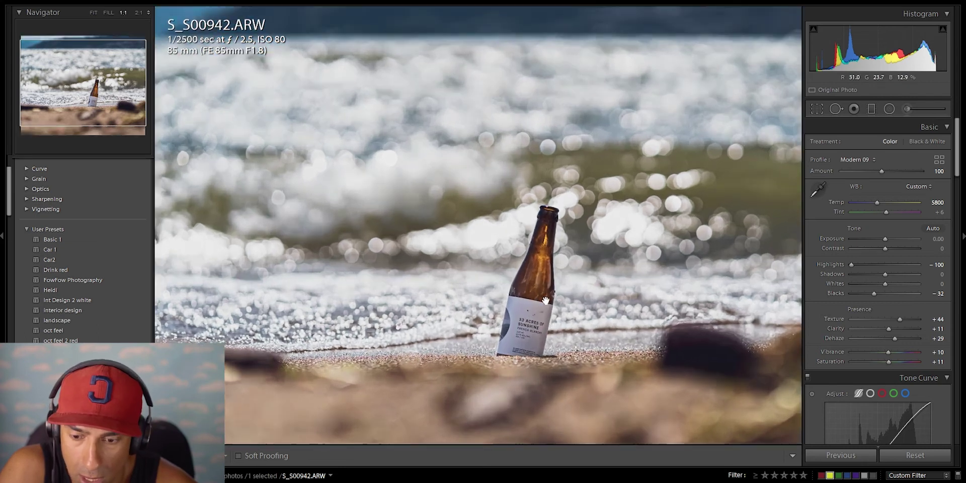
pyautogui.moveTo(531, 254)
pyautogui.mouseDown()
pyautogui.moveTo(559, 222)
pyautogui.moveTo(505, 206)
pyautogui.mouseUp()
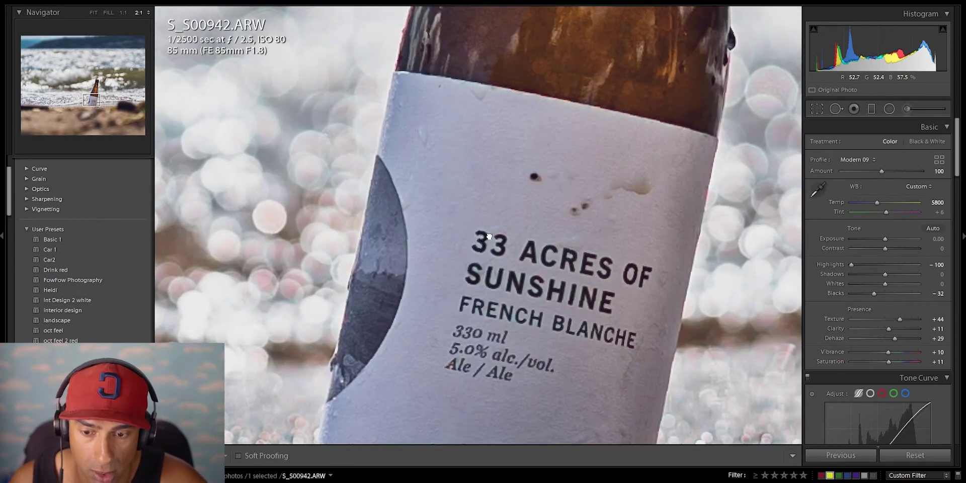
pyautogui.press('q')
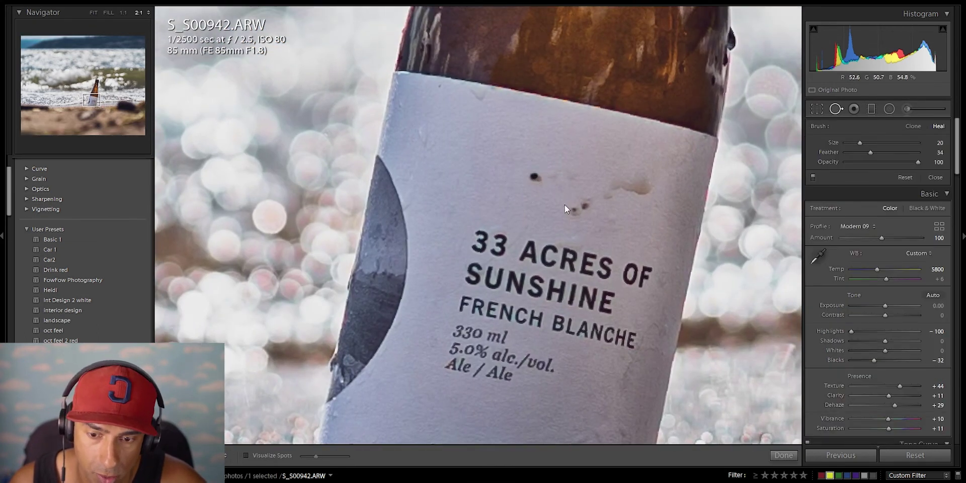
pyautogui.click(530, 174)
pyautogui.click(578, 207)
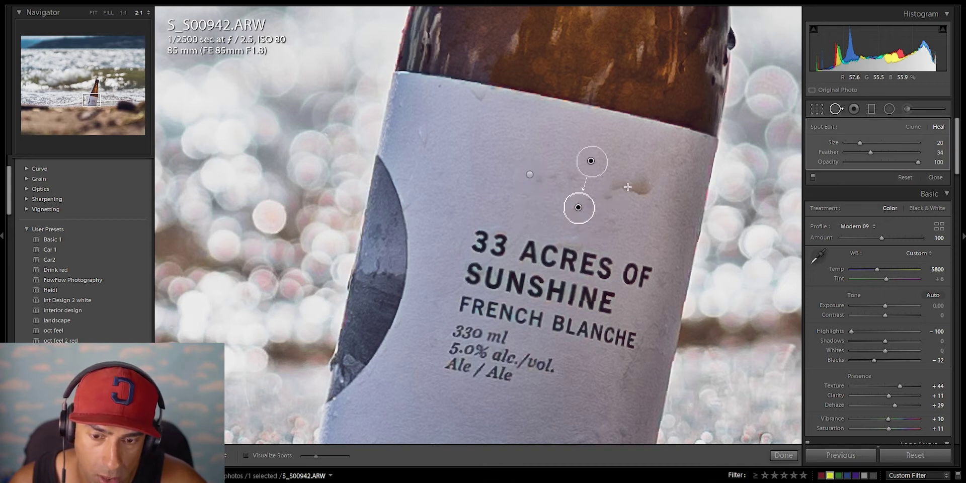
# Step: Try to heal the brown stain near the label's upper right with a single stroke, and delete that correction
pyautogui.moveTo(611, 195); pyautogui.dragTo(648, 186)
pyautogui.scroll(-2, 603, 225)
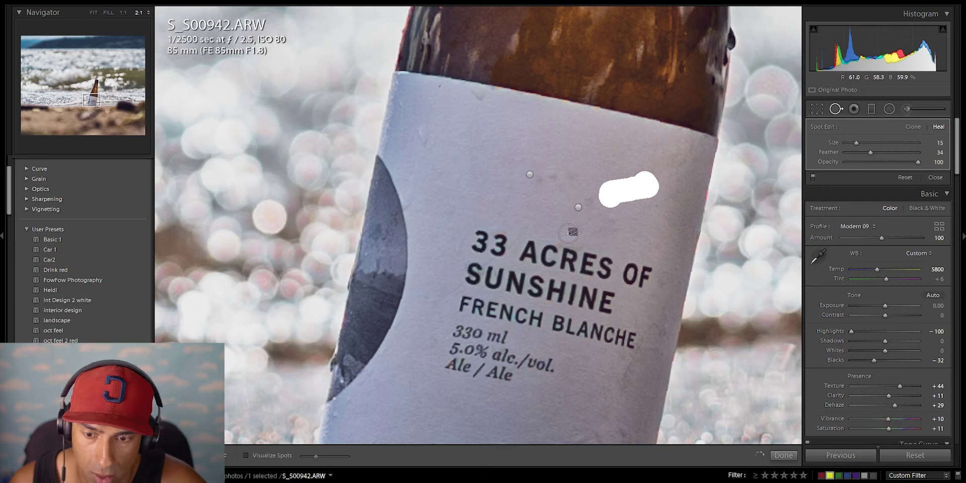
pyautogui.scroll(-1, 591, 197)
pyautogui.click(591, 197)
pyautogui.click(629, 189)
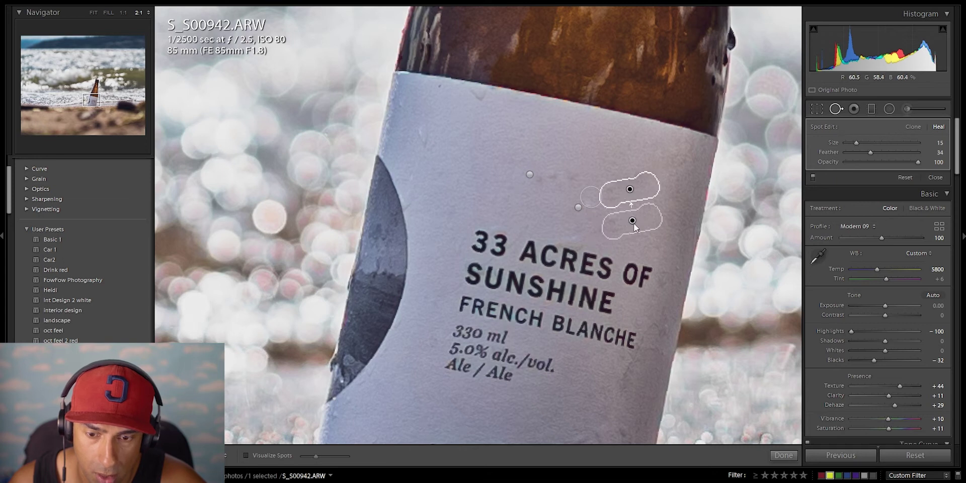
pyautogui.press('Delete')
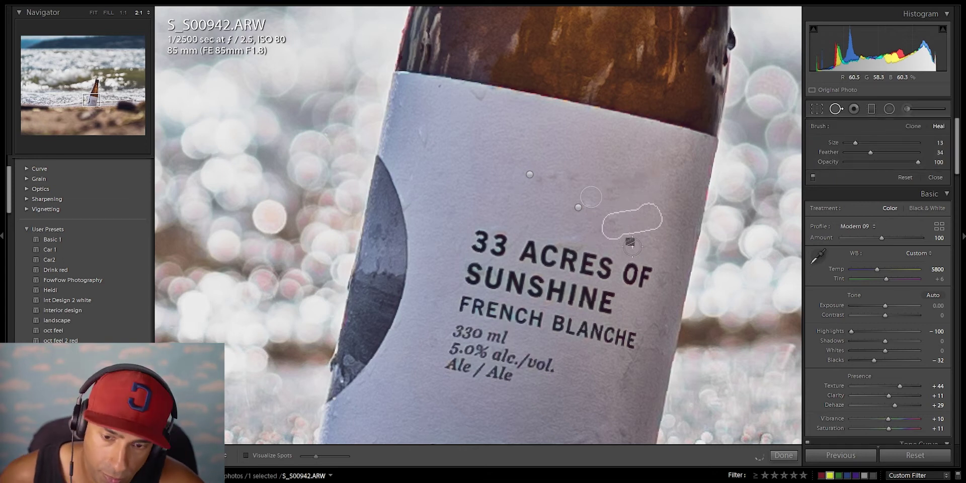
# Step: Heal the brown stain and the mark between the specks with a size 13 brush, moving the latter's source to clean paper above the lettering
pyautogui.click(608, 200)
pyautogui.moveTo(607, 198)
pyautogui.mouseDown()
pyautogui.moveTo(651, 189)
pyautogui.moveTo(640, 178)
pyautogui.mouseUp()
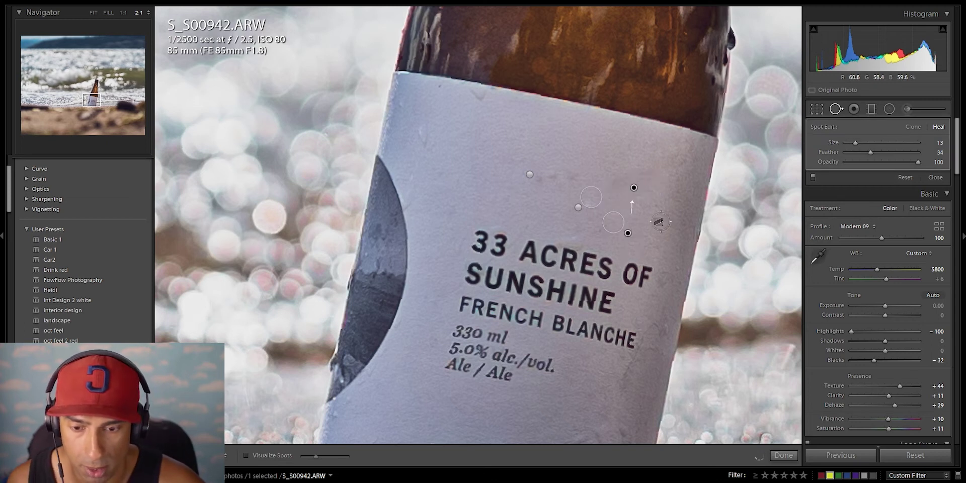
pyautogui.moveTo(545, 178); pyautogui.dragTo(539, 179)
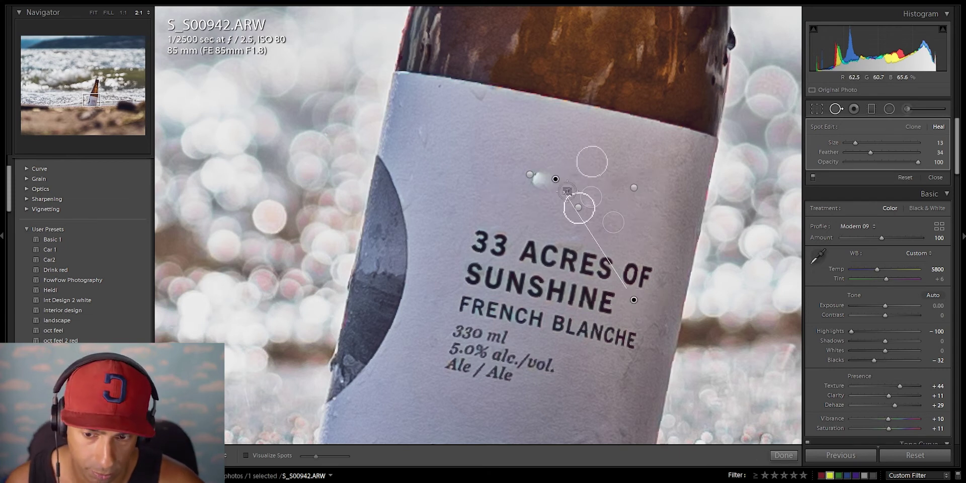
pyautogui.moveTo(650, 299); pyautogui.dragTo(551, 211)
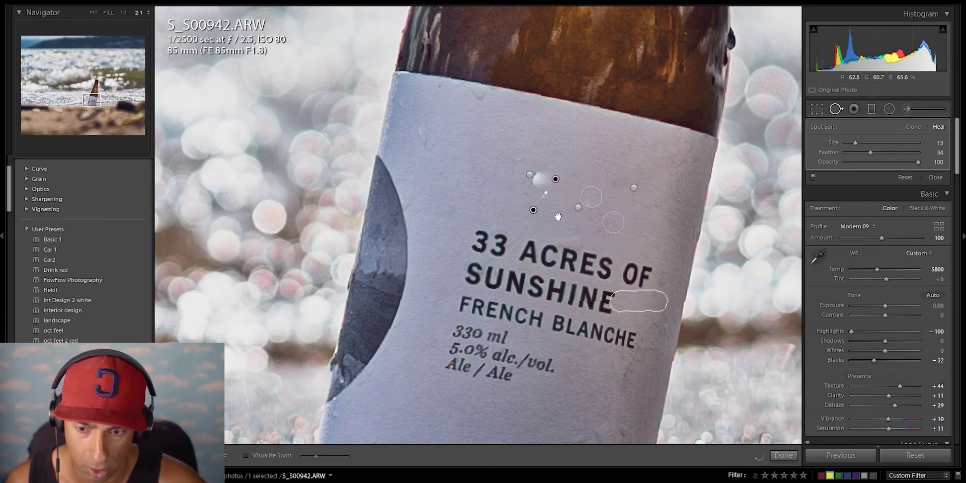
pyautogui.press('q')
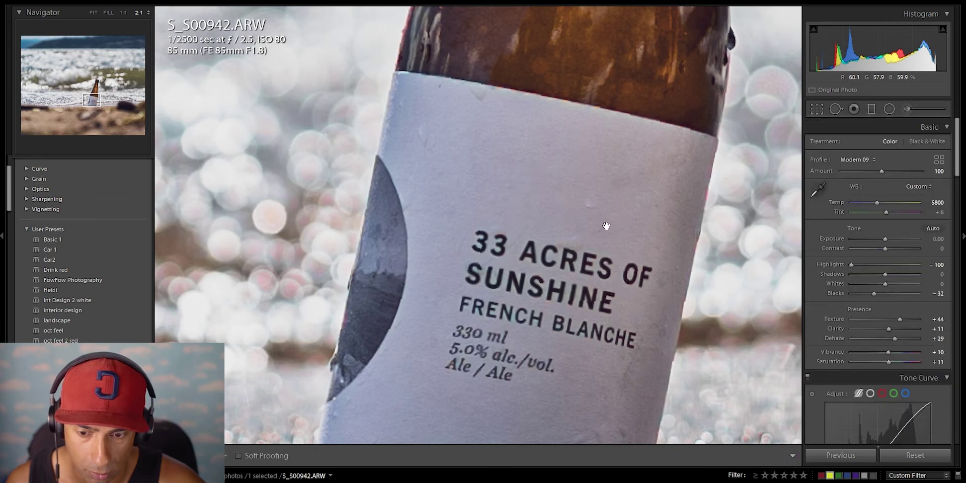
# Step: Heal the small leftover blemish above the label's lettering with the size 13 brush, and check the label in the whole photo and close up
pyautogui.press('q')
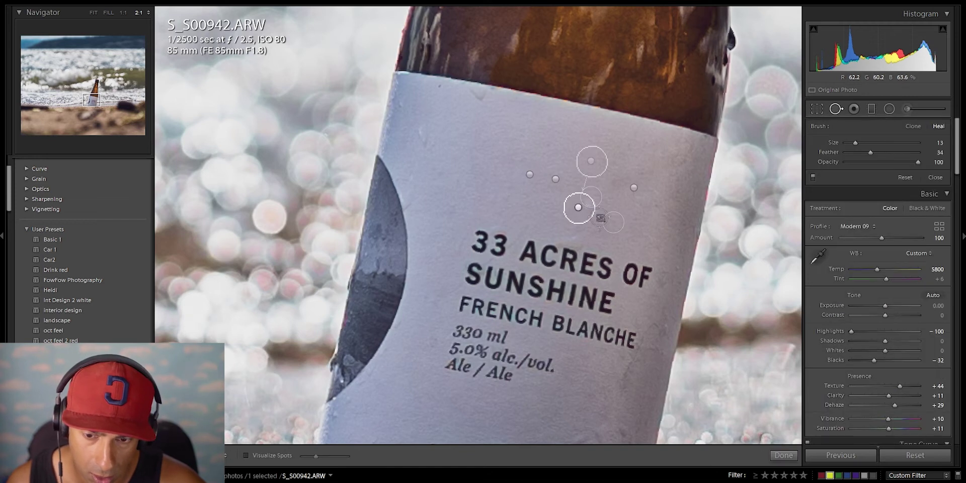
pyautogui.click(594, 208)
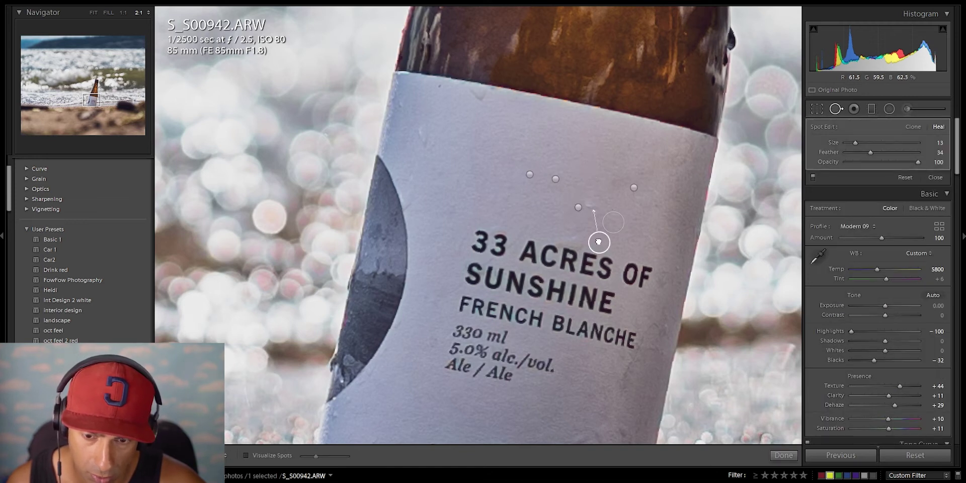
pyautogui.press('q')
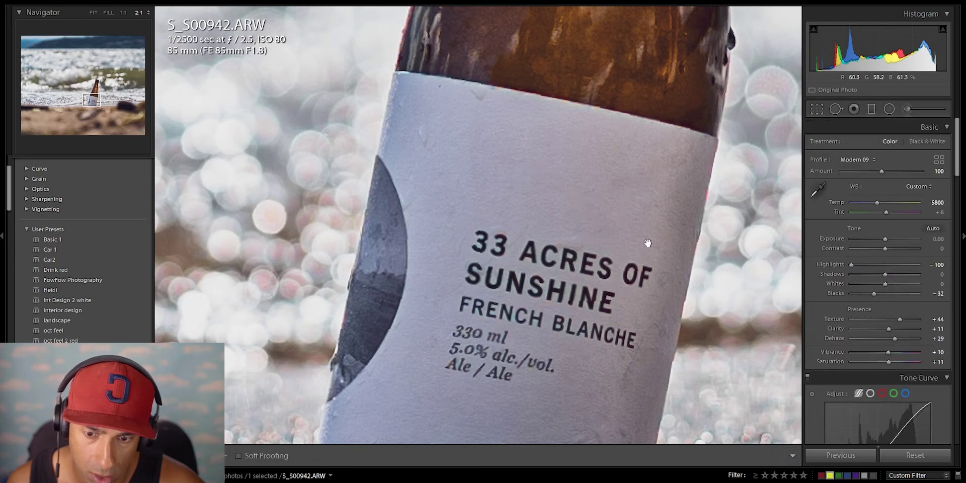
pyautogui.click(660, 242)
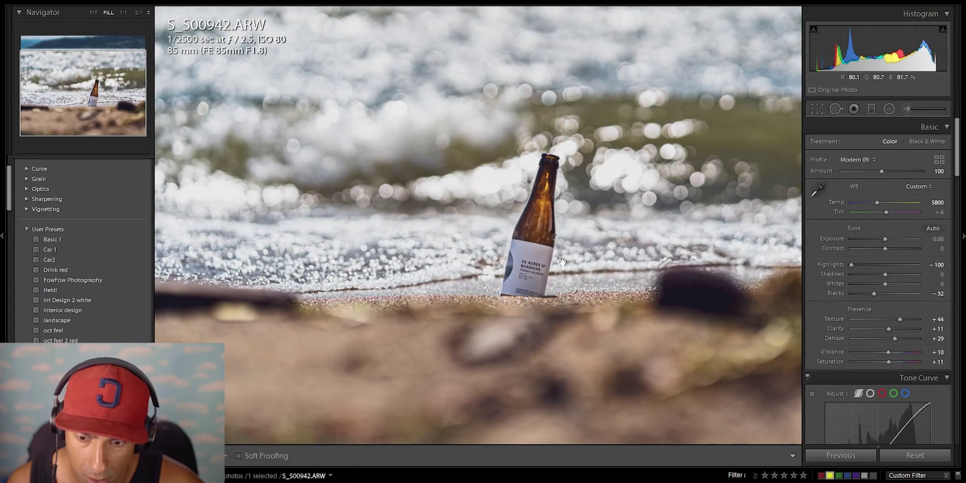
pyautogui.click(560, 254)
pyautogui.click(611, 233)
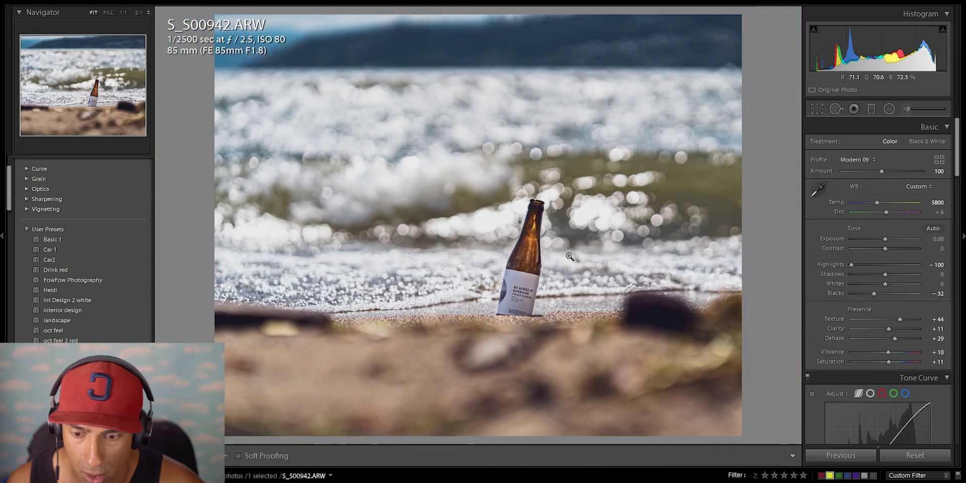
pyautogui.click(528, 269)
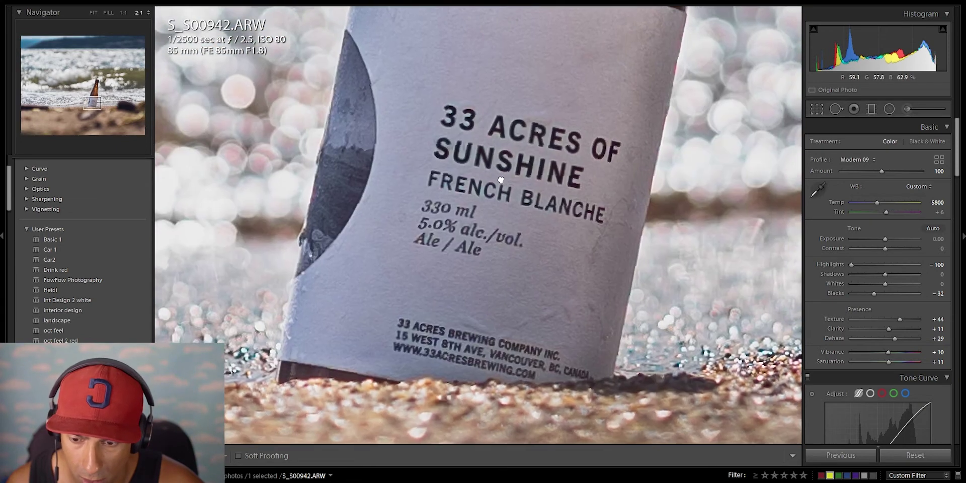
# Step: Start a new adjustment brush mask in the water beside the bottle and reset its Exposure, Highlights, Shadows and Blacks to 0
pyautogui.moveTo(501, 180); pyautogui.dragTo(496, 271)
pyautogui.hotkey('ctrl', '-')
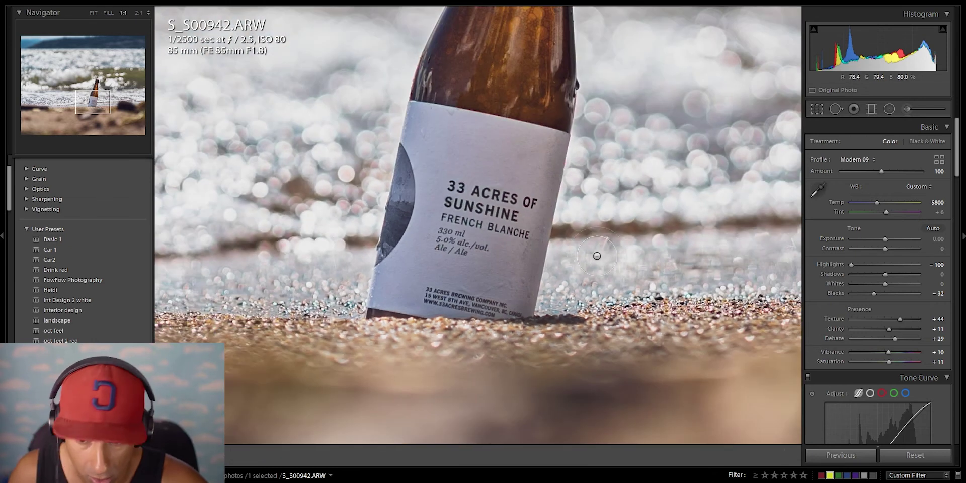
pyautogui.press('k')
pyautogui.click(757, 229)
pyautogui.doubleClick(879, 229)
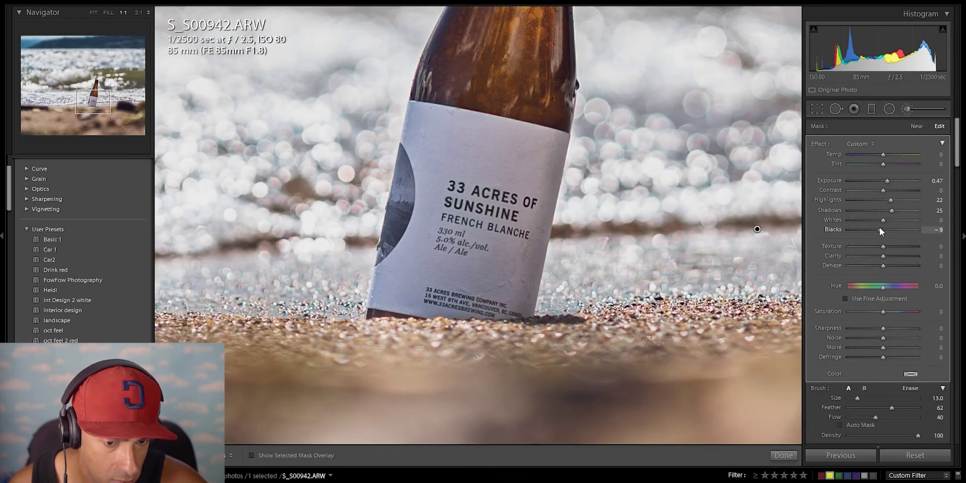
pyautogui.moveTo(889, 209); pyautogui.dragTo(891, 200)
pyautogui.doubleClick(891, 209)
pyautogui.doubleClick(891, 200)
pyautogui.doubleClick(886, 180)
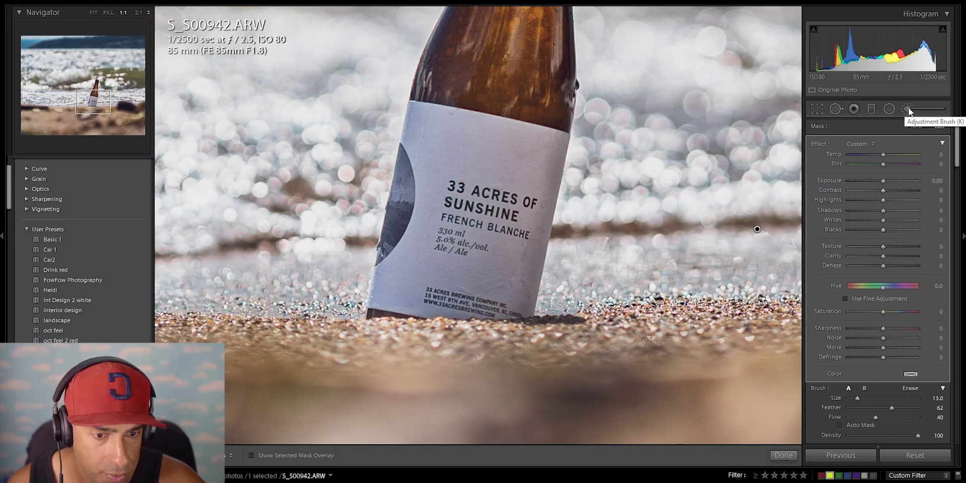
# Step: Set the brush to size 15 with Texture 35 and Sharpness -100, and paint over the bottle label and its lettering
pyautogui.moveTo(881, 246); pyautogui.dragTo(890, 246)
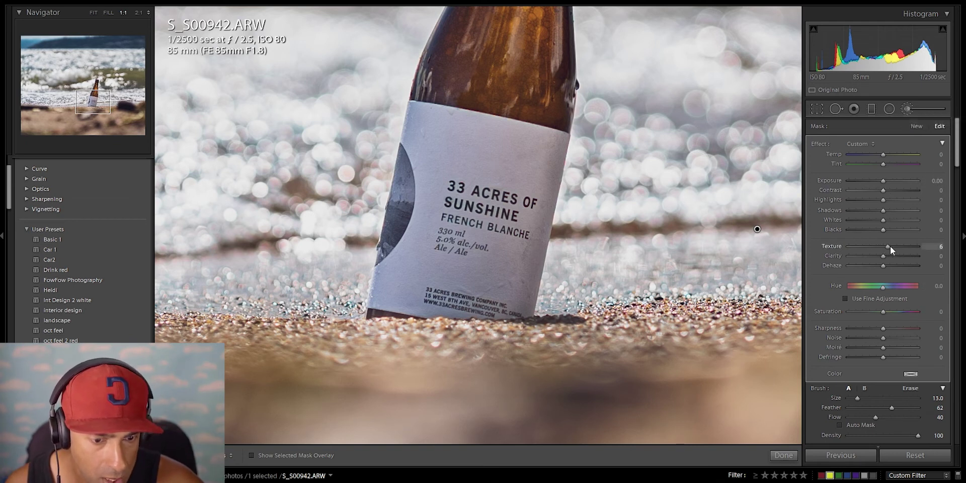
pyautogui.scroll(2, 447, 232)
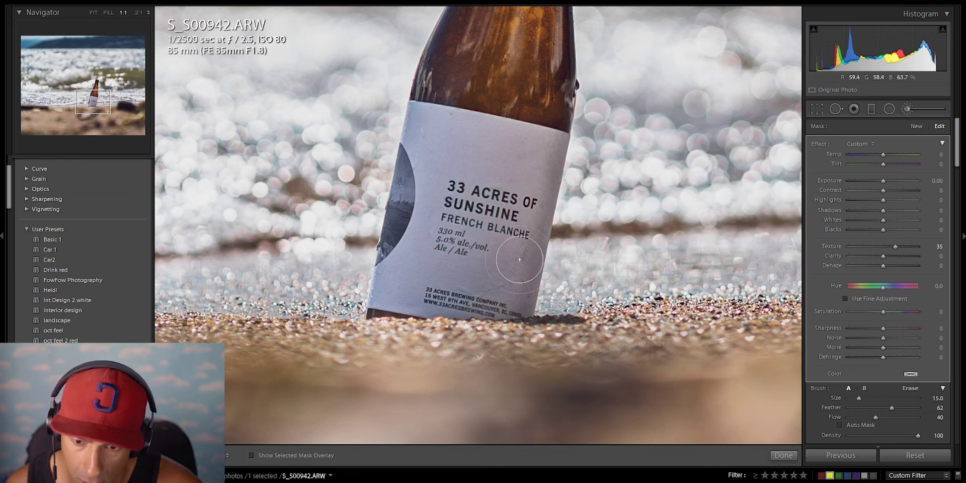
pyautogui.moveTo(883, 326); pyautogui.dragTo(822, 331)
pyautogui.moveTo(498, 218)
pyautogui.mouseDown()
pyautogui.moveTo(498, 237)
pyautogui.moveTo(497, 190)
pyautogui.moveTo(526, 197)
pyautogui.moveTo(460, 170)
pyautogui.mouseUp()
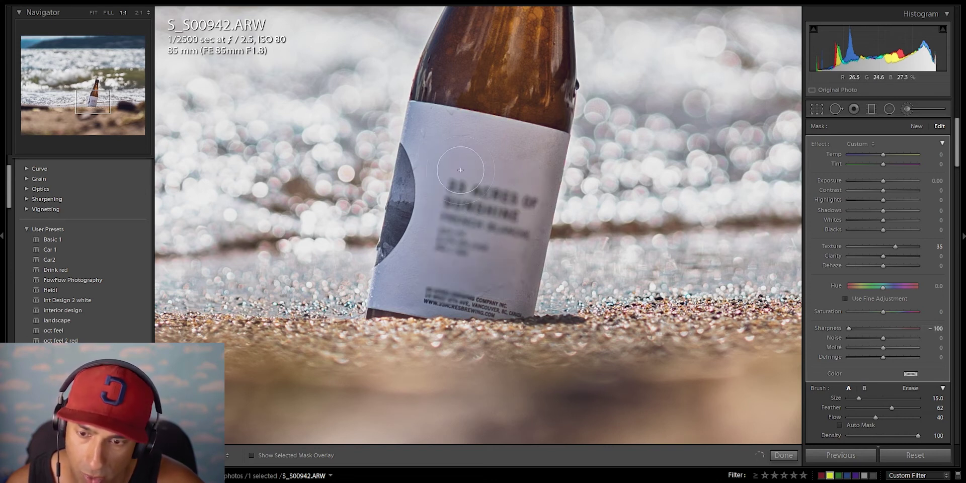
pyautogui.moveTo(439, 134)
pyautogui.mouseDown()
pyautogui.moveTo(534, 184)
pyautogui.moveTo(514, 233)
pyautogui.moveTo(434, 288)
pyautogui.moveTo(512, 291)
pyautogui.moveTo(495, 303)
pyautogui.moveTo(509, 305)
pyautogui.moveTo(463, 171)
pyautogui.mouseUp()
# Step: Retune the label mask to Texture -28 and Sharpness 50, try darker Blacks before resetting them to 0, and close the brush
pyautogui.moveTo(849, 328); pyautogui.dragTo(943, 333)
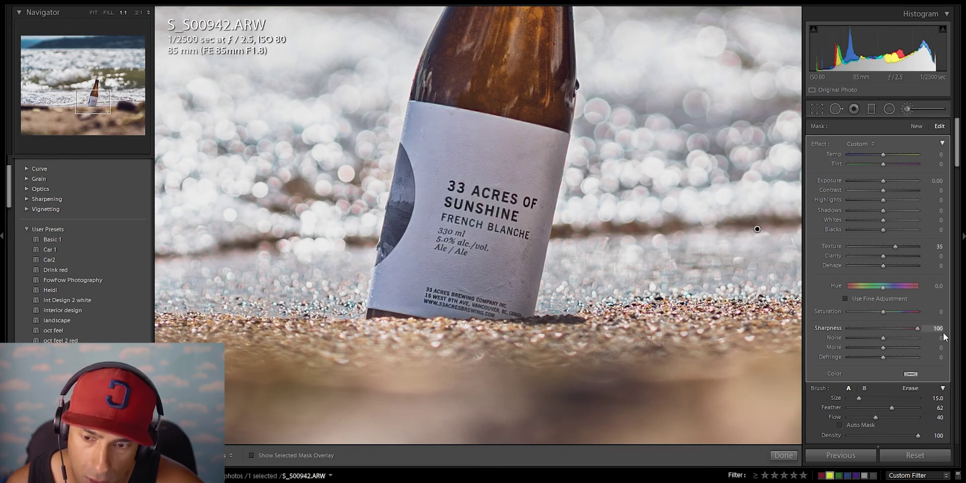
pyautogui.doubleClick(894, 246)
pyautogui.moveTo(883, 246)
pyautogui.mouseDown()
pyautogui.moveTo(836, 255)
pyautogui.moveTo(873, 246)
pyautogui.mouseUp()
pyautogui.moveTo(914, 328); pyautogui.dragTo(898, 330)
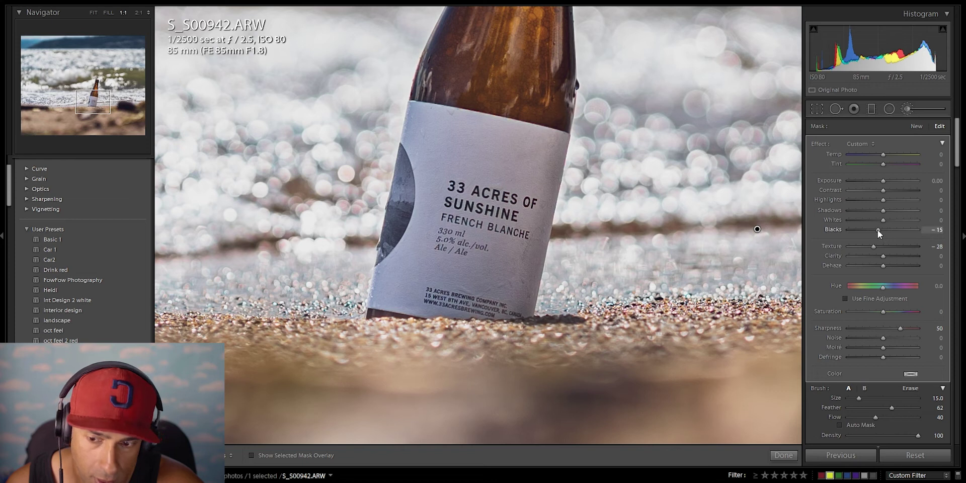
pyautogui.moveTo(880, 232); pyautogui.dragTo(882, 229)
pyautogui.press('z')
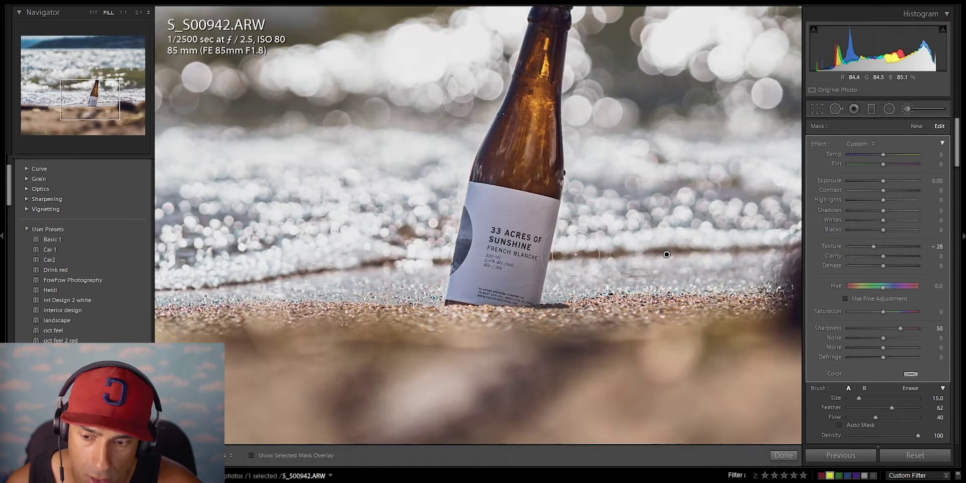
pyautogui.press('k')
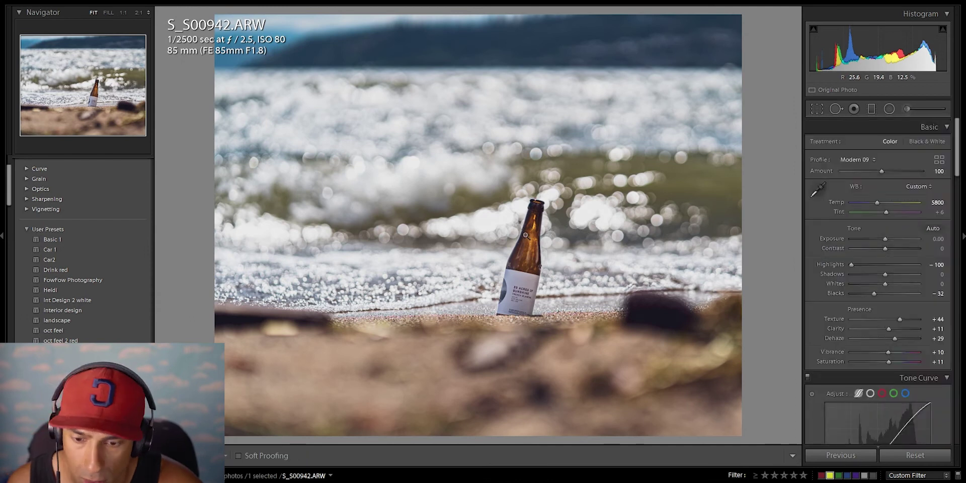
# Step: Examine the edited bottle photo whole and enlarged, and compare it with its unedited version
pyautogui.press('z')
pyautogui.press('z')
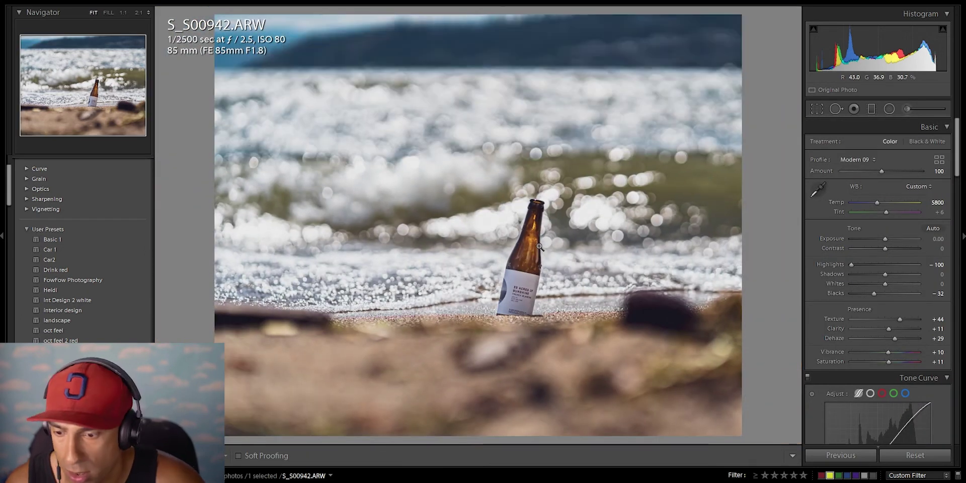
pyautogui.press('4')
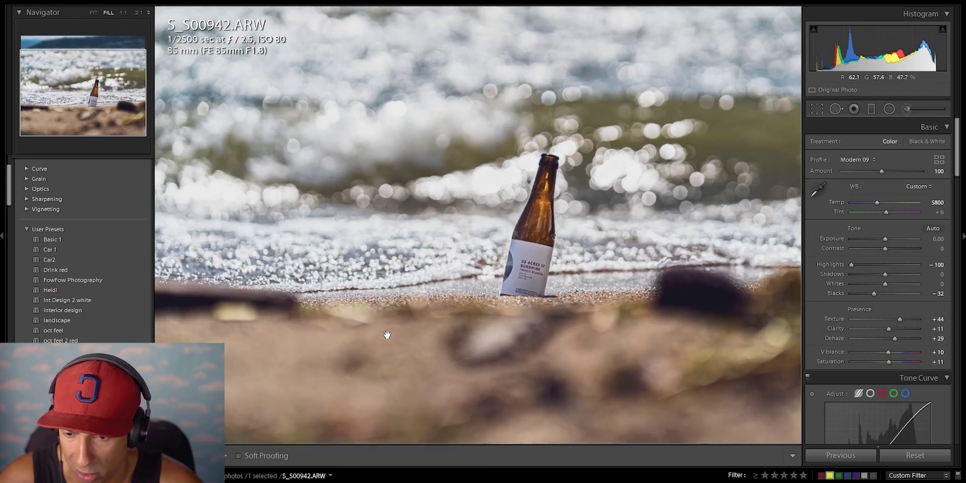
pyautogui.click(549, 271)
pyautogui.click(555, 275)
pyautogui.click(559, 282)
pyautogui.press('\\')
pyautogui.press('\\')
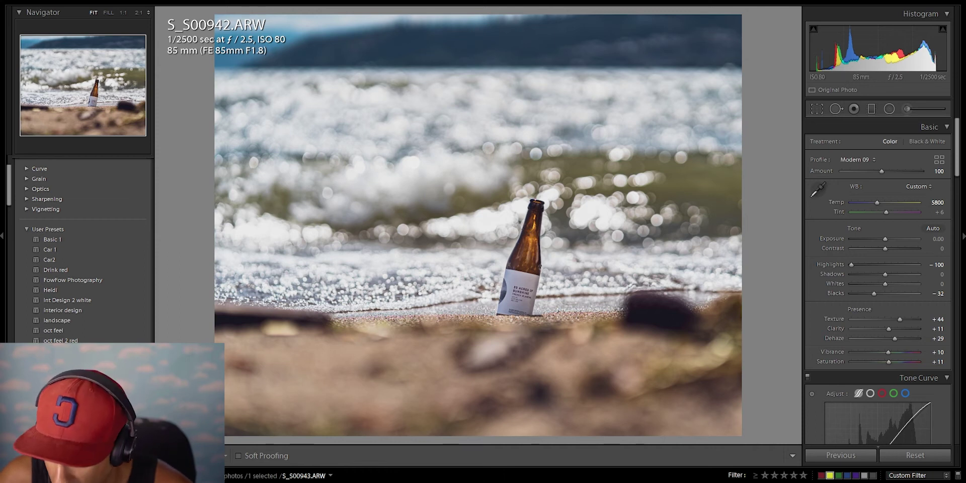
pyautogui.press('4')
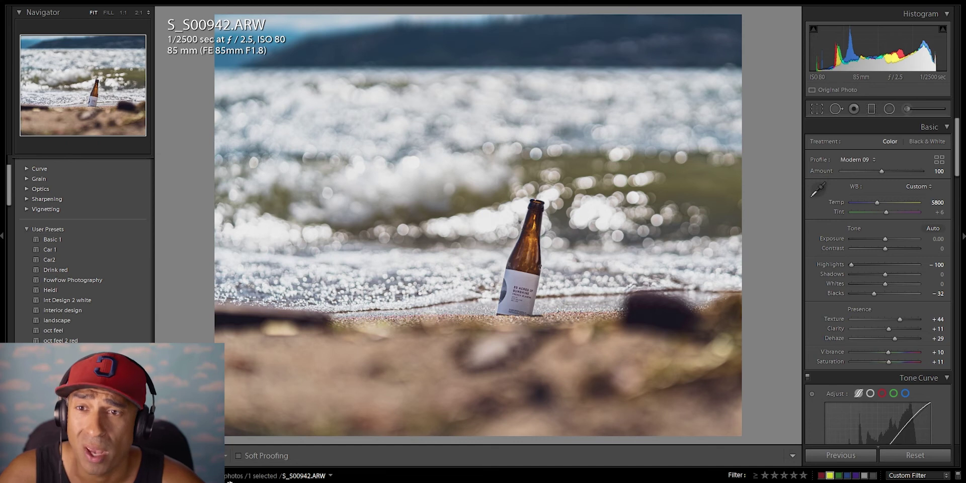
# Step: Look through the neighbouring beach bottle photos, including S_S00943 and S_S00950, and return to S_S00942
pyautogui.press('Right')
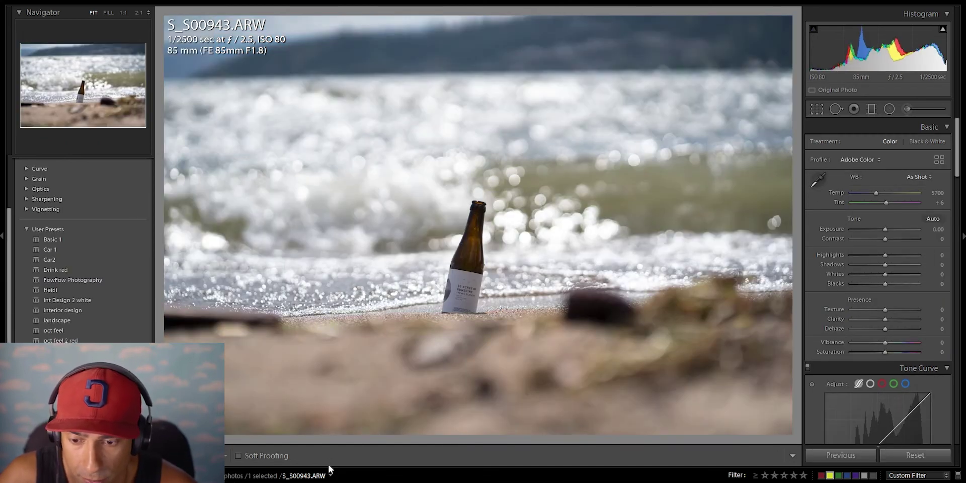
pyautogui.press('Right')
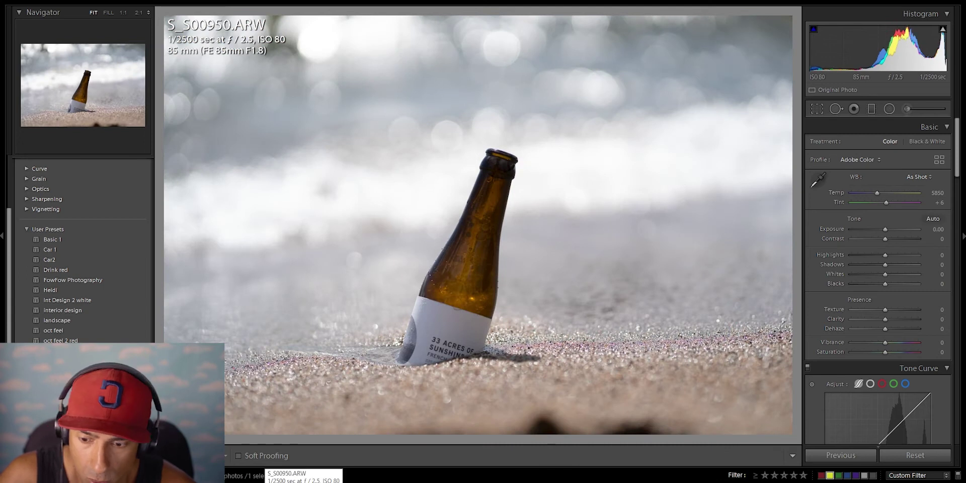
pyautogui.press('Left')
pyautogui.press('Left')
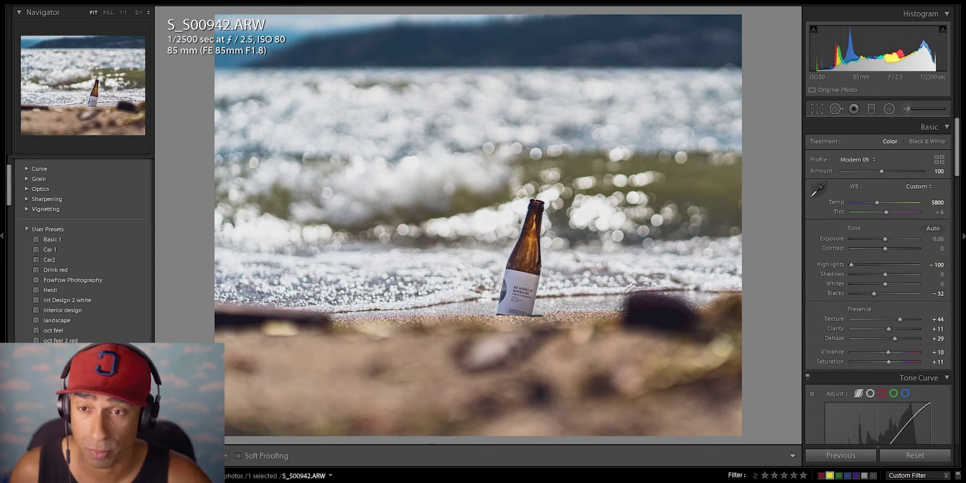
pyautogui.press('Right')
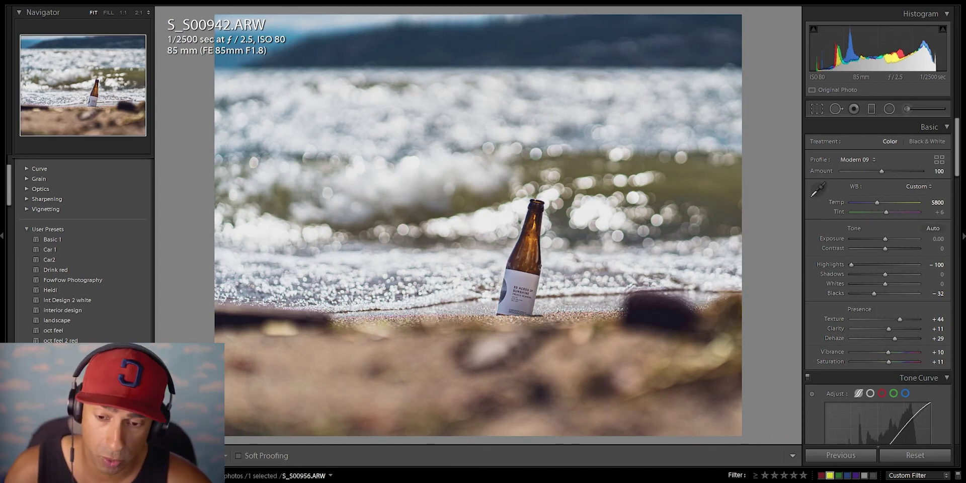
pyautogui.press('Right')
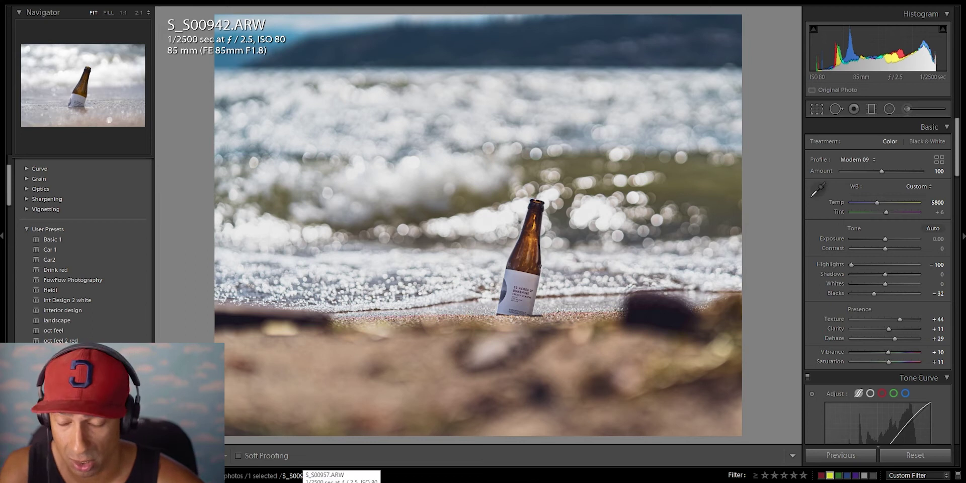
pyautogui.press('Left')
pyautogui.press('Left')
# Step: Try the Int Design 2 white preset on the bottle photo and undo it
pyautogui.click(39, 300)
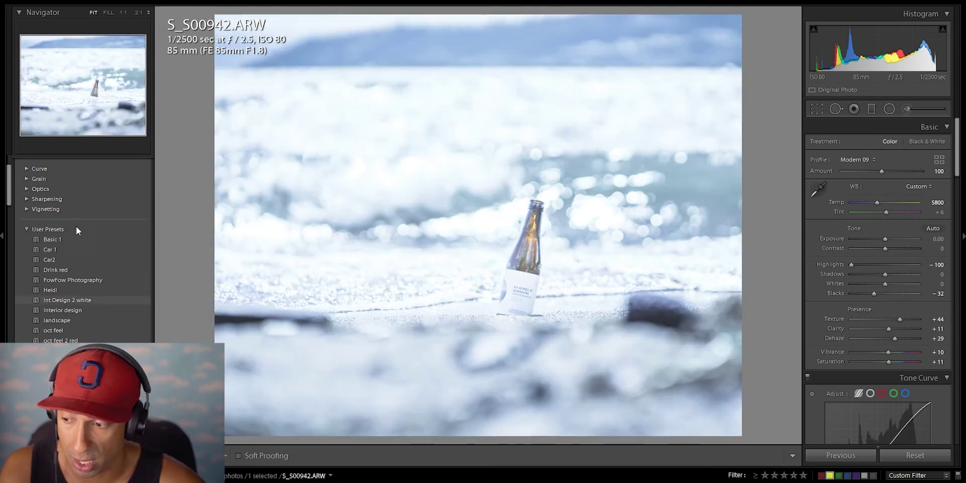
pyautogui.hotkey('ctrl', 'z')
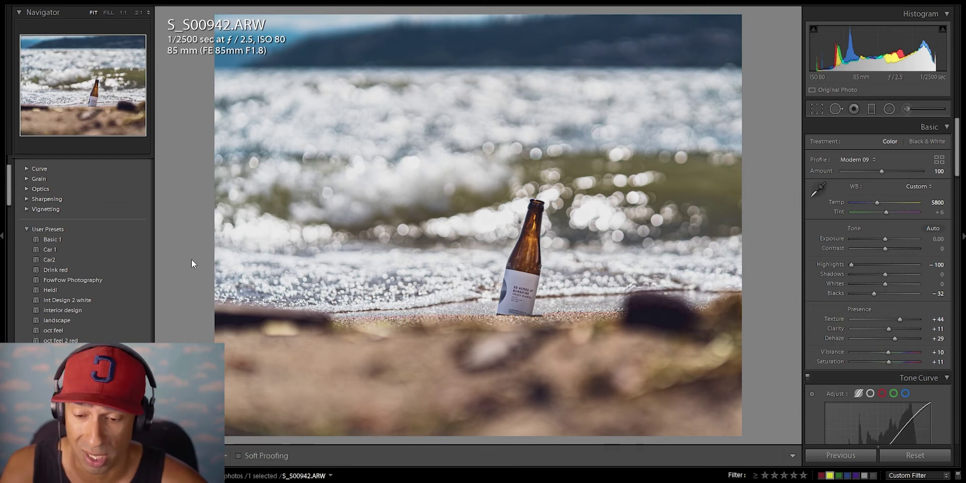
# Step: Review the develop settings of S_S00942 and copy them without Local Adjustments, Transform, Spot Removal and Crop
pyautogui.scroll(-8, 898, 301)
pyautogui.scroll(5, 897, 300)
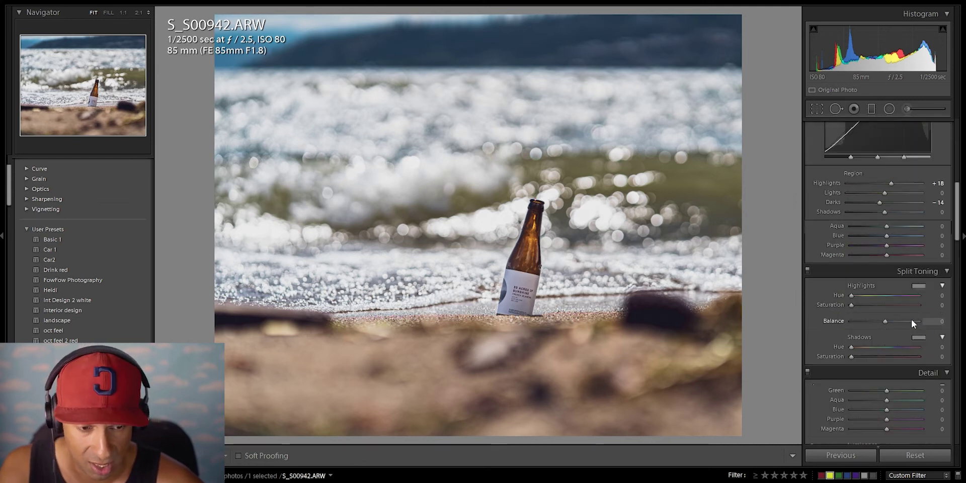
pyautogui.scroll(3, 902, 259)
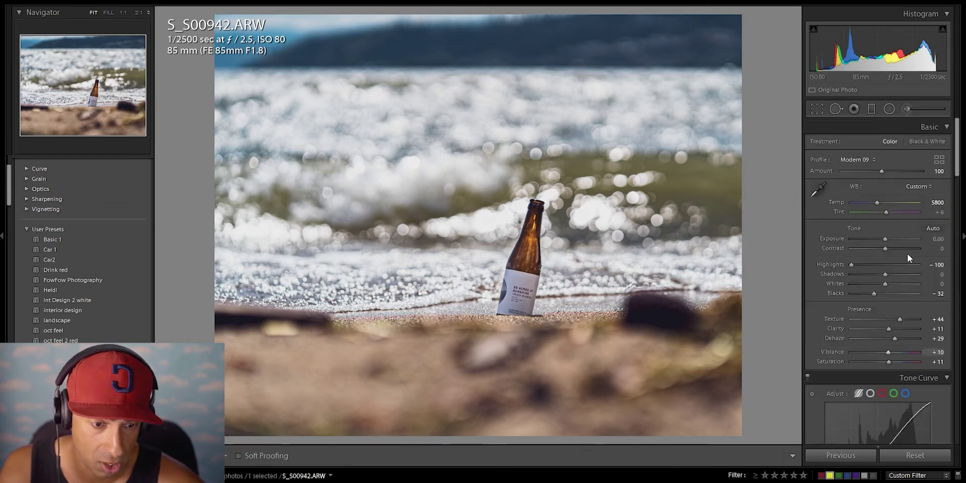
pyautogui.scroll(-8, 922, 301)
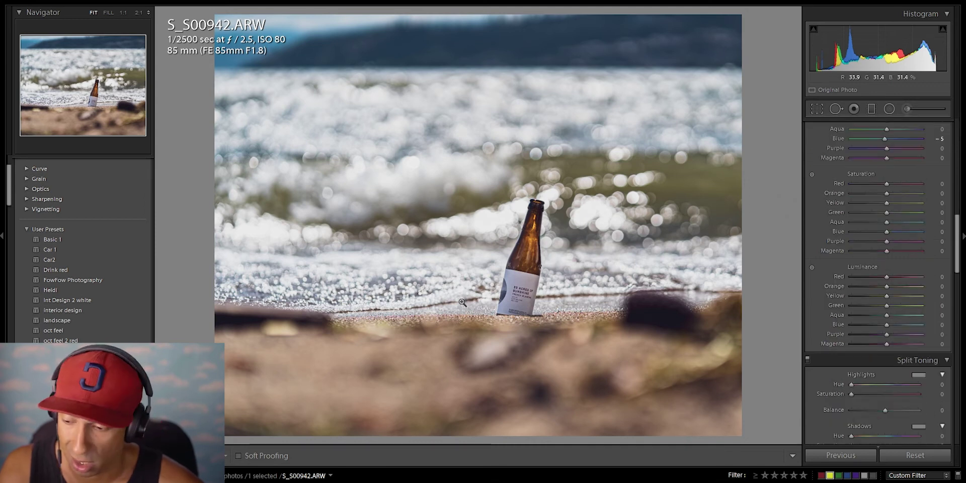
pyautogui.hotkey('ctrl', 'shift', 'c')
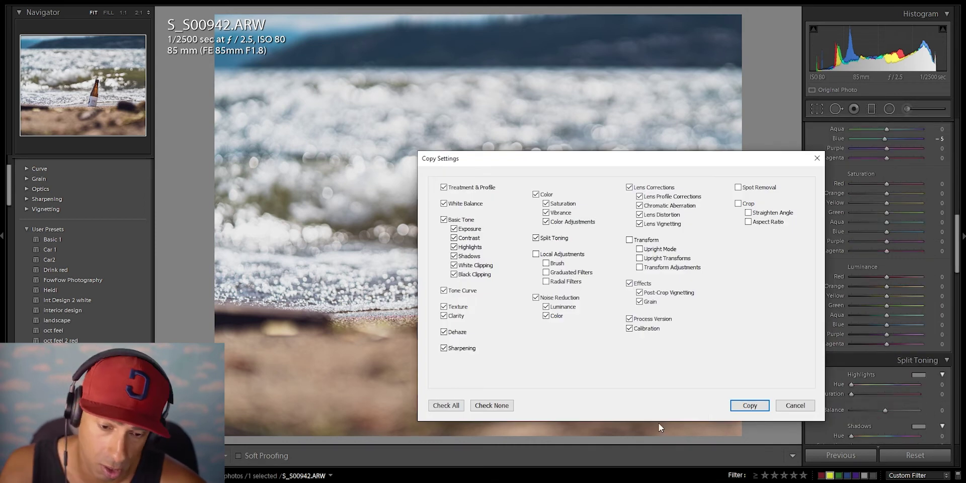
pyautogui.click(748, 405)
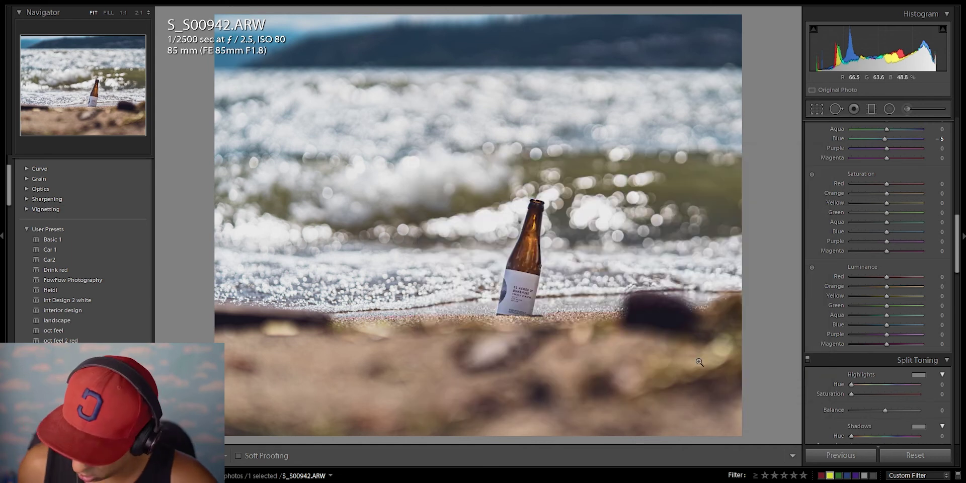
pyautogui.hotkey('ctrl', 'shift', 'c')
pyautogui.press('Escape')
pyautogui.hotkey('ctrl', 'shift', 'c')
pyautogui.press('Escape')
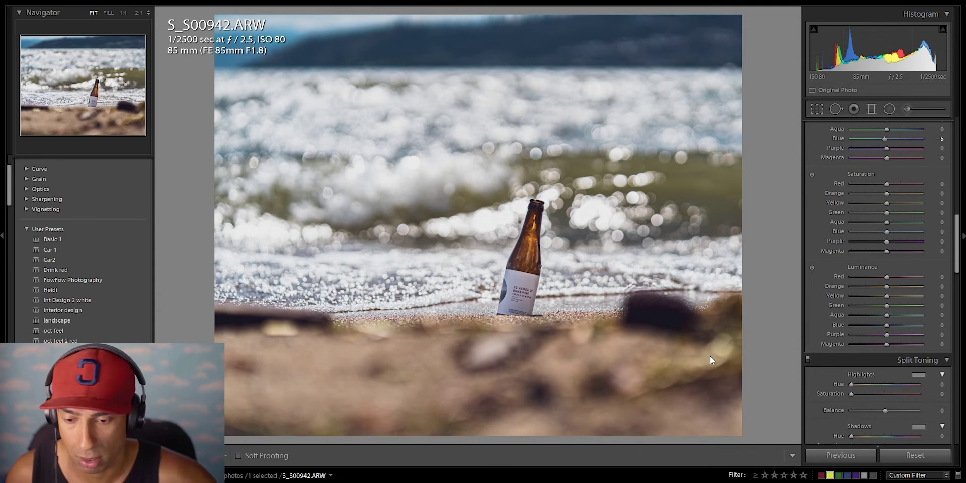
pyautogui.hotkey('ctrl', 'shift', 'c')
pyautogui.press('Return')
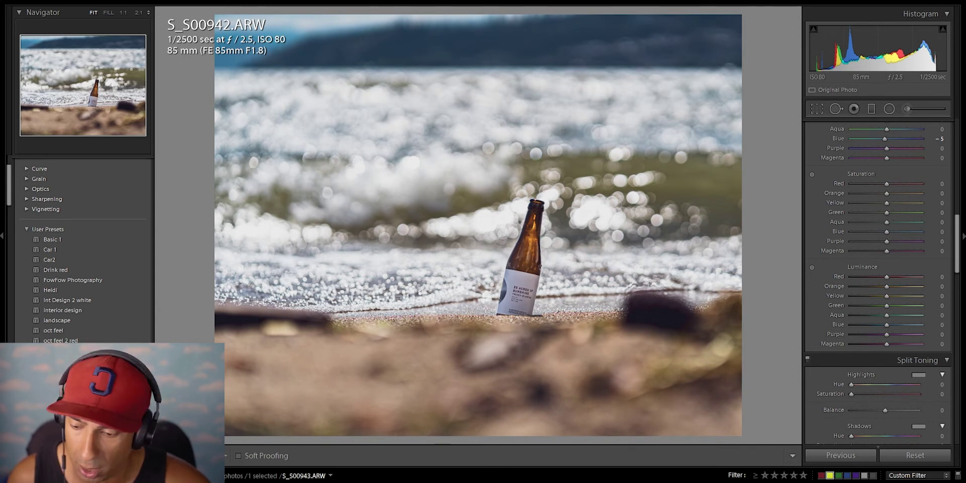
# Step: Paste the copied develop settings onto the bottle photo S_S00950
pyautogui.press('Right')
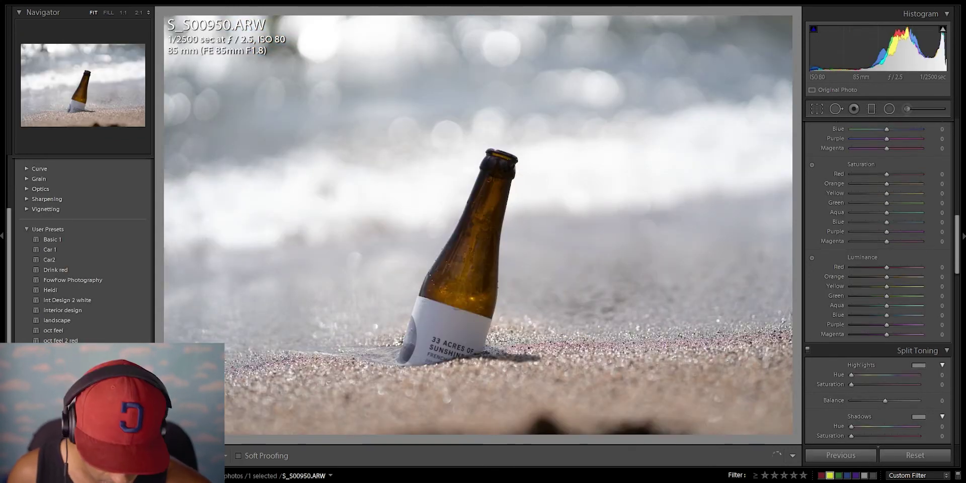
pyautogui.press('Right')
pyautogui.press('Left')
pyautogui.press('Right')
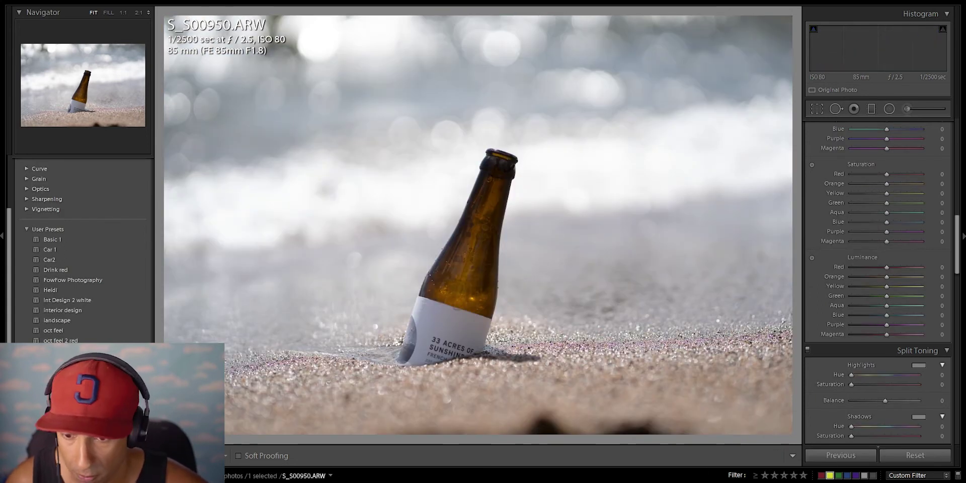
pyautogui.press('Left')
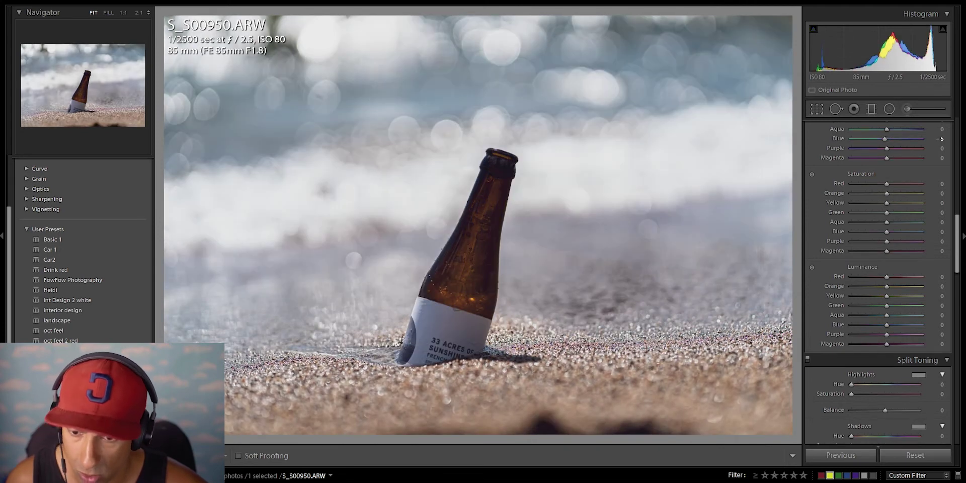
# Step: Paste the copied develop settings onto bottle photos S_S00956 and S_S00957, compare them, and move on to portrait S_S00970
pyautogui.press('Right')
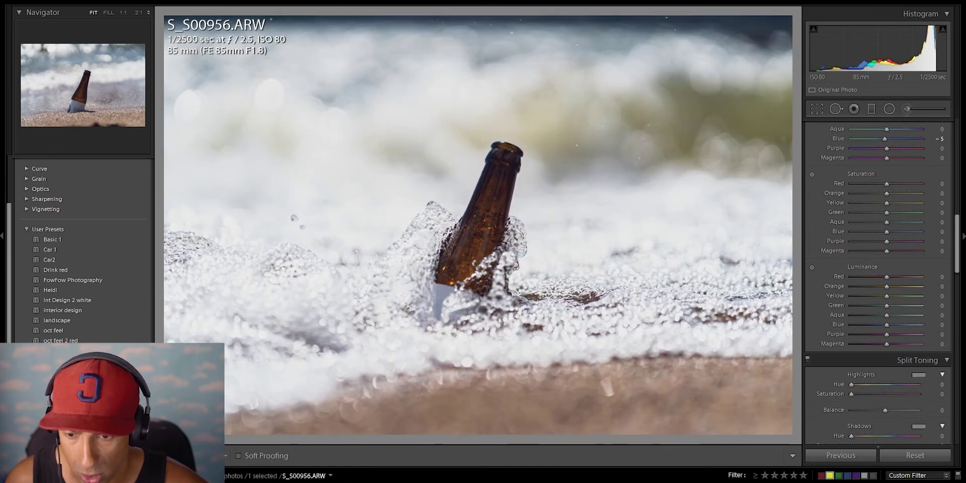
pyautogui.press('Right')
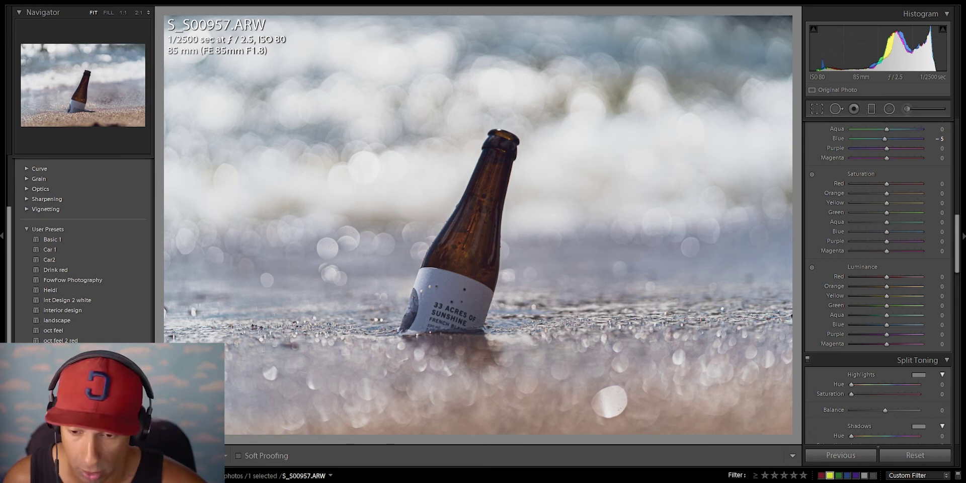
pyautogui.press('Left')
pyautogui.press('Right')
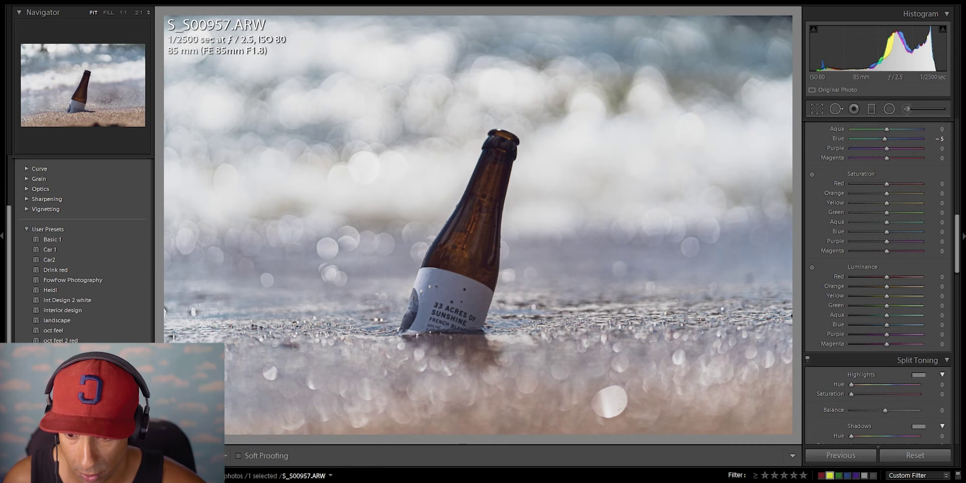
pyautogui.press('Right')
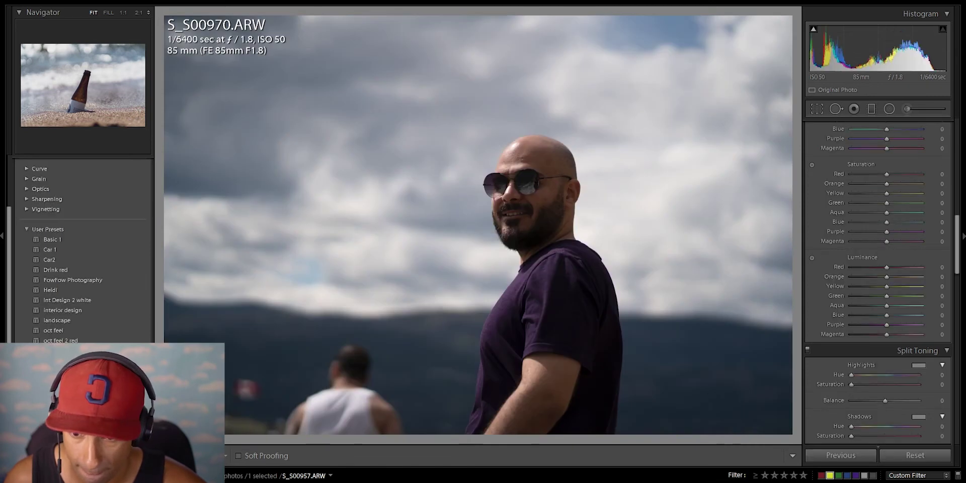
# Step: Return to bottle photo S_S00957 and heal the dark spots on the right half of the bottle label
pyautogui.press('Left')
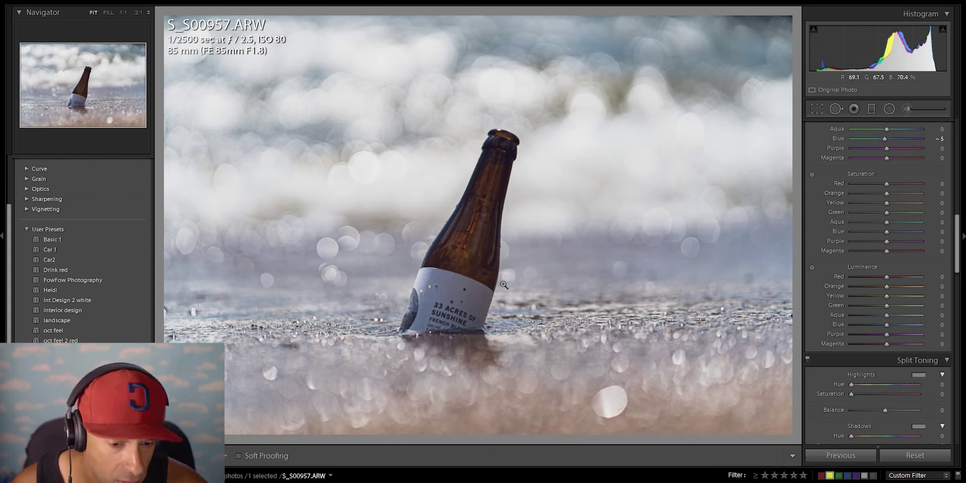
pyautogui.click(455, 317)
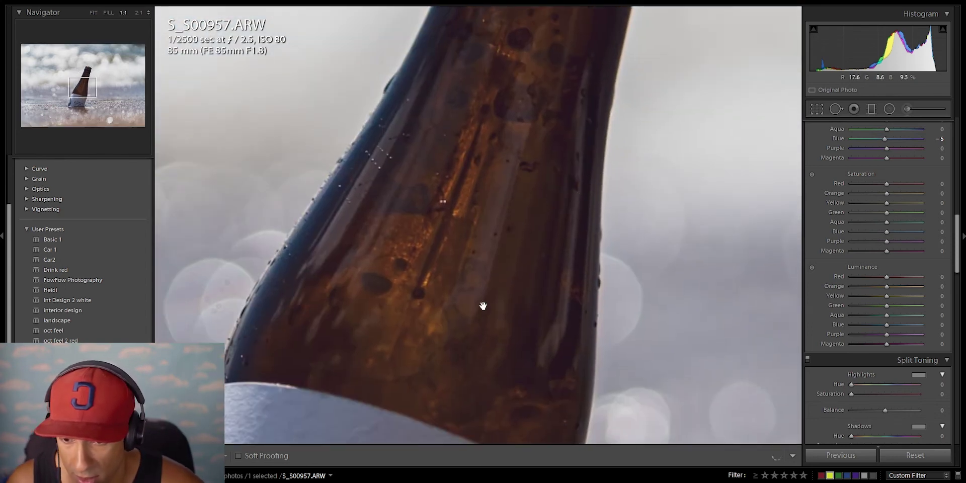
pyautogui.press('q')
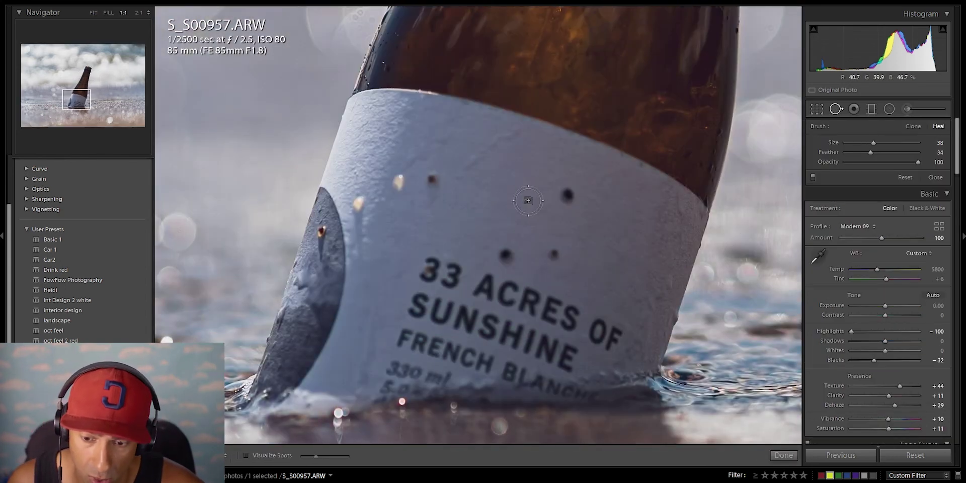
pyautogui.press('z')
pyautogui.press('z')
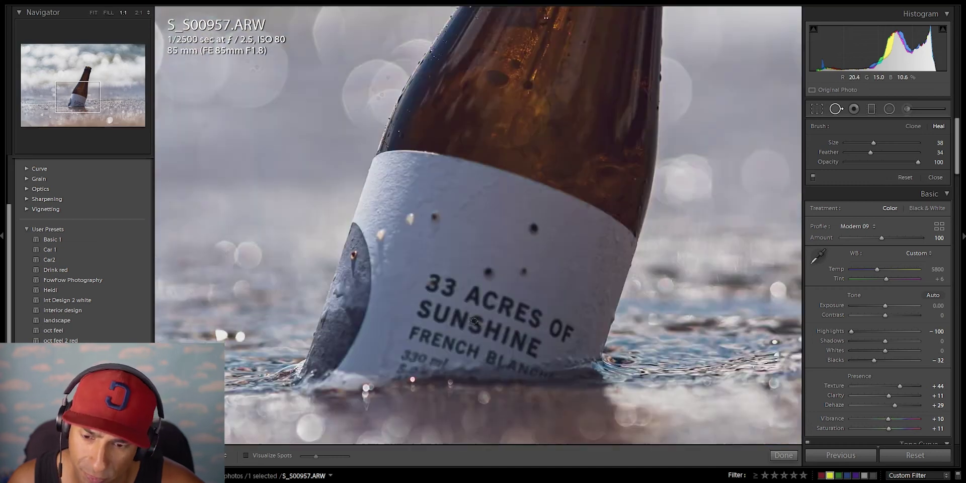
pyautogui.scroll(2, 591, 193)
pyautogui.scroll(1, 568, 196)
pyautogui.click(570, 196)
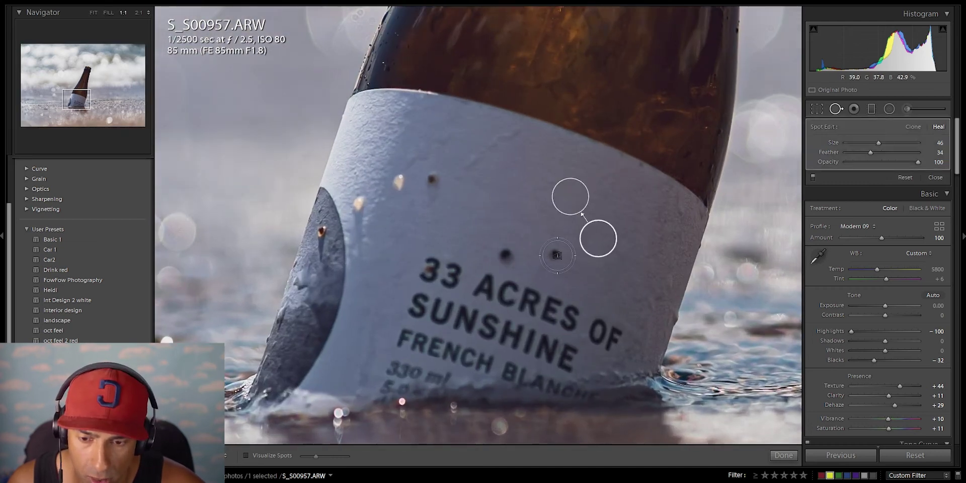
pyautogui.click(512, 254)
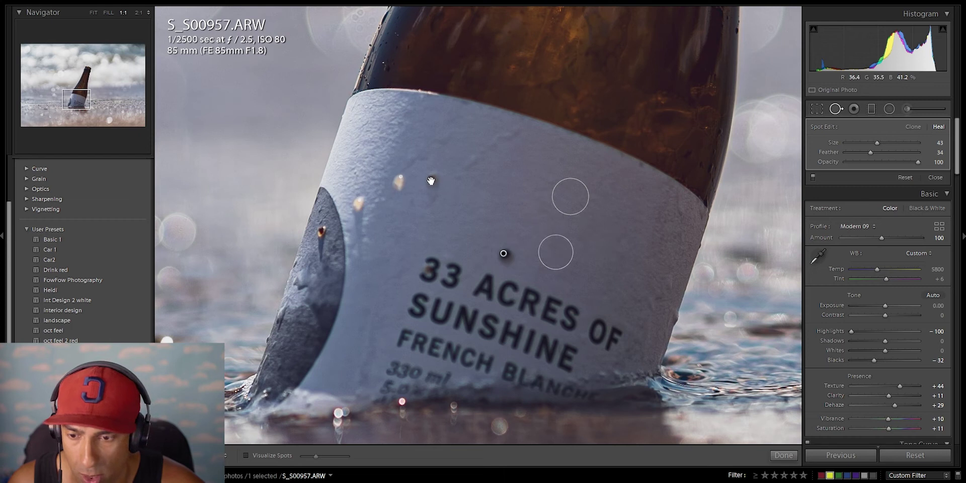
# Step: Undo the misplaced healing stroke and heal the remaining spots on the label's left half and the blemish on its grey emblem
pyautogui.click(433, 181)
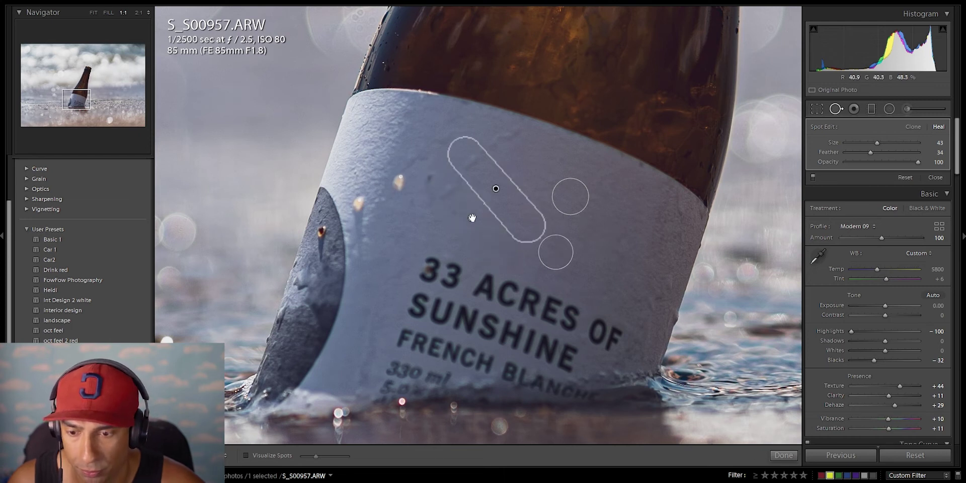
pyautogui.hotkey('ctrl', 'z')
pyautogui.click(432, 175)
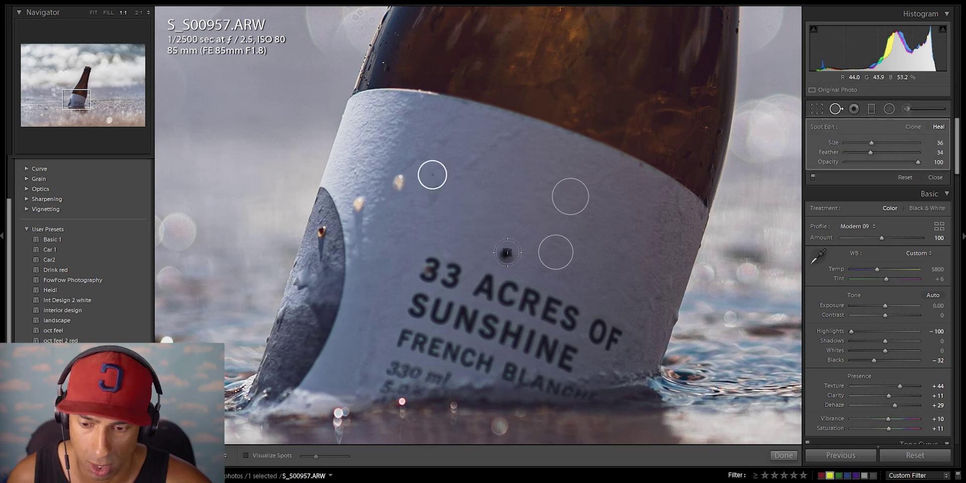
pyautogui.click(396, 183)
pyautogui.click(360, 206)
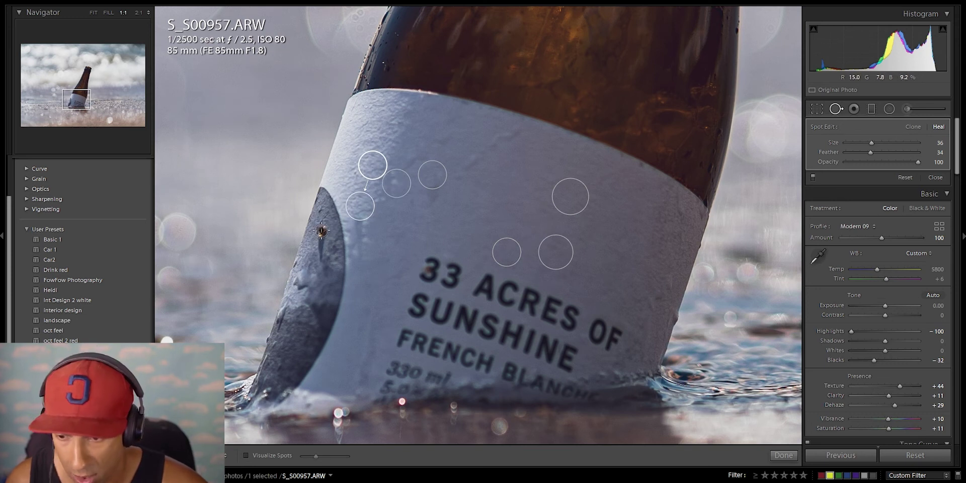
pyautogui.moveTo(322, 231); pyautogui.dragTo(319, 240)
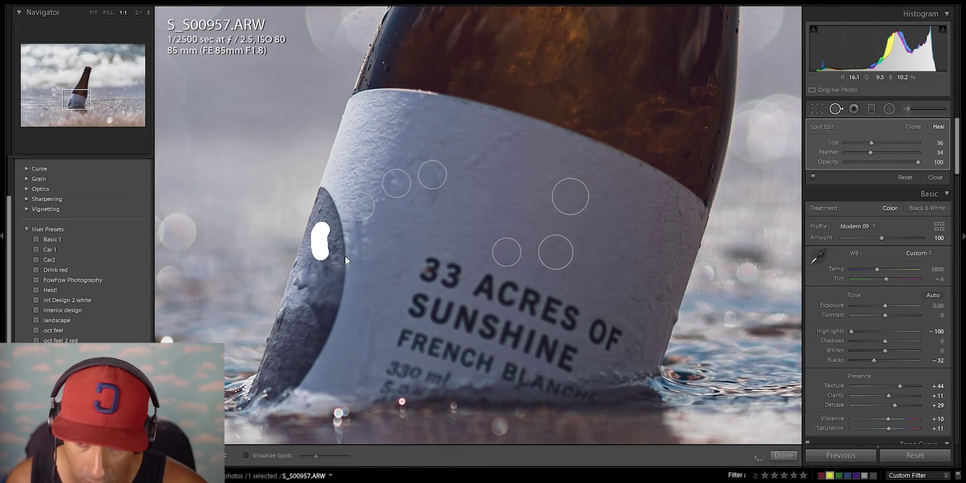
pyautogui.press('q')
pyautogui.press('q')
pyautogui.press('q')
pyautogui.click(447, 233)
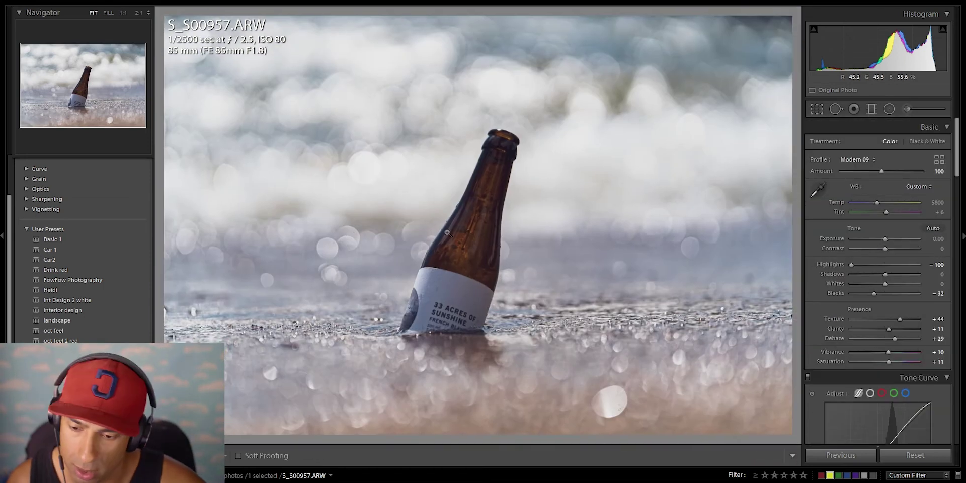
# Step: Heal the small leftover mark on the label just beside the grey emblem
pyautogui.click(479, 298)
pyautogui.press('q')
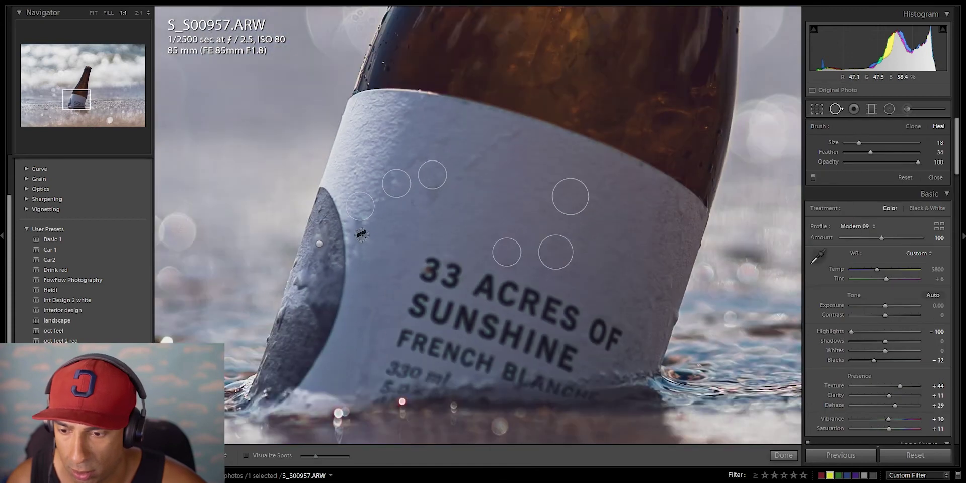
pyautogui.click(359, 206)
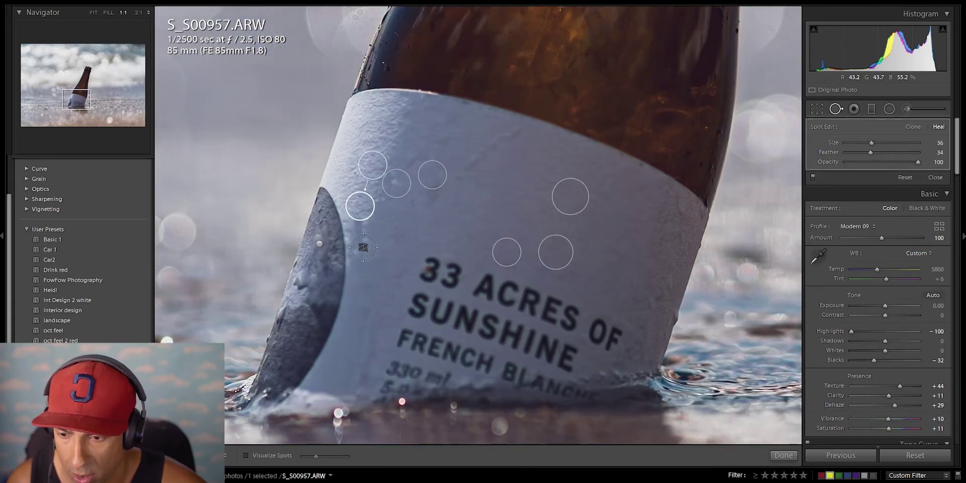
pyautogui.moveTo(359, 243); pyautogui.dragTo(358, 234)
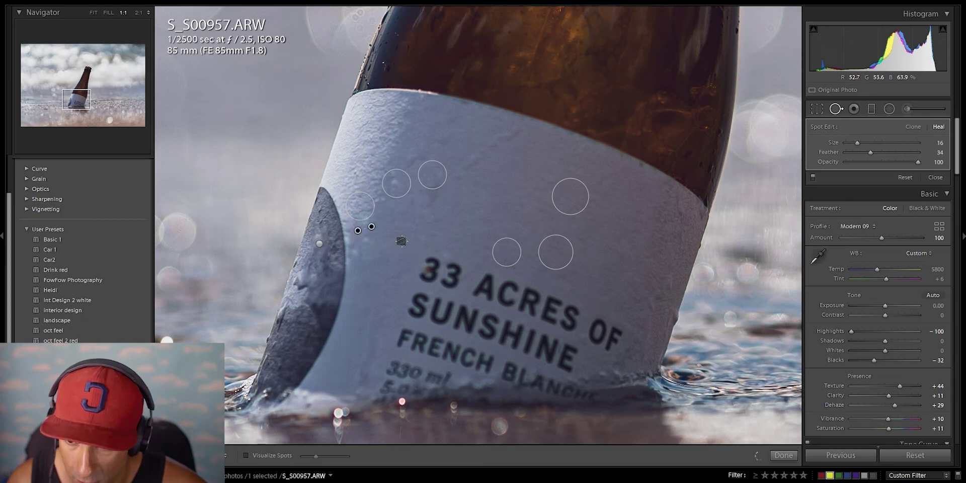
pyautogui.press('q')
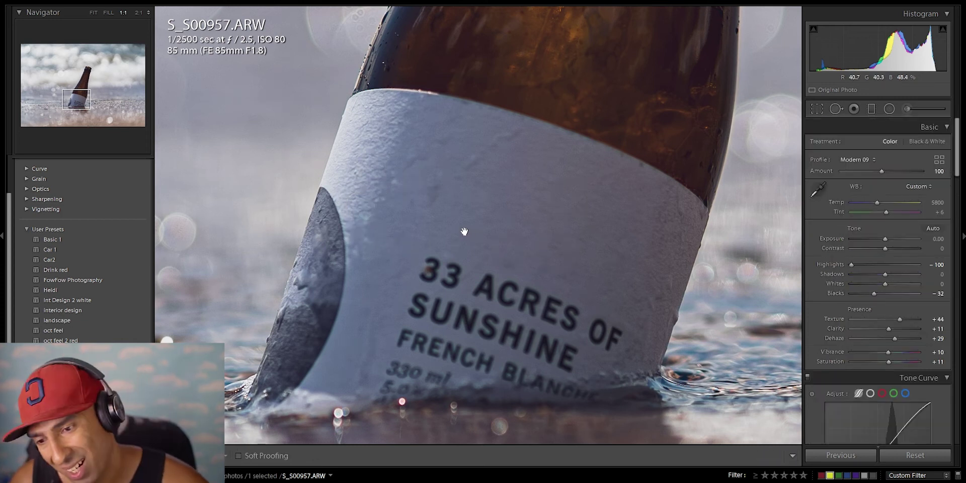
# Step: Brush short healing strokes over the faint blemishes on the label above the 33 ACRES lettering
pyautogui.press('q')
pyautogui.moveTo(431, 201)
pyautogui.mouseDown()
pyautogui.moveTo(433, 190)
pyautogui.moveTo(432, 204)
pyautogui.mouseUp()
pyautogui.press('q')
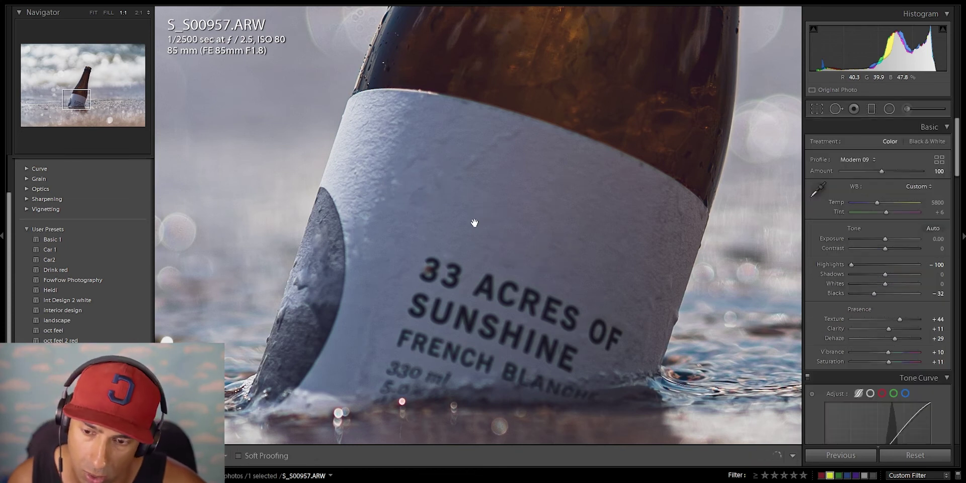
pyautogui.press('q')
pyautogui.moveTo(393, 215); pyautogui.dragTo(424, 229)
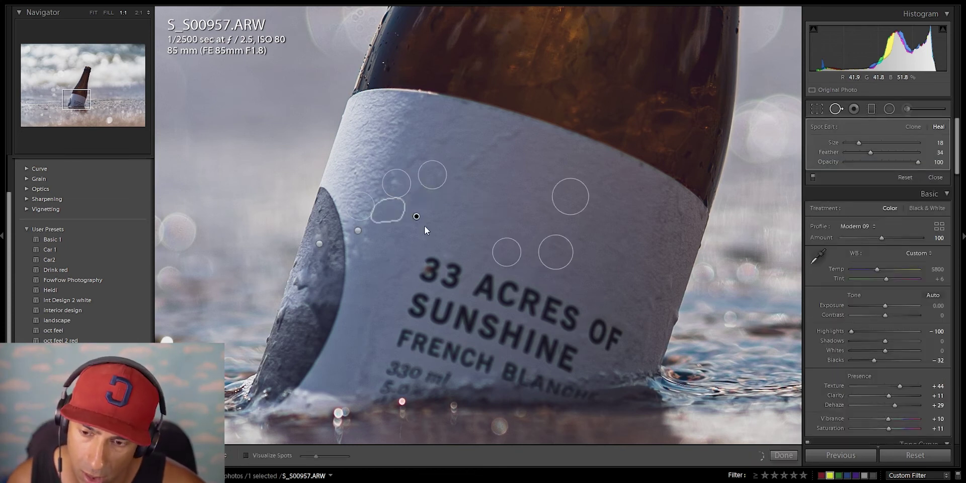
pyautogui.press('q')
pyautogui.click(461, 209)
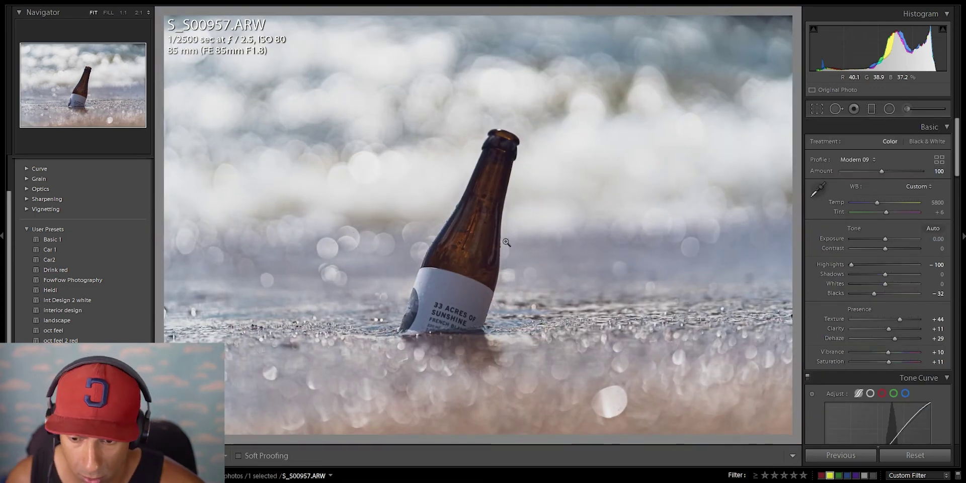
# Step: Inspect the label lettering at 2:1 and check the whole bottle photo with the interface dimmed
pyautogui.click(467, 307)
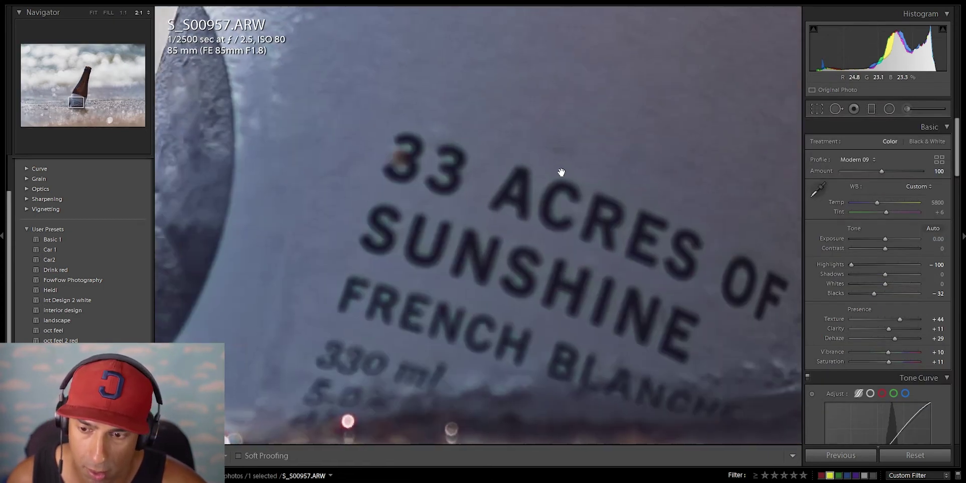
pyautogui.moveTo(381, 161); pyautogui.dragTo(392, 206)
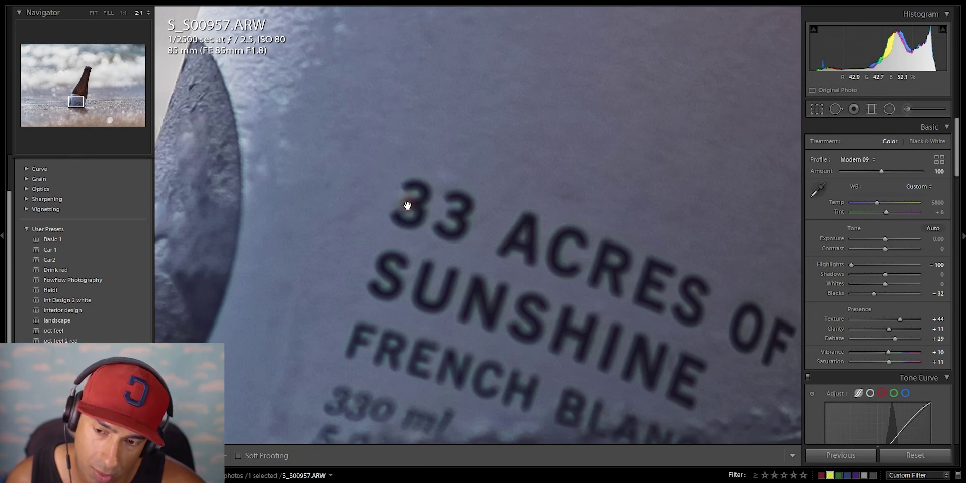
pyautogui.click(431, 205)
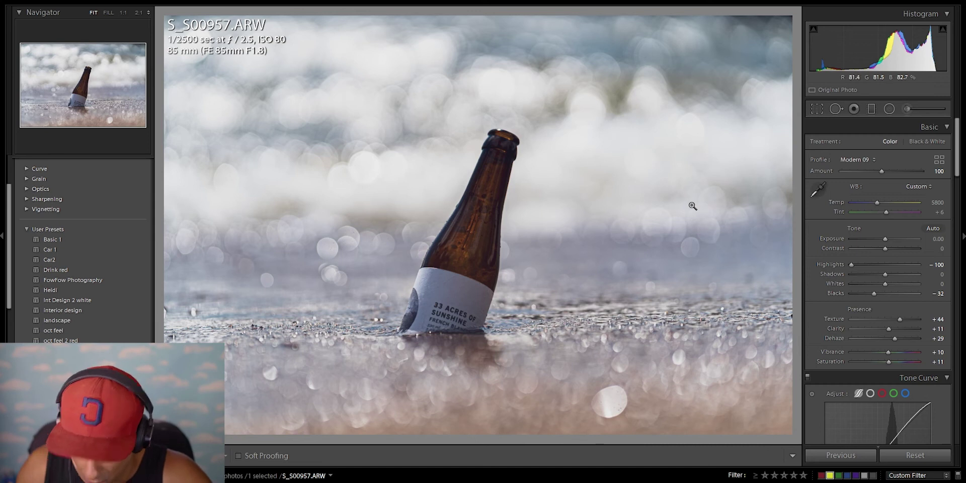
pyautogui.press('l')
pyautogui.press('l')
pyautogui.press('l')
# Step: Paint an adjustment brush over the bottle with exposure 0.47, highlights 22, shadows 25 and blacks −9
pyautogui.press('k')
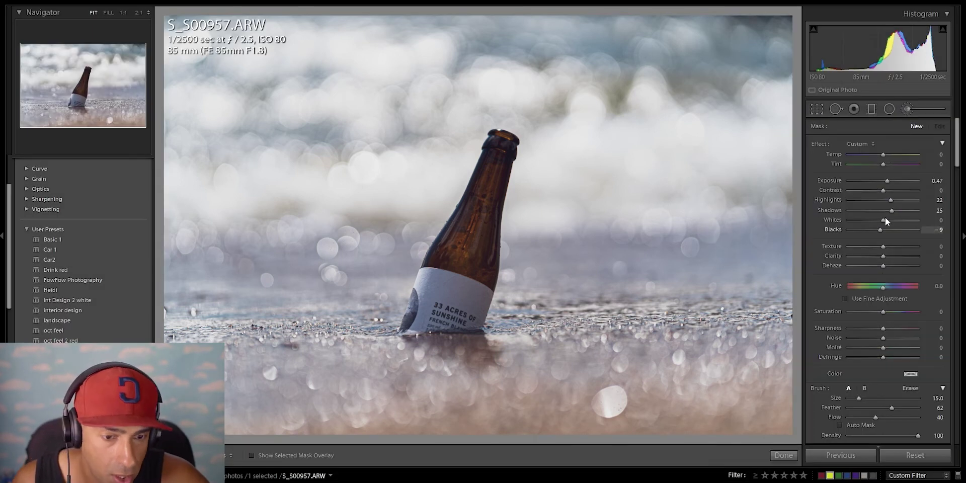
pyautogui.scroll(1, 548, 264)
pyautogui.moveTo(460, 258)
pyautogui.mouseDown()
pyautogui.moveTo(445, 270)
pyautogui.moveTo(458, 274)
pyautogui.moveTo(447, 314)
pyautogui.moveTo(476, 273)
pyautogui.mouseUp()
pyautogui.press('[')
pyautogui.press('[')
pyautogui.press('[')
pyautogui.press('[')
pyautogui.press('[')
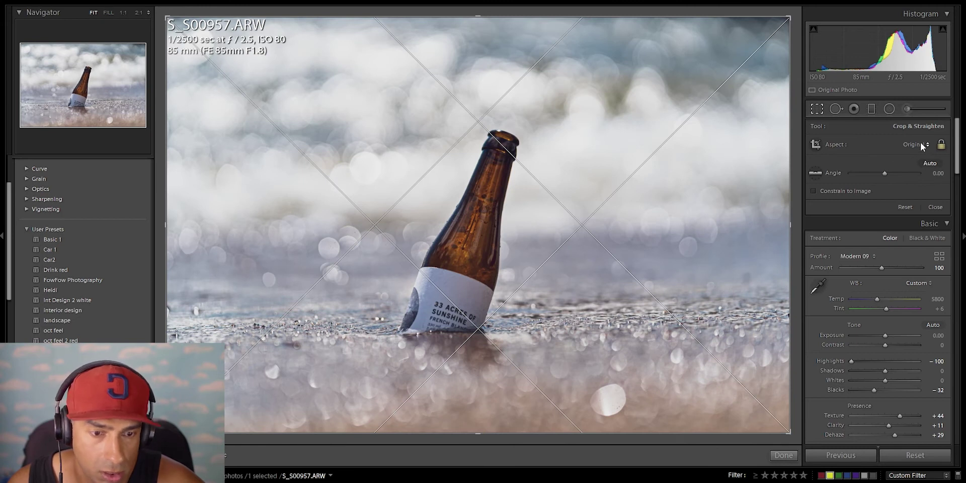
# Step: Crop the bottle photo to a portrait 4 x 5 / 8 x 10 frame and reposition it around the bottle
pyautogui.click(919, 144)
pyautogui.click(855, 190)
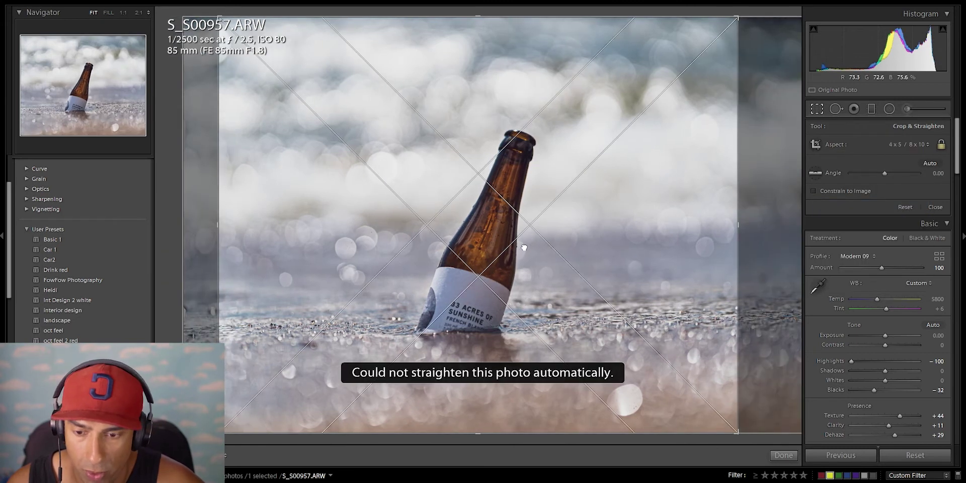
pyautogui.press('x')
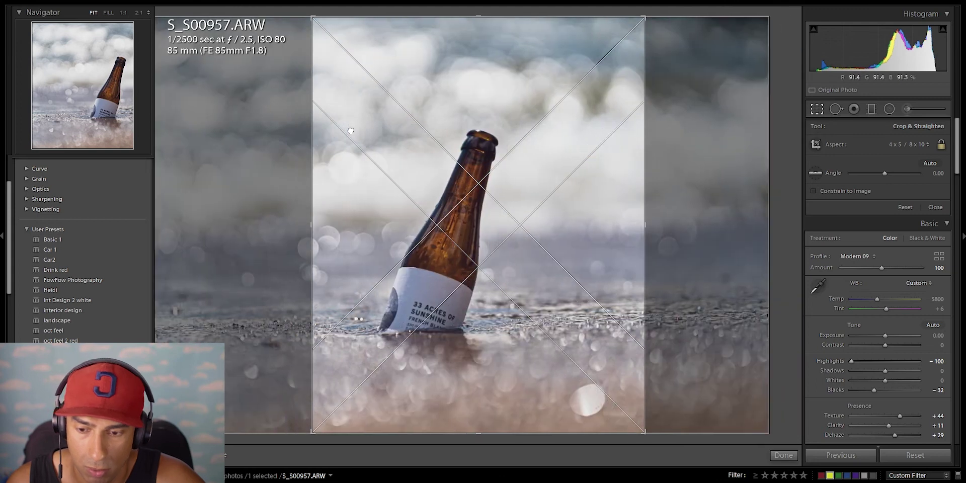
pyautogui.moveTo(350, 131); pyautogui.dragTo(383, 125)
pyautogui.press('Return')
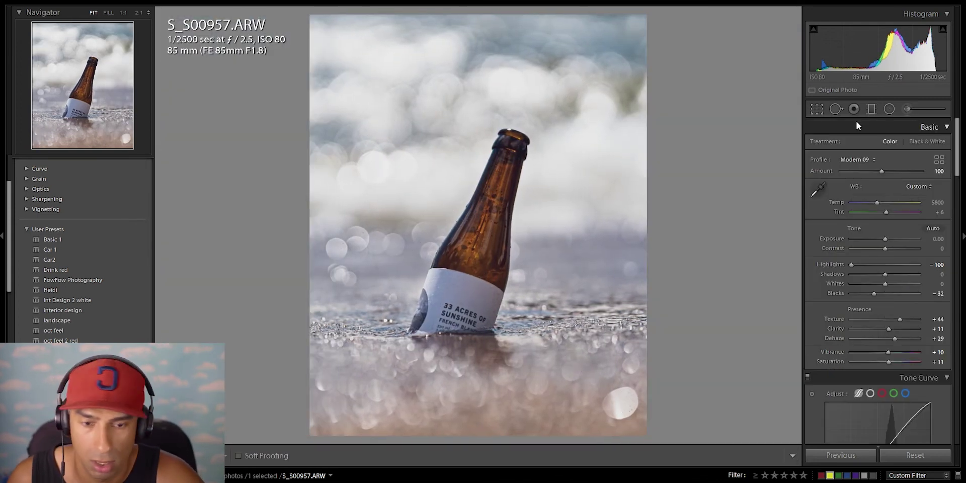
# Step: Try the As Shot aspect ratio on the existing crop
pyautogui.press('r')
pyautogui.click(908, 145)
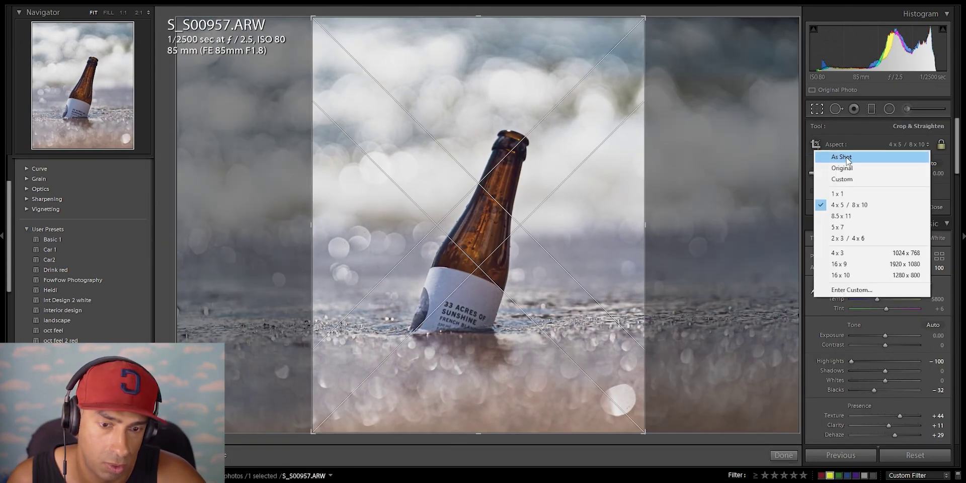
pyautogui.click(846, 155)
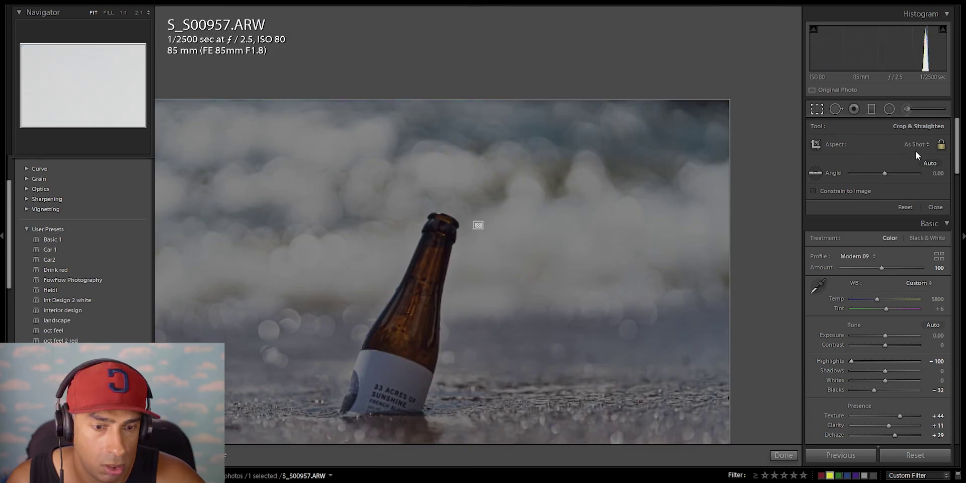
pyautogui.click(915, 145)
pyautogui.click(871, 156)
# Step: Crop the bottle photo to a landscape 4 x 5 / 8 x 10 frame with the bottle slightly right of center
pyautogui.click(916, 146)
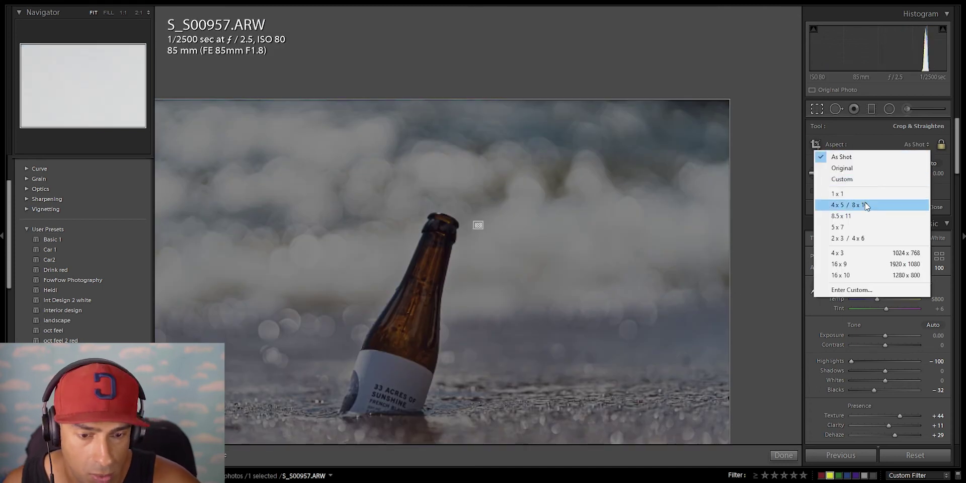
pyautogui.click(855, 205)
pyautogui.click(914, 145)
pyautogui.click(920, 157)
pyautogui.click(914, 145)
pyautogui.click(856, 204)
pyautogui.moveTo(485, 202); pyautogui.dragTo(523, 205)
pyautogui.press('Return')
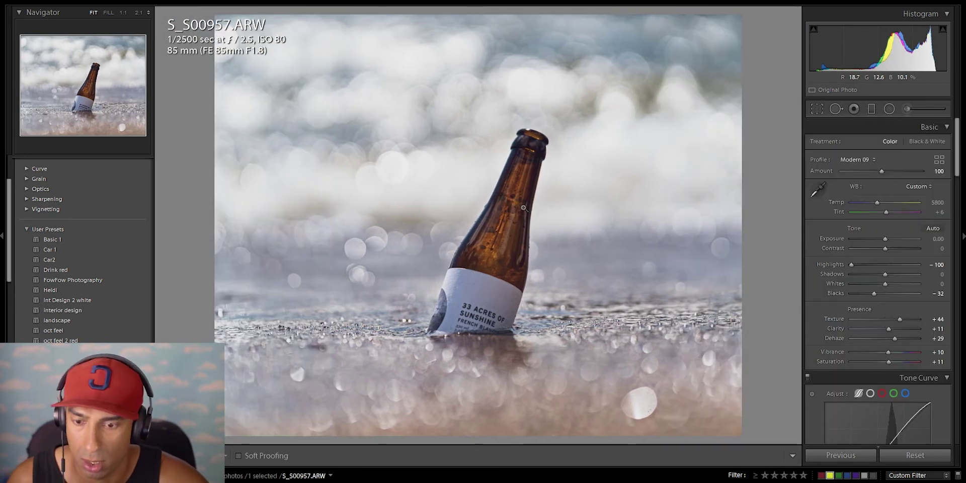
# Step: Rate bottle photo S_S00957 four stars and move on to portrait S_S00970
pyautogui.press('4')
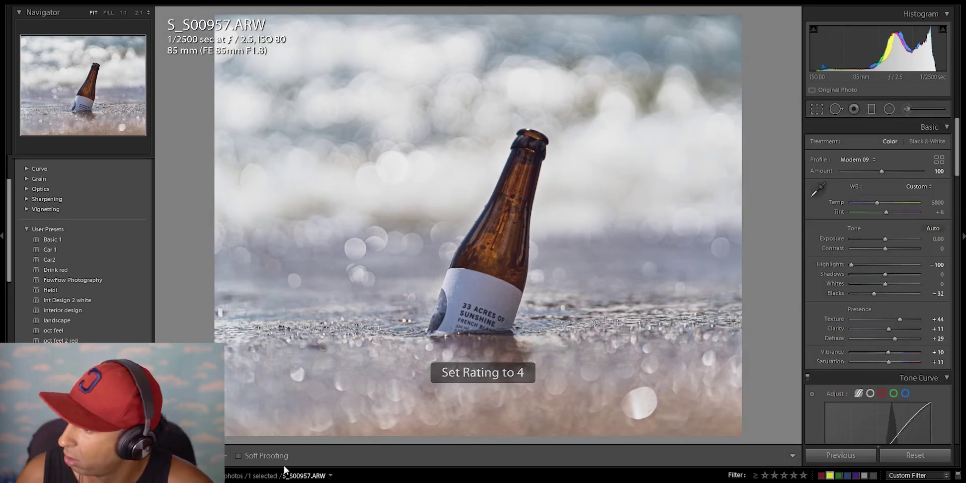
pyautogui.press('Right')
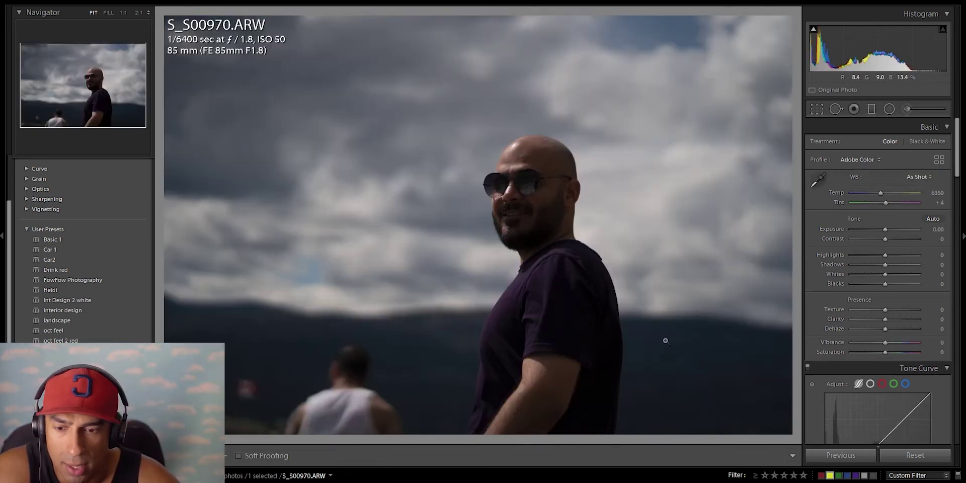
pyautogui.click(538, 198)
pyautogui.click(538, 198)
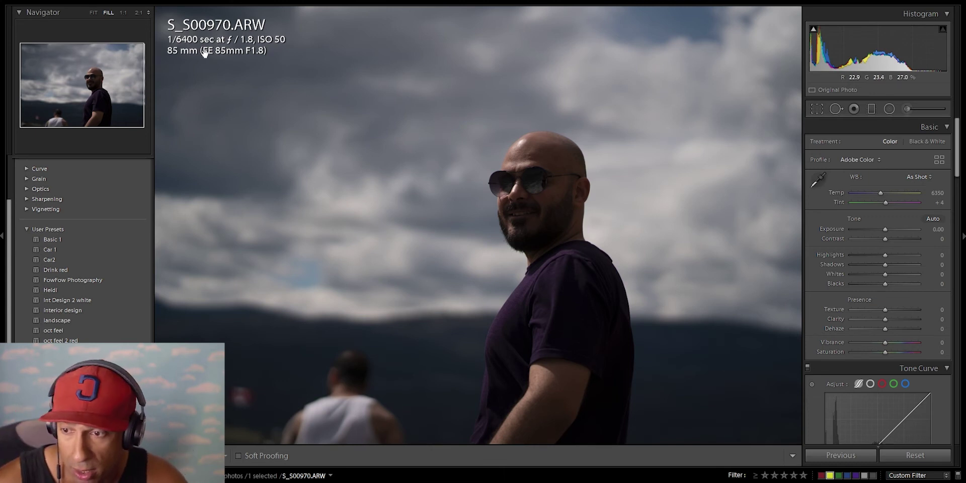
# Step: Show portrait S_S00970 in its folder in the Library
pyautogui.click(816, 109)
pyautogui.rightClick(314, 182)
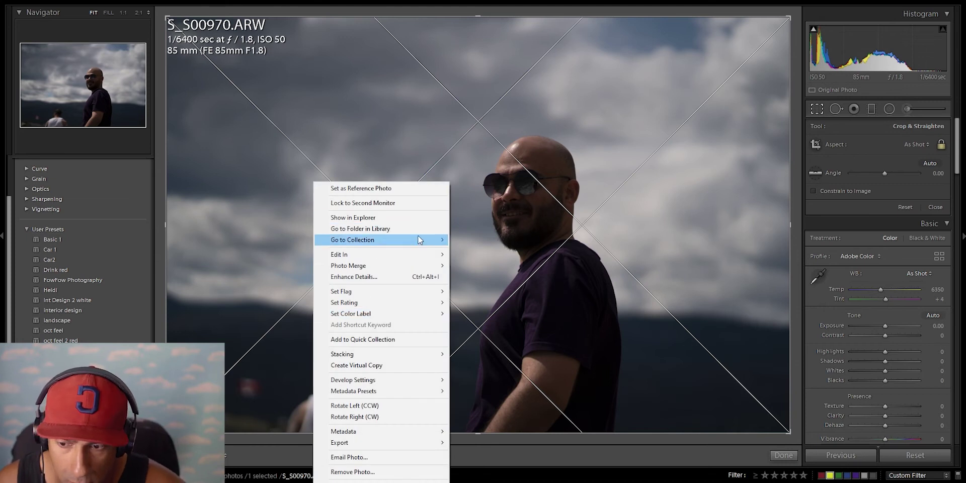
pyautogui.click(372, 229)
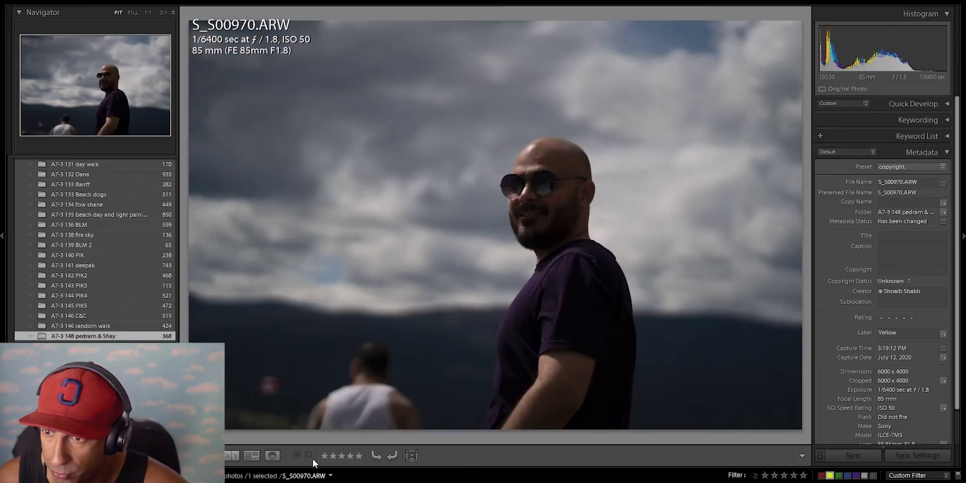
# Step: Open portrait S_S00970 from Lightroom in Adobe Photoshop for editing
pyautogui.rightClick(315, 183)
pyautogui.moveTo(419, 260)
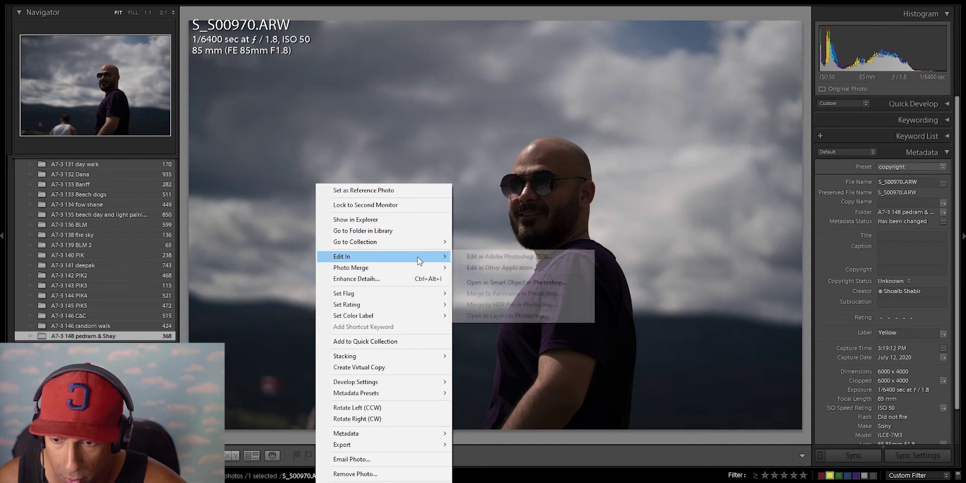
pyautogui.click(527, 257)
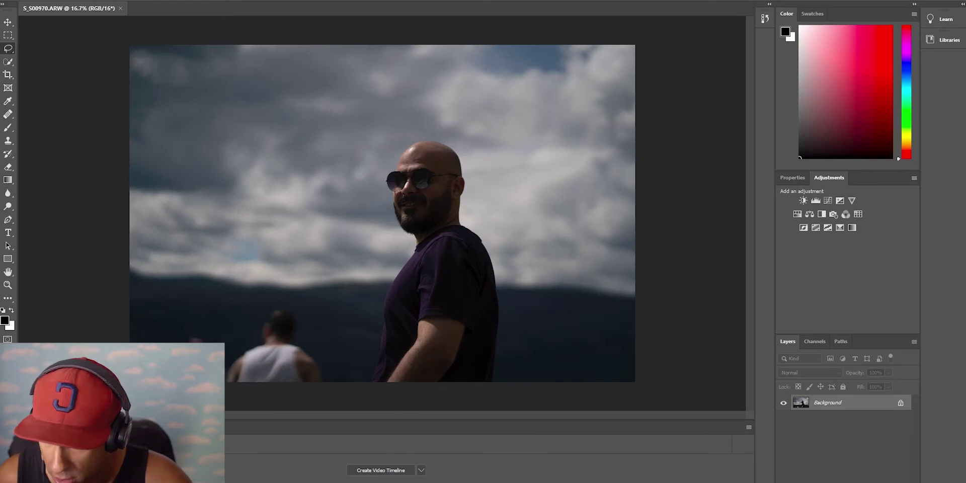
# Step: Lasso the background man in the white tank top and remove him with Content-Aware Fill
pyautogui.moveTo(227, 360)
pyautogui.mouseDown()
pyautogui.moveTo(261, 309)
pyautogui.moveTo(300, 304)
pyautogui.moveTo(336, 403)
pyautogui.mouseUp()
pyautogui.moveTo(275, 417); pyautogui.dragTo(248, 390)
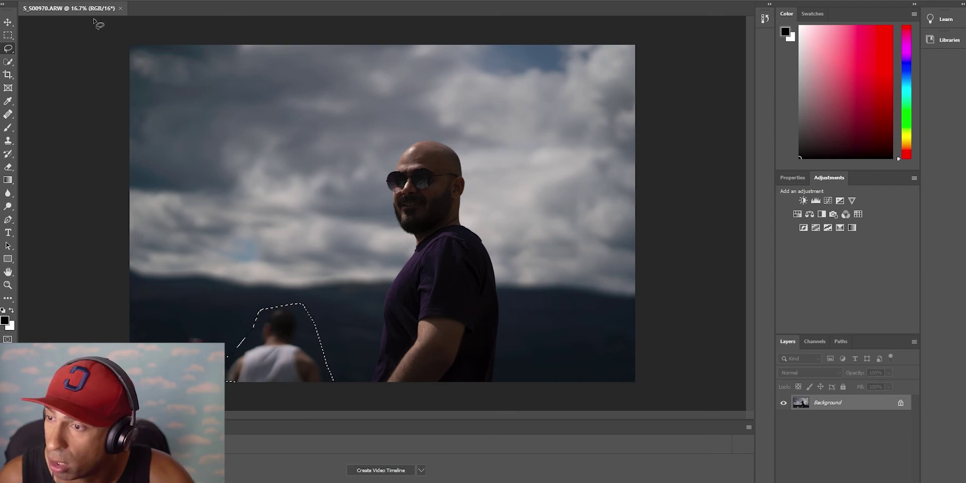
pyautogui.hotkey('alt', 'f')
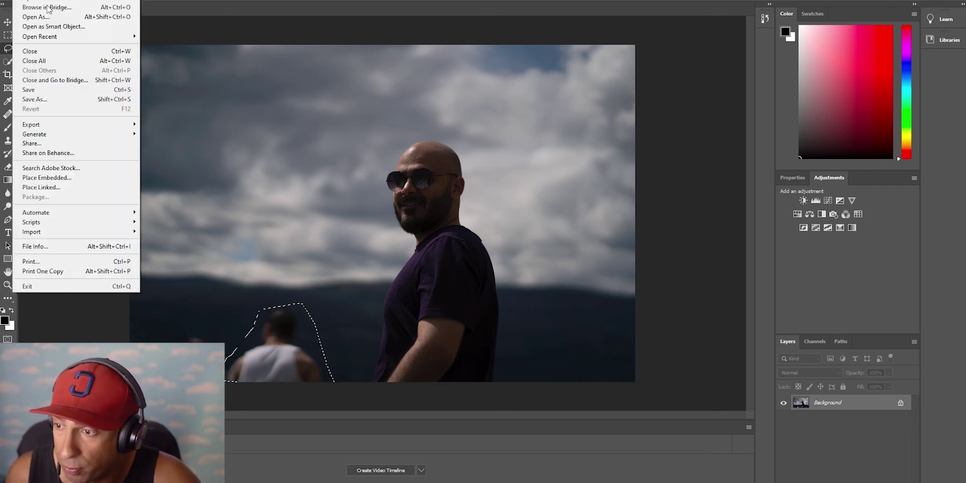
pyautogui.press('Right')
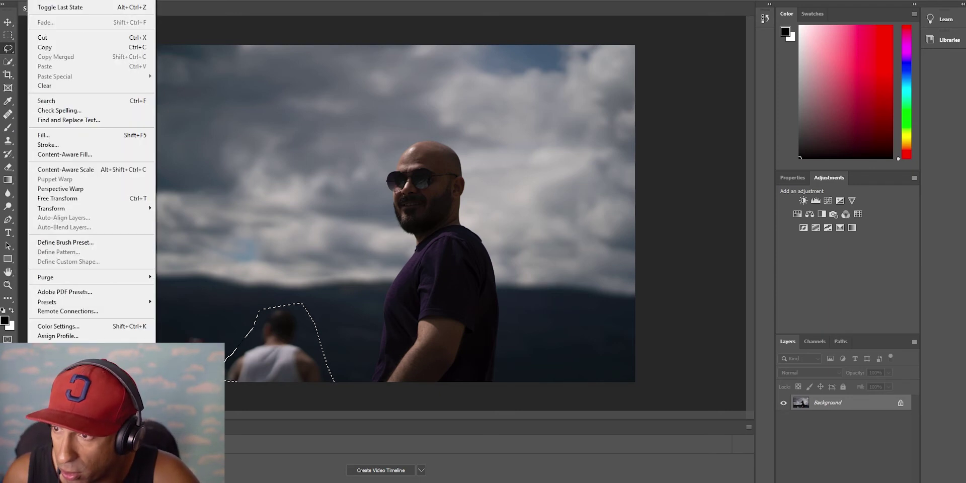
pyautogui.click(63, 154)
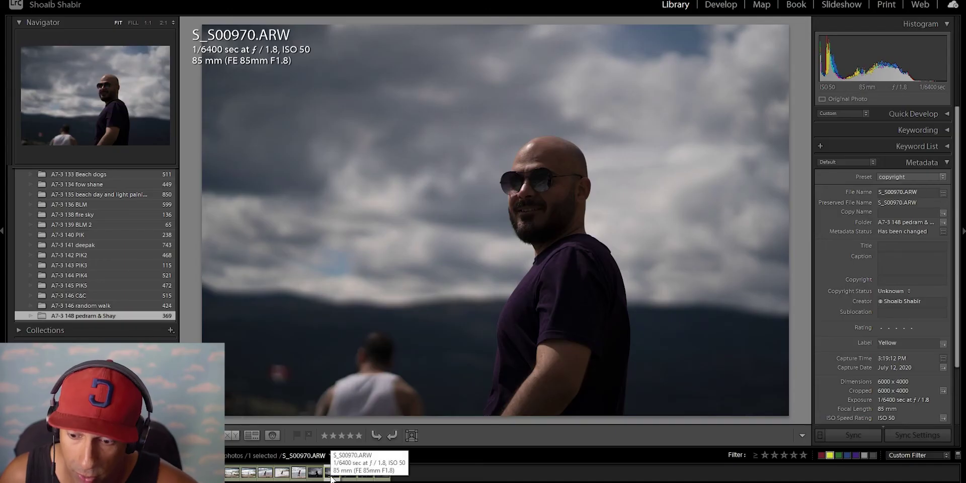
# Step: Back in Lightroom, bring S_S00970-Edit.tif into Develop and apply the Basic 1 user preset
pyautogui.press('Right')
pyautogui.press('Left')
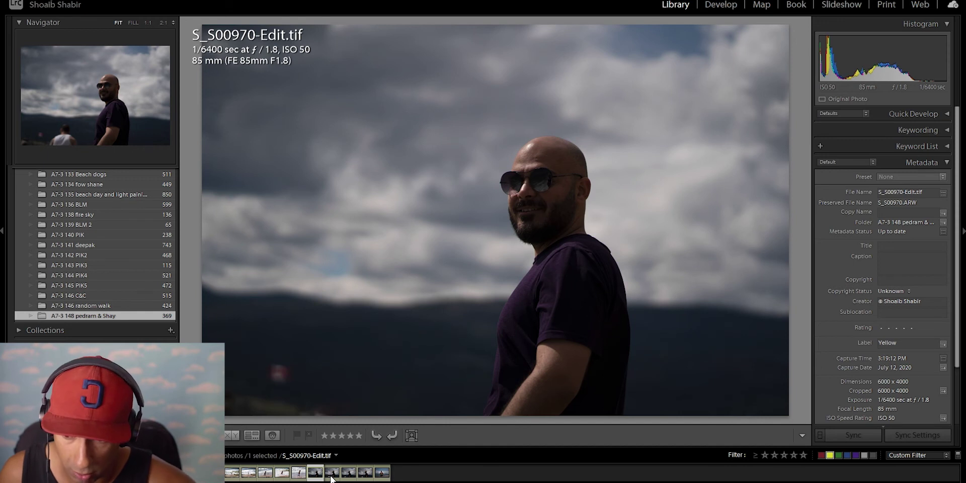
pyautogui.press('d')
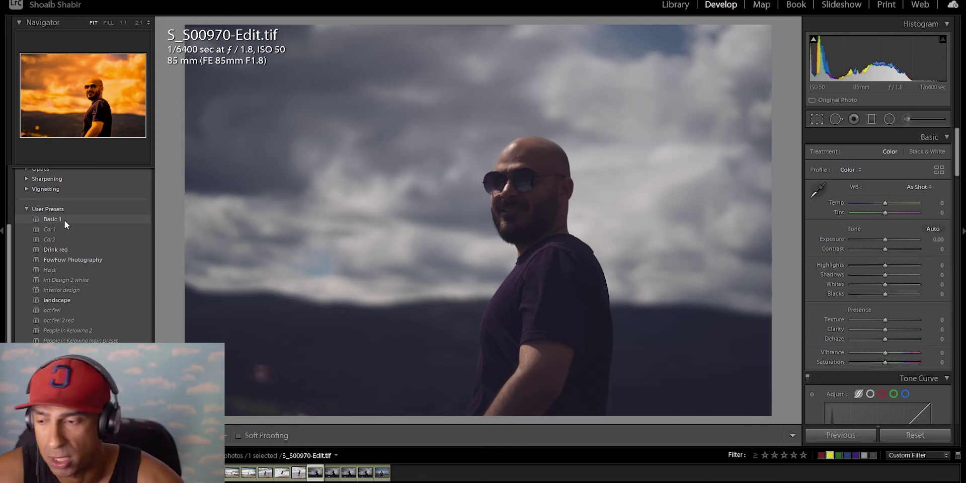
pyautogui.click(61, 220)
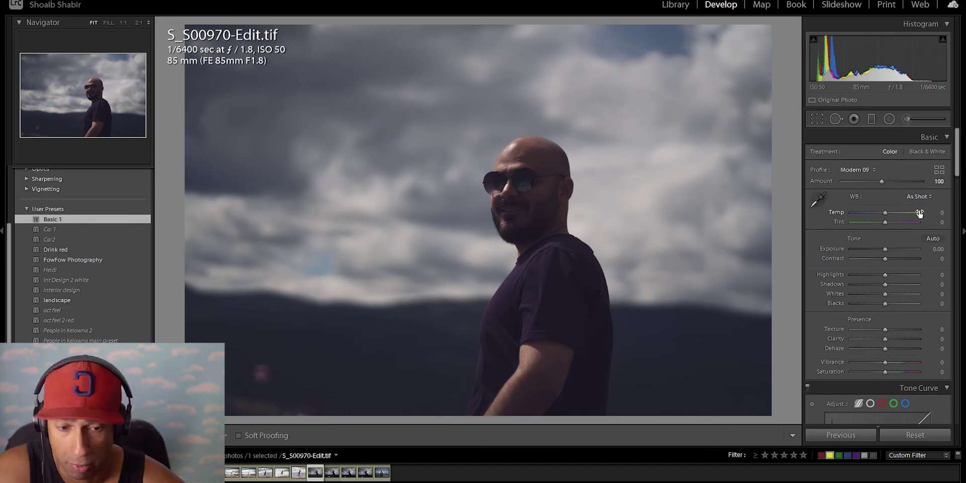
# Step: Review the settings applied by the preset, from Basic through noise reduction and lens profile corrections, and inspect the man's face at 1:1
pyautogui.scroll(-3, 914, 208)
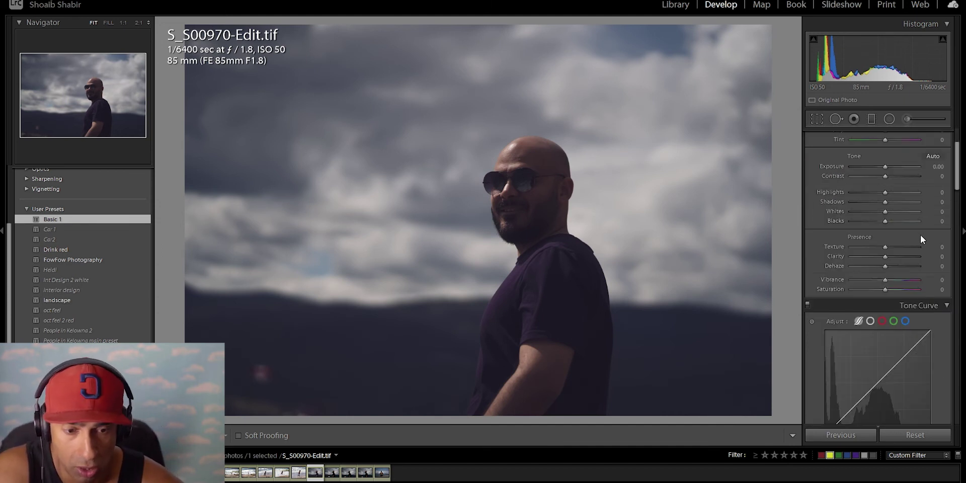
pyautogui.scroll(-6, 914, 215)
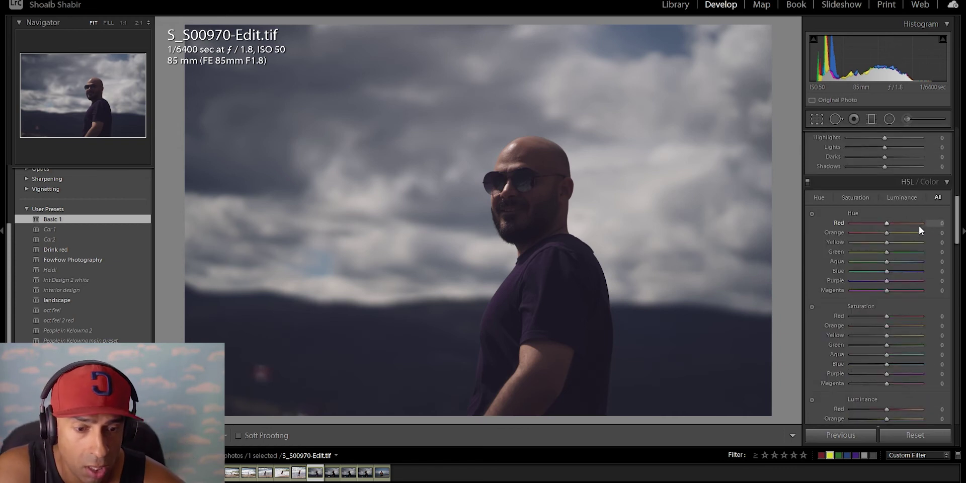
pyautogui.scroll(9, 917, 225)
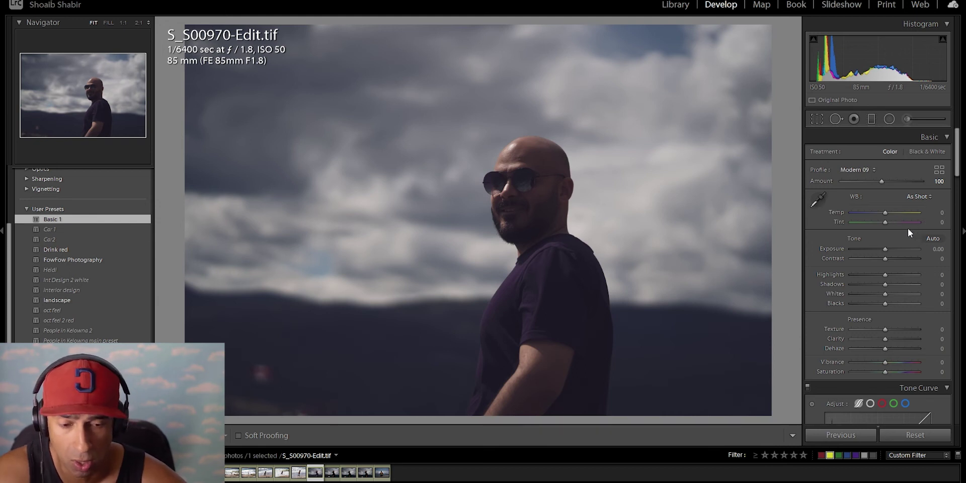
pyautogui.scroll(-5, 908, 229)
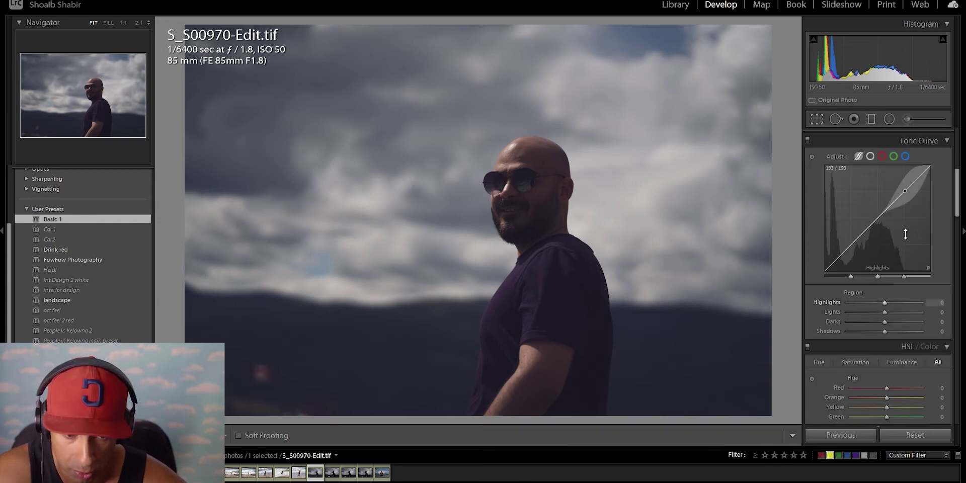
pyautogui.scroll(-10, 905, 234)
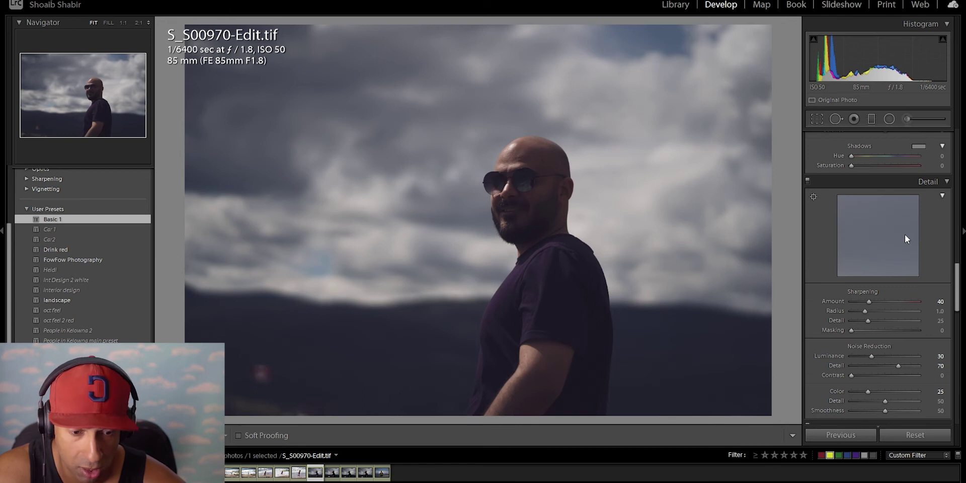
pyautogui.scroll(-2, 904, 234)
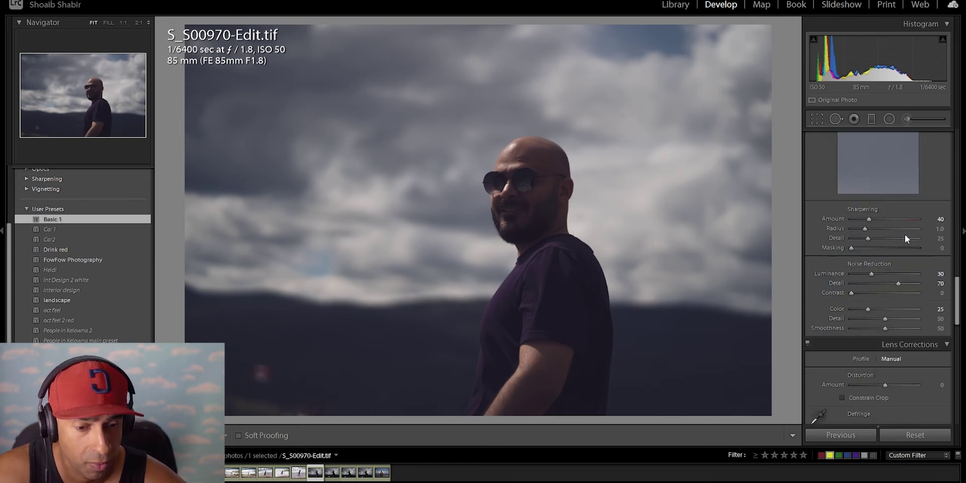
pyautogui.click(859, 358)
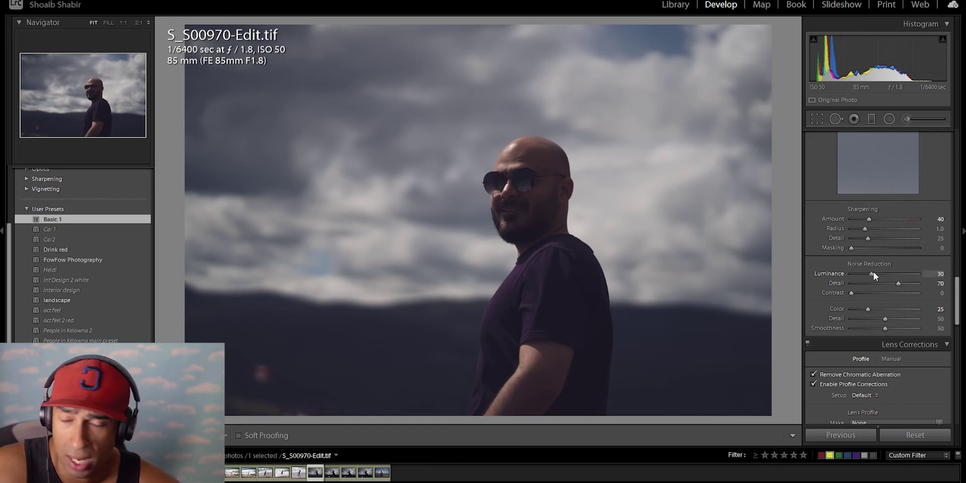
pyautogui.click(508, 207)
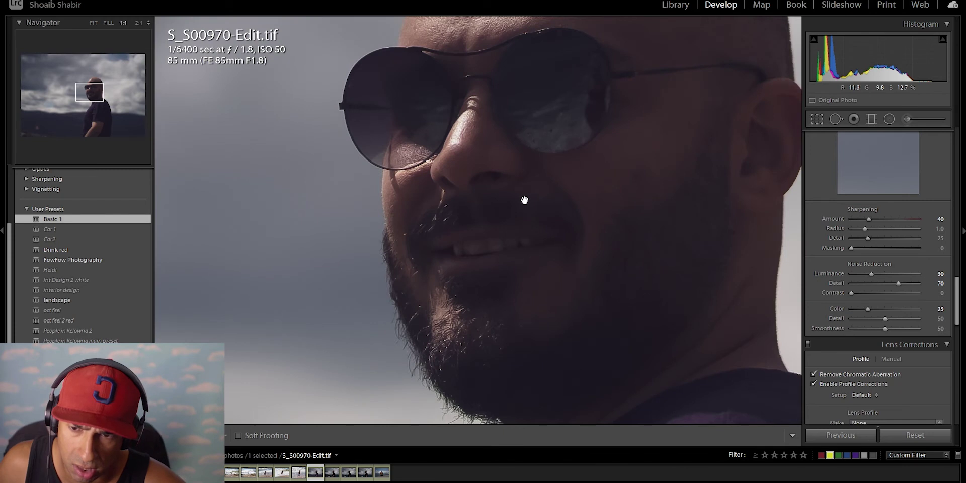
pyautogui.click(523, 201)
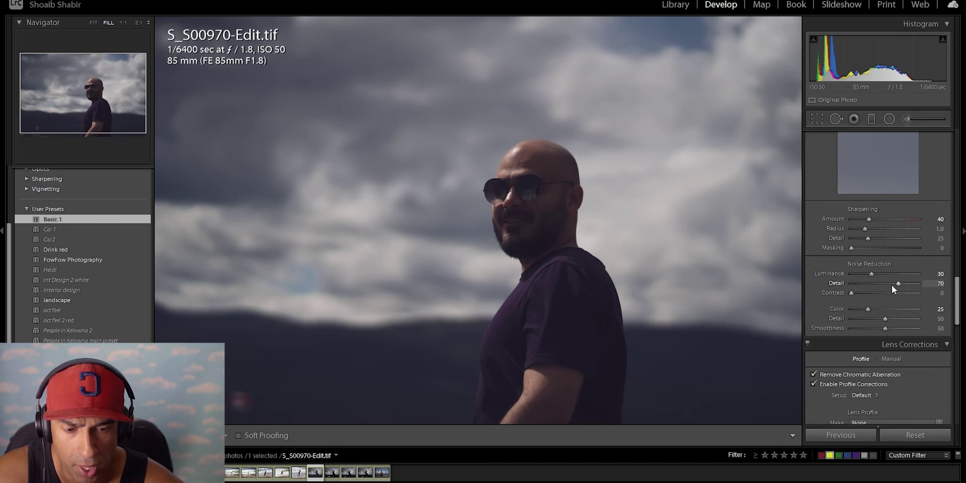
# Step: Open the choice of lens makes for the profile correction of S_S00970-Edit.tif
pyautogui.scroll(-3, 864, 301)
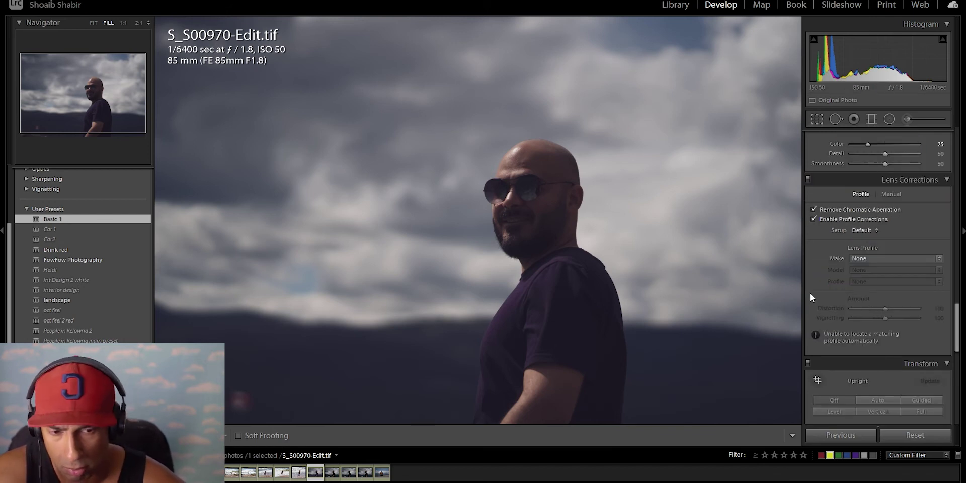
pyautogui.click(869, 257)
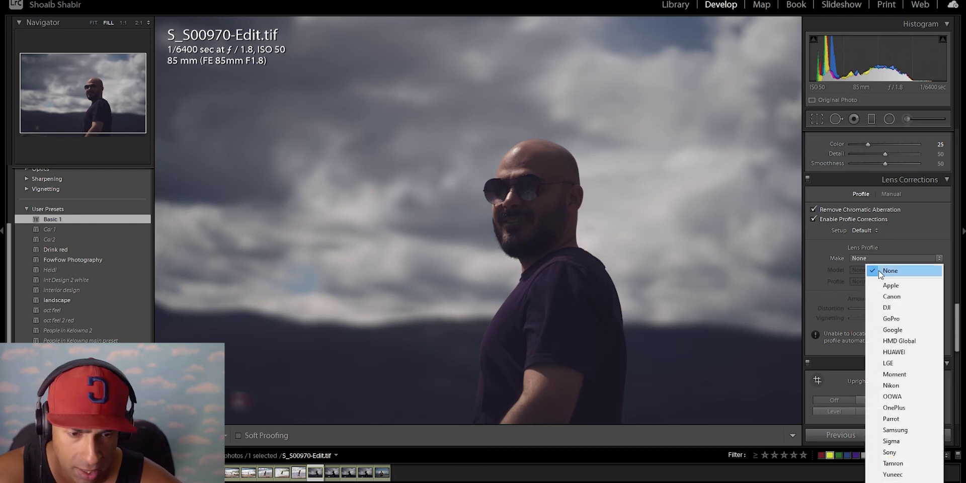
# Step: Set the lens profile make to Sony for the profile correction
pyautogui.click(911, 232)
pyautogui.click(912, 232)
pyautogui.click(911, 219)
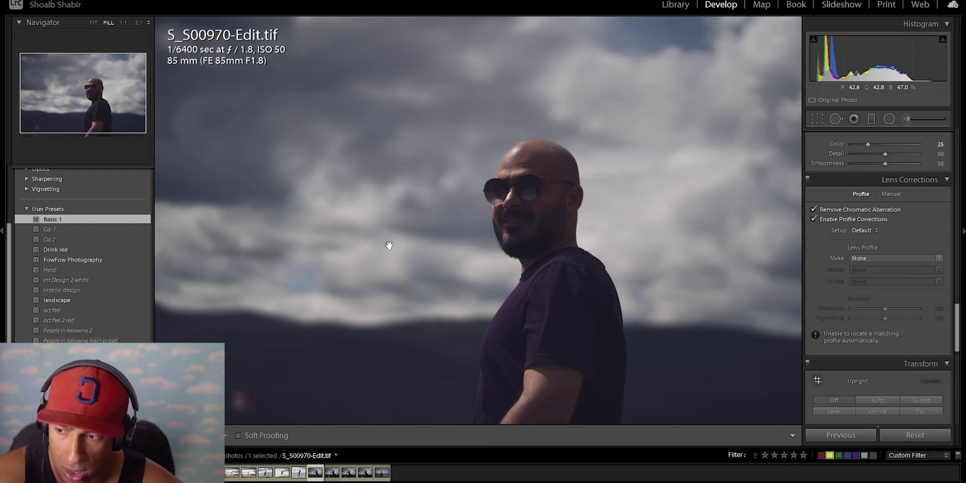
pyautogui.click(878, 258)
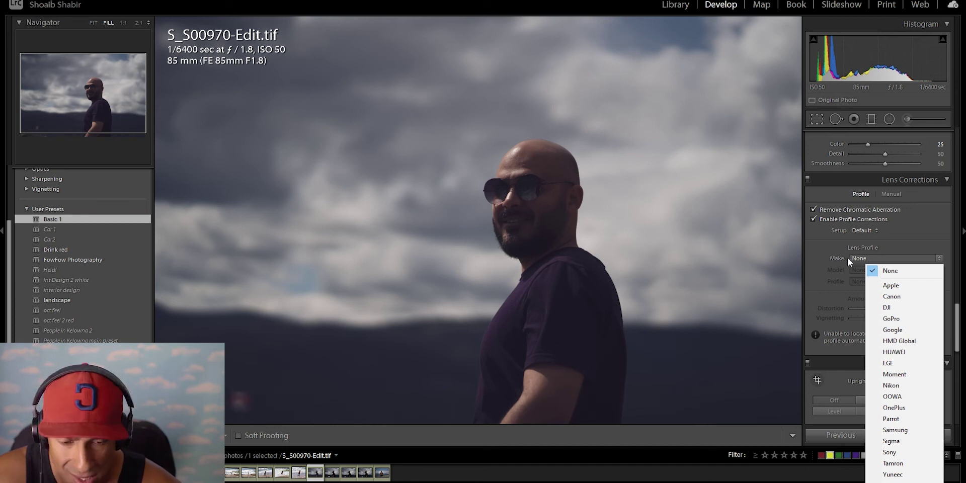
pyautogui.click(889, 453)
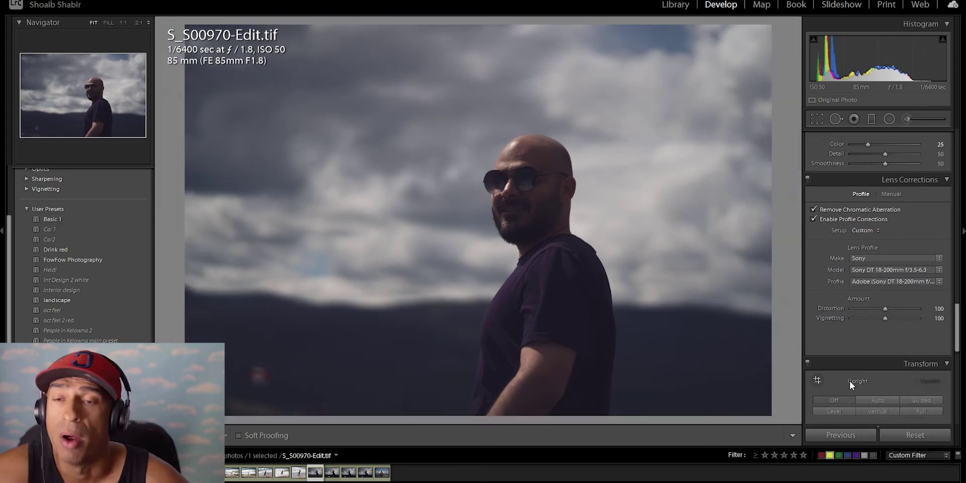
# Step: Review the manual defringe settings and inspect the man's beard and sunglasses close up at 1:1
pyautogui.click(891, 194)
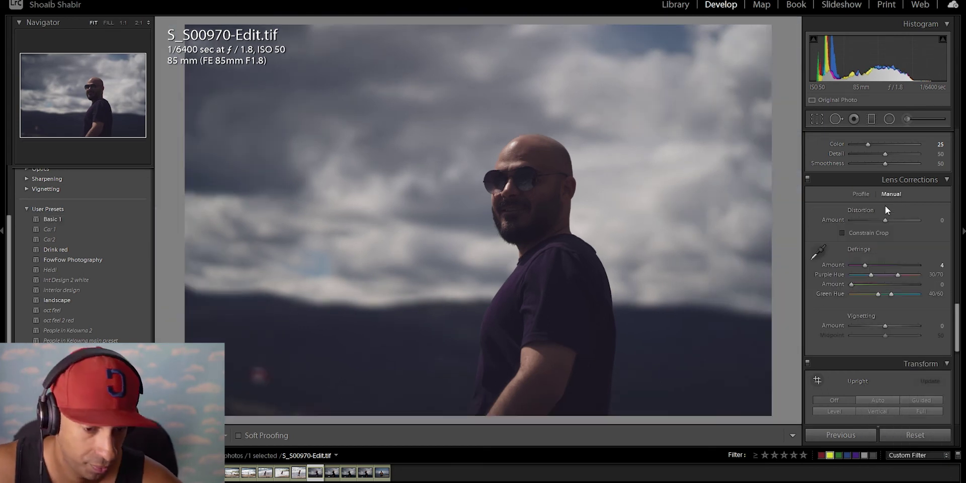
pyautogui.click(519, 207)
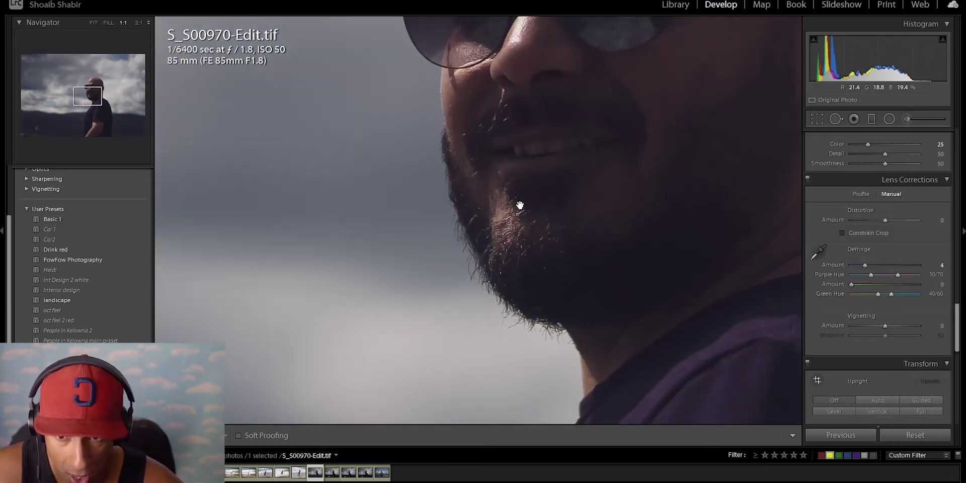
pyautogui.click(545, 224)
pyautogui.moveTo(507, 194); pyautogui.dragTo(601, 130)
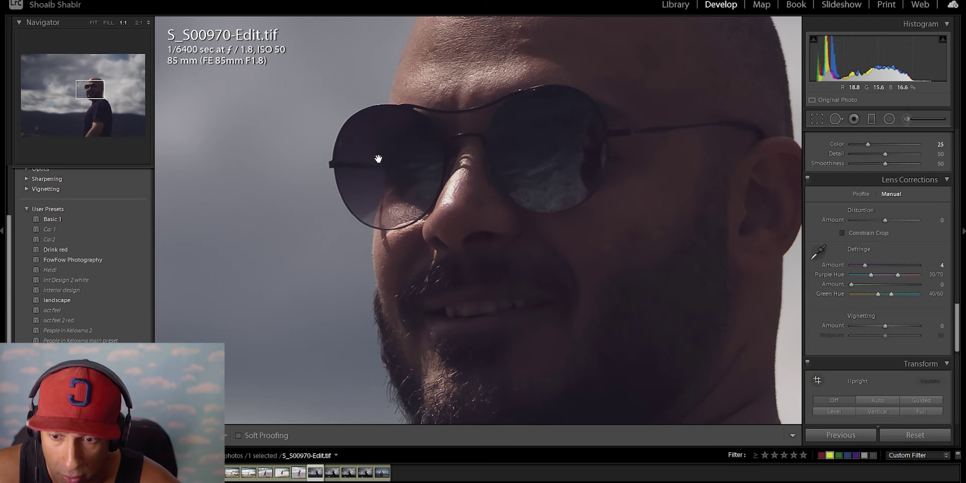
pyautogui.click(456, 210)
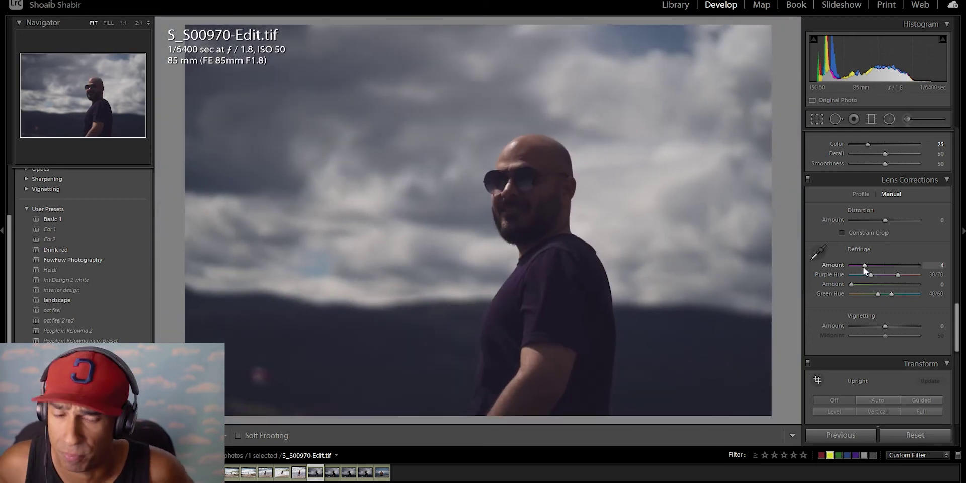
pyautogui.scroll(5, 922, 299)
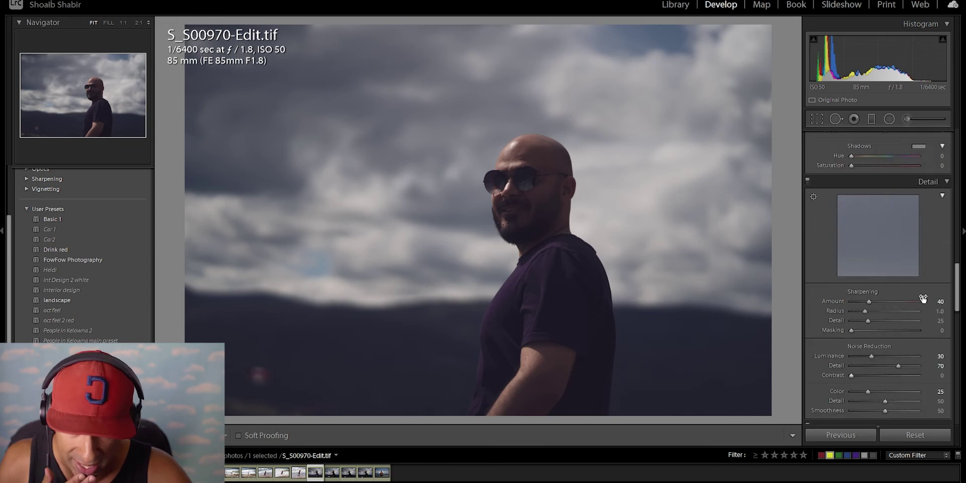
pyautogui.scroll(-5, 923, 299)
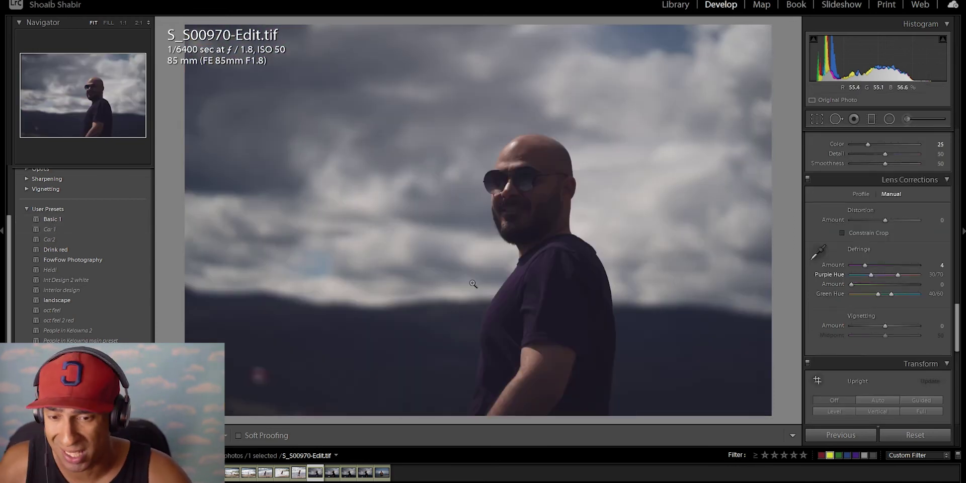
pyautogui.click(860, 195)
pyautogui.scroll(15, 918, 285)
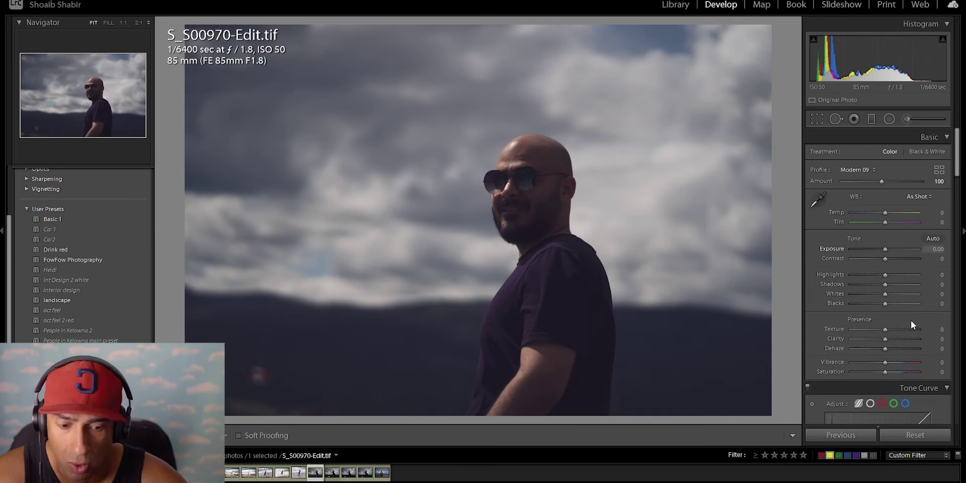
pyautogui.scroll(-15, 904, 275)
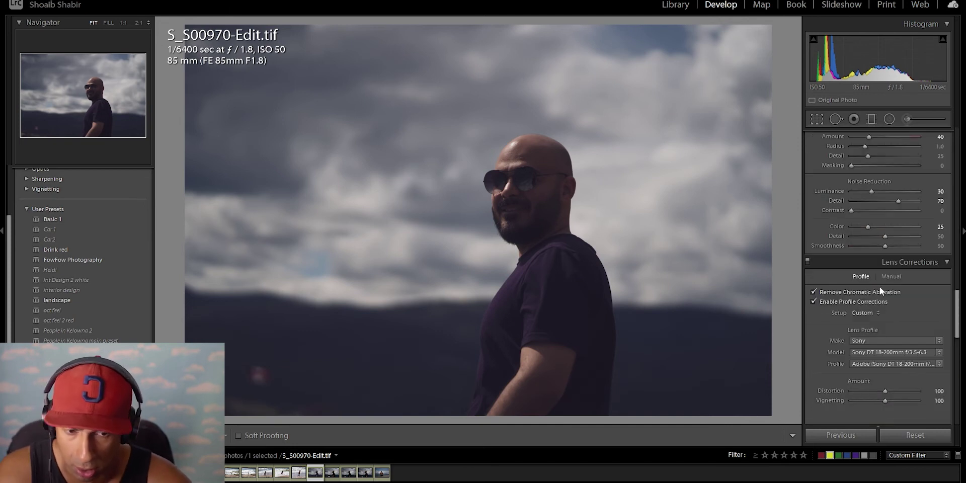
pyautogui.scroll(3, 886, 283)
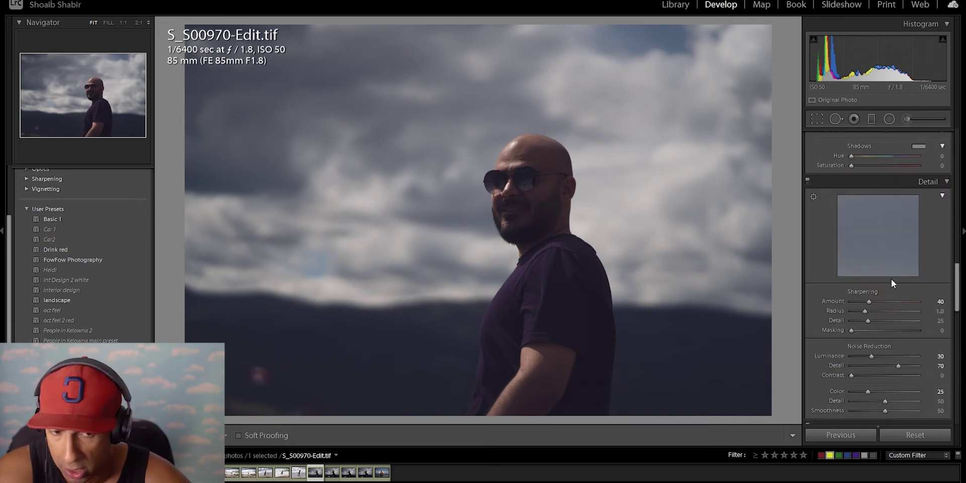
pyautogui.scroll(10, 875, 342)
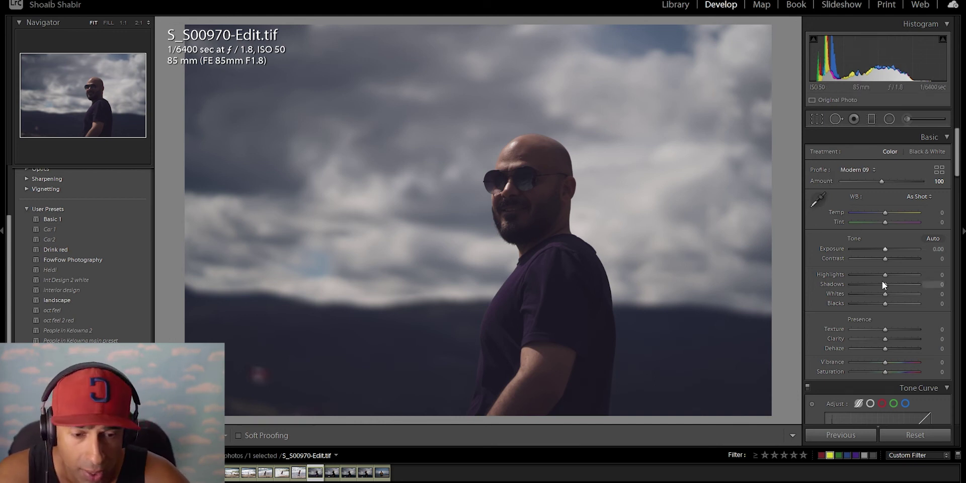
# Step: Leave the Exposure at 0 and set Highlights to −31, Shadows to +43, Blacks to +40 and Texture to +26
pyautogui.moveTo(887, 250); pyautogui.dragTo(891, 249)
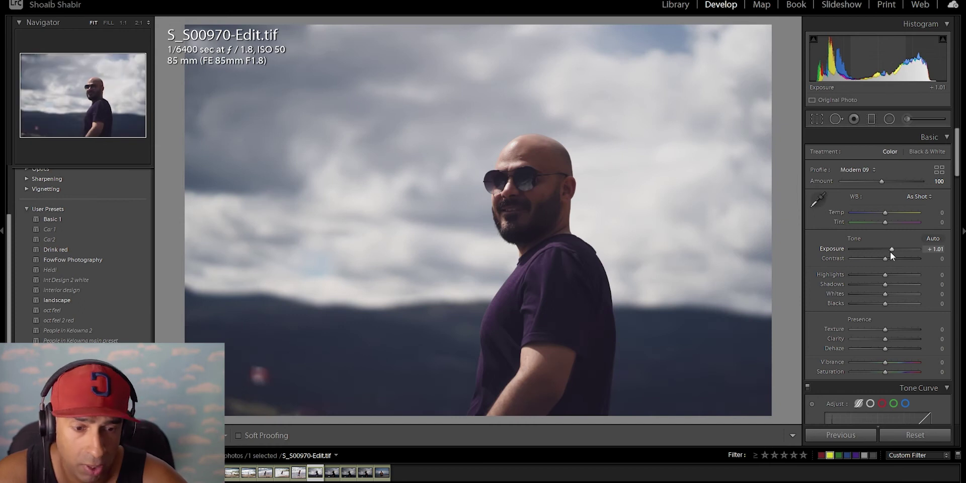
pyautogui.doubleClick(889, 250)
pyautogui.moveTo(883, 274)
pyautogui.mouseDown()
pyautogui.moveTo(859, 278)
pyautogui.moveTo(873, 276)
pyautogui.mouseUp()
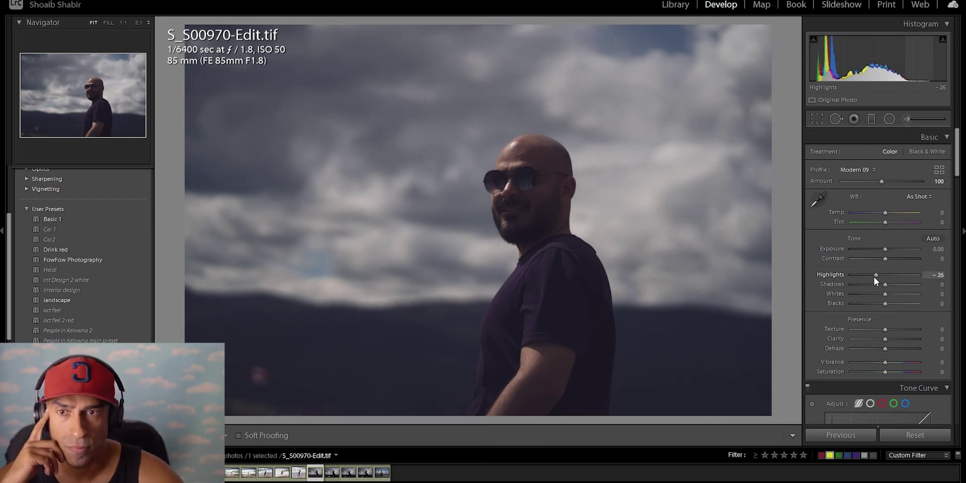
pyautogui.moveTo(874, 277); pyautogui.dragTo(899, 304)
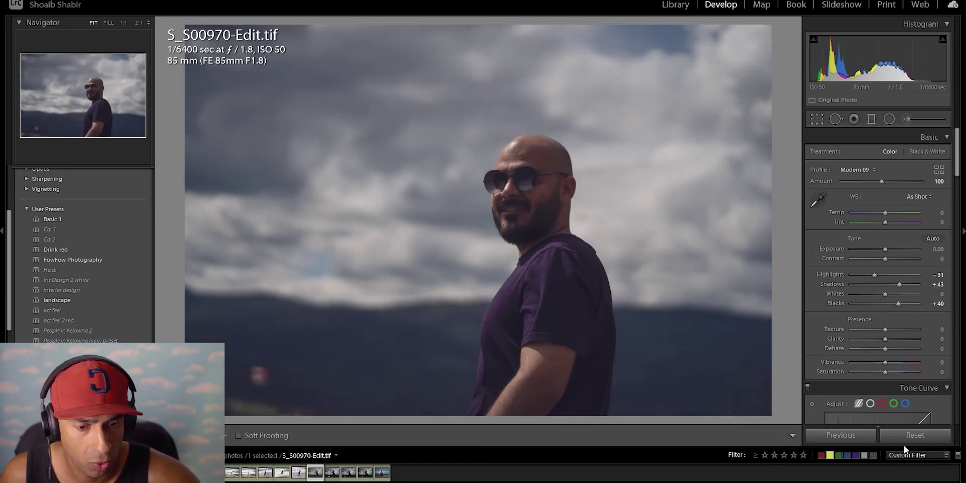
pyautogui.scroll(-4, 898, 318)
pyautogui.moveTo(885, 246); pyautogui.dragTo(894, 246)
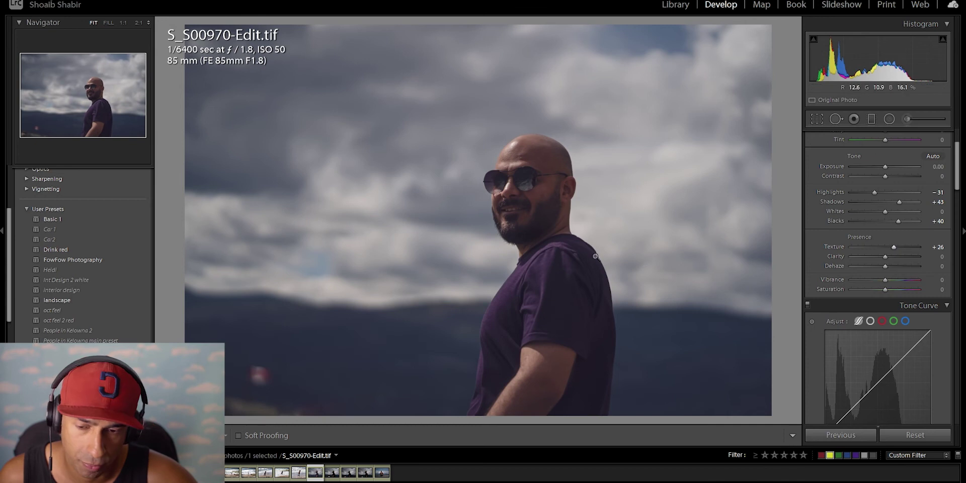
pyautogui.click(541, 183)
pyautogui.click(542, 183)
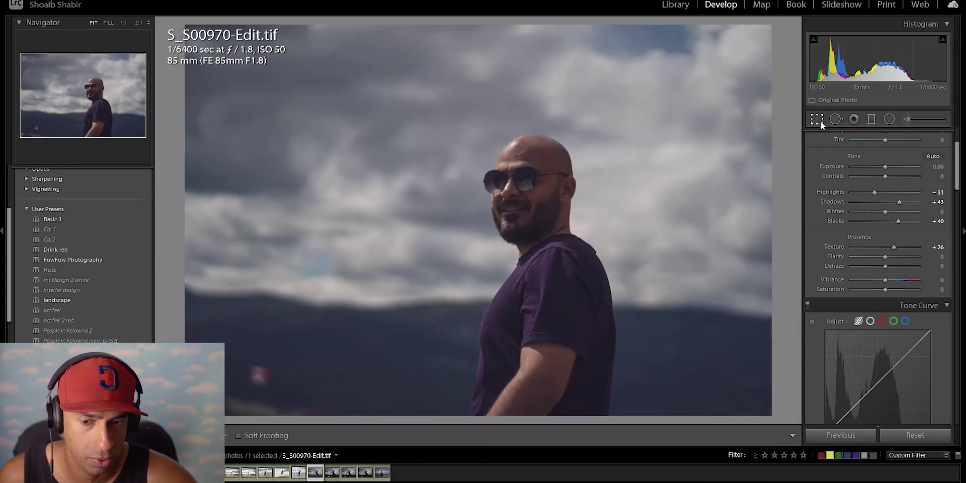
# Step: Crop the photo to a vertical 4 x 5 / 8 x 10 frame with the man near the centre
pyautogui.click(817, 119)
pyautogui.click(916, 155)
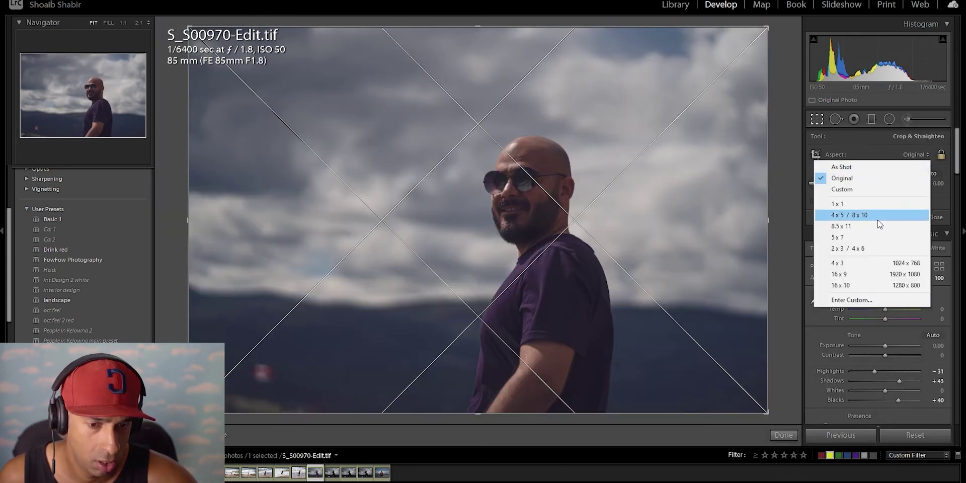
pyautogui.click(850, 215)
pyautogui.moveTo(723, 27); pyautogui.dragTo(548, 27)
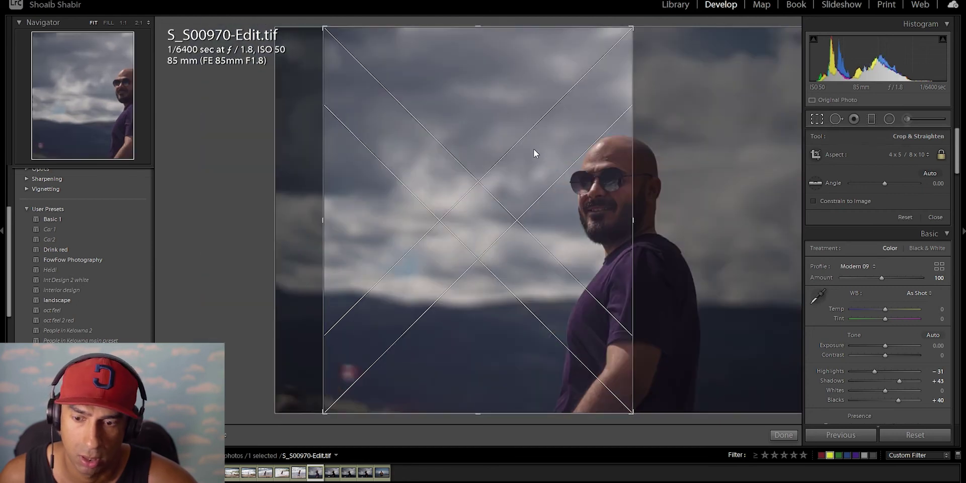
pyautogui.moveTo(535, 153); pyautogui.dragTo(403, 112)
pyautogui.press('Return')
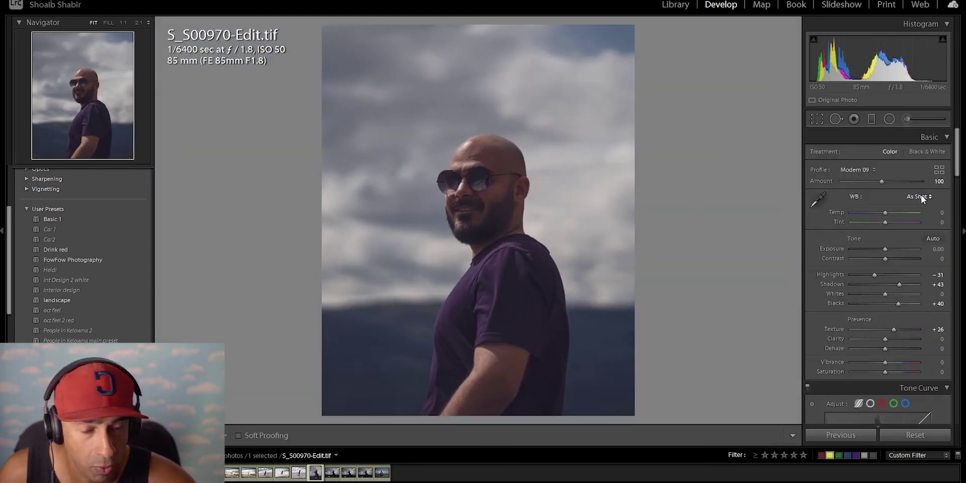
# Step: Set the Texture to +23 and check the man's face and shirt close up
pyautogui.moveTo(898, 331); pyautogui.dragTo(889, 330)
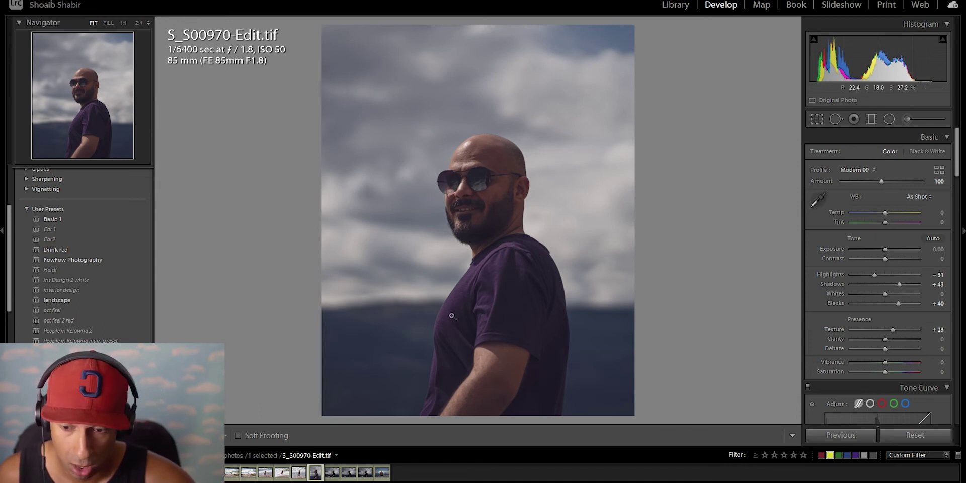
pyautogui.click(463, 262)
pyautogui.hotkey('ctrl', '-')
pyautogui.hotkey('ctrl', '-')
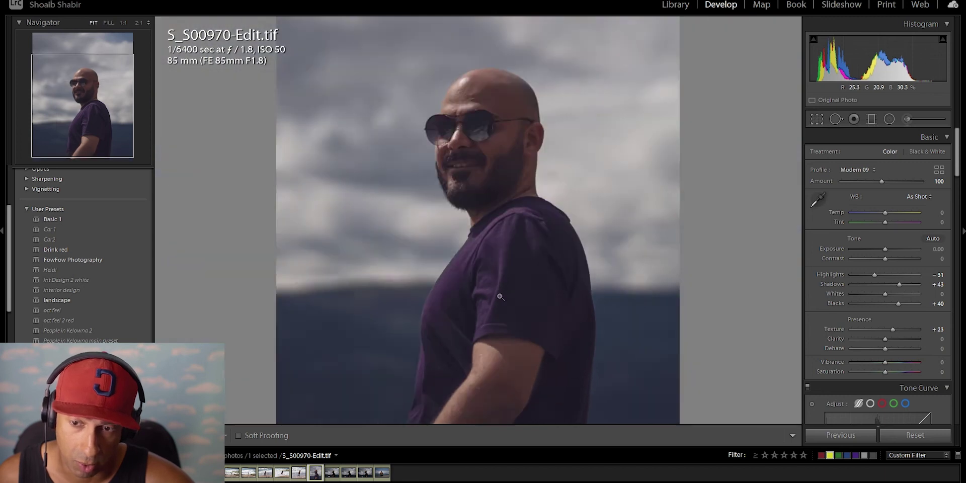
pyautogui.hotkey('ctrl', '=')
pyautogui.moveTo(453, 120); pyautogui.dragTo(511, 315)
pyautogui.click(511, 315)
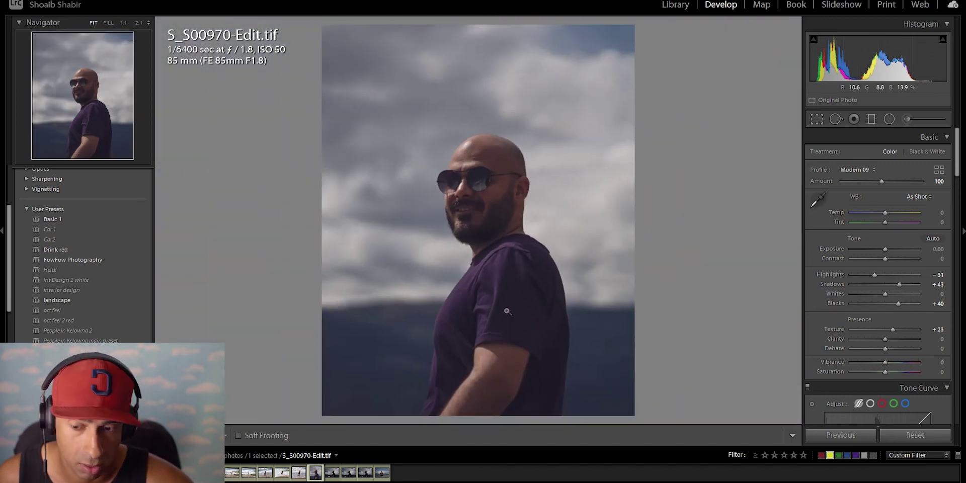
# Step: Set Clarity to +13, Vibrance to +19 and Saturation to +5
pyautogui.scroll(-3, 923, 334)
pyautogui.moveTo(889, 255); pyautogui.dragTo(884, 268)
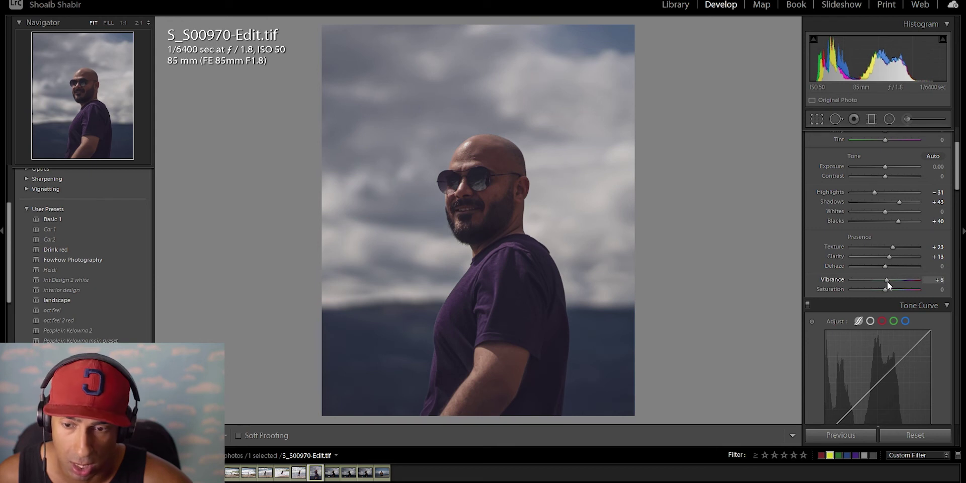
pyautogui.moveTo(886, 281)
pyautogui.mouseDown()
pyautogui.moveTo(895, 282)
pyautogui.moveTo(885, 285)
pyautogui.mouseUp()
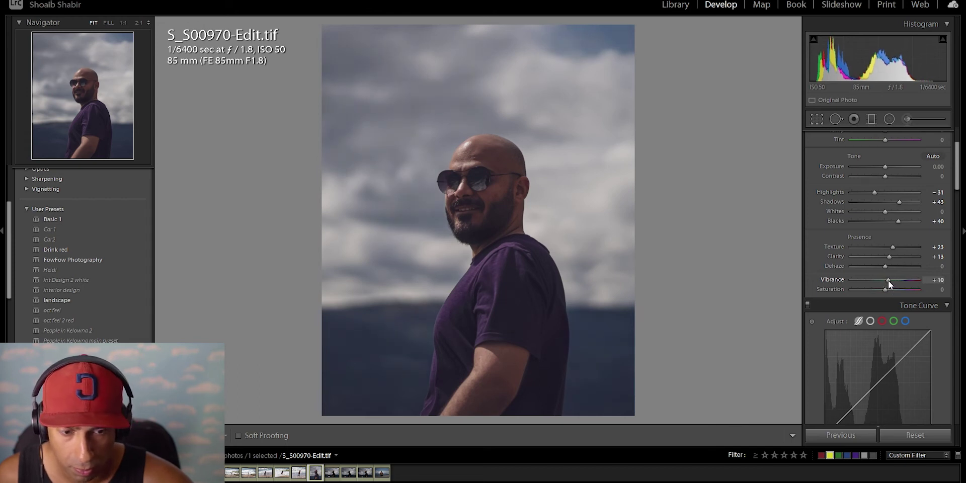
pyautogui.moveTo(891, 279); pyautogui.dragTo(886, 291)
pyautogui.click(478, 187)
pyautogui.click(498, 201)
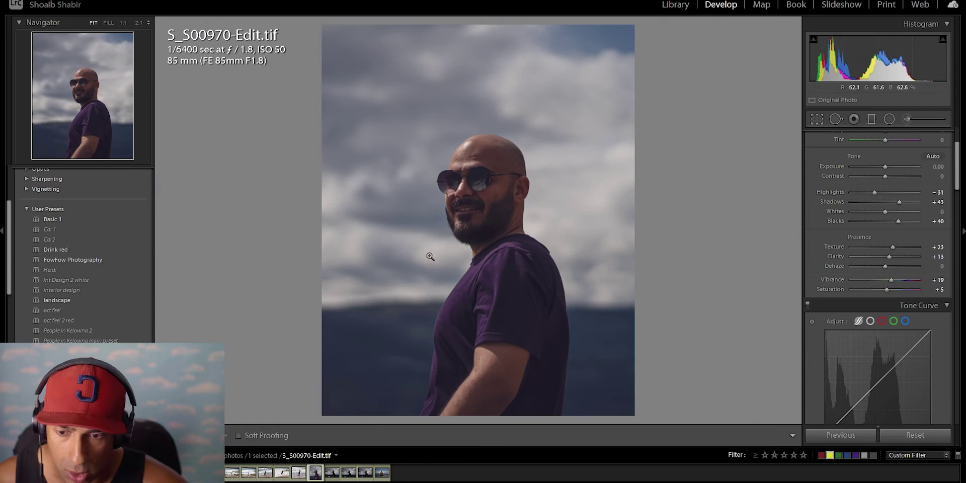
# Step: Set the tone curve's Highlights to +25, Darks to +12 and Shadows to +3, and raise the Exposure to +0.49
pyautogui.scroll(-5, 896, 318)
pyautogui.moveTo(884, 303); pyautogui.dragTo(897, 303)
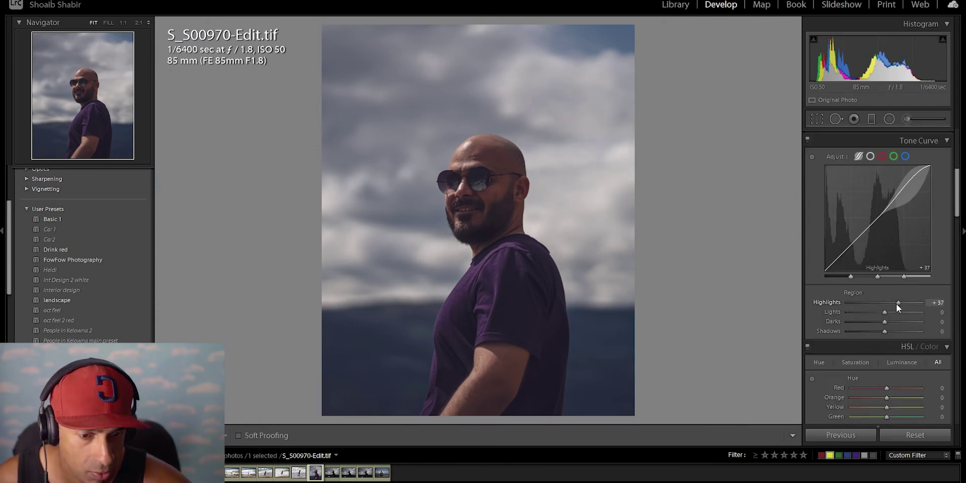
pyautogui.scroll(5, 881, 298)
pyautogui.moveTo(889, 252); pyautogui.dragTo(890, 248)
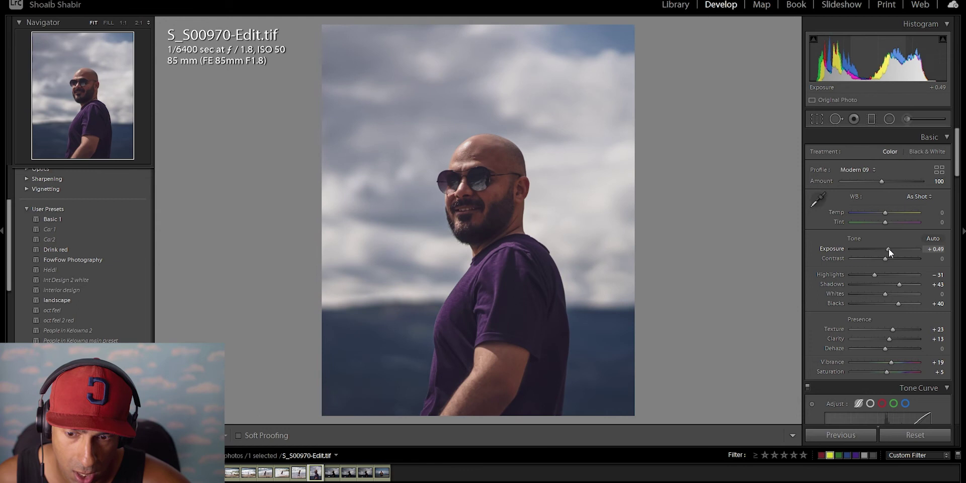
pyautogui.scroll(-6, 894, 322)
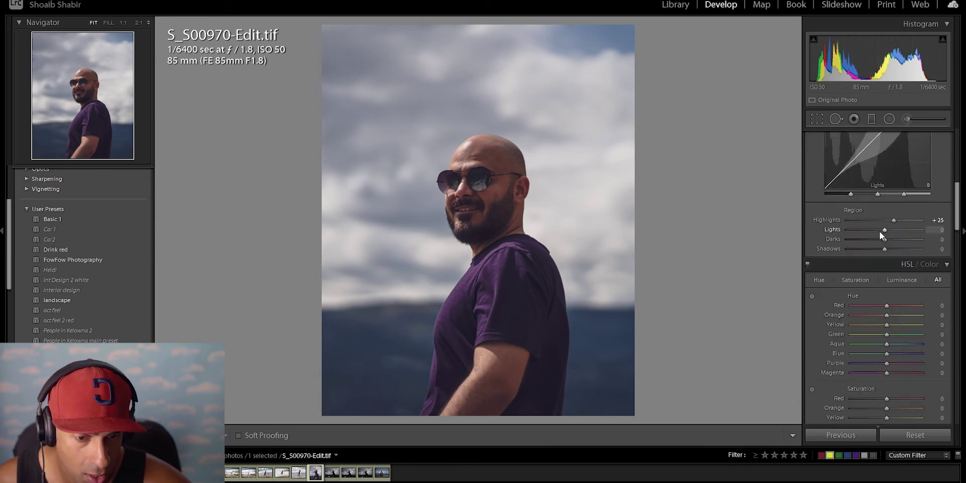
pyautogui.moveTo(886, 231); pyautogui.dragTo(882, 251)
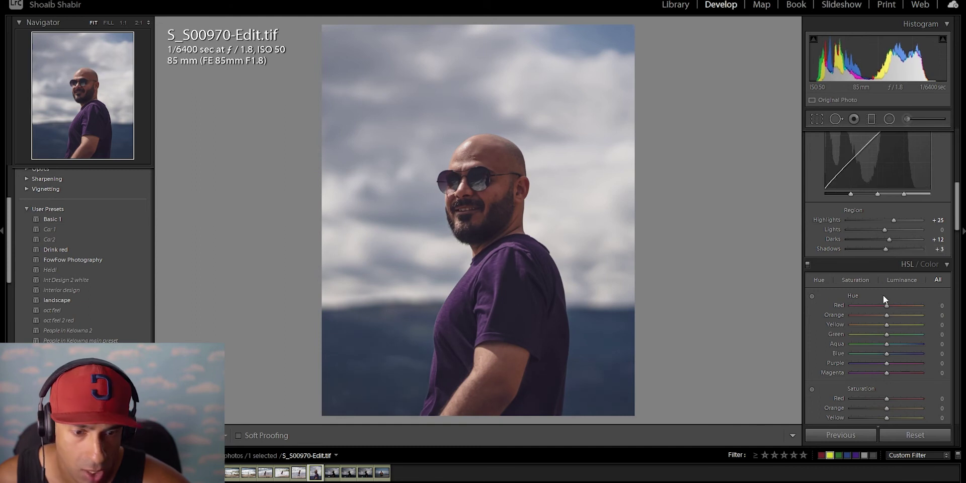
# Step: Shift the Blue hue to −12 and reset the Orange and Red luminance
pyautogui.moveTo(885, 354); pyautogui.dragTo(881, 355)
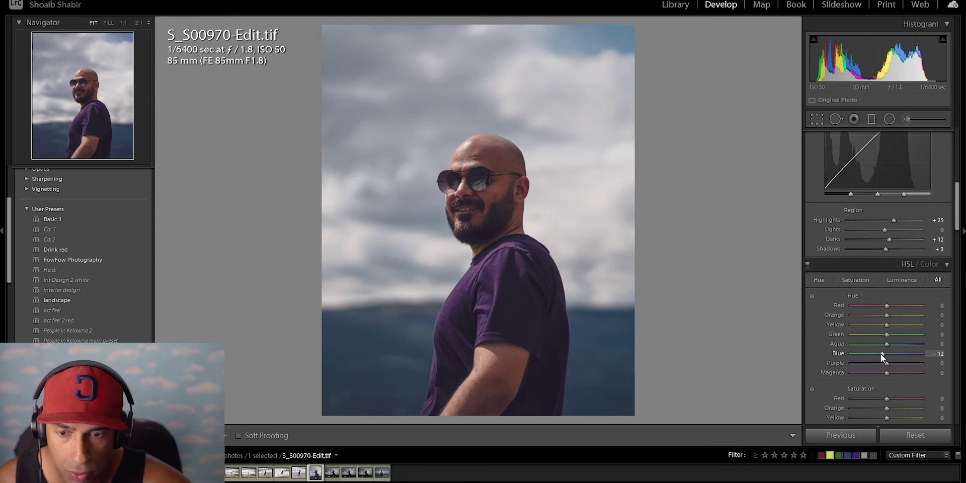
pyautogui.scroll(-4, 896, 345)
pyautogui.scroll(-2, 896, 345)
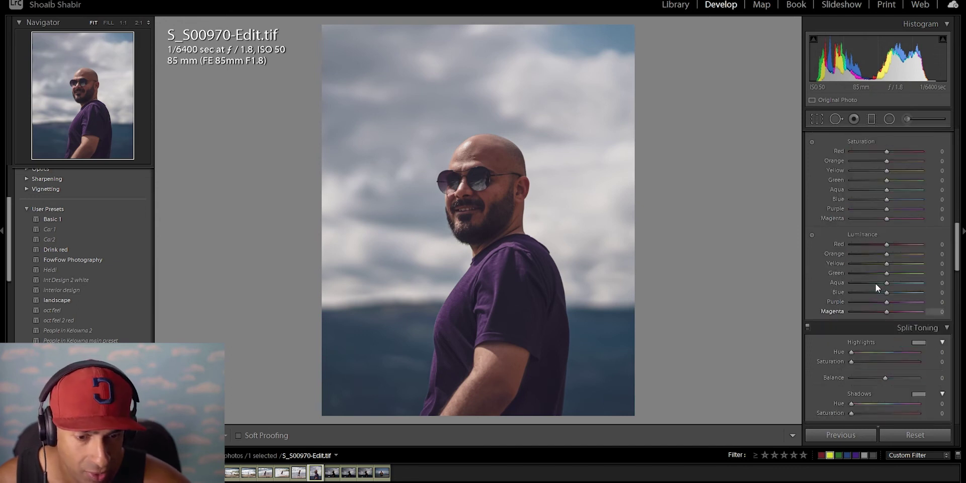
pyautogui.doubleClick(891, 252)
pyautogui.doubleClick(893, 245)
pyautogui.scroll(-6, 910, 357)
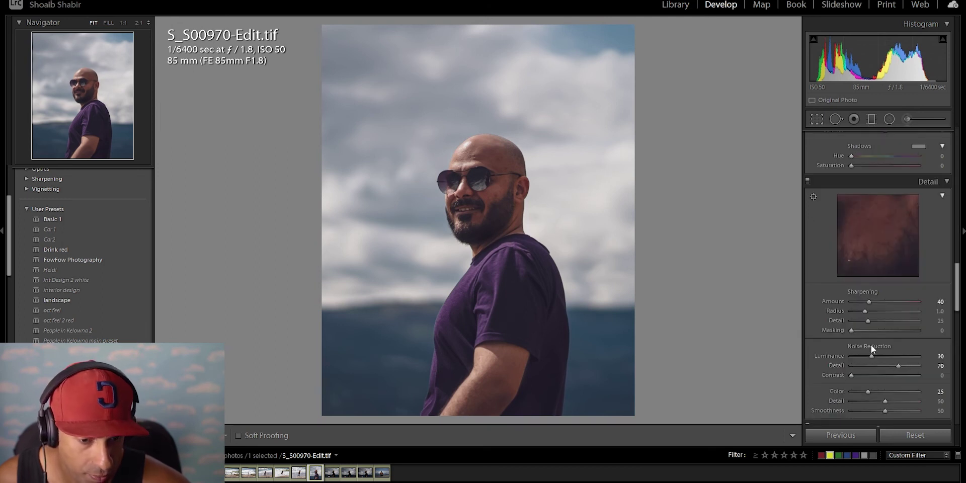
pyautogui.scroll(15, 900, 373)
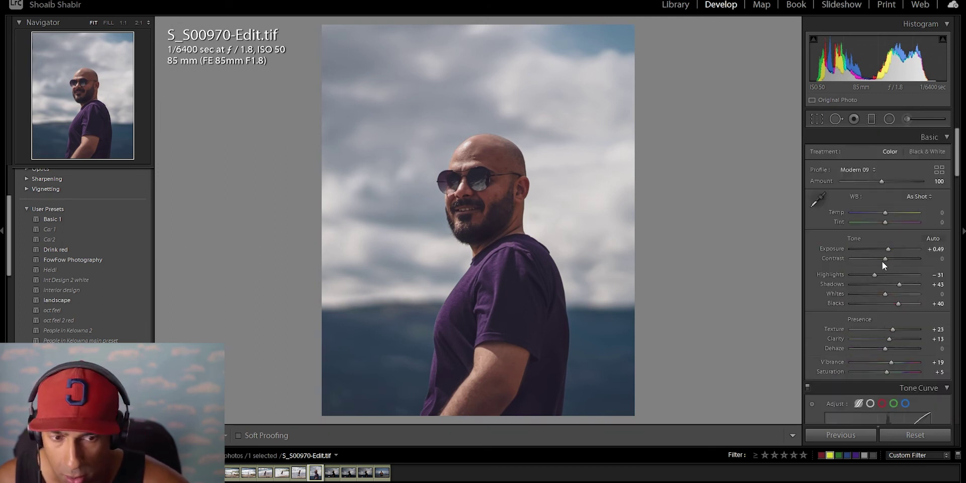
# Step: Compare the edited portrait with its original version several times, and raise the Exposure to +0.56
pyautogui.scroll(-5, 907, 299)
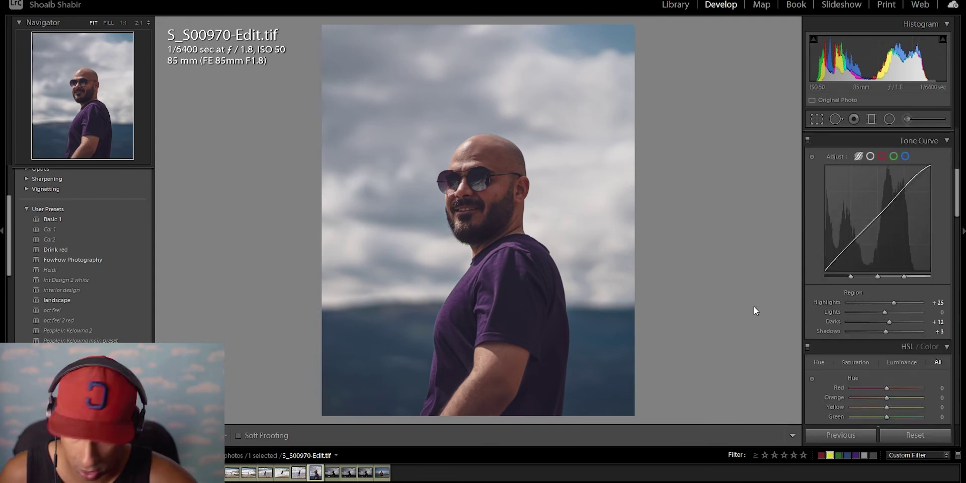
pyautogui.press('\\')
pyautogui.press('\\')
pyautogui.press('\\')
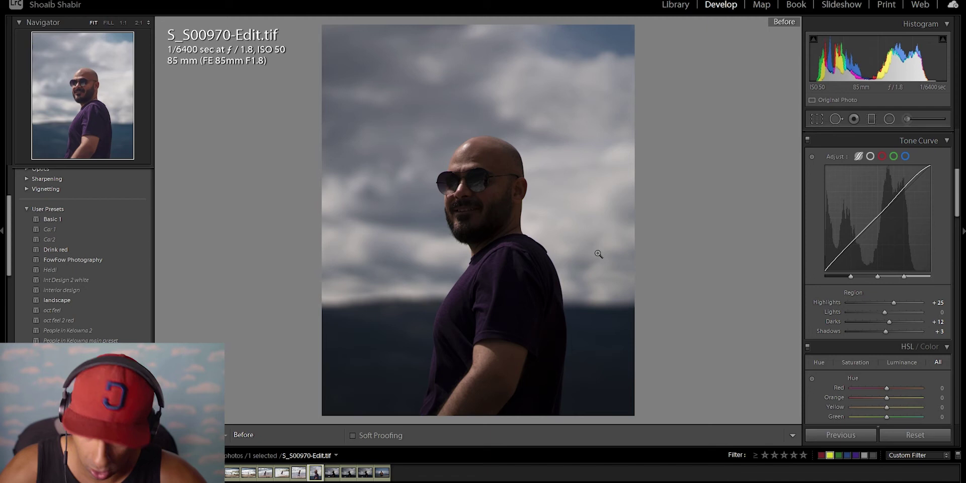
pyautogui.press('\\')
pyautogui.press('\\')
pyautogui.press('\\')
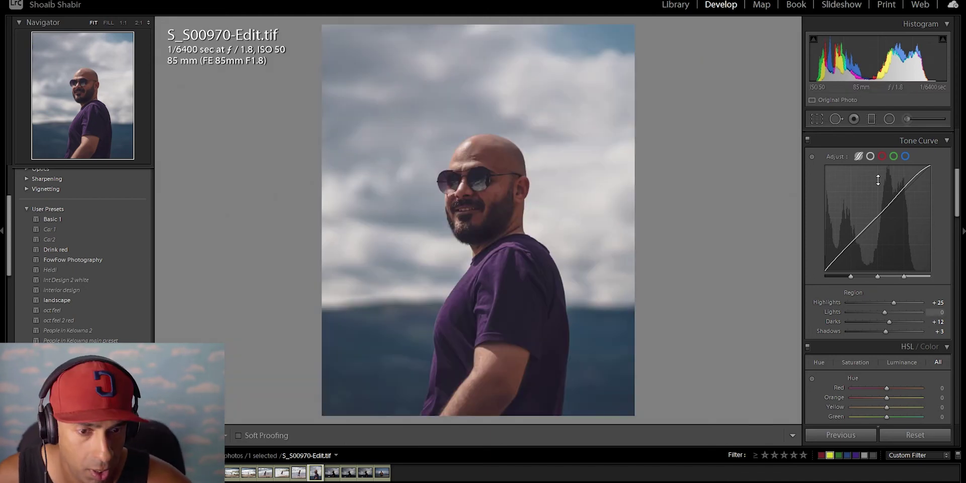
pyautogui.scroll(5, 887, 159)
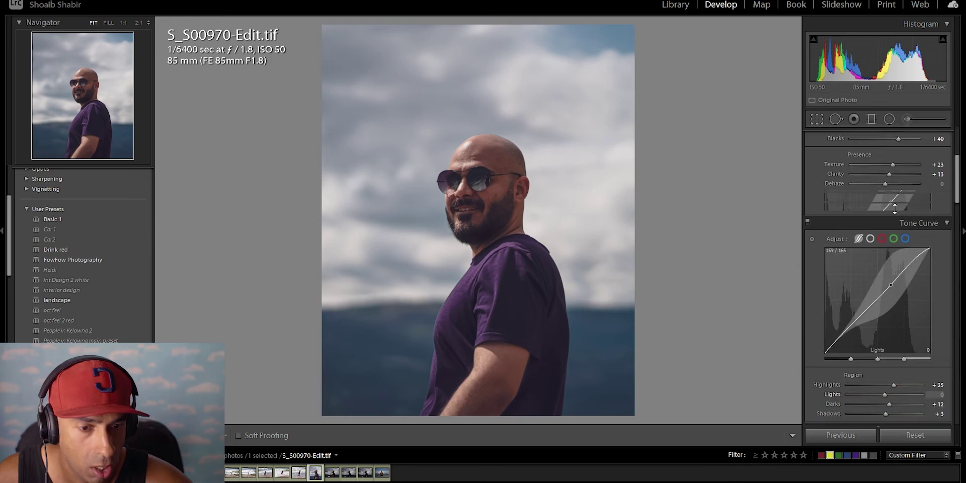
pyautogui.moveTo(887, 249); pyautogui.dragTo(888, 250)
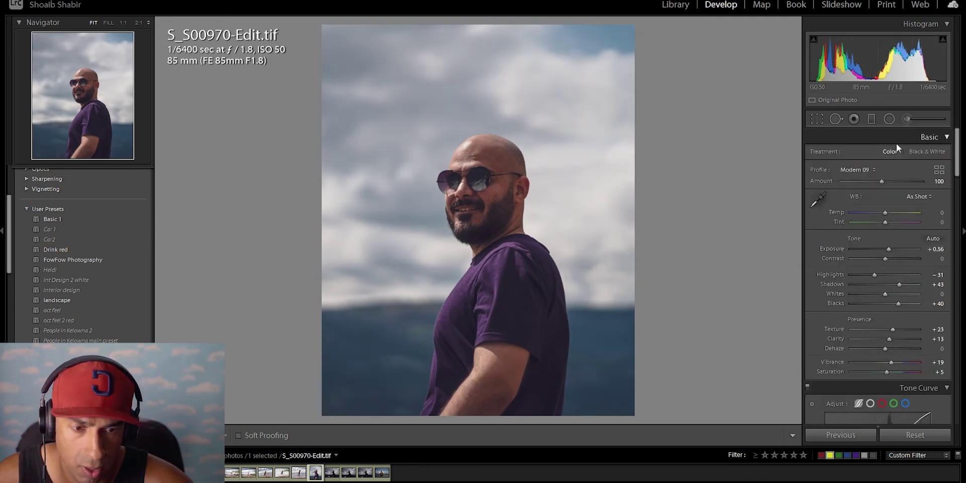
# Step: Start an Adjustment Brush mask and paint over the man's face, head and upper body
pyautogui.click(909, 117)
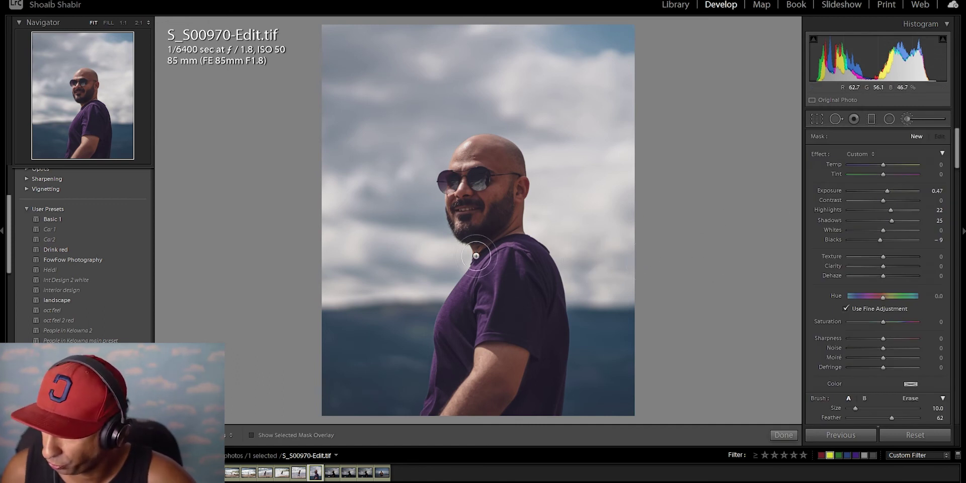
pyautogui.click(629, 288)
pyautogui.scroll(5, 492, 199)
pyautogui.scroll(-4, 492, 198)
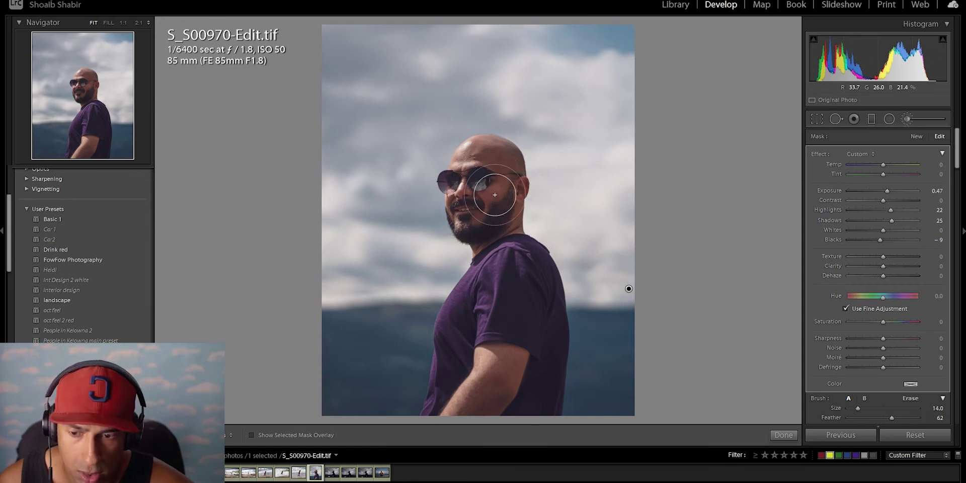
pyautogui.moveTo(493, 207)
pyautogui.mouseDown()
pyautogui.moveTo(478, 179)
pyautogui.moveTo(500, 169)
pyautogui.moveTo(484, 159)
pyautogui.moveTo(479, 185)
pyautogui.moveTo(504, 220)
pyautogui.moveTo(508, 187)
pyautogui.moveTo(465, 219)
pyautogui.moveTo(481, 202)
pyautogui.moveTo(467, 175)
pyautogui.moveTo(464, 203)
pyautogui.moveTo(486, 139)
pyautogui.mouseUp()
pyautogui.scroll(4, 486, 211)
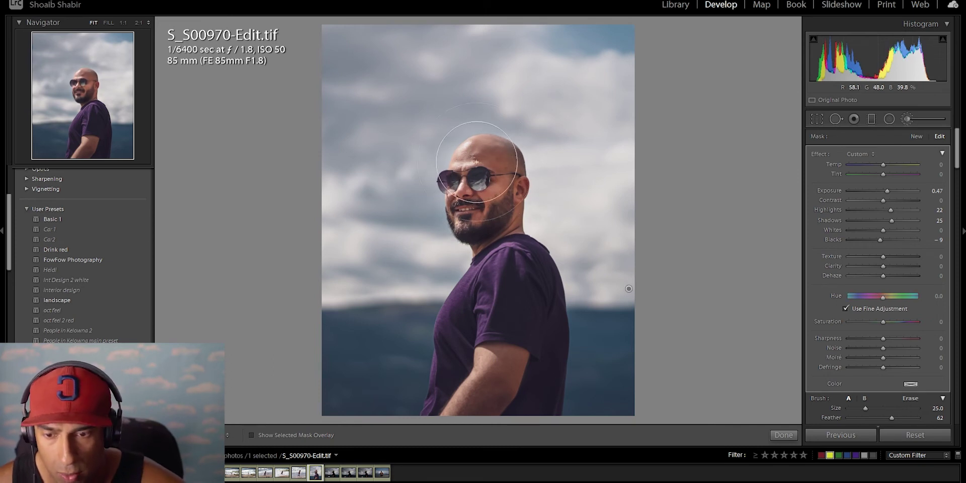
# Step: Show the mask overlay and extend the size 25 brush mask over the man's arm, back and head
pyautogui.press('o')
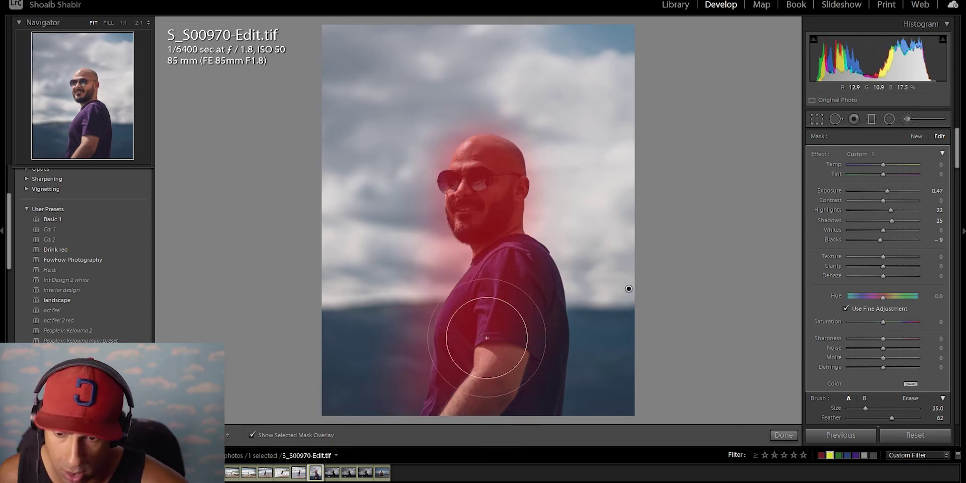
pyautogui.moveTo(528, 351)
pyautogui.mouseDown()
pyautogui.moveTo(506, 388)
pyautogui.moveTo(518, 352)
pyautogui.mouseUp()
pyautogui.moveTo(535, 224)
pyautogui.mouseDown()
pyautogui.moveTo(491, 277)
pyautogui.moveTo(524, 304)
pyautogui.moveTo(498, 254)
pyautogui.moveTo(471, 399)
pyautogui.mouseUp()
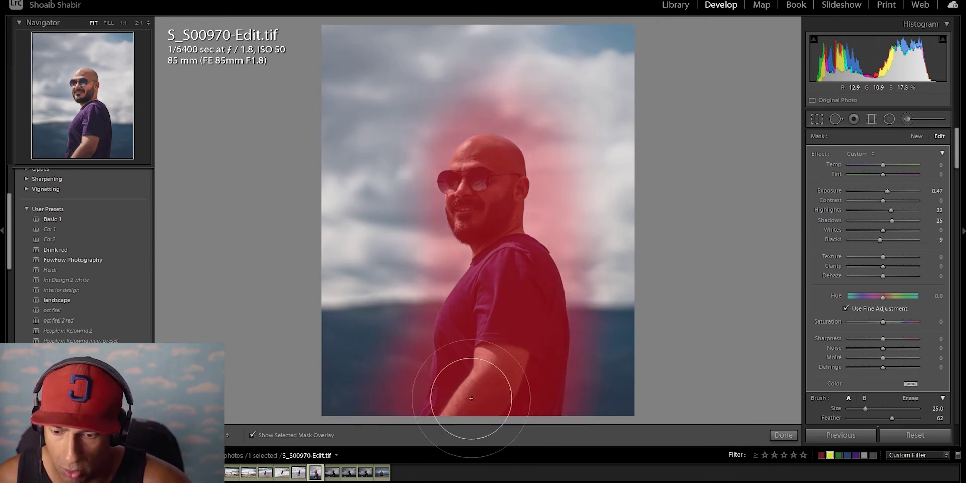
# Step: Erase the mask spill from the sky above the man's head and in front of his face
pyautogui.click(382, 168)
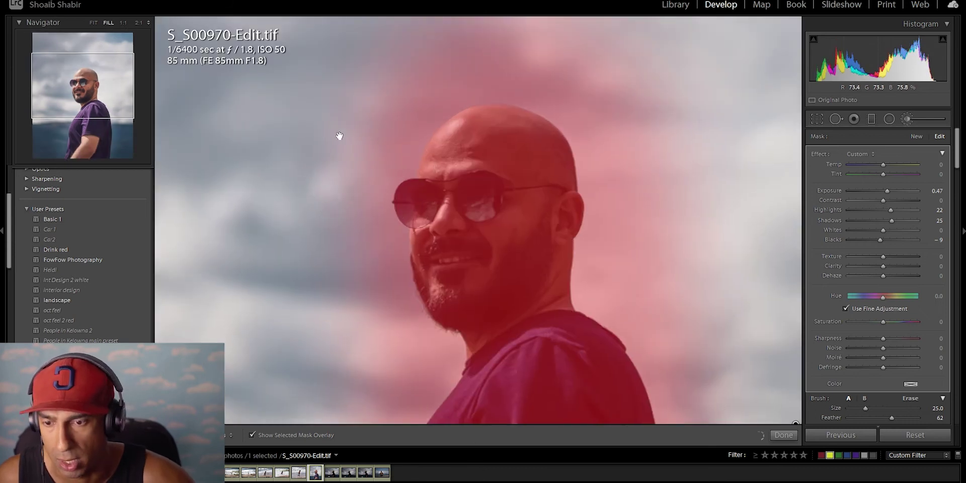
pyautogui.moveTo(339, 135); pyautogui.dragTo(399, 219)
pyautogui.press('z')
pyautogui.press('z')
pyautogui.press('alt')
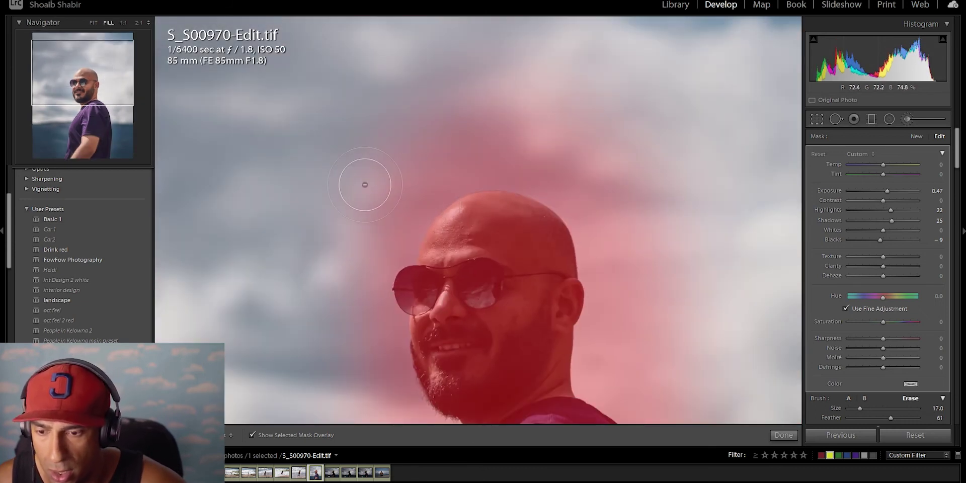
pyautogui.scroll(5, 377, 146)
pyautogui.moveTo(415, 80)
pyautogui.mouseDown()
pyautogui.moveTo(572, 82)
pyautogui.moveTo(310, 148)
pyautogui.mouseUp()
pyautogui.moveTo(408, 142)
pyautogui.mouseDown()
pyautogui.moveTo(521, 86)
pyautogui.moveTo(580, 97)
pyautogui.moveTo(463, 98)
pyautogui.moveTo(618, 147)
pyautogui.moveTo(593, 129)
pyautogui.moveTo(653, 242)
pyautogui.moveTo(573, 98)
pyautogui.mouseUp()
pyautogui.scroll(-3, 347, 178)
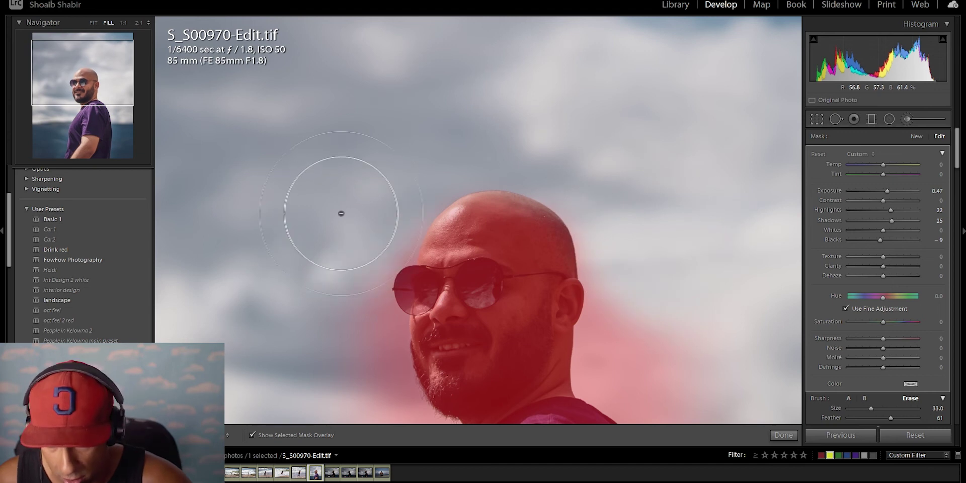
pyautogui.moveTo(286, 289)
pyautogui.mouseDown()
pyautogui.moveTo(267, 3)
pyautogui.moveTo(370, 86)
pyautogui.moveTo(371, 142)
pyautogui.mouseUp()
# Step: Erase the mask spill from the background along the man's beard, chest and shirt front
pyautogui.scroll(3, 330, 169)
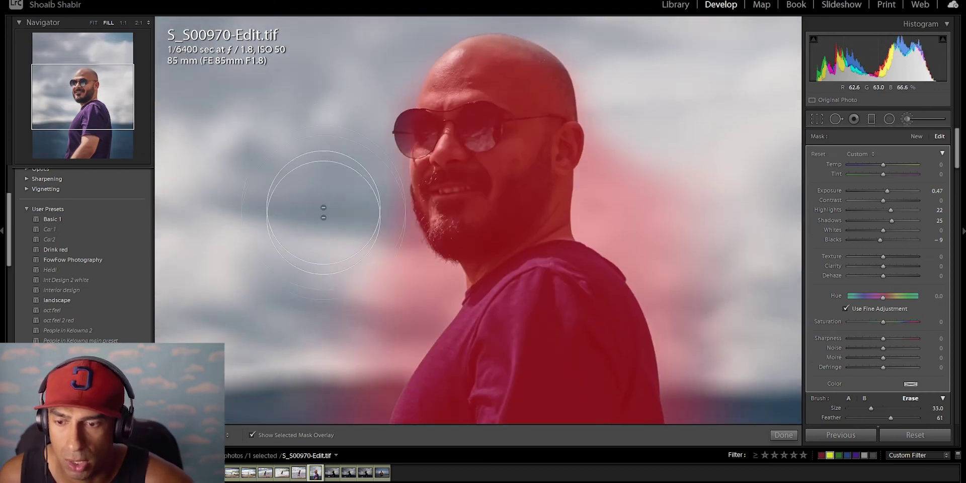
pyautogui.scroll(-2, 335, 266)
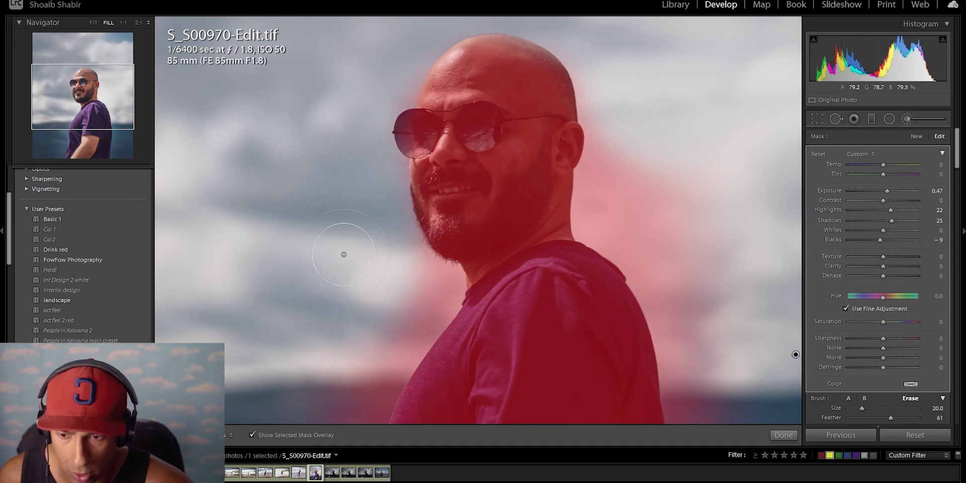
pyautogui.moveTo(388, 280); pyautogui.dragTo(404, 296)
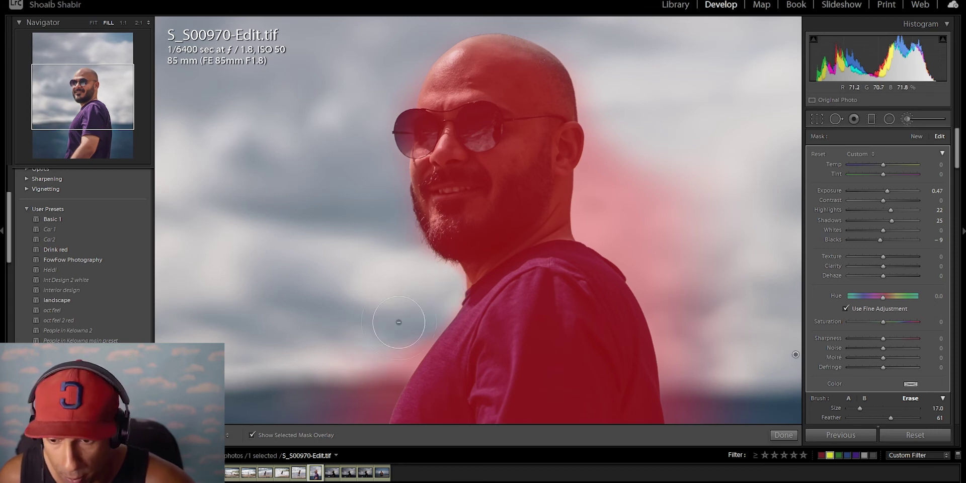
pyautogui.click(366, 346)
pyautogui.moveTo(326, 347); pyautogui.dragTo(344, 116)
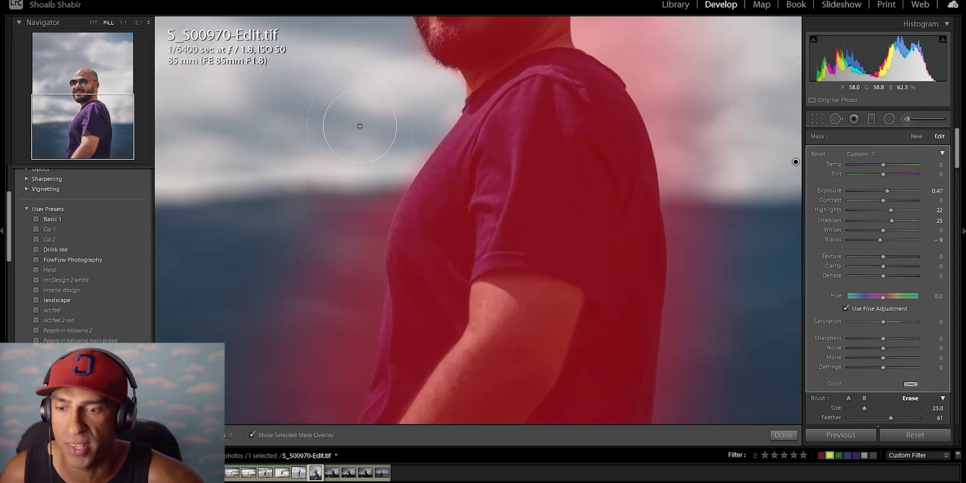
pyautogui.moveTo(368, 144)
pyautogui.mouseDown()
pyautogui.moveTo(280, 255)
pyautogui.moveTo(367, 147)
pyautogui.moveTo(302, 241)
pyautogui.moveTo(332, 238)
pyautogui.moveTo(315, 282)
pyautogui.moveTo(317, 274)
pyautogui.moveTo(252, 308)
pyautogui.moveTo(291, 350)
pyautogui.moveTo(330, 263)
pyautogui.moveTo(317, 300)
pyautogui.moveTo(330, 280)
pyautogui.moveTo(327, 334)
pyautogui.moveTo(334, 330)
pyautogui.moveTo(274, 401)
pyautogui.moveTo(304, 319)
pyautogui.mouseUp()
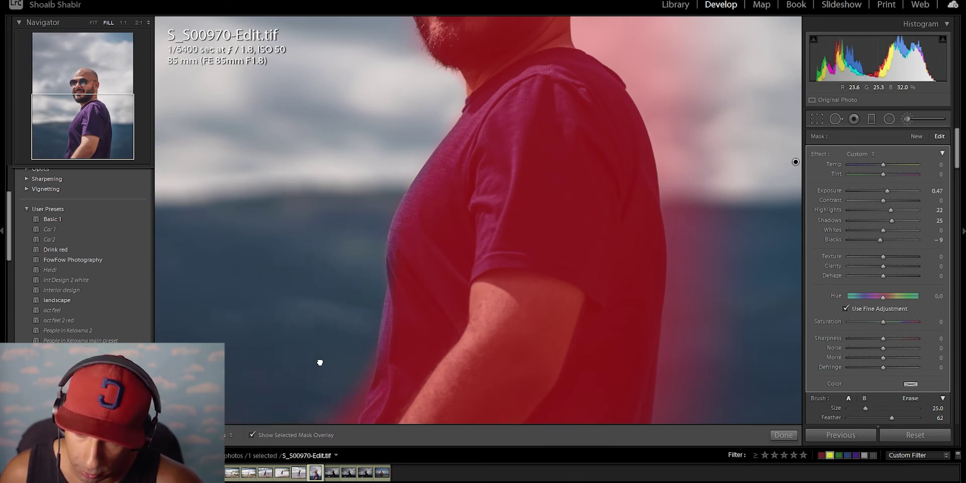
# Step: Inspect the mask around the man's head and body at the Fit, Fill, 1:1 and 2:1 zoom levels
pyautogui.scroll(5, 276, 340)
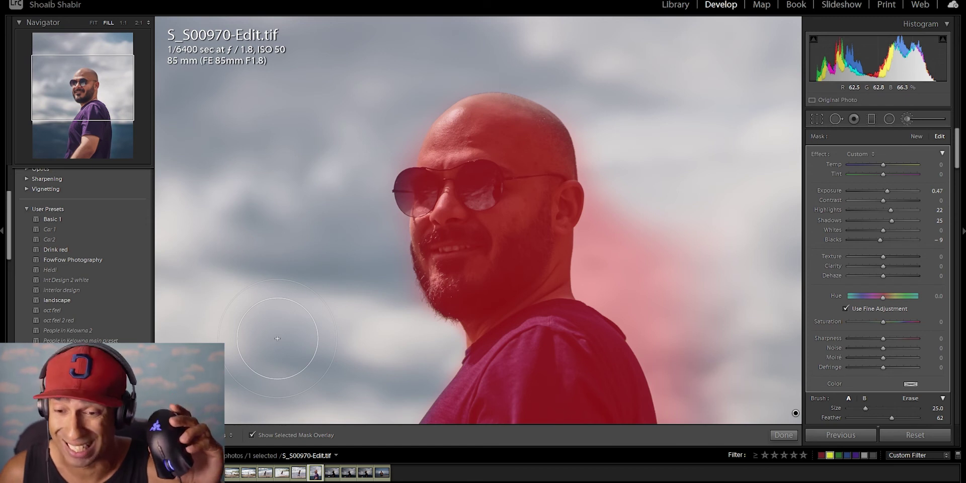
pyautogui.press('z')
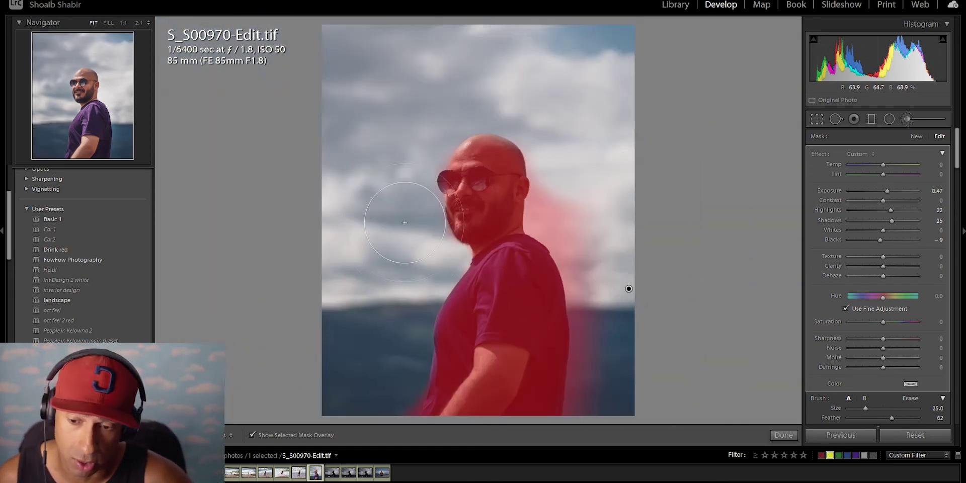
pyautogui.press('z')
pyautogui.press('z')
pyautogui.press('z')
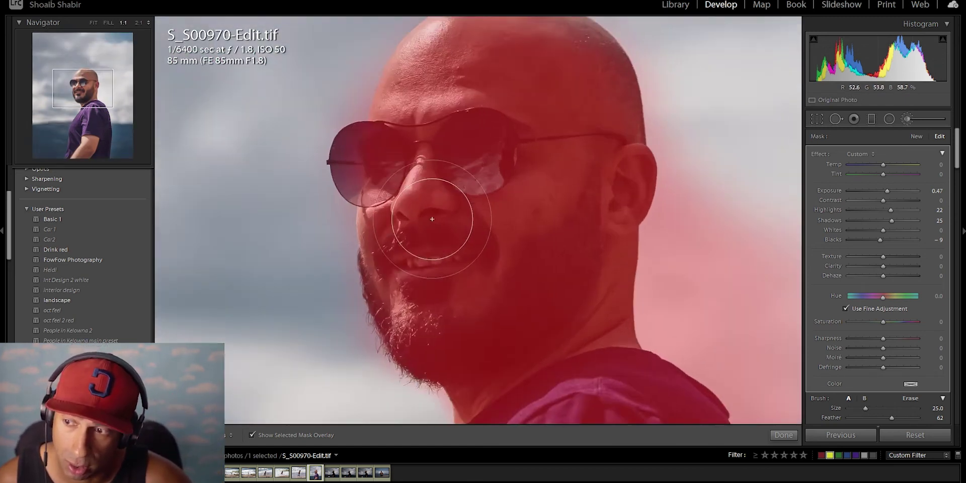
pyautogui.press('z')
pyautogui.press('z')
pyautogui.press('z')
pyautogui.press('z')
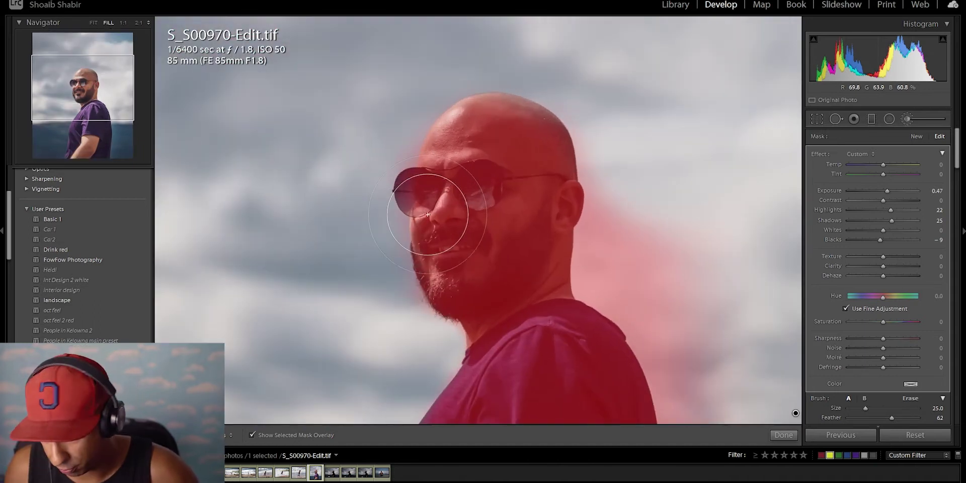
pyautogui.click(123, 23)
pyautogui.click(138, 22)
pyautogui.click(108, 23)
pyautogui.click(93, 22)
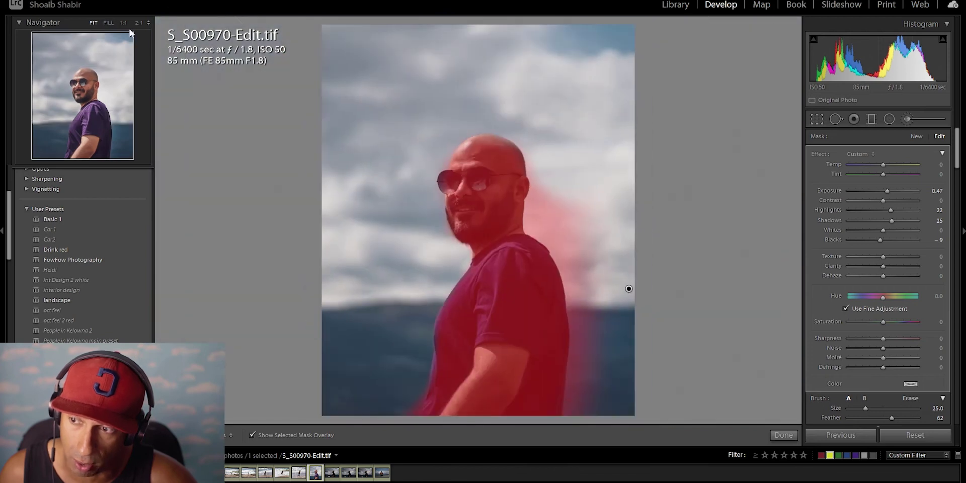
pyautogui.press('z')
pyautogui.press('z')
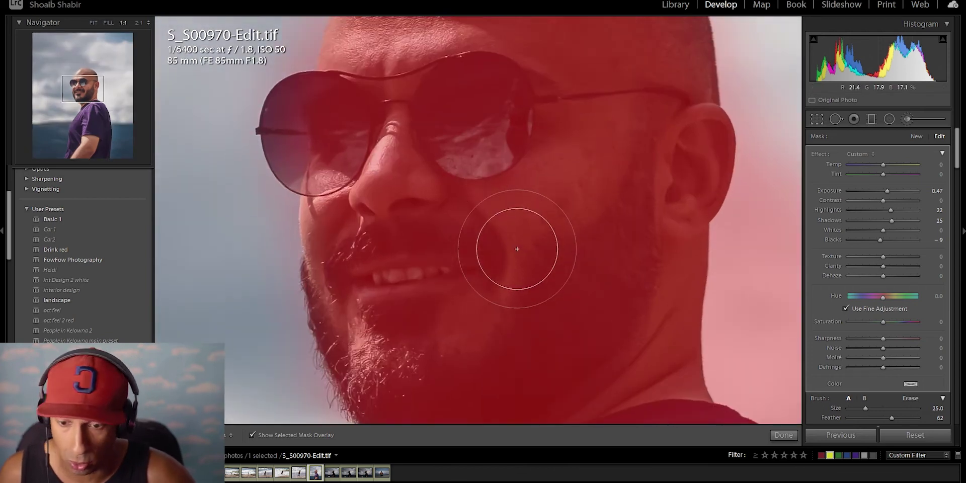
pyautogui.press('z')
# Step: Erase the mask spill from the background behind the man's back, shoulder and neck
pyautogui.press('alt')
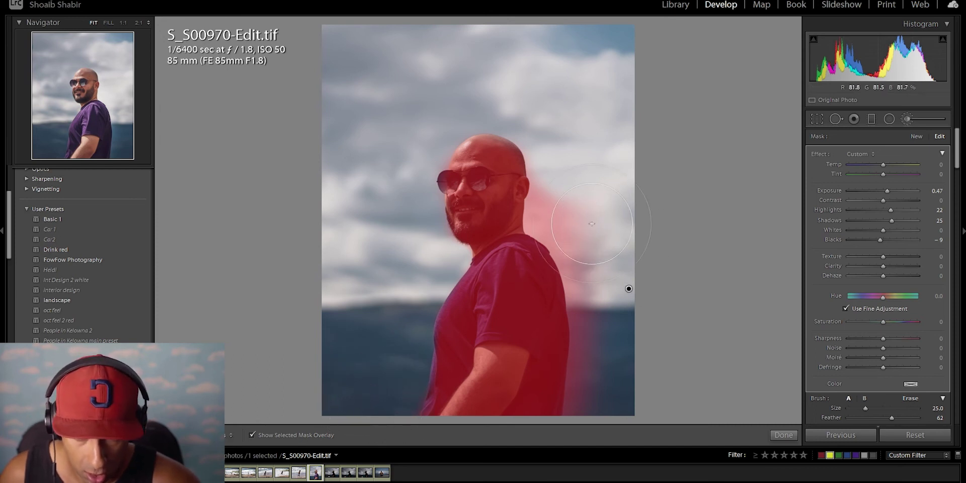
pyautogui.press('z')
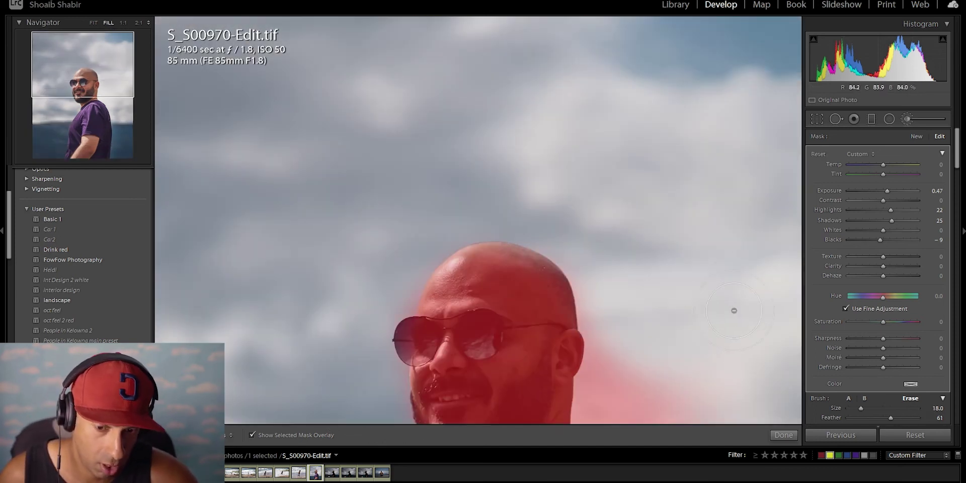
pyautogui.scroll(-5, 637, 281)
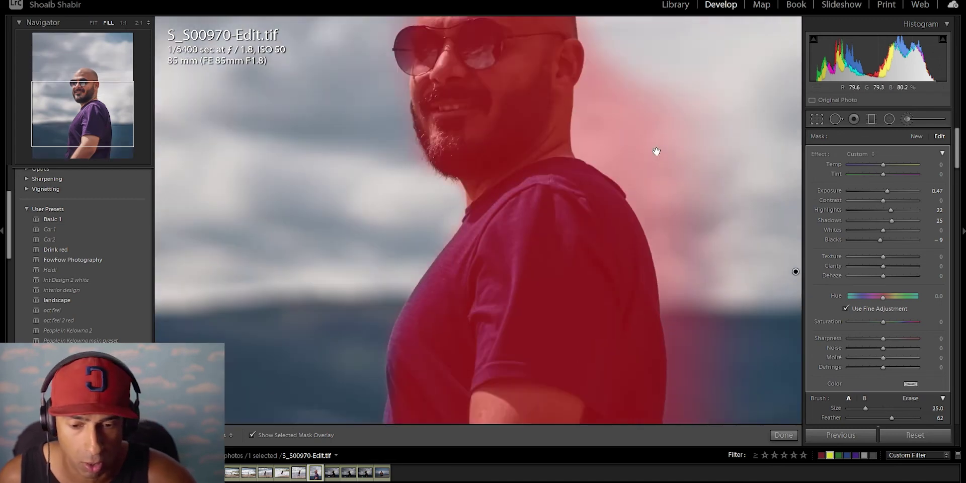
pyautogui.scroll(-1, 726, 370)
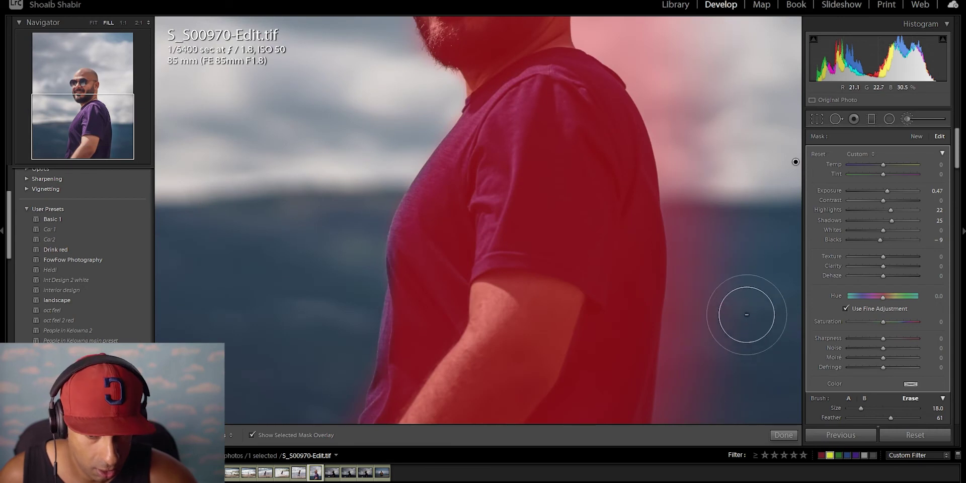
pyautogui.press('alt')
pyautogui.moveTo(744, 225)
pyautogui.mouseDown()
pyautogui.moveTo(751, 277)
pyautogui.moveTo(736, 386)
pyautogui.moveTo(713, 452)
pyautogui.moveTo(741, 379)
pyautogui.moveTo(746, 297)
pyautogui.moveTo(734, 77)
pyautogui.moveTo(721, 114)
pyautogui.moveTo(701, 108)
pyautogui.mouseUp()
pyautogui.moveTo(743, 136); pyautogui.dragTo(720, 364)
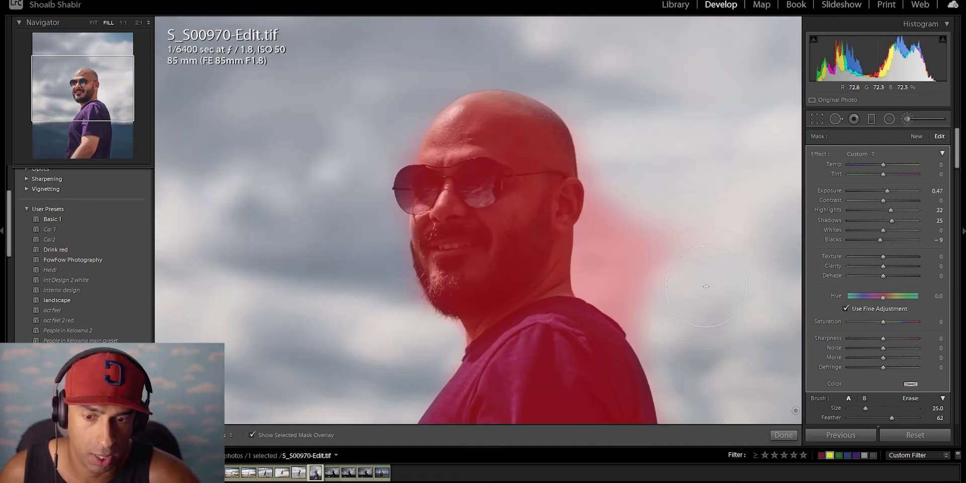
pyautogui.moveTo(684, 229); pyautogui.dragTo(673, 239)
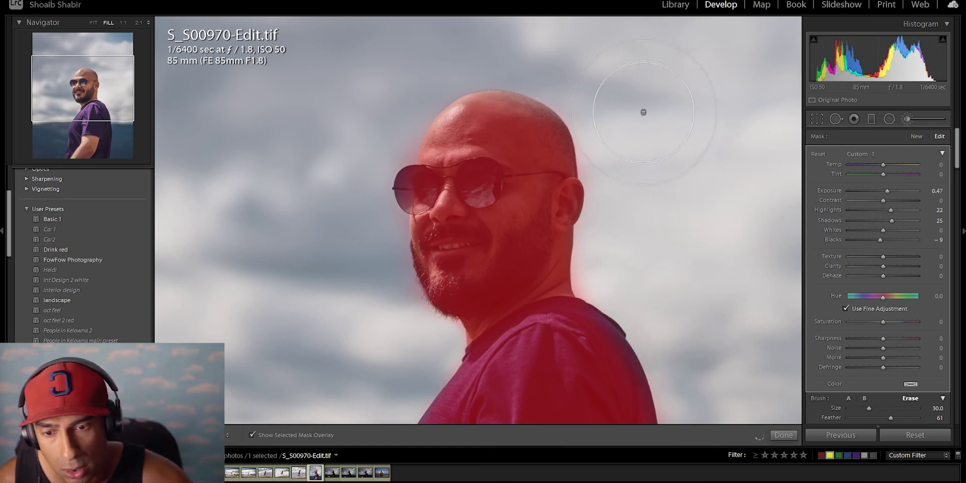
# Step: Check the cleaned mask's coverage over the man's shoulder and shirt at several zoom levels
pyautogui.scroll(-3, 492, 155)
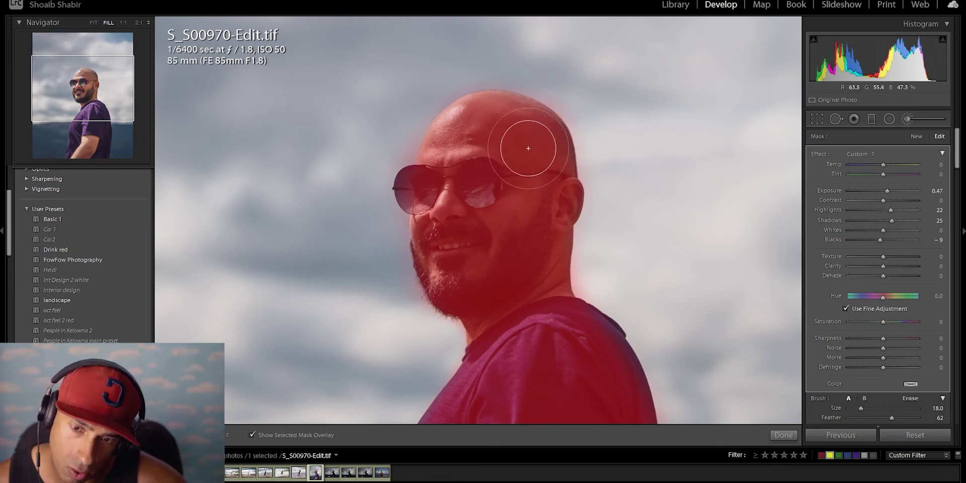
pyautogui.moveTo(571, 392); pyautogui.dragTo(555, 195)
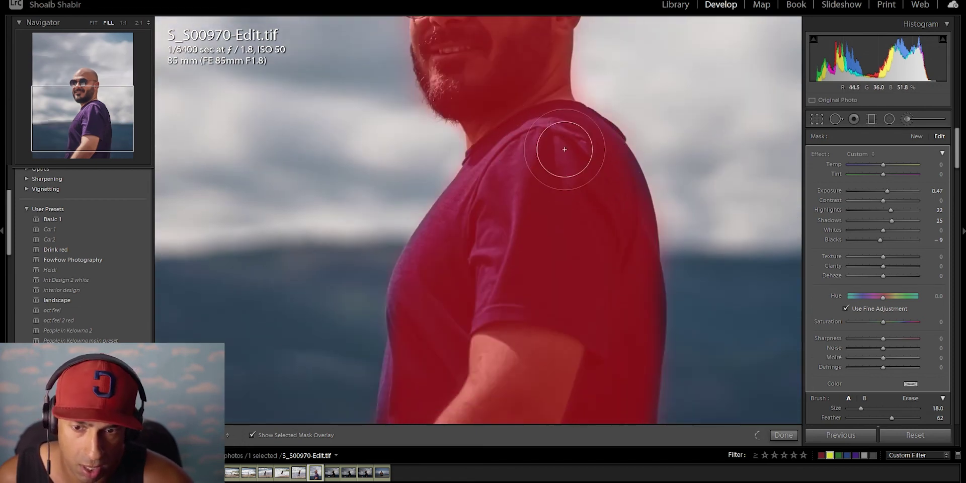
pyautogui.click(94, 22)
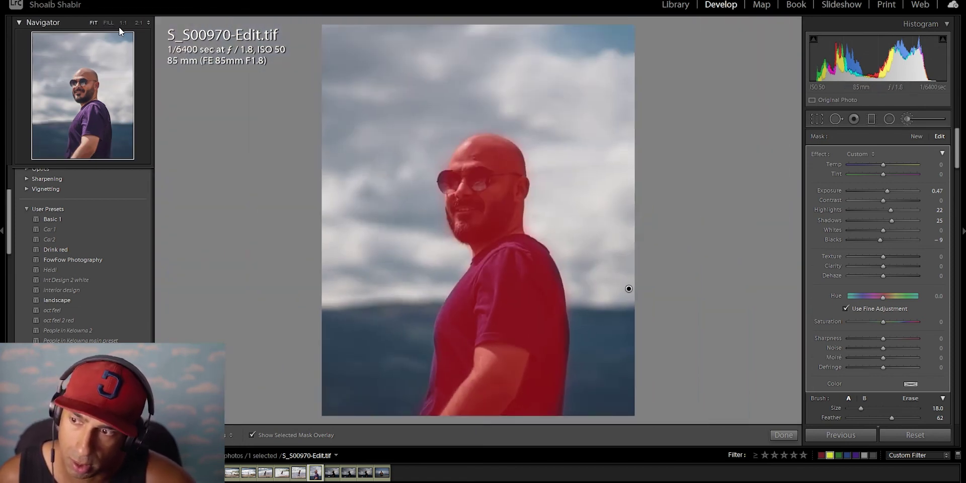
pyautogui.click(136, 23)
pyautogui.click(123, 23)
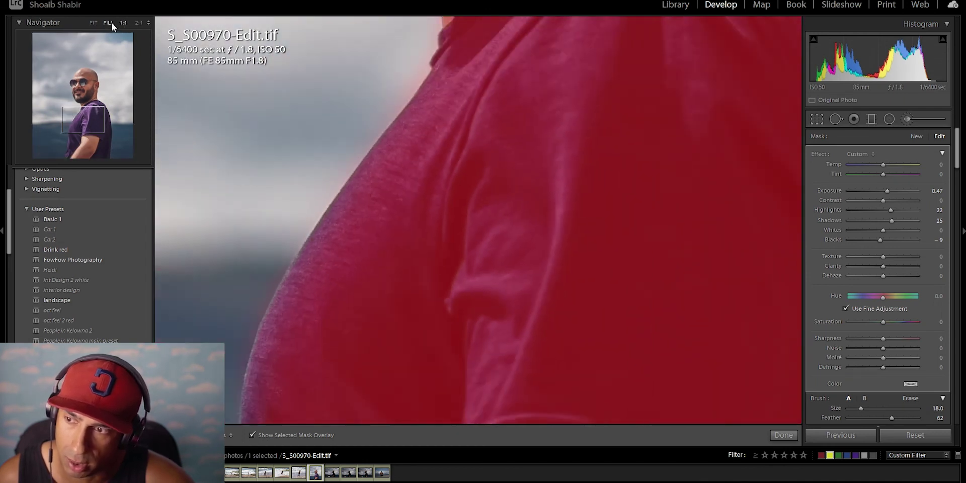
pyautogui.click(108, 23)
pyautogui.click(93, 23)
pyautogui.click(123, 22)
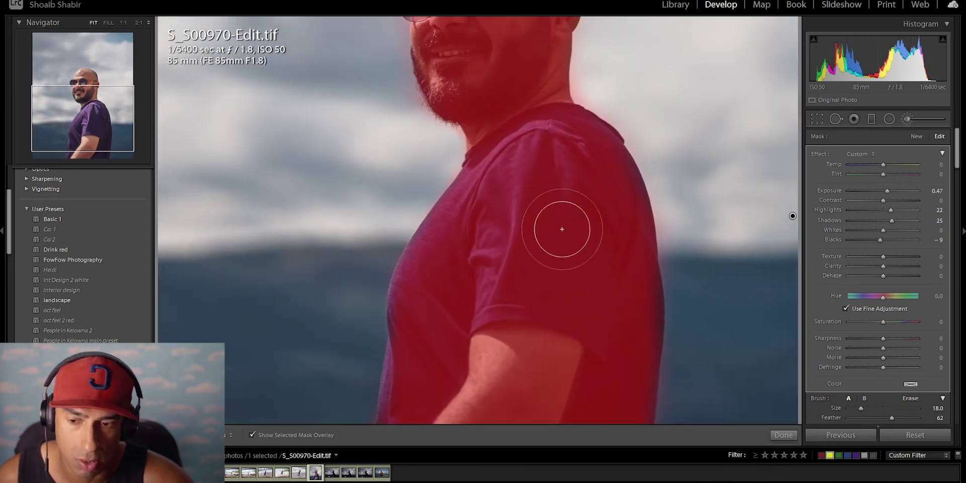
# Step: Check the mask's coverage and paint over the man's shoulder, back and shirt with the brush at size 21
pyautogui.hotkey('ctrl', '=')
pyautogui.press('z')
pyautogui.press('z')
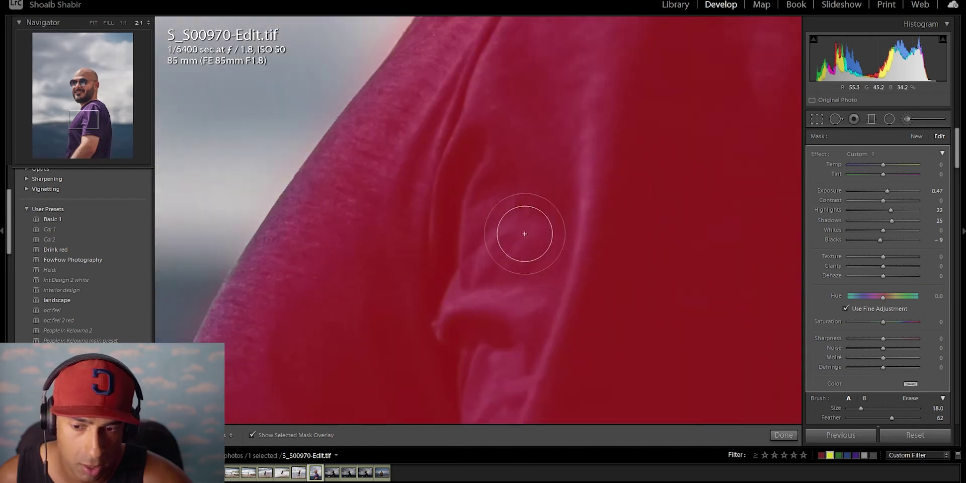
pyautogui.press('z')
pyautogui.press('z')
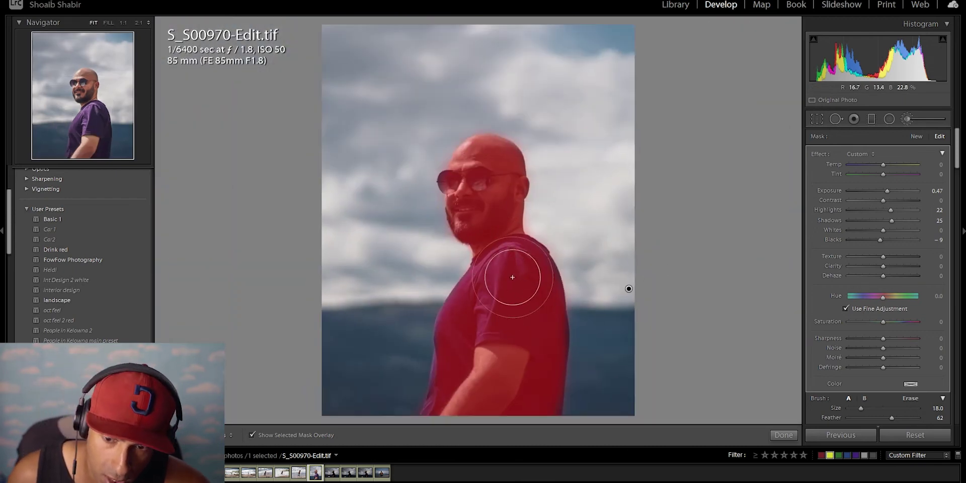
pyautogui.hotkey('ctrl', '=')
pyautogui.moveTo(567, 261); pyautogui.dragTo(459, 204)
pyautogui.press(']')
pyautogui.moveTo(571, 113)
pyautogui.mouseDown()
pyautogui.moveTo(598, 160)
pyautogui.moveTo(613, 136)
pyautogui.moveTo(627, 251)
pyautogui.moveTo(618, 227)
pyautogui.moveTo(624, 258)
pyautogui.moveTo(620, 287)
pyautogui.mouseUp()
pyautogui.moveTo(546, 220); pyautogui.dragTo(579, 239)
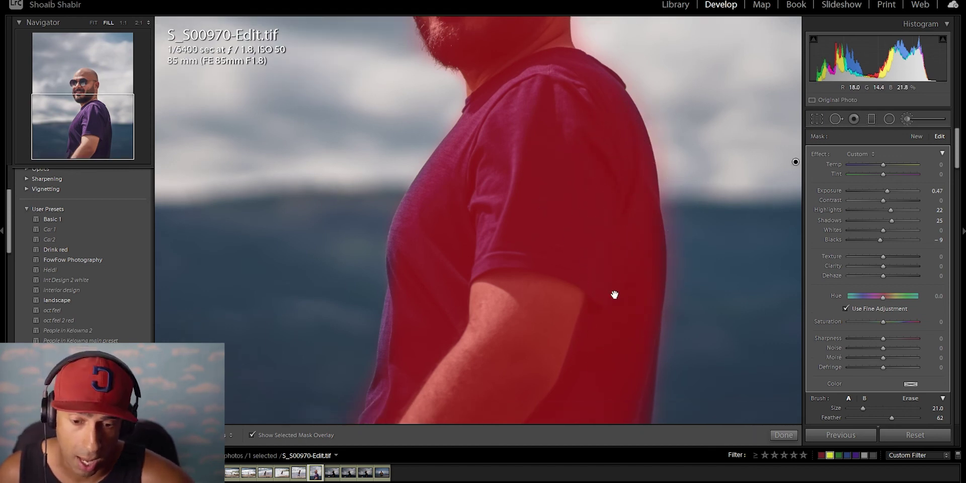
# Step: Build up the mask over the man's sleeve, arm and lower shirt
pyautogui.moveTo(620, 302); pyautogui.dragTo(614, 323)
pyautogui.moveTo(571, 362); pyautogui.dragTo(563, 179)
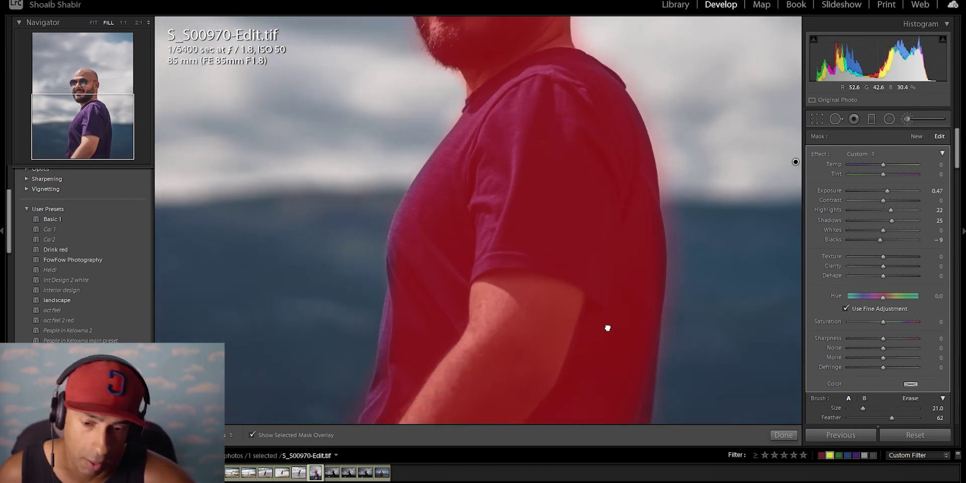
pyautogui.moveTo(609, 202); pyautogui.dragTo(567, 255)
pyautogui.moveTo(554, 330); pyautogui.dragTo(558, 273)
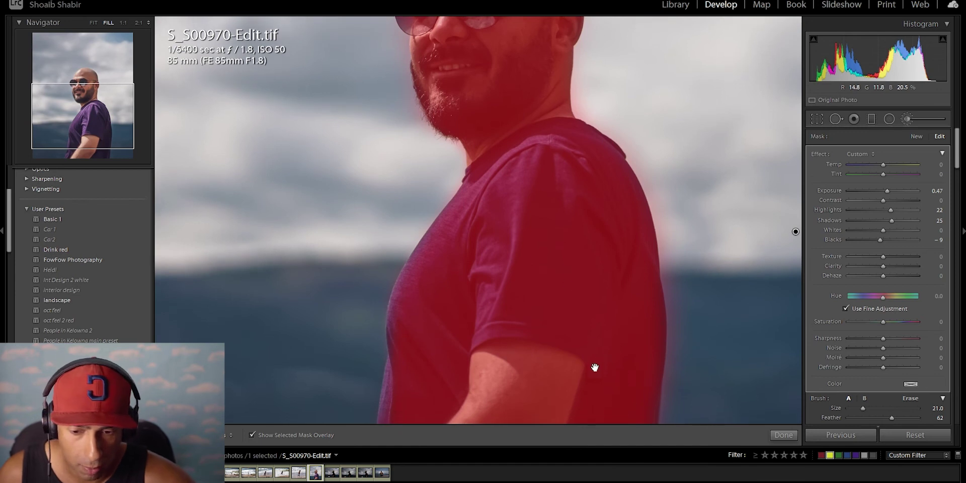
pyautogui.moveTo(599, 357); pyautogui.dragTo(584, 277)
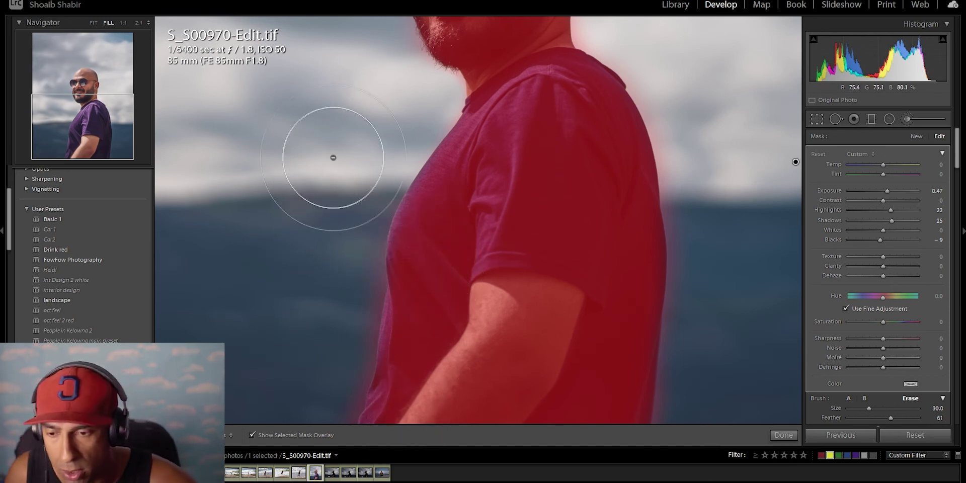
# Step: Reduce the Erase brush size to 17 and review the mask's edges around the man's body, neck and head
pyautogui.press('alt')
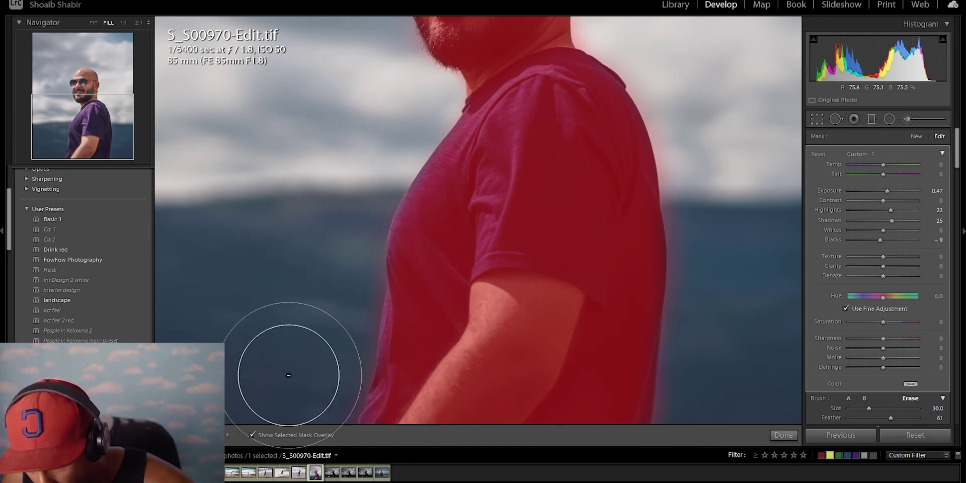
pyautogui.scroll(-3, 719, 202)
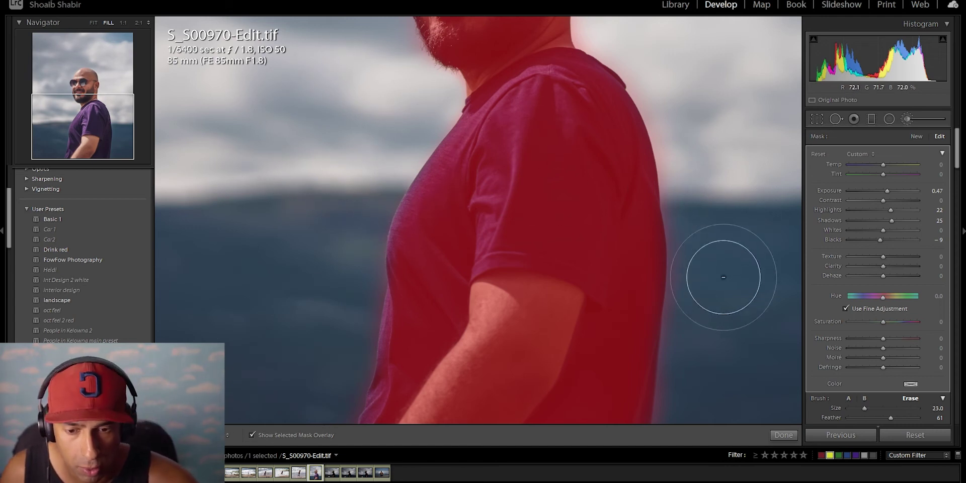
pyautogui.moveTo(610, 125)
pyautogui.mouseDown()
pyautogui.moveTo(669, 126)
pyautogui.moveTo(637, 327)
pyautogui.mouseUp()
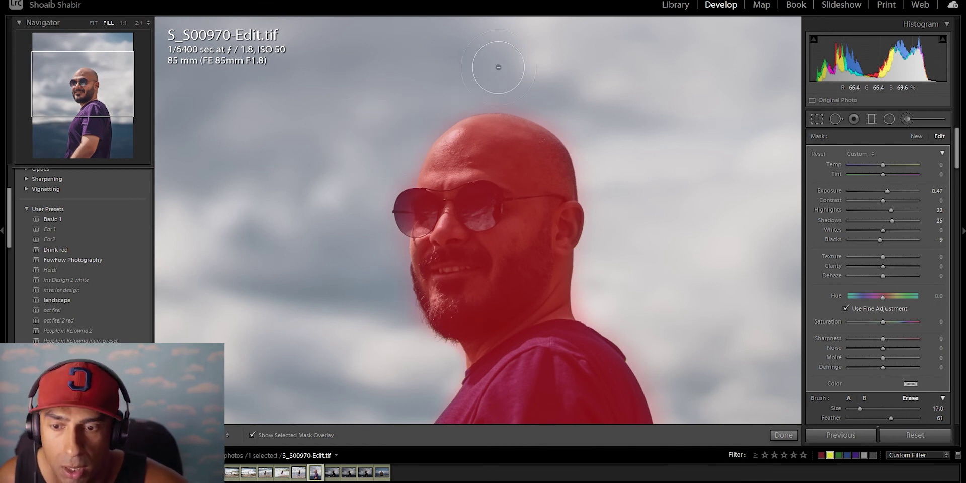
pyautogui.press('z')
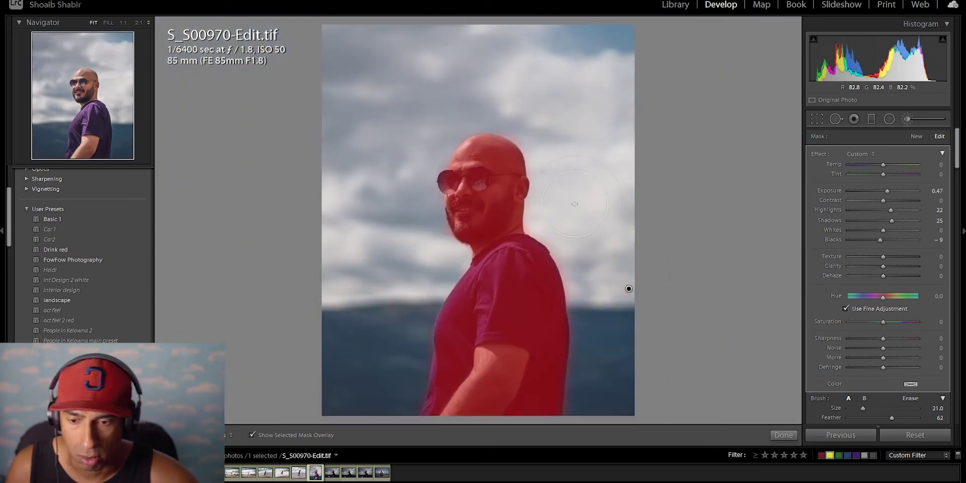
pyautogui.press('z')
pyautogui.moveTo(560, 377); pyautogui.dragTo(549, 284)
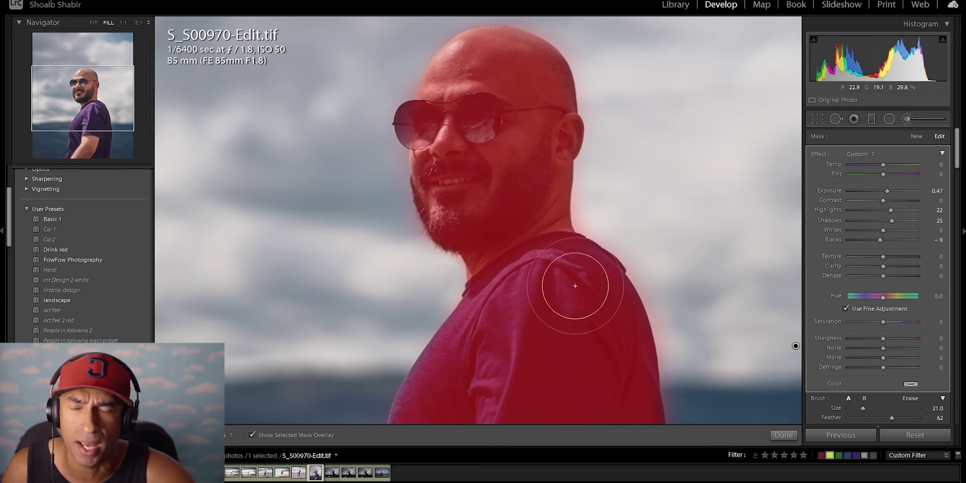
pyautogui.scroll(-5, 559, 312)
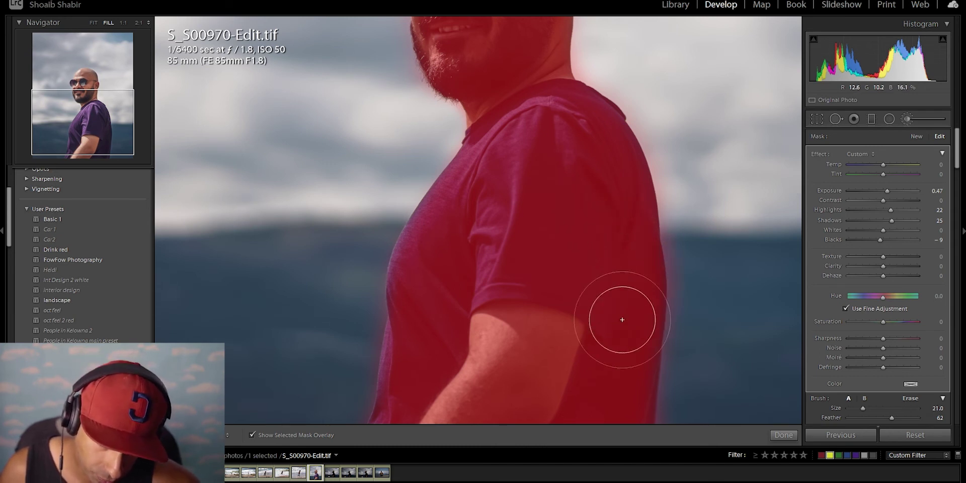
pyautogui.press('z')
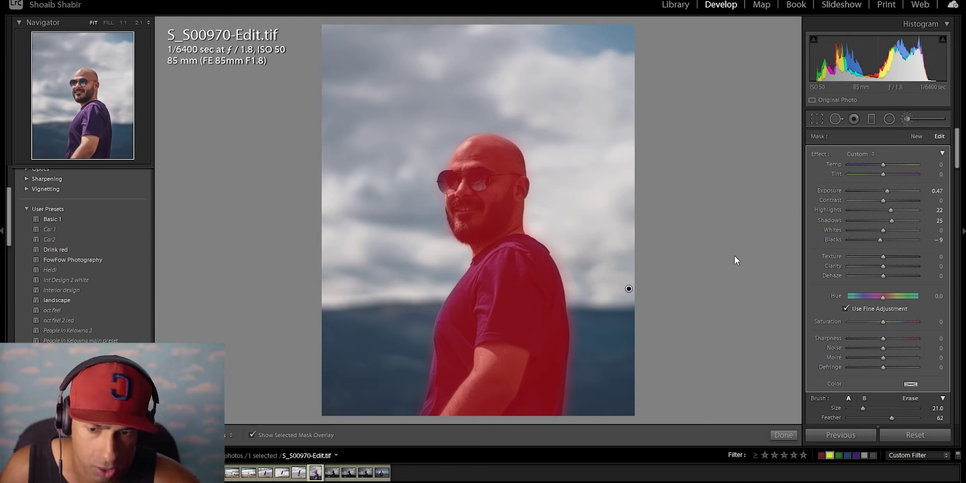
# Step: Hide the mask overlay and reset the brush's Blacks, Shadows, Highlights and Exposure to 0
pyautogui.press('o')
pyautogui.doubleClick(880, 240)
pyautogui.doubleClick(891, 221)
pyautogui.doubleClick(890, 211)
pyautogui.doubleClick(888, 191)
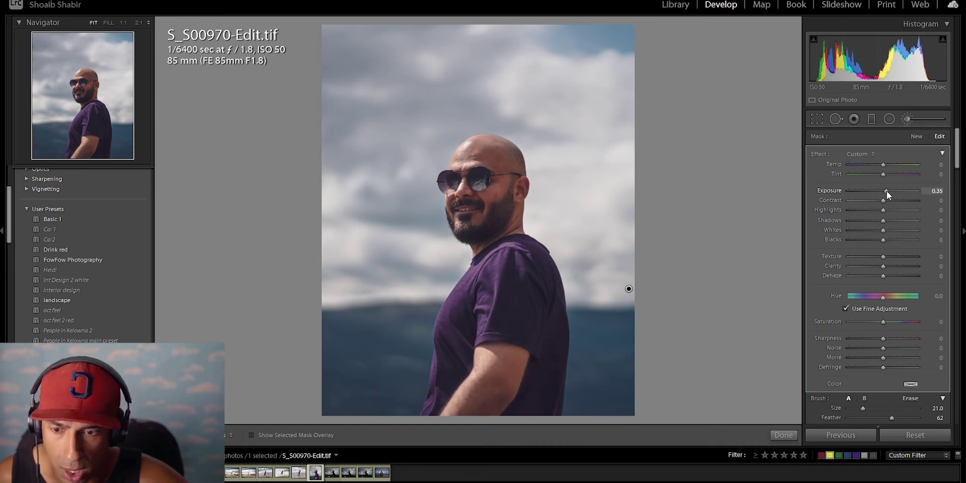
# Step: Try the brush Exposure at 0.18 and 0.47, checking the mask overlay in between
pyautogui.moveTo(882, 191); pyautogui.dragTo(885, 190)
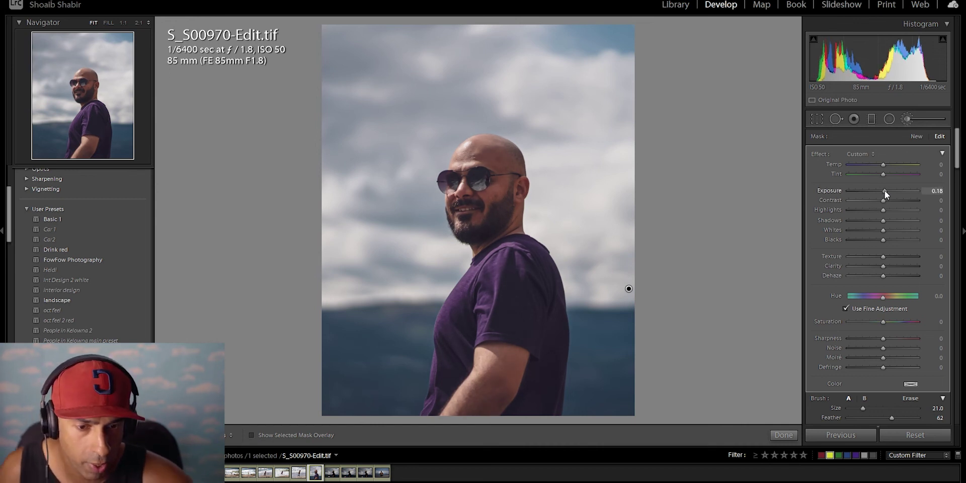
pyautogui.press('o')
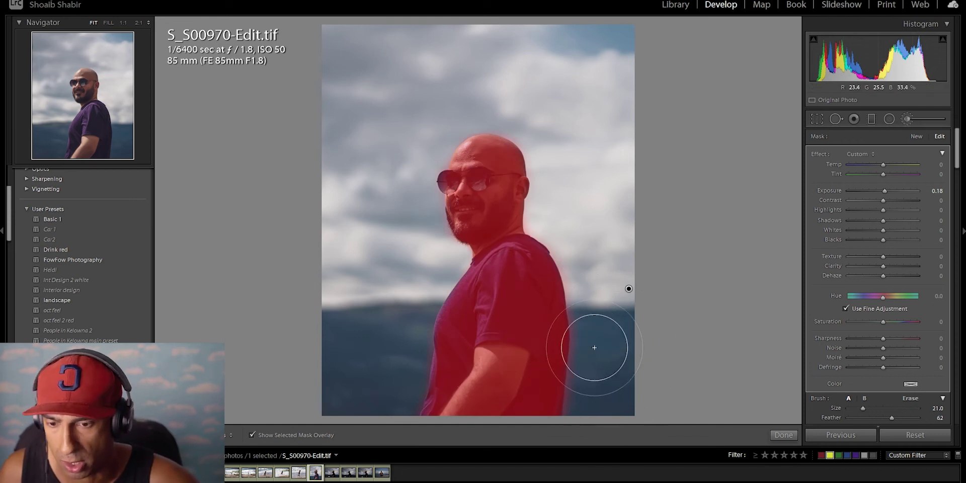
pyautogui.press('o')
pyautogui.moveTo(885, 192); pyautogui.dragTo(886, 191)
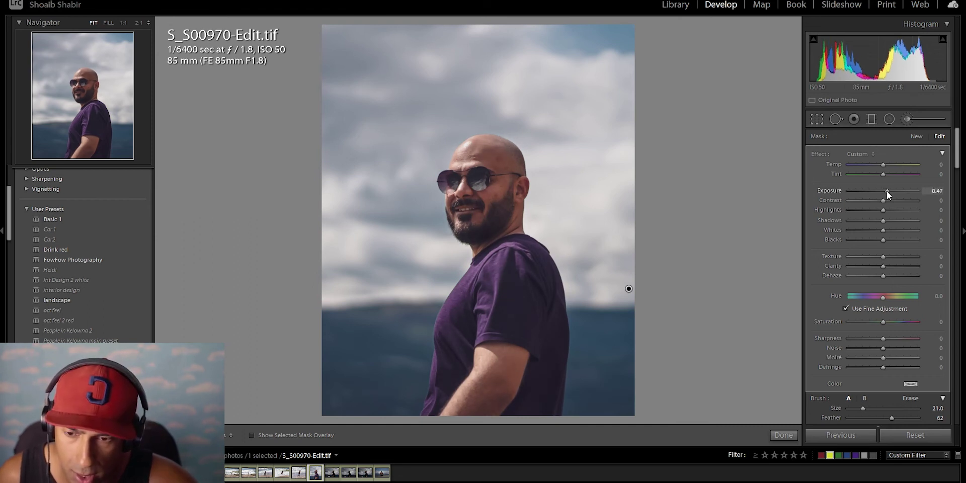
# Step: Set the brush mask to Exposure 0.18, Highlights 34, Shadows 15 and Blacks -4
pyautogui.doubleClick(886, 191)
pyautogui.moveTo(883, 209); pyautogui.dragTo(895, 211)
pyautogui.moveTo(883, 240); pyautogui.dragTo(886, 191)
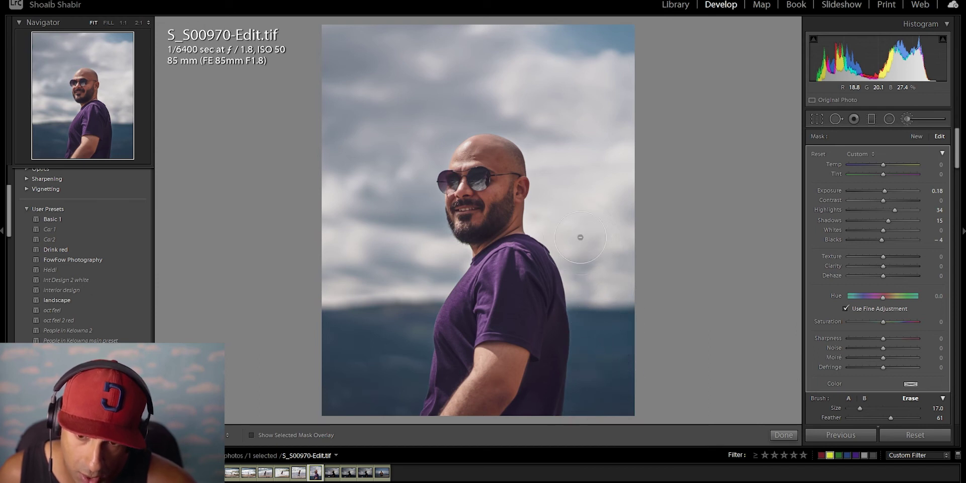
# Step: Inspect the brightened man's head, shirt and arm edges up close with the mask overlay hidden
pyautogui.press('z')
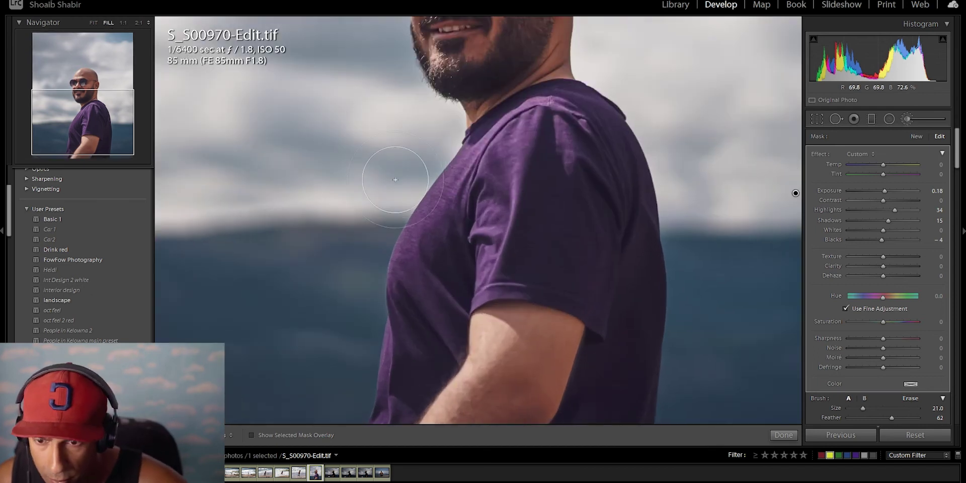
pyautogui.scroll(8, 406, 244)
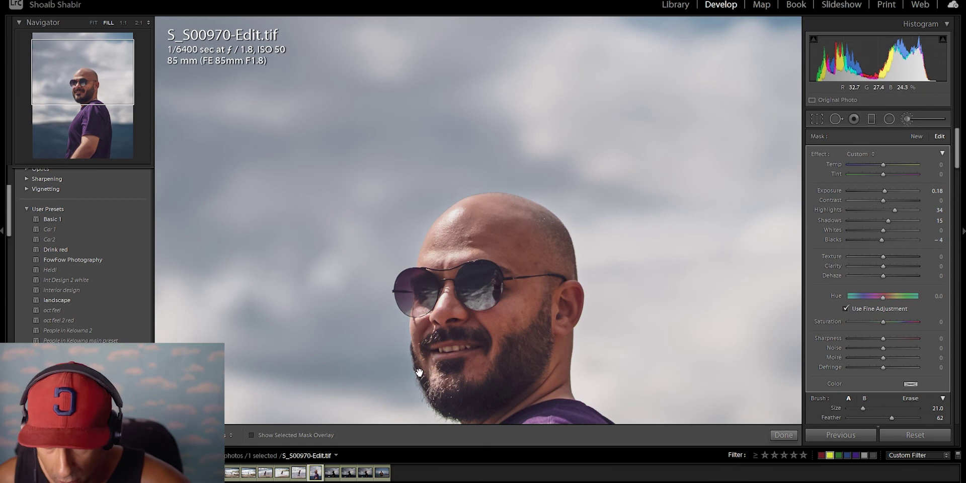
pyautogui.scroll(-8, 419, 359)
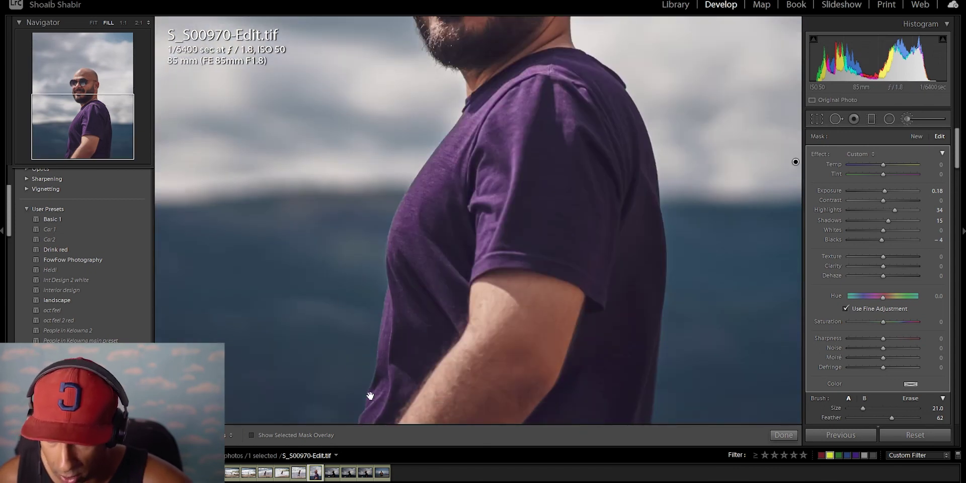
pyautogui.press('alt')
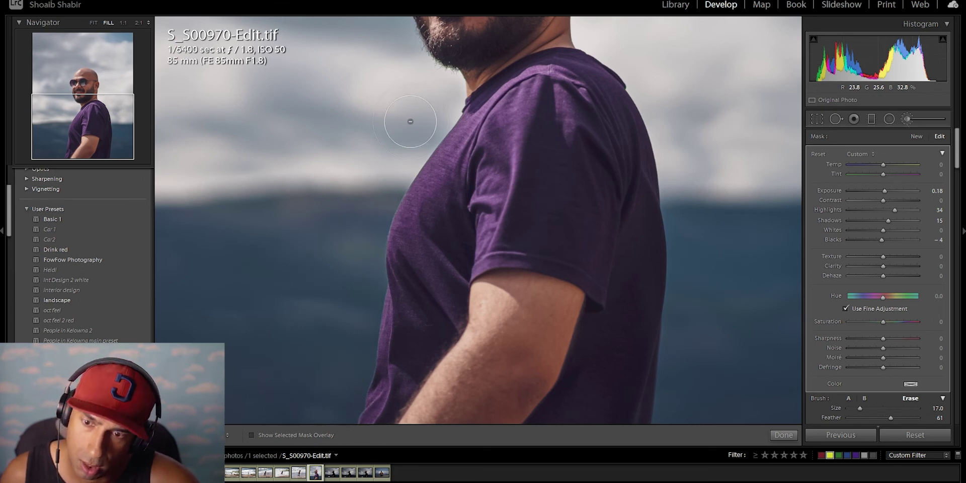
pyautogui.moveTo(437, 106); pyautogui.dragTo(572, 380)
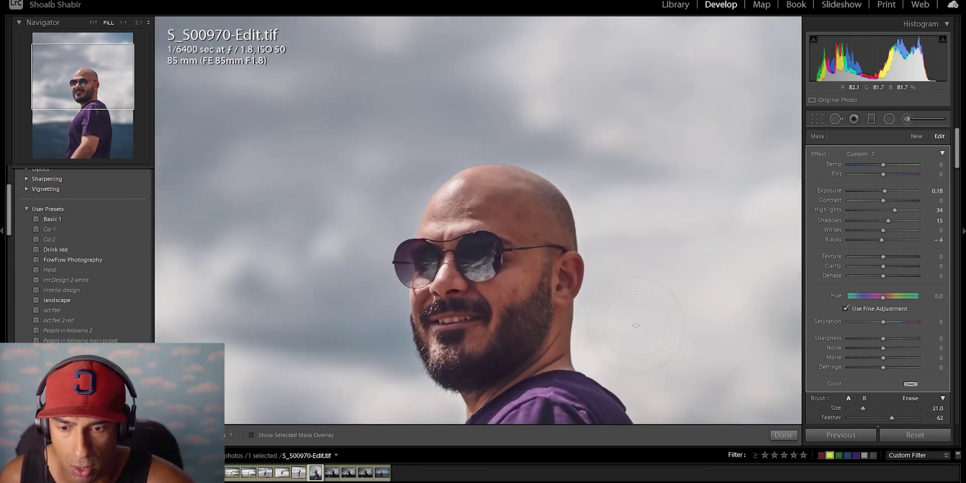
pyautogui.press('z')
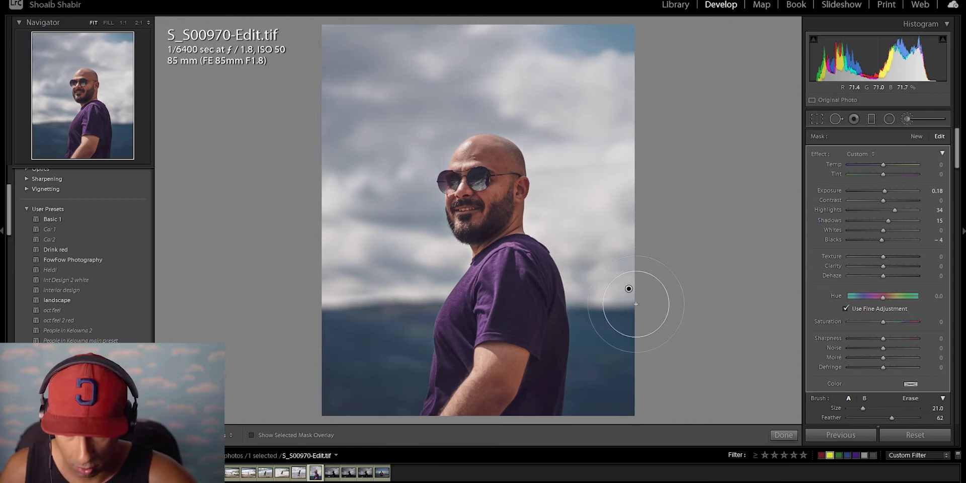
# Step: Compare the portrait with the brush adjustments turned off and on repeatedly, leaving them on
pyautogui.scroll(-3, 902, 366)
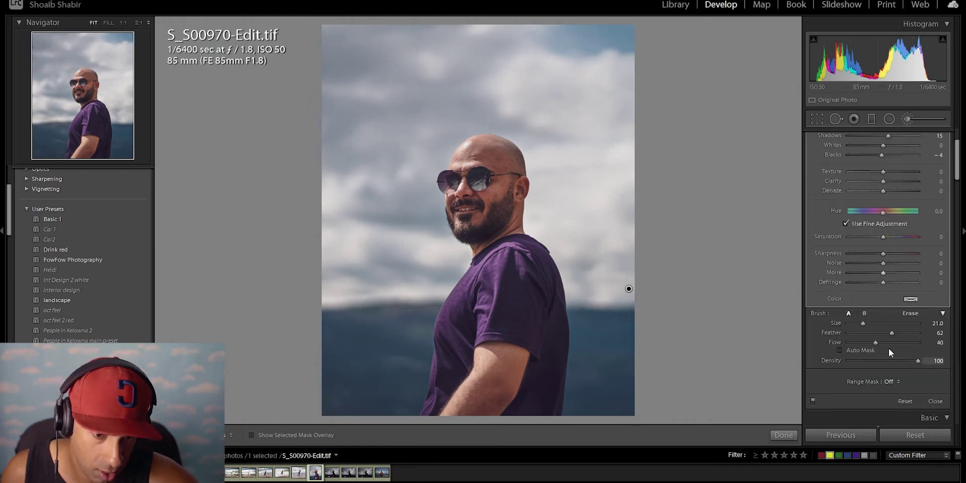
pyautogui.click(812, 400)
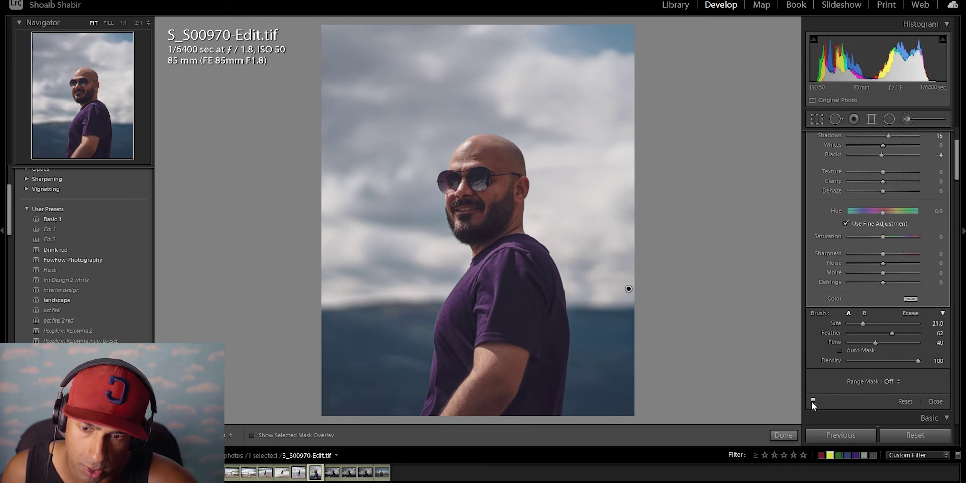
pyautogui.click(812, 400)
pyautogui.click(812, 400)
pyautogui.click(812, 399)
pyautogui.click(812, 400)
pyautogui.click(812, 400)
pyautogui.click(812, 400)
pyautogui.click(812, 400)
pyautogui.click(812, 400)
pyautogui.click(811, 400)
pyautogui.click(812, 400)
pyautogui.click(812, 400)
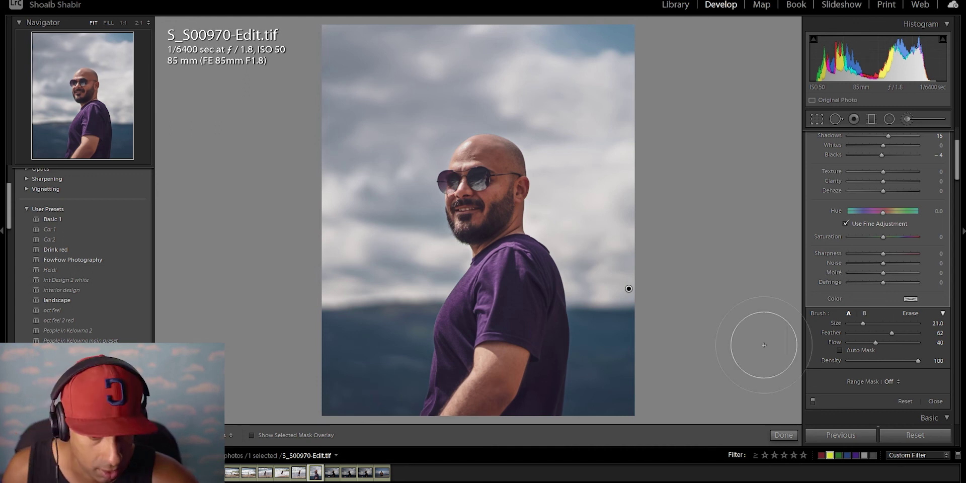
# Step: Close the Adjustment Brush and examine the man's face at the 1:1, Fill and Fit zoom levels
pyautogui.press('k')
pyautogui.press('z')
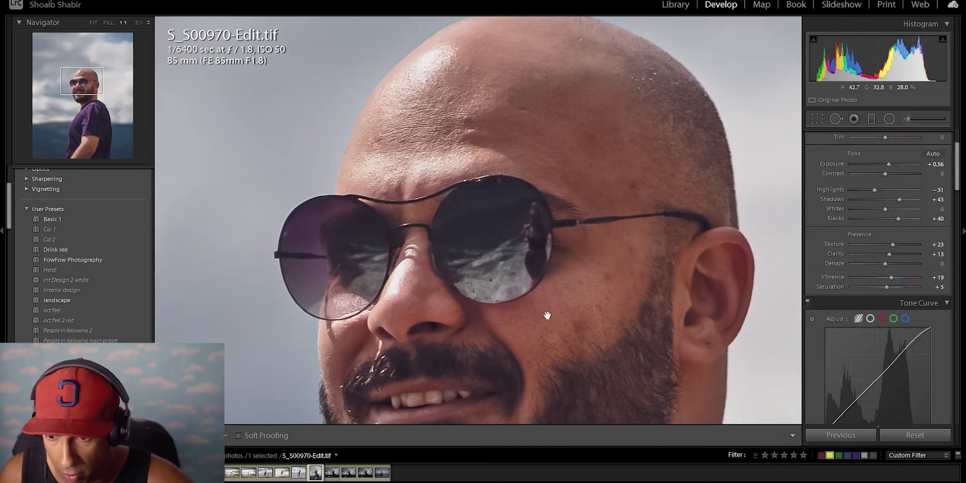
pyautogui.press('z')
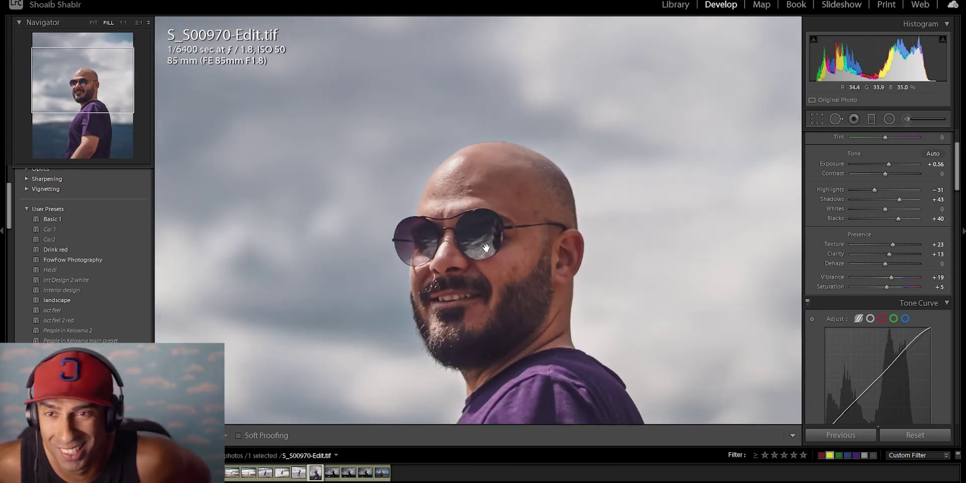
pyautogui.press('z')
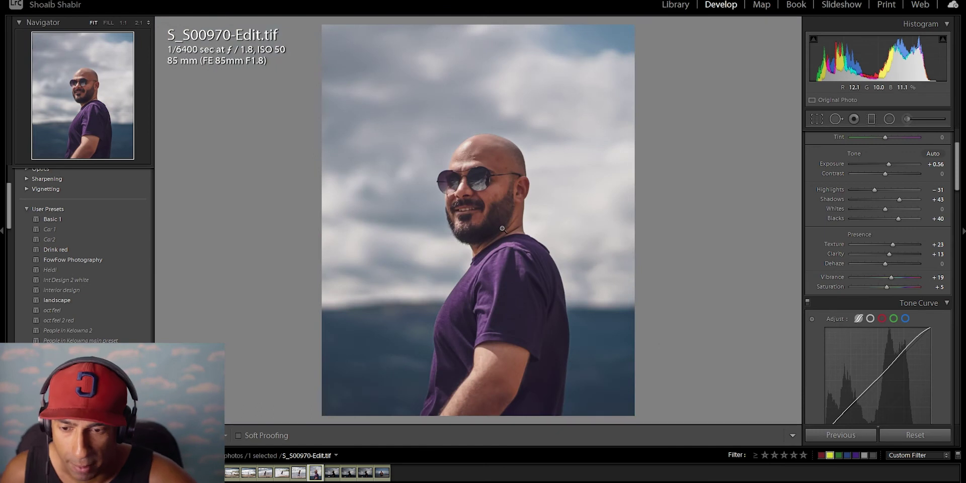
# Step: Add a new brush mask in the sky behind the man with Exposure 0.47 and Shadows, Highlights and Blacks at 0
pyautogui.press('k')
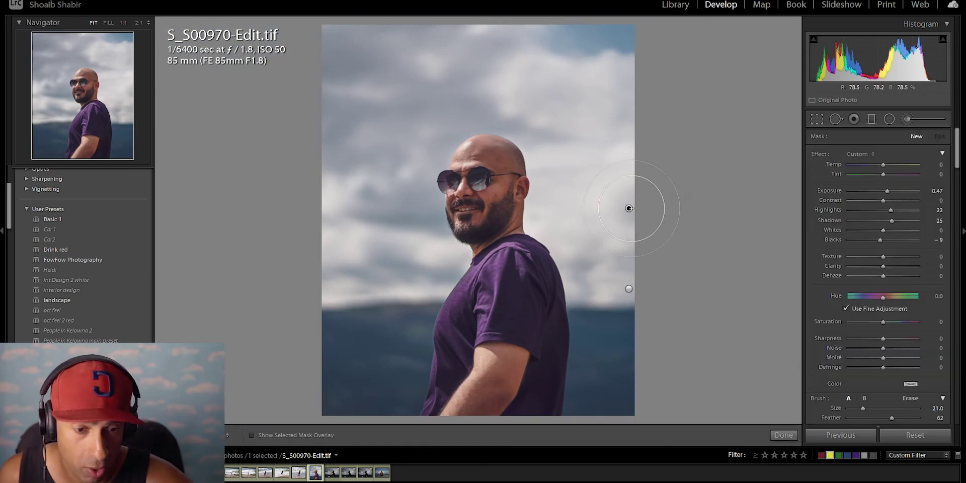
pyautogui.click(631, 209)
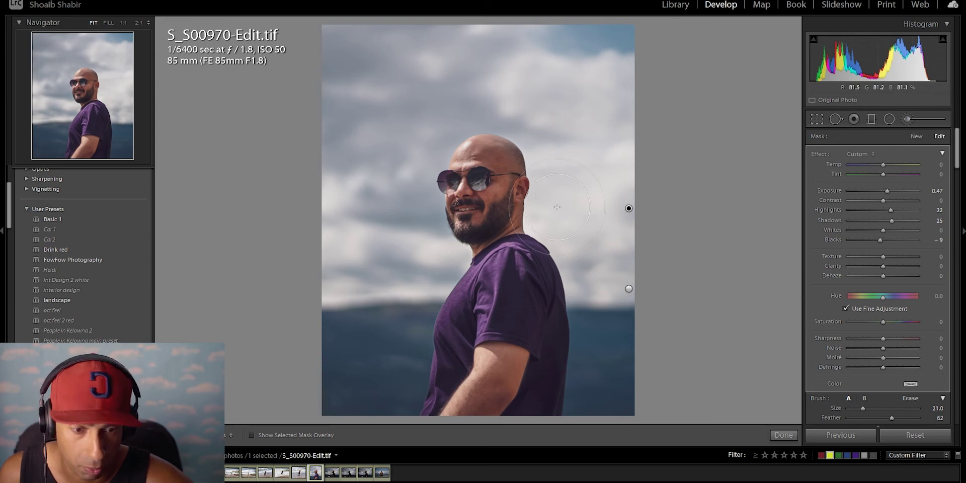
pyautogui.doubleClick(890, 220)
pyautogui.doubleClick(889, 210)
pyautogui.moveTo(882, 190); pyautogui.dragTo(885, 190)
pyautogui.doubleClick(881, 239)
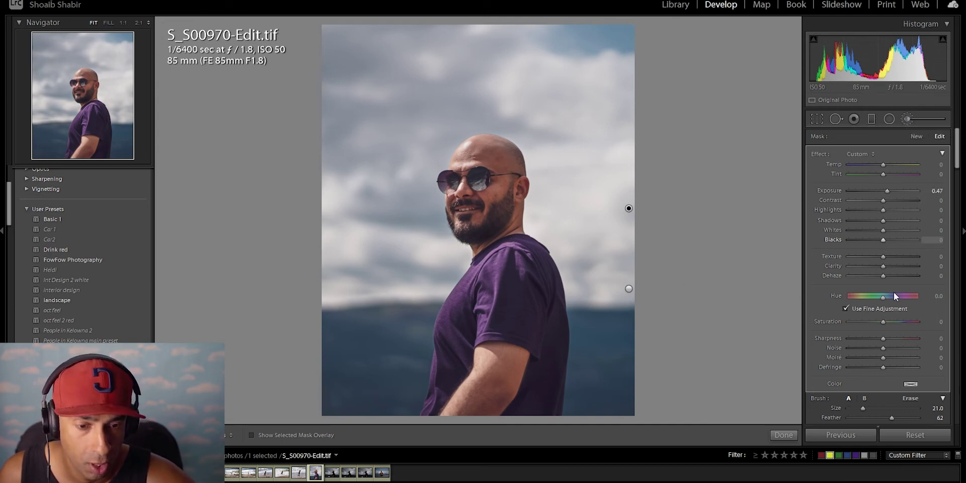
# Step: Reset all of the photo's develop settings to view the unedited original, and undo the reset
pyautogui.click(914, 441)
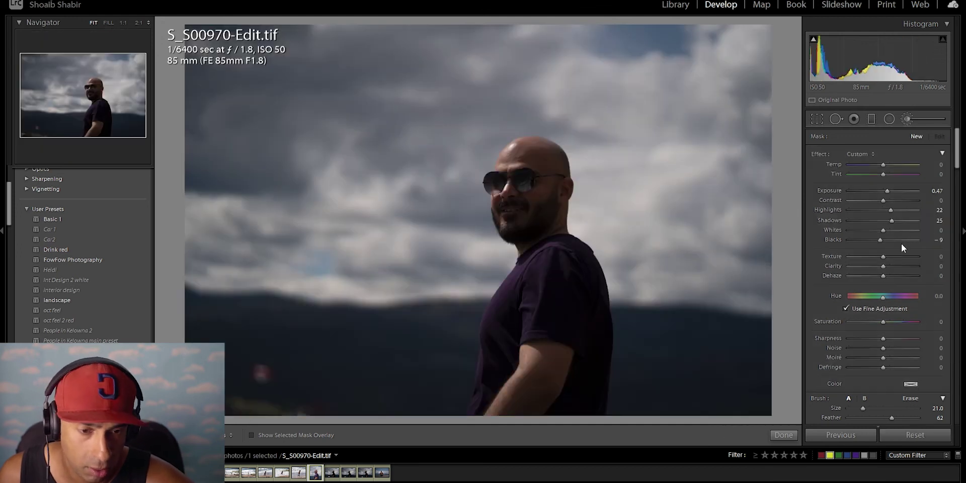
pyautogui.hotkey('ctrl', 'z')
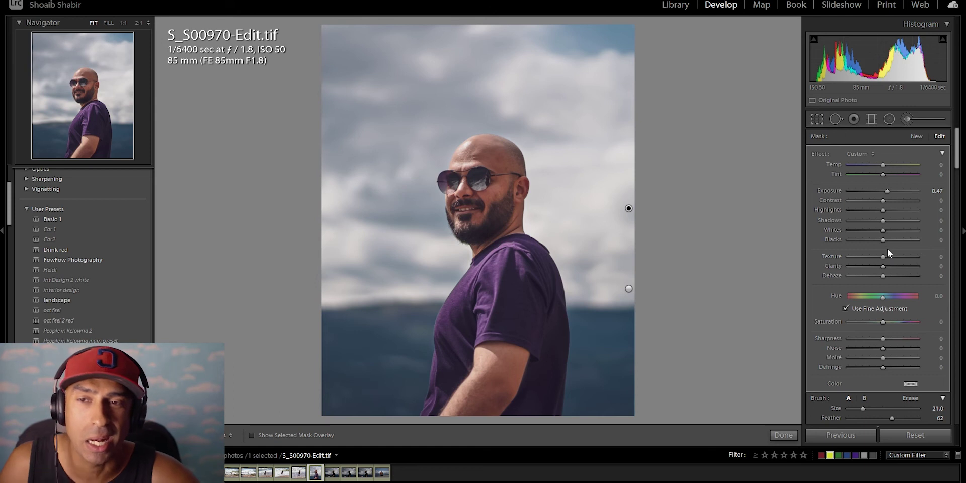
# Step: Reset all of the photo's brush adjustments, and undo the reset
pyautogui.scroll(-5, 909, 352)
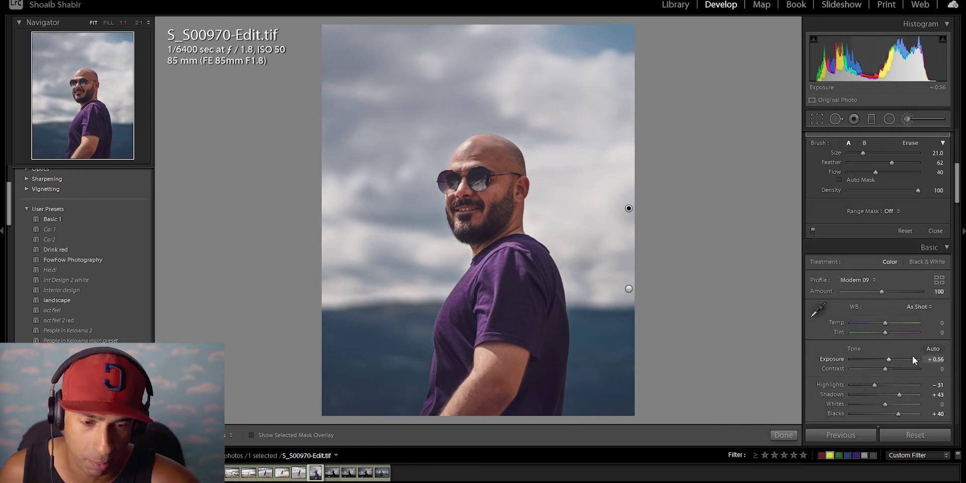
pyautogui.click(905, 317)
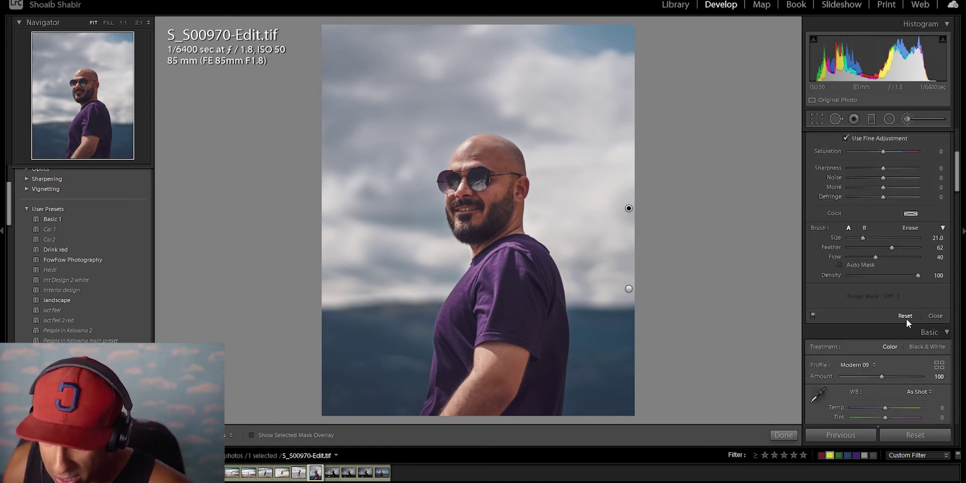
pyautogui.scroll(5, 905, 319)
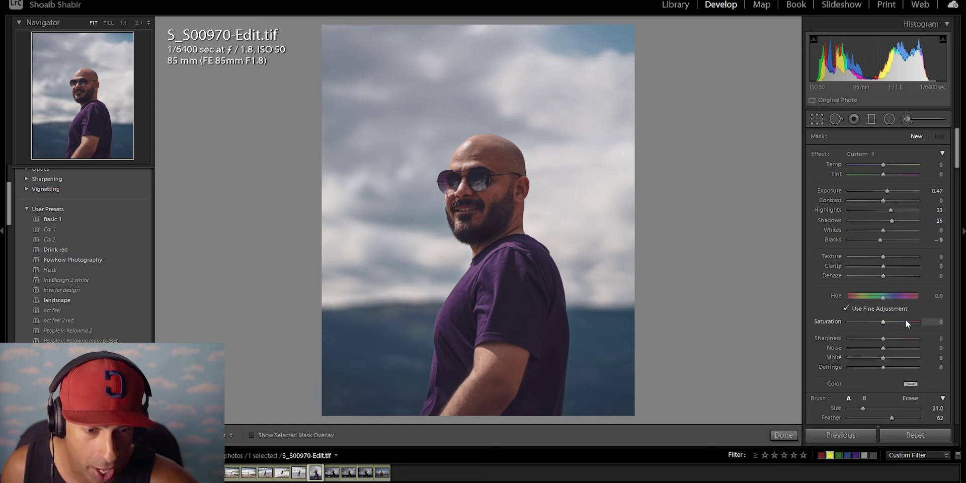
pyautogui.hotkey('ctrl', 'z')
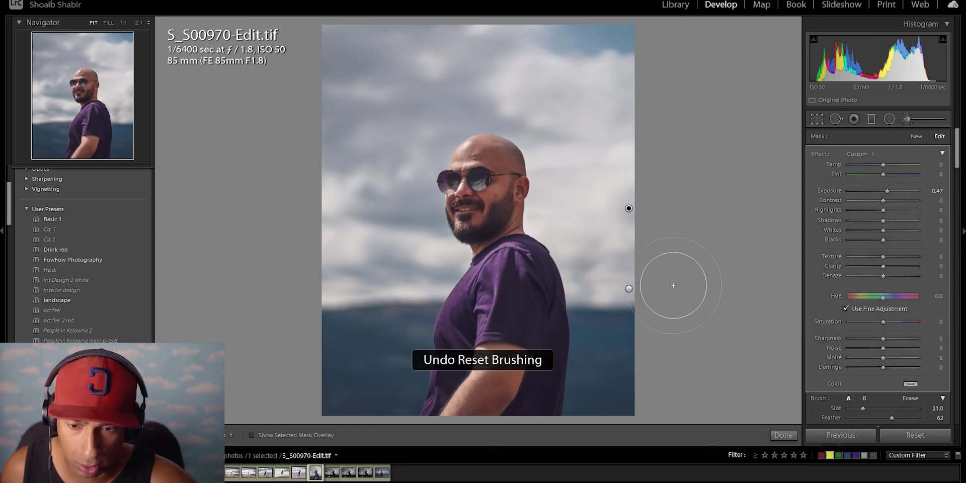
# Step: Check the coverage of the man's brightening mask, select the second brush mask over his head and set its Exposure to 0
pyautogui.click(628, 289)
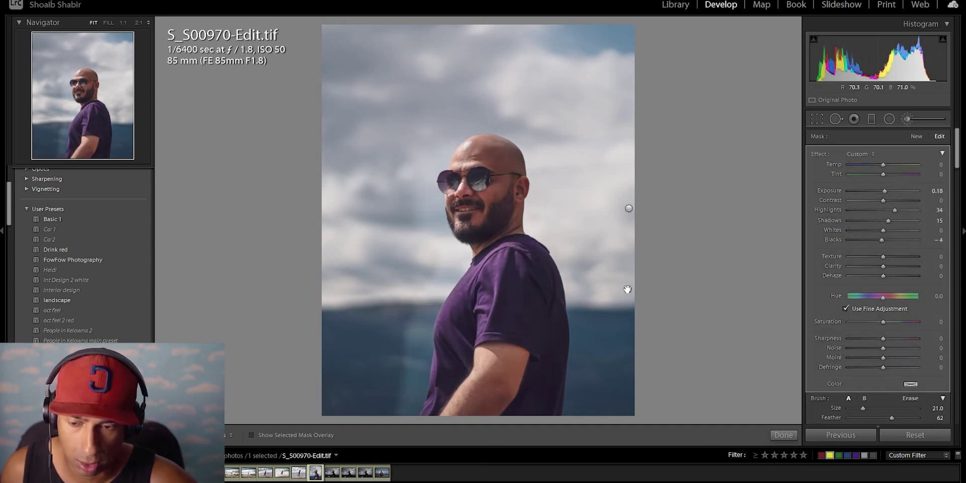
pyautogui.hotkey('ctrl', 'z')
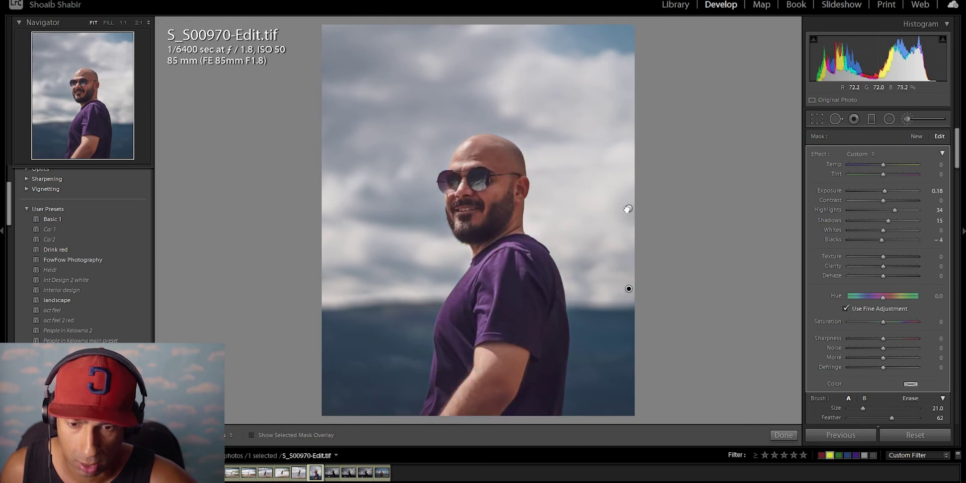
pyautogui.click(628, 289)
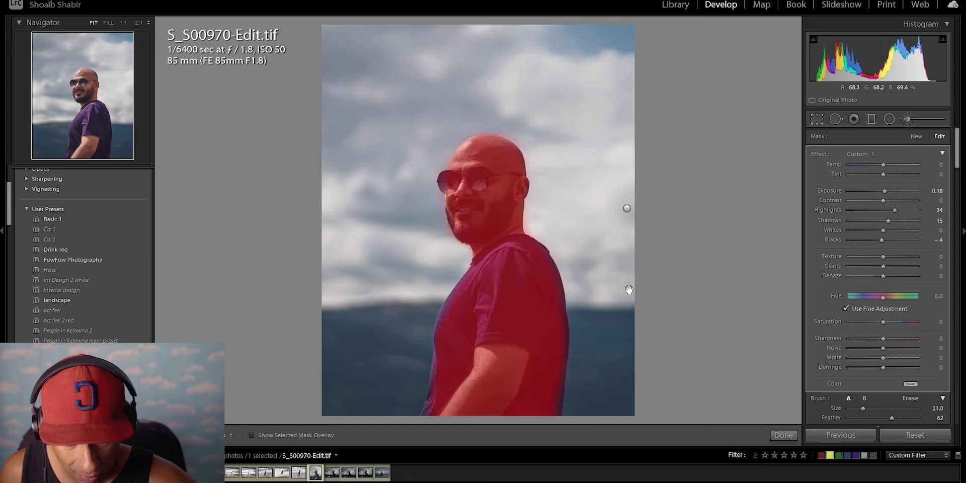
pyautogui.click(626, 210)
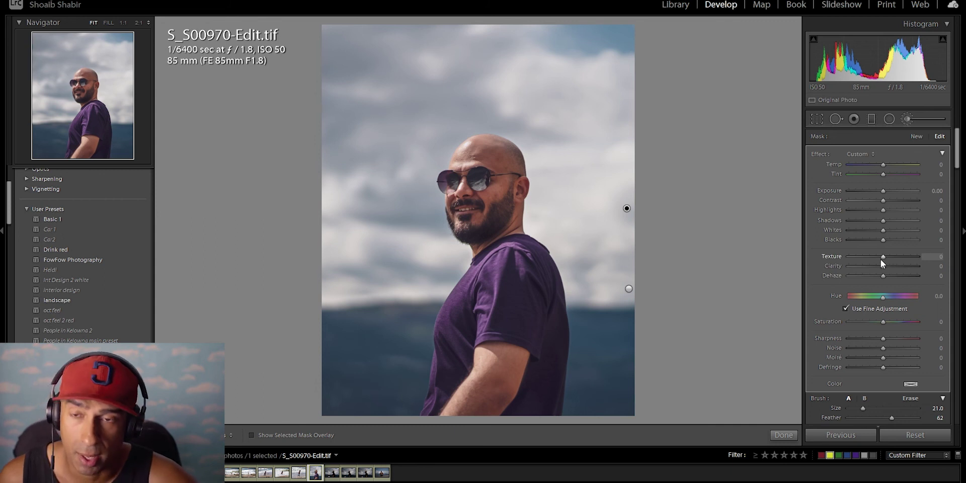
# Step: Close the Adjustment Brush and examine the skin on the man's face and head at the 1:1 and Fill zoom levels
pyautogui.click(903, 124)
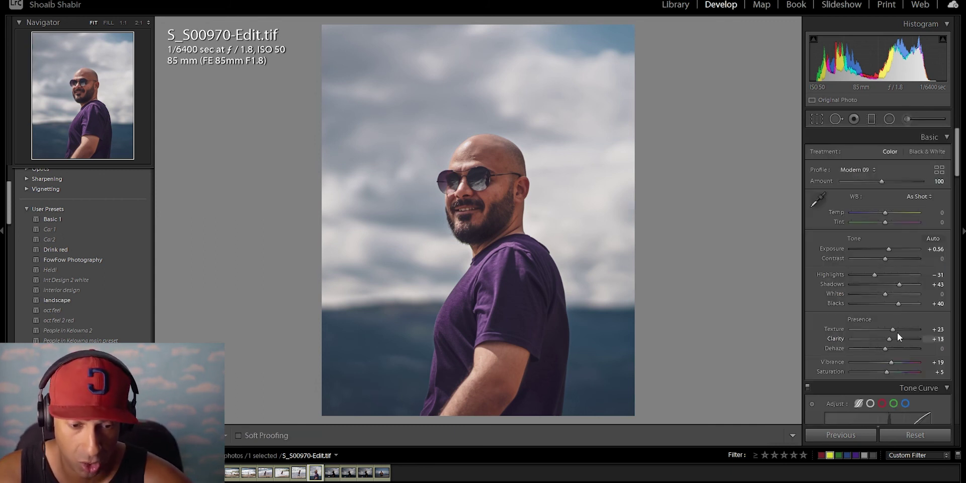
pyautogui.click(491, 229)
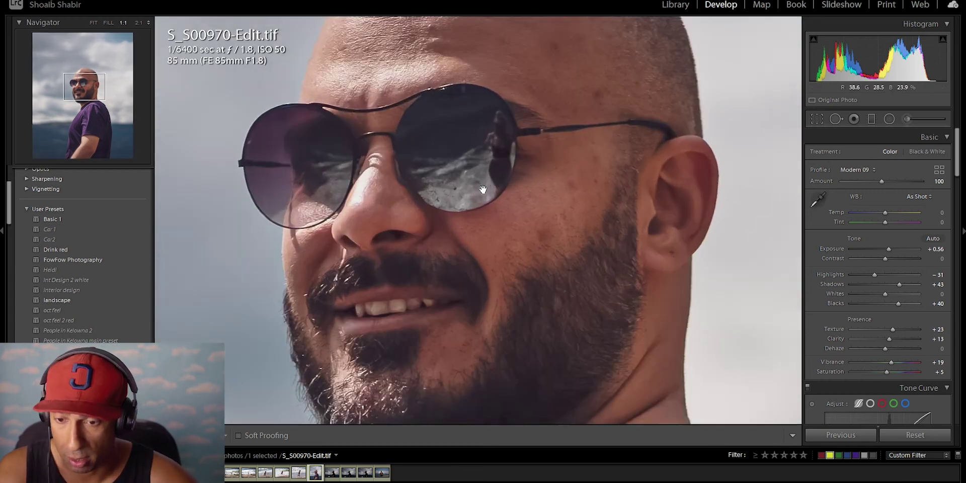
pyautogui.moveTo(439, 66); pyautogui.dragTo(529, 159)
pyautogui.click(501, 165)
pyautogui.moveTo(500, 149); pyautogui.dragTo(528, 179)
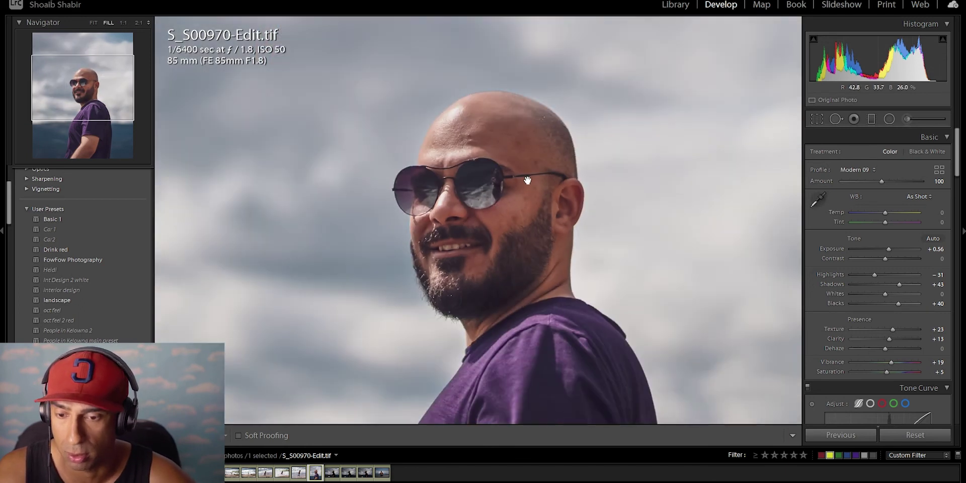
pyautogui.click(515, 194)
pyautogui.click(509, 134)
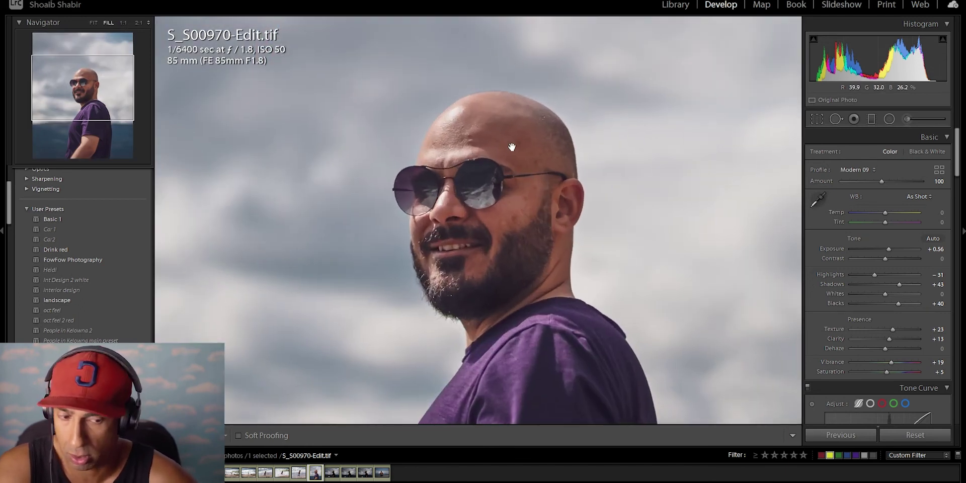
pyautogui.moveTo(509, 134); pyautogui.dragTo(512, 206)
# Step: Compare the skin at 1:1 with the overall Texture at 0 and at +23, leaving it at +23
pyautogui.hotkey('ctrl', '=')
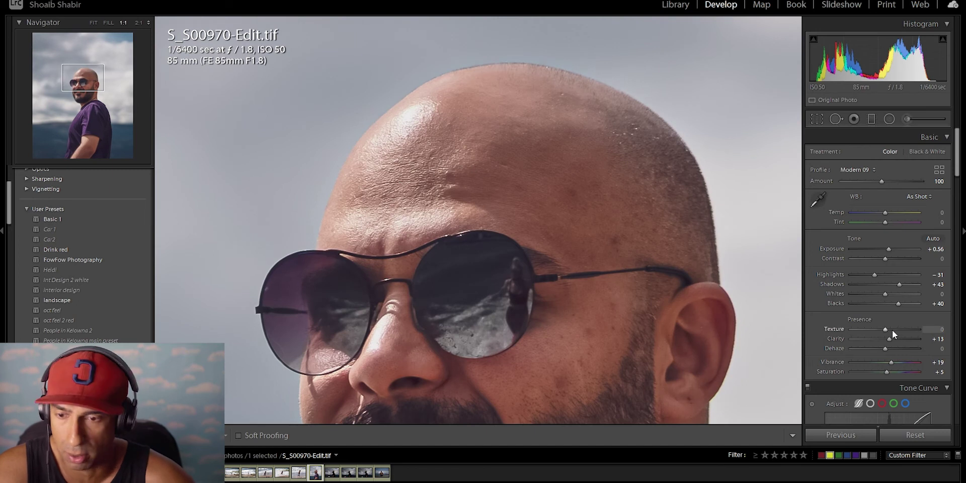
pyautogui.moveTo(886, 329); pyautogui.dragTo(892, 330)
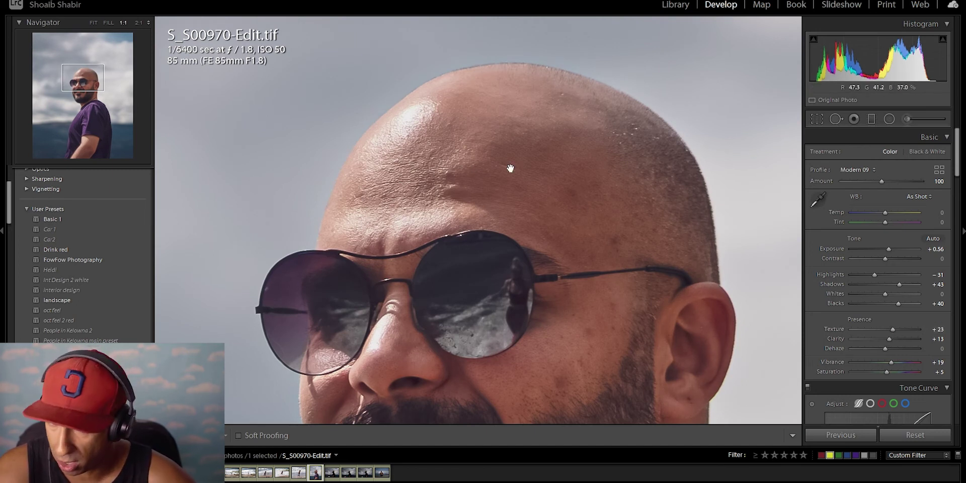
pyautogui.click(575, 209)
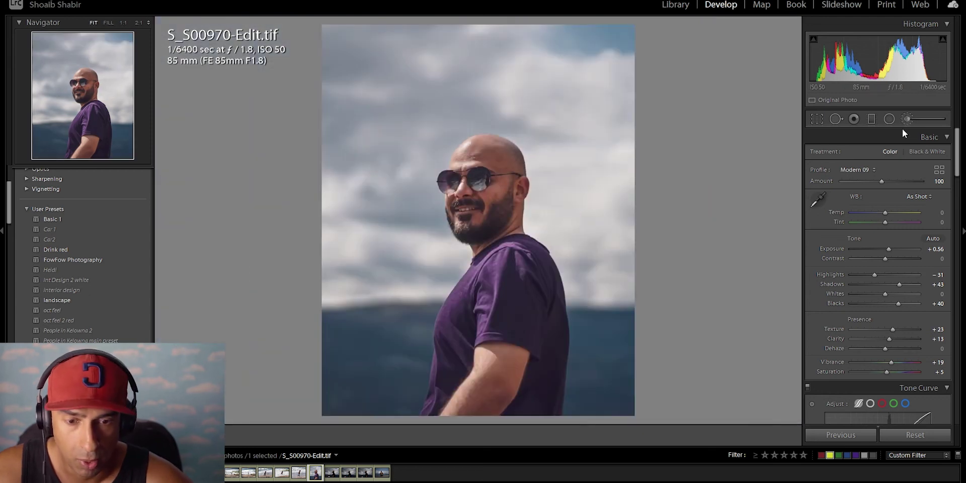
# Step: Reopen the Adjustment Brush, select the mask over the man's head and set its Texture to -44
pyautogui.click(906, 120)
pyautogui.click(626, 208)
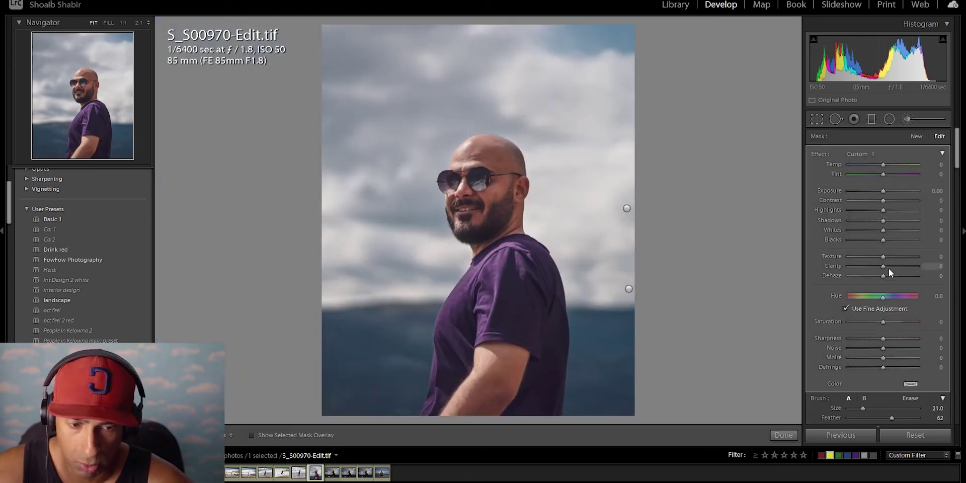
pyautogui.moveTo(883, 258); pyautogui.dragTo(870, 258)
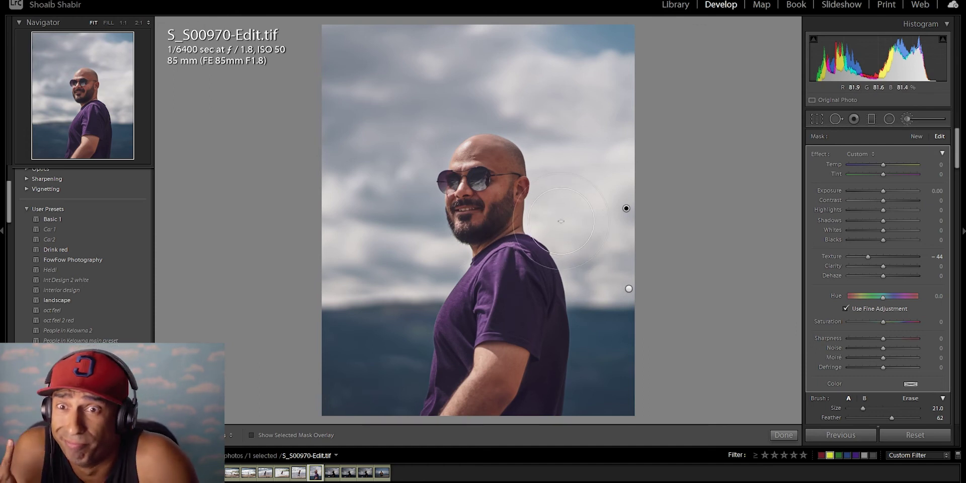
# Step: Show the mask overlay and erase the spill around the man's head with a size 22 eraser, and hide the overlay
pyautogui.press('z')
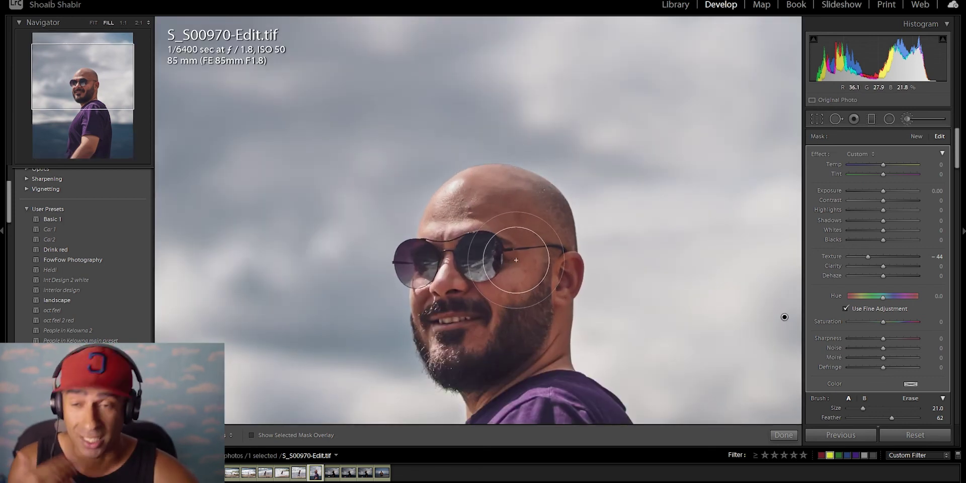
pyautogui.press('z')
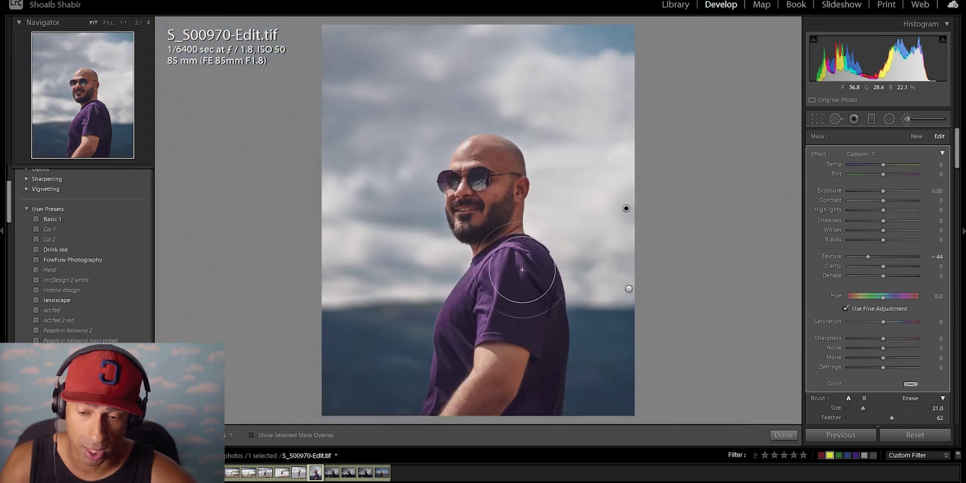
pyautogui.press('z')
pyautogui.scroll(1, 478, 225)
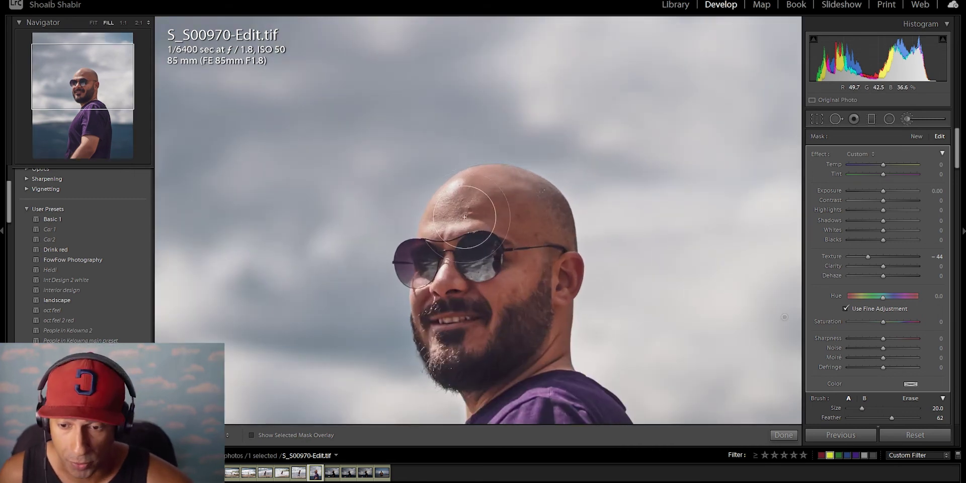
pyautogui.scroll(-2, 496, 232)
pyautogui.scroll(8, 497, 221)
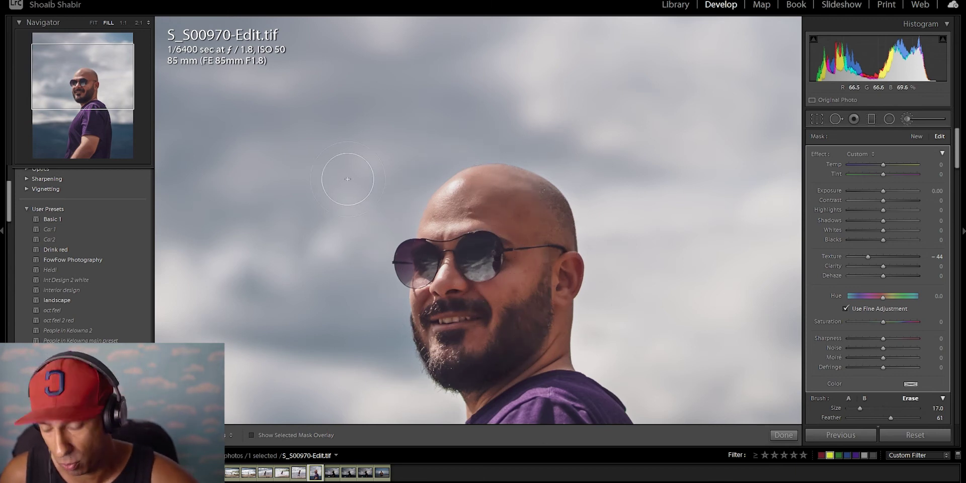
pyautogui.press('o')
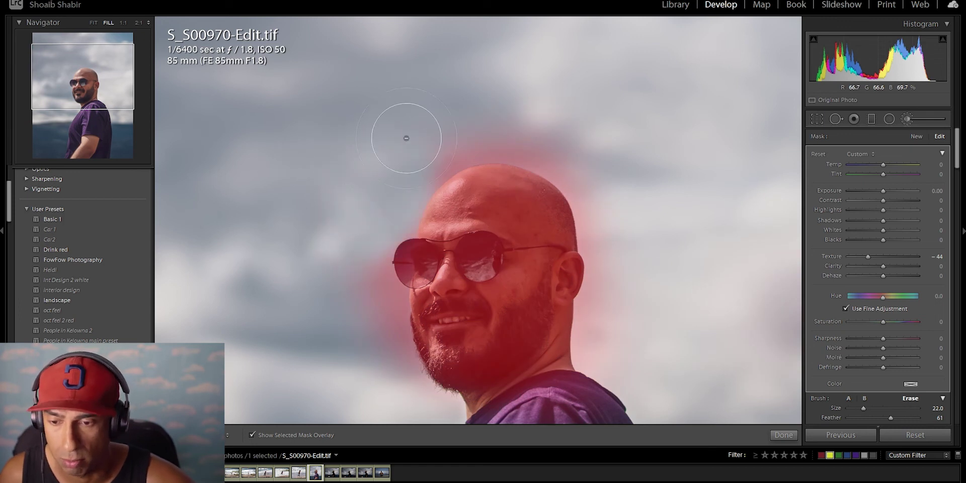
pyautogui.moveTo(634, 189)
pyautogui.mouseDown()
pyautogui.moveTo(610, 319)
pyautogui.moveTo(492, 399)
pyautogui.mouseUp()
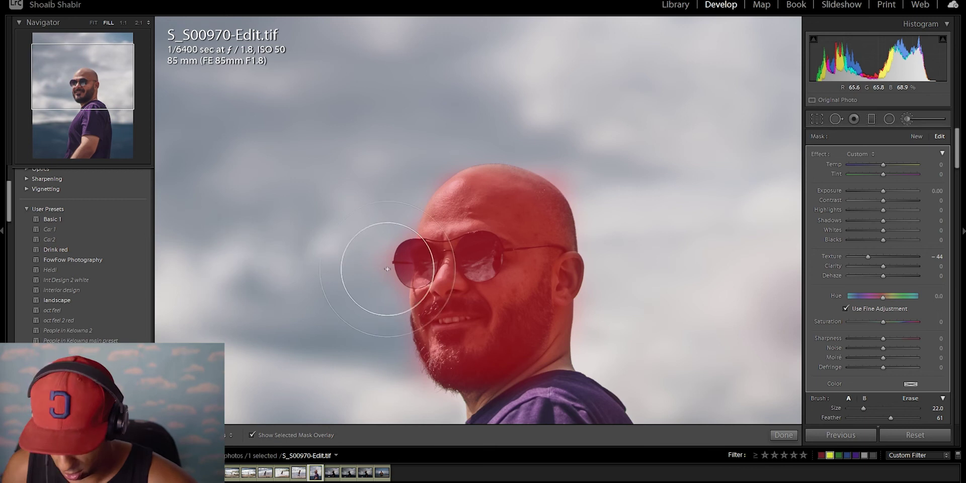
pyautogui.press('o')
# Step: Erase the softening mask from the man's beard and moustache at 1:1 zoom, reducing the eraser from size 21 to 10
pyautogui.press('z')
pyautogui.moveTo(489, 28); pyautogui.dragTo(513, 2)
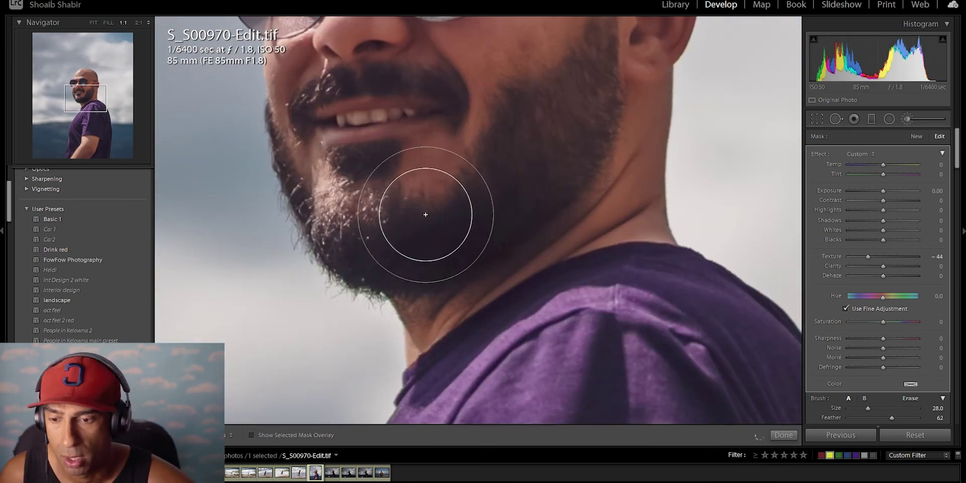
pyautogui.press('alt')
pyautogui.moveTo(405, 256)
pyautogui.mouseDown()
pyautogui.moveTo(388, 259)
pyautogui.moveTo(366, 212)
pyautogui.moveTo(314, 249)
pyautogui.mouseUp()
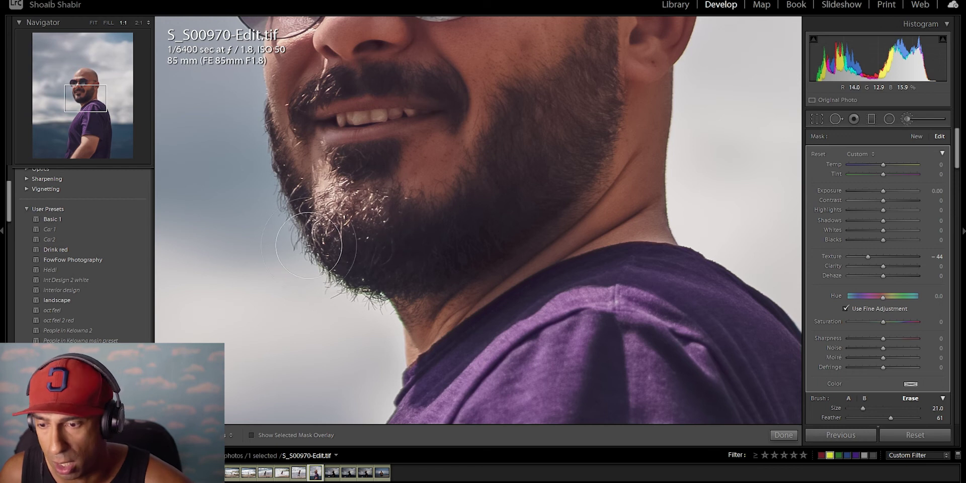
pyautogui.scroll(-5, 255, 146)
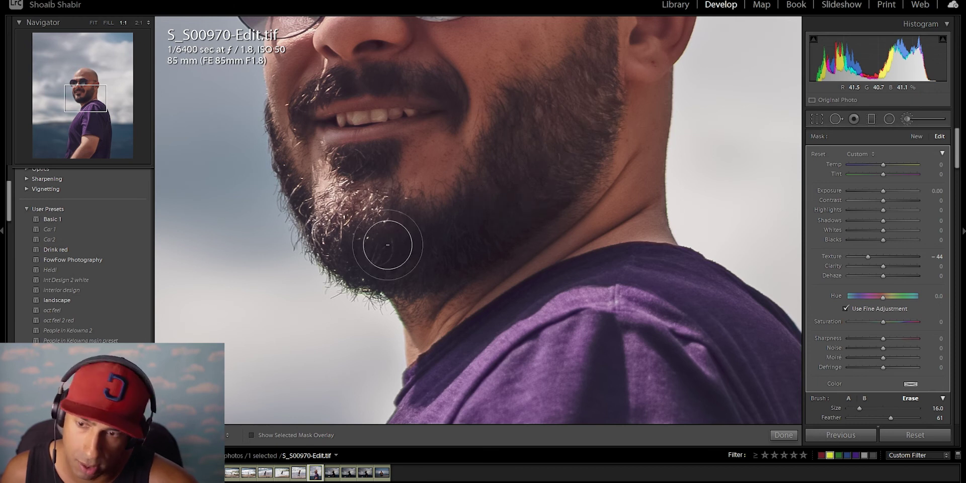
pyautogui.scroll(-6, 388, 245)
pyautogui.moveTo(387, 226); pyautogui.dragTo(398, 327)
pyautogui.moveTo(340, 207)
pyautogui.mouseDown()
pyautogui.moveTo(378, 189)
pyautogui.moveTo(388, 205)
pyautogui.moveTo(455, 194)
pyautogui.moveTo(384, 162)
pyautogui.moveTo(356, 166)
pyautogui.mouseUp()
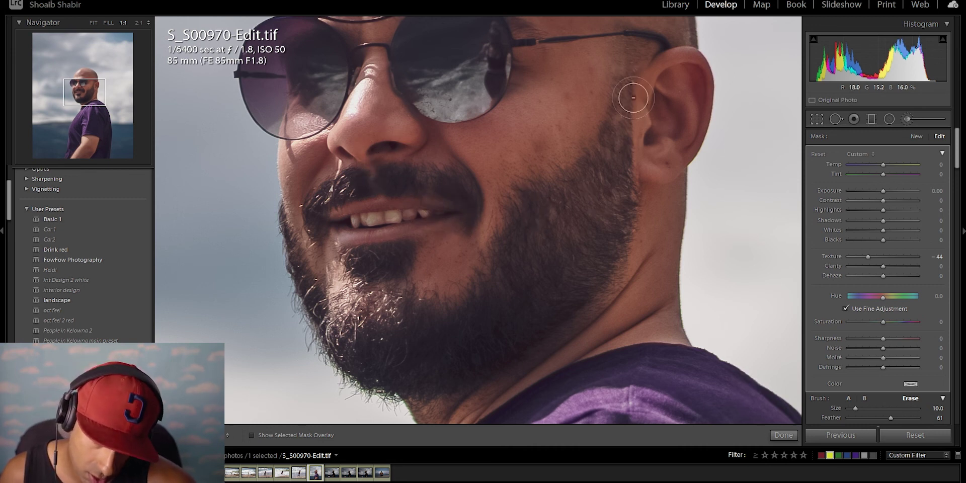
# Step: Erase the softening mask from the sunglasses, using eraser size 5 on the temple arm and size 11 on the lenses
pyautogui.press('[')
pyautogui.moveTo(605, 185); pyautogui.dragTo(599, 276)
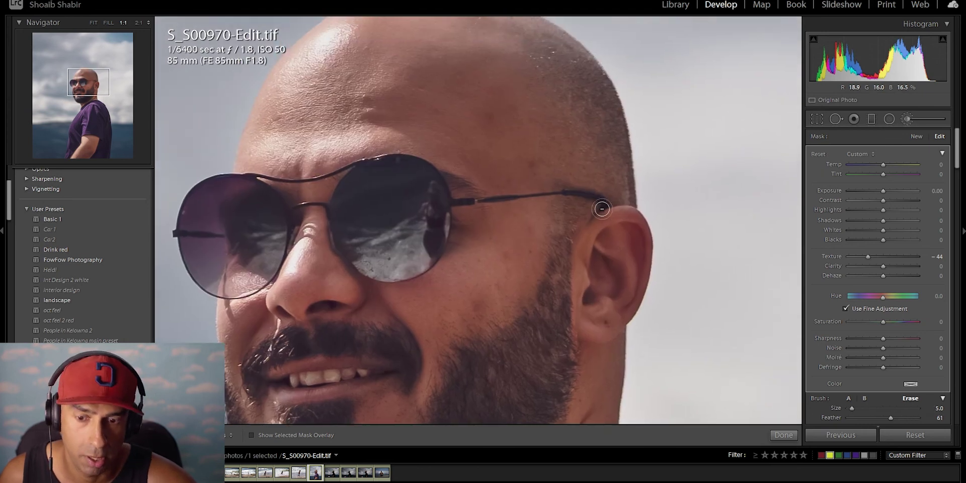
pyautogui.press(']')
pyautogui.press(']')
pyautogui.press(']')
pyautogui.press(']')
pyautogui.press(']')
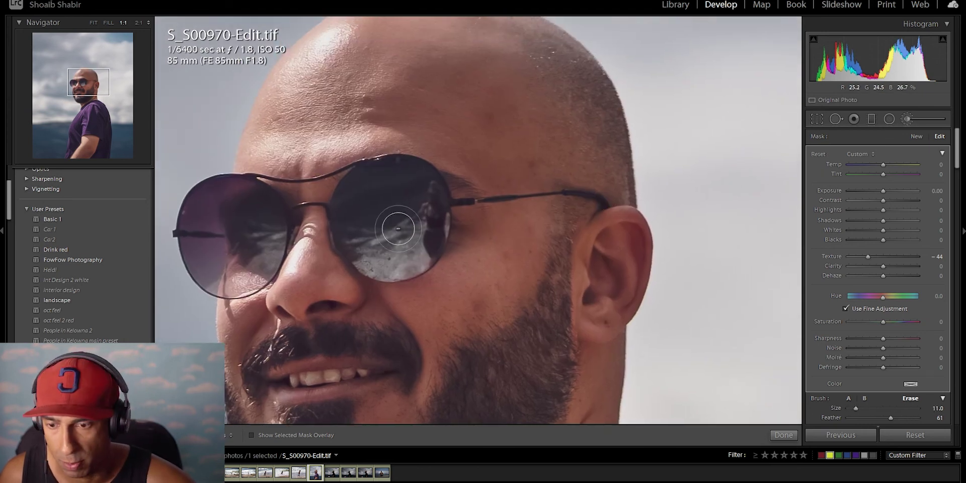
pyautogui.press('[')
pyautogui.press('[')
pyautogui.press('[')
pyautogui.press('[')
pyautogui.press('[')
pyautogui.press('[')
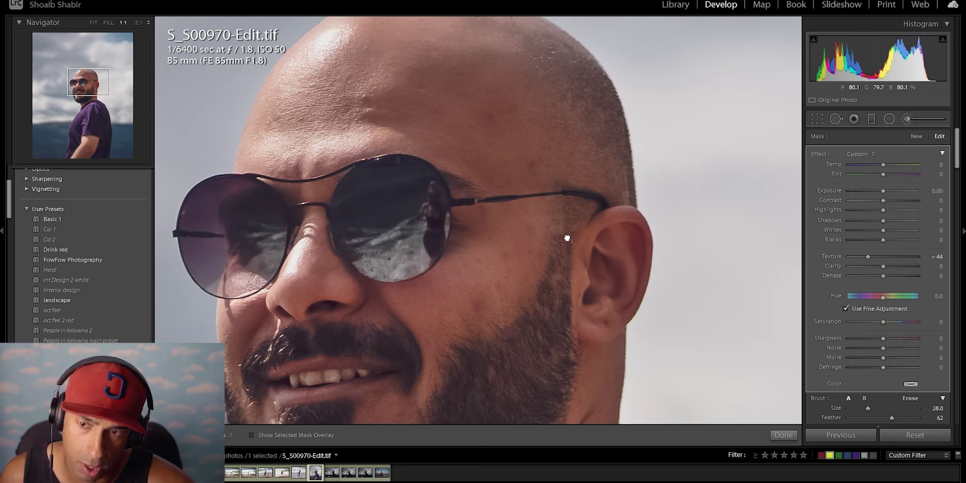
# Step: Enlarge the eraser to size 24 and erase the softening mask around the man's ear
pyautogui.scroll(3, 565, 210)
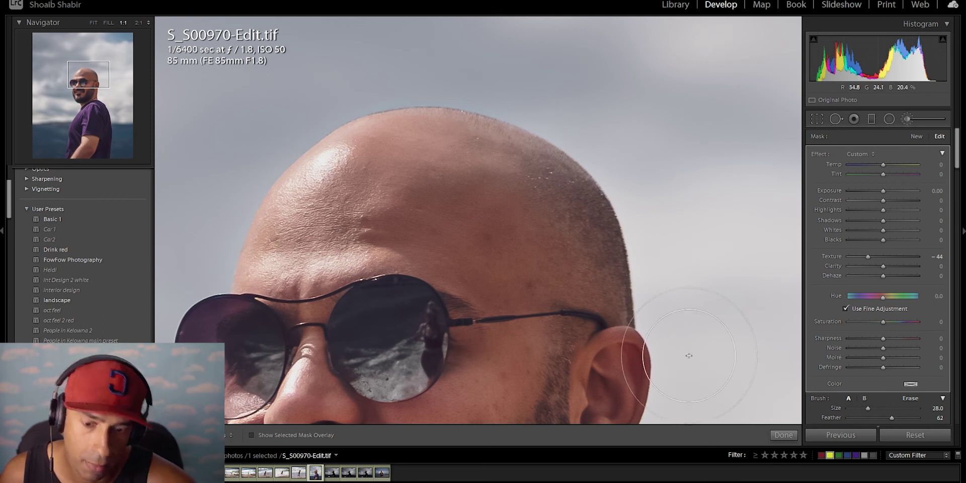
pyautogui.scroll(-5, 654, 327)
pyautogui.press(']')
pyautogui.press(']')
pyautogui.press(']')
pyautogui.press(']')
pyautogui.press(']')
pyautogui.press(']')
pyautogui.press(']')
pyautogui.press(']')
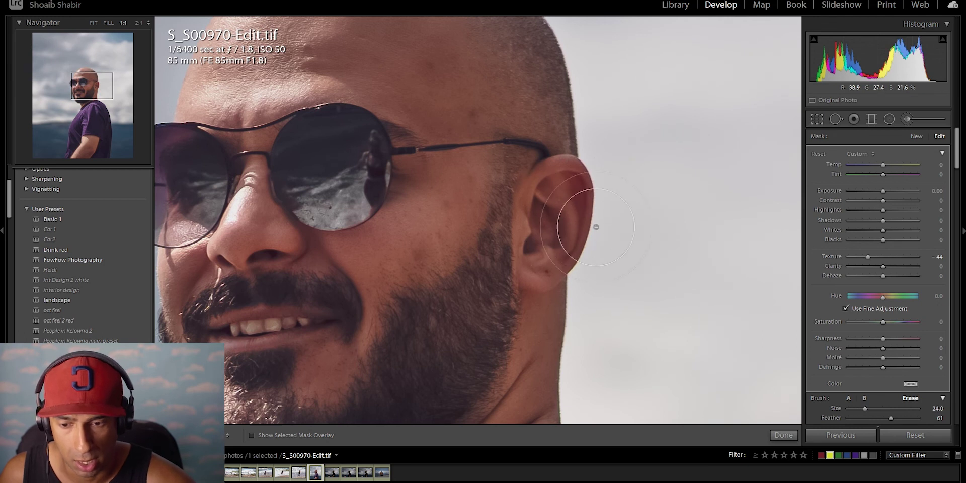
pyautogui.scroll(-5, 559, 322)
# Step: Compare the whole portrait before and after the edits, and close and reopen the Adjustment Brush
pyautogui.press('z')
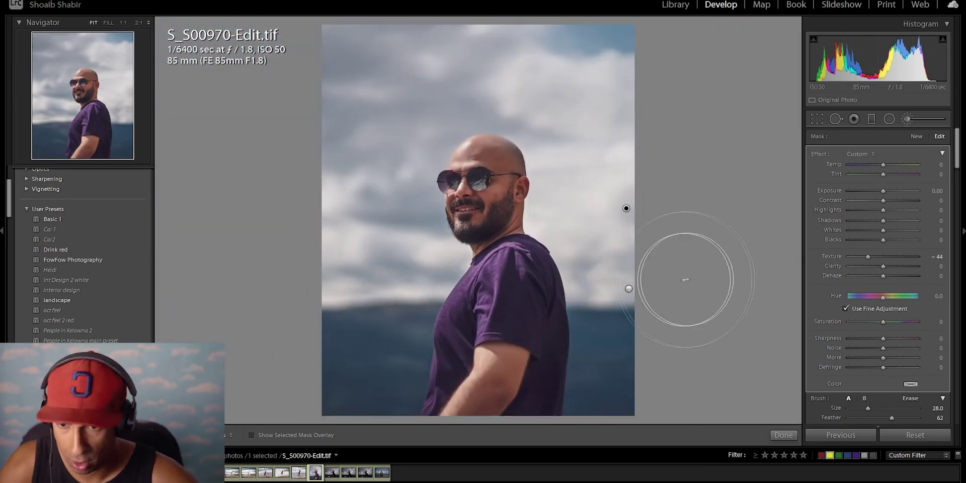
pyautogui.press('\\')
pyautogui.press('\\')
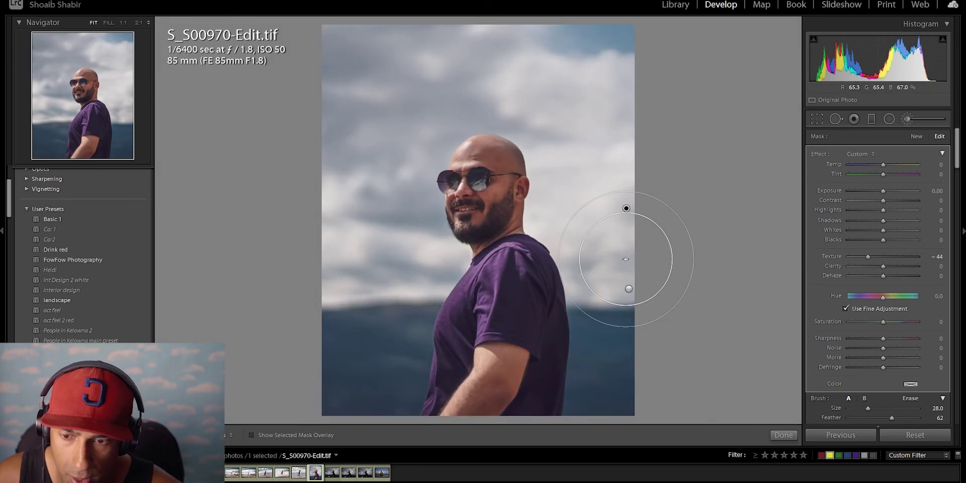
pyautogui.click(906, 120)
pyautogui.press('k')
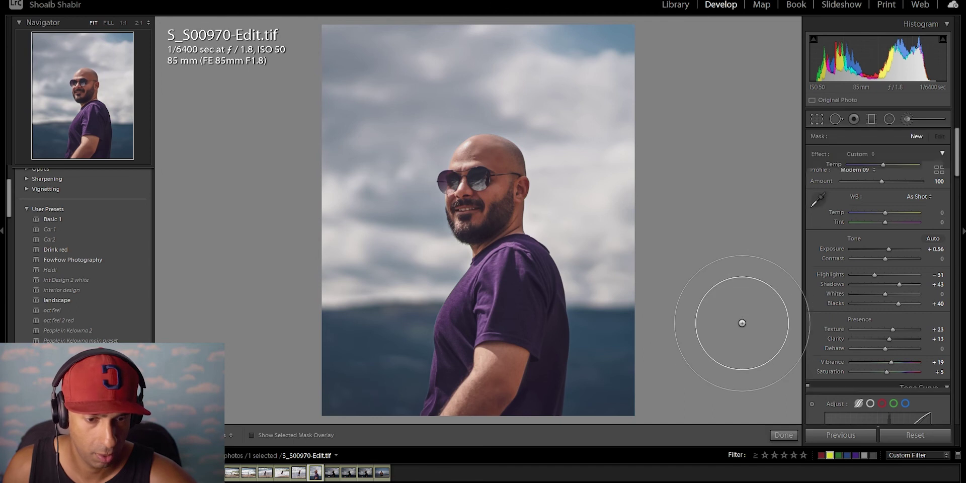
# Step: Reset the selected brush adjustment's Exposure, Highlights, Shadows and Blacks to 0 and set its Texture to −28
pyautogui.doubleClick(891, 220)
pyautogui.doubleClick(890, 210)
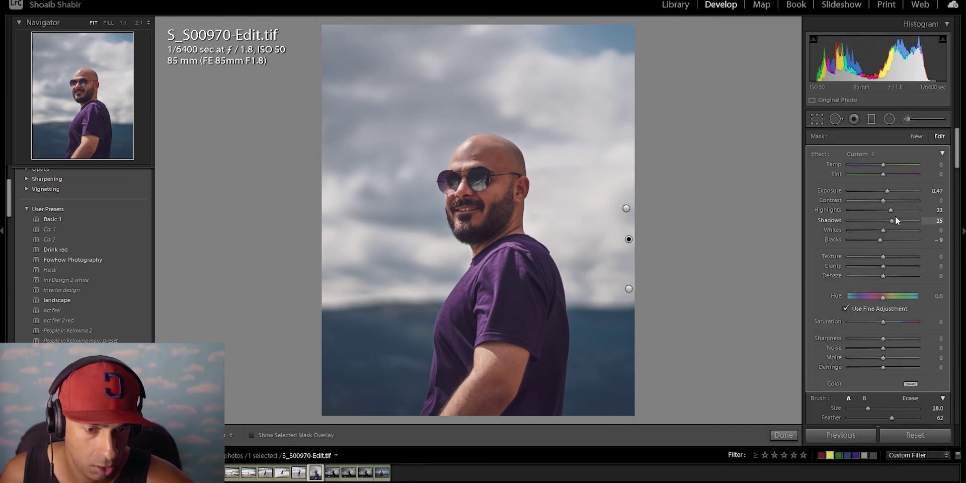
pyautogui.doubleClick(886, 191)
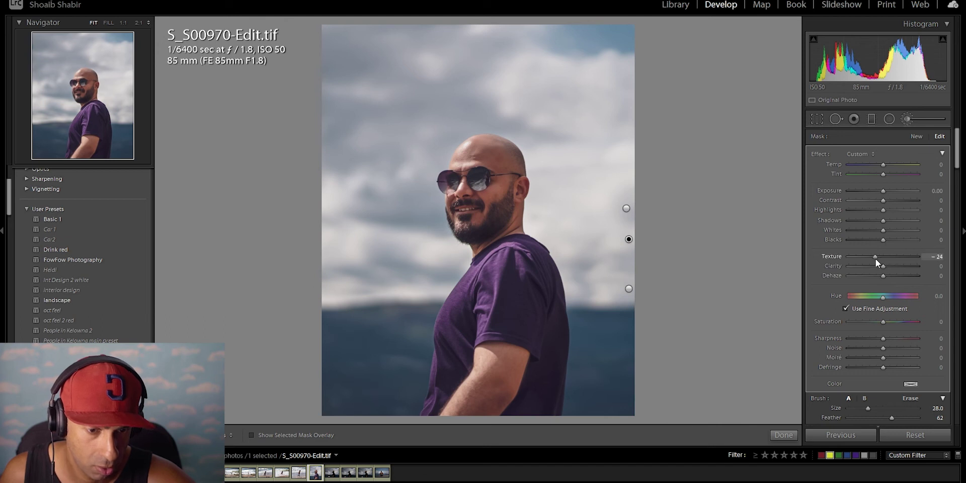
pyautogui.moveTo(872, 259); pyautogui.dragTo(874, 258)
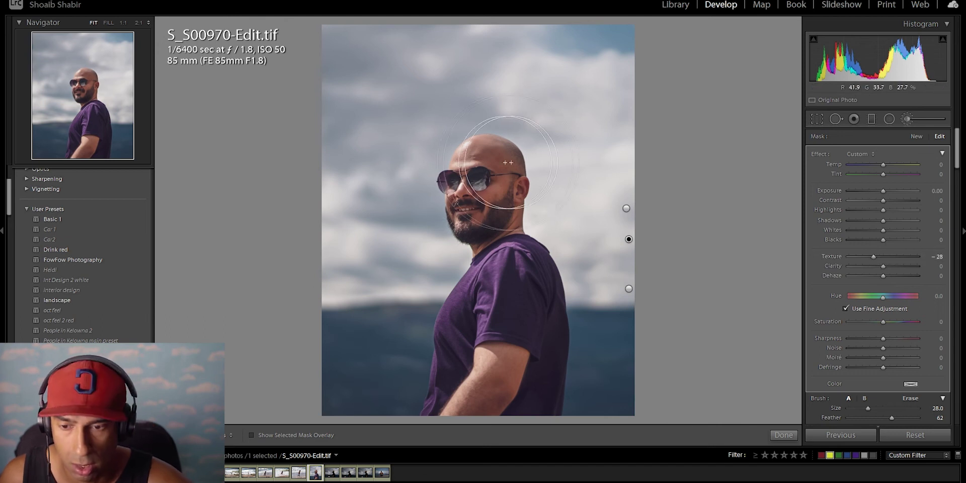
# Step: Inspect the man's head and cheek at 1:1 and switch to the Spot Removal tool in Heal mode
pyautogui.press('z')
pyautogui.moveTo(464, 172); pyautogui.dragTo(603, 302)
pyautogui.scroll(1, 609, 174)
pyautogui.scroll(-2, 610, 174)
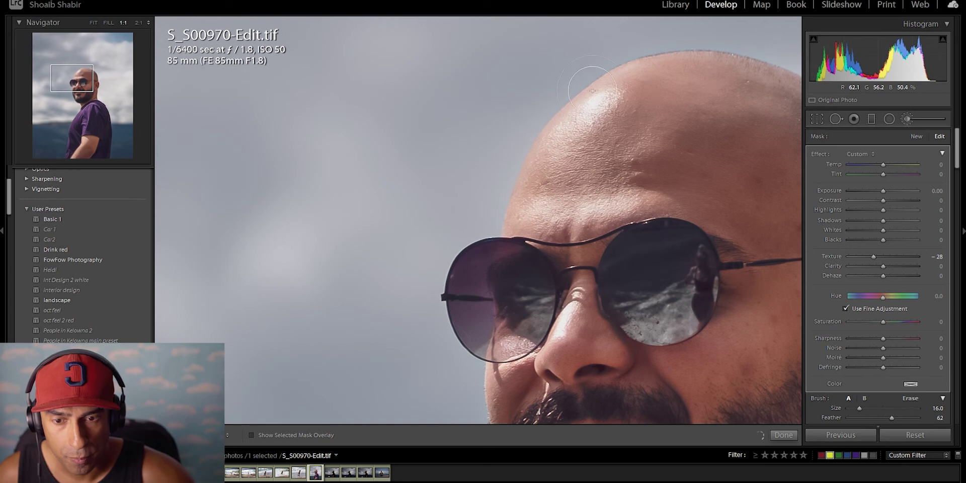
pyautogui.moveTo(675, 147); pyautogui.dragTo(553, 117)
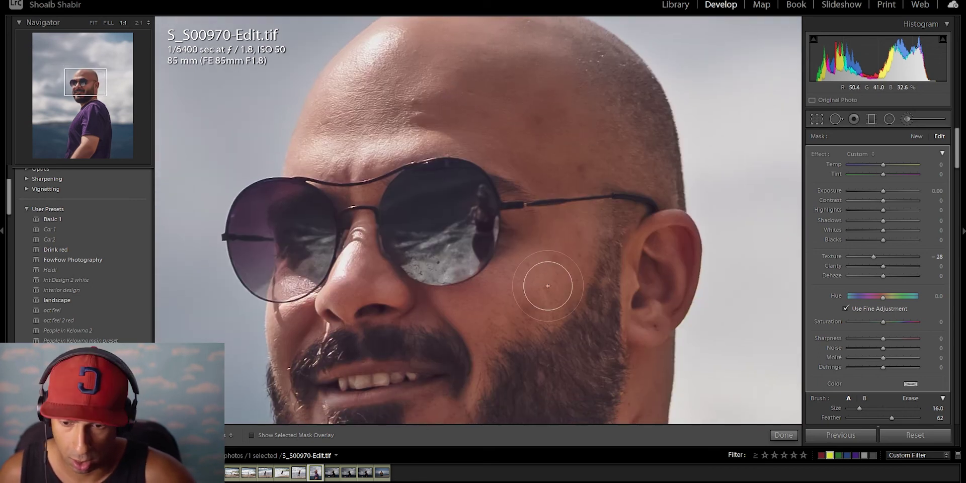
pyautogui.press('q')
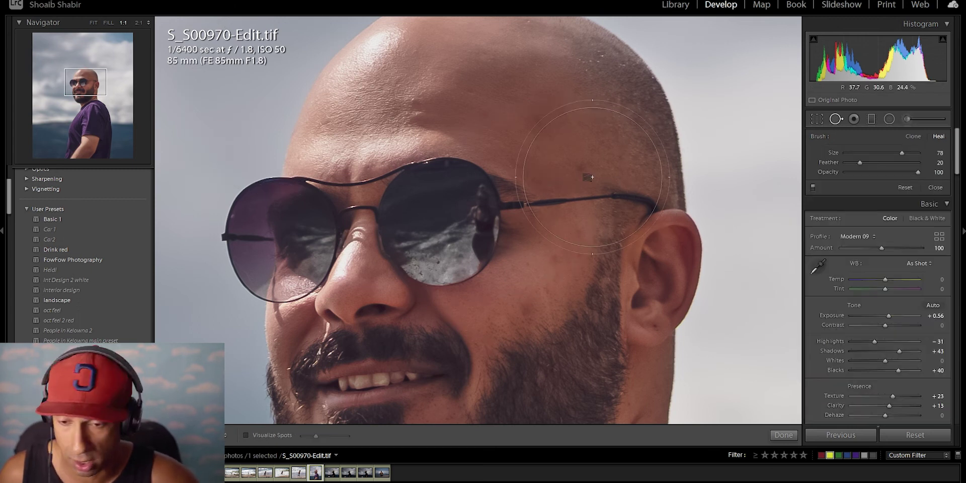
# Step: Try a size 86 healing spot on the sky above the man's head, reposition it, and delete it
pyautogui.press('z')
pyautogui.scroll(3, 400, 117)
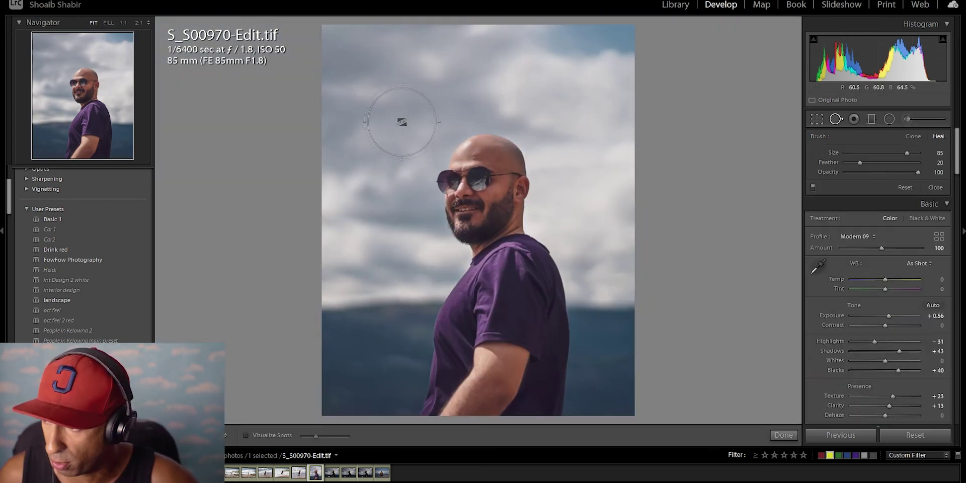
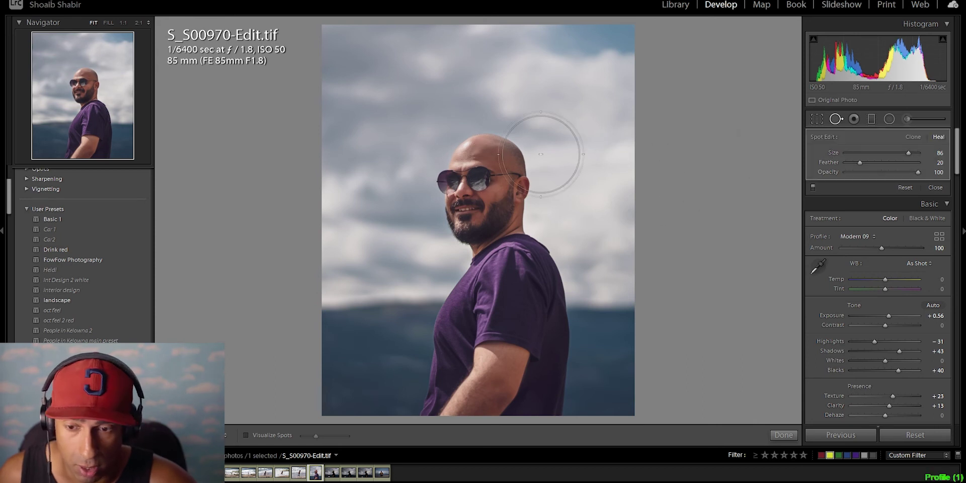
pyautogui.hotkey('ctrl', '=')
pyautogui.click(585, 74)
pyautogui.hotkey('ctrl', '-')
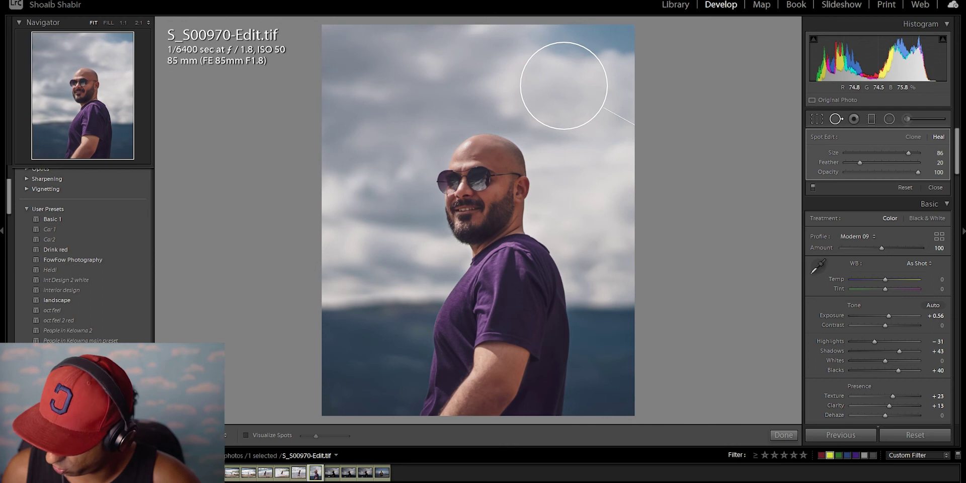
pyautogui.moveTo(564, 85); pyautogui.dragTo(555, 84)
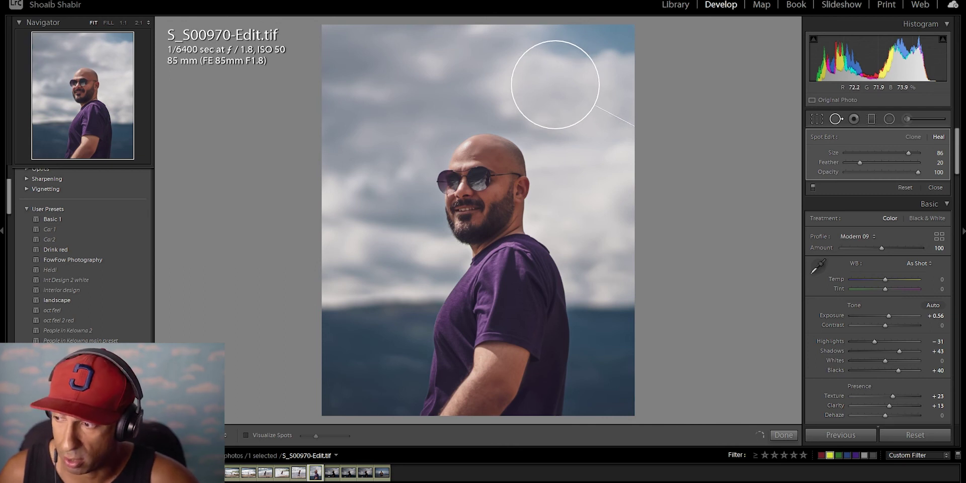
pyautogui.moveTo(555, 86)
pyautogui.mouseDown()
pyautogui.moveTo(539, 94)
pyautogui.moveTo(561, 93)
pyautogui.mouseUp()
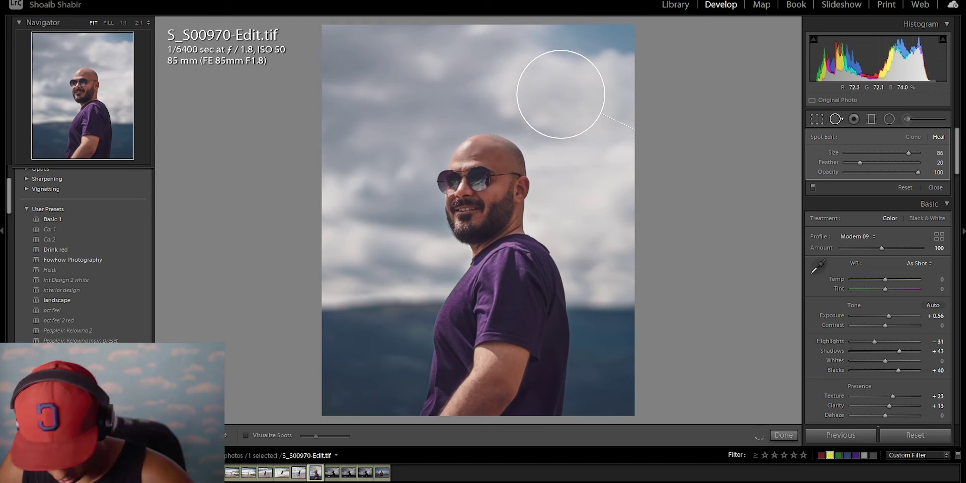
pyautogui.press('Delete')
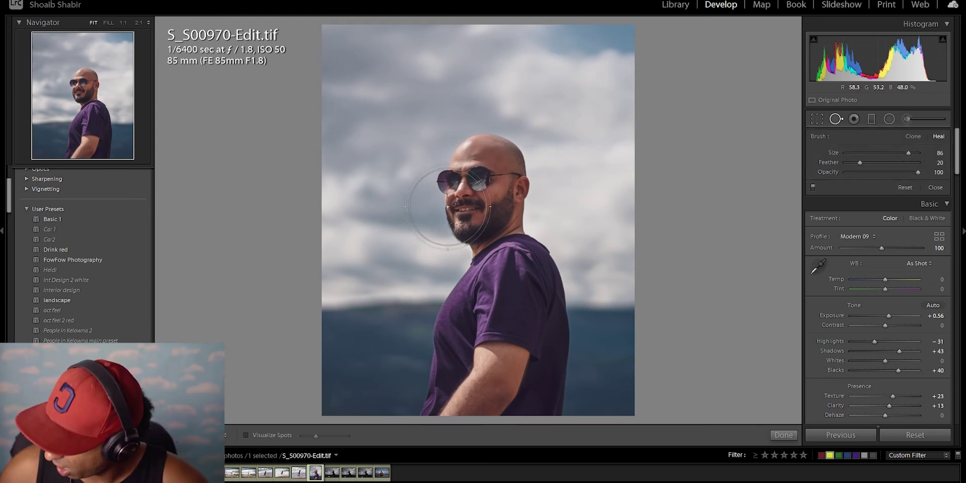
# Step: Try healing the side of the man's head with a size 86 brush and undo that spot
pyautogui.press('z')
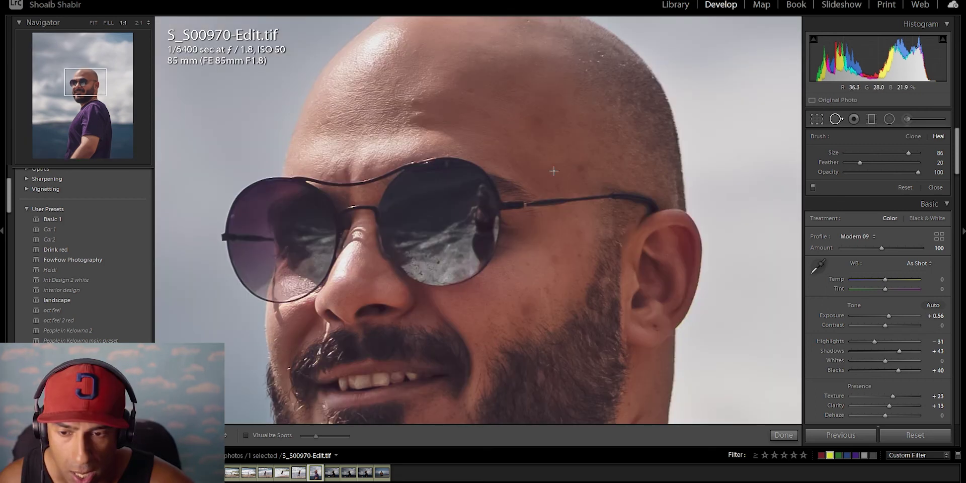
pyautogui.moveTo(400, 127); pyautogui.dragTo(492, 203)
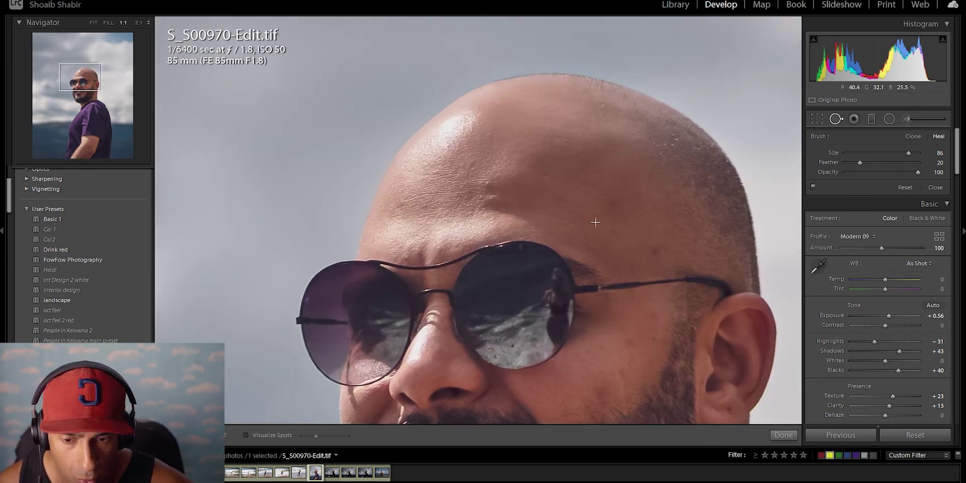
pyautogui.moveTo(581, 272); pyautogui.dragTo(603, 322)
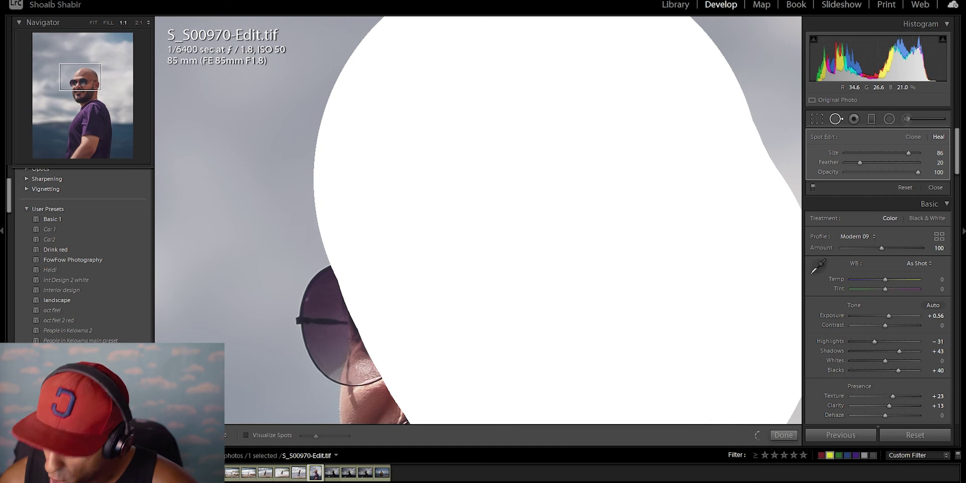
pyautogui.hotkey('ctrl', 'z')
pyautogui.press('z')
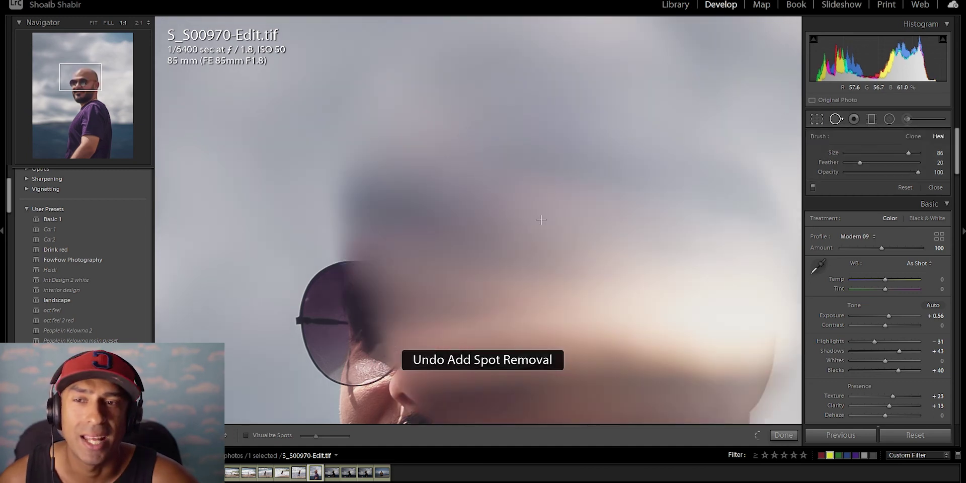
pyautogui.press('z')
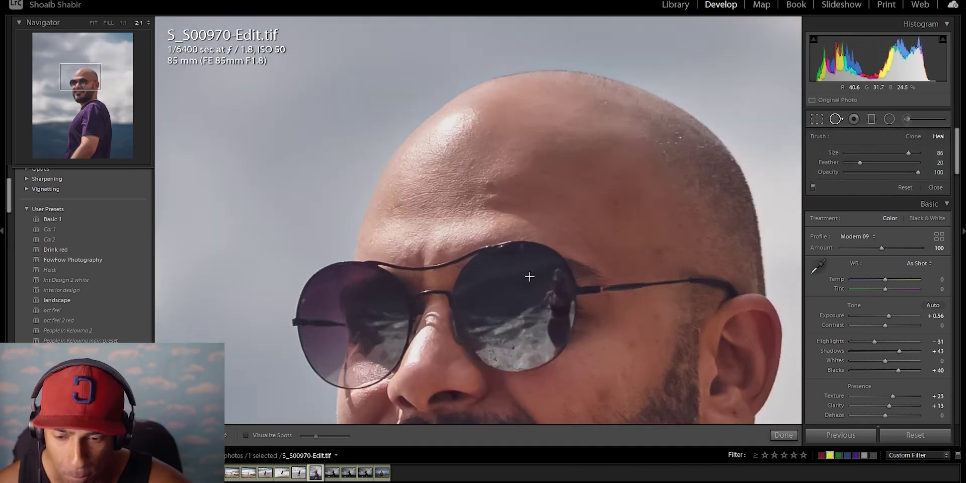
# Step: Heal the blemishes on the man's cheek above the beard at 2:1 zoom, using spot sizes 32 and 30
pyautogui.hotkey('ctrl', '-')
pyautogui.scroll(-5, 503, 189)
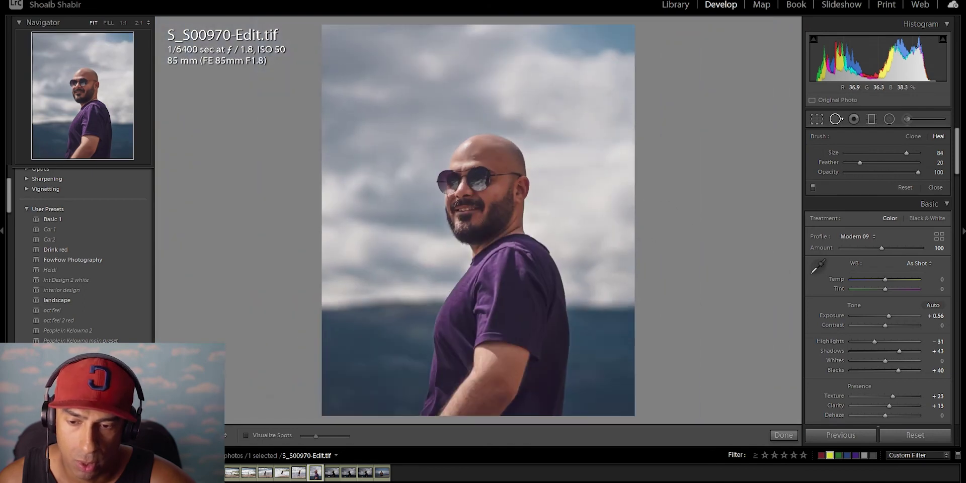
pyautogui.press('z')
pyautogui.scroll(-10, 491, 182)
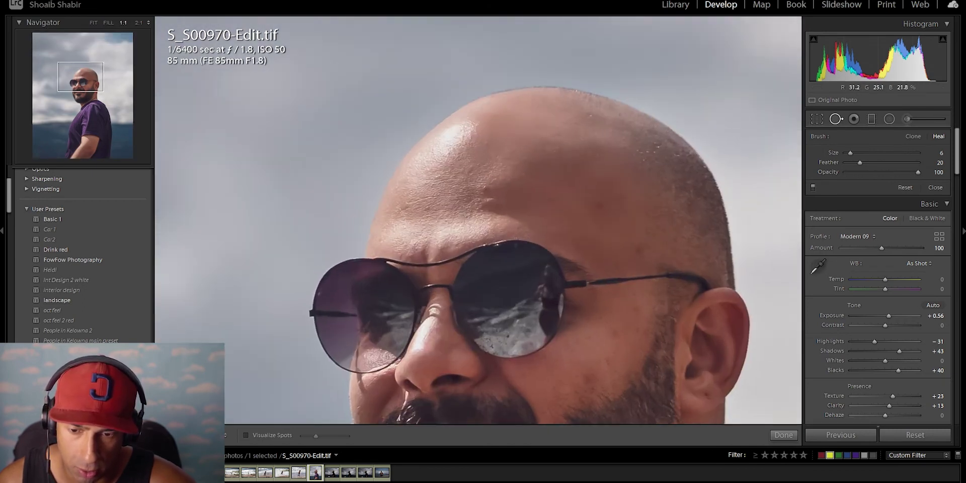
pyautogui.scroll(1, 448, 151)
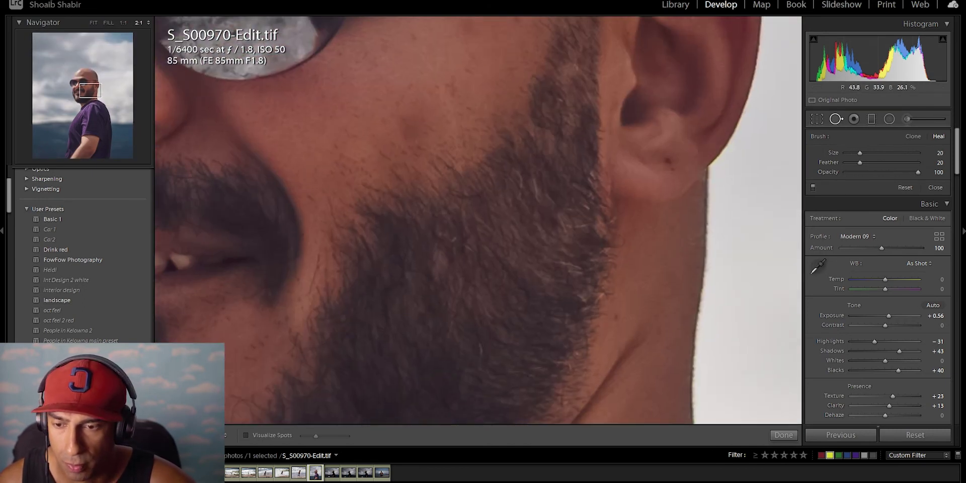
pyautogui.click(409, 126)
pyautogui.moveTo(410, 126); pyautogui.dragTo(354, 287)
pyautogui.press('/')
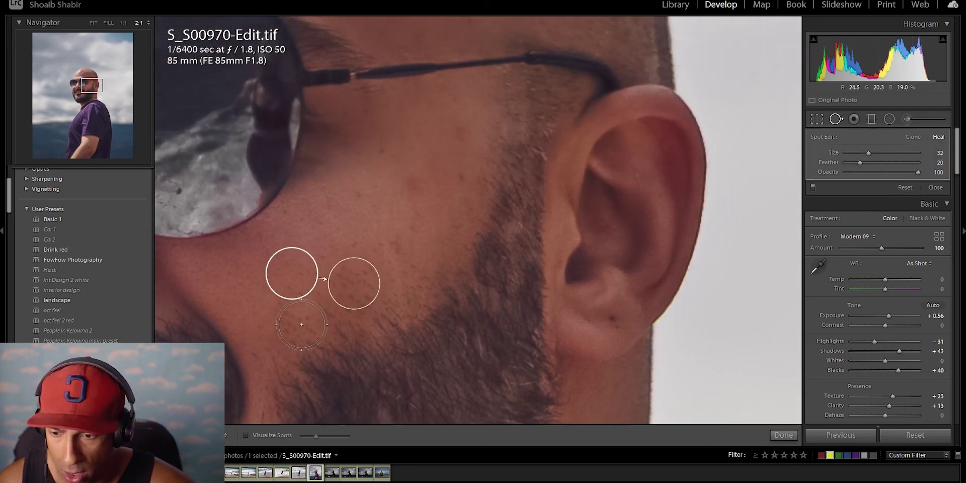
pyautogui.click(410, 185)
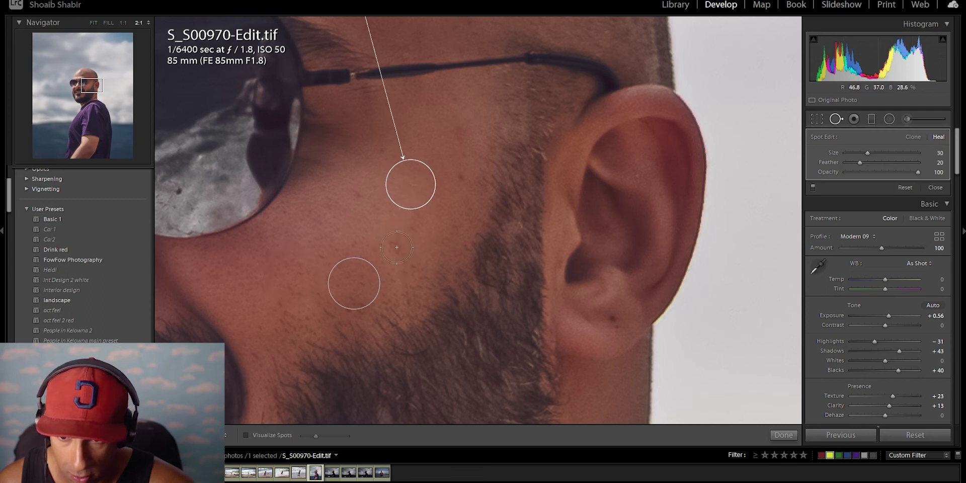
# Step: Heal the blemishes on the man's temple above the sunglasses' arm, using spot sizes 21 and 27
pyautogui.moveTo(334, 244); pyautogui.dragTo(382, 454)
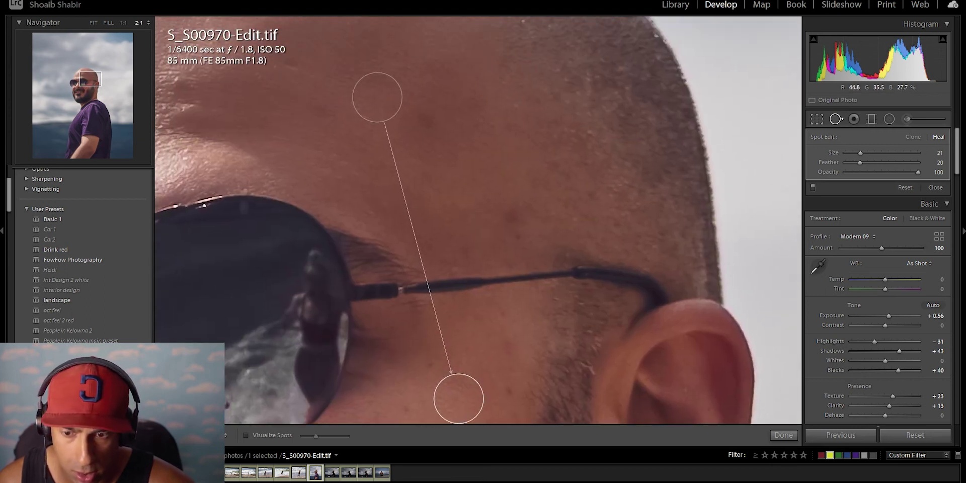
pyautogui.click(510, 217)
pyautogui.moveTo(509, 217); pyautogui.dragTo(535, 280)
pyautogui.moveTo(297, 151)
pyautogui.mouseDown()
pyautogui.moveTo(421, 223)
pyautogui.moveTo(495, 244)
pyautogui.mouseUp()
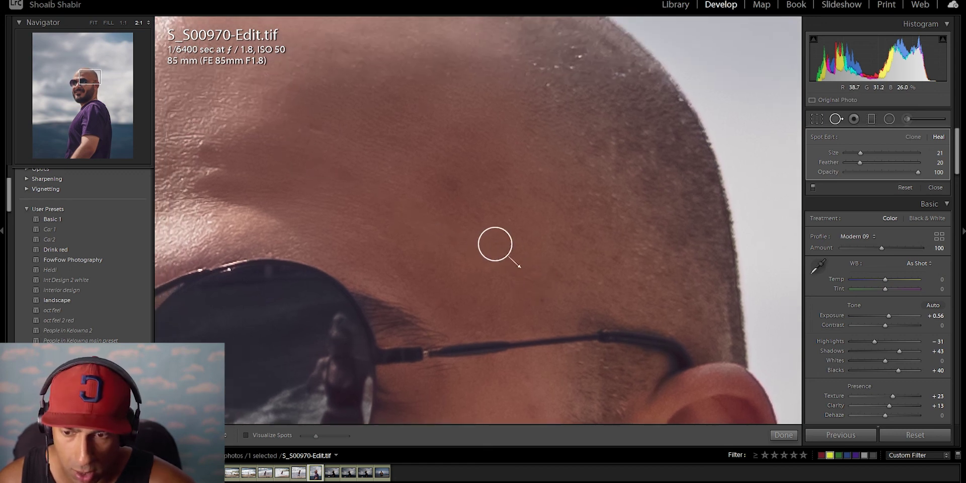
pyautogui.scroll(3, 448, 187)
pyautogui.click(448, 188)
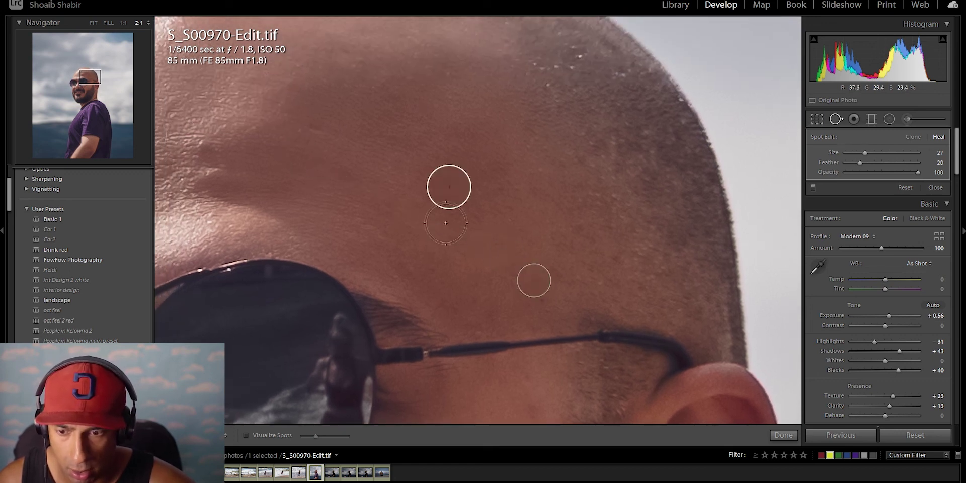
# Step: Heal the two dark creases on the man's forehead with spot sizes 19 and 25, and close Spot Removal
pyautogui.moveTo(444, 221); pyautogui.dragTo(653, 250)
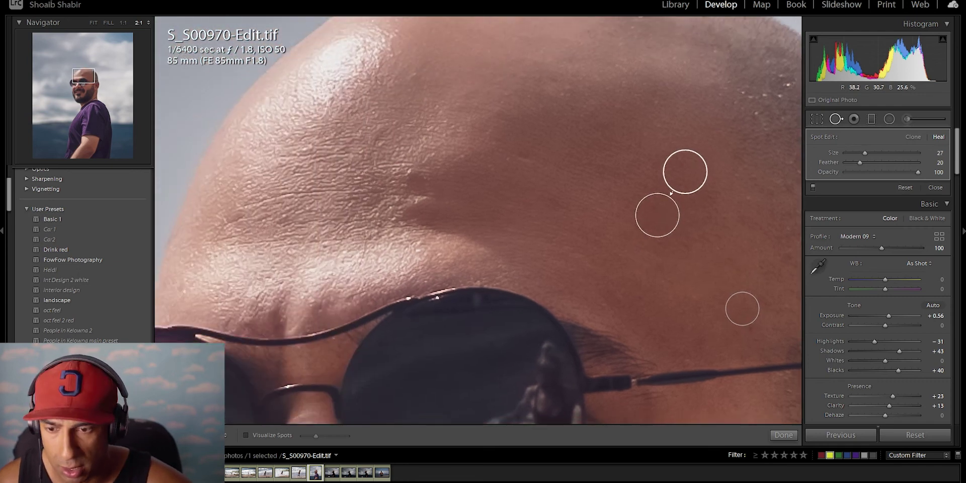
pyautogui.scroll(-4, 408, 175)
pyautogui.click(401, 165)
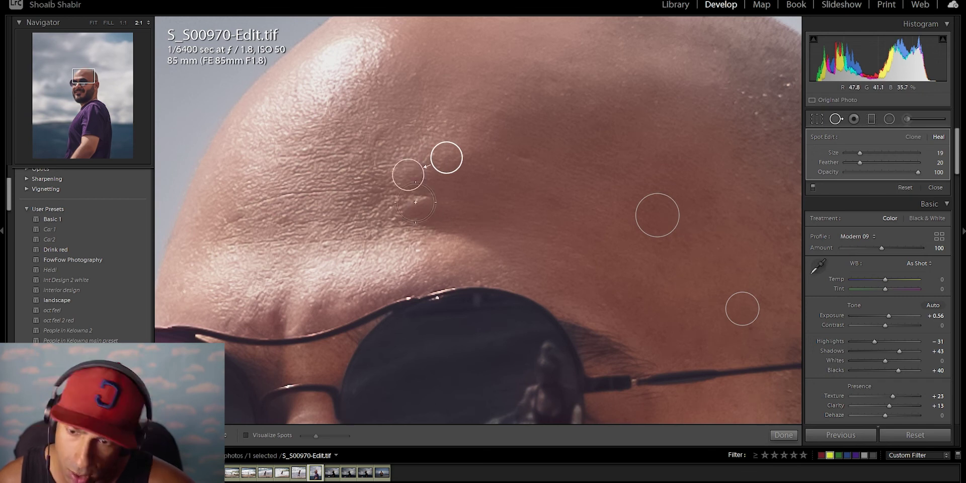
pyautogui.moveTo(413, 200)
pyautogui.mouseDown()
pyautogui.moveTo(414, 424)
pyautogui.moveTo(431, 345)
pyautogui.moveTo(414, 424)
pyautogui.moveTo(378, 306)
pyautogui.moveTo(463, 119)
pyautogui.moveTo(459, 36)
pyautogui.moveTo(405, 320)
pyautogui.moveTo(416, 80)
pyautogui.mouseUp()
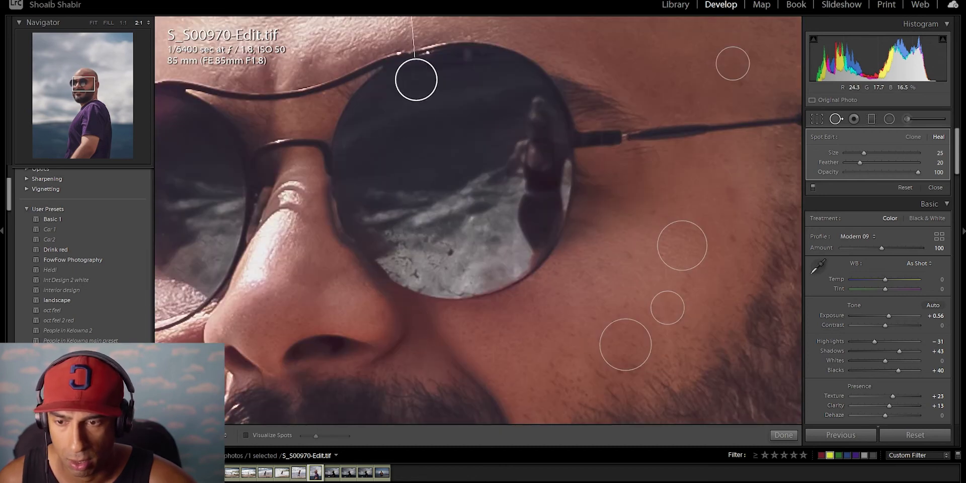
pyautogui.hotkey('ctrl', '-')
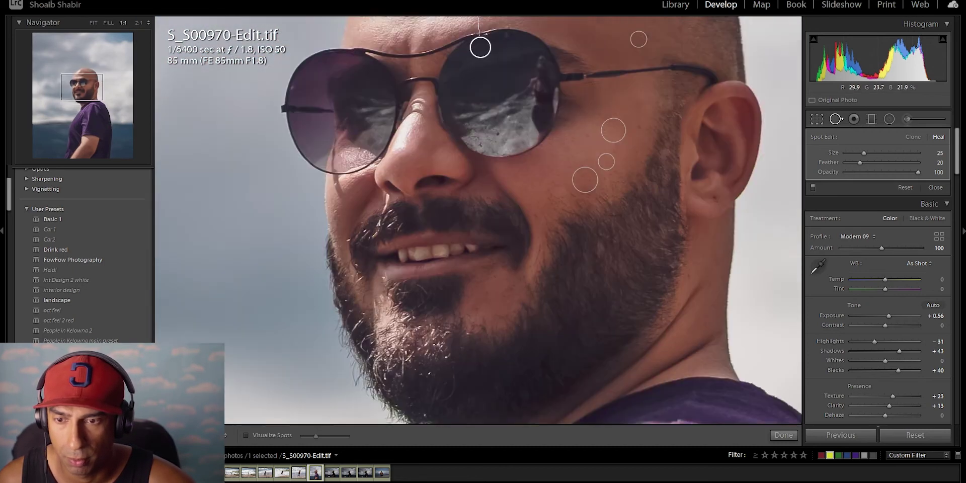
pyautogui.moveTo(480, 47)
pyautogui.mouseDown()
pyautogui.moveTo(468, 259)
pyautogui.moveTo(480, 170)
pyautogui.mouseUp()
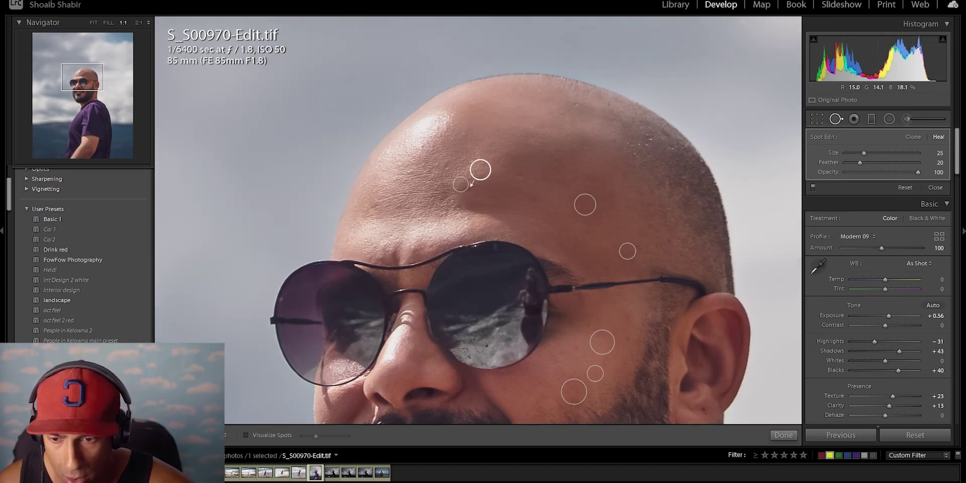
pyautogui.hotkey('ctrl', '=')
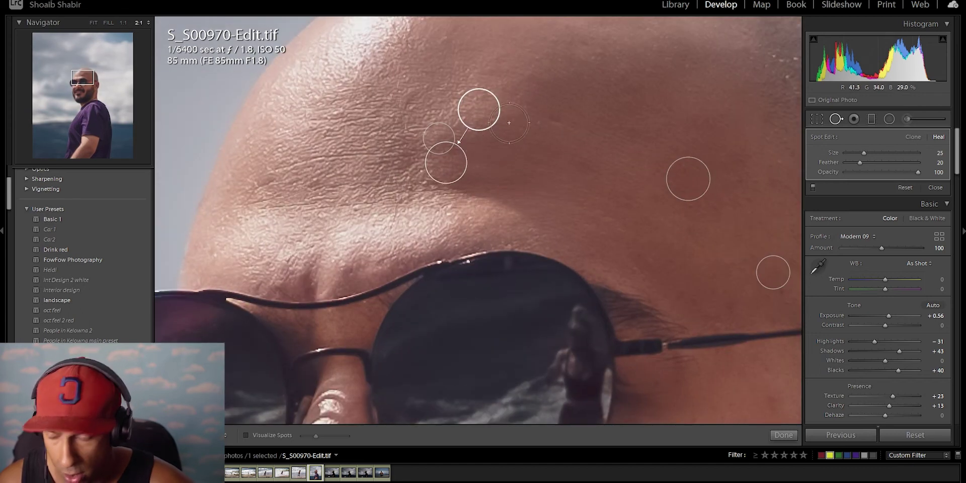
pyautogui.press('q')
# Step: Compare the portrait before and after the edits at Fill and 1:1 zoom, and review the healing spots on the face
pyautogui.hotkey('ctrl', '-')
pyautogui.hotkey('ctrl', '-')
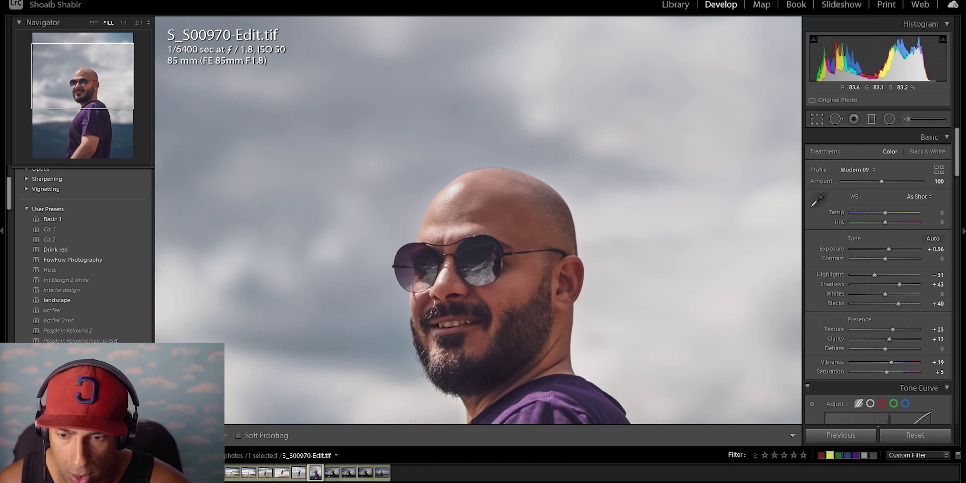
pyautogui.press('\\')
pyautogui.press('\\')
pyautogui.press('\\')
pyautogui.press('\\')
pyautogui.press('\\')
pyautogui.press('\\')
pyautogui.press('\\')
pyautogui.hotkey('ctrl', '=')
pyautogui.press('\\')
pyautogui.hotkey('ctrl', '=')
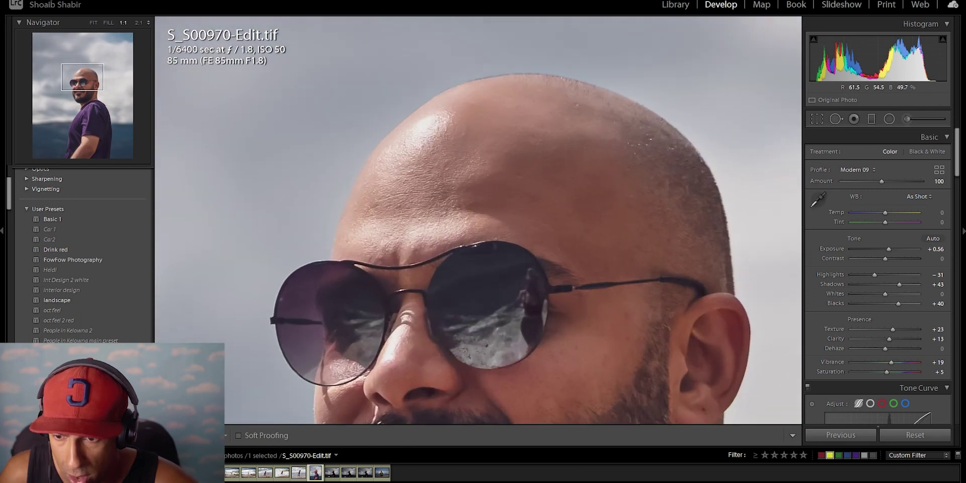
pyautogui.press('q')
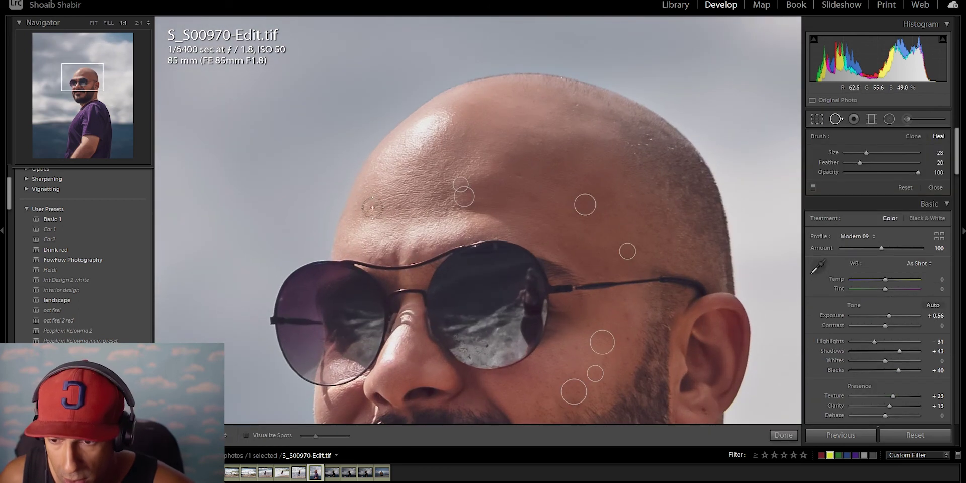
pyautogui.press('q')
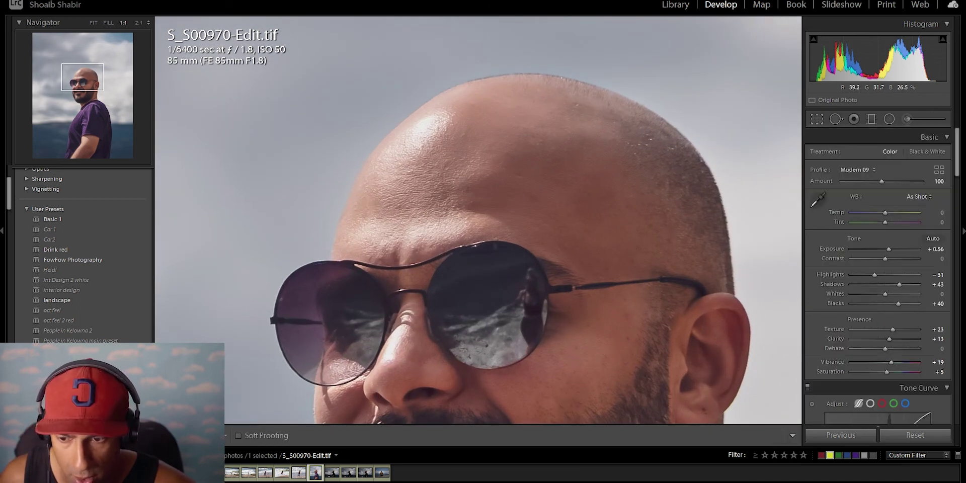
# Step: Delete the healing spot on the front of the man's forehead at 2:1 zoom and close Spot Removal
pyautogui.hotkey('ctrl', '-')
pyautogui.press('z')
pyautogui.press('q')
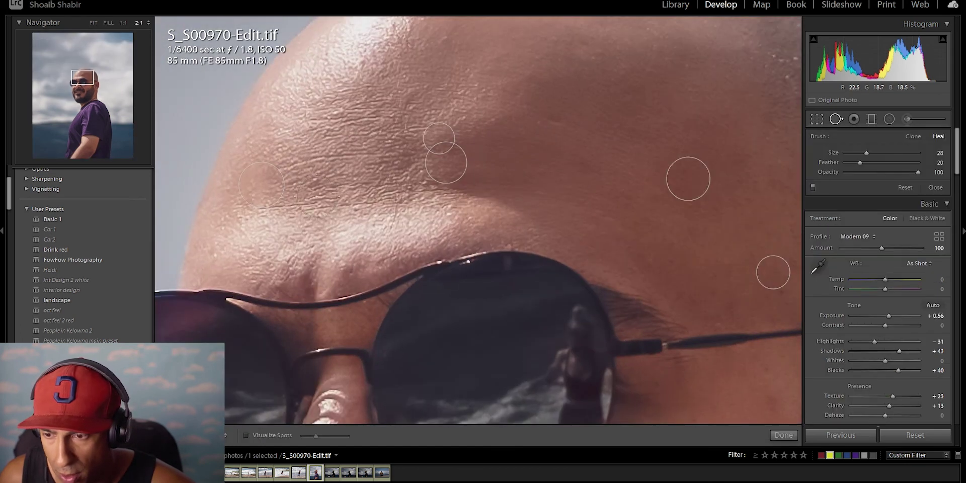
pyautogui.press('Delete')
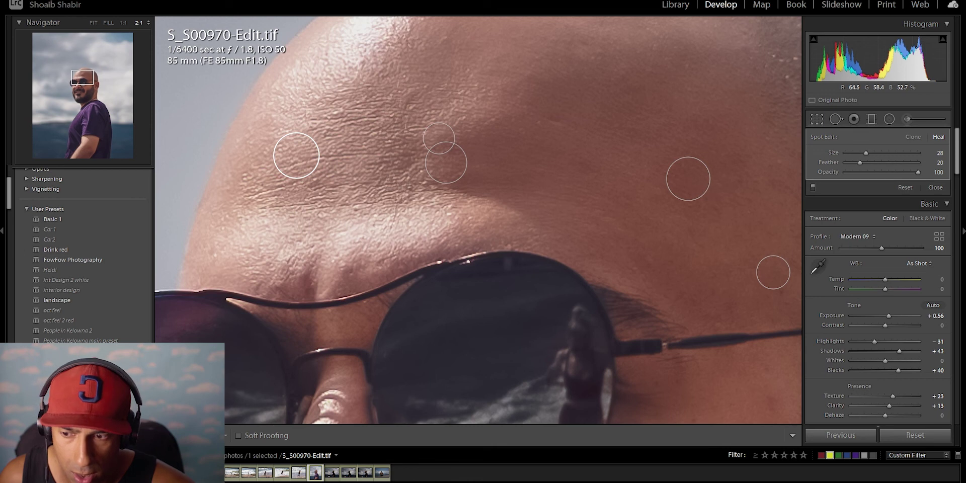
pyautogui.press('q')
pyautogui.press('z')
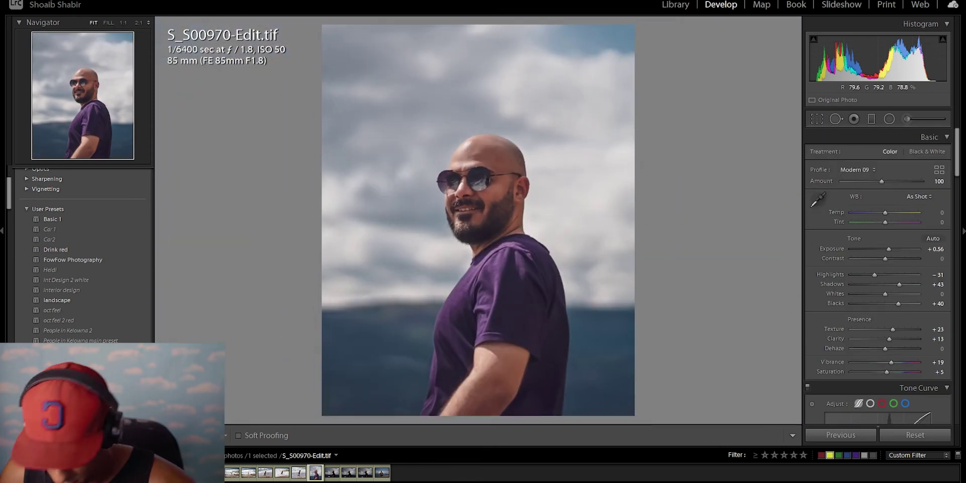
# Step: Set the photo's overall exposure to +0.49 and inspect the man's face up close
pyautogui.moveTo(888, 248); pyautogui.dragTo(888, 248)
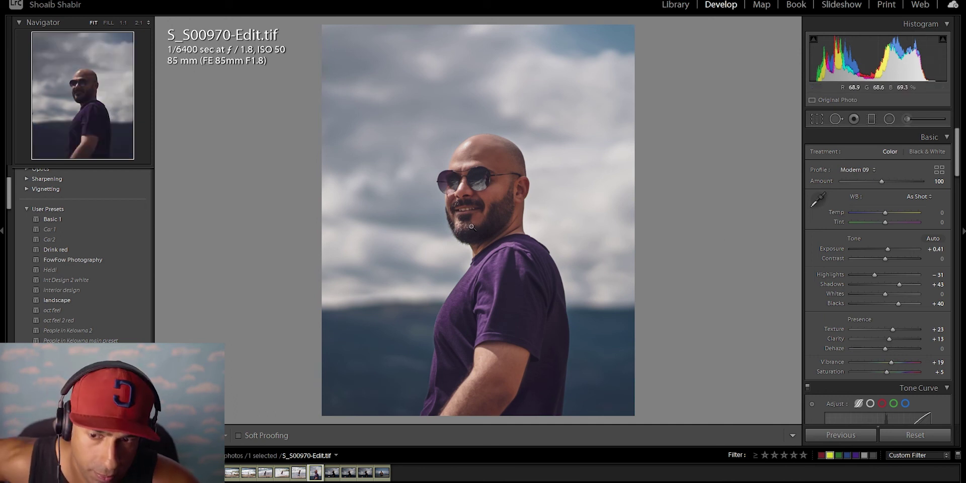
pyautogui.moveTo(887, 249); pyautogui.dragTo(888, 252)
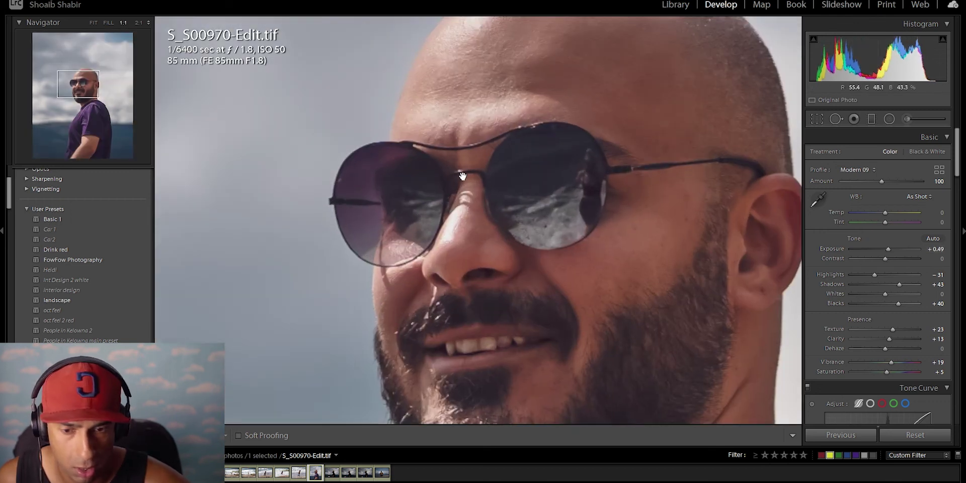
pyautogui.click(464, 179)
pyautogui.click(562, 185)
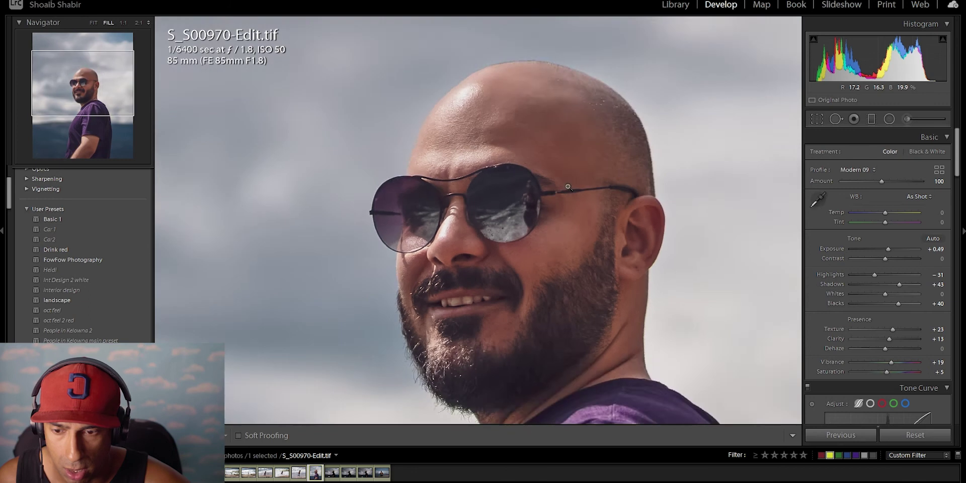
# Step: Zero the uppermost brush mask's exposure, shadows and blacks, set its texture to 24 and highlights to 31, and inspect the face
pyautogui.press('k')
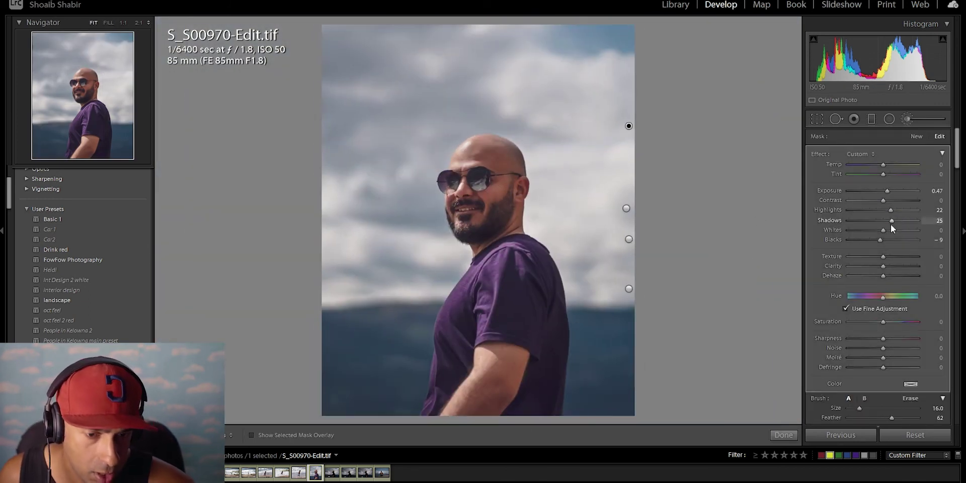
pyautogui.doubleClick(885, 191)
pyautogui.doubleClick(881, 240)
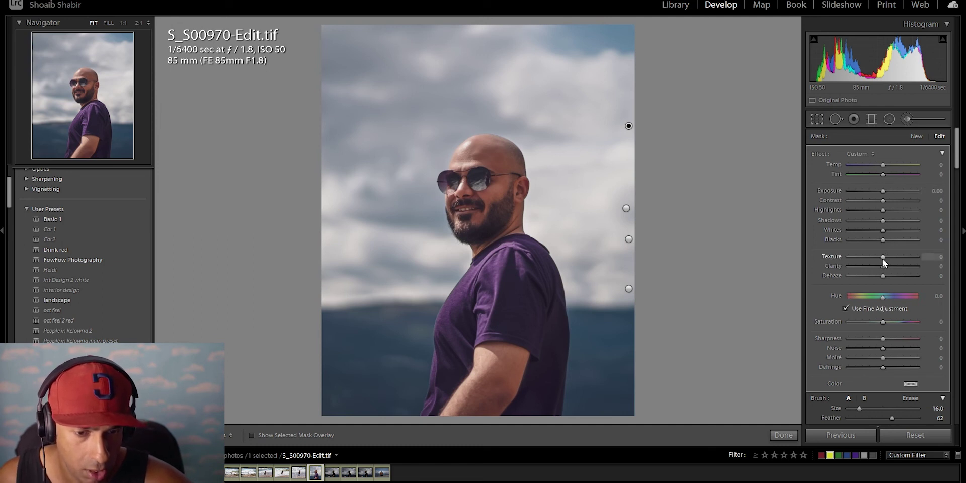
pyautogui.moveTo(883, 256); pyautogui.dragTo(891, 257)
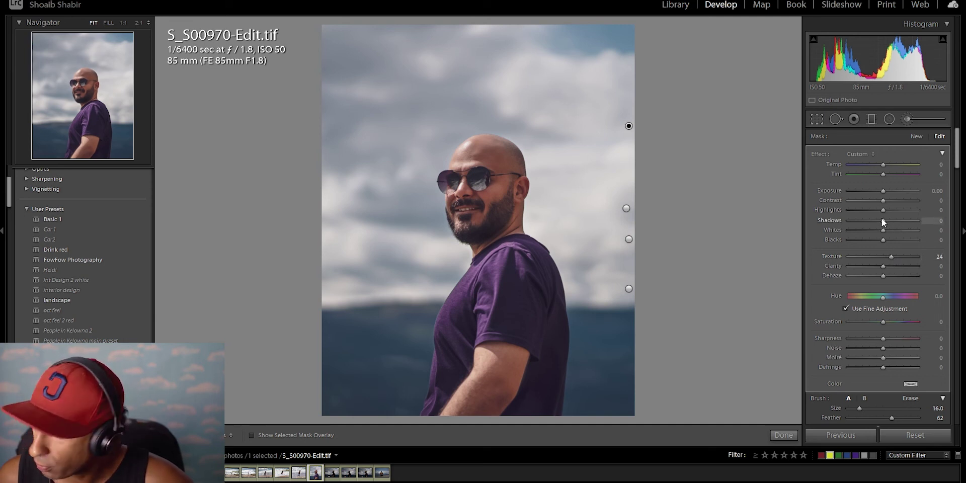
pyautogui.scroll(3, 453, 186)
pyautogui.press('z')
pyautogui.scroll(1, 516, 193)
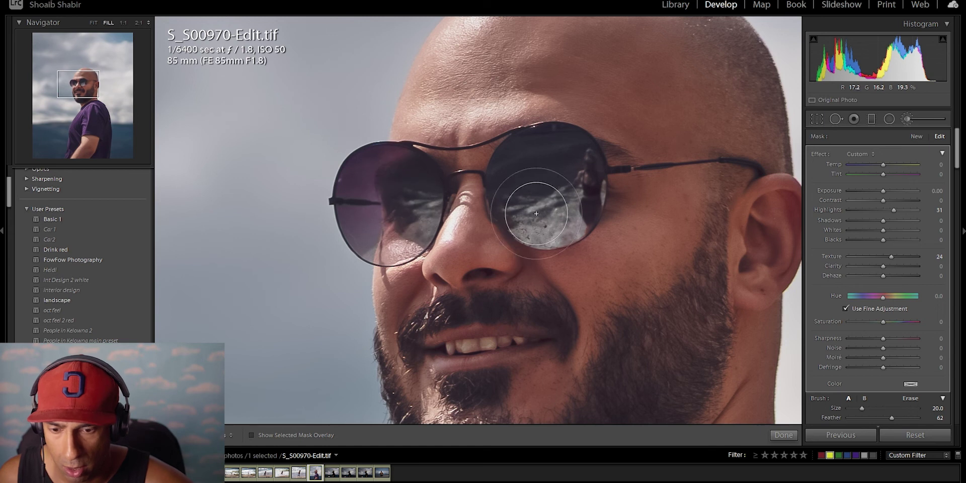
pyautogui.press('z')
pyautogui.press('q')
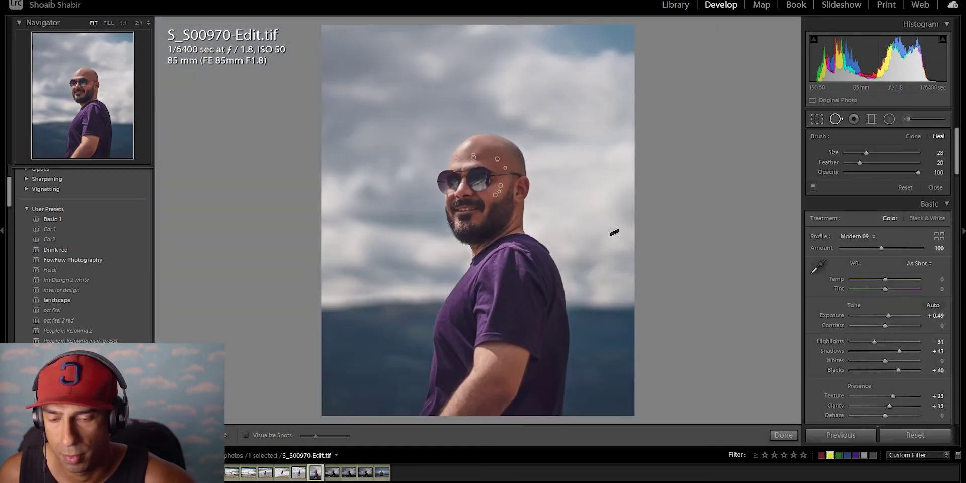
pyautogui.press('q')
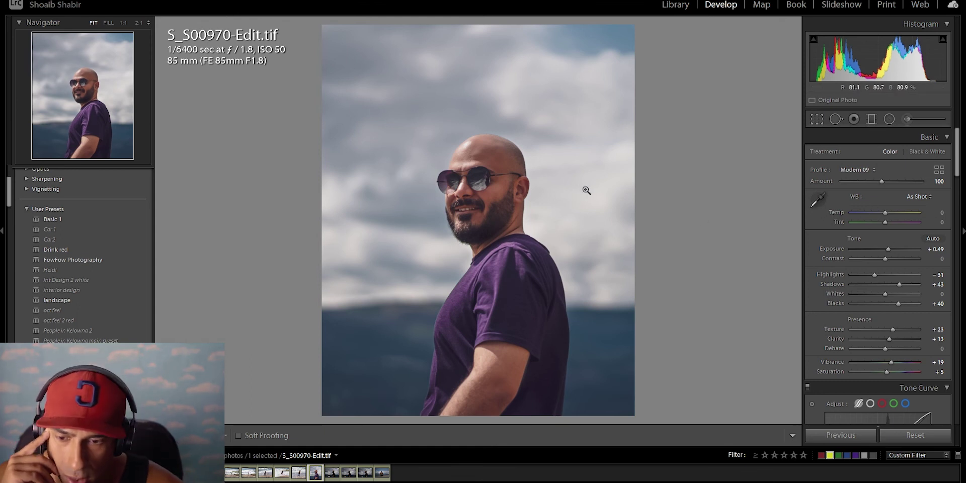
# Step: Reselect the uppermost brush mask, set its highlights to 22 and texture to 16, and close the adjustment brush
pyautogui.press('k')
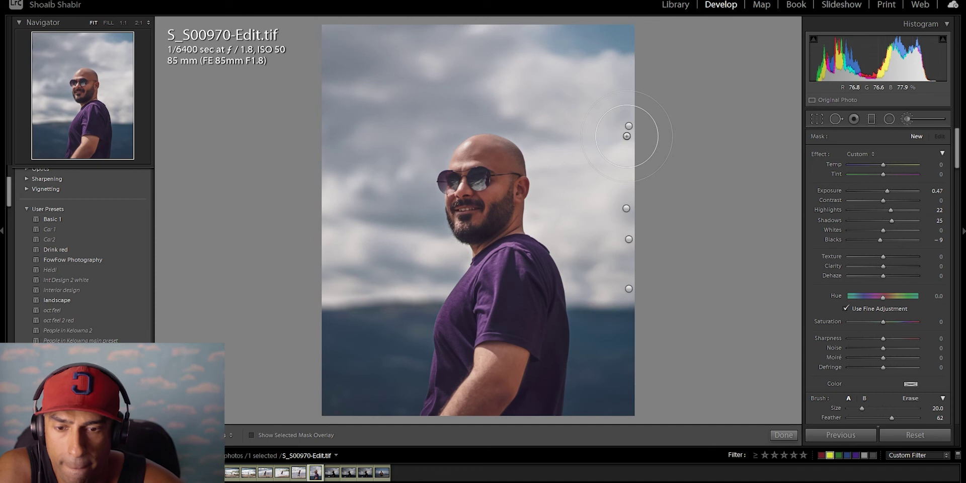
pyautogui.moveTo(629, 129)
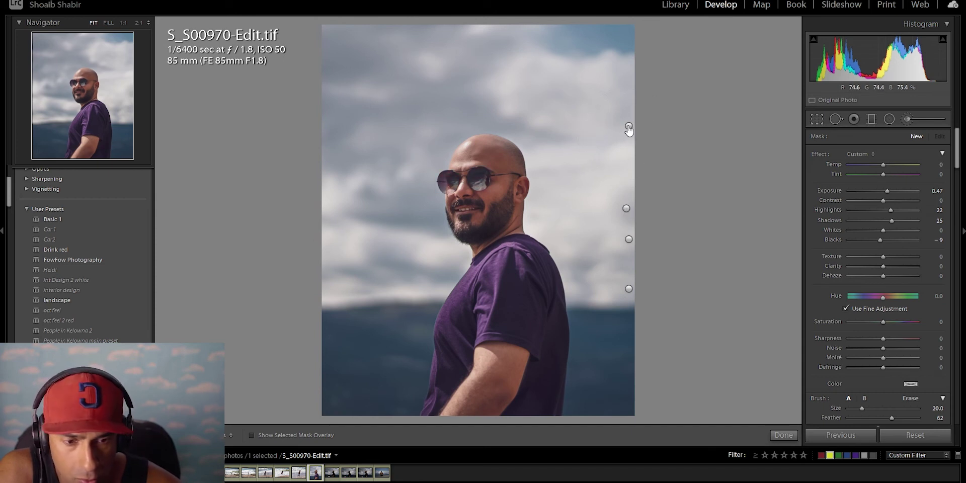
pyautogui.click(628, 126)
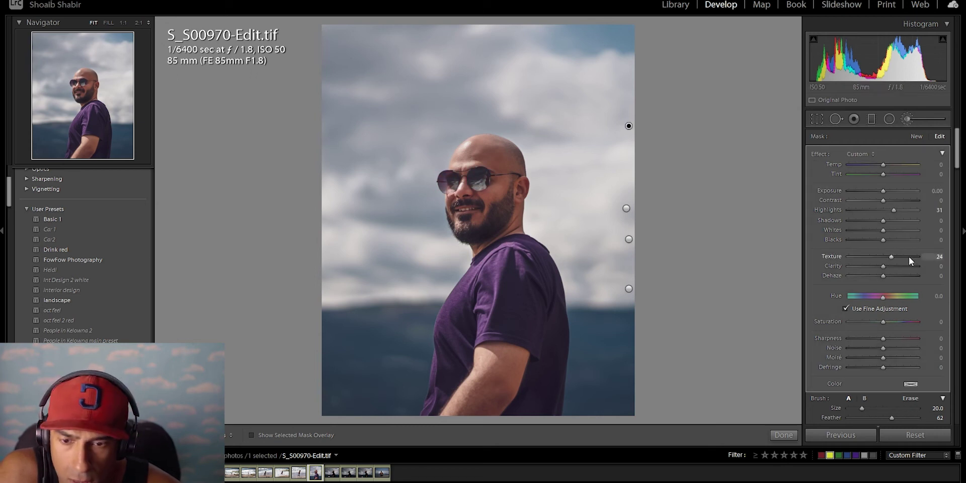
pyautogui.doubleClick(892, 209)
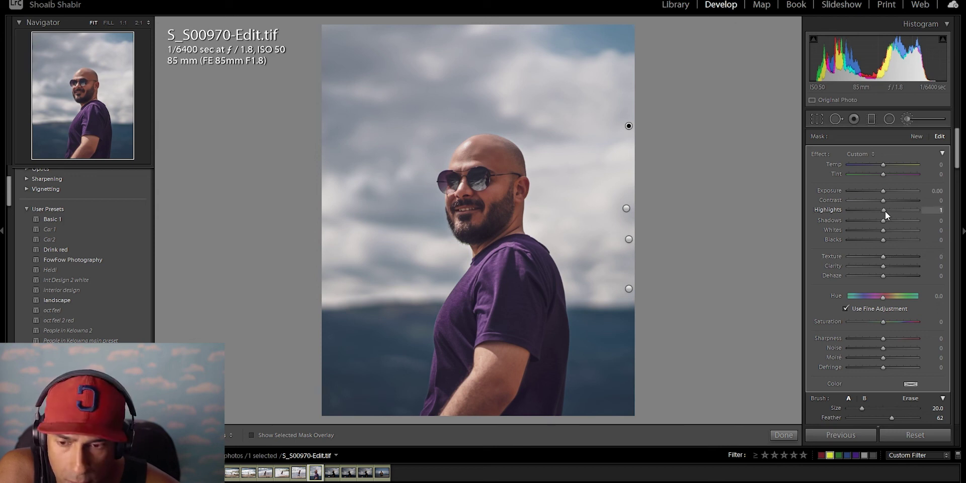
pyautogui.moveTo(895, 212); pyautogui.dragTo(889, 211)
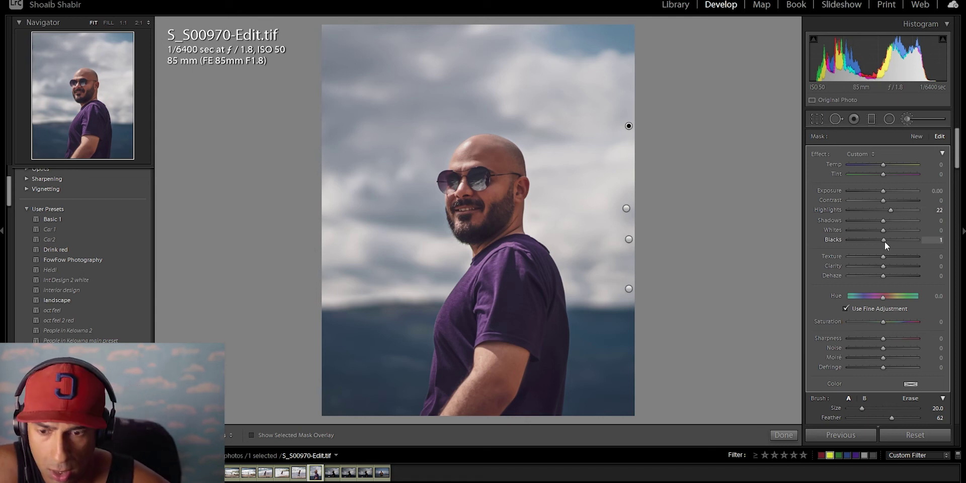
pyautogui.moveTo(882, 241); pyautogui.dragTo(883, 245)
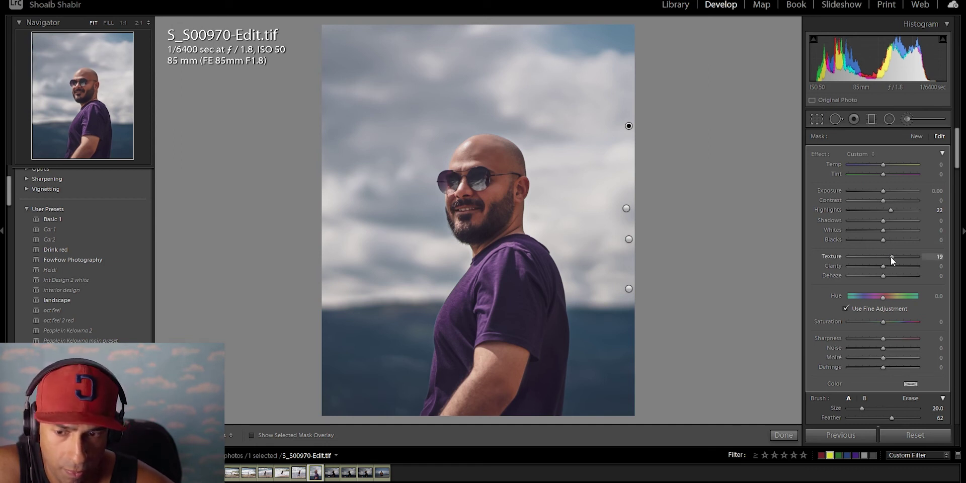
pyautogui.moveTo(891, 257); pyautogui.dragTo(887, 257)
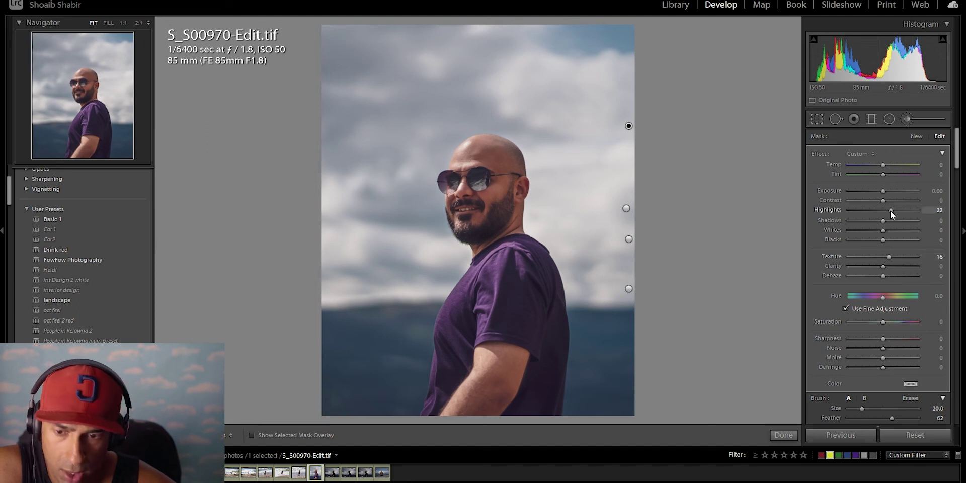
pyautogui.press('k')
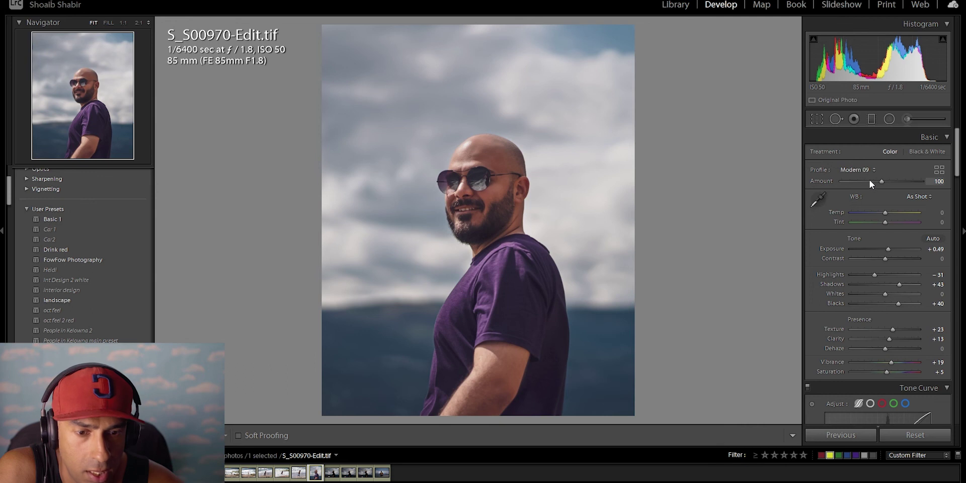
# Step: Tighten the 4 x 5 / 8 x 10 crop around the man, reposition him lower in the frame, and apply it
pyautogui.press('r')
pyautogui.click(916, 155)
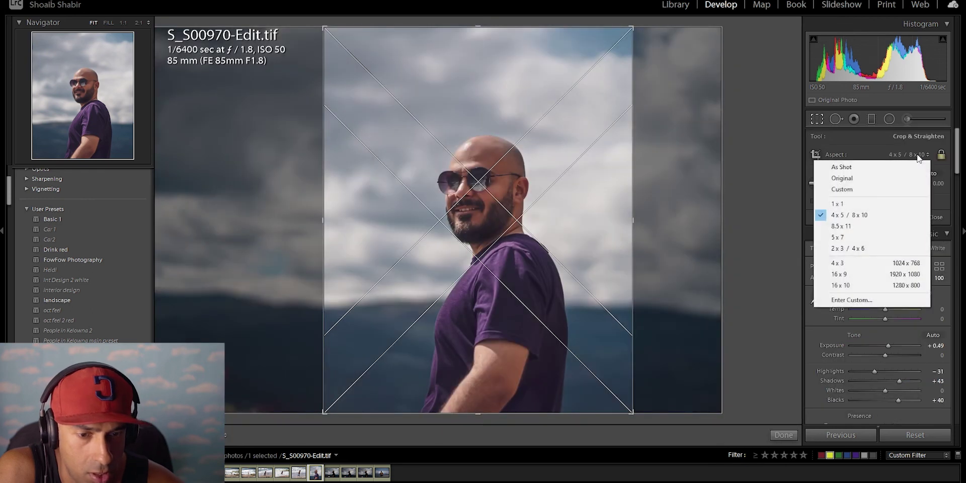
pyautogui.click(632, 29)
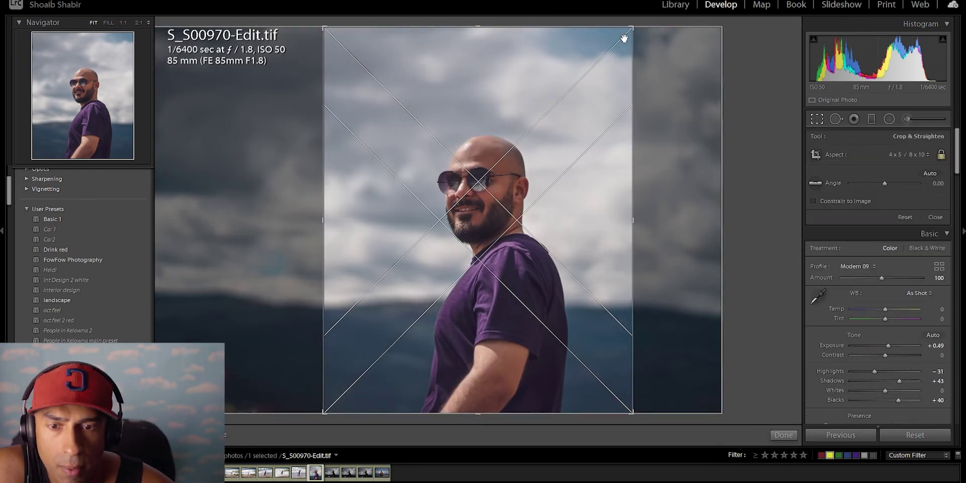
pyautogui.moveTo(623, 58); pyautogui.dragTo(598, 80)
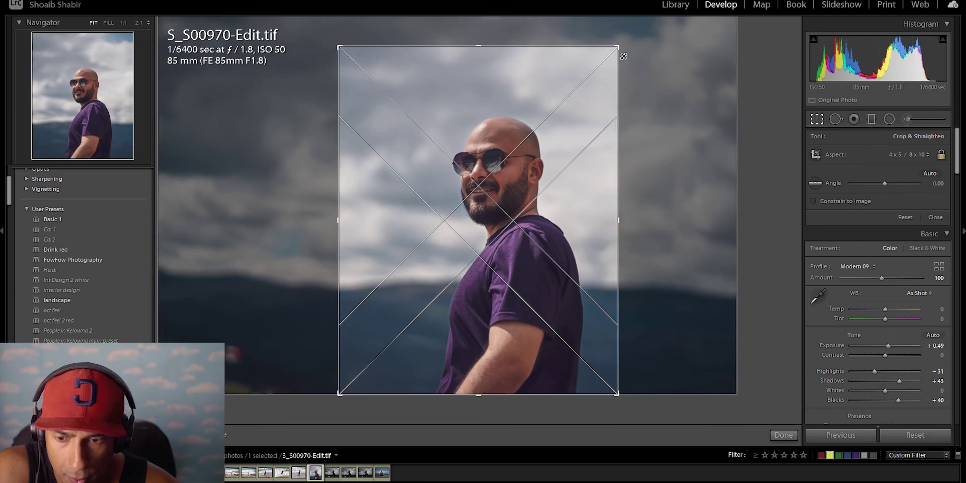
pyautogui.moveTo(530, 163); pyautogui.dragTo(518, 191)
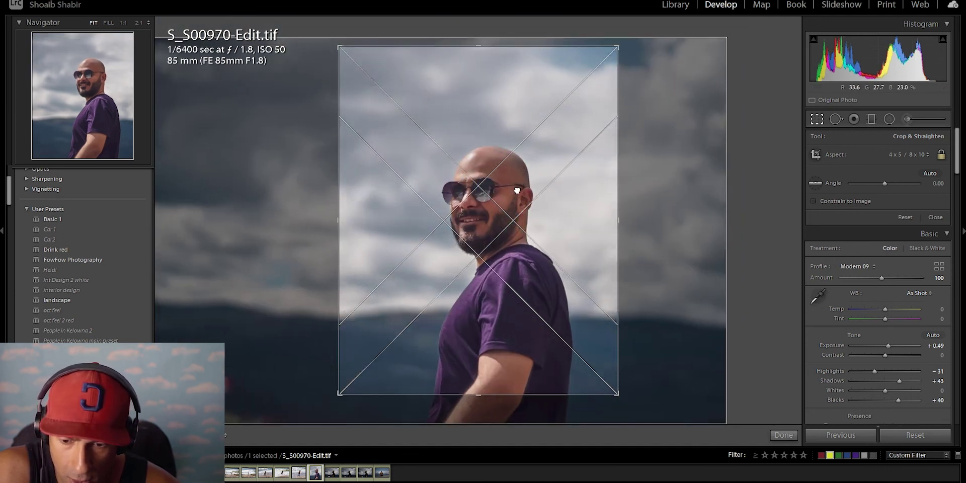
pyautogui.press('Return')
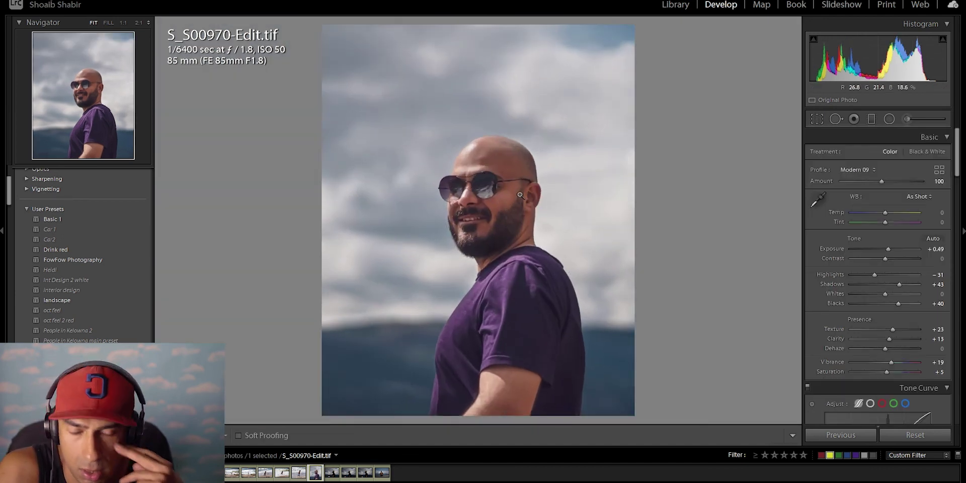
# Step: Try an upright 4 x 5 / 8 x 10 crop starting from the wider frame, shifting the photo sideways within it
pyautogui.click(814, 121)
pyautogui.click(901, 155)
pyautogui.click(882, 168)
pyautogui.click(909, 156)
pyautogui.click(856, 213)
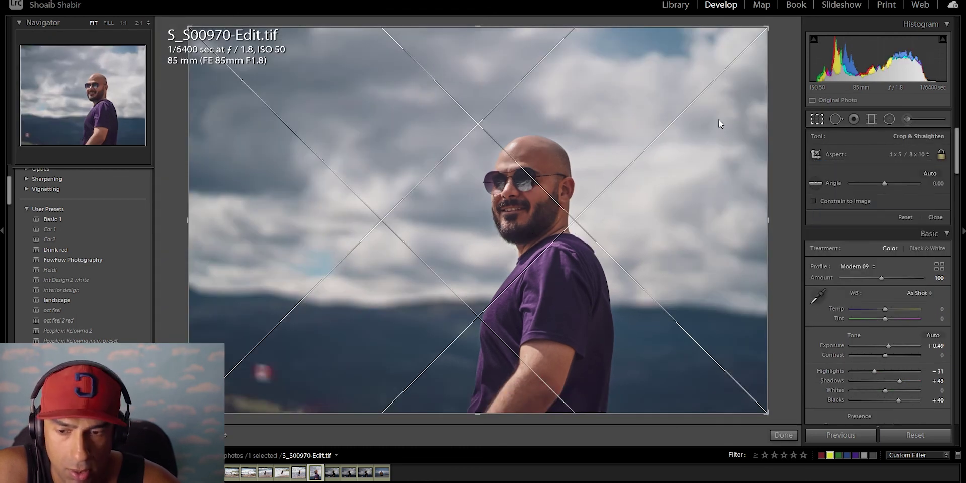
pyautogui.moveTo(720, 27); pyautogui.dragTo(547, 27)
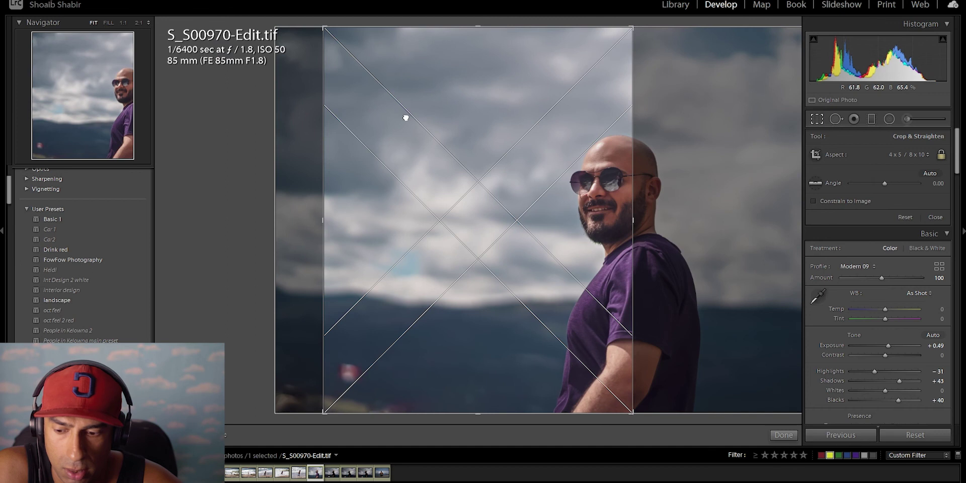
pyautogui.moveTo(406, 118); pyautogui.dragTo(375, 109)
pyautogui.moveTo(517, 116); pyautogui.dragTo(563, 114)
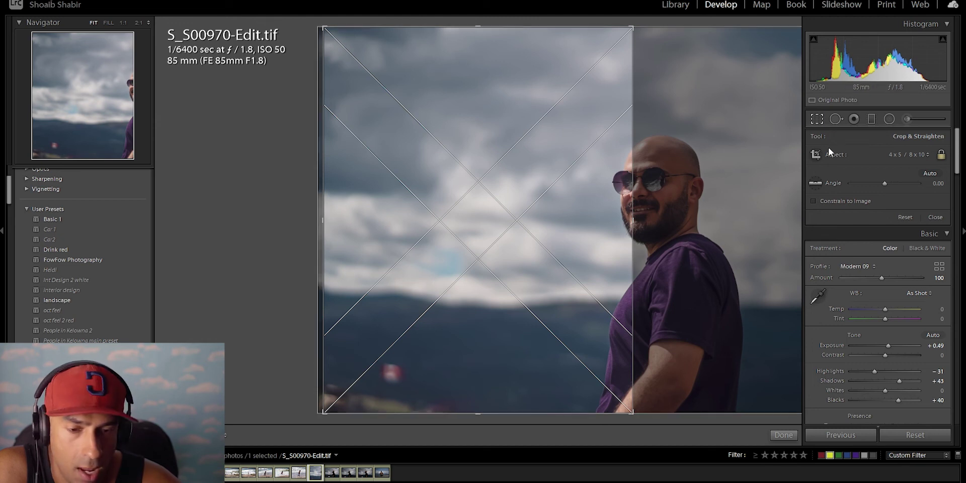
# Step: Restore the As Shot crop, change it to a horizontal 4 x 5 / 8 x 10 frame, shift the man slightly, and apply it
pyautogui.click(908, 154)
pyautogui.click(909, 155)
pyautogui.click(909, 154)
pyautogui.click(865, 167)
pyautogui.click(913, 155)
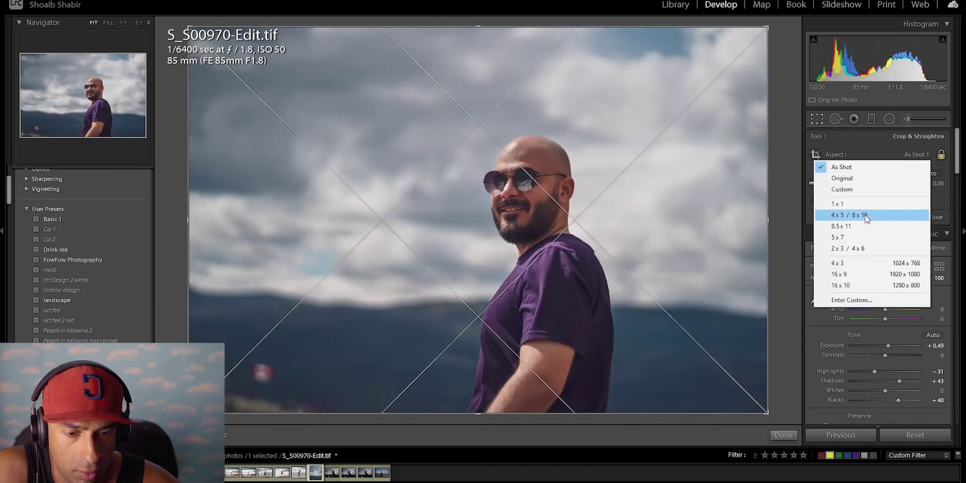
pyautogui.click(867, 216)
pyautogui.moveTo(532, 222); pyautogui.dragTo(509, 223)
pyautogui.press('Return')
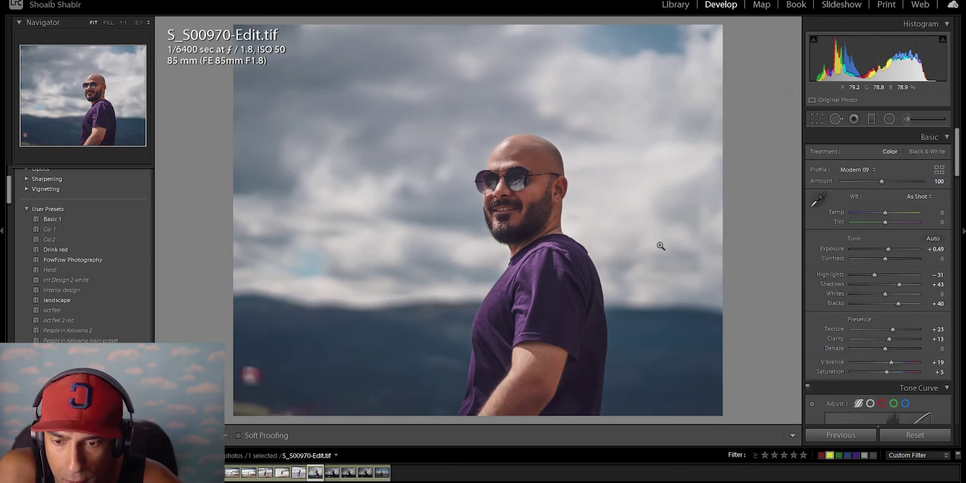
# Step: Raise the photo's overall exposure to +0.87 and compare the portrait before and after the edits
pyautogui.moveTo(886, 249); pyautogui.dragTo(889, 249)
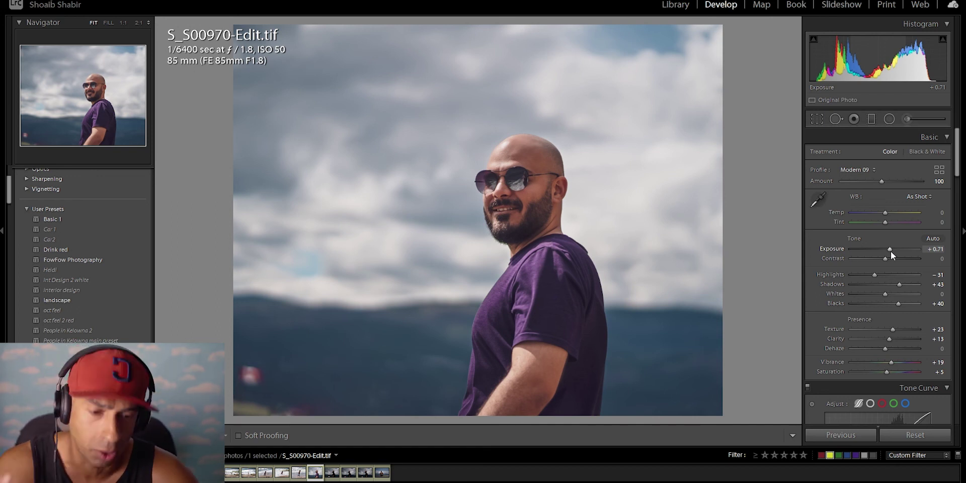
pyautogui.moveTo(890, 252); pyautogui.dragTo(892, 250)
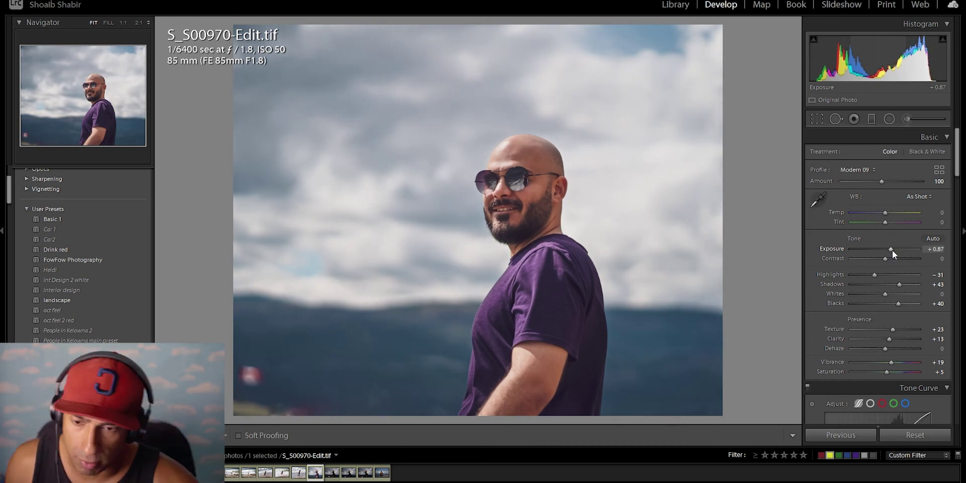
pyautogui.press('\\')
pyautogui.press('\\')
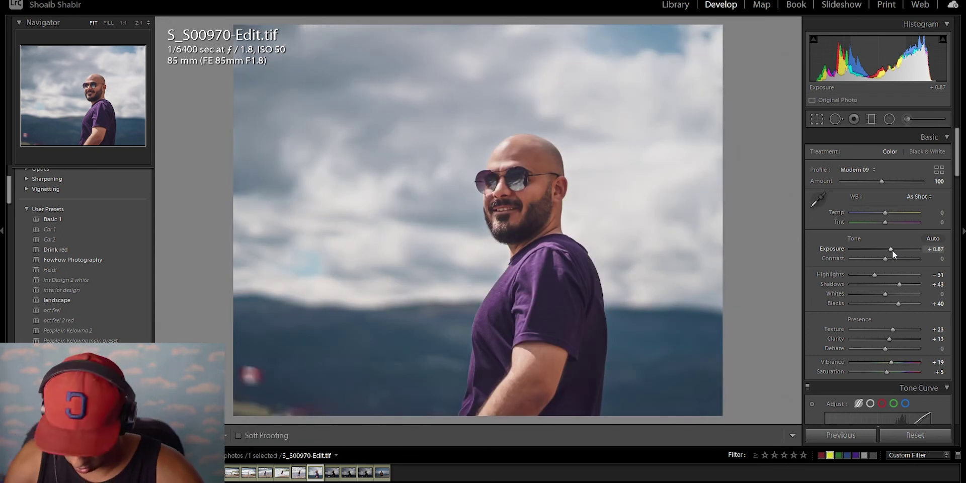
pyautogui.press('\\')
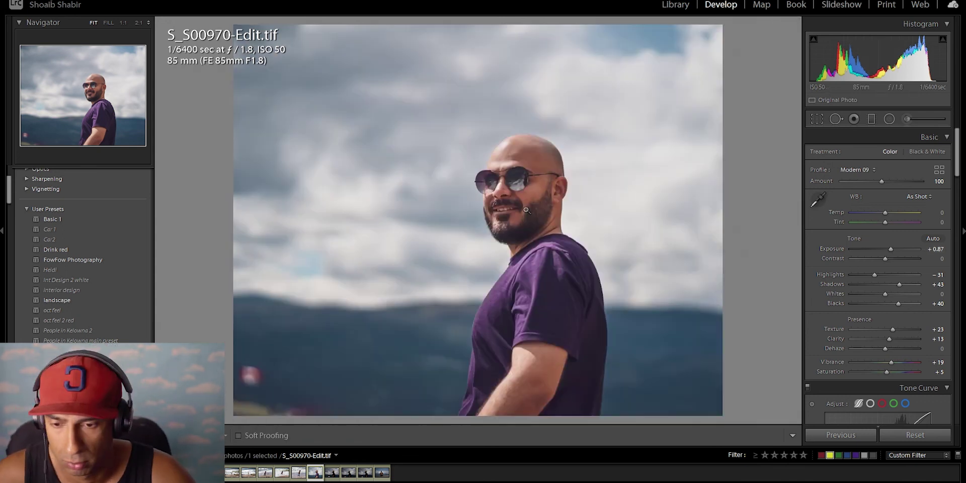
pyautogui.press('\\')
# Step: Set the photo's overall exposure to +0.64 and compare it with the unedited version
pyautogui.moveTo(889, 250); pyautogui.dragTo(889, 250)
pyautogui.press('\\')
pyautogui.press('\\')
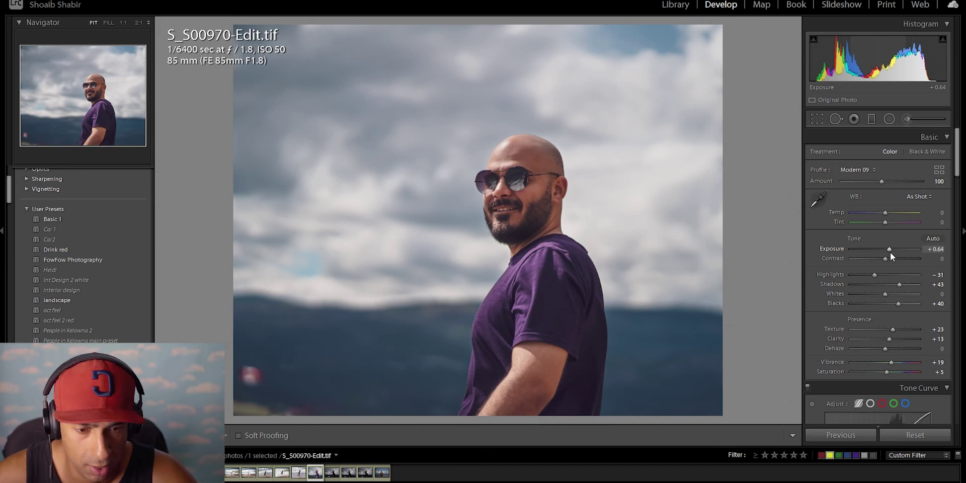
# Step: Compare the edited portrait with its unedited version, checking the man's face and shirt at a closer zoom
pyautogui.press('\\')
pyautogui.click(582, 230)
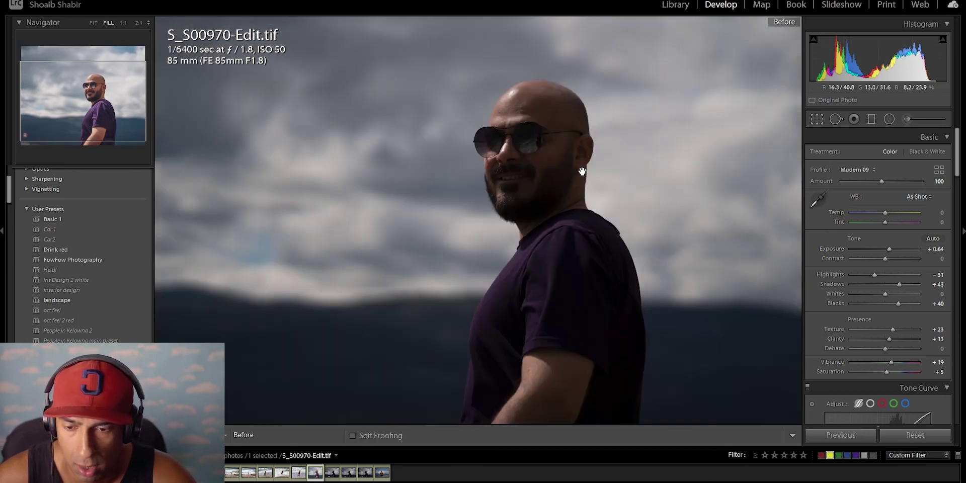
pyautogui.click(553, 199)
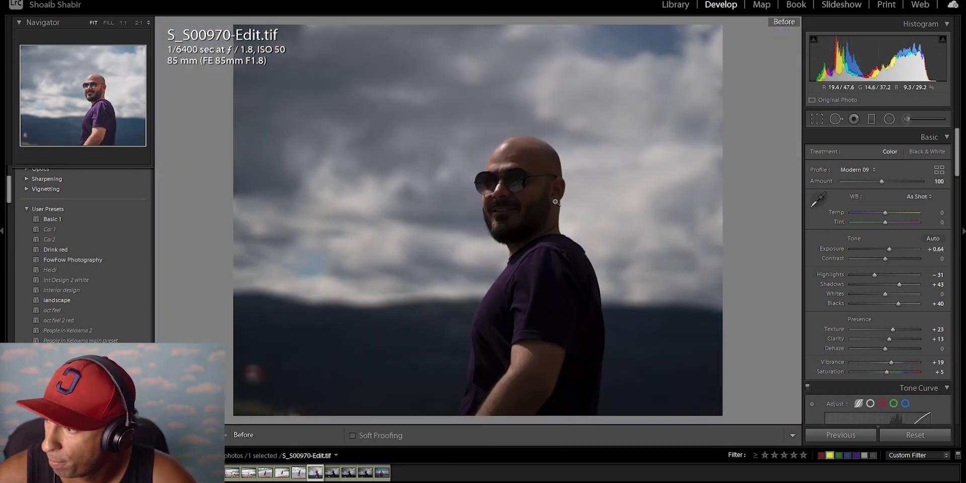
pyautogui.press('\\')
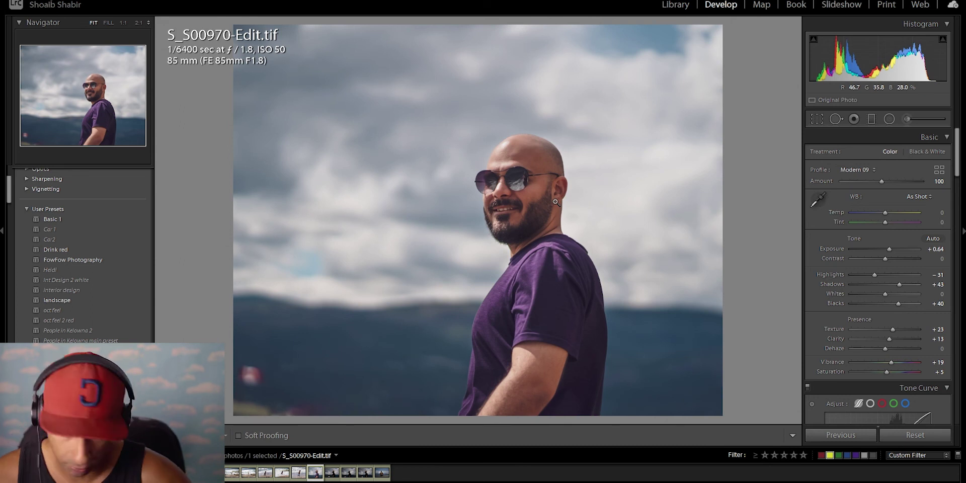
pyautogui.press('4')
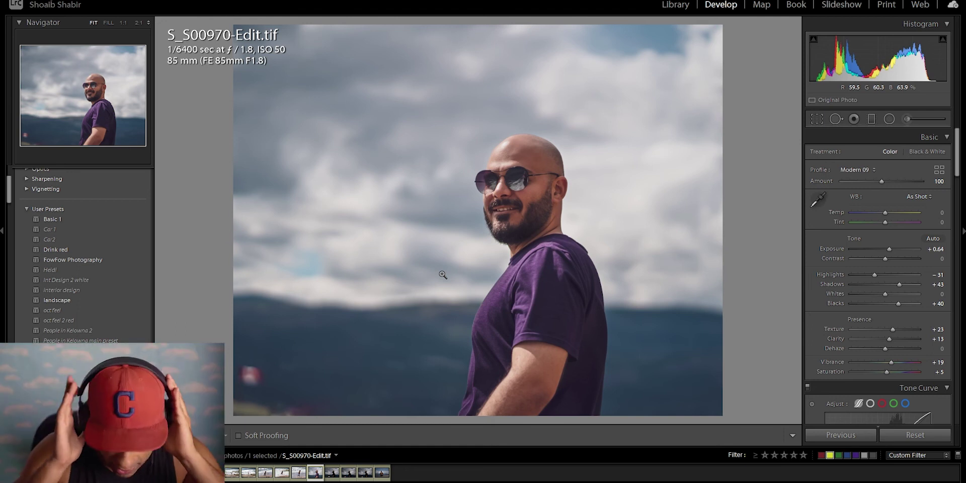
# Step: Open the husky photo S_S00907.ARW and inspect the dog's face and the flare circle in front of its legs
pyautogui.press('Left')
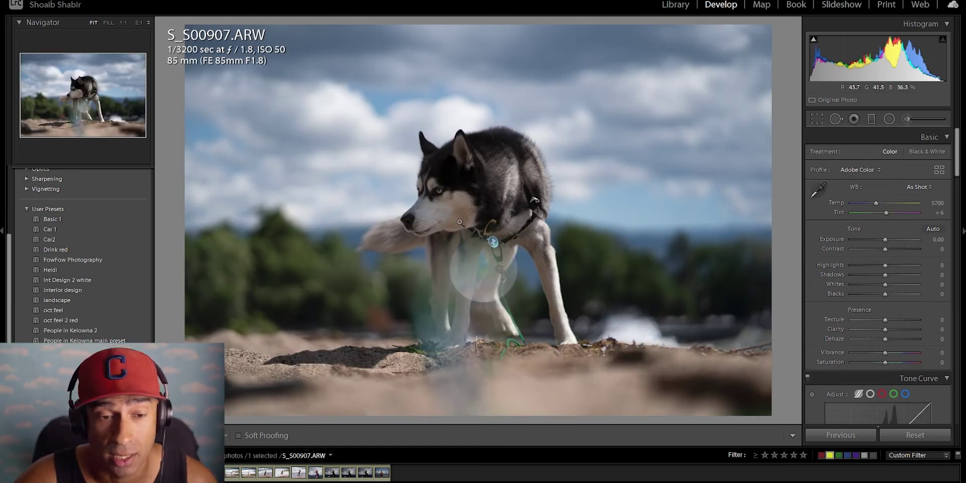
pyautogui.click(529, 224)
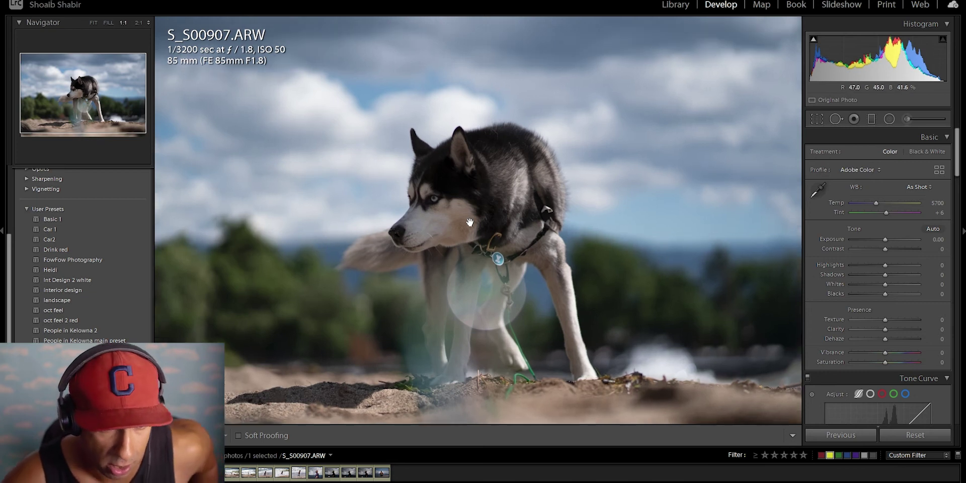
pyautogui.click(460, 220)
pyautogui.click(460, 217)
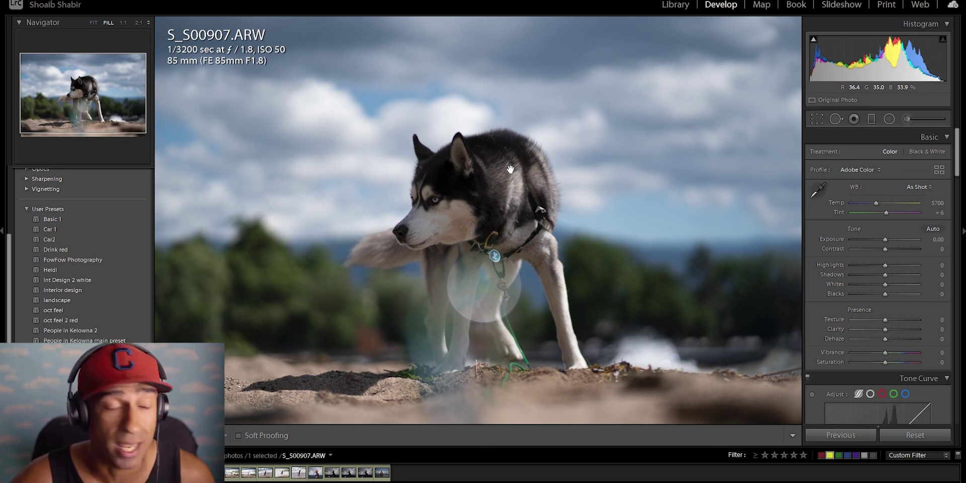
pyautogui.hotkey('ctrl', 'z')
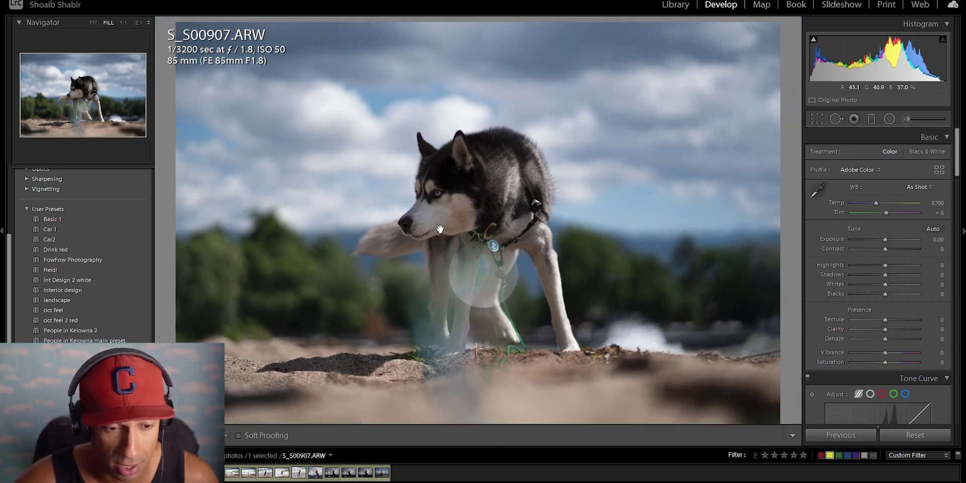
pyautogui.click(439, 229)
pyautogui.click(455, 231)
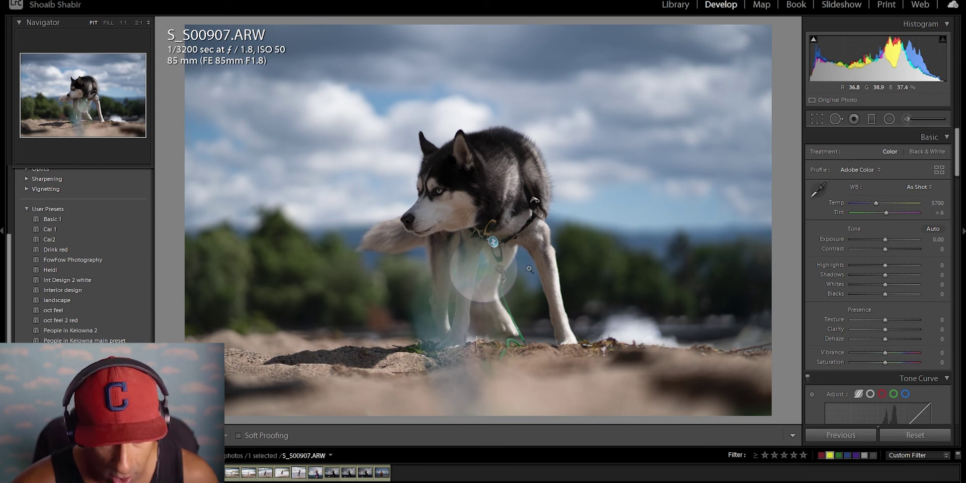
pyautogui.click(484, 321)
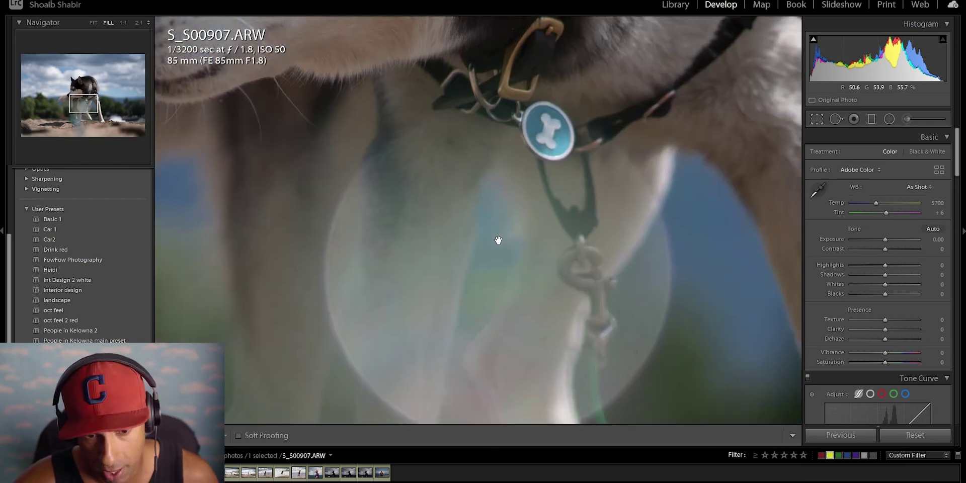
pyautogui.click(498, 239)
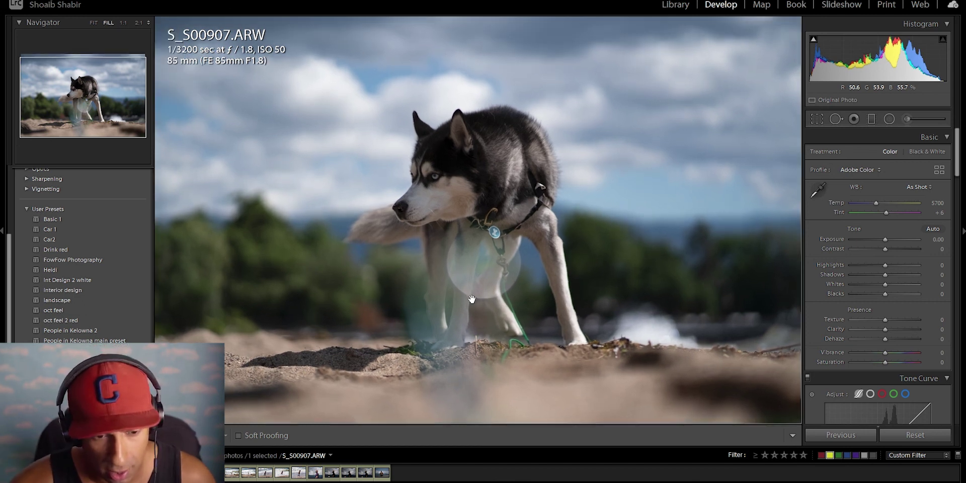
pyautogui.click(490, 301)
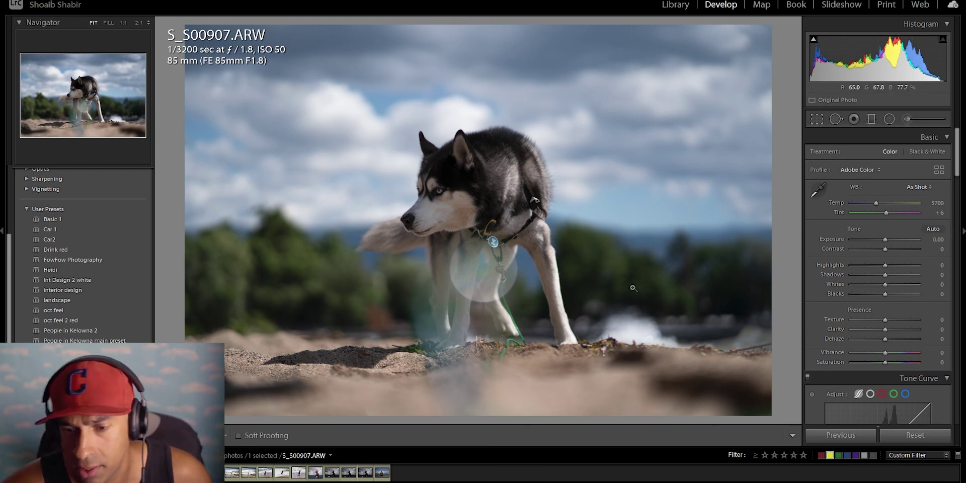
# Step: Apply the Basic 1 user preset to the husky photo and inspect the dog's legs, blurred background and flare circle up close
pyautogui.click(50, 219)
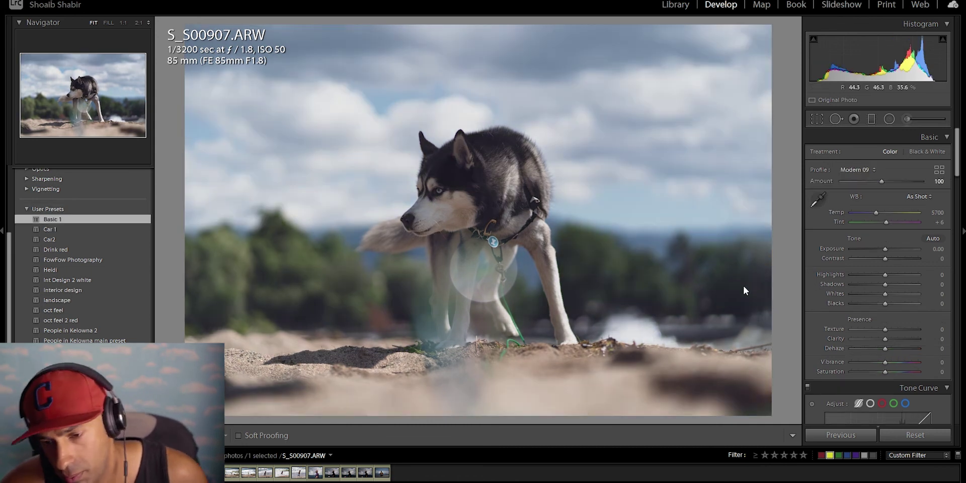
pyautogui.scroll(-15, 872, 326)
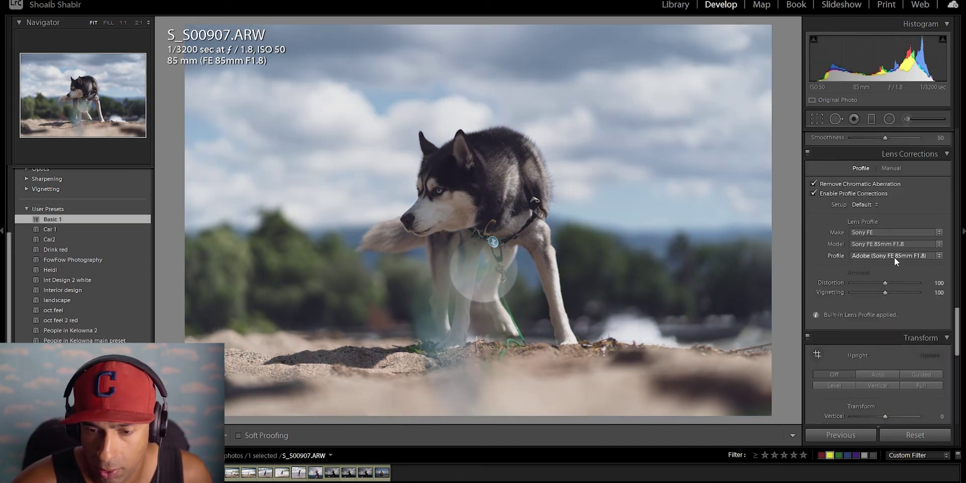
pyautogui.click(535, 243)
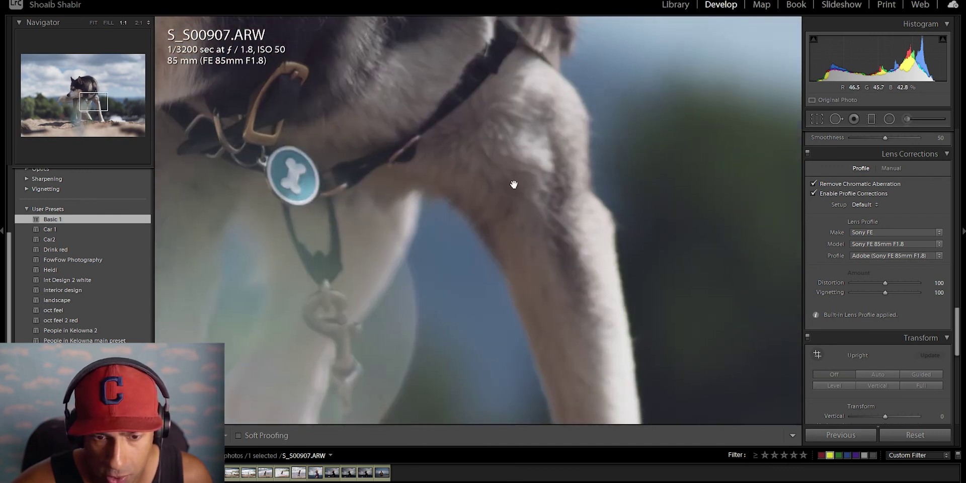
pyautogui.moveTo(514, 184); pyautogui.dragTo(444, 149)
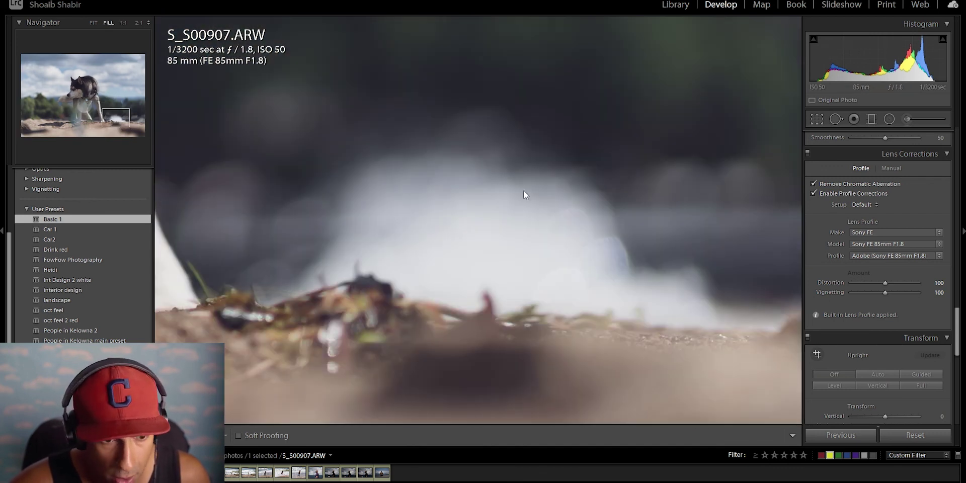
pyautogui.click(526, 195)
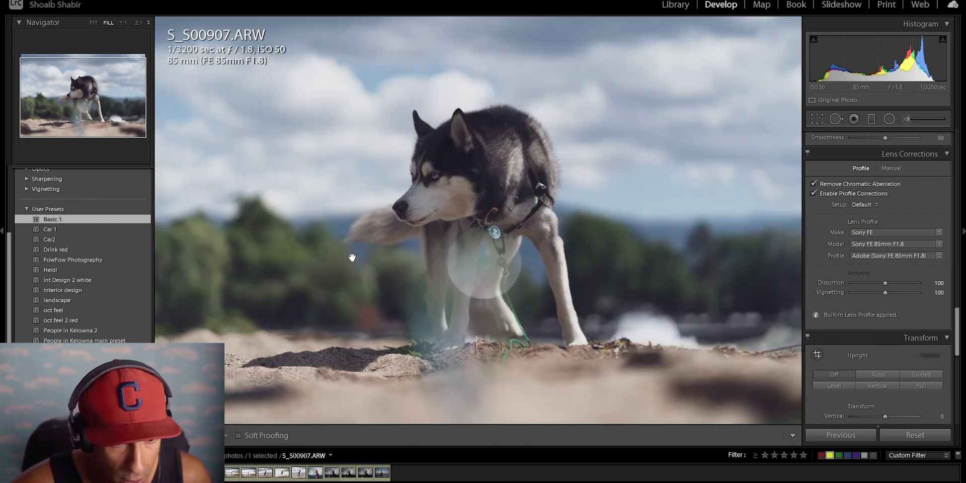
pyautogui.moveTo(408, 274); pyautogui.dragTo(793, 323)
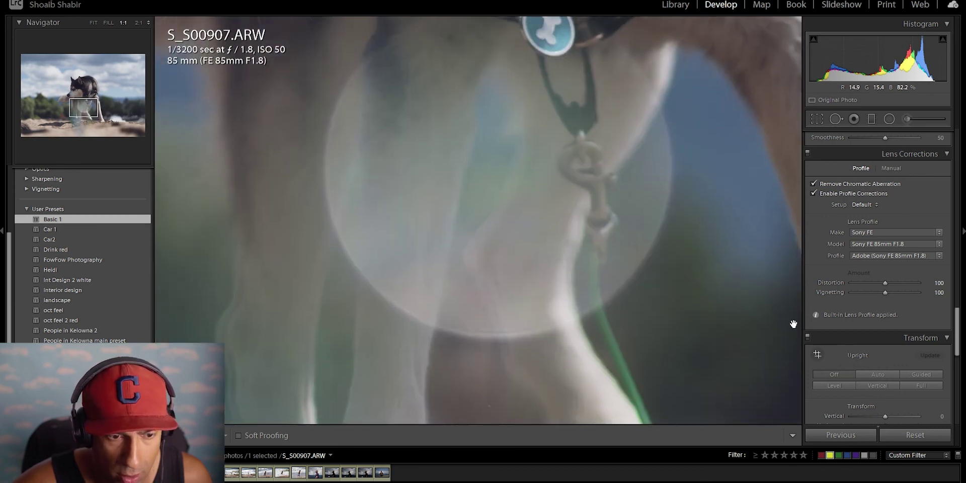
pyautogui.moveTo(519, 282); pyautogui.dragTo(503, 204)
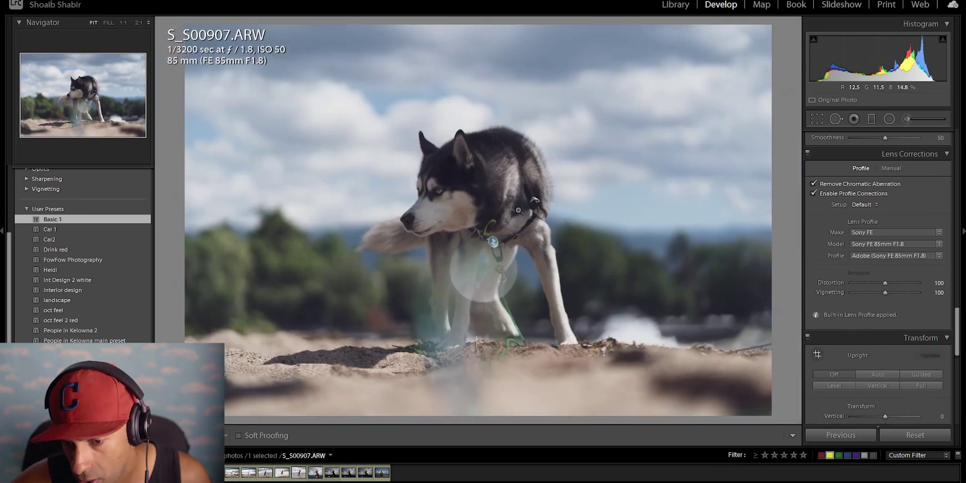
# Step: Try a small purple defringe amount in the manual lens corrections and return to the lens profile settings
pyautogui.click(891, 169)
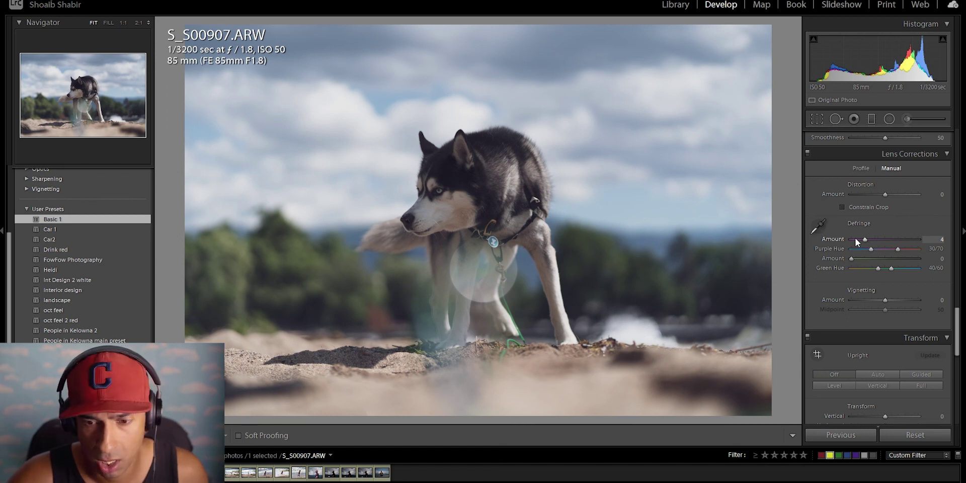
pyautogui.click(860, 169)
pyautogui.moveTo(426, 227); pyautogui.dragTo(530, 244)
pyautogui.click(530, 244)
# Step: Try the Adobe Color and Camera Deep profiles on the husky photo and return it to the Modern 09 profile
pyautogui.scroll(5, 922, 243)
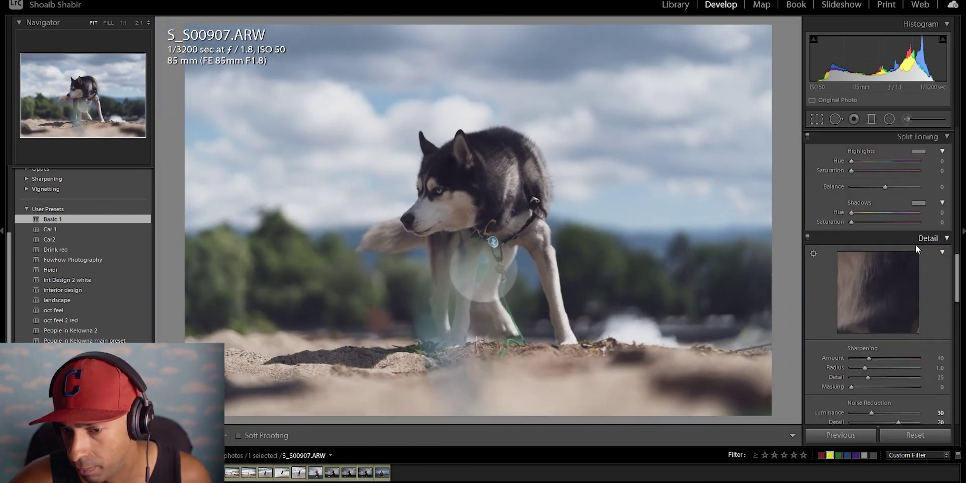
pyautogui.scroll(3, 906, 246)
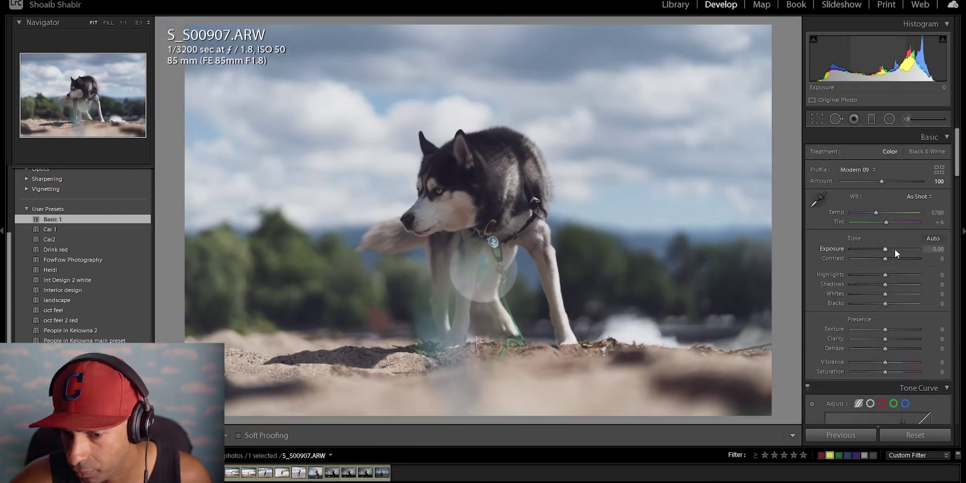
pyautogui.click(861, 182)
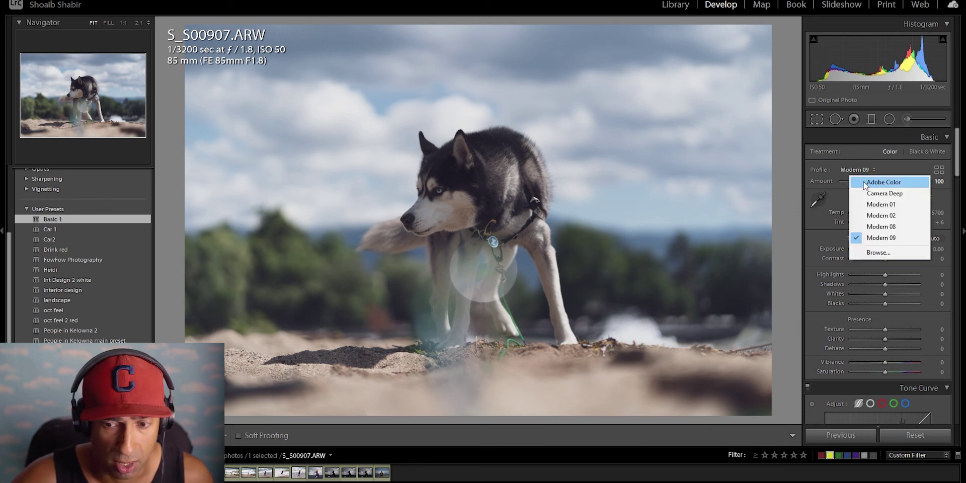
pyautogui.click(862, 182)
pyautogui.click(862, 176)
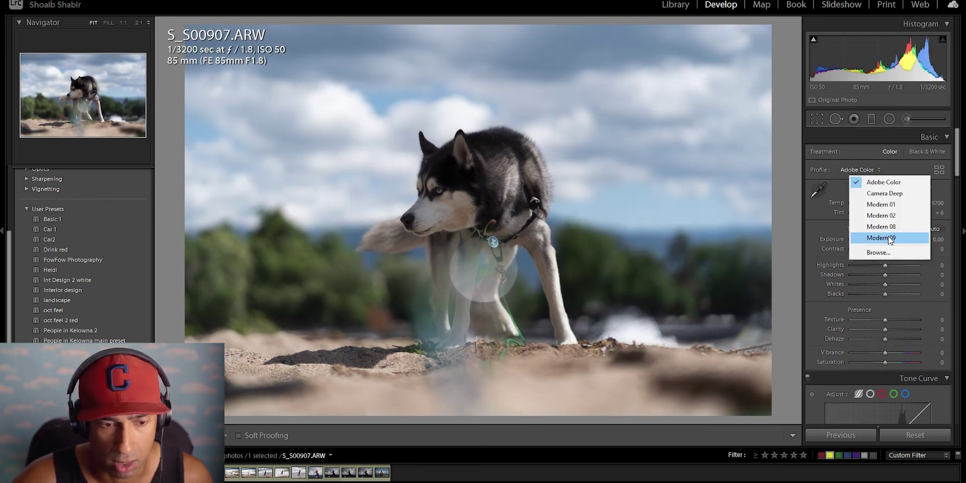
pyautogui.click(888, 237)
pyautogui.click(852, 170)
pyautogui.click(862, 182)
pyautogui.click(864, 169)
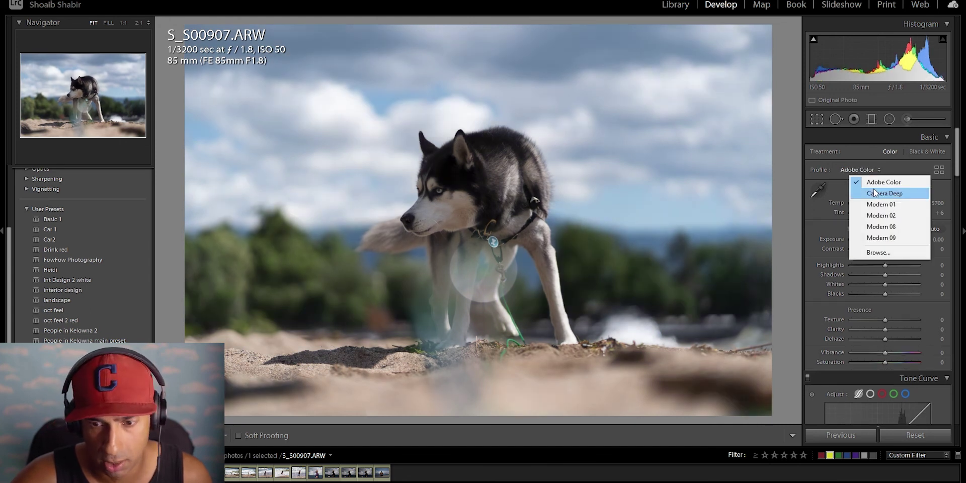
pyautogui.click(874, 192)
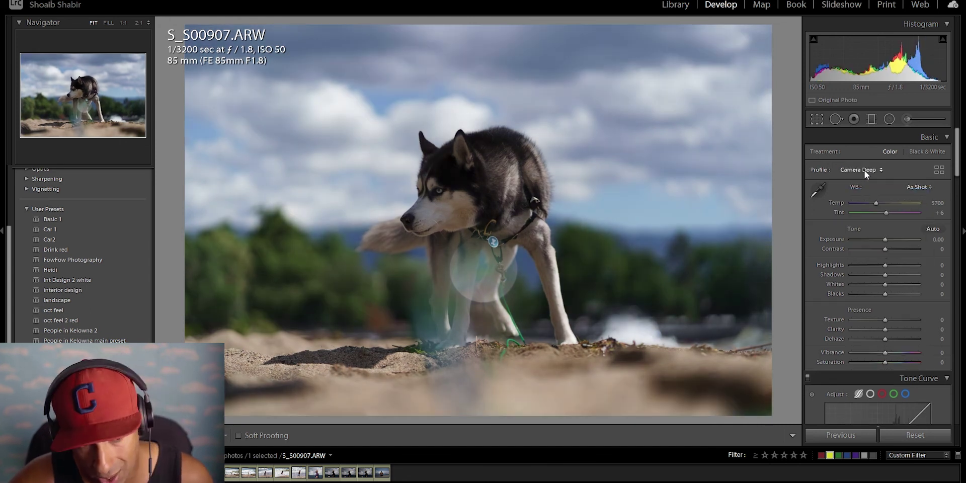
pyautogui.click(864, 170)
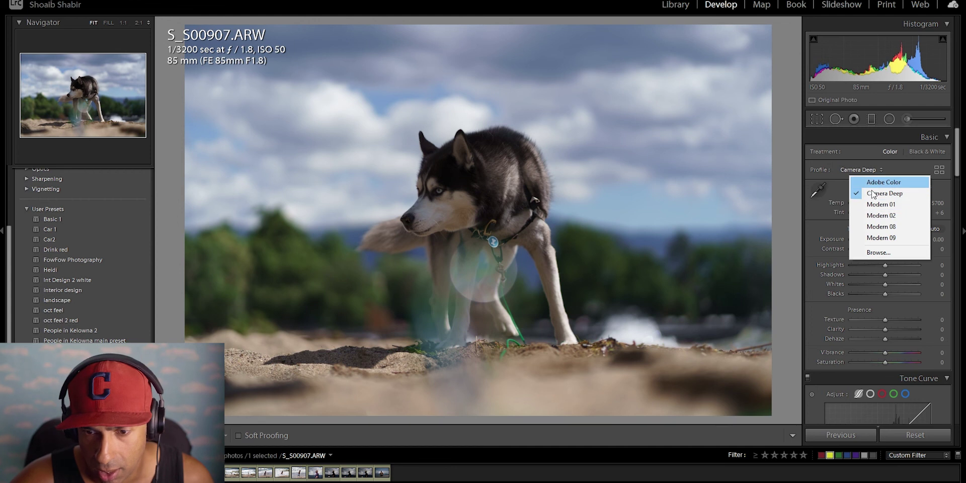
pyautogui.click(880, 240)
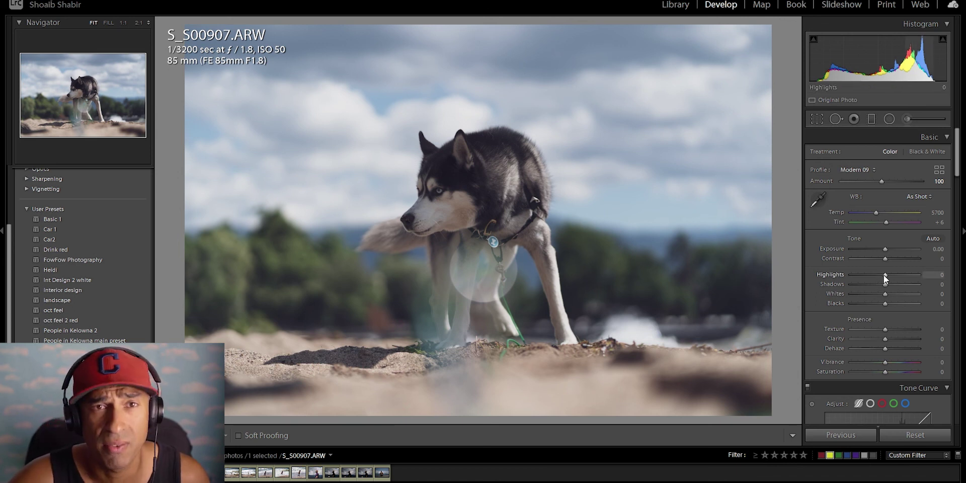
# Step: Set the husky photo's Highlights to -50 and Blacks to +38, trying higher Shadows and Whites but resetting both to 0
pyautogui.moveTo(883, 276); pyautogui.dragTo(864, 279)
pyautogui.moveTo(866, 278); pyautogui.dragTo(900, 288)
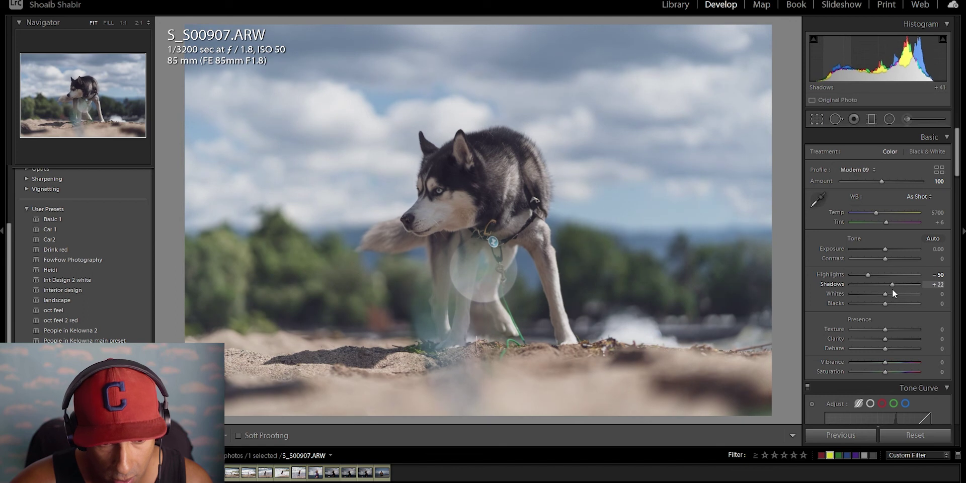
pyautogui.doubleClick(898, 287)
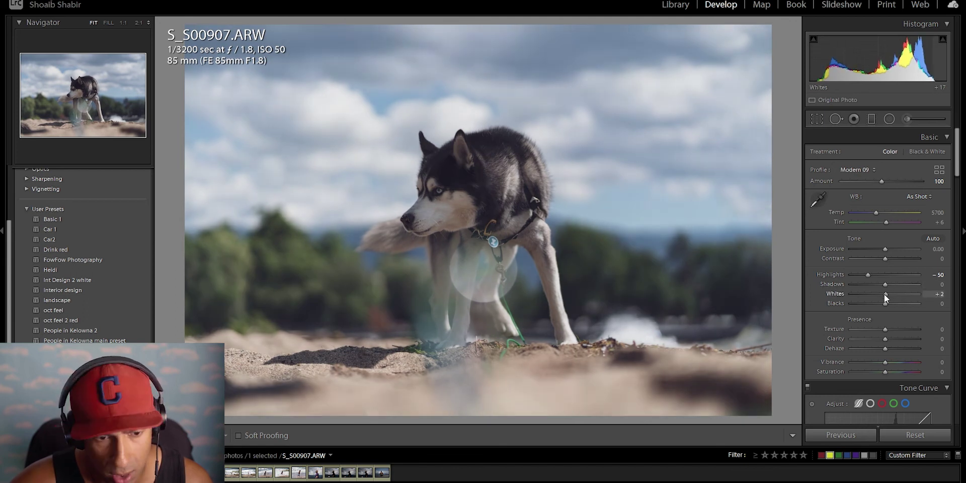
pyautogui.moveTo(887, 304); pyautogui.dragTo(900, 306)
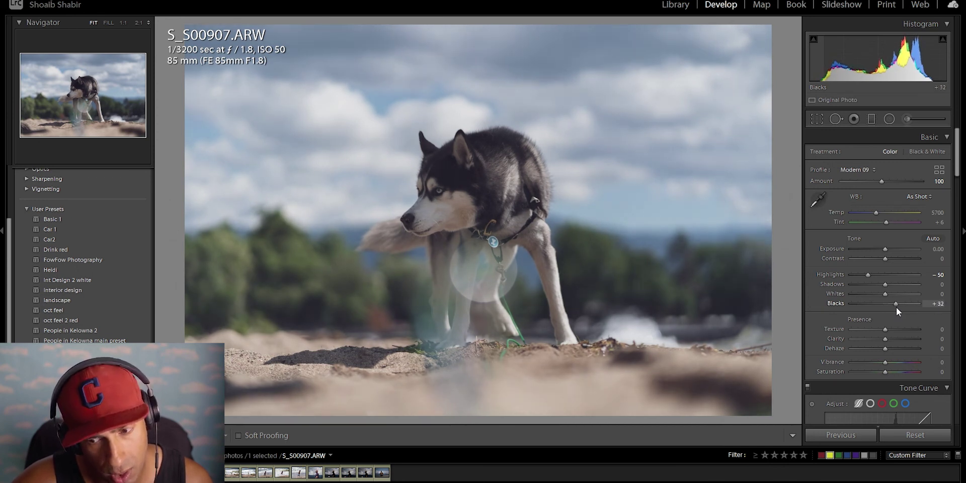
pyautogui.moveTo(898, 307); pyautogui.dragTo(898, 307)
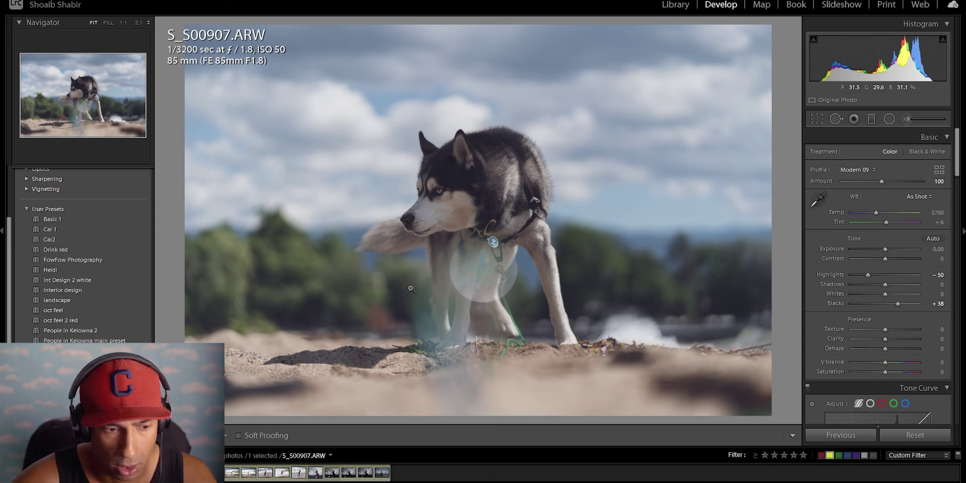
# Step: Raise the husky photo's overall Texture to +31, leaving the adjustment brush unused
pyautogui.click(330, 317)
pyautogui.click(427, 222)
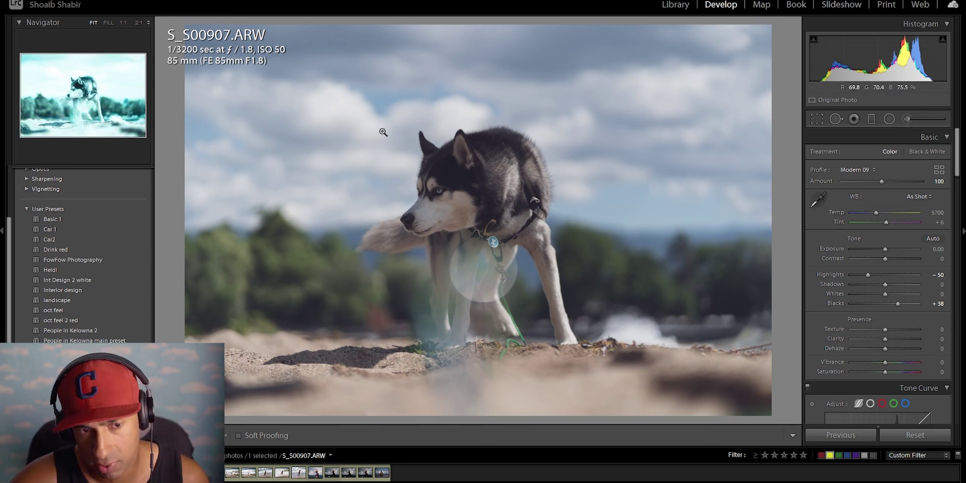
pyautogui.click(907, 119)
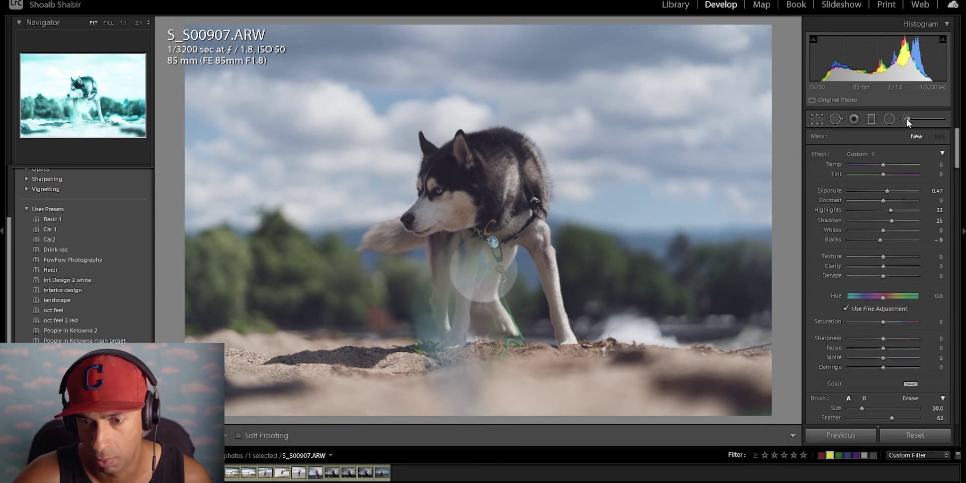
pyautogui.click(907, 119)
pyautogui.moveTo(886, 330); pyautogui.dragTo(895, 329)
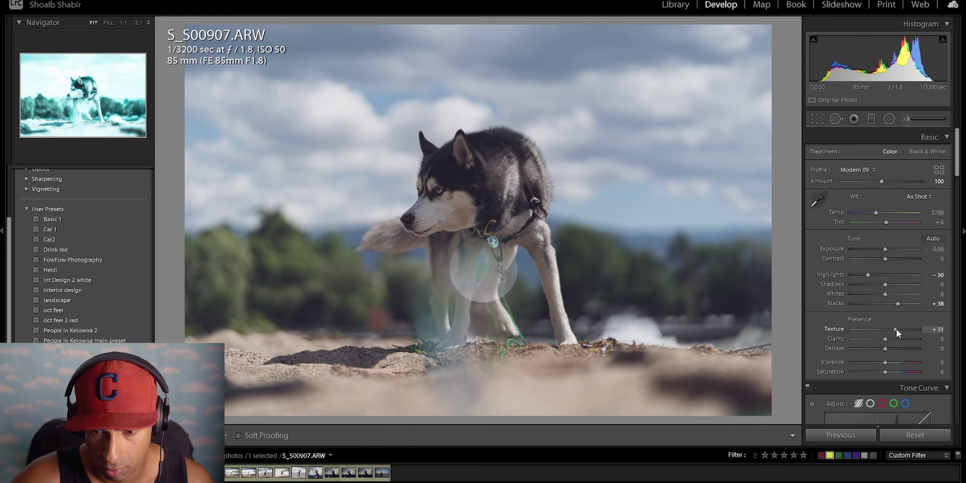
# Step: Raise the husky photo's Texture to +52 and check the dog's fur up close
pyautogui.click(463, 196)
pyautogui.moveTo(537, 193); pyautogui.dragTo(518, 259)
pyautogui.click(517, 258)
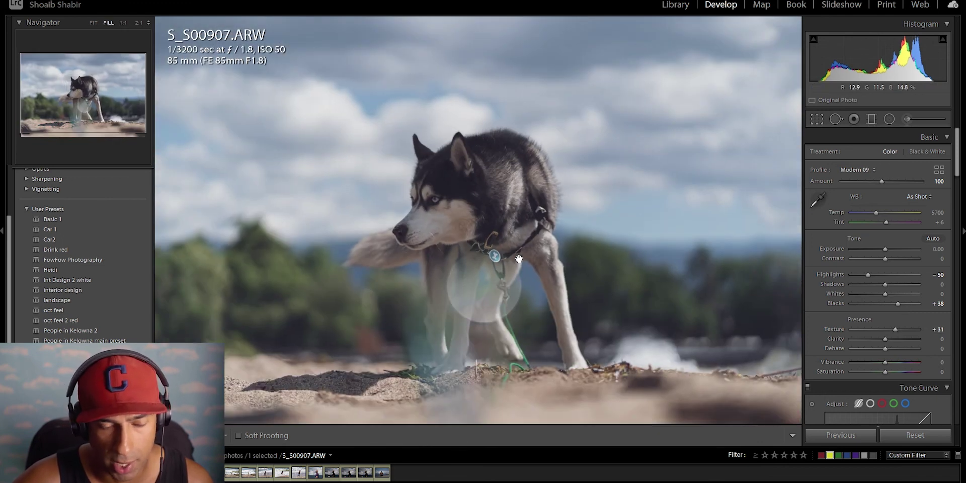
pyautogui.moveTo(898, 330); pyautogui.dragTo(903, 332)
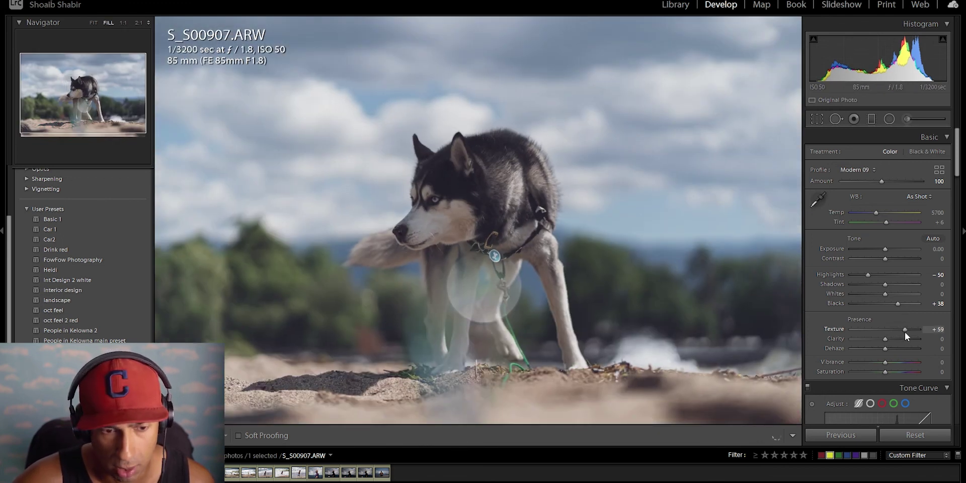
pyautogui.click(494, 241)
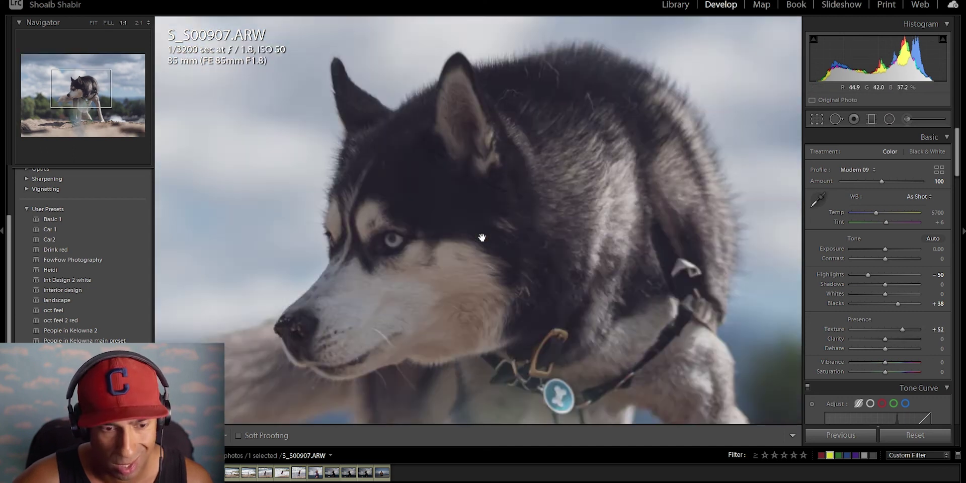
pyautogui.click(493, 242)
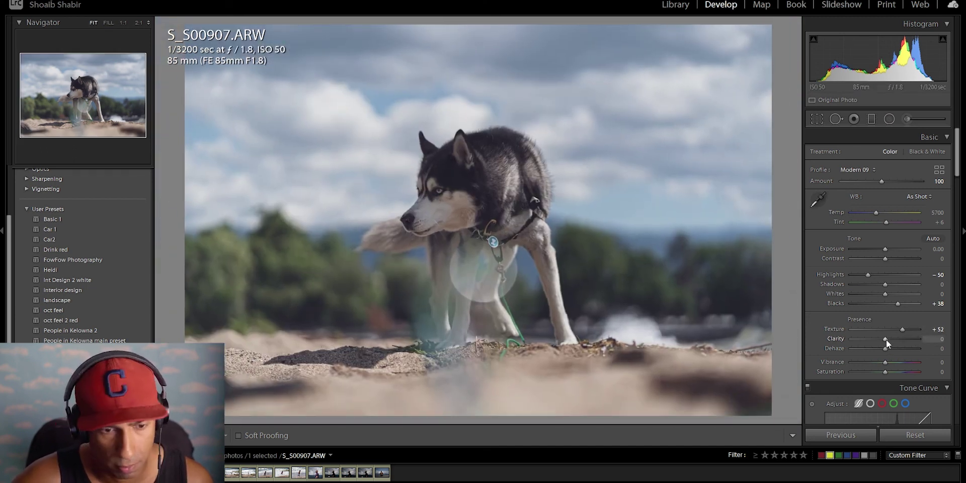
# Step: Set the husky photo's Clarity to +28 and Dehaze to +13, with Vibrance at +19 and Saturation at +14
pyautogui.moveTo(885, 340)
pyautogui.mouseDown()
pyautogui.moveTo(900, 341)
pyautogui.moveTo(886, 340)
pyautogui.moveTo(894, 340)
pyautogui.moveTo(887, 349)
pyautogui.mouseUp()
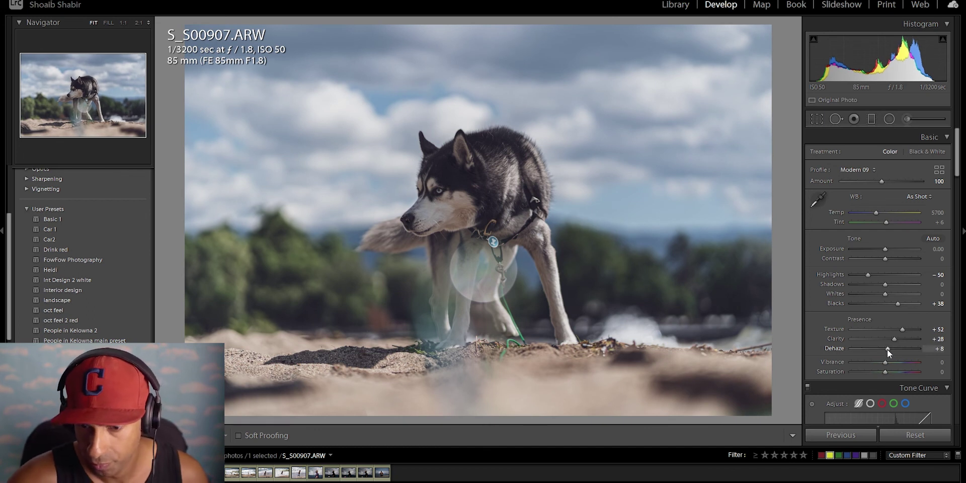
pyautogui.click(889, 349)
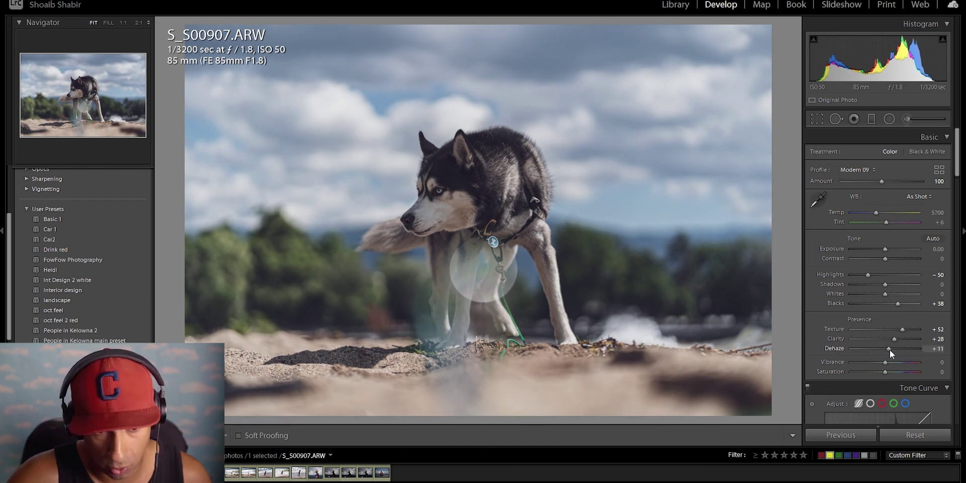
pyautogui.scroll(-4, 879, 342)
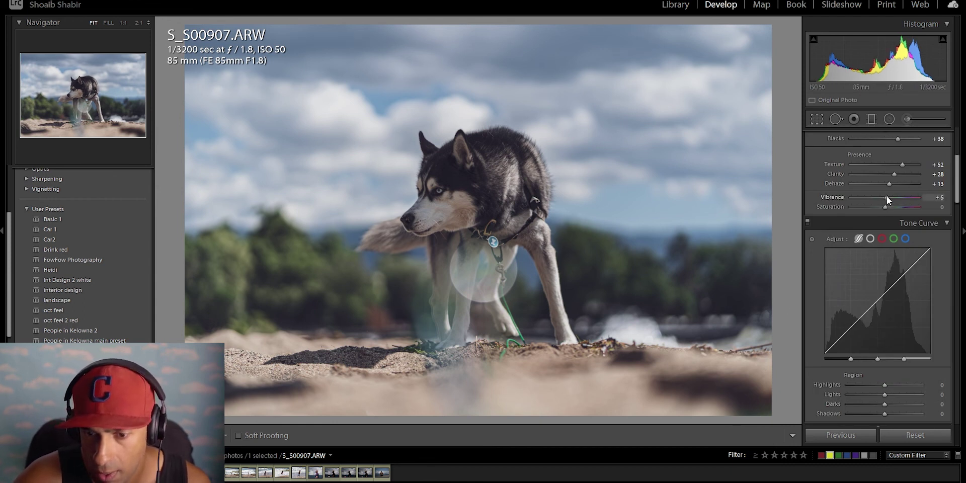
pyautogui.moveTo(886, 197); pyautogui.dragTo(891, 207)
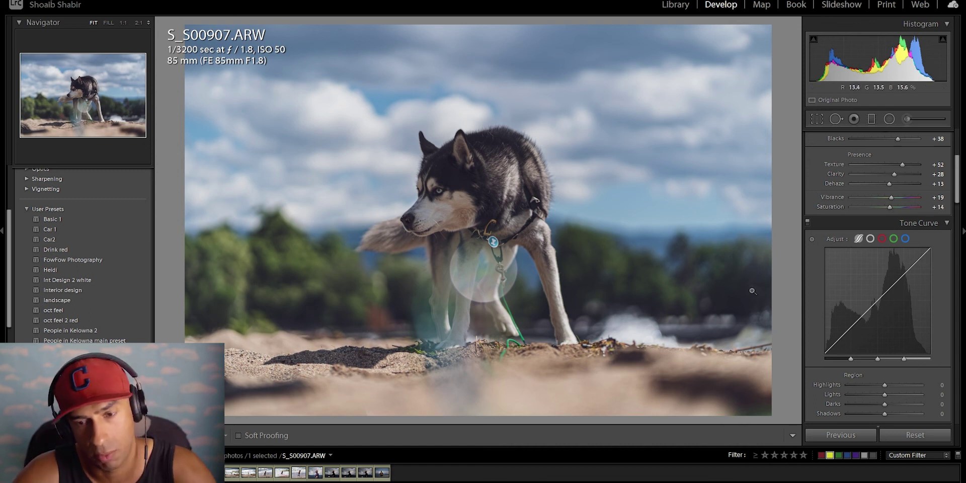
# Step: Compare the husky photo's before and after versions several times, keeping the photo in the catalog
pyautogui.scroll(4, 830, 279)
pyautogui.scroll(-2, 827, 267)
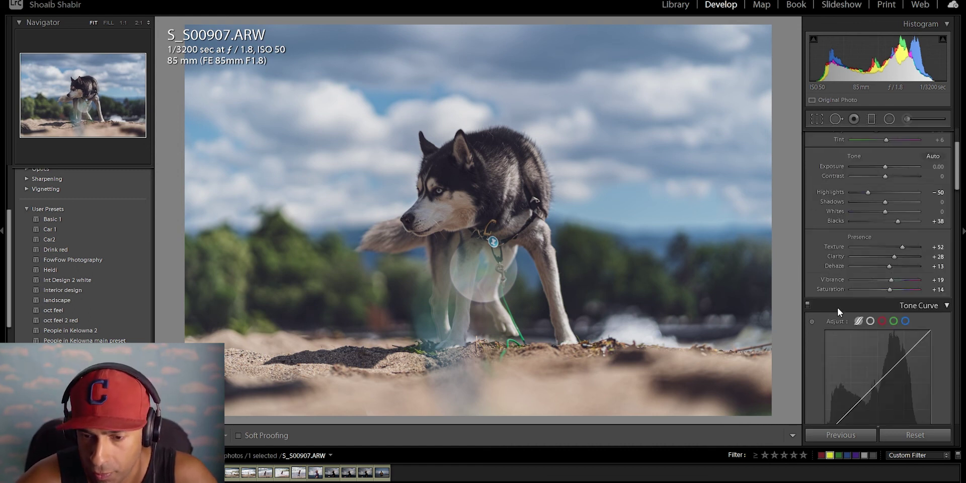
pyautogui.scroll(2, 837, 305)
pyautogui.press('Delete')
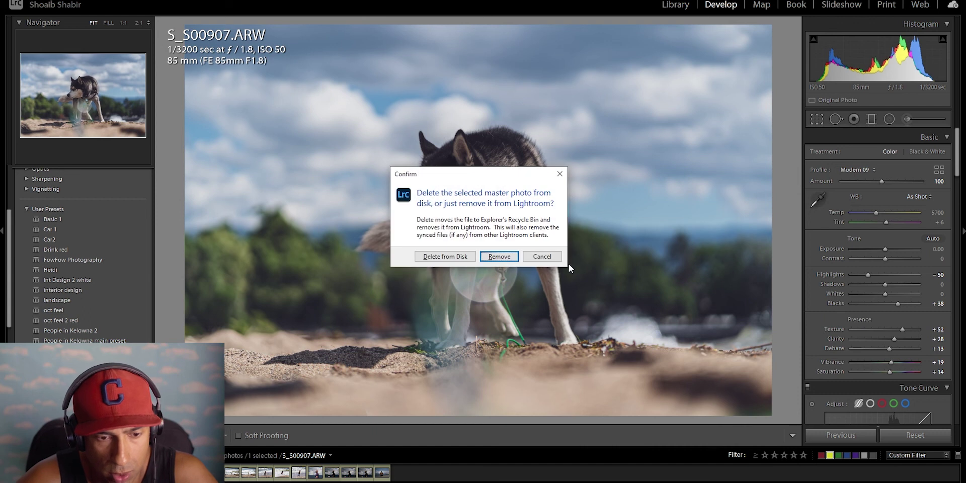
pyautogui.click(542, 256)
pyautogui.press('\\')
pyautogui.press('\\')
pyautogui.press('\\')
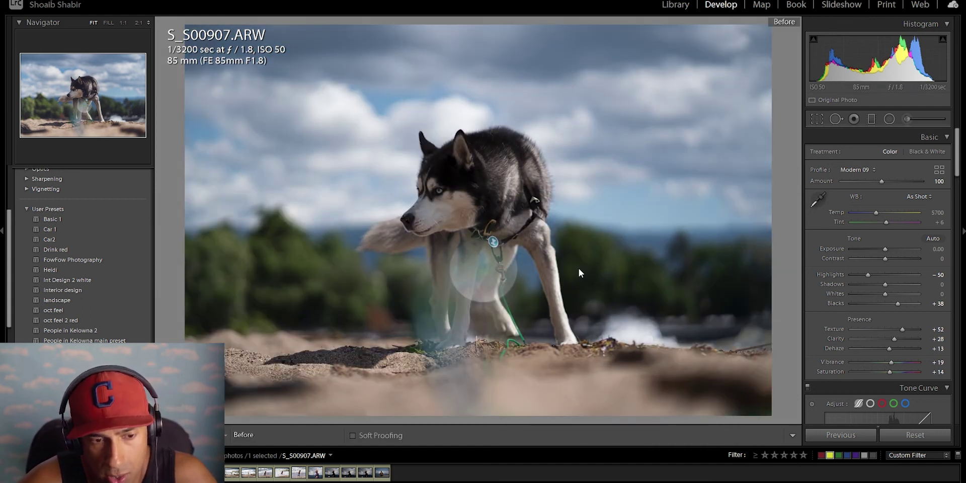
pyautogui.press('\\')
pyautogui.press('\\')
pyautogui.press('\\')
pyautogui.press('\\')
pyautogui.press('\\')
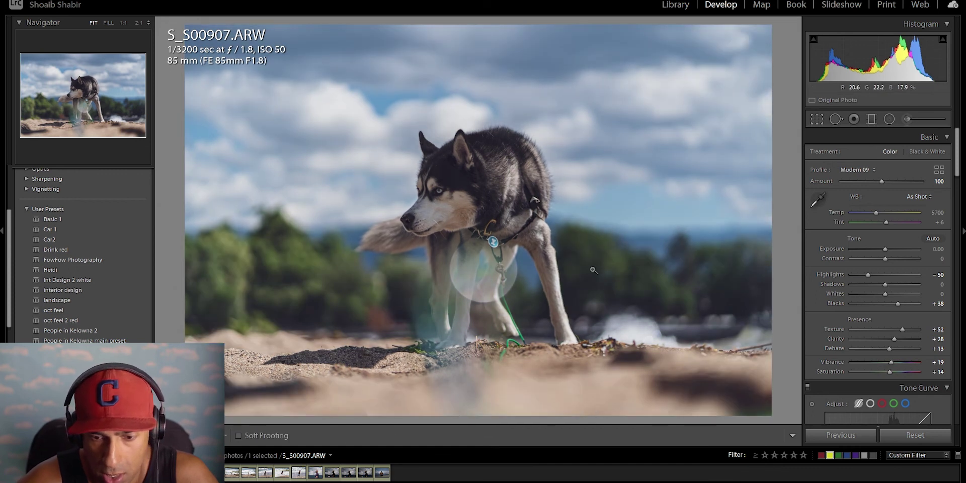
# Step: Set the tone curve's Highlights to +32, Darks to -8 and Shadows to +8, trying higher Lights but resetting them to 0
pyautogui.scroll(-5, 880, 289)
pyautogui.scroll(-3, 874, 284)
pyautogui.moveTo(883, 300); pyautogui.dragTo(889, 301)
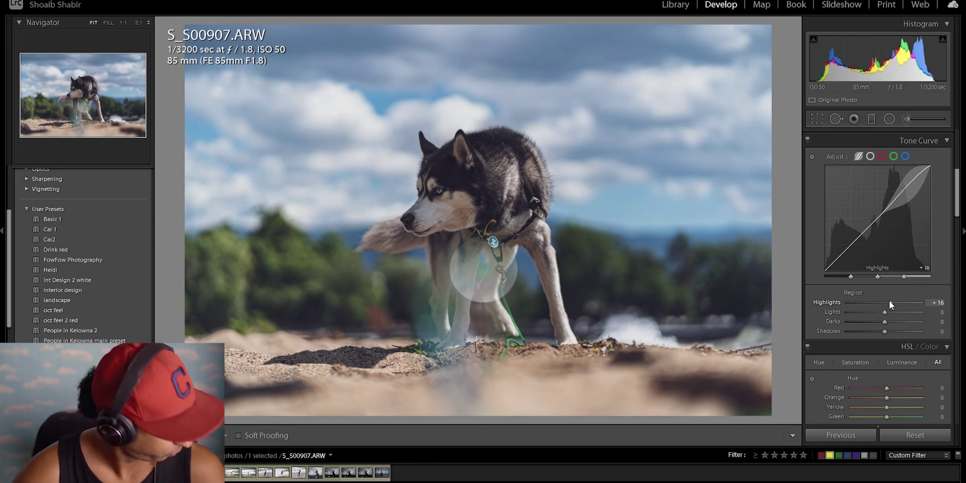
pyautogui.moveTo(887, 302)
pyautogui.mouseDown()
pyautogui.moveTo(879, 313)
pyautogui.moveTo(891, 313)
pyautogui.mouseUp()
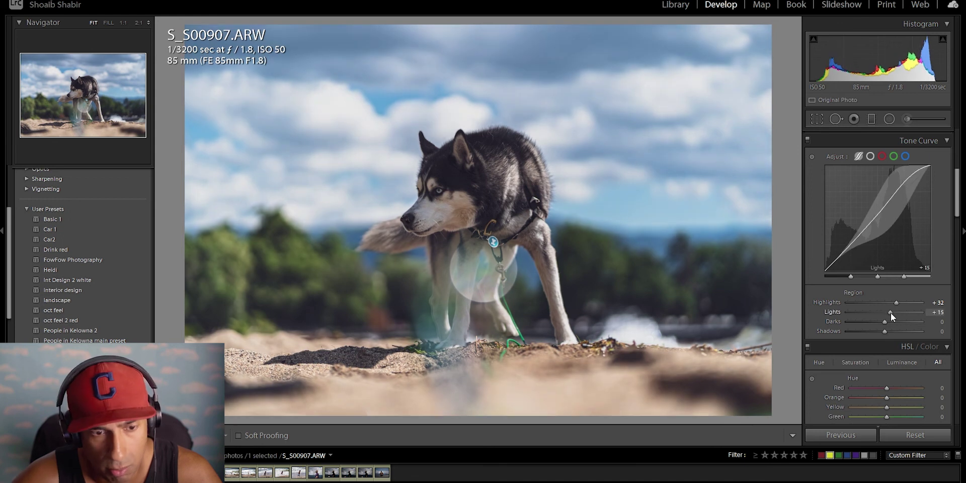
pyautogui.doubleClick(891, 313)
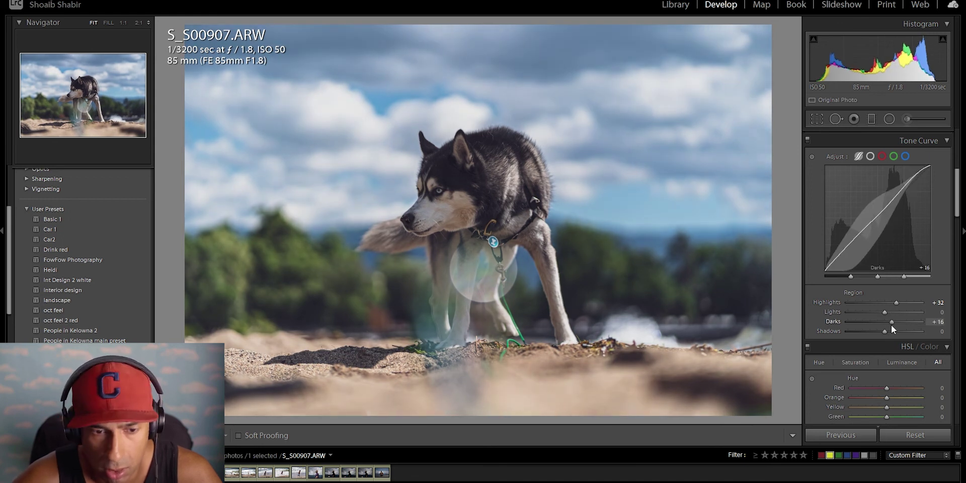
pyautogui.moveTo(883, 326); pyautogui.dragTo(889, 332)
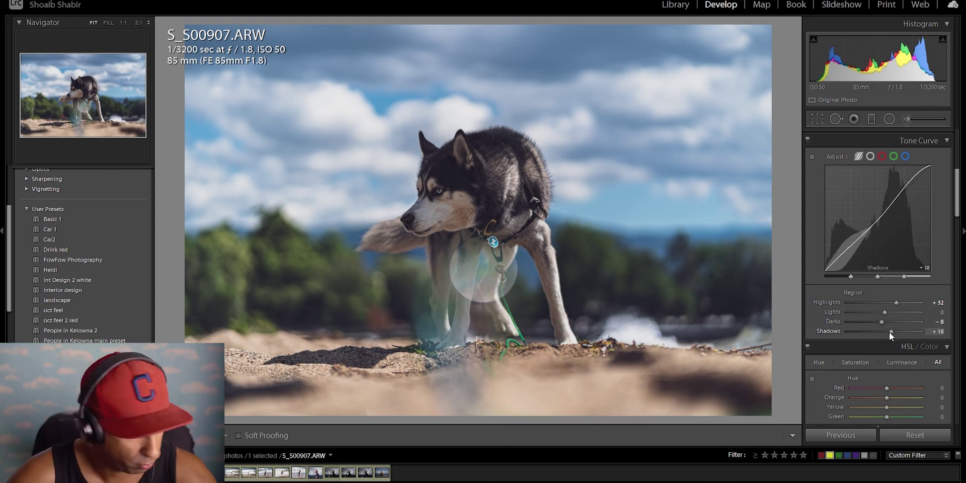
pyautogui.moveTo(891, 333); pyautogui.dragTo(886, 336)
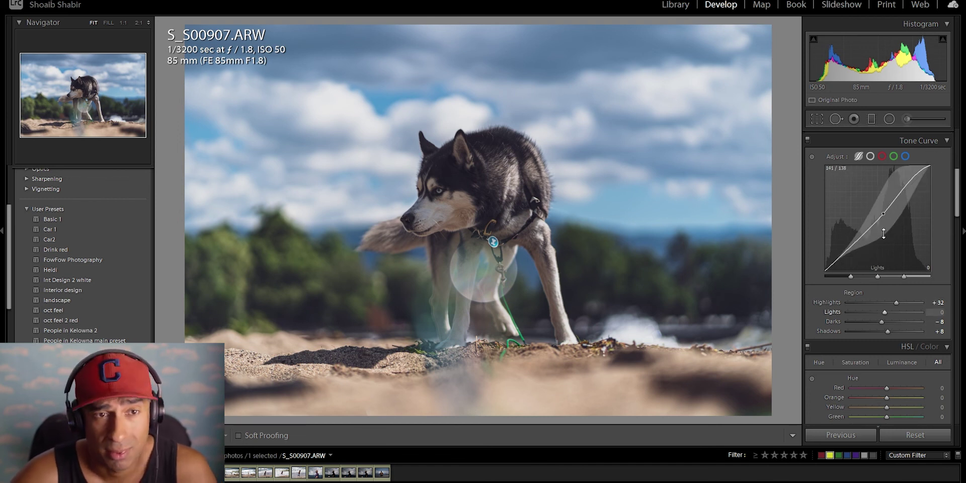
# Step: Shift the husky photo's hues, setting Blue to -6, Orange to -8 and Green to -38
pyautogui.scroll(-5, 887, 244)
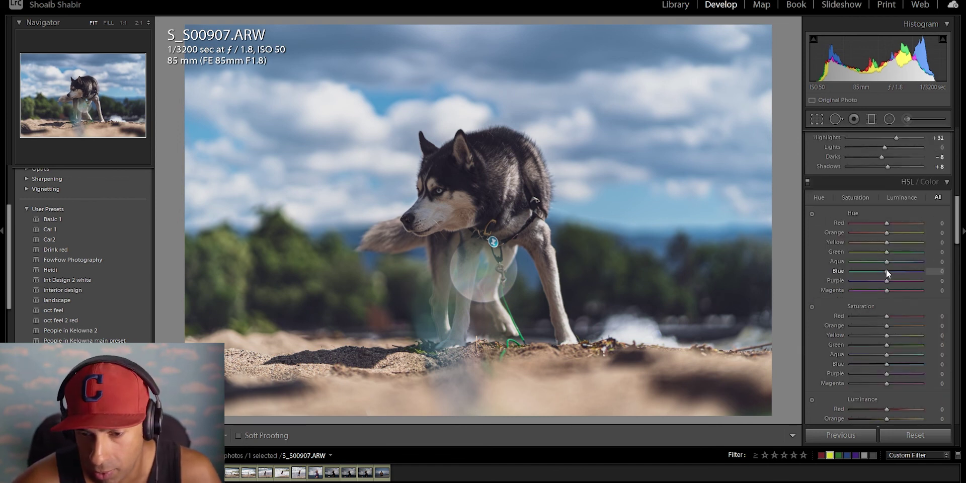
pyautogui.moveTo(885, 272); pyautogui.dragTo(886, 273)
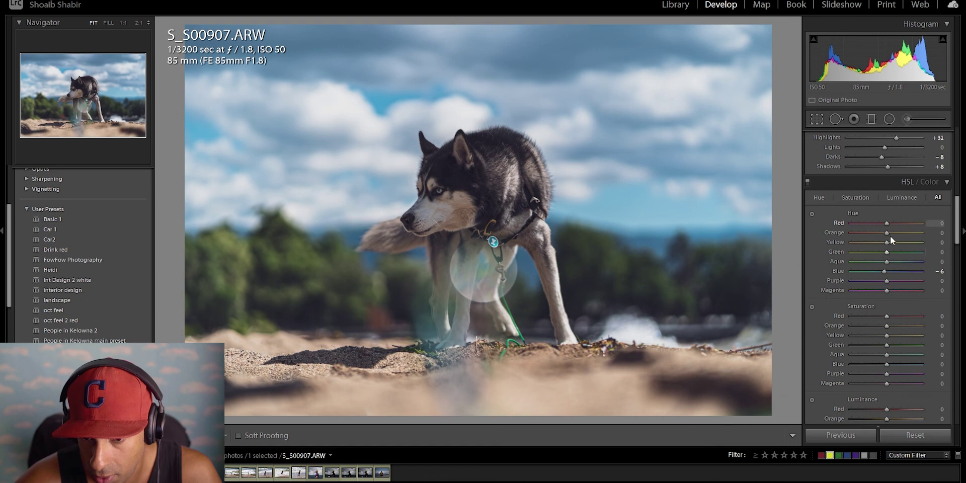
pyautogui.moveTo(888, 233); pyautogui.dragTo(887, 236)
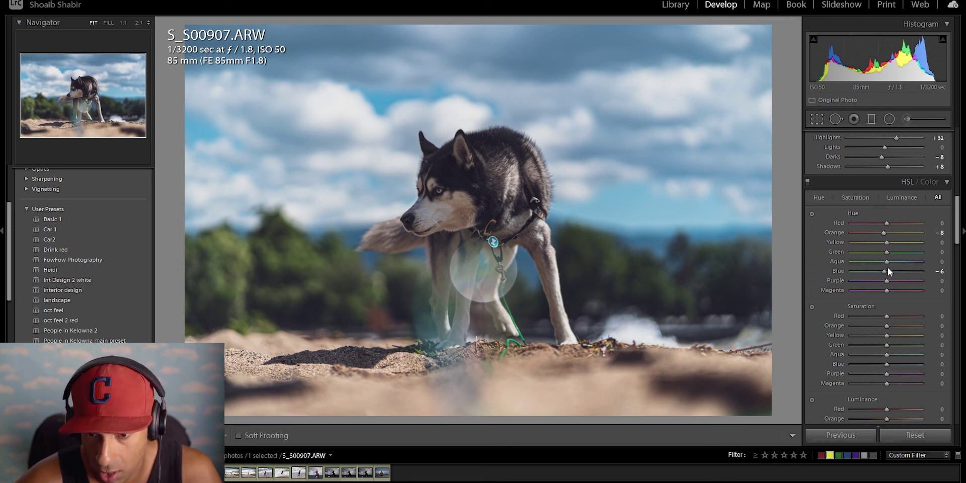
pyautogui.moveTo(886, 251)
pyautogui.mouseDown()
pyautogui.moveTo(848, 257)
pyautogui.moveTo(873, 256)
pyautogui.mouseUp()
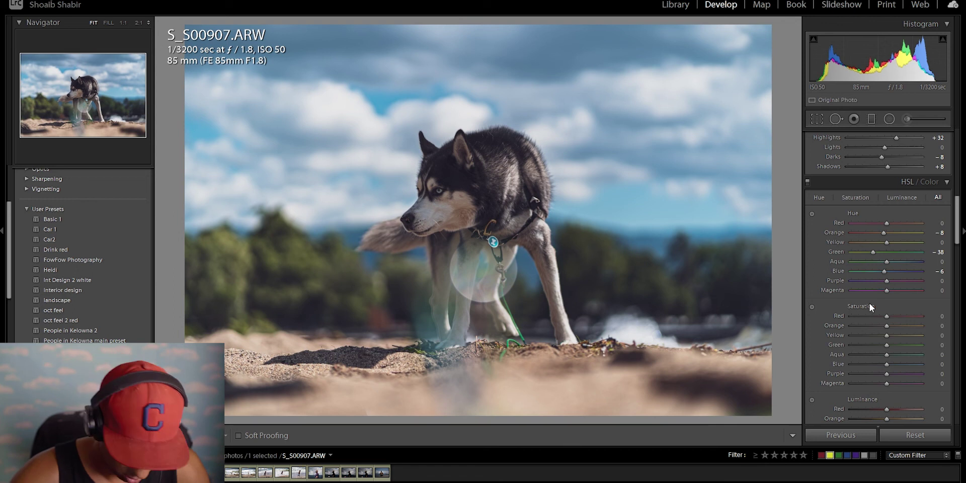
# Step: Compare the before and after versions and set the Green hue to -25
pyautogui.press('\\')
pyautogui.press('\\')
pyautogui.press('\\')
pyautogui.press('\\')
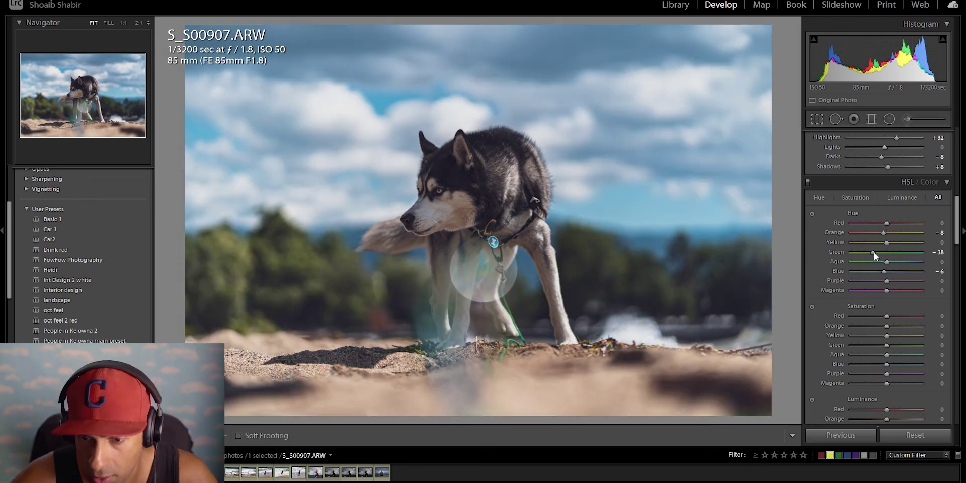
pyautogui.moveTo(873, 252)
pyautogui.mouseDown()
pyautogui.moveTo(904, 253)
pyautogui.moveTo(879, 252)
pyautogui.mouseUp()
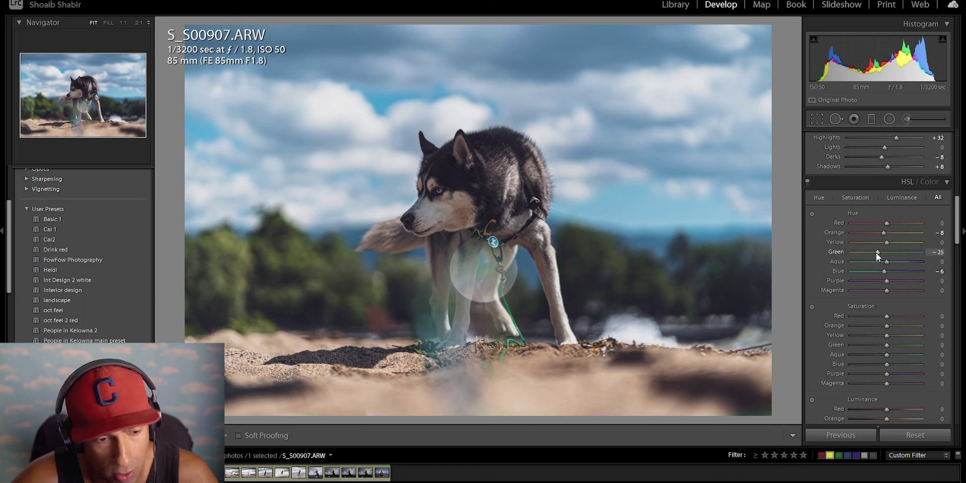
# Step: Try targeted saturation changes on the trees and a different Orange saturation, resetting all saturation values to 0
pyautogui.scroll(-3, 884, 343)
pyautogui.scroll(3, 883, 343)
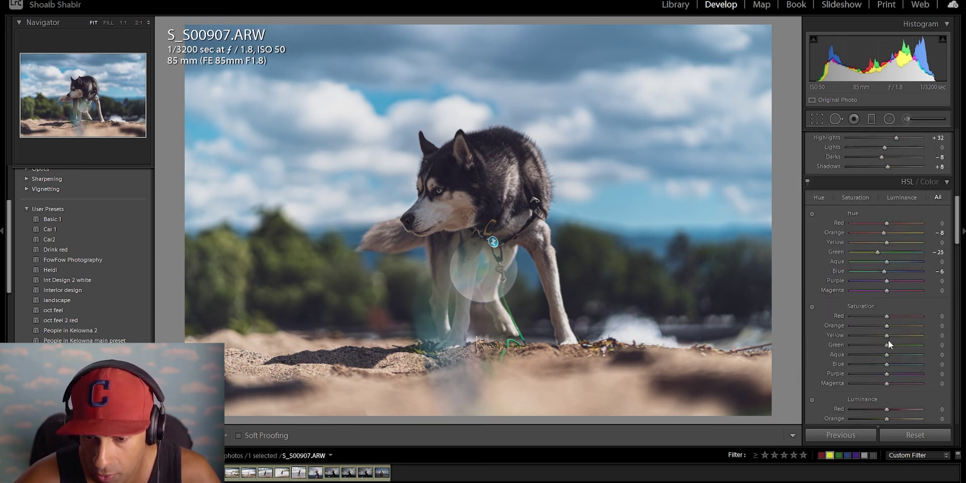
pyautogui.click(810, 306)
pyautogui.moveTo(306, 274); pyautogui.dragTo(322, 303)
pyautogui.doubleClick(879, 344)
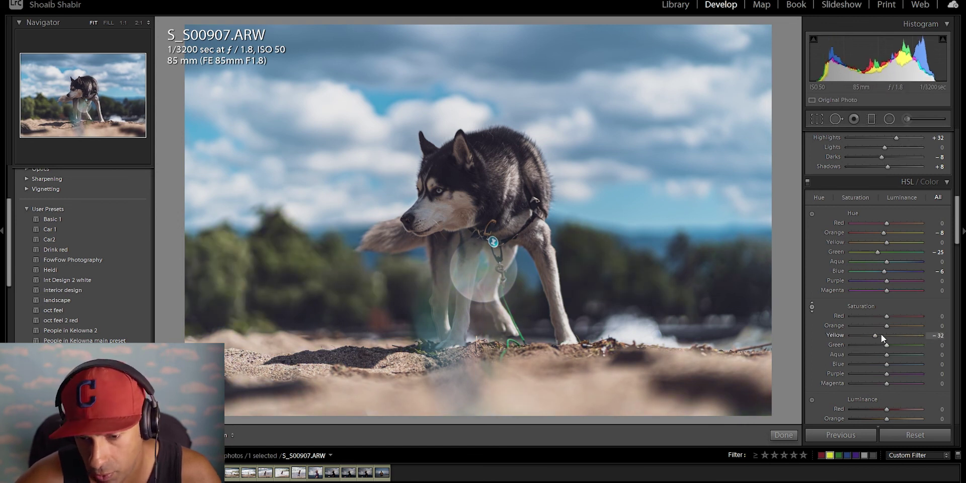
pyautogui.doubleClick(884, 337)
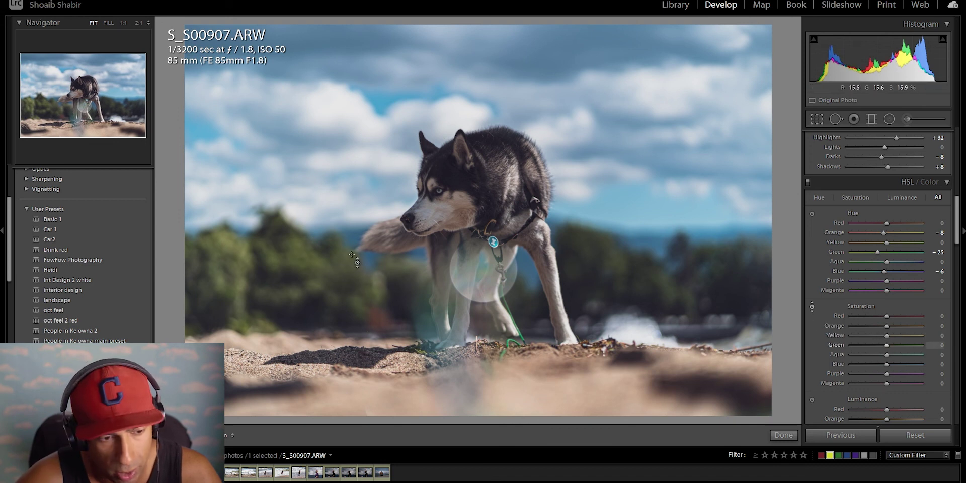
pyautogui.click(811, 306)
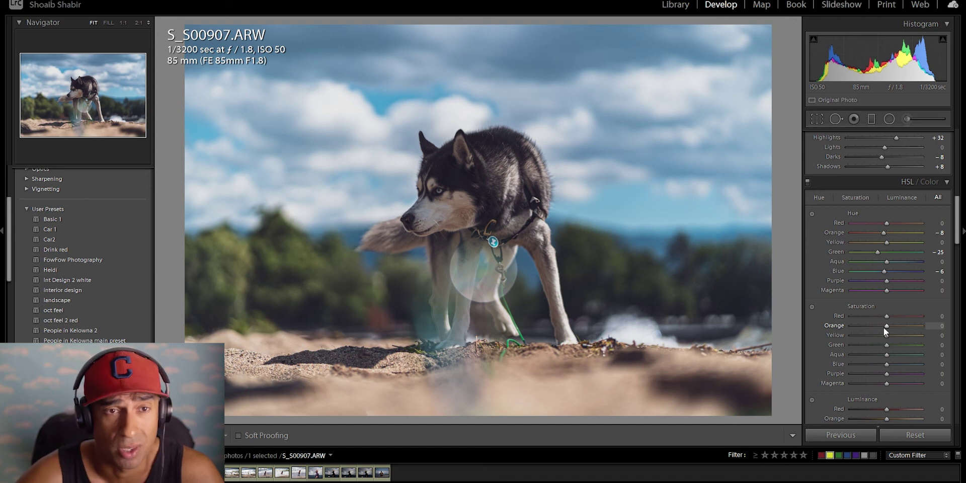
pyautogui.moveTo(886, 328); pyautogui.dragTo(895, 327)
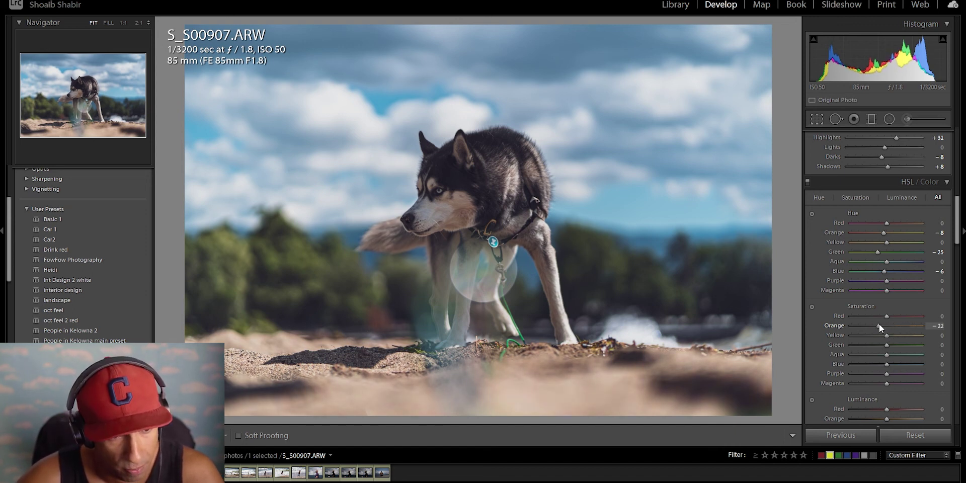
pyautogui.doubleClick(906, 325)
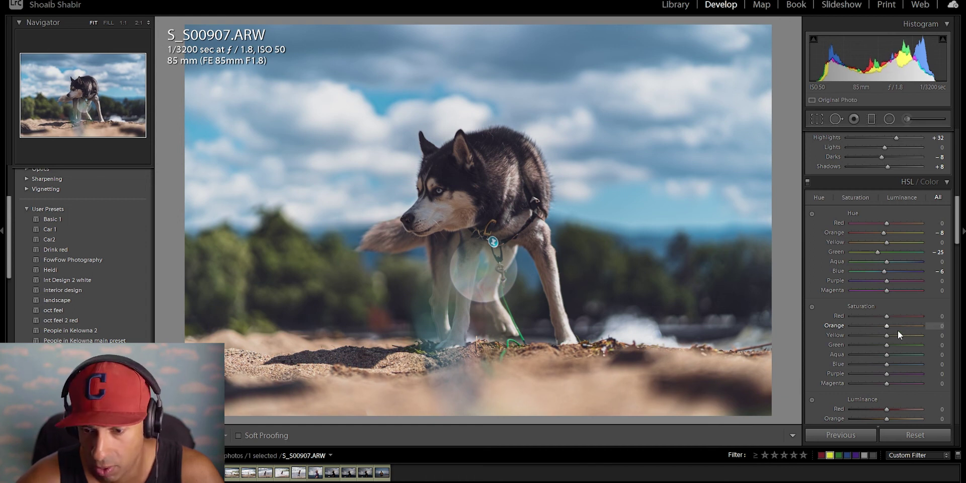
# Step: Set the Orange luminance to +14, review the Detail settings and return to the Basic adjustments
pyautogui.scroll(-5, 897, 330)
pyautogui.moveTo(888, 256)
pyautogui.mouseDown()
pyautogui.moveTo(911, 256)
pyautogui.moveTo(892, 255)
pyautogui.mouseUp()
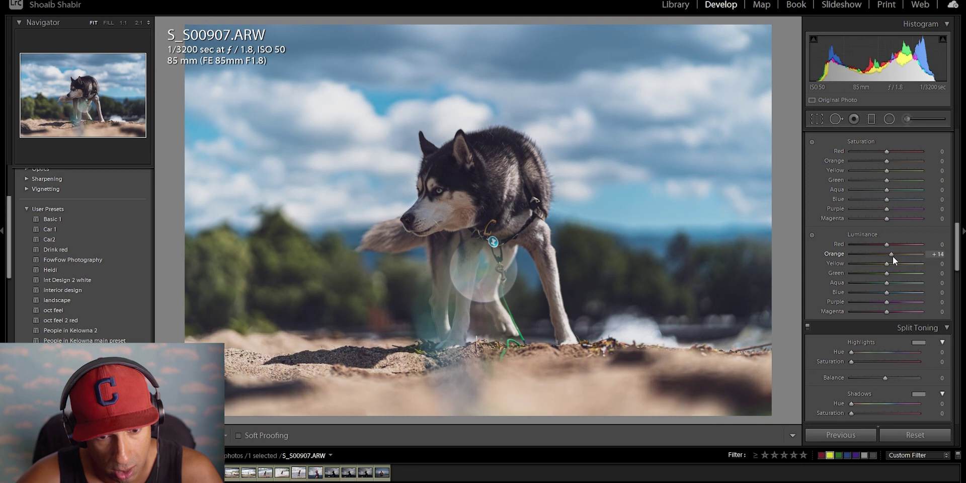
pyautogui.scroll(-5, 904, 372)
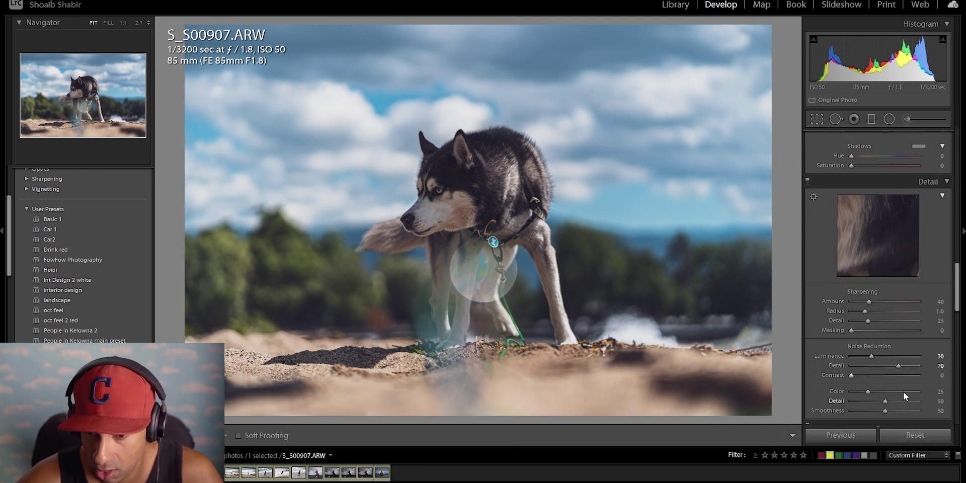
pyautogui.scroll(15, 904, 394)
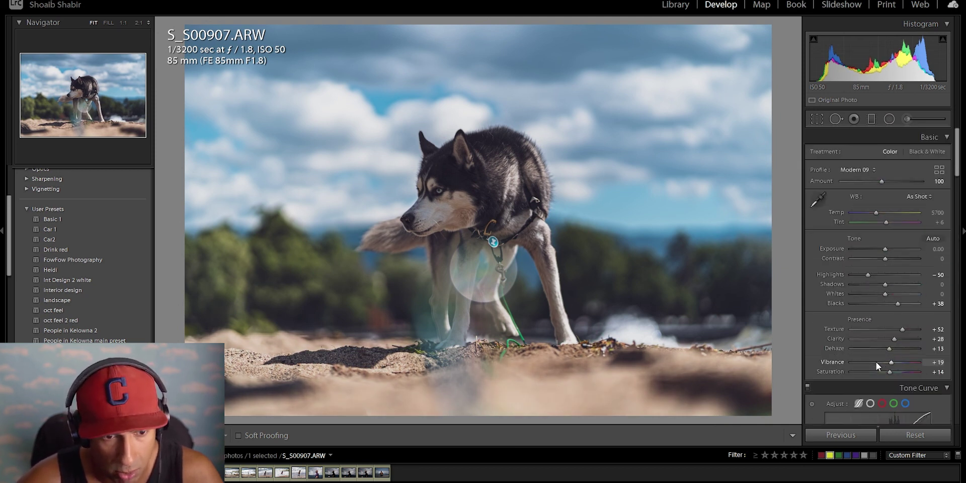
# Step: Start an adjustment brush mask on the husky photo with brush size 24 and set its Blacks to -28
pyautogui.click(426, 209)
pyautogui.click(426, 210)
pyautogui.press('k')
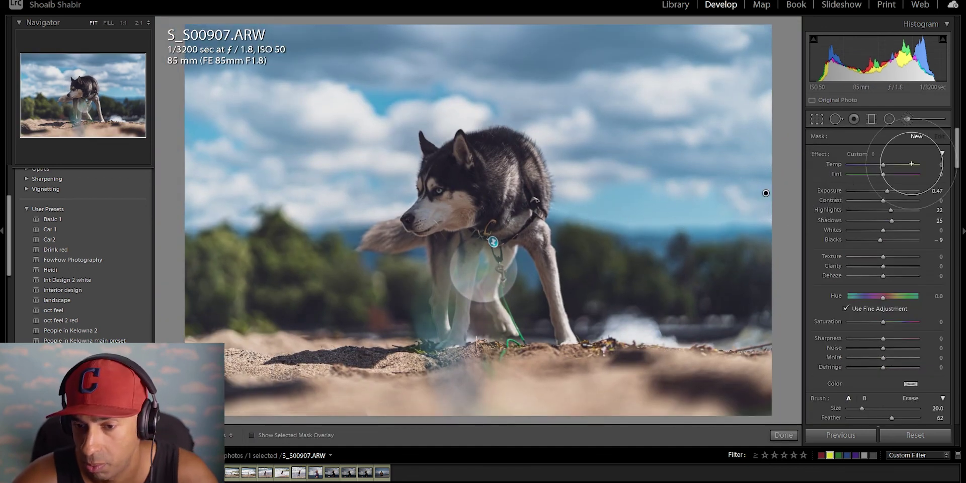
pyautogui.scroll(2, 464, 200)
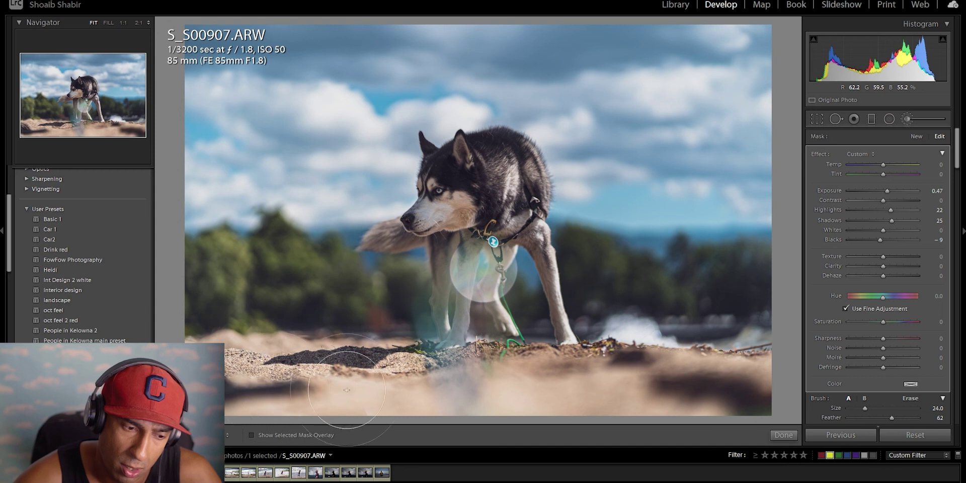
pyautogui.moveTo(873, 240); pyautogui.dragTo(868, 240)
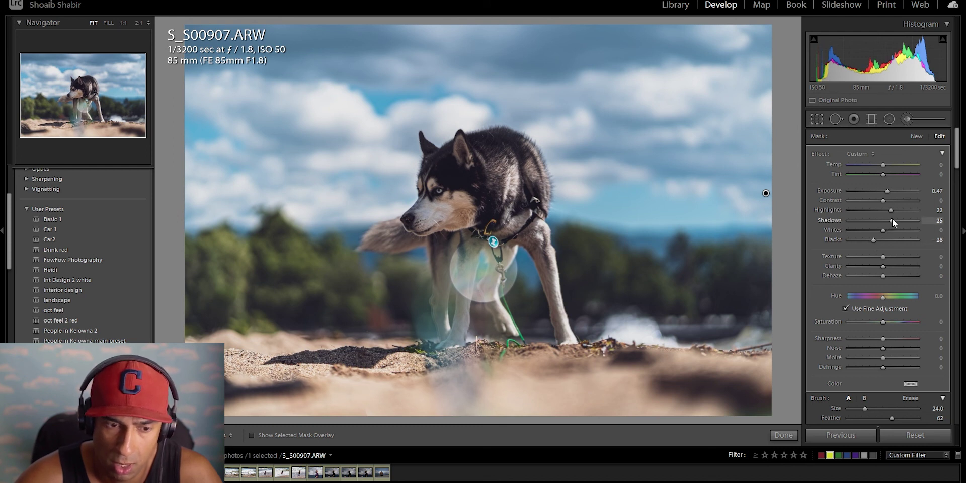
# Step: Try the brush mask's Exposure at 0 and 0.35 before returning it to 0.47
pyautogui.doubleClick(888, 191)
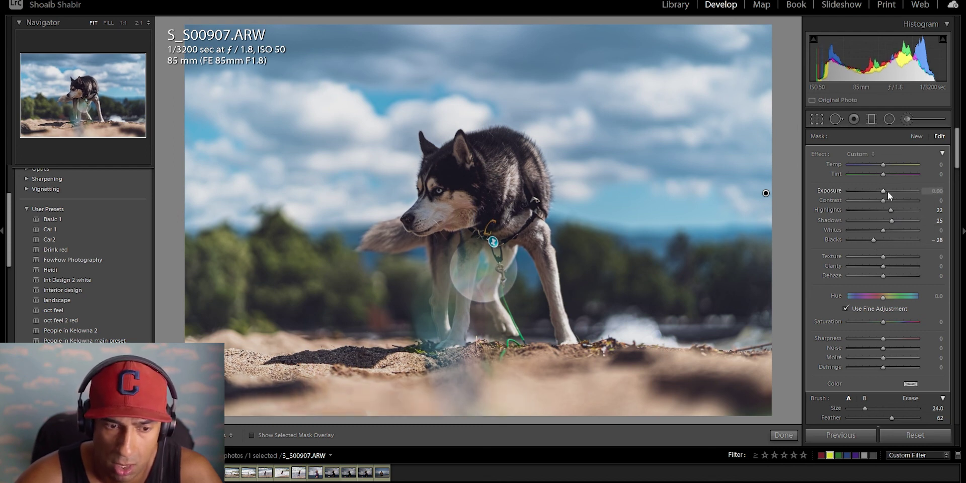
pyautogui.moveTo(882, 191); pyautogui.dragTo(886, 191)
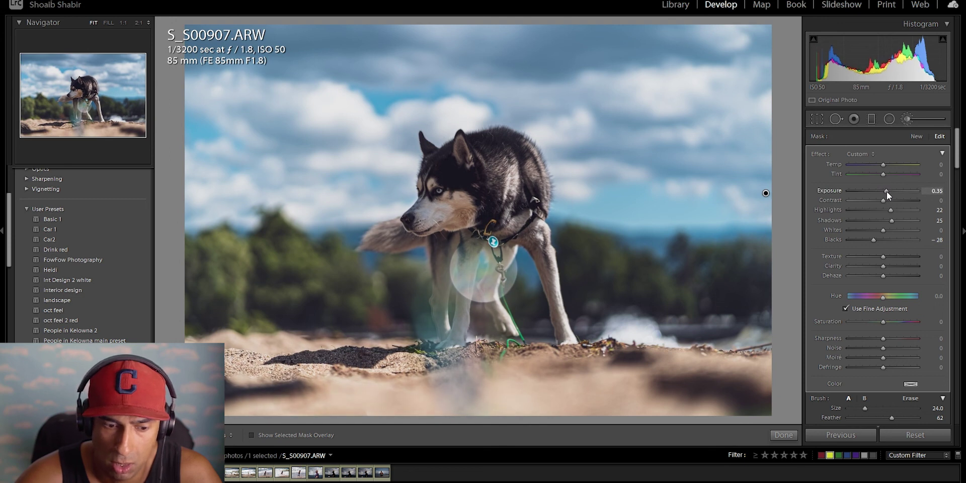
pyautogui.doubleClick(886, 191)
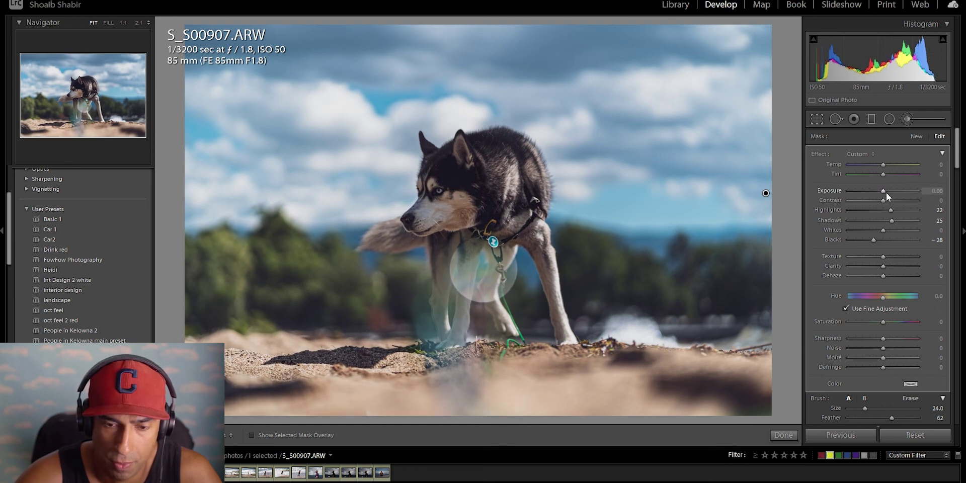
pyautogui.moveTo(886, 192); pyautogui.dragTo(888, 191)
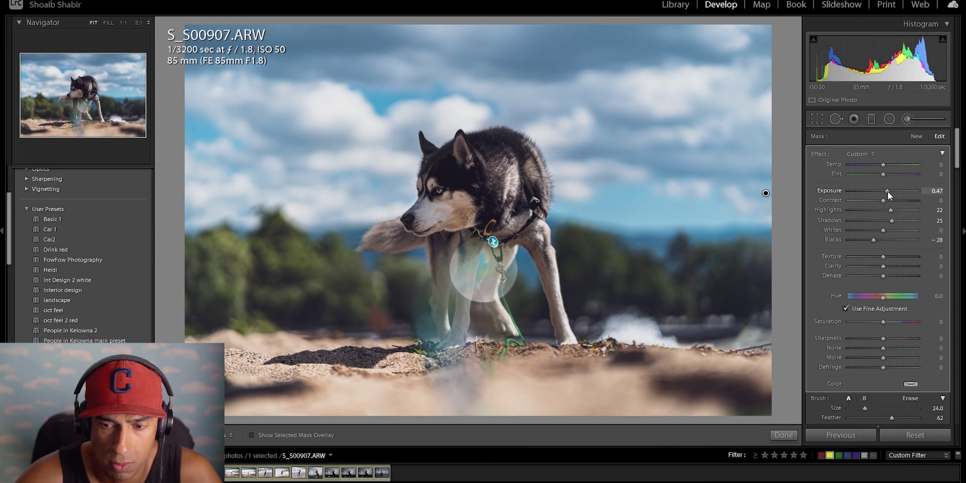
# Step: Brush the mask adjustment over the husky's face and head, working with brush sizes between about 18 and 27
pyautogui.moveTo(362, 397); pyautogui.dragTo(393, 367)
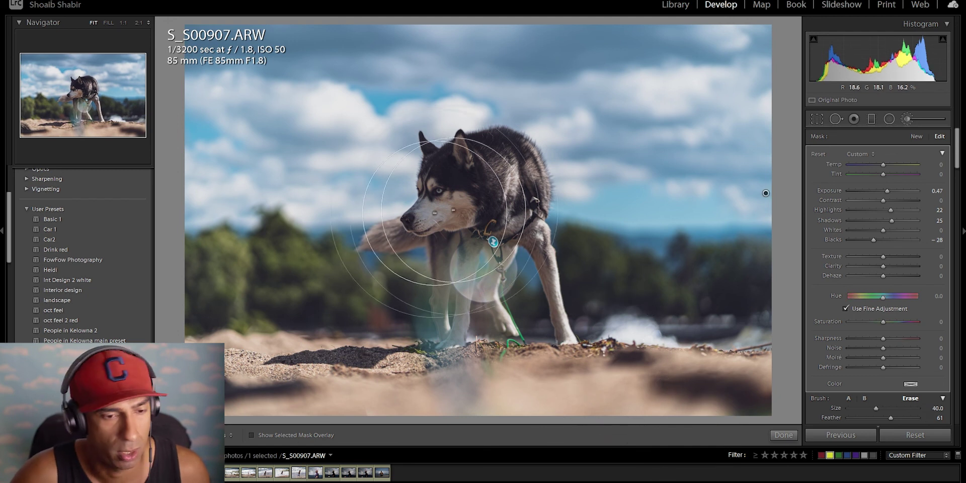
pyautogui.scroll(4, 399, 401)
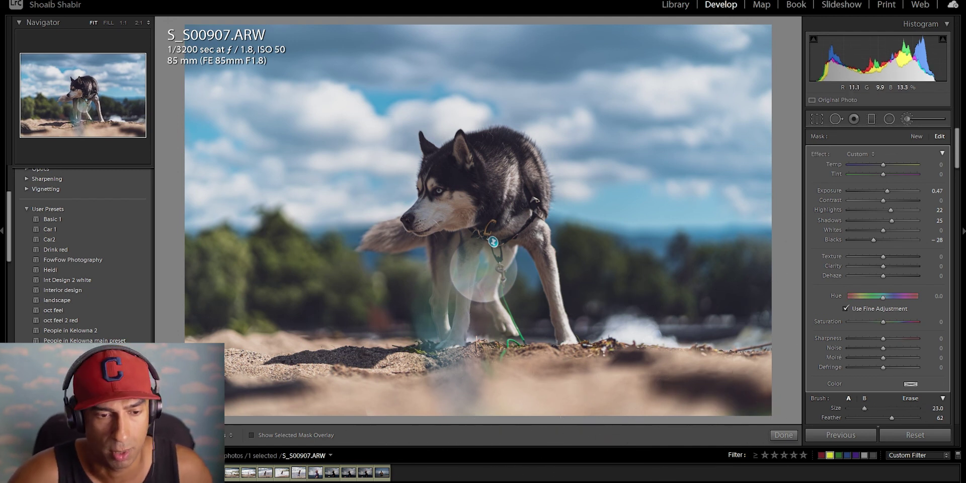
pyautogui.press('alt')
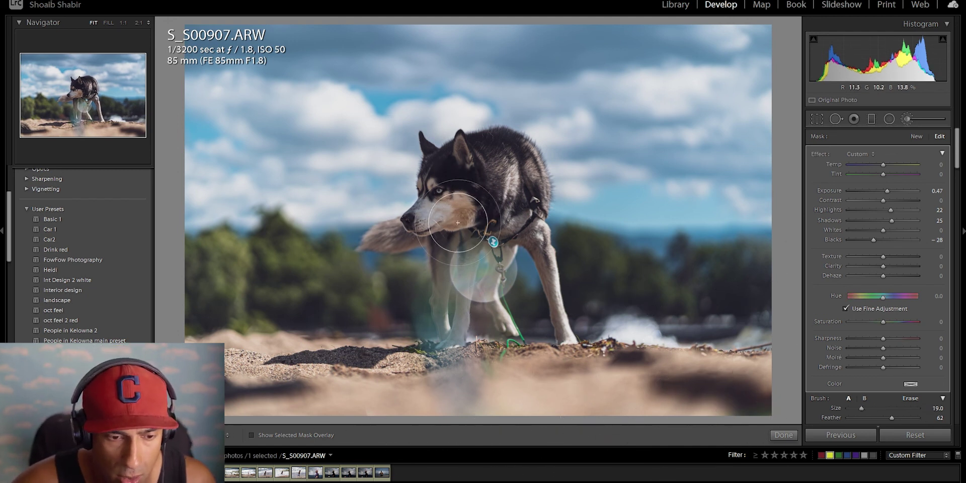
pyautogui.hotkey('ctrl', '=')
pyautogui.hotkey('ctrl', '=')
pyautogui.hotkey('ctrl', '-')
pyautogui.press('z')
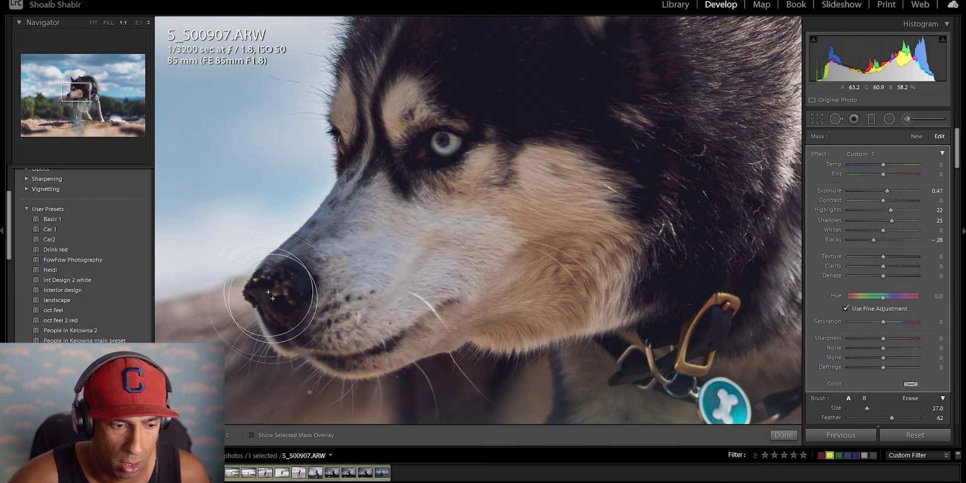
pyautogui.scroll(3, 419, 79)
pyautogui.scroll(-1, 419, 79)
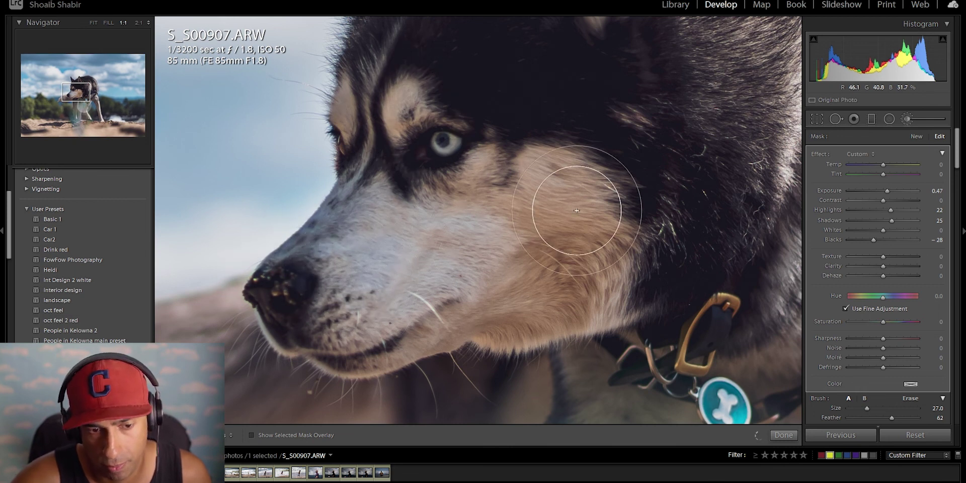
pyautogui.press('z')
pyautogui.scroll(-3, 497, 182)
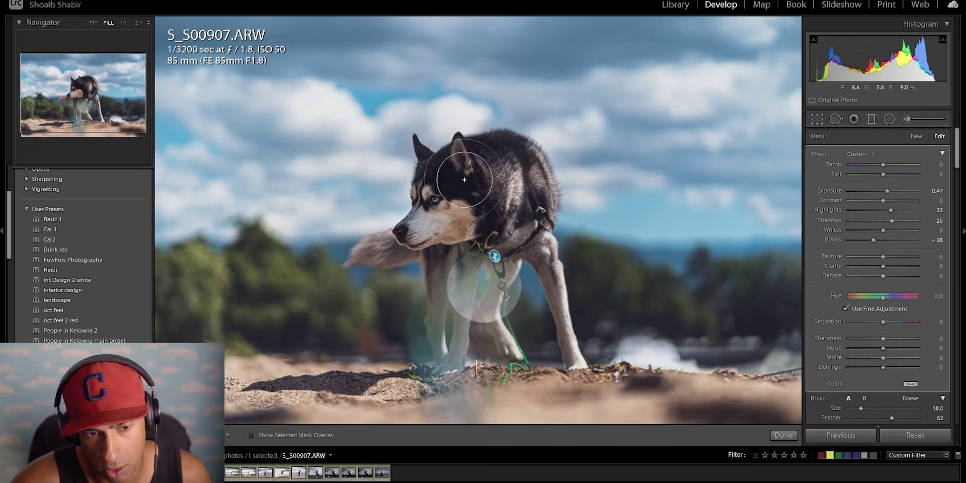
pyautogui.moveTo(470, 168)
pyautogui.mouseDown()
pyautogui.moveTo(516, 206)
pyautogui.moveTo(506, 162)
pyautogui.mouseUp()
# Step: Continue the brush mask over the husky's back and legs with a small brush of size 8 to 9
pyautogui.scroll(-3, 454, 163)
pyautogui.scroll(-3, 454, 163)
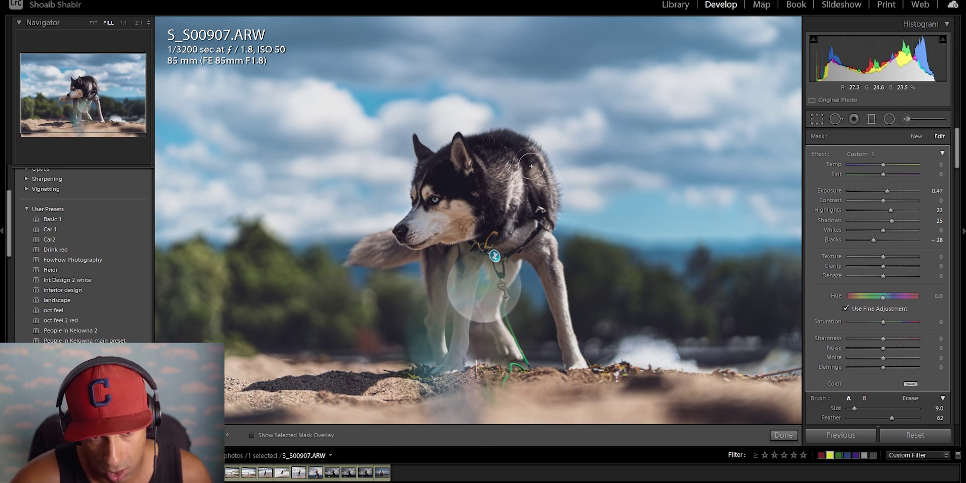
pyautogui.scroll(-3, 538, 244)
pyautogui.scroll(2, 555, 278)
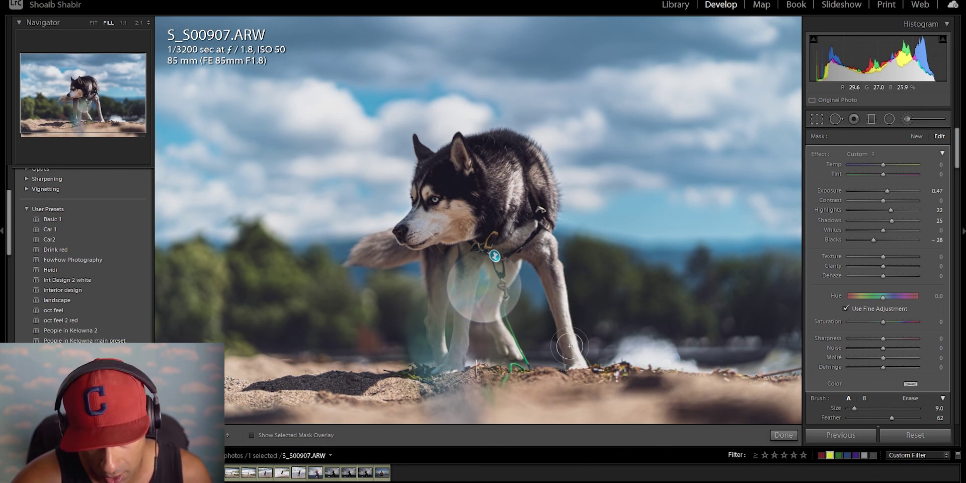
pyautogui.scroll(-1, 411, 250)
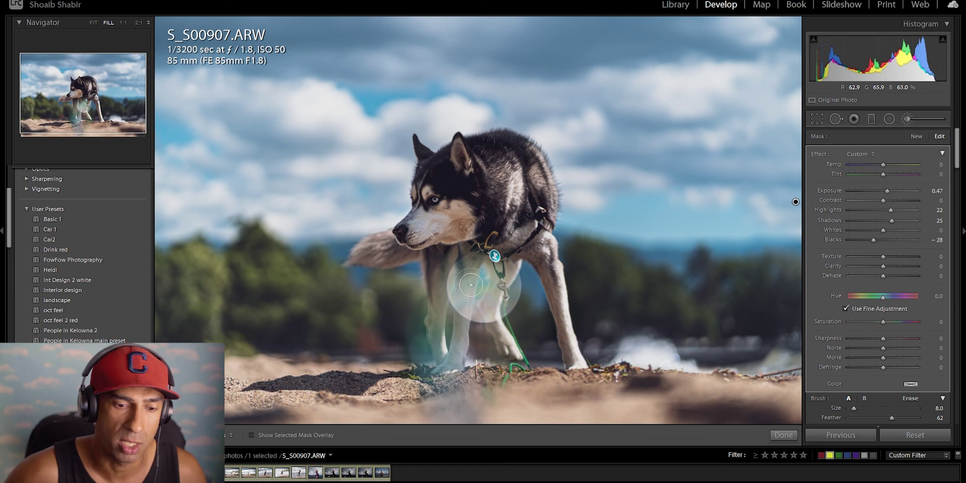
# Step: Touch up the mask around the husky's head and chest with brush sizes 9 to 15, and erase around the white splash at size 28
pyautogui.scroll(3, 465, 200)
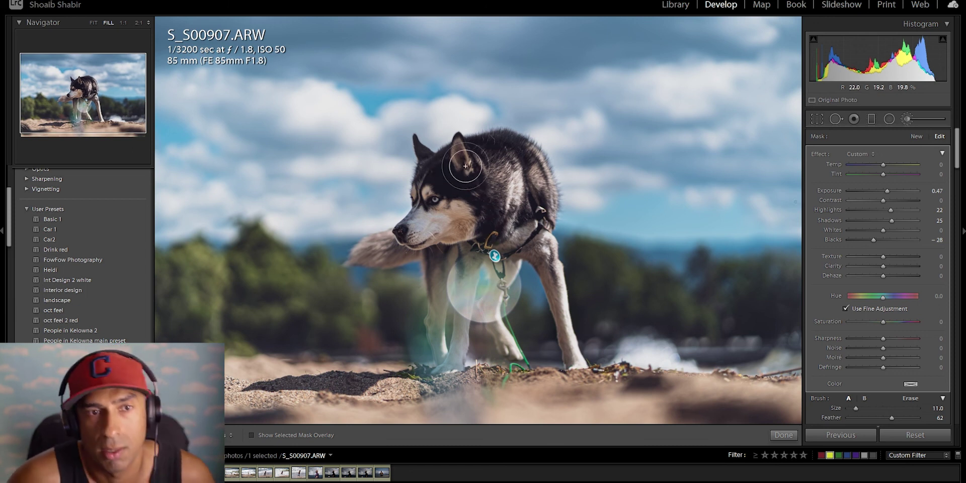
pyautogui.scroll(4, 490, 186)
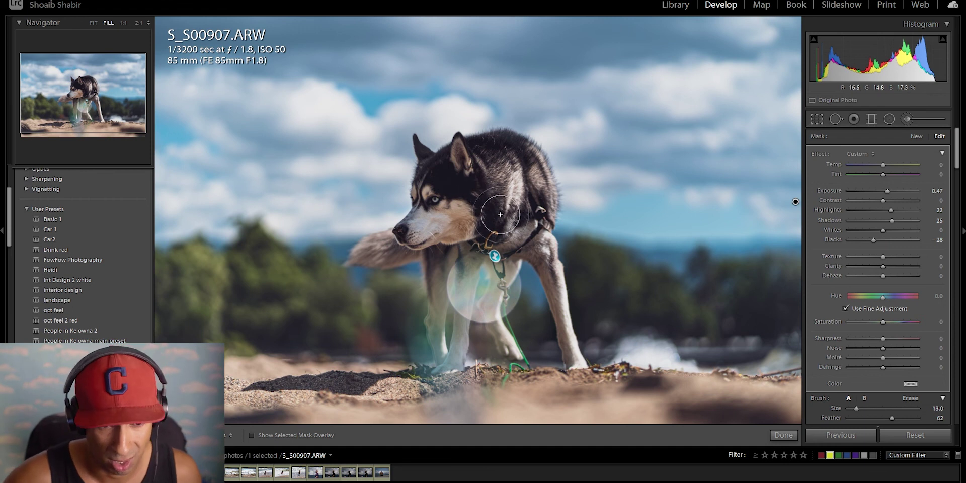
pyautogui.scroll(-6, 495, 254)
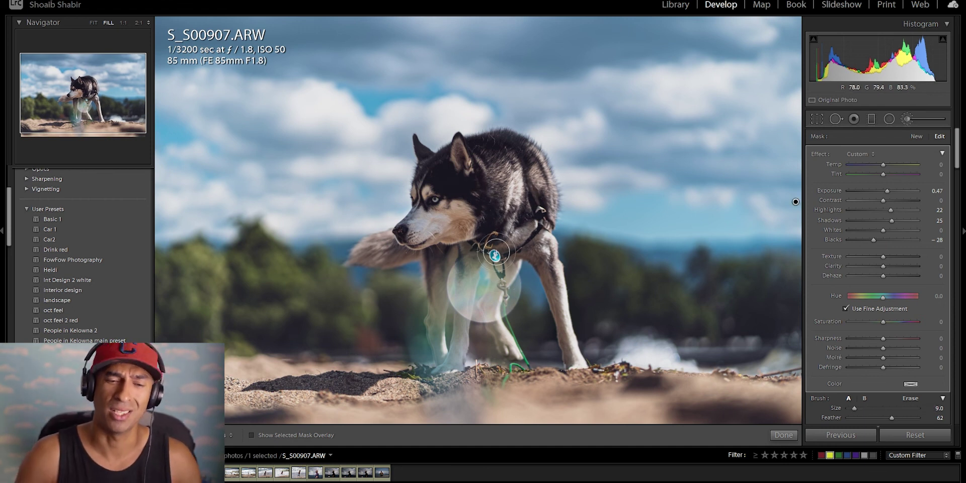
pyautogui.scroll(3, 642, 344)
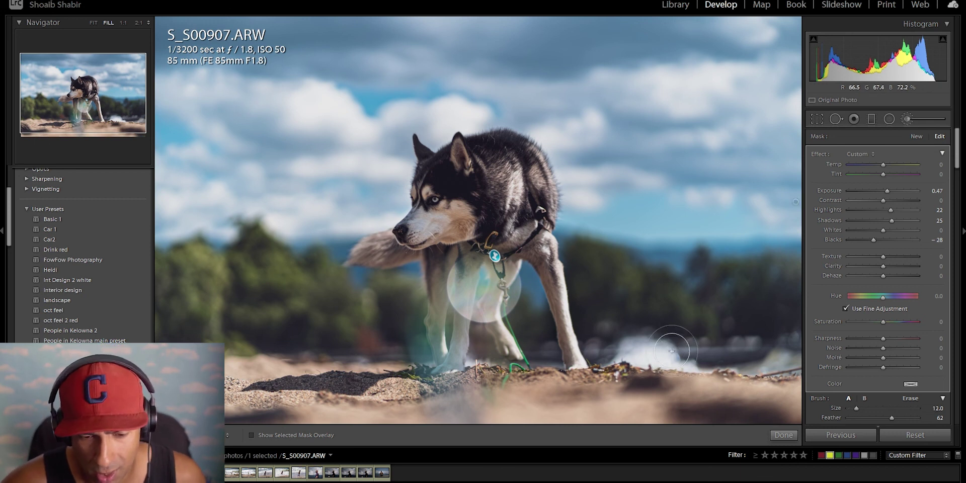
pyautogui.press('alt')
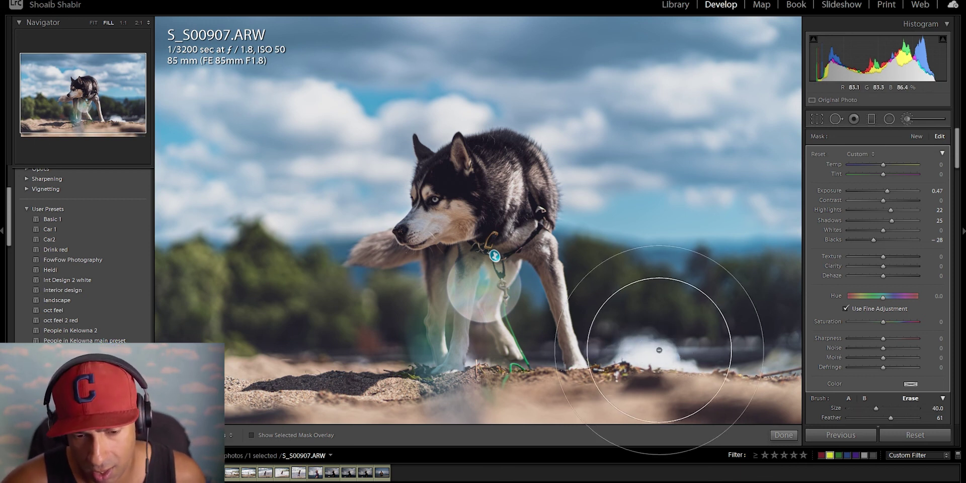
pyautogui.scroll(-4, 654, 342)
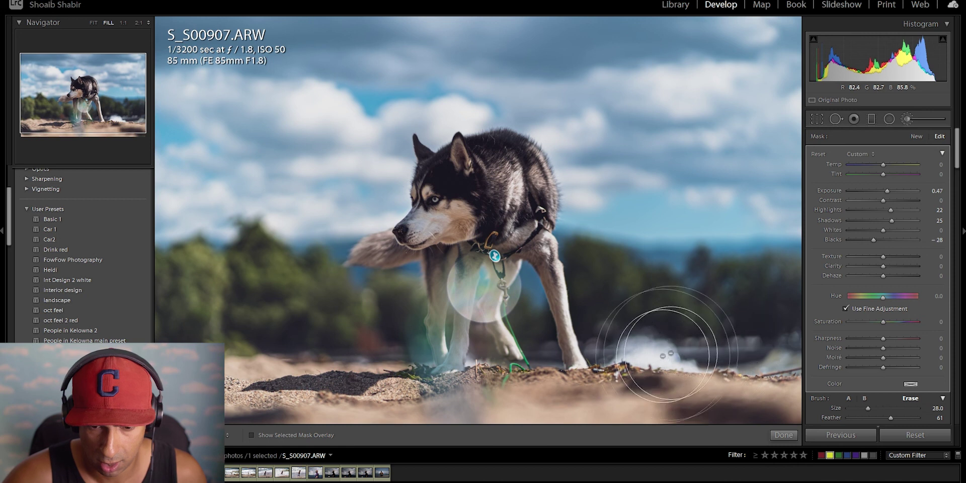
# Step: Start a second brush mask with Exposure -0.06, Highlights and Shadows at 0 and Blacks -28, and brush the foreground sand at size 21
pyautogui.press('l')
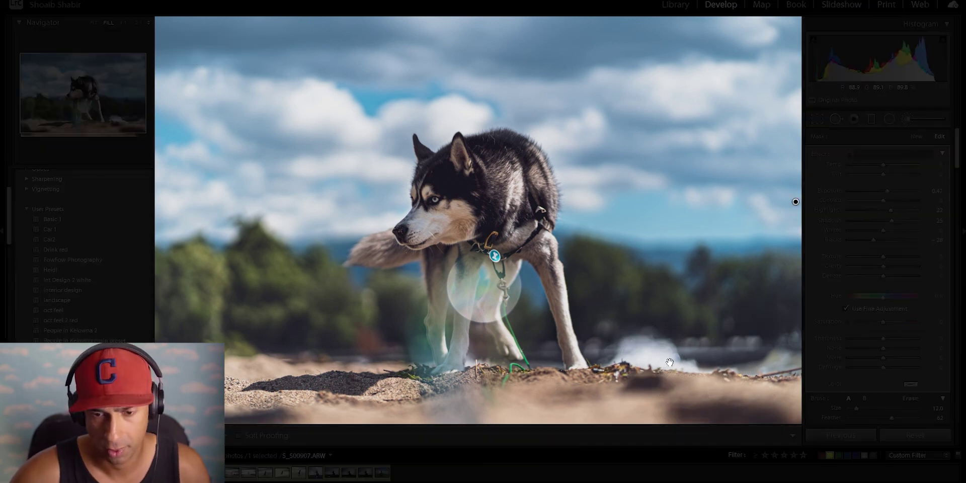
pyautogui.press('l')
pyautogui.press('k')
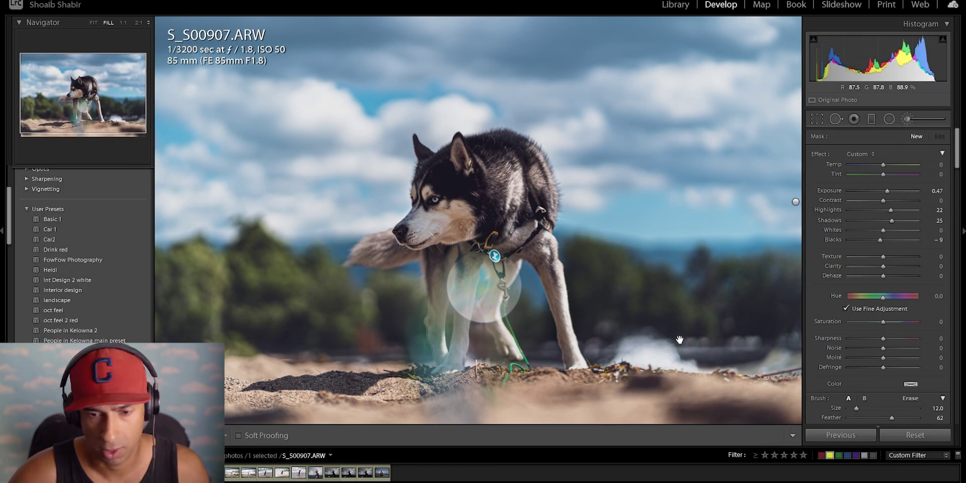
pyautogui.press('k')
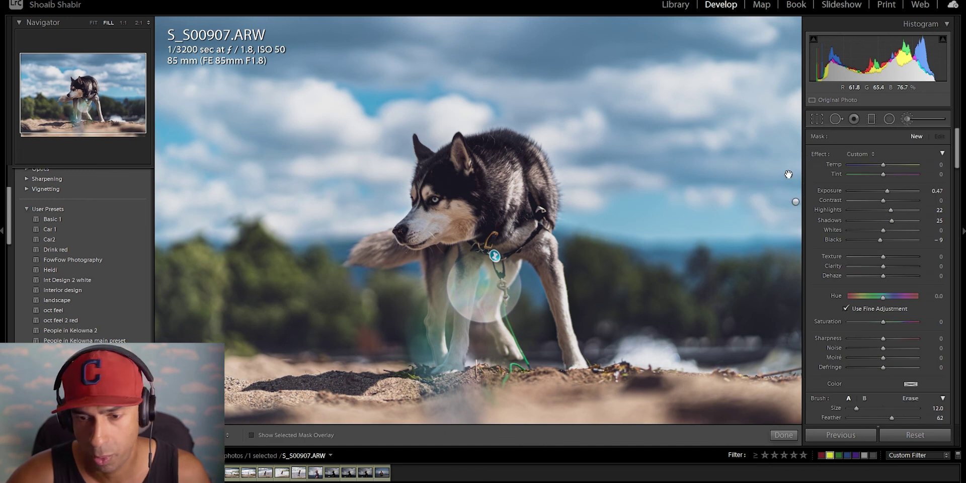
pyautogui.click(788, 174)
pyautogui.doubleClick(892, 221)
pyautogui.doubleClick(890, 210)
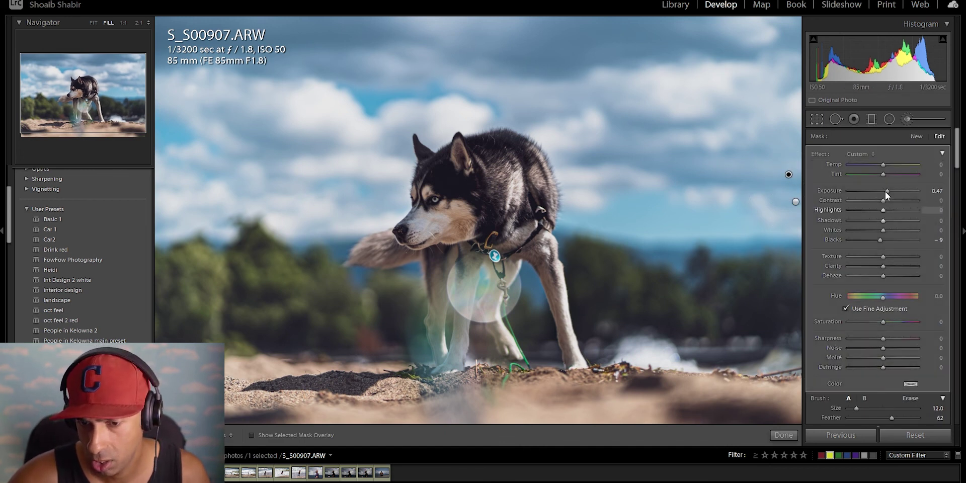
pyautogui.doubleClick(886, 192)
pyautogui.moveTo(886, 193); pyautogui.dragTo(882, 191)
pyautogui.moveTo(880, 240); pyautogui.dragTo(873, 240)
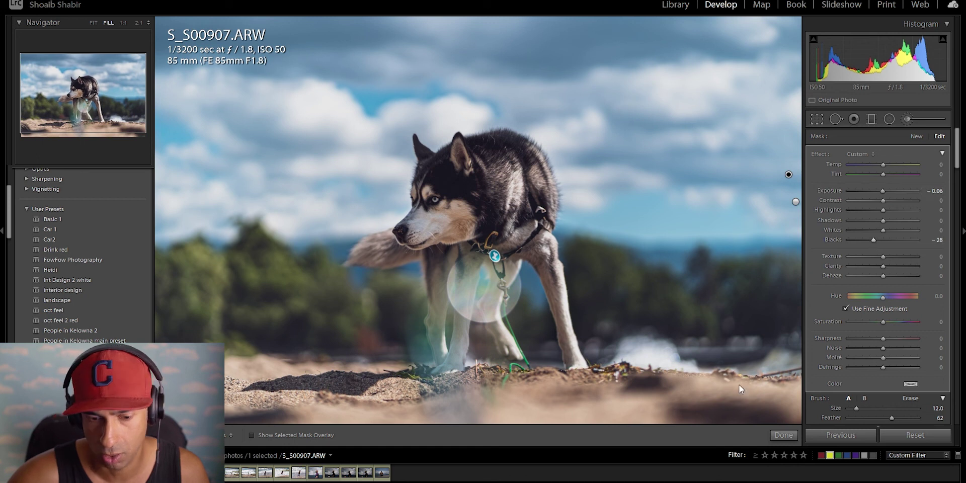
pyautogui.scroll(5, 551, 419)
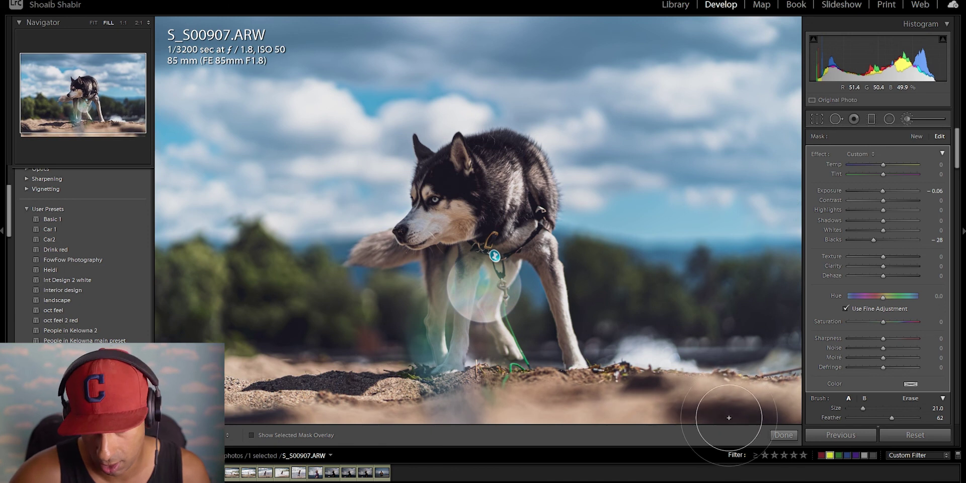
# Step: Prepare another brush mask by resetting its Exposure, Highlights and Shadows to 0
pyautogui.press('k')
pyautogui.press('k')
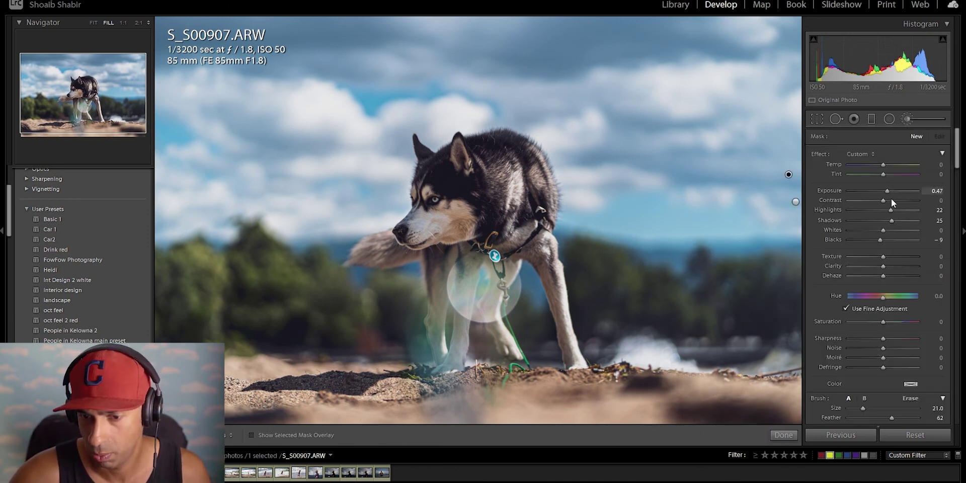
pyautogui.doubleClick(888, 191)
pyautogui.doubleClick(891, 210)
pyautogui.click(890, 220)
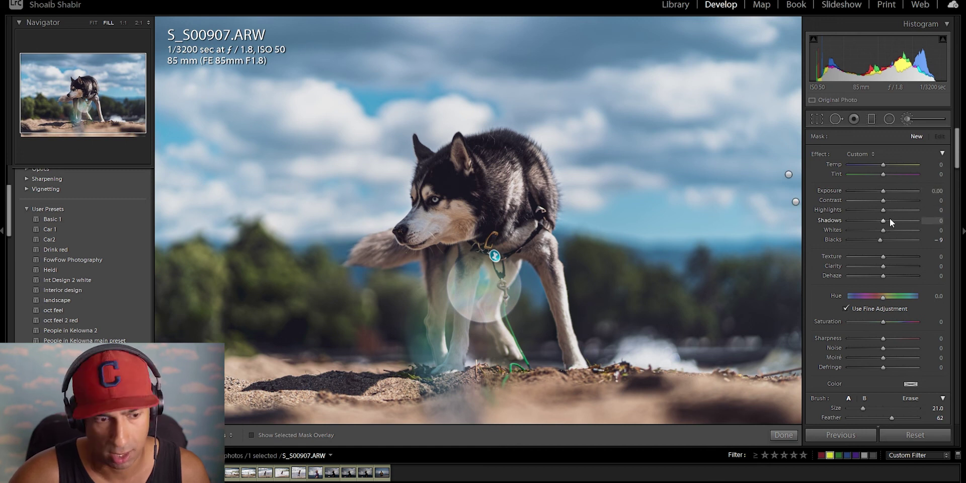
pyautogui.doubleClick(888, 220)
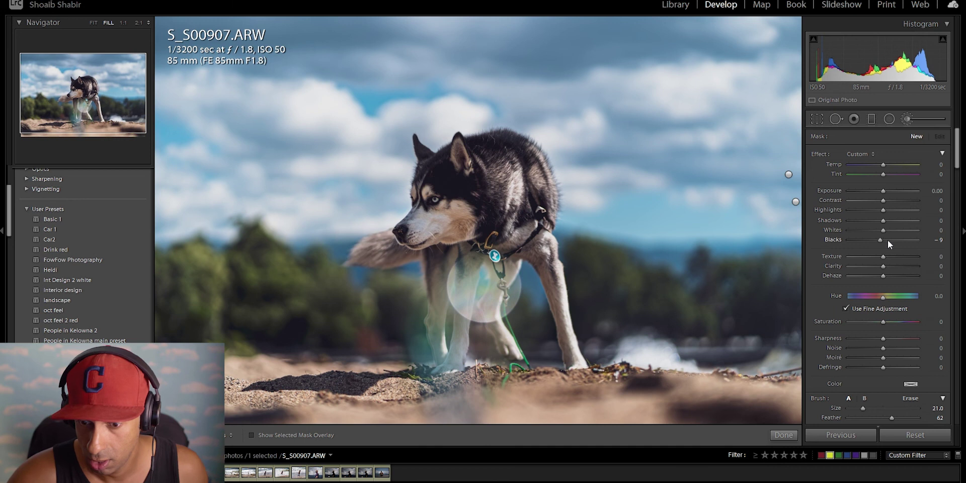
# Step: Try the 4 x 5 / 8 x 10 crop aspect on the photo, switch to As Shot and leave the crop
pyautogui.click(816, 119)
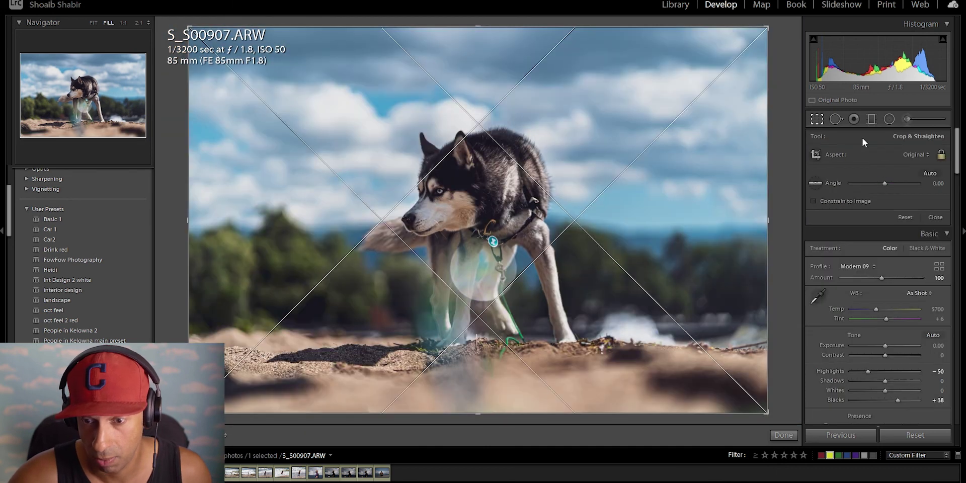
pyautogui.click(913, 155)
pyautogui.click(869, 217)
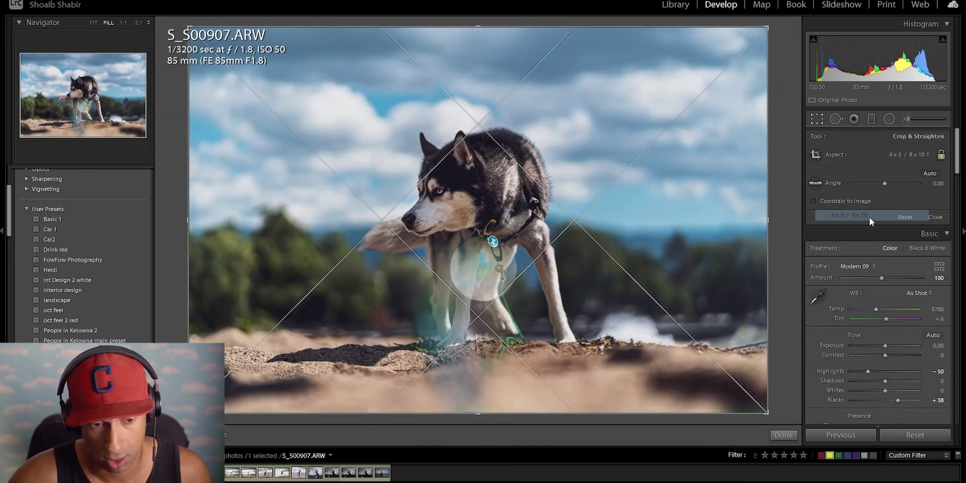
pyautogui.click(915, 155)
pyautogui.click(863, 168)
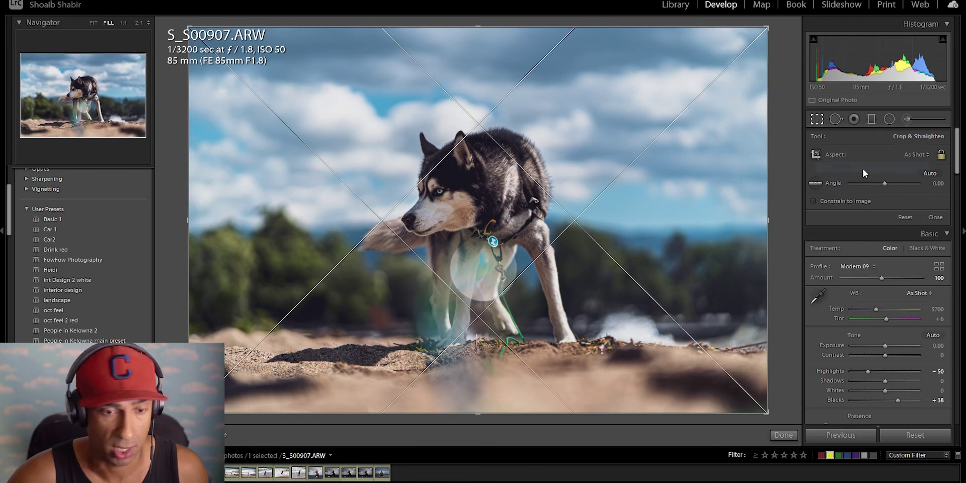
pyautogui.press('Return')
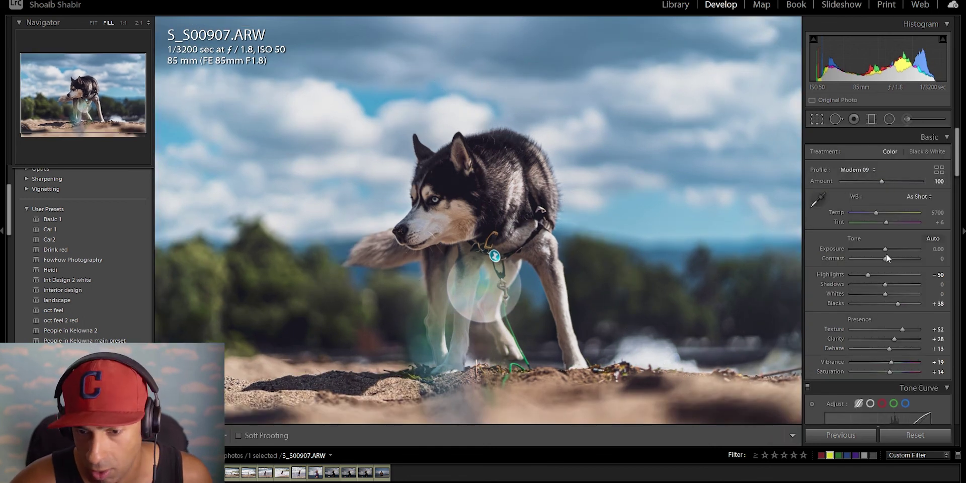
# Step: Lower the husky photo's global Exposure to -0.04
pyautogui.click(886, 252)
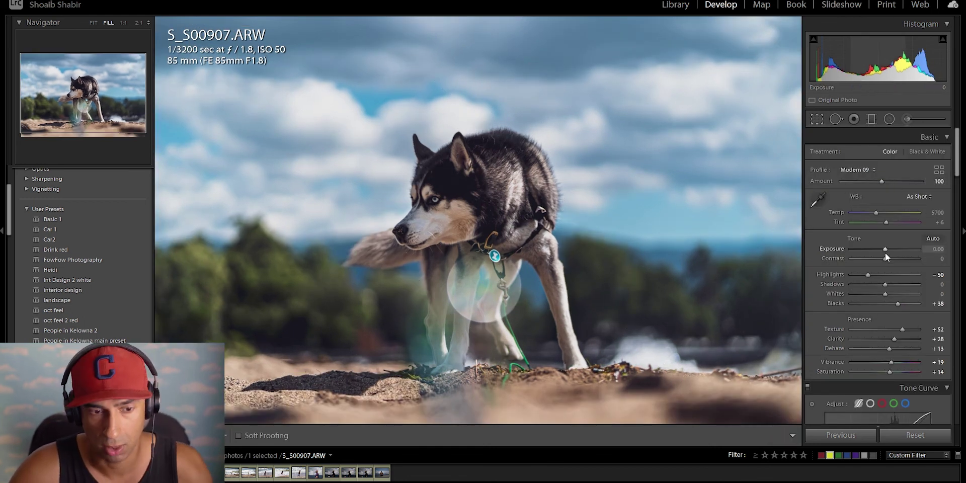
pyautogui.moveTo(886, 251); pyautogui.dragTo(884, 252)
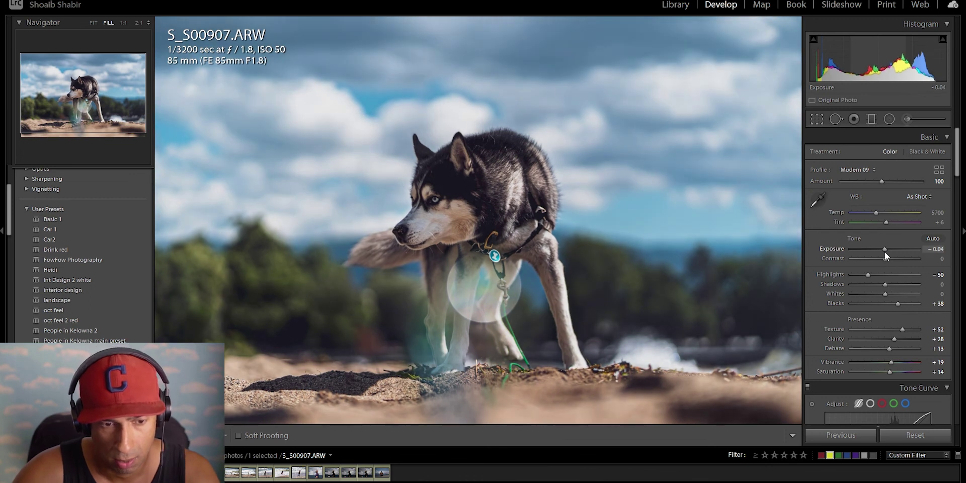
# Step: Set the selected brush mask's Blacks to 0, Texture to 38, Saturation to 35 and Shadows to 22
pyautogui.press('k')
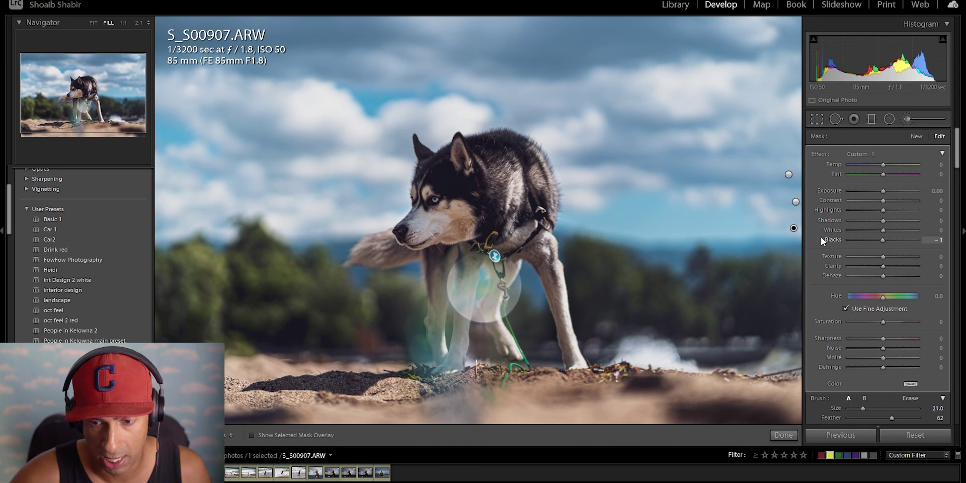
pyautogui.doubleClick(883, 239)
pyautogui.moveTo(882, 257); pyautogui.dragTo(896, 260)
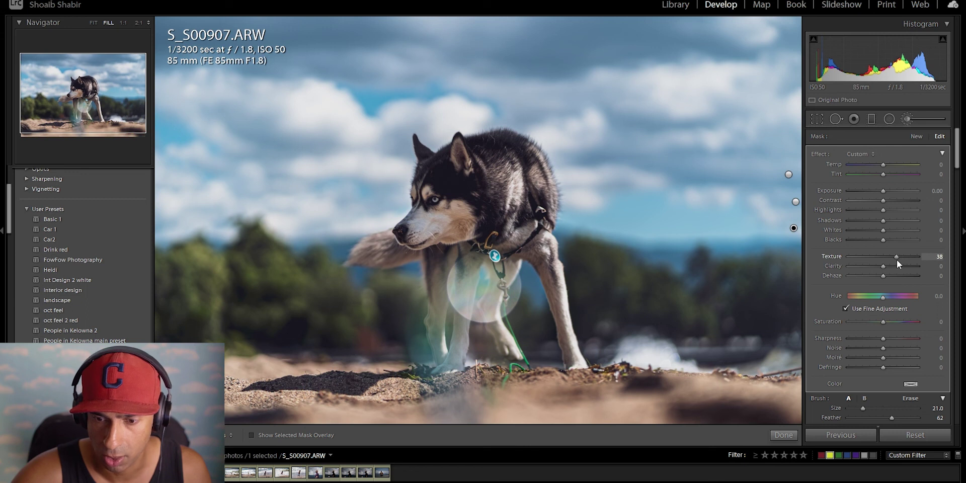
pyautogui.moveTo(884, 321); pyautogui.dragTo(894, 322)
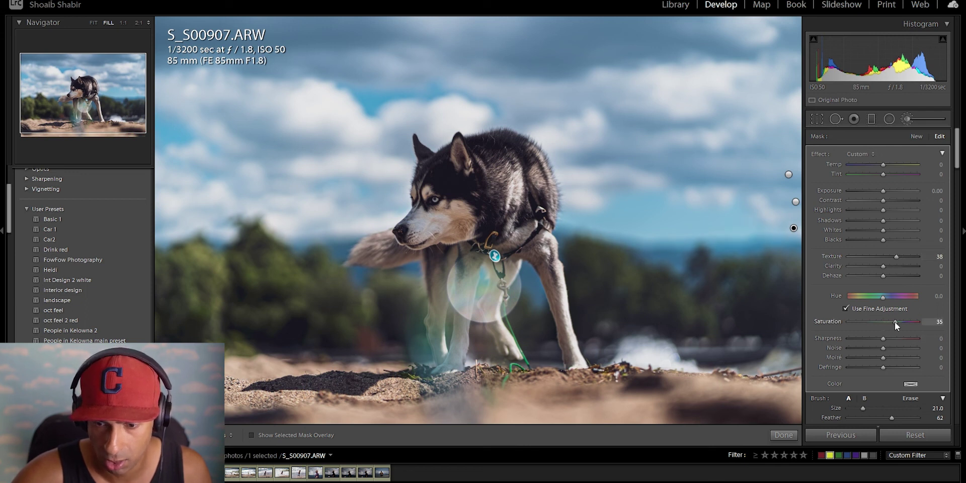
pyautogui.moveTo(883, 220); pyautogui.dragTo(887, 221)
# Step: Size the mask brush to 5 and 8 over the husky's eyes, reset the mask's Shadows to 0 and leave the brush
pyautogui.scroll(-5, 787, 251)
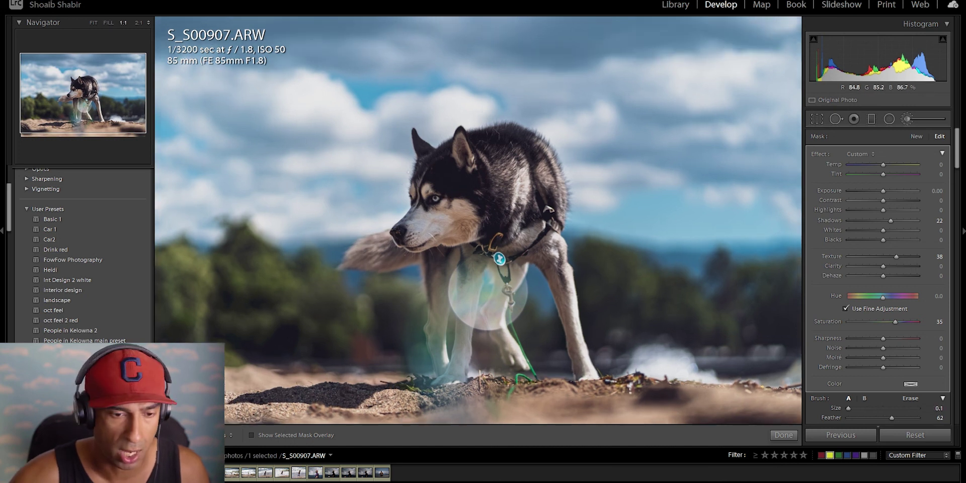
pyautogui.press('z')
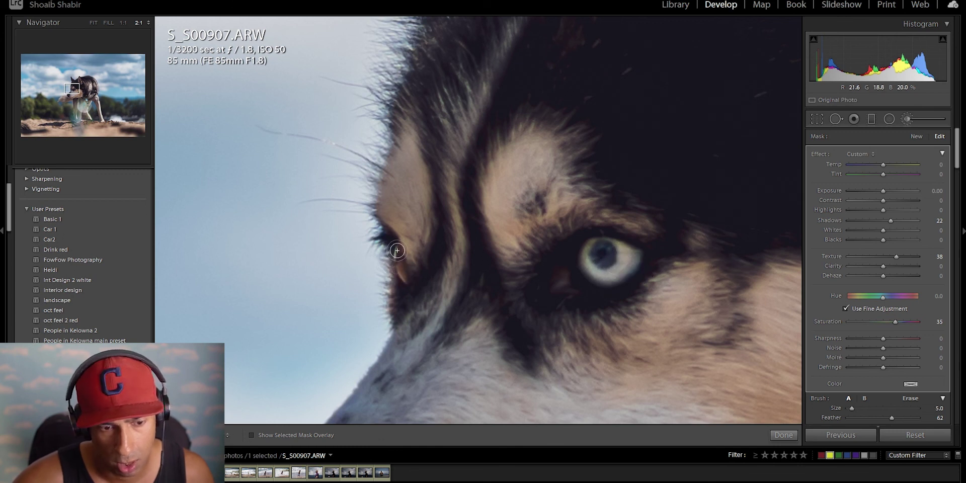
pyautogui.press('z')
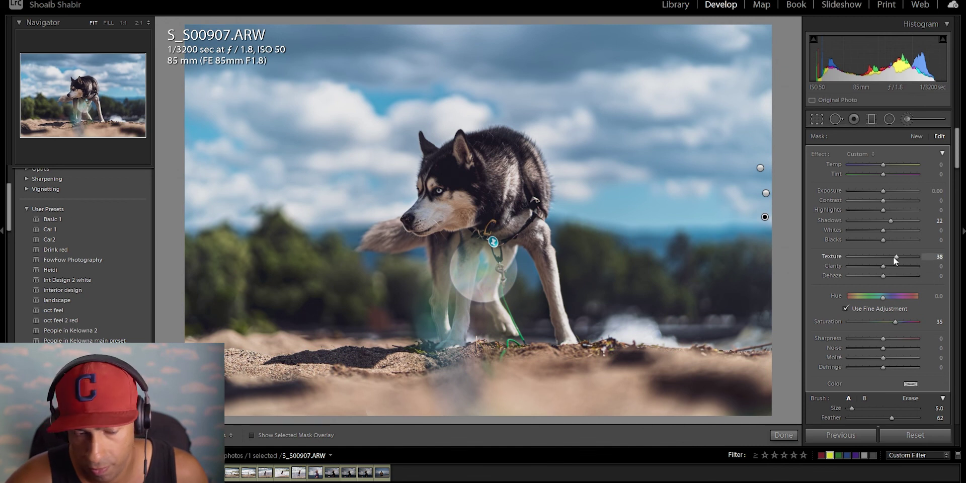
pyautogui.press('z')
pyautogui.scroll(3, 607, 255)
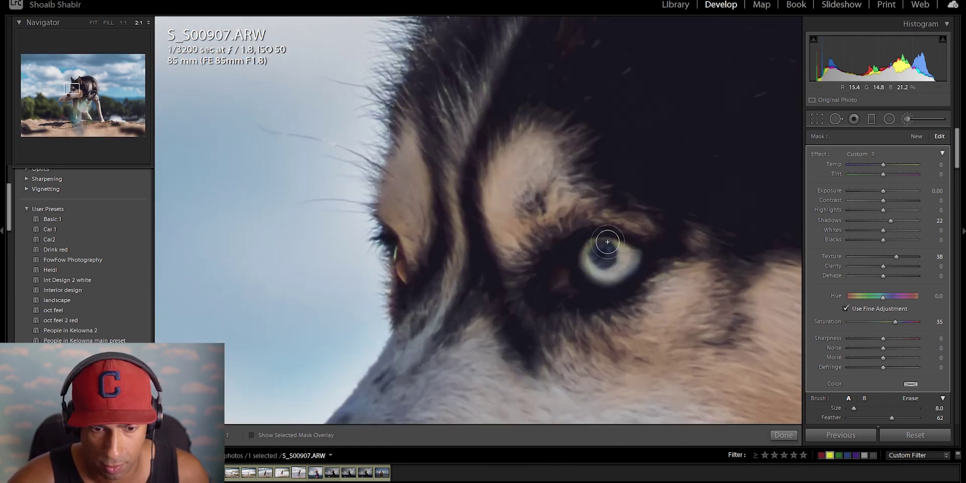
pyautogui.press('z')
pyautogui.doubleClick(890, 220)
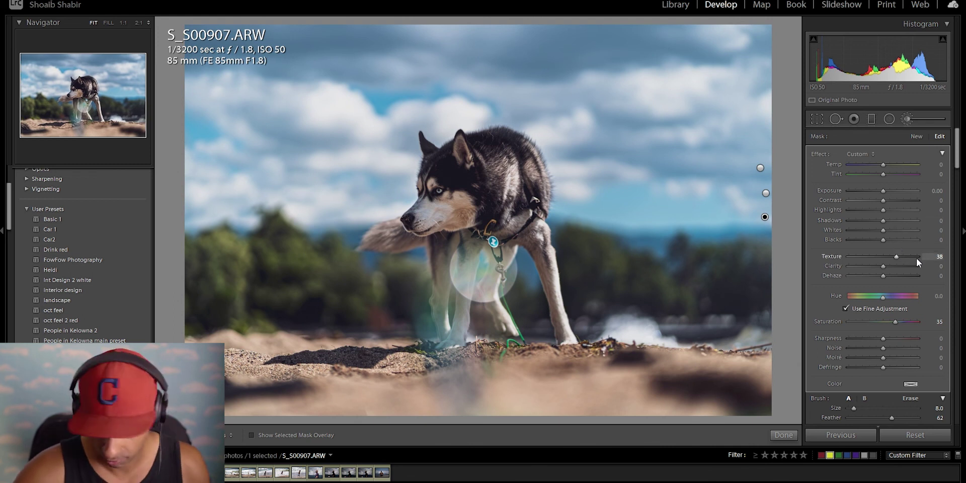
pyautogui.press('k')
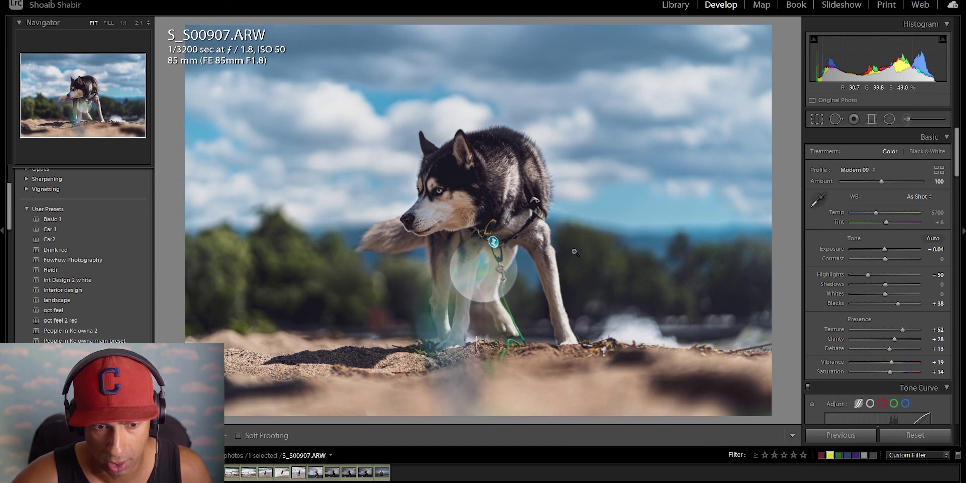
# Step: Compare the husky photo's original and edited versions repeatedly, ending on the edited version
pyautogui.press('4')
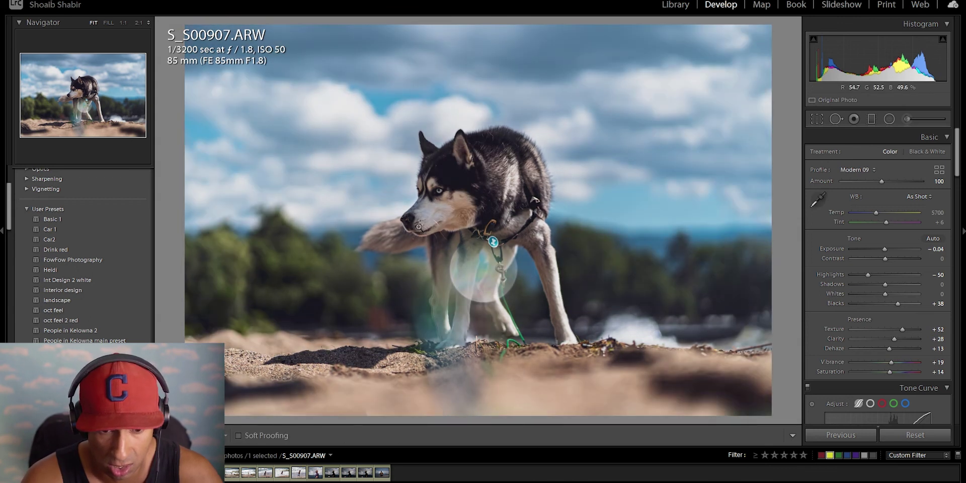
pyautogui.press('\\')
pyautogui.press('\\')
pyautogui.press('\\')
pyautogui.press('\\')
pyautogui.press('\\')
pyautogui.press('\\')
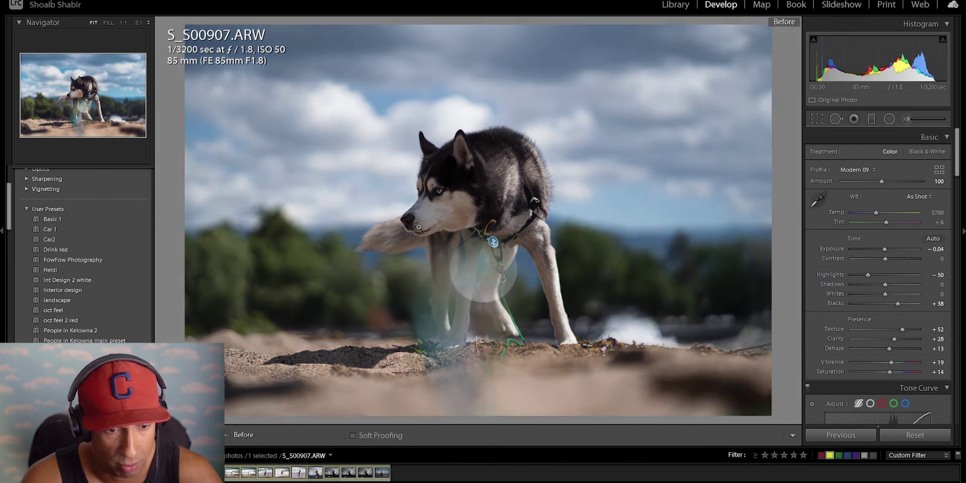
pyautogui.press('\\')
pyautogui.press('\\')
pyautogui.press('\\')
pyautogui.press('\\')
pyautogui.press('\\')
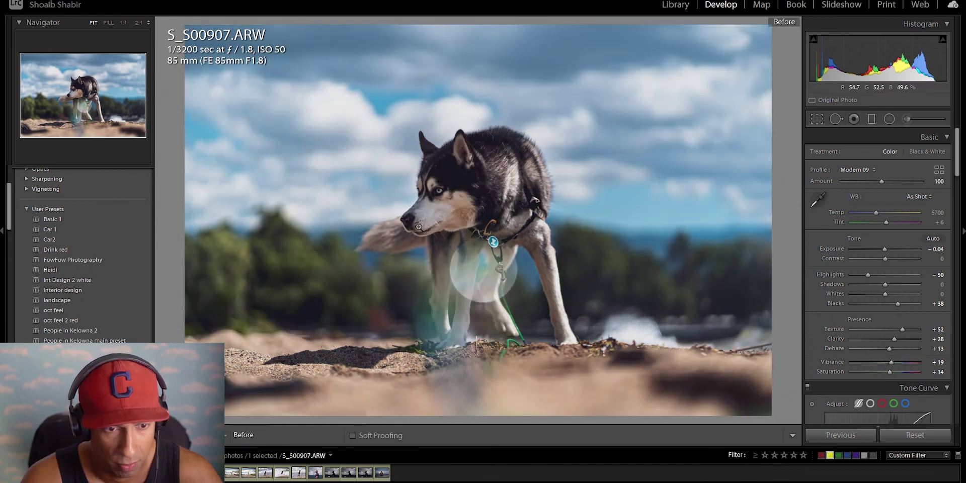
pyautogui.moveTo(473, 190); pyautogui.dragTo(474, 219)
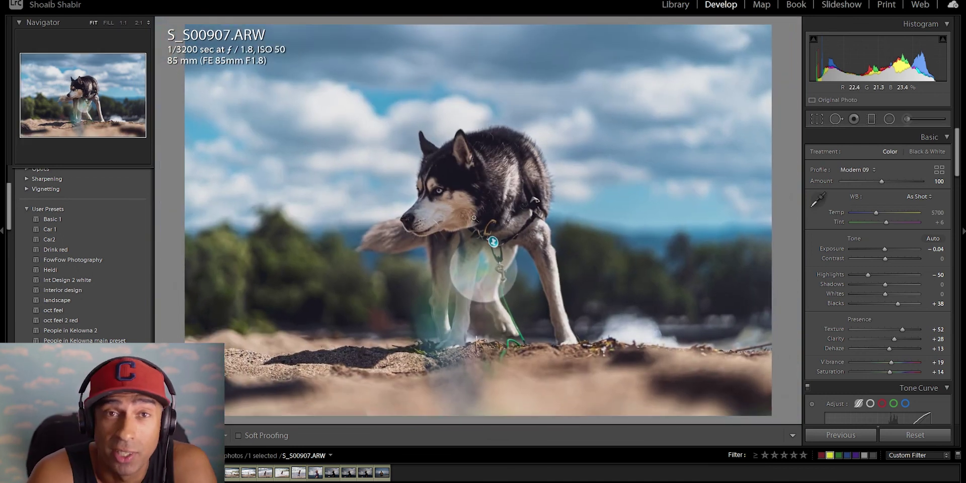